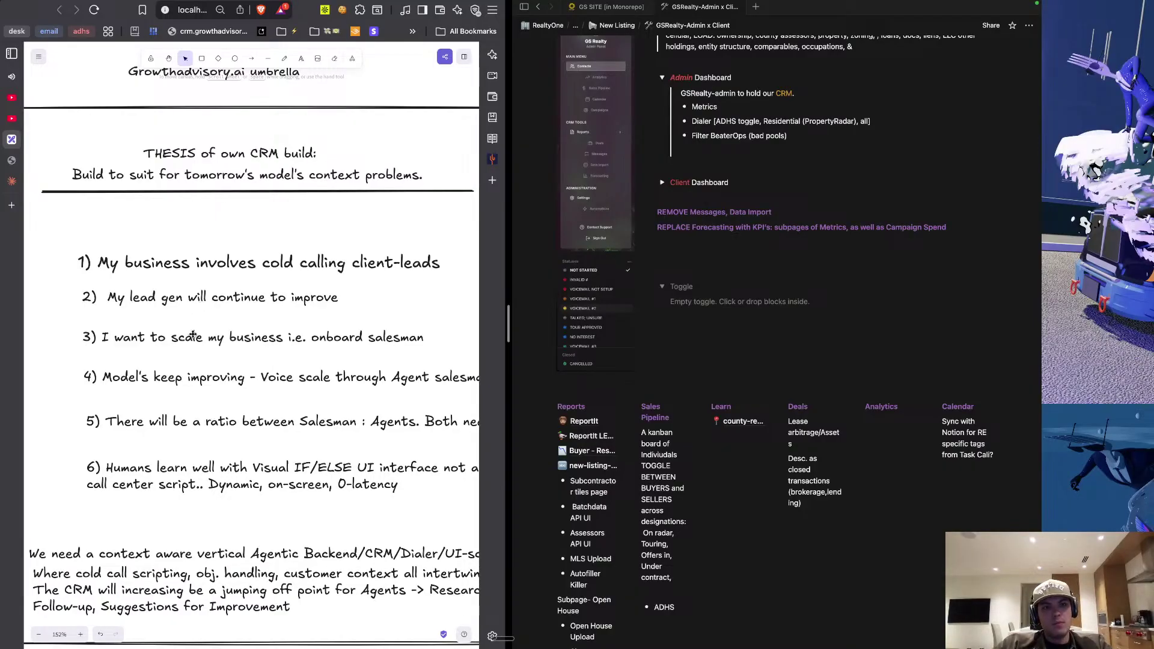
# Draw an ellipse to the right of the notes box.
pyautogui.hscroll(2, 192, 319)
pyautogui.scroll(-2, 191, 335)
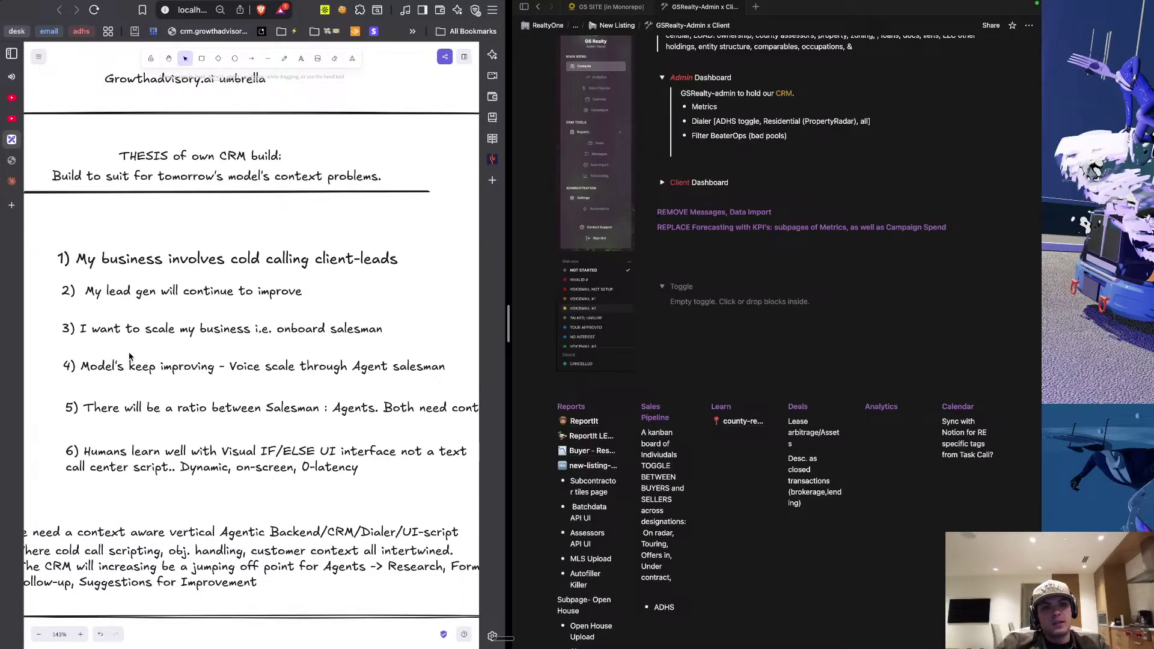
pyautogui.scroll(-2, 129, 357)
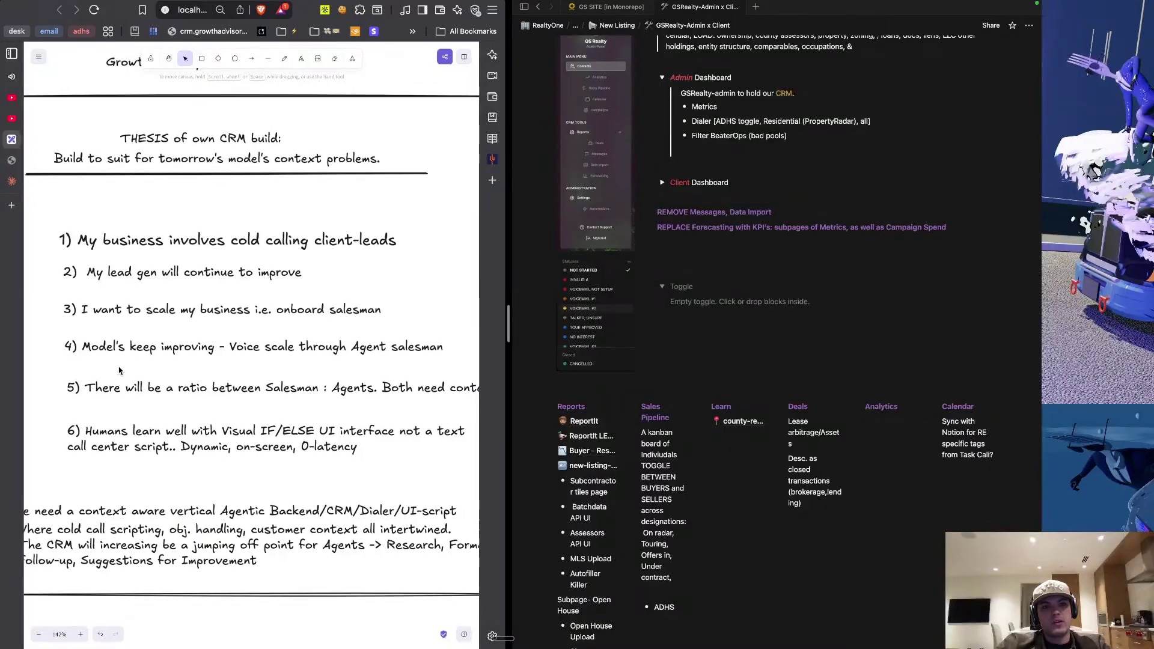
pyautogui.scroll(-3, 119, 371)
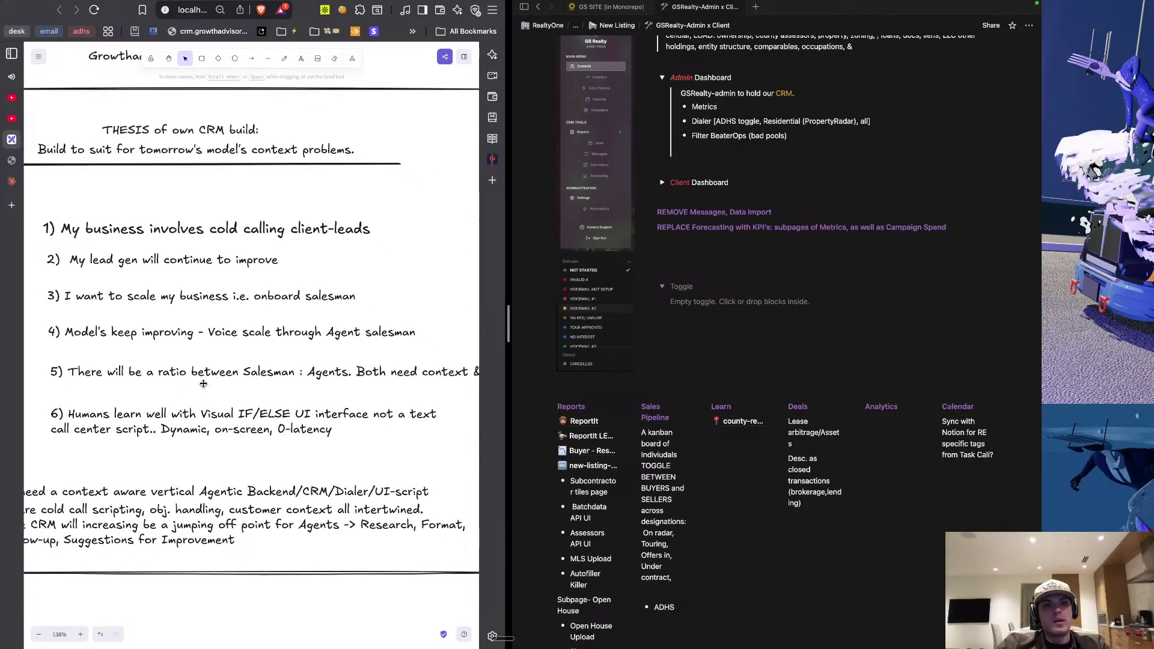
pyautogui.scroll(-4, 243, 386)
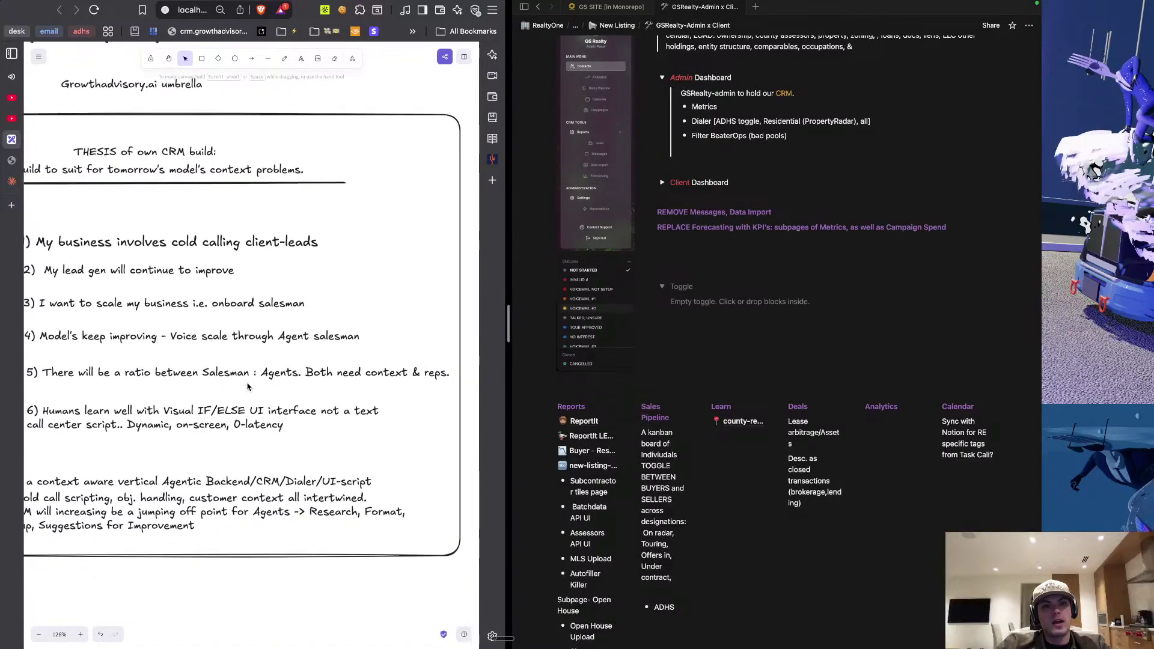
pyautogui.scroll(5, 247, 387)
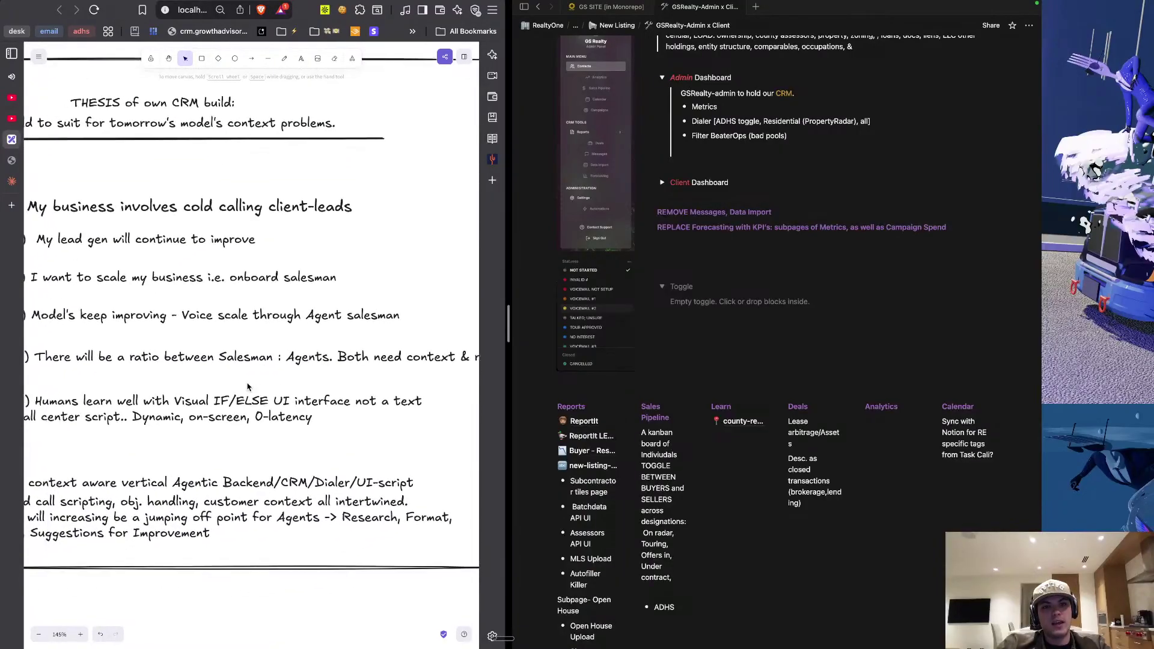
pyautogui.hscroll(-3, 247, 387)
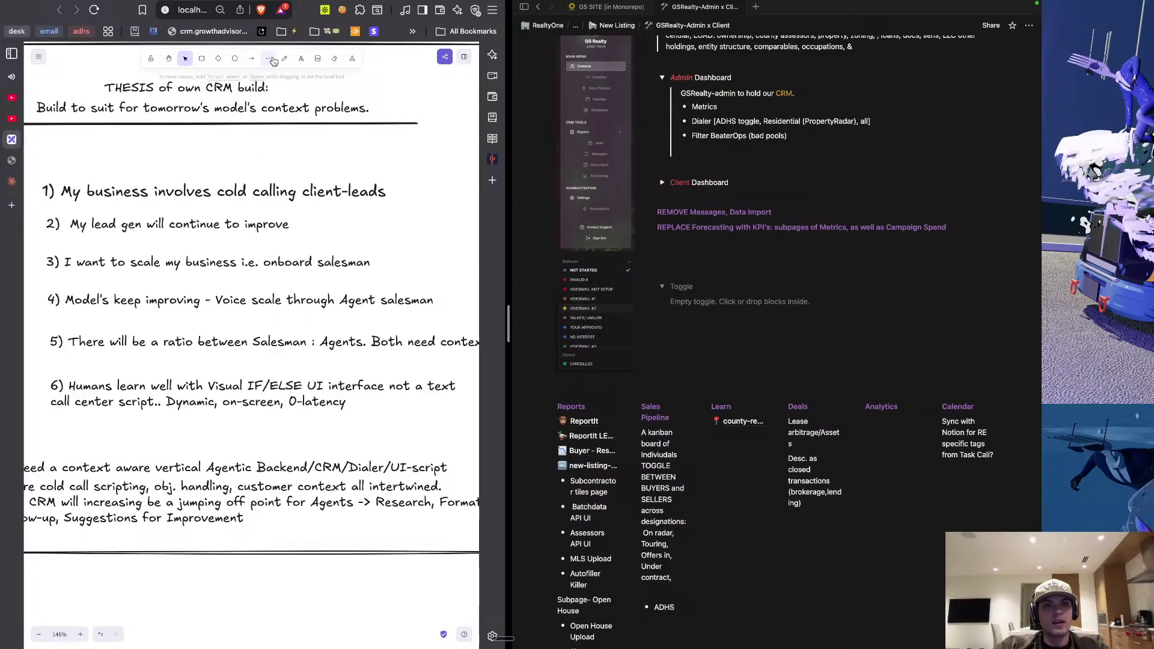
pyautogui.click(268, 58)
pyautogui.hscroll(2, 270, 188)
pyautogui.scroll(1, 270, 188)
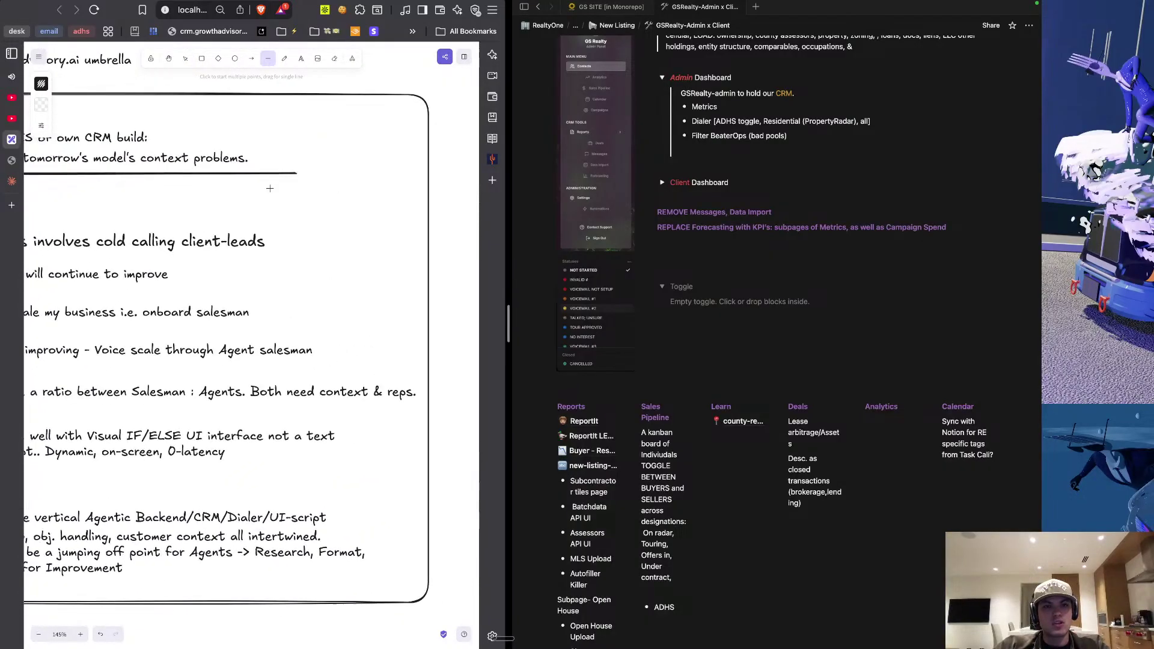
pyautogui.scroll(-2, 270, 188)
pyautogui.click(235, 58)
pyautogui.hscroll(4, 302, 258)
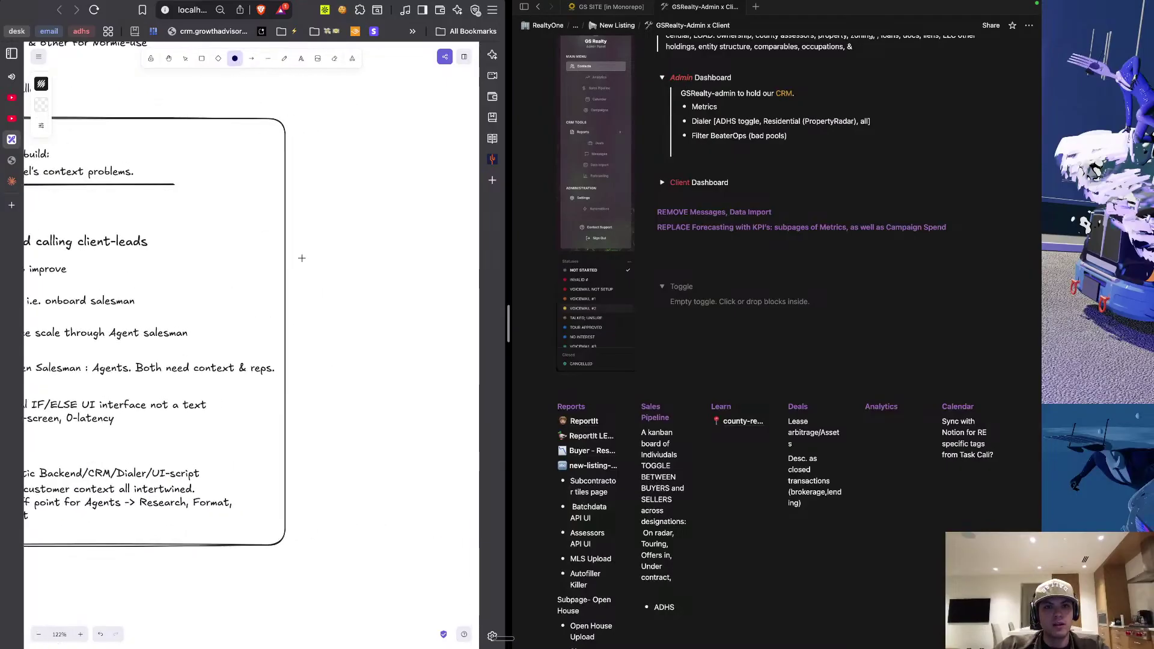
pyautogui.moveTo(302, 258)
pyautogui.mouseDown()
pyautogui.moveTo(387, 316)
pyautogui.moveTo(374, 347)
pyautogui.moveTo(435, 386)
pyautogui.mouseUp()
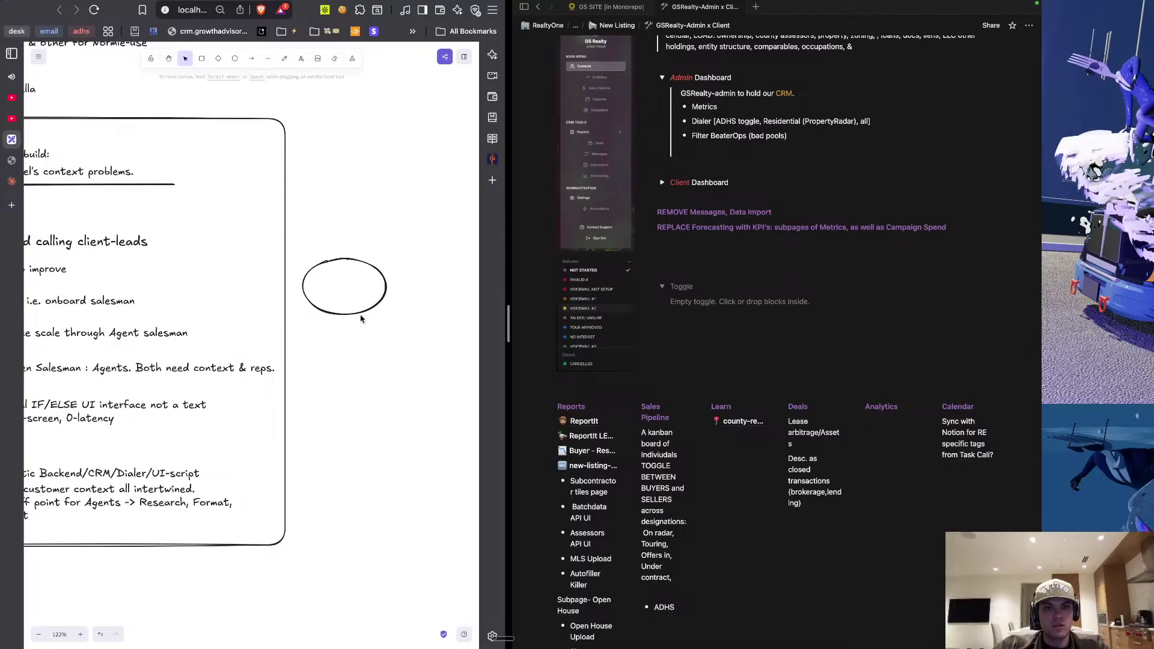
# Copy and paste the ellipse to create a second one below it.
pyautogui.click(361, 314)
pyautogui.press('super+c')
pyautogui.click(421, 368)
pyautogui.press('super+v')
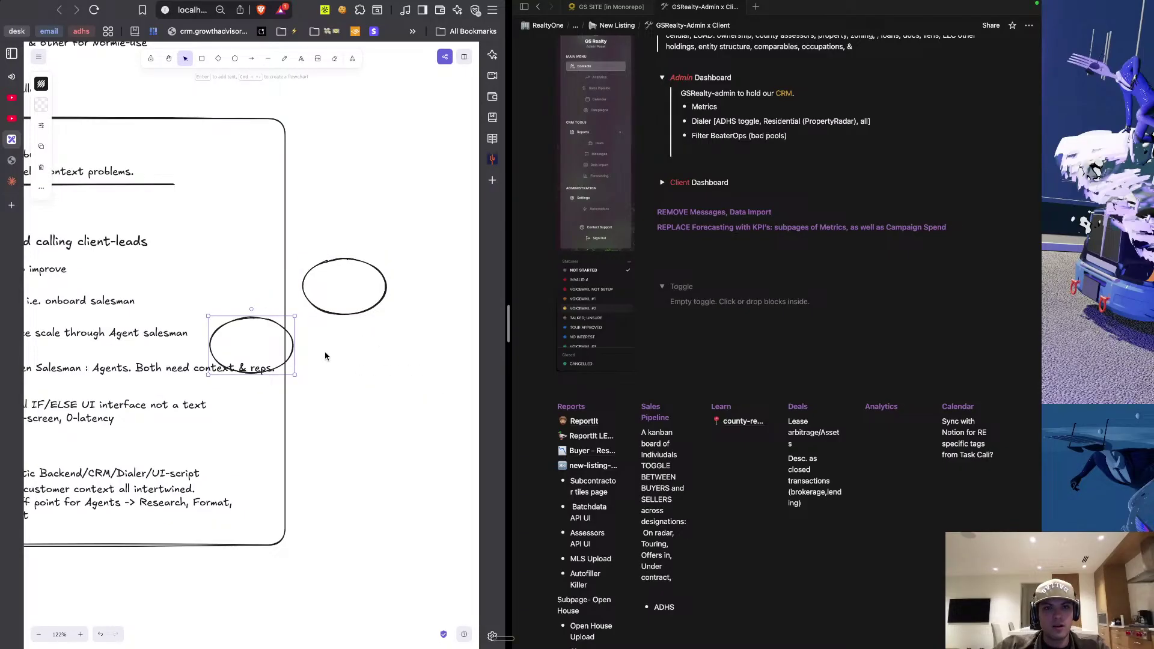
pyautogui.click(348, 364)
# Duplicate the lower ellipse twice to the right, forming a row of three.
pyautogui.click(293, 345)
pyautogui.moveTo(289, 342); pyautogui.dragTo(393, 347)
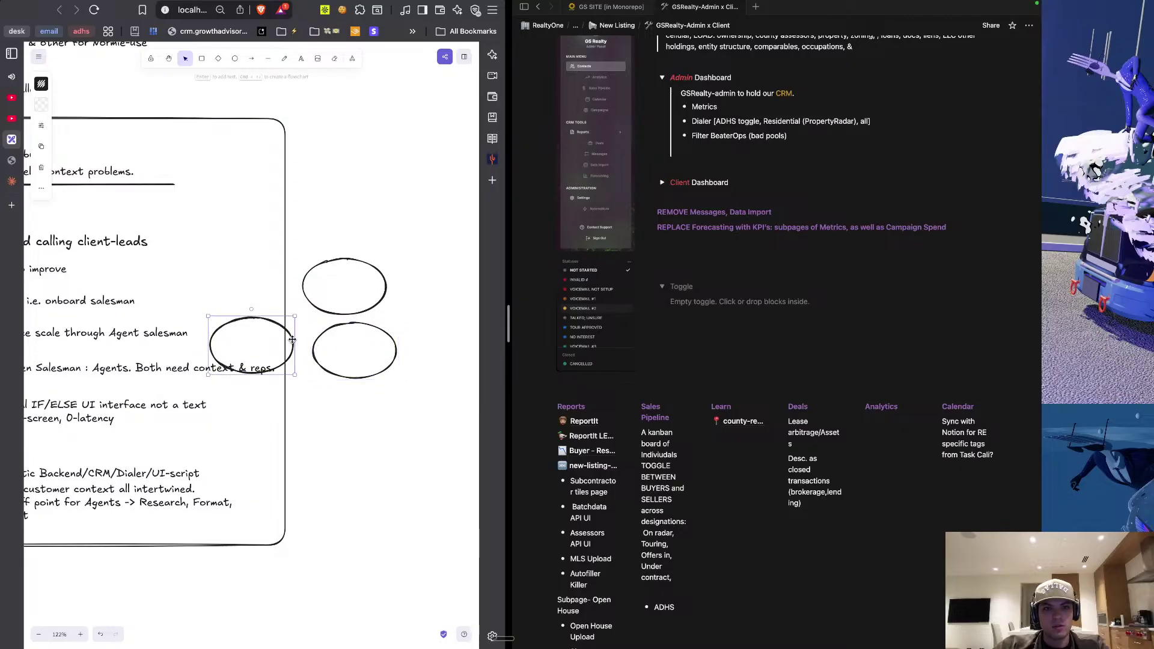
pyautogui.moveTo(293, 339); pyautogui.dragTo(494, 340)
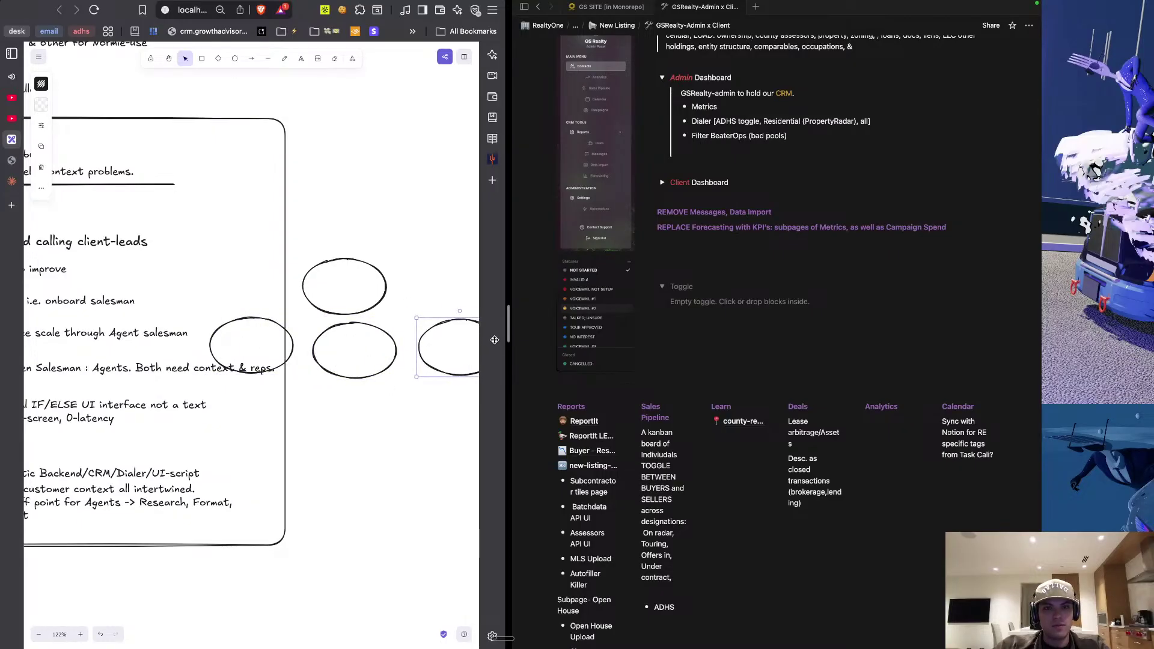
pyautogui.click(394, 404)
pyautogui.hscroll(3, 387, 414)
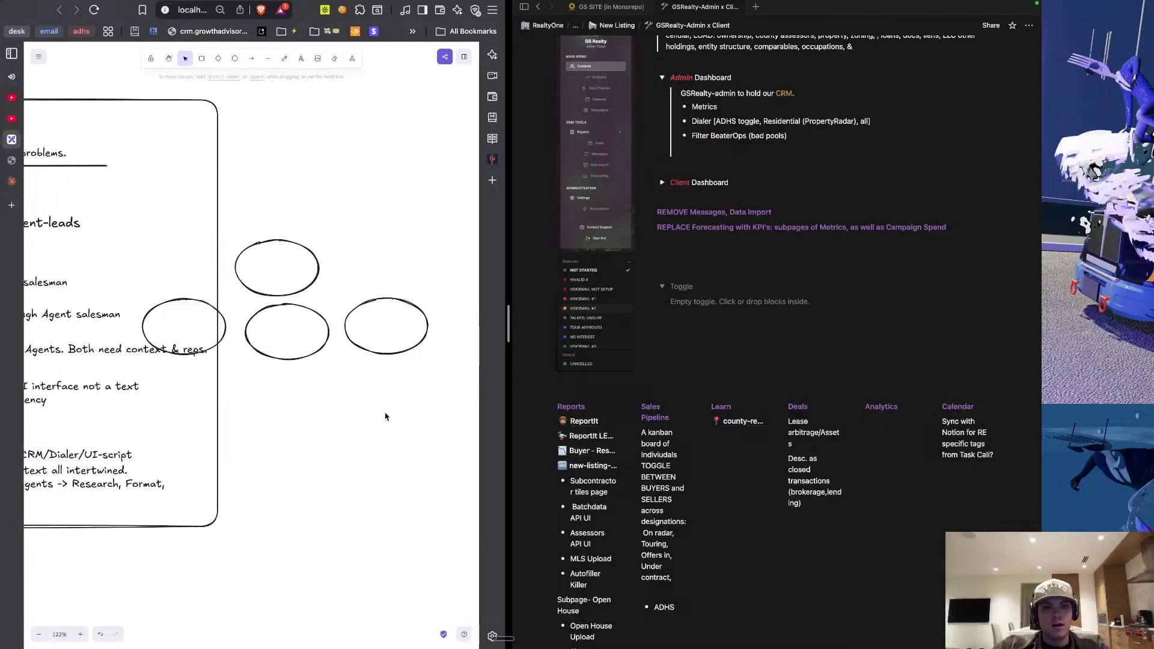
pyautogui.click(268, 58)
pyautogui.click(251, 58)
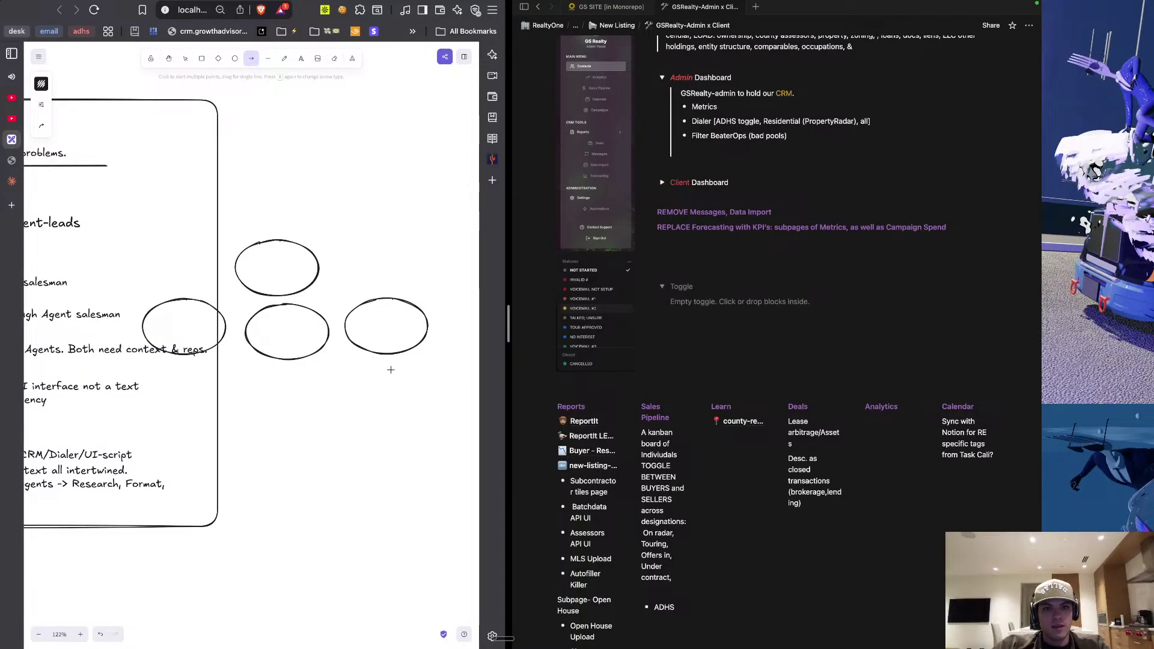
# Draw two downward arrows under the right ellipse, one straight and one angled right.
pyautogui.moveTo(392, 370); pyautogui.dragTo(384, 424)
pyautogui.moveTo(401, 372); pyautogui.dragTo(442, 421)
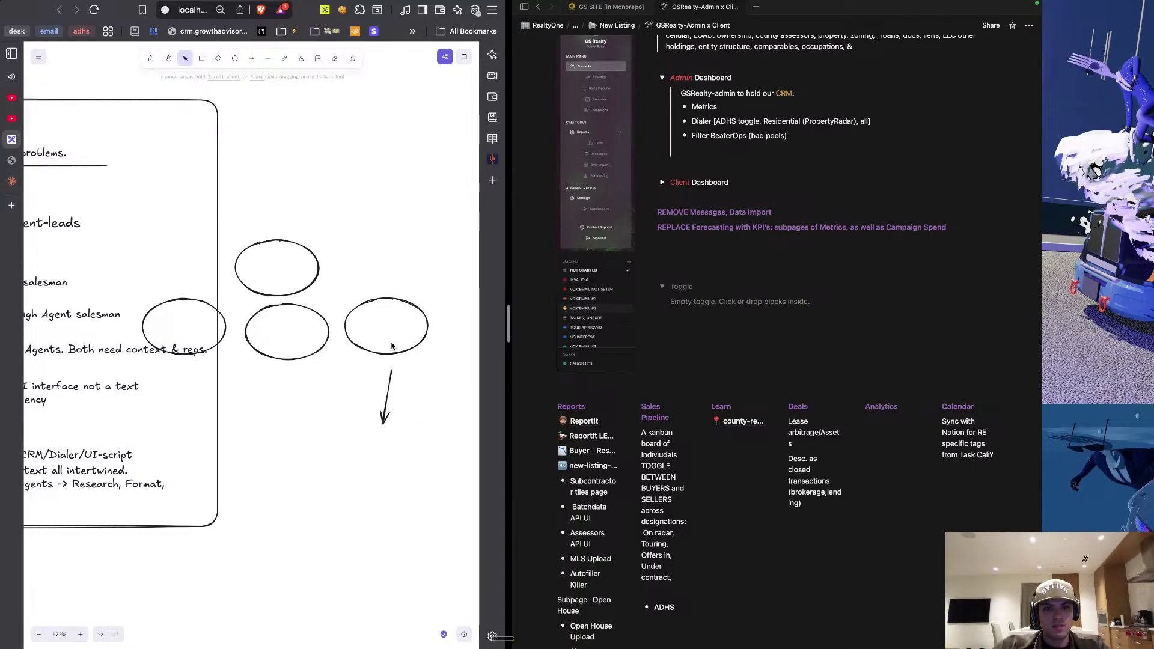
pyautogui.click(390, 390)
pyautogui.press('a')
pyautogui.click(289, 352)
pyautogui.moveTo(256, 319)
pyautogui.mouseDown()
pyautogui.moveTo(248, 372)
pyautogui.moveTo(410, 386)
pyautogui.moveTo(434, 431)
pyautogui.moveTo(439, 421)
pyautogui.moveTo(335, 366)
pyautogui.mouseUp()
pyautogui.click(439, 415)
# Paste copies of the arrow pair beneath the middle and left ellipses.
pyautogui.click(304, 433)
pyautogui.hotkey('ctrl', 'v')
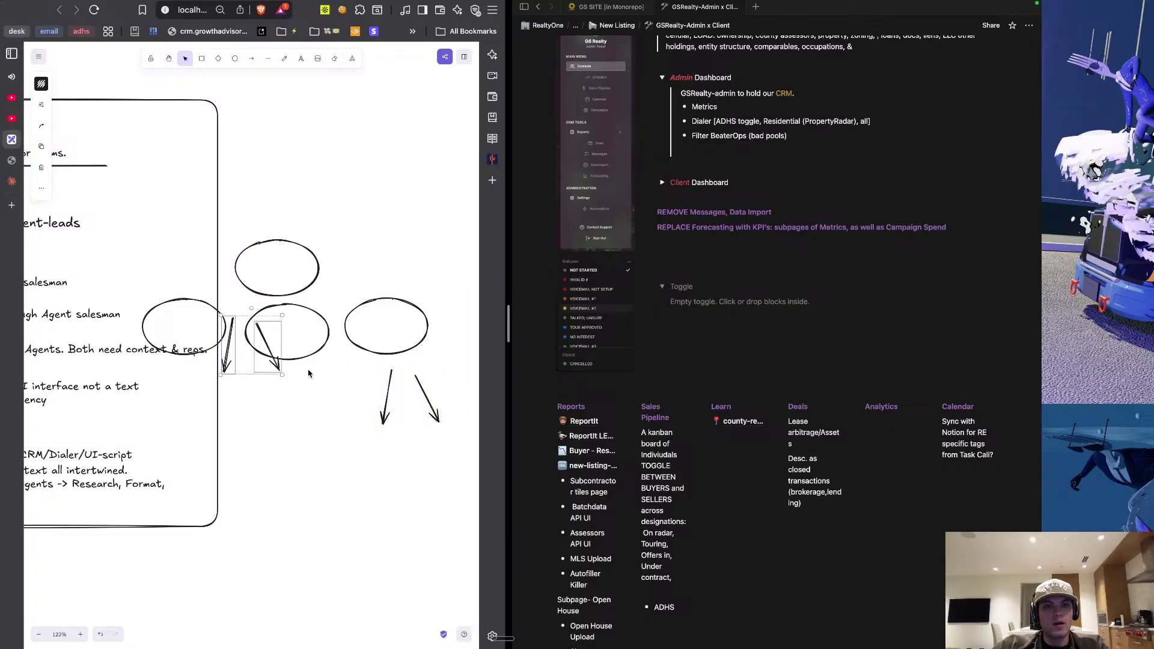
pyautogui.moveTo(270, 353); pyautogui.dragTo(310, 410)
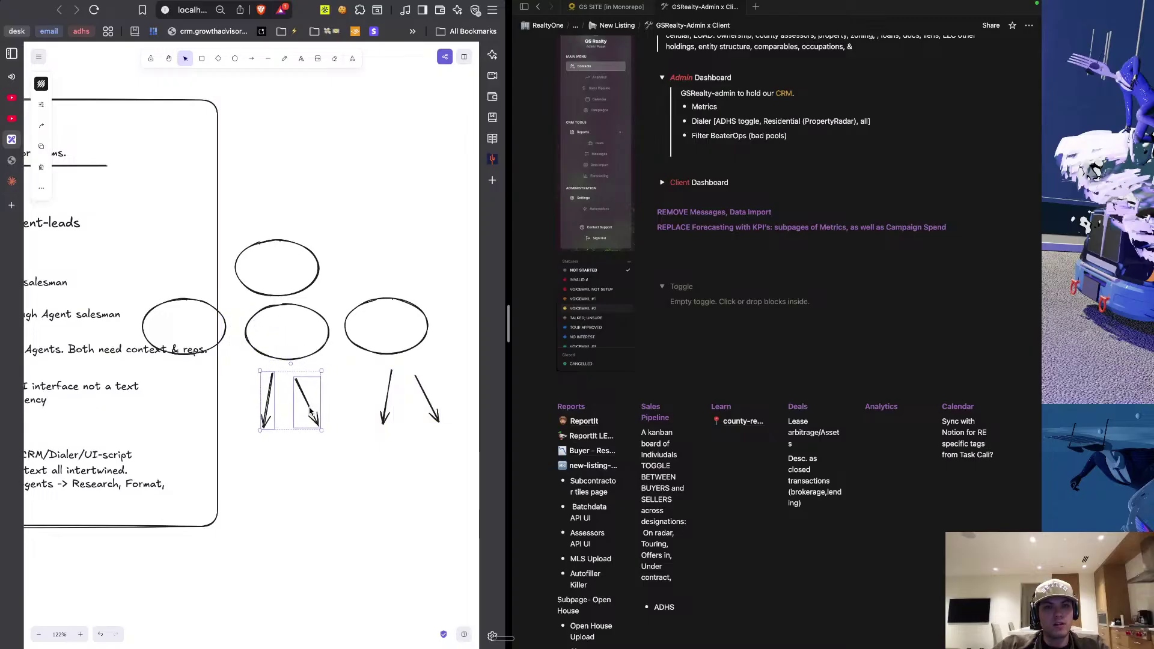
pyautogui.click(310, 460)
pyautogui.hotkey('ctrl', 'v')
pyautogui.moveTo(266, 347); pyautogui.dragTo(194, 399)
pyautogui.click(283, 469)
pyautogui.hscroll(-2, 284, 471)
# Duplicate the top ellipse twice, placing both copies side by side below the right-hand arrows.
pyautogui.hscroll(-2, 283, 470)
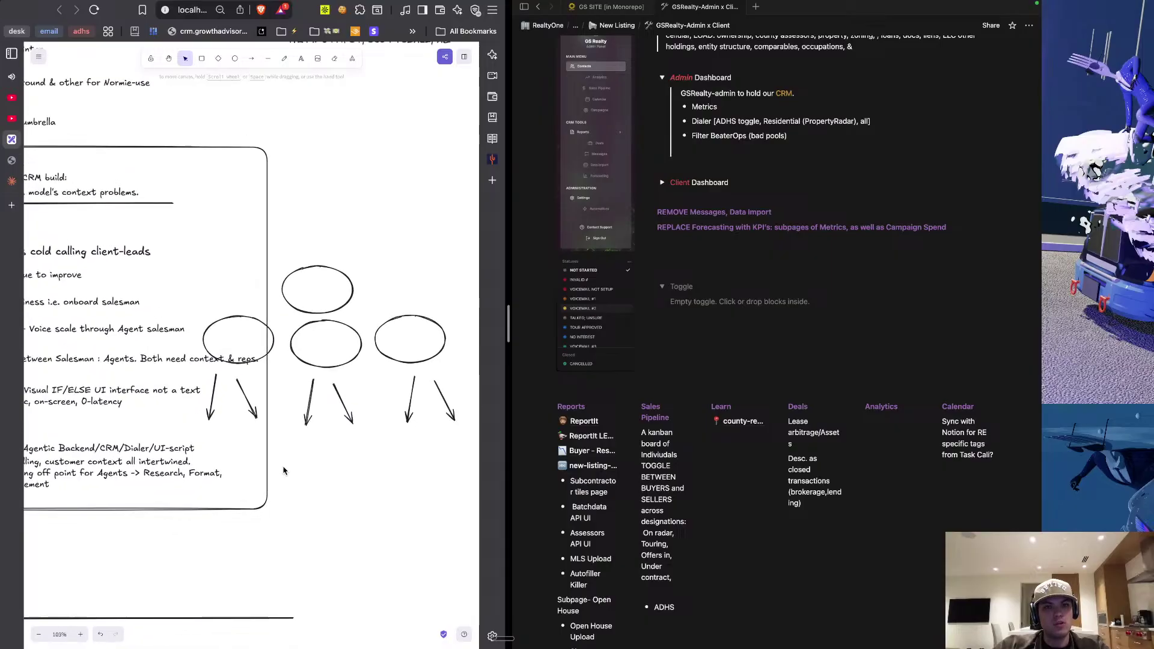
pyautogui.scroll(-3, 298, 302)
pyautogui.hscroll(2, 396, 335)
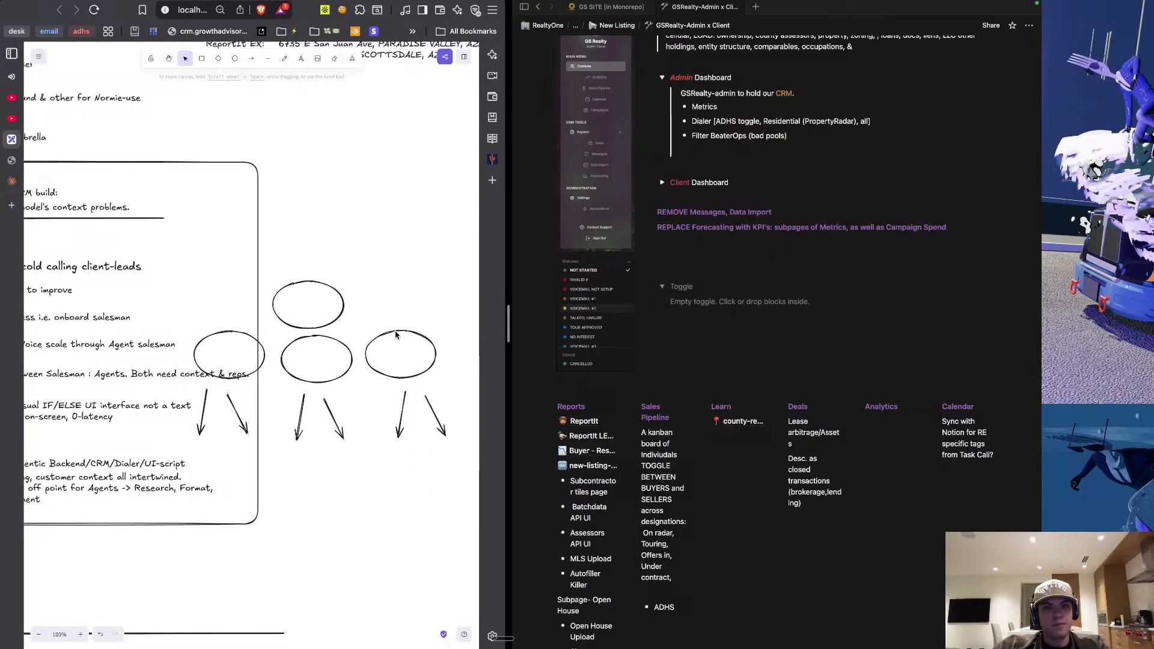
pyautogui.moveTo(444, 342); pyautogui.dragTo(166, 361)
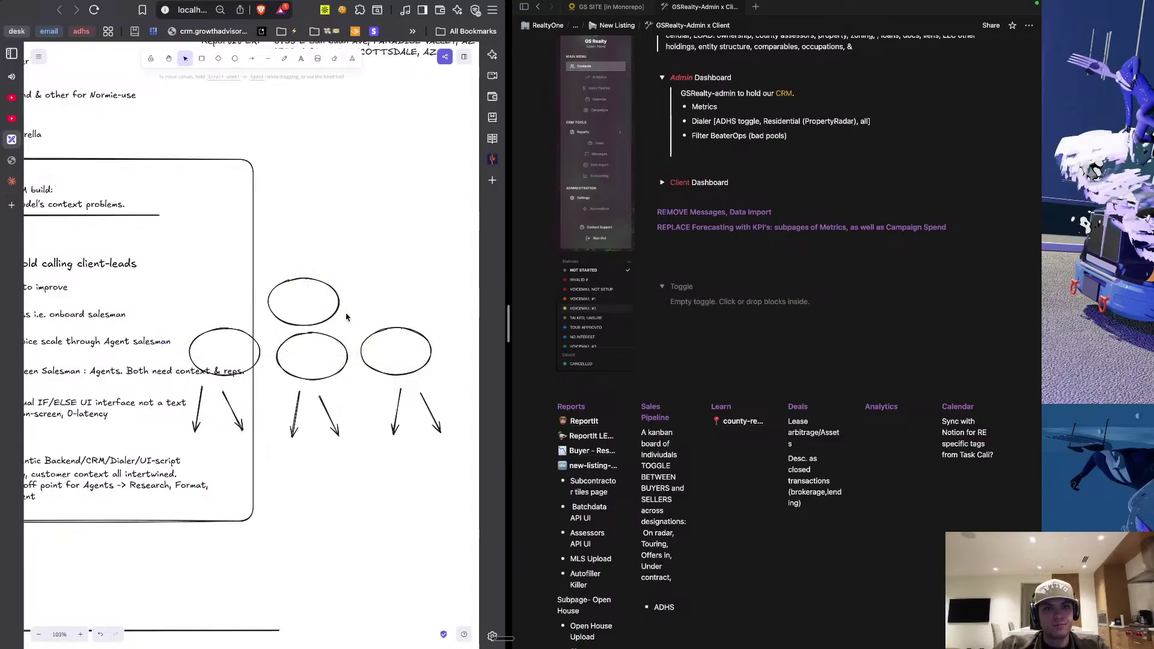
pyautogui.moveTo(351, 332); pyautogui.dragTo(270, 250)
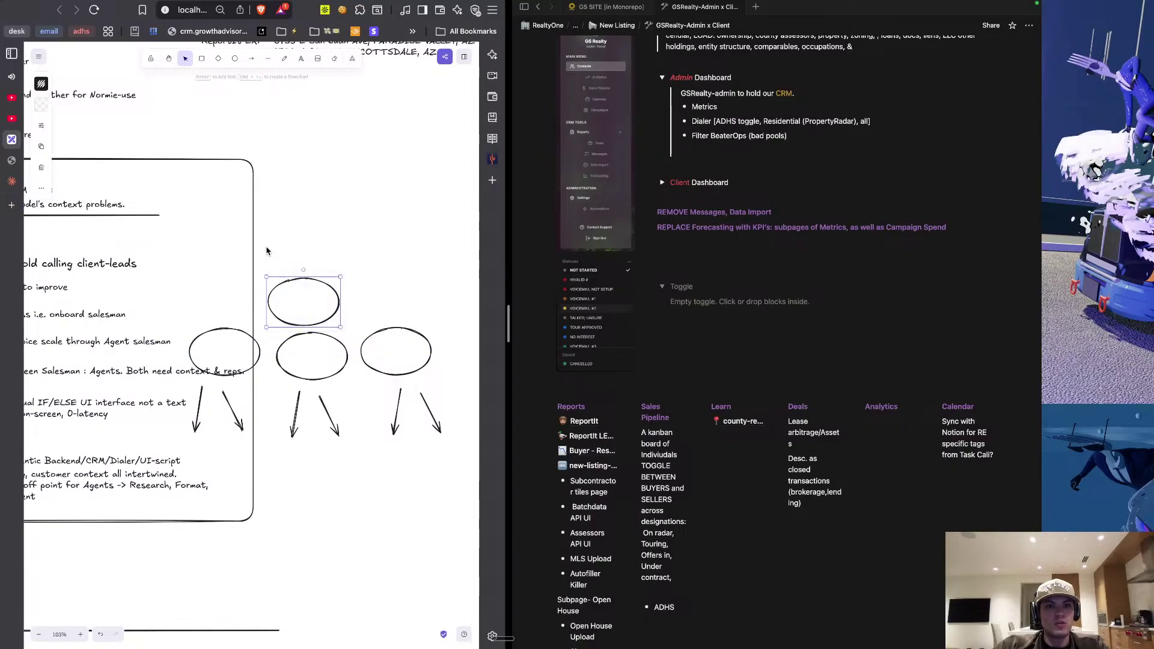
pyautogui.press('super+v')
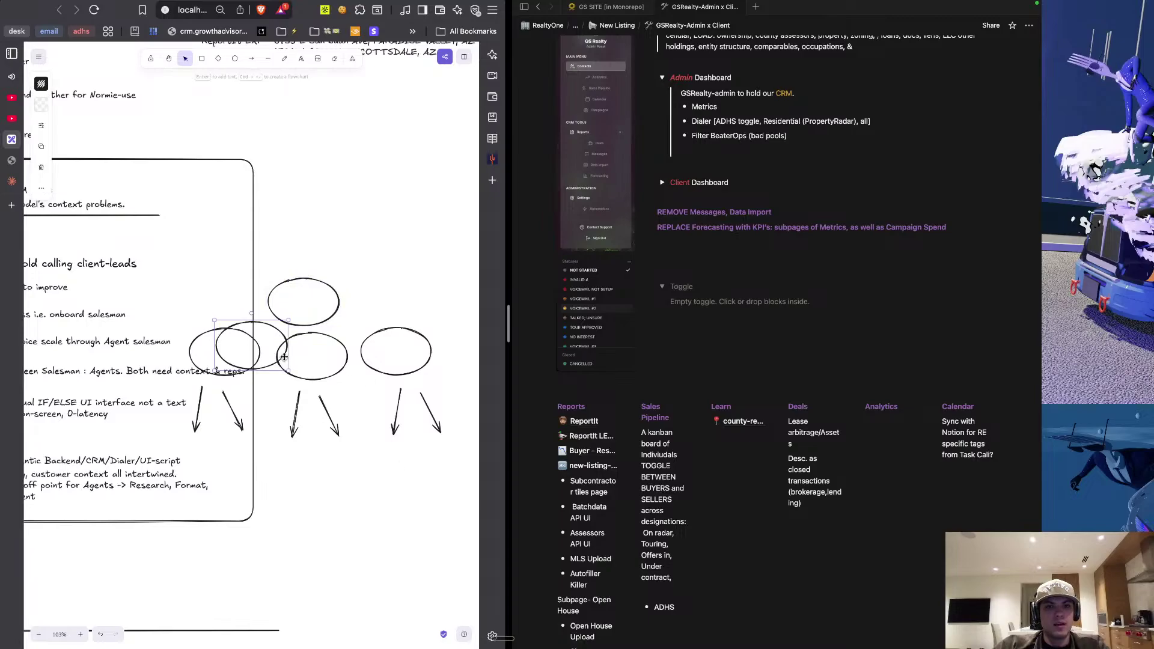
pyautogui.moveTo(278, 340); pyautogui.dragTo(427, 466)
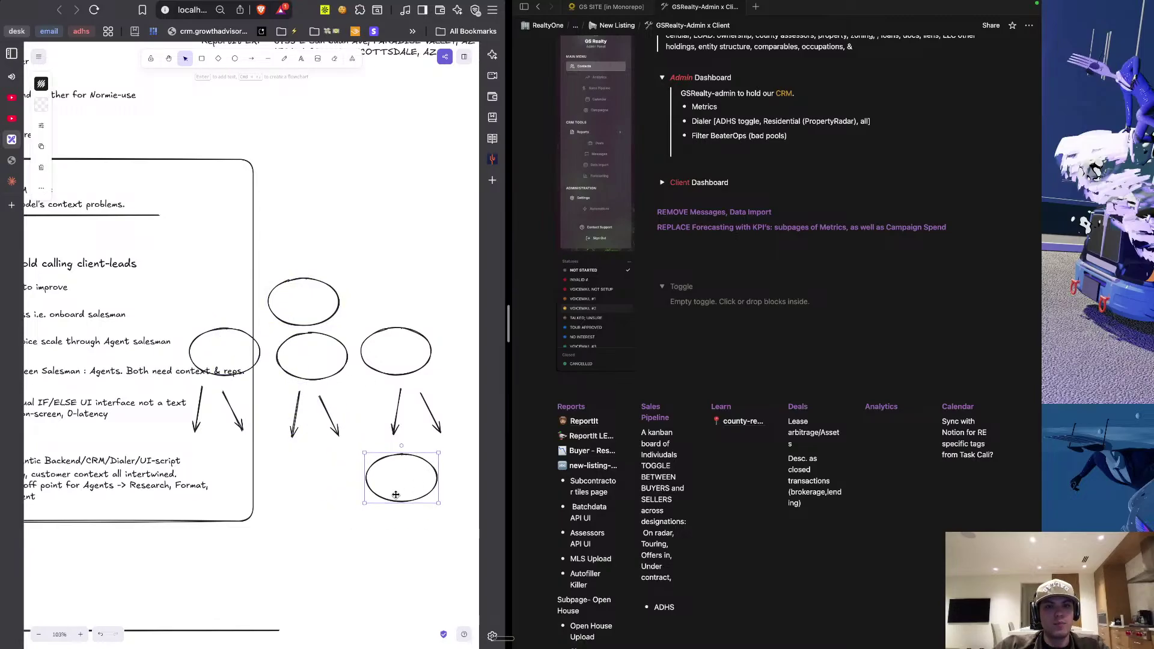
pyautogui.hscroll(5, 396, 481)
pyautogui.press('super+v')
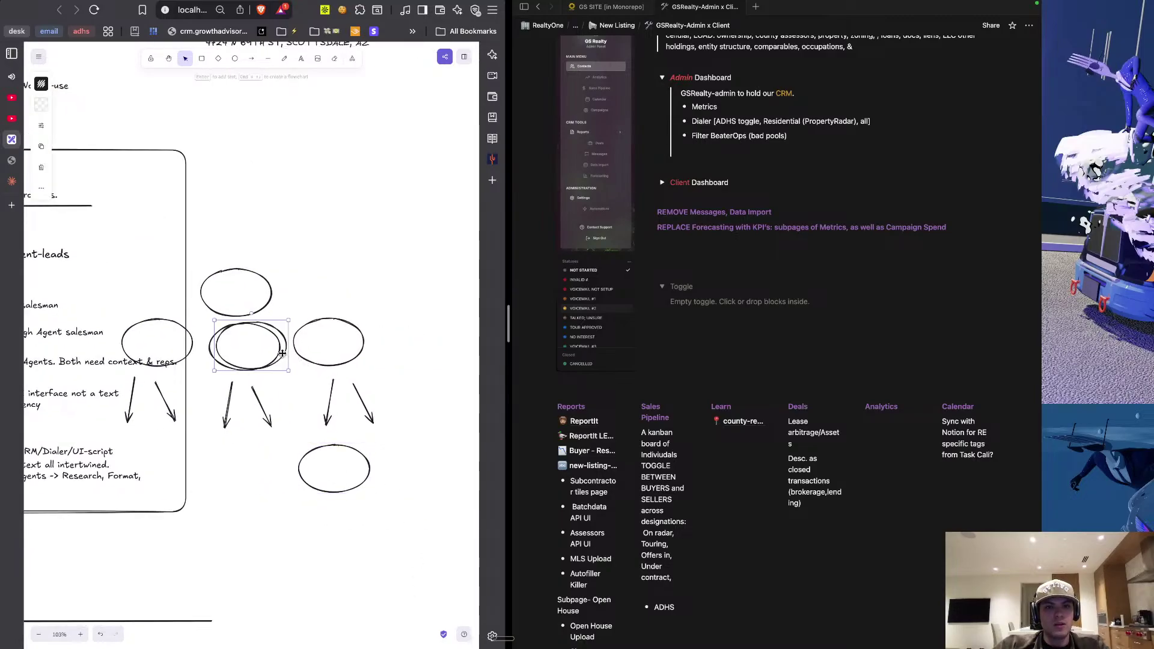
pyautogui.moveTo(279, 329); pyautogui.dragTo(432, 454)
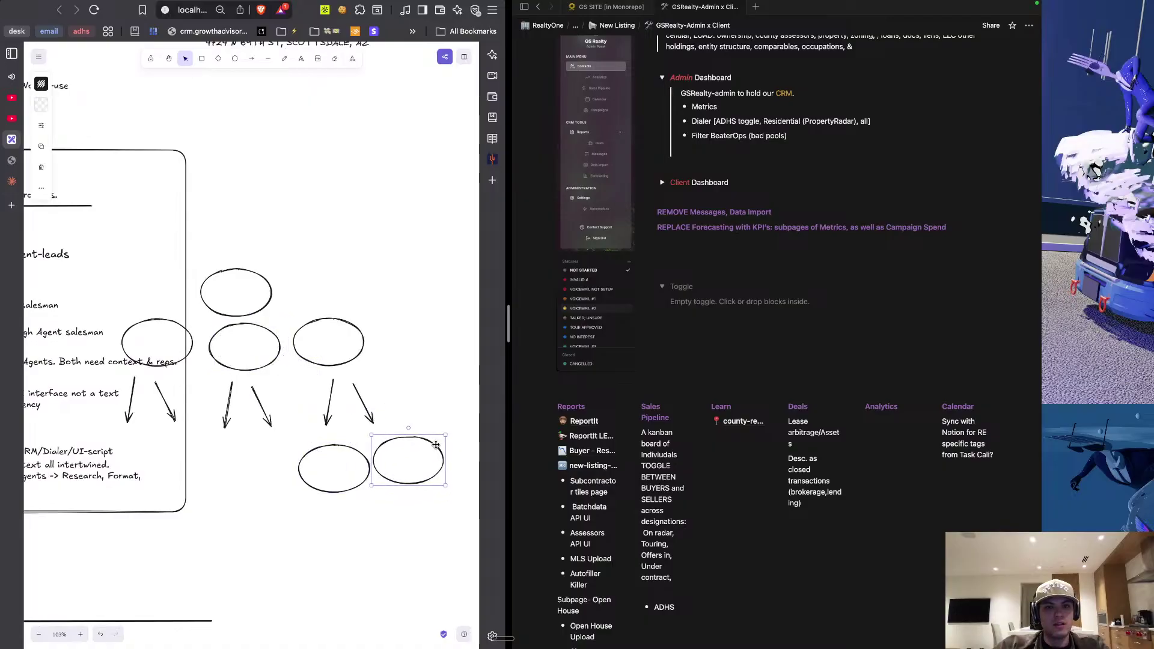
# Shift-select every ellipse and arrow of the tree diagram, including the two bottom ellipses.
pyautogui.scroll(-3, 281, 474)
pyautogui.click(193, 350)
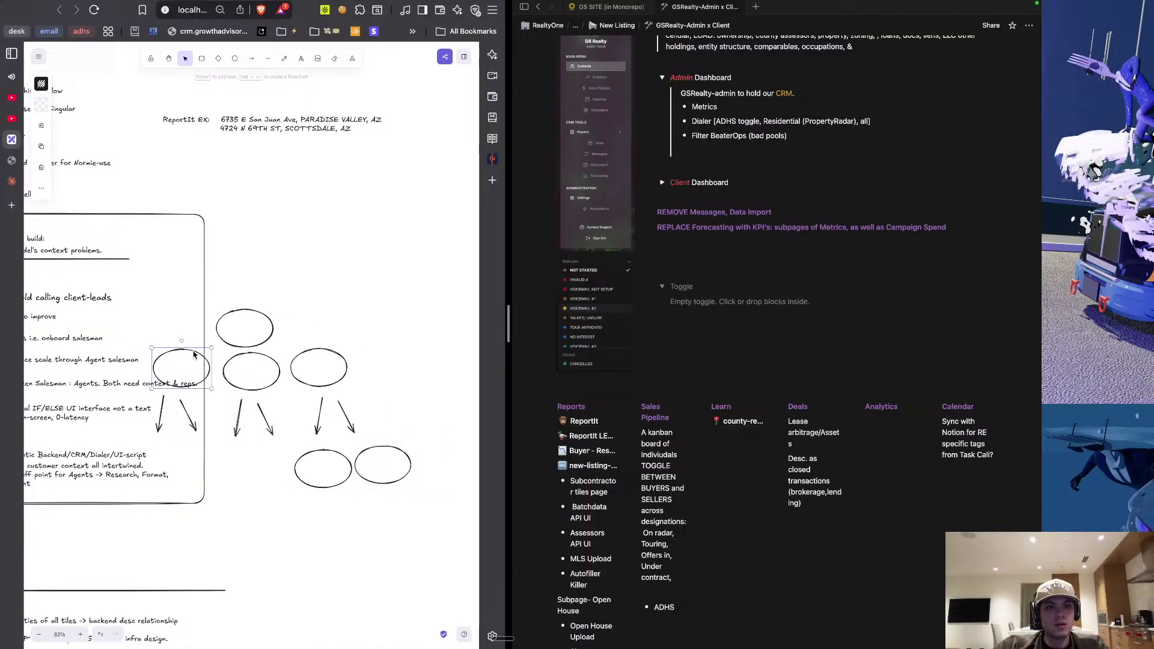
pyautogui.keyDown('shift'); pyautogui.click(161, 412); pyautogui.keyUp('shift')
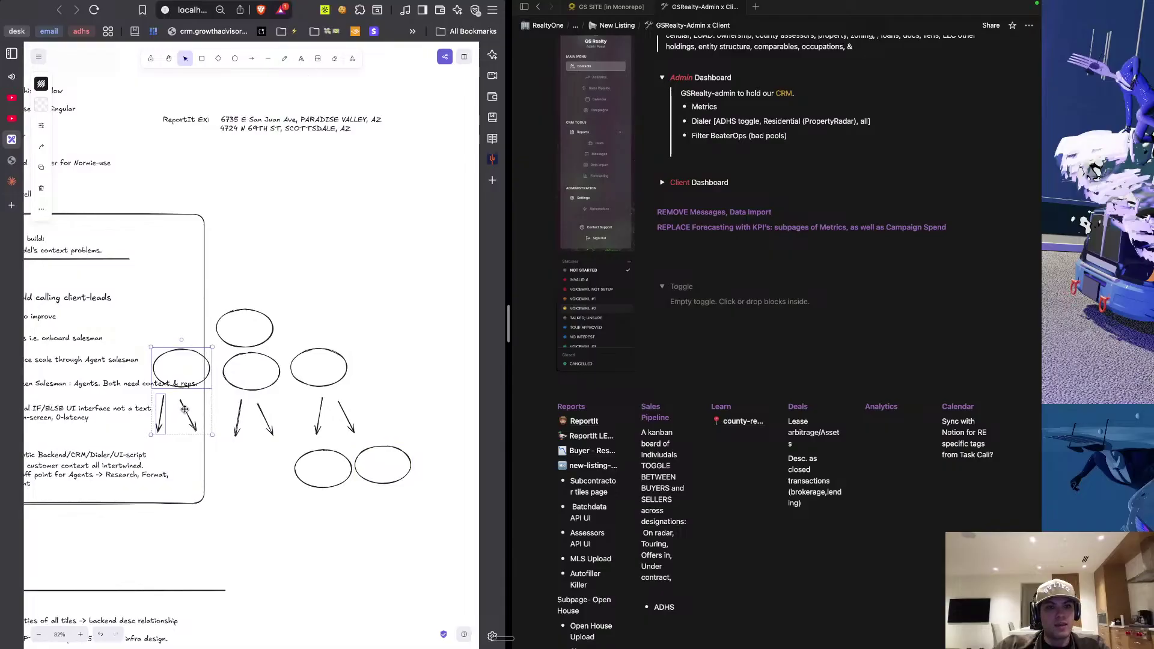
pyautogui.keyDown('shift'); pyautogui.click(186, 411); pyautogui.keyUp('shift')
pyautogui.keyDown('shift'); pyautogui.click(240, 311); pyautogui.keyUp('shift')
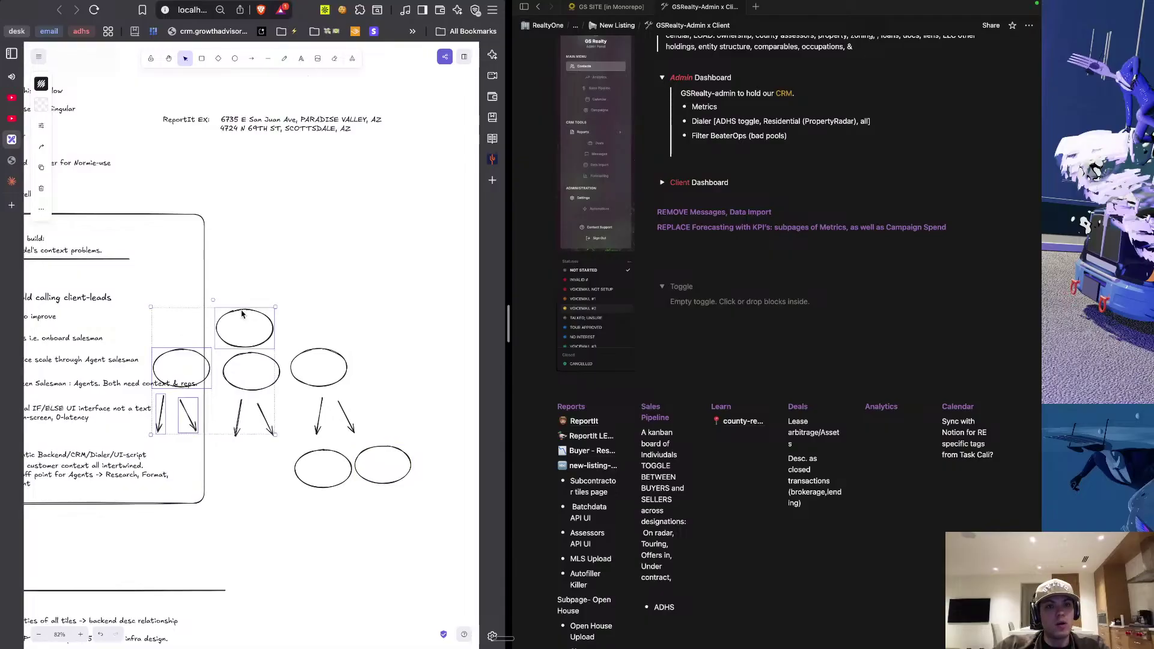
pyautogui.keyDown('shift'); pyautogui.click(260, 359); pyautogui.keyUp('shift')
pyautogui.keyDown('shift'); pyautogui.click(238, 417); pyautogui.keyUp('shift')
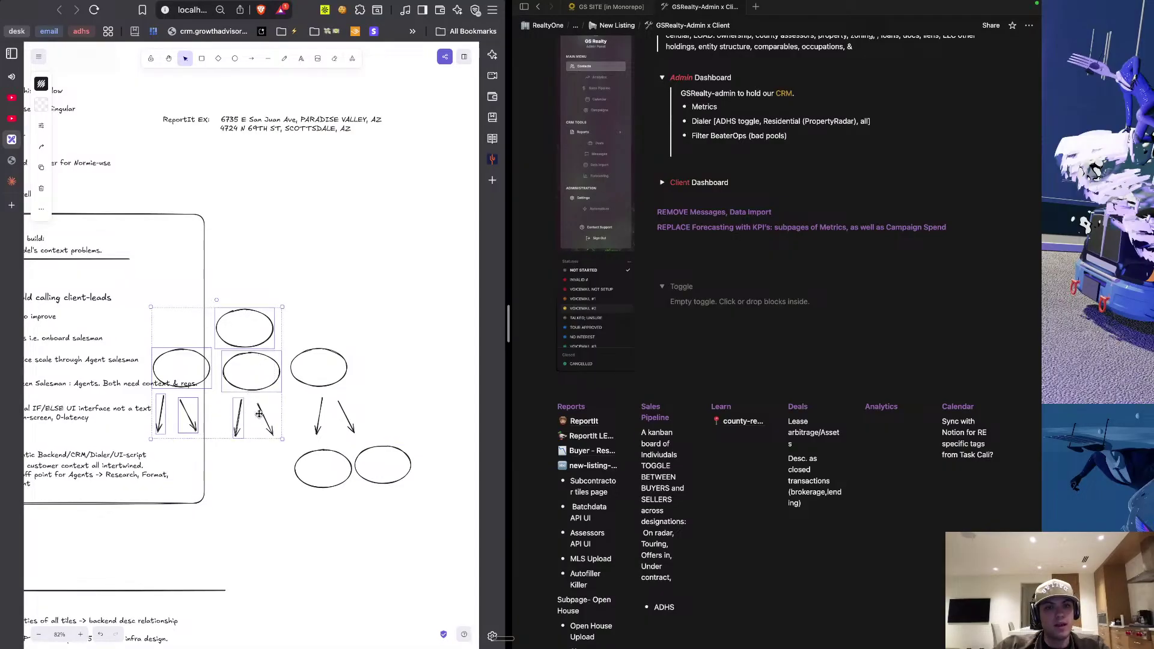
pyautogui.keyDown('shift'); pyautogui.click(262, 416); pyautogui.keyUp('shift')
pyautogui.keyDown('shift'); pyautogui.click(322, 351); pyautogui.keyUp('shift')
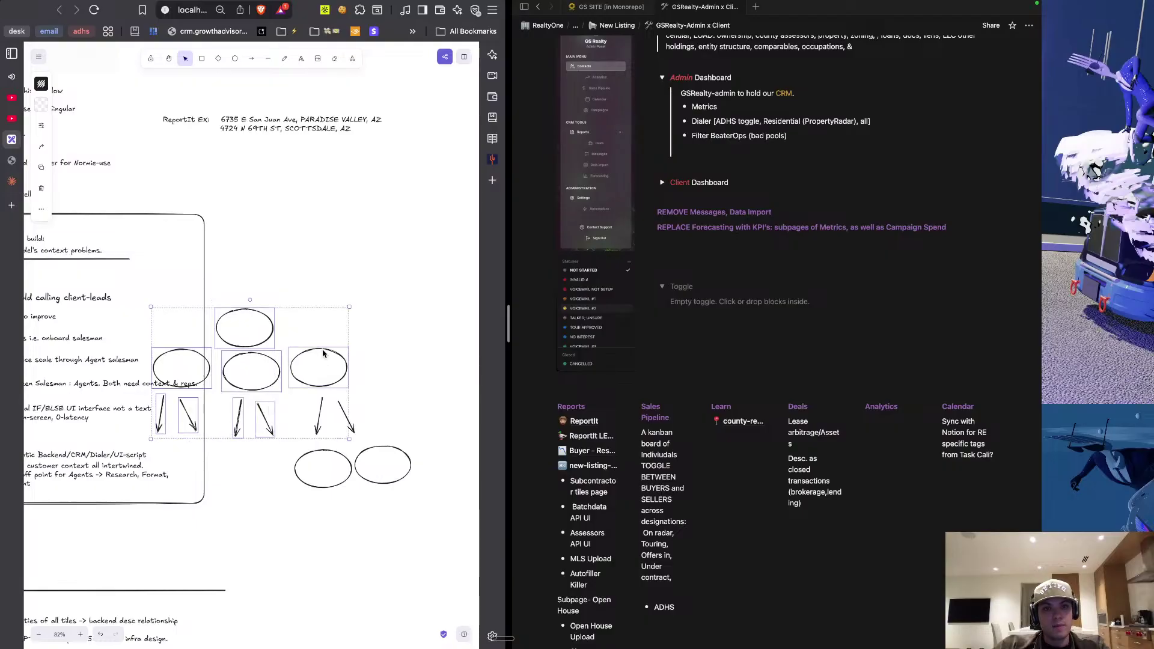
pyautogui.keyDown('shift'); pyautogui.click(318, 421); pyautogui.keyUp('shift')
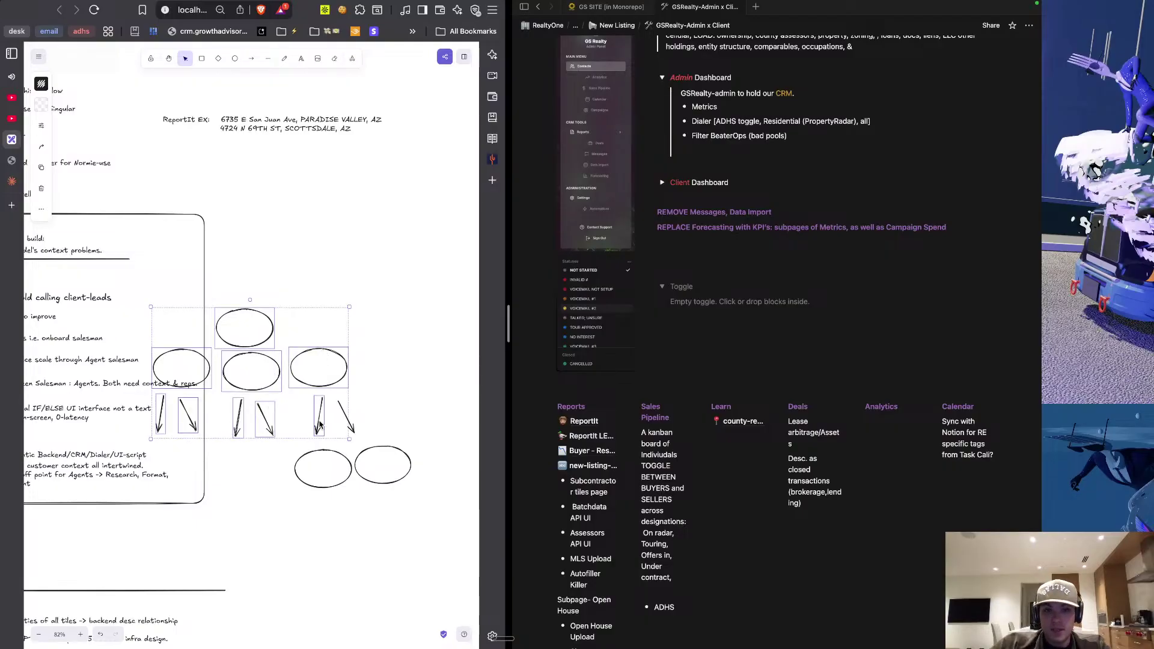
pyautogui.keyDown('shift'); pyautogui.click(352, 428); pyautogui.keyUp('shift')
pyautogui.keyDown('shift'); pyautogui.click(335, 450); pyautogui.keyUp('shift')
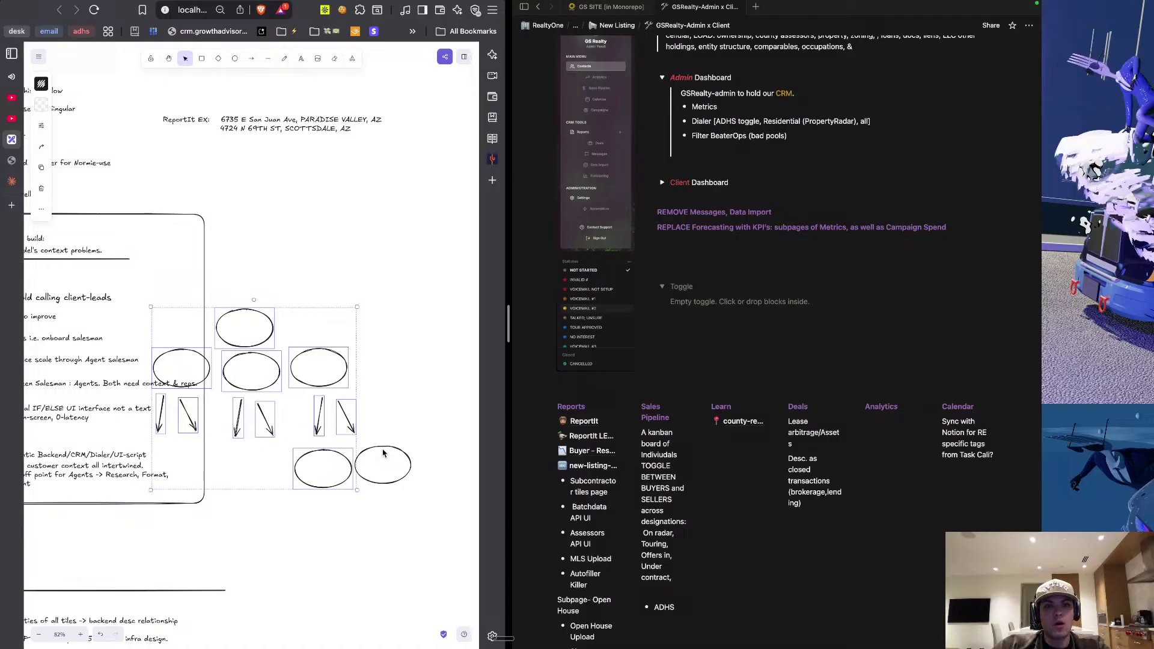
pyautogui.keyDown('shift'); pyautogui.click(384, 449); pyautogui.keyUp('shift')
pyautogui.scroll(-1, 318, 486)
# Drag the selected ellipse-and-arrow tree right, clear of the THESIS notes box.
pyautogui.scroll(-3, 318, 486)
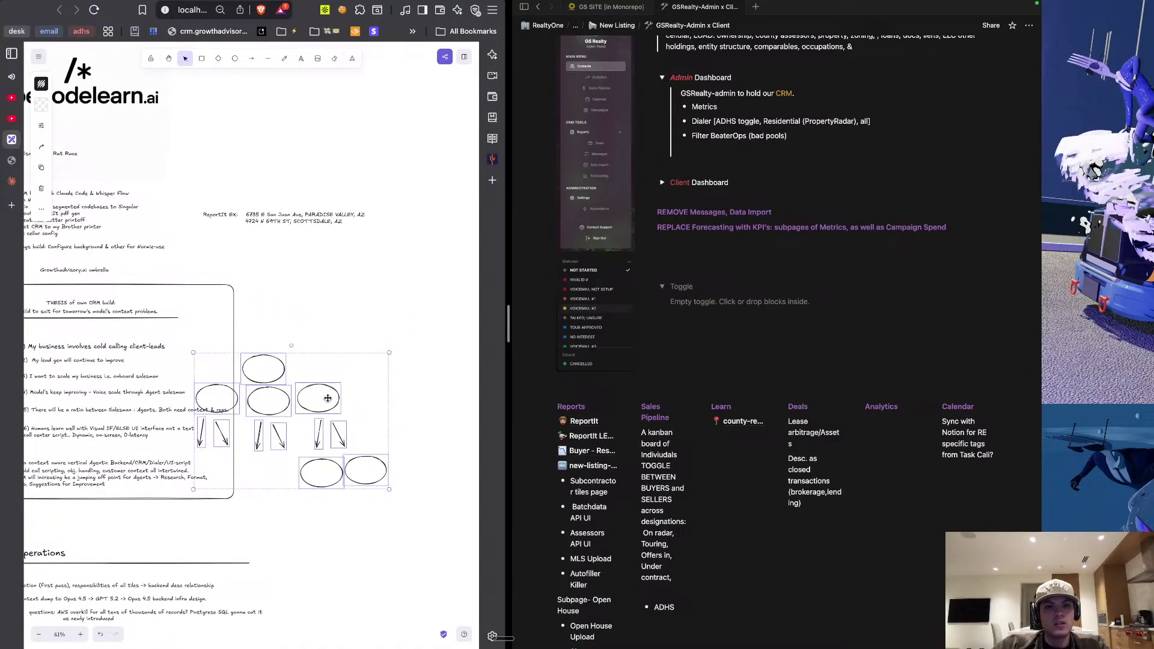
pyautogui.moveTo(325, 398); pyautogui.dragTo(424, 371)
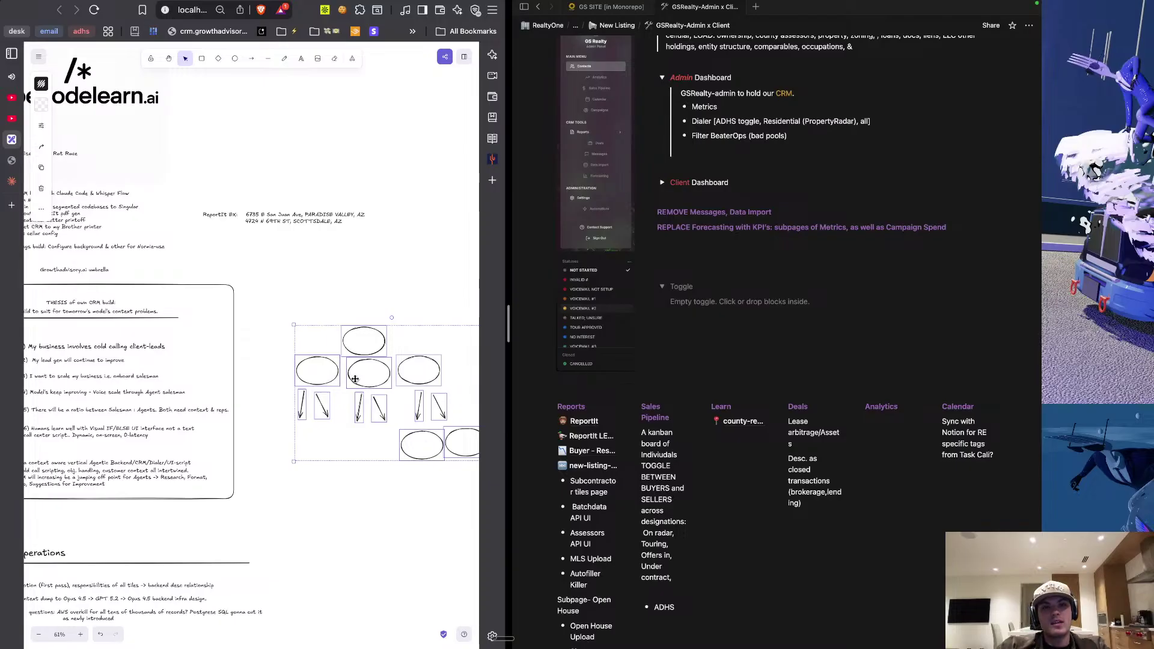
pyautogui.click(339, 486)
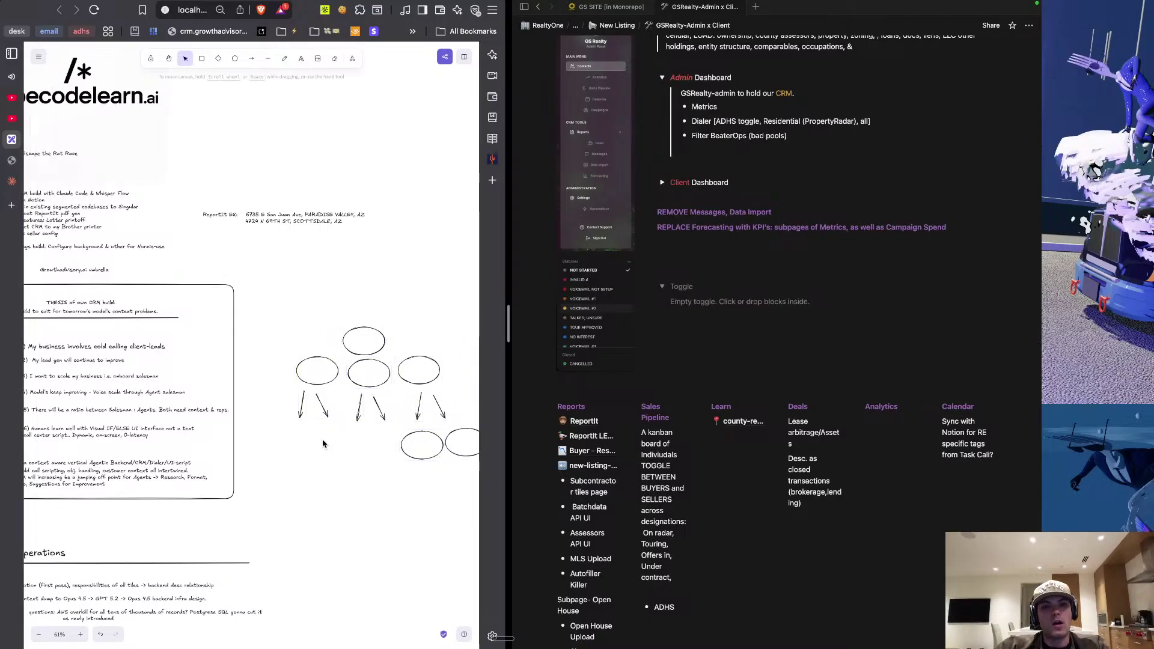
pyautogui.scroll(1, 268, 423)
pyautogui.hscroll(-2, 269, 423)
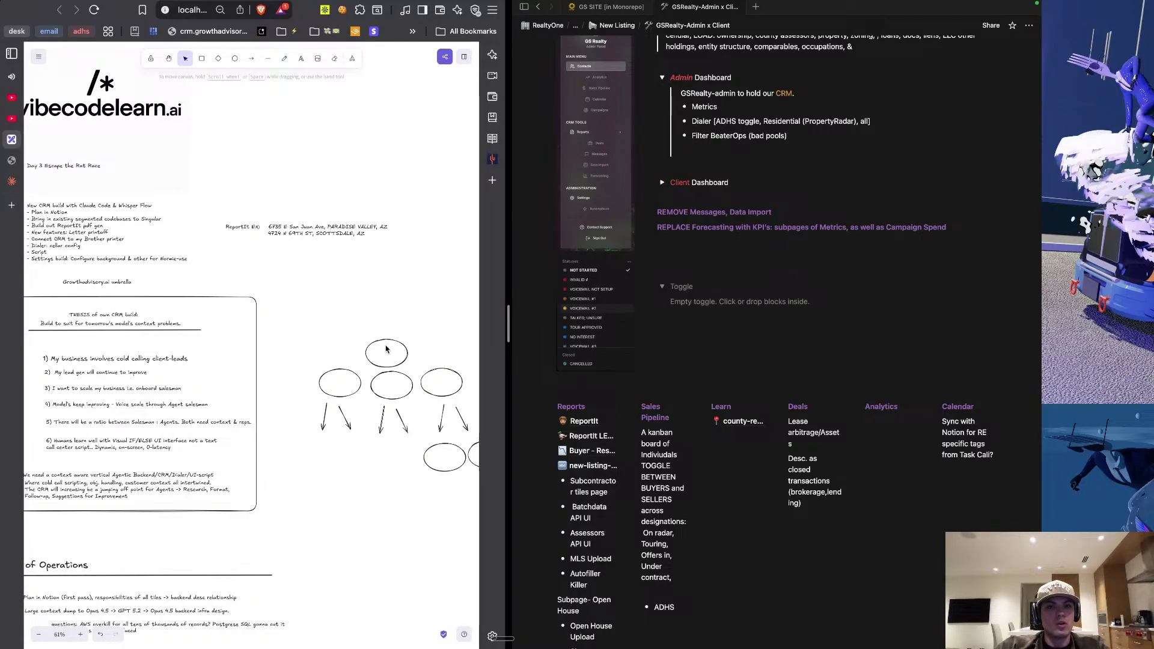
pyautogui.scroll(5, 391, 350)
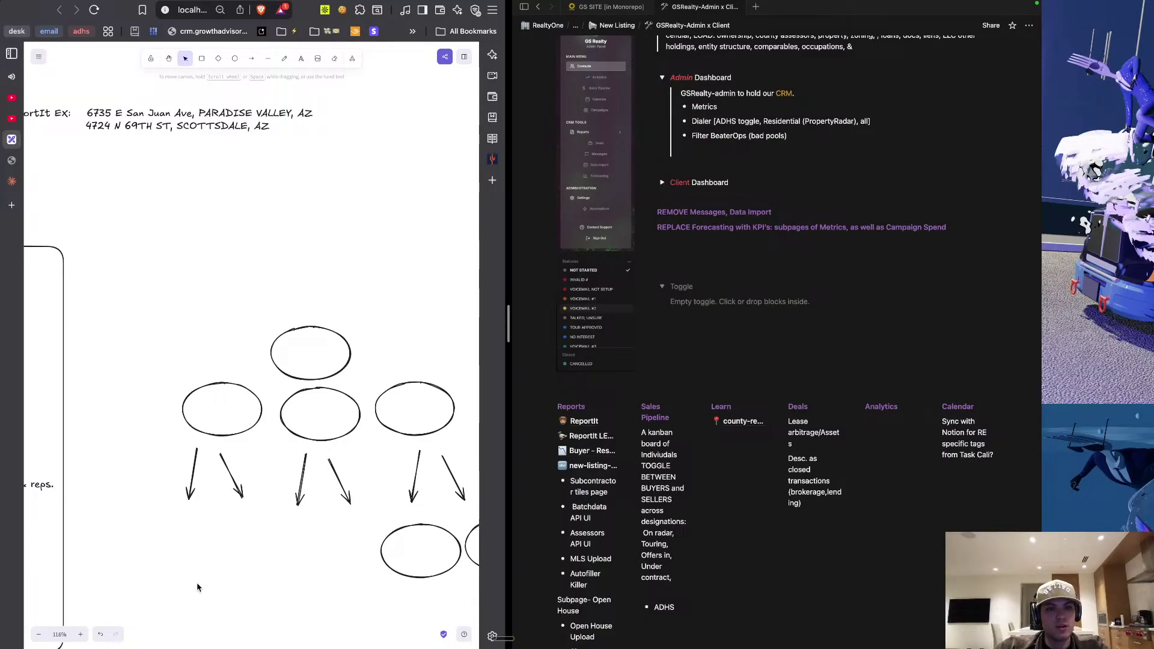
pyautogui.hscroll(5, 392, 405)
pyautogui.scroll(-3, 391, 406)
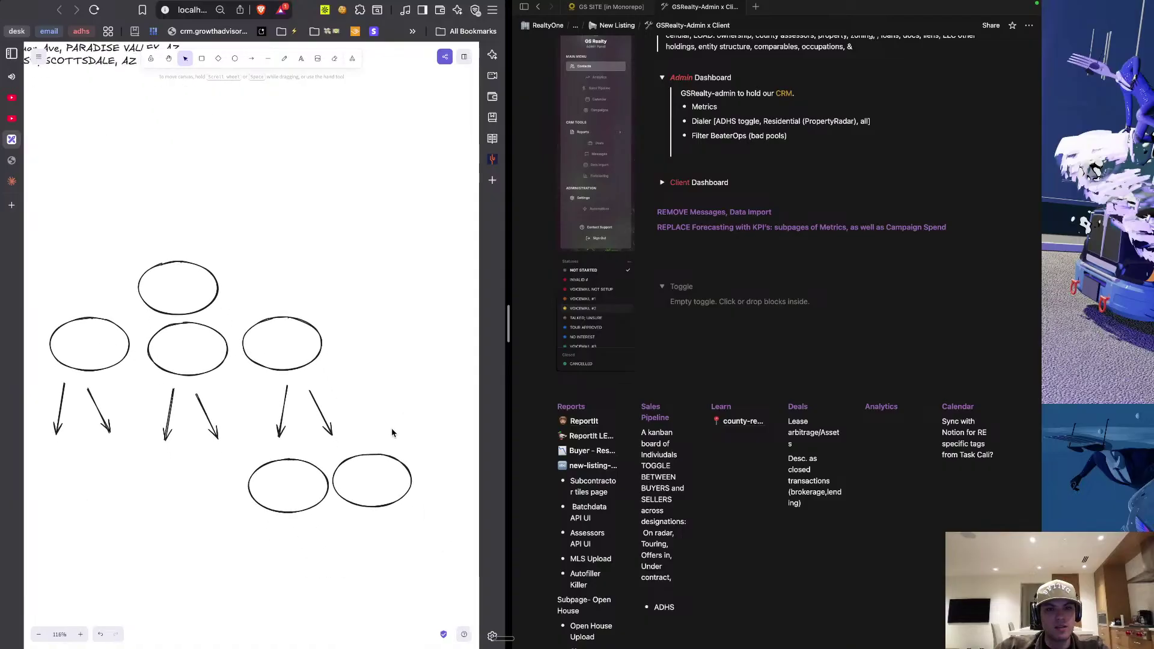
pyautogui.scroll(-2, 391, 433)
pyautogui.hscroll(1, 392, 433)
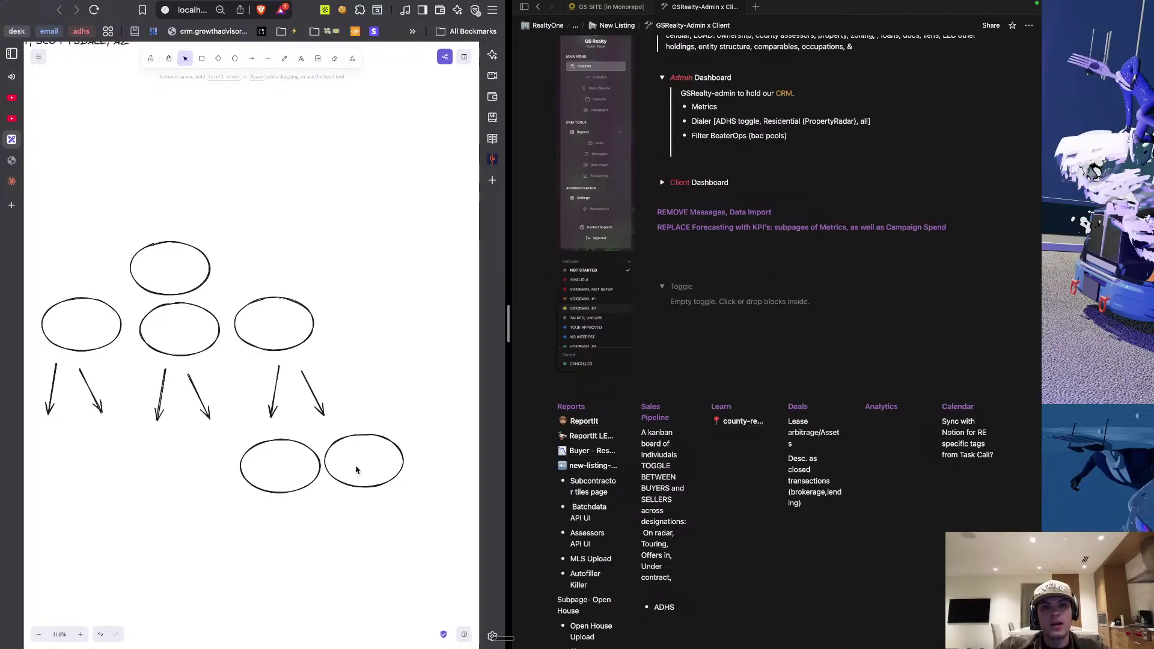
pyautogui.scroll(-5, 231, 419)
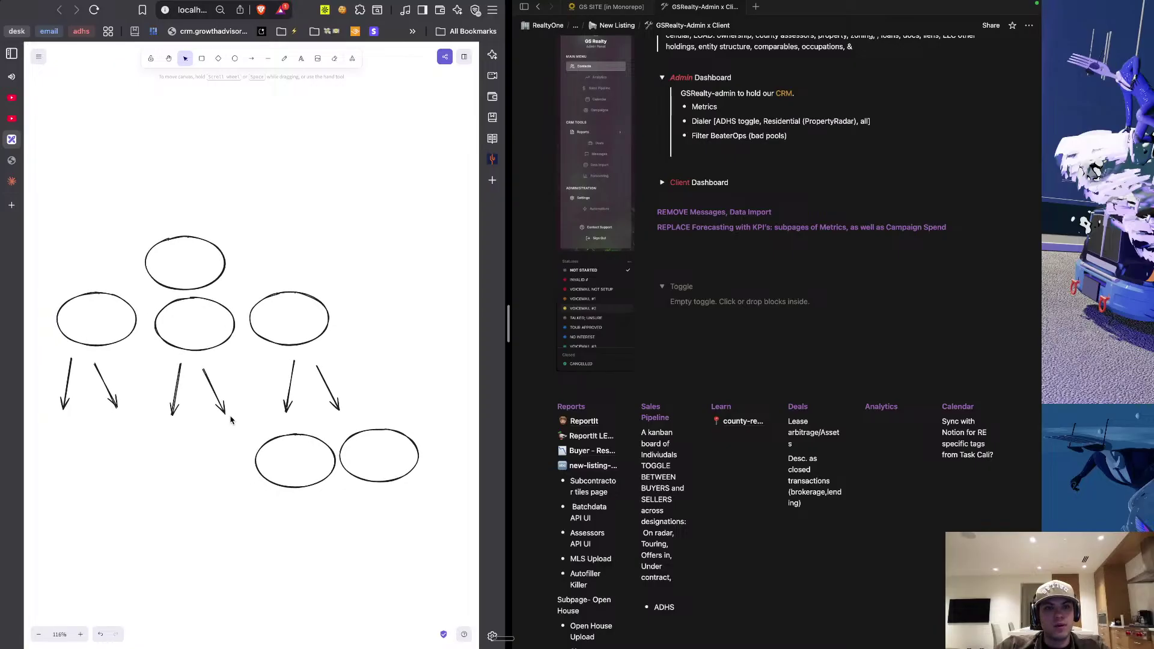
pyautogui.scroll(-3, 231, 419)
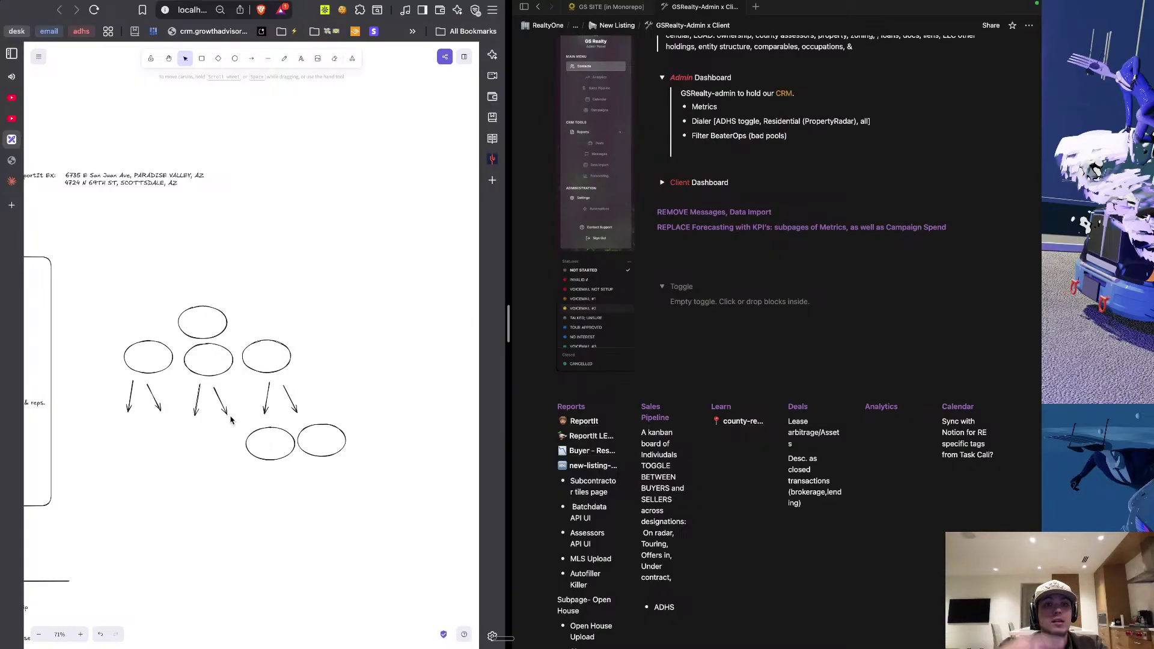
pyautogui.hscroll(-5, 207, 445)
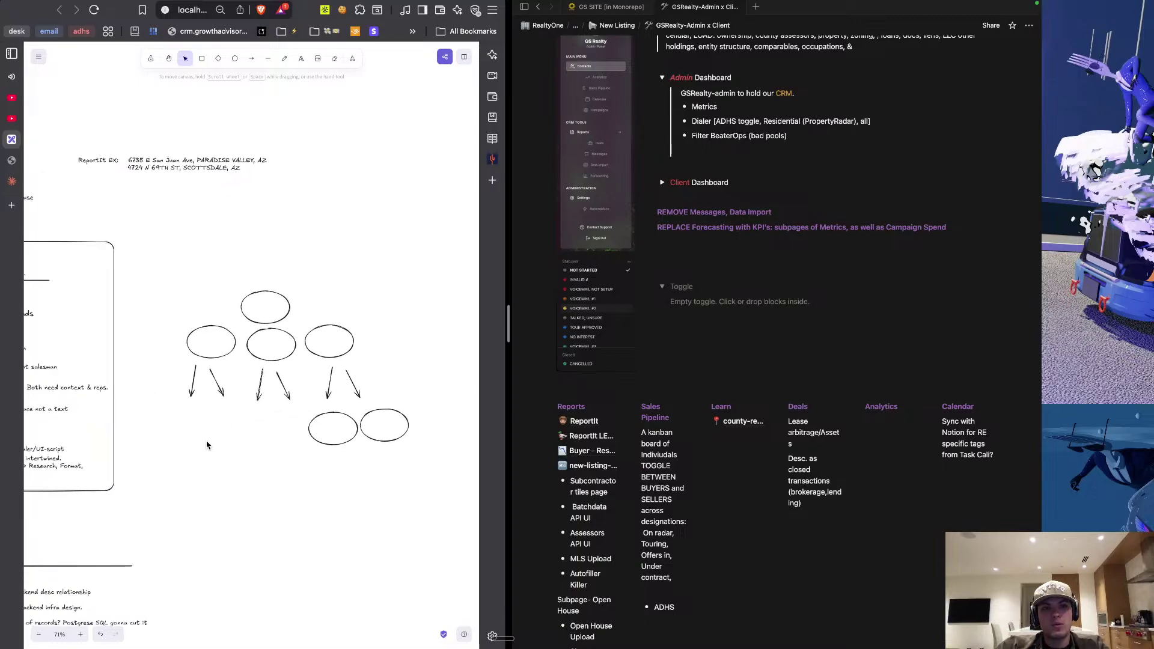
pyautogui.scroll(5, 207, 445)
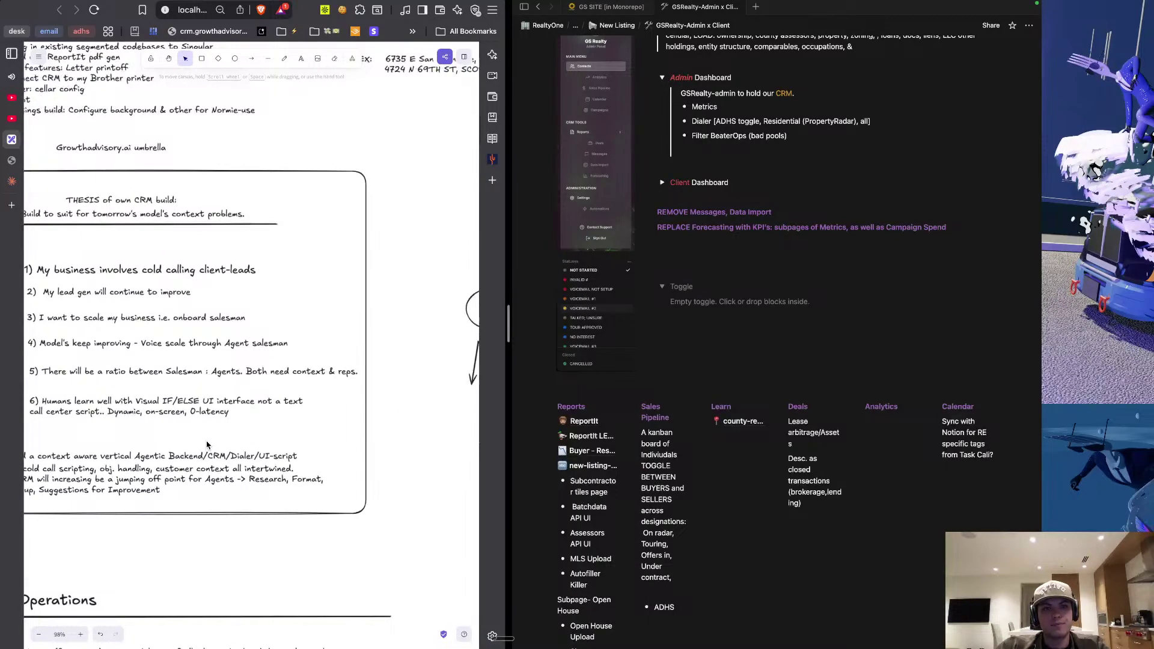
pyautogui.click(203, 413)
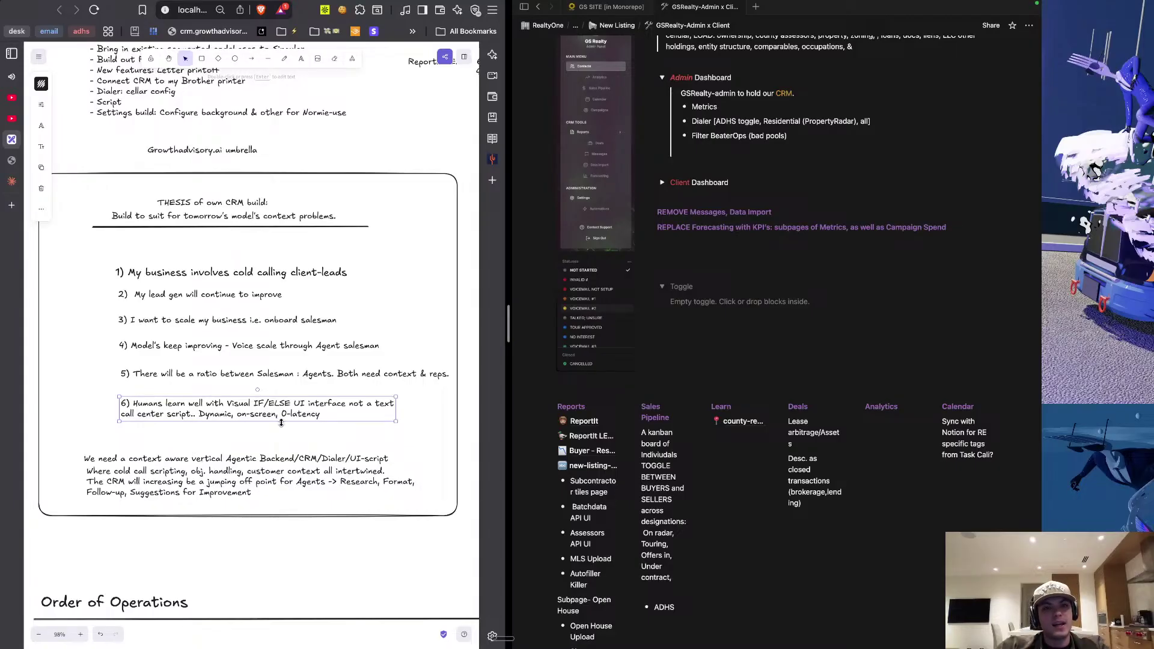
pyautogui.scroll(-5, 281, 423)
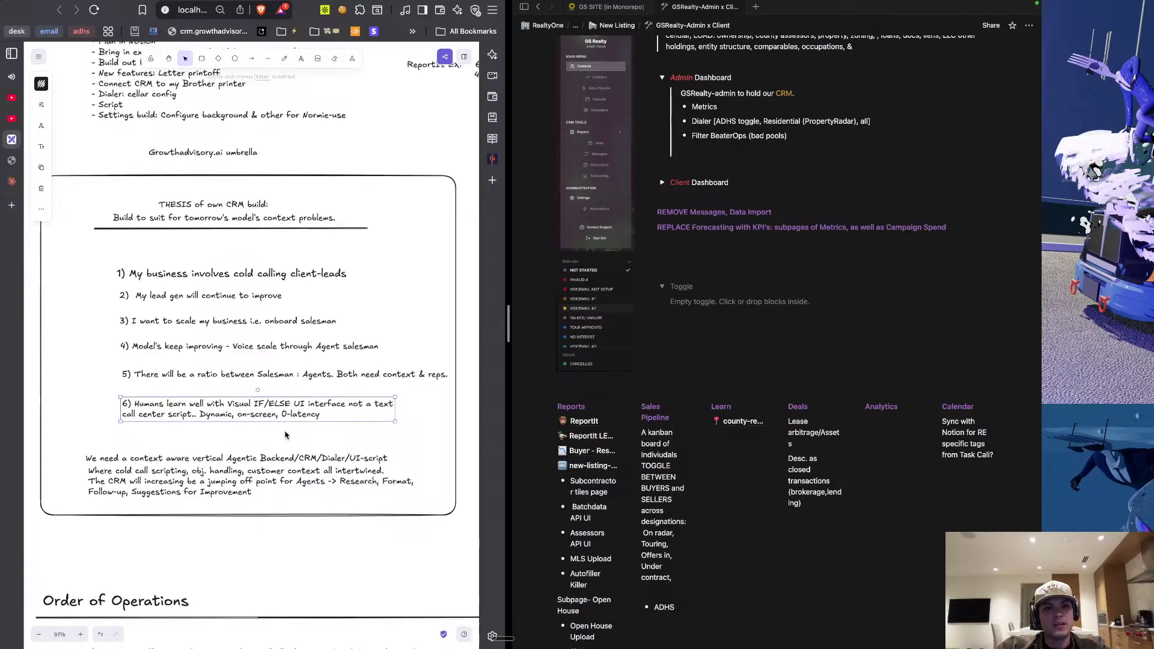
pyautogui.hscroll(5, 286, 435)
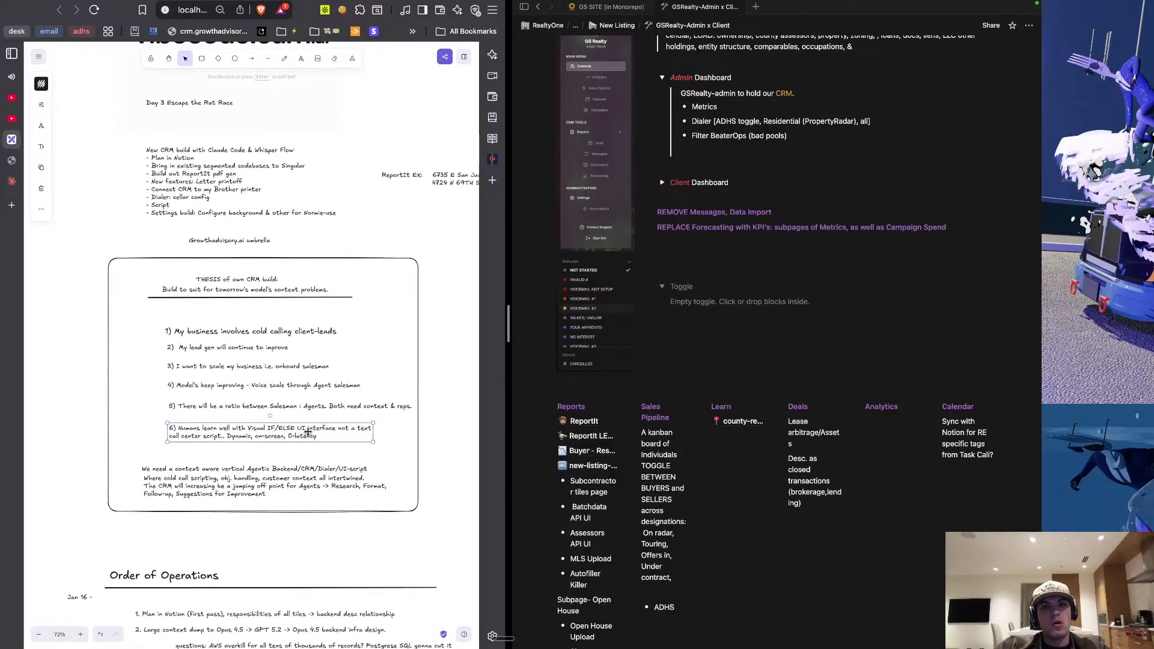
pyautogui.hscroll(5, 343, 431)
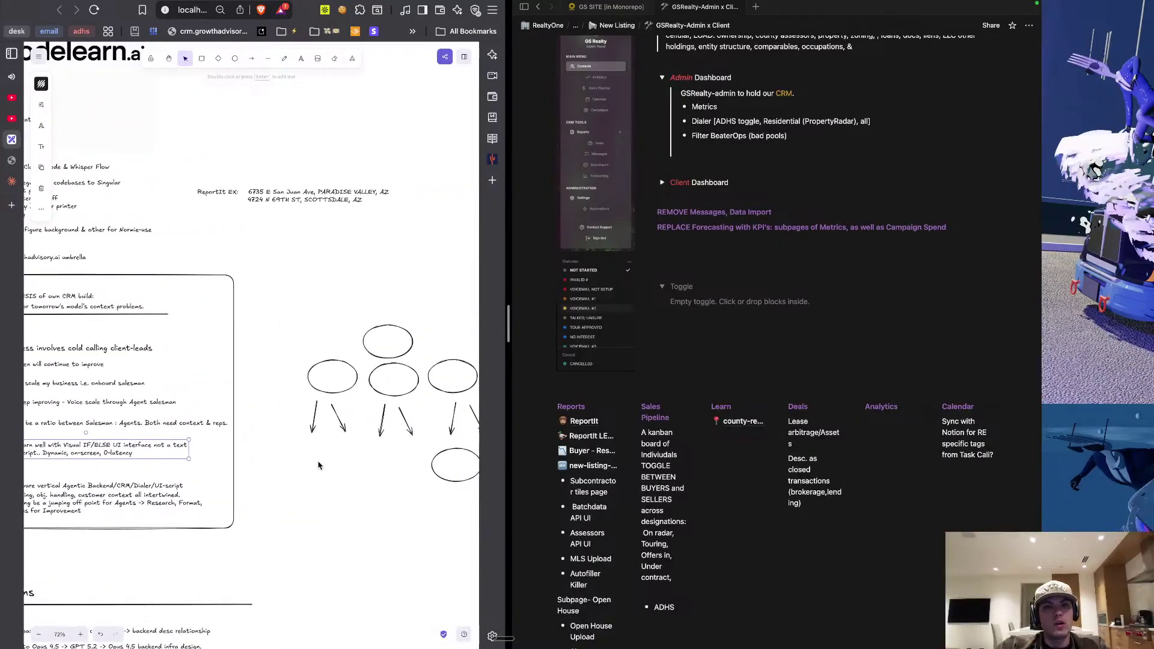
pyautogui.hscroll(3, 464, 417)
pyautogui.scroll(-2, 464, 417)
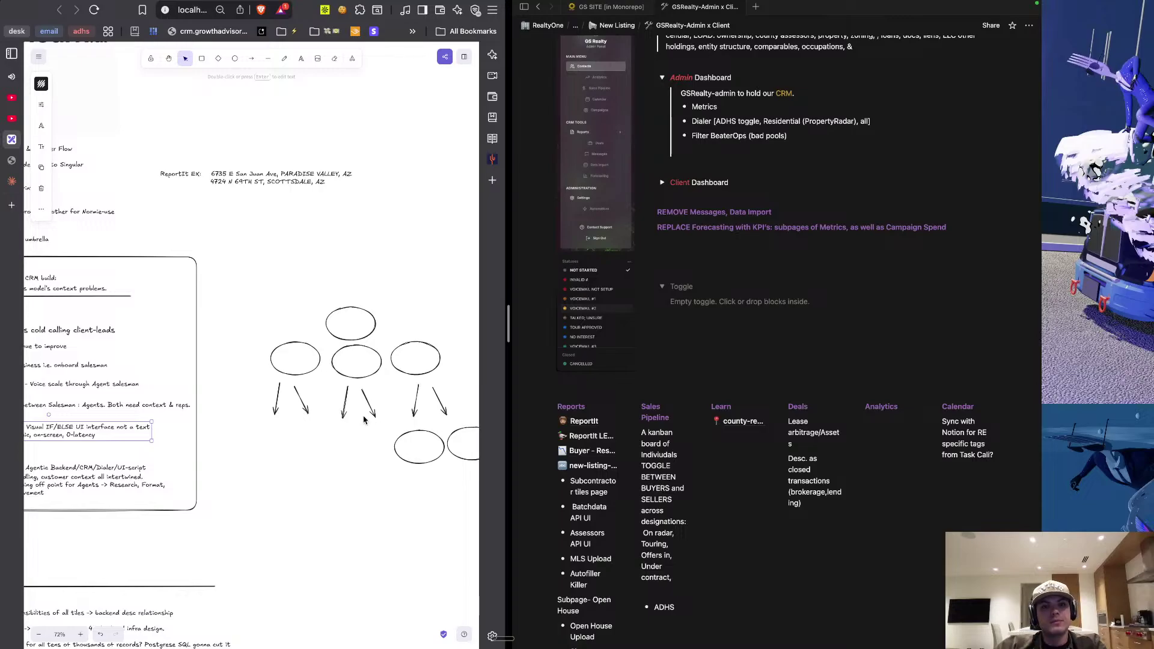
pyautogui.scroll(-5, 323, 431)
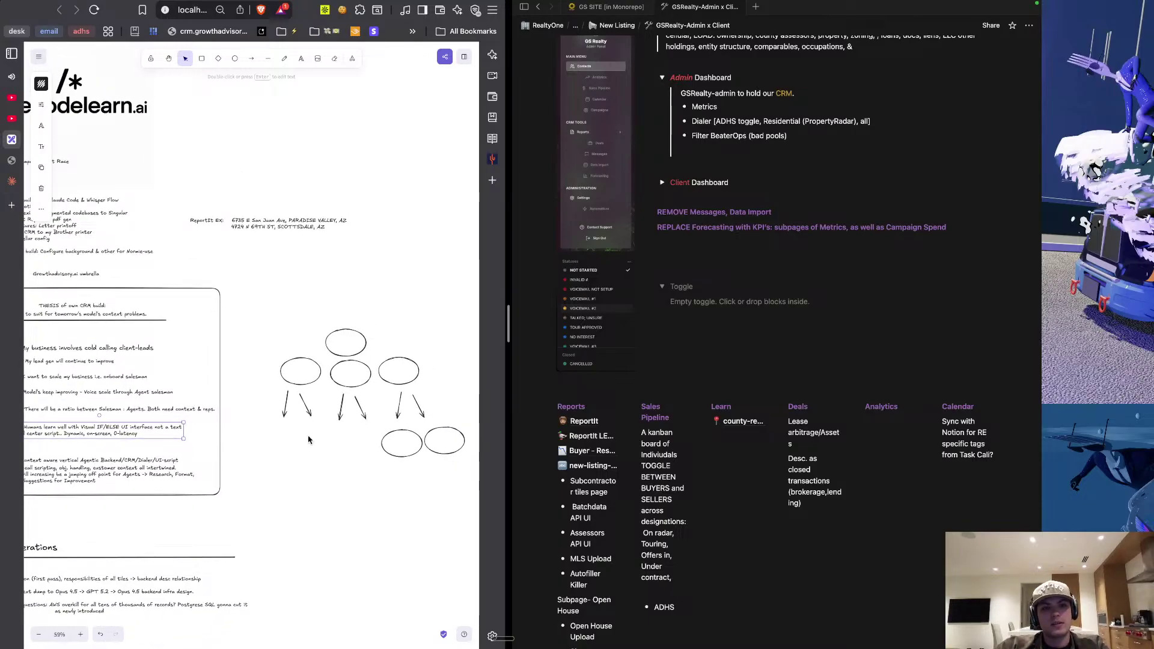
pyautogui.hscroll(-2, 275, 446)
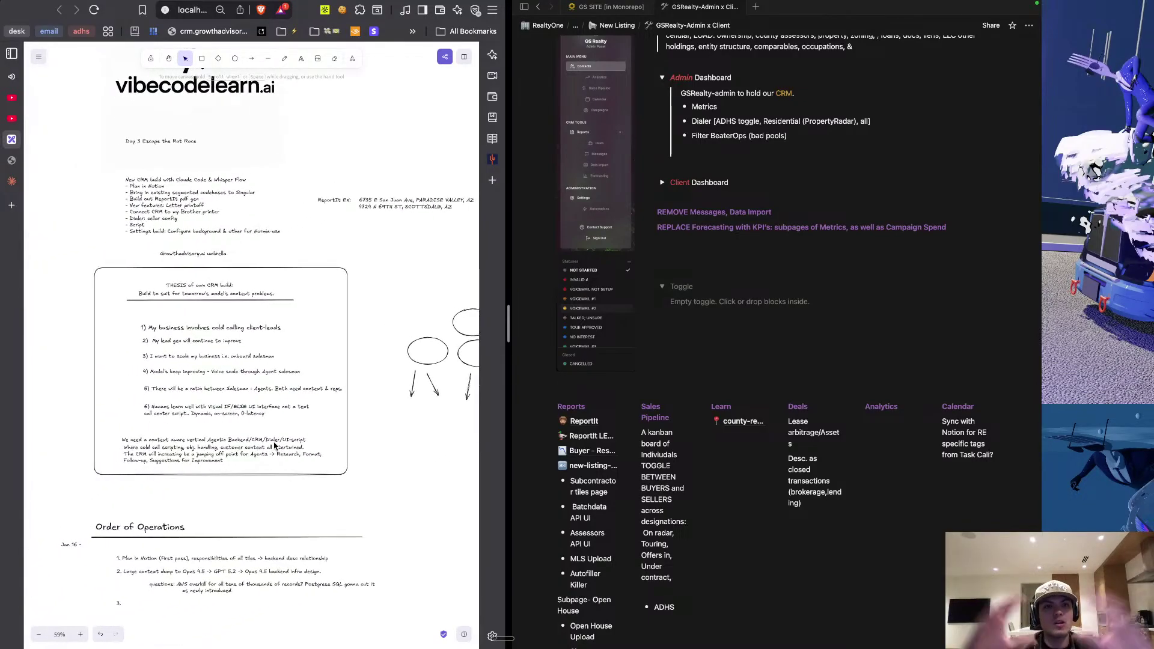
pyautogui.scroll(-2, 275, 445)
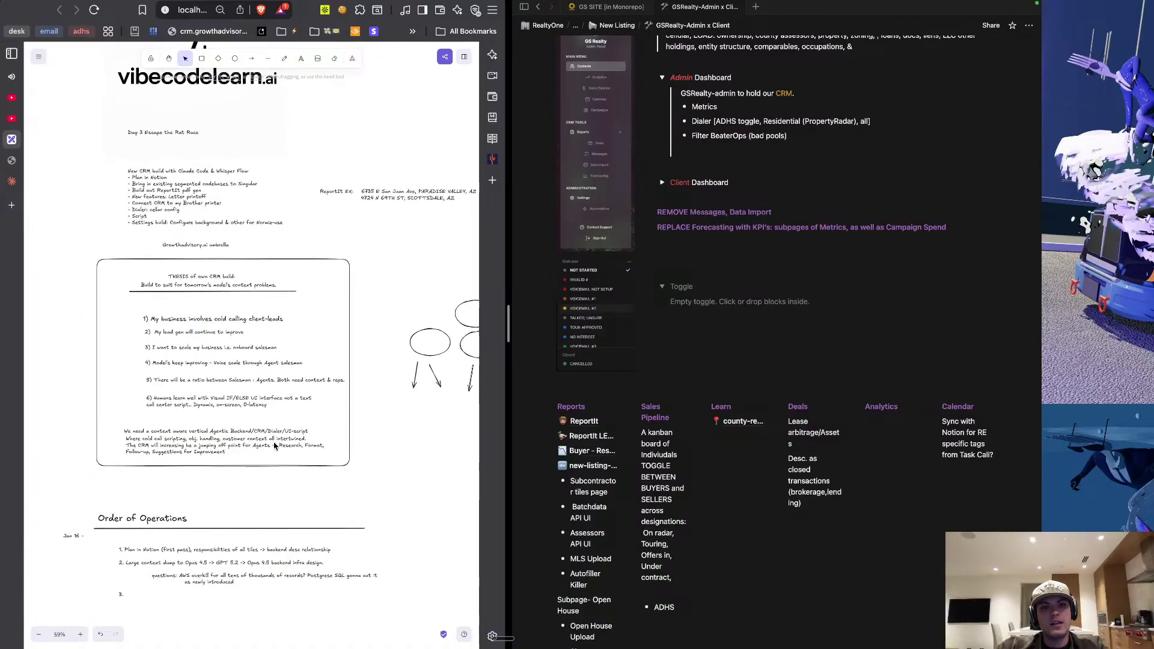
pyautogui.scroll(8, 260, 402)
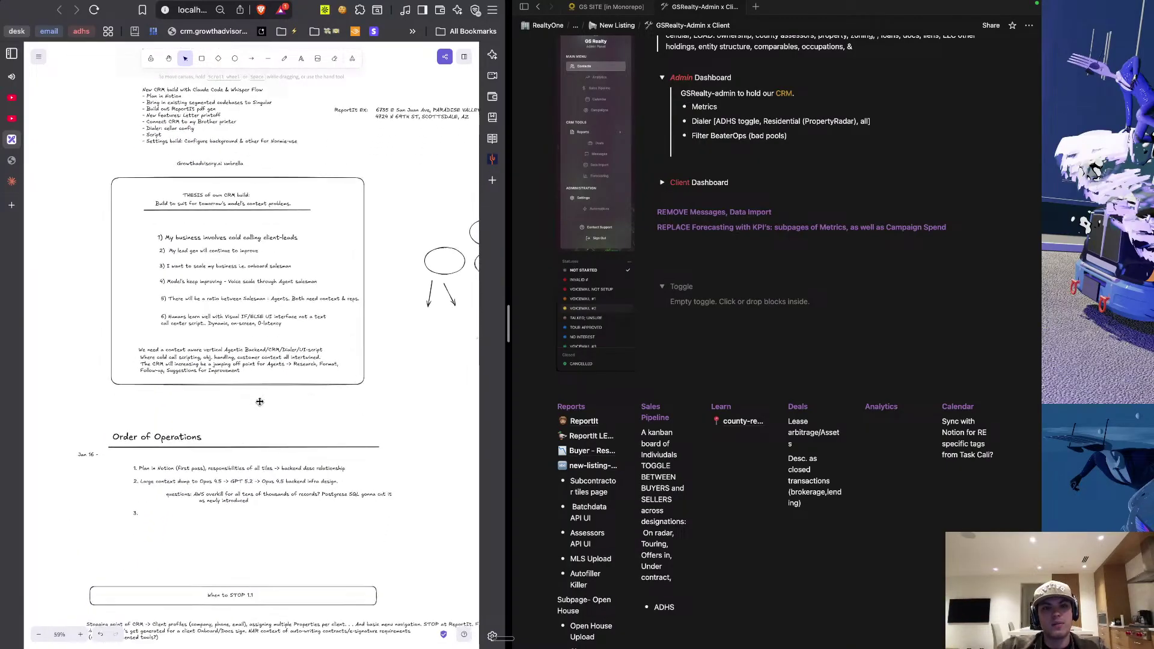
pyautogui.scroll(-5, 260, 401)
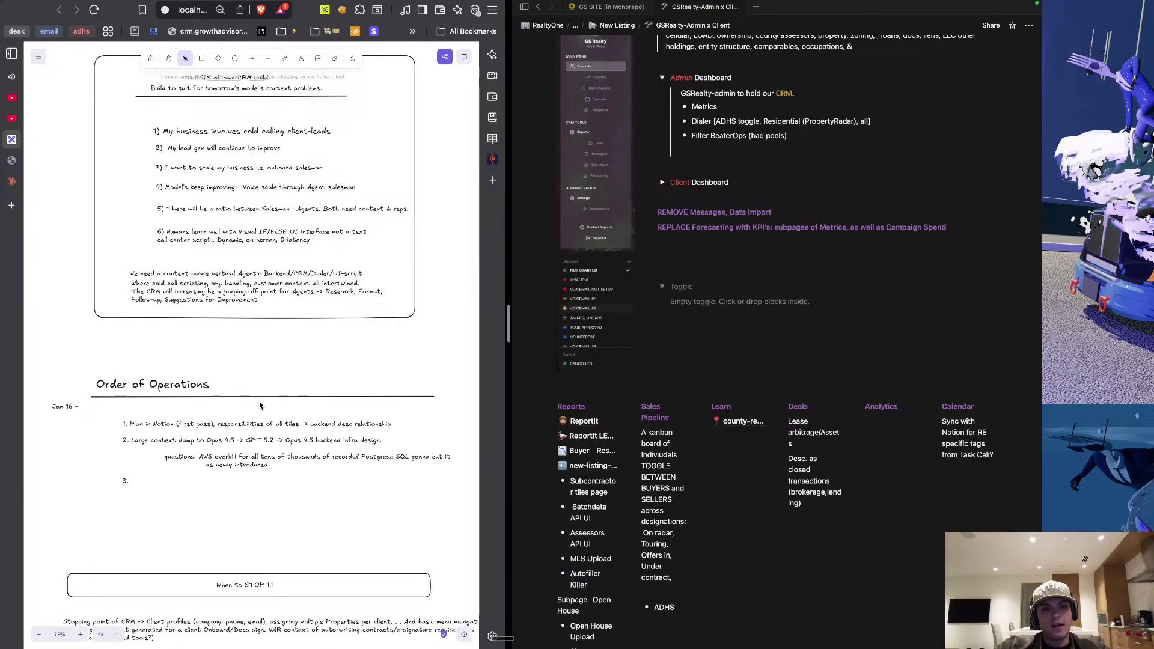
pyautogui.scroll(-5, 259, 405)
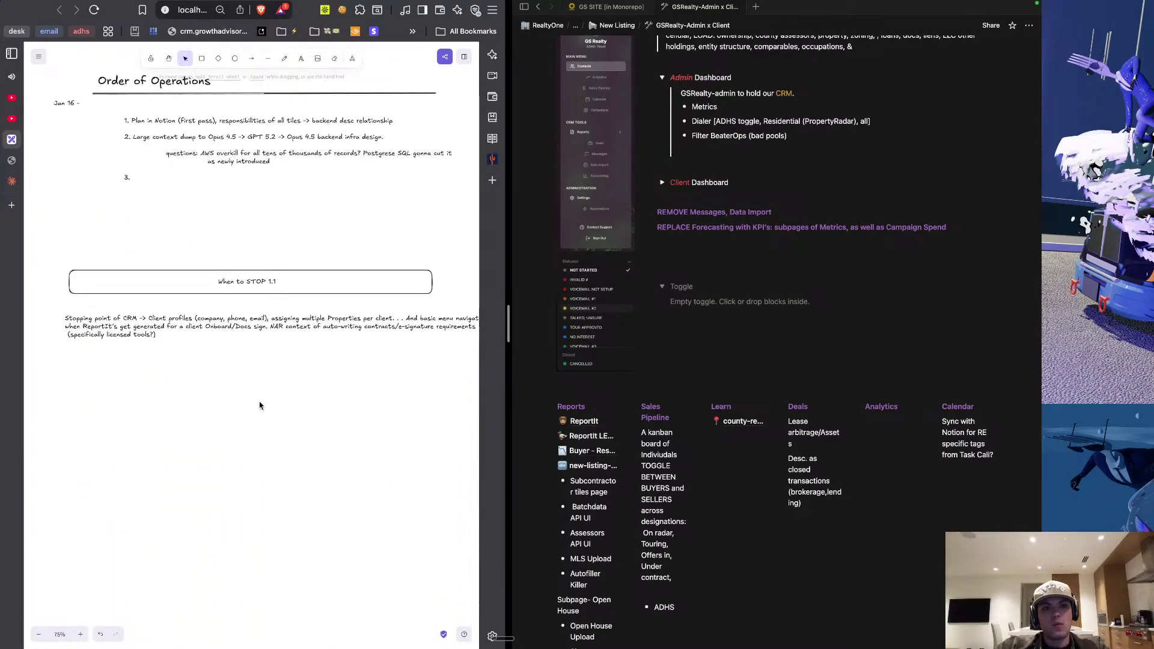
pyautogui.click(173, 344)
# Replace 'Client' with 'Customer' in the stopping-point note under When to STOP 1.1.
pyautogui.hscroll(1, 221, 369)
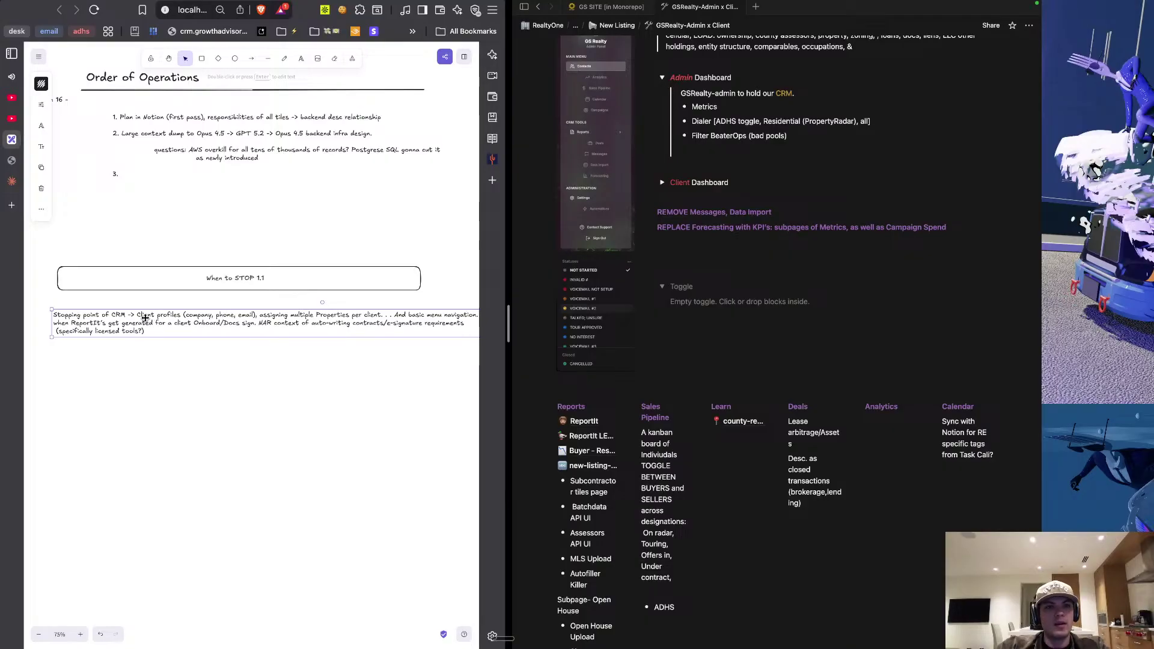
pyautogui.scroll(1, 201, 342)
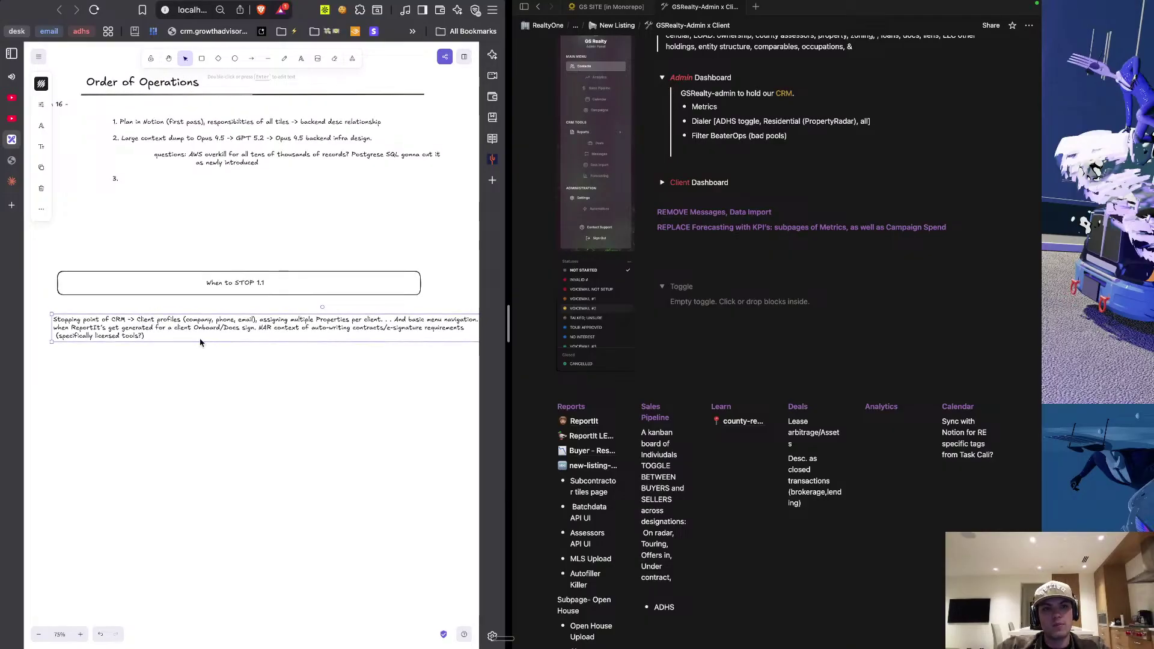
pyautogui.doubleClick(142, 320)
pyautogui.doubleClick(143, 320)
pyautogui.write('C')
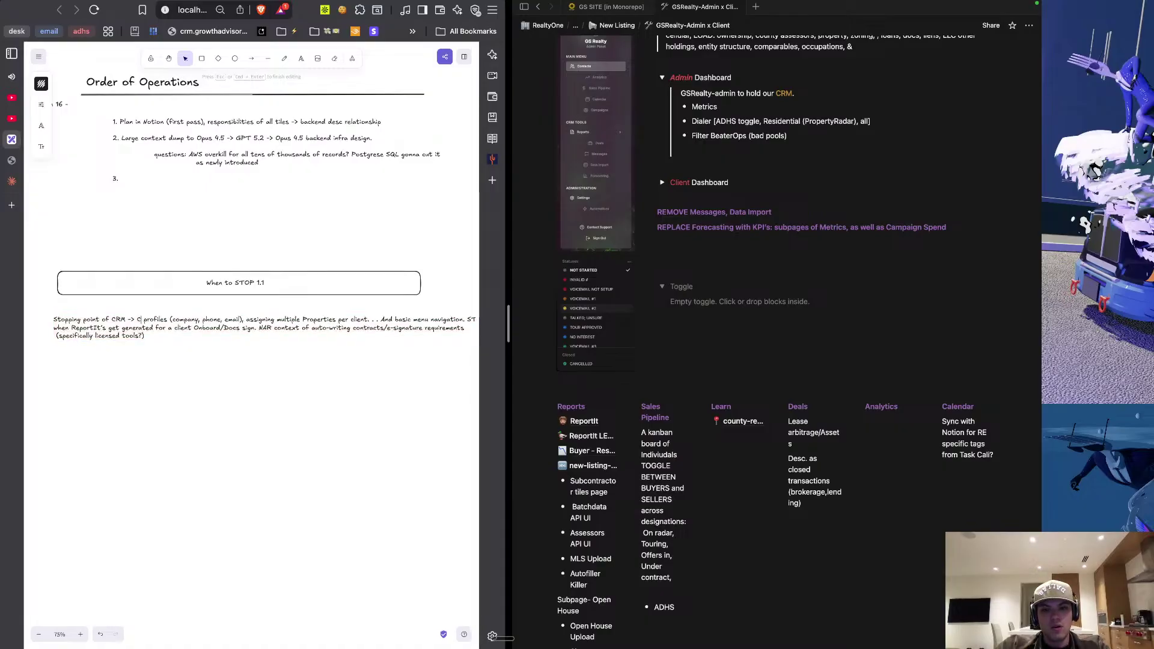
pyautogui.write('ustomer')
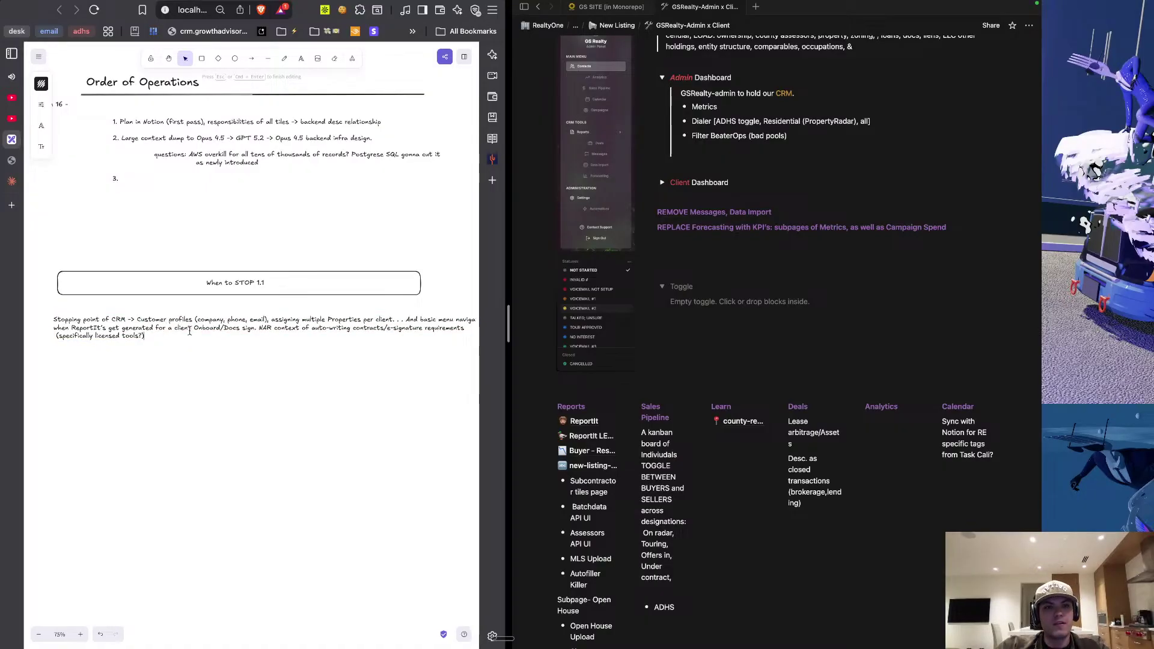
pyautogui.click(239, 389)
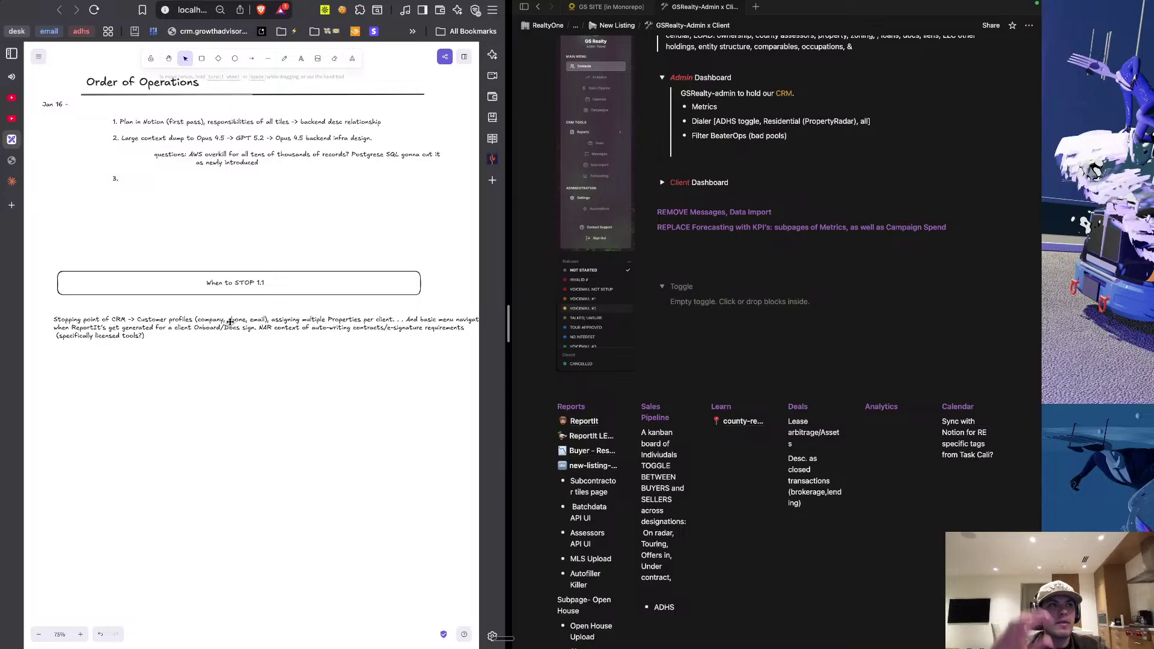
pyautogui.scroll(-3, 263, 360)
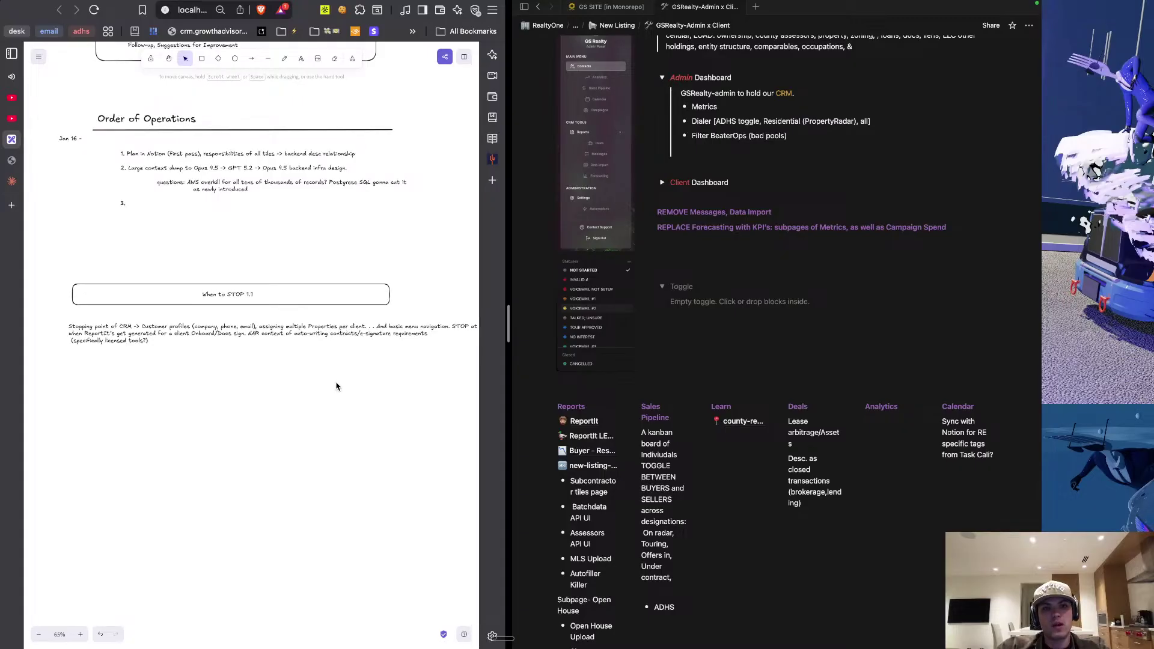
pyautogui.moveTo(24, 171)
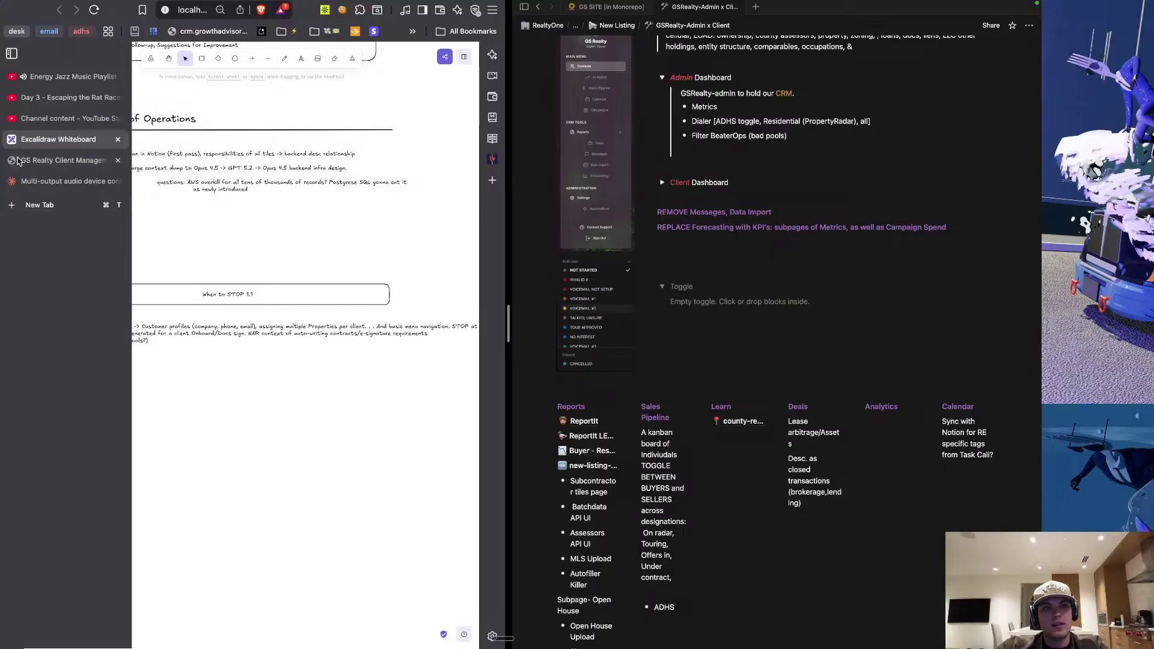
pyautogui.click(48, 227)
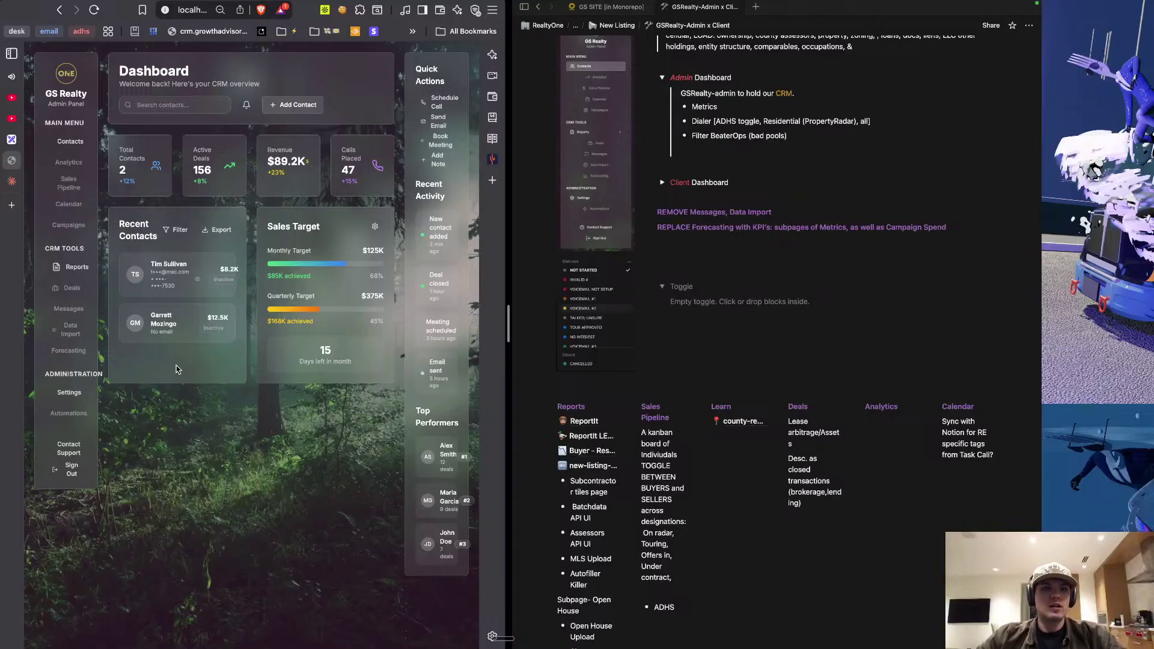
pyautogui.doubleClick(123, 71)
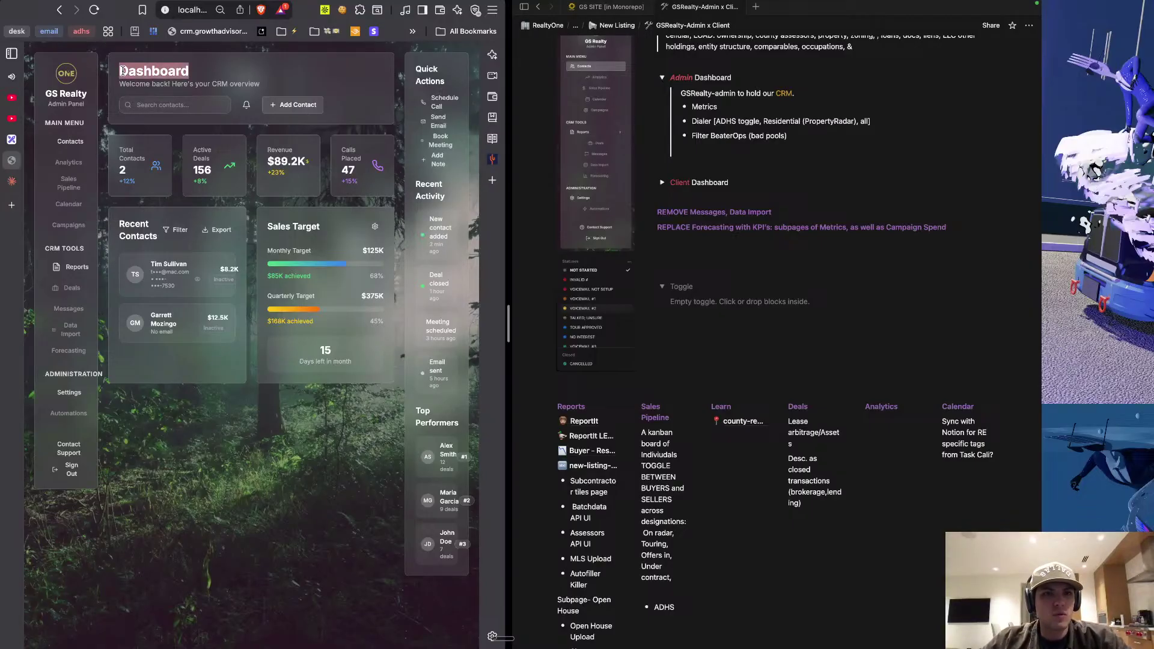
pyautogui.click(199, 71)
pyautogui.doubleClick(184, 68)
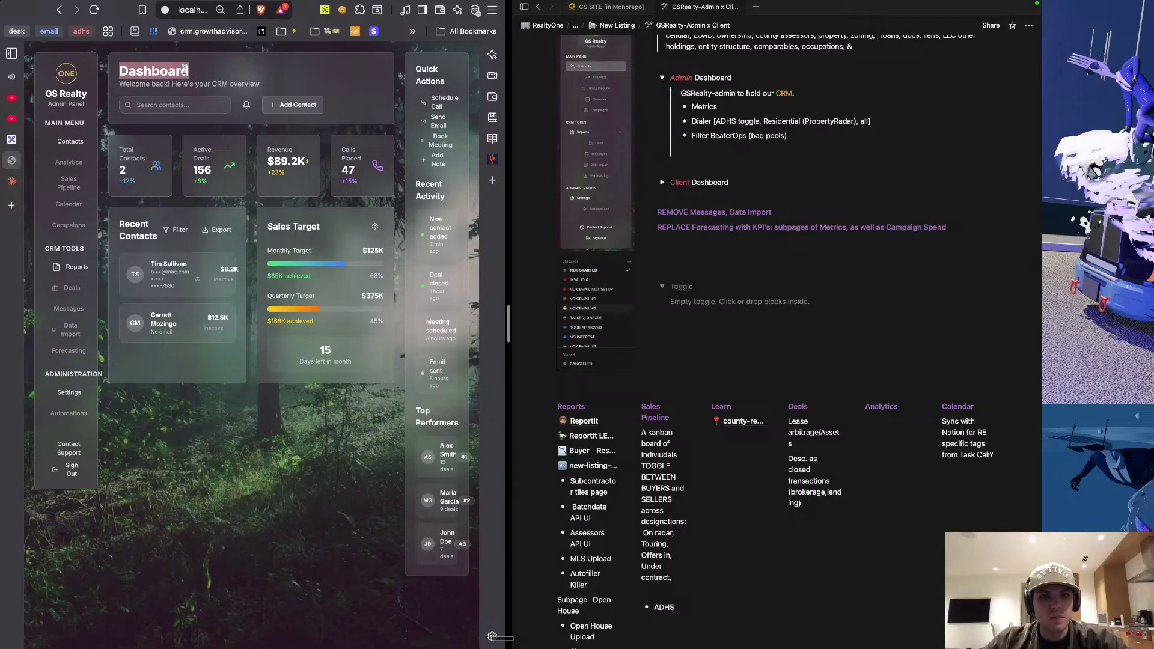
pyautogui.click(160, 77)
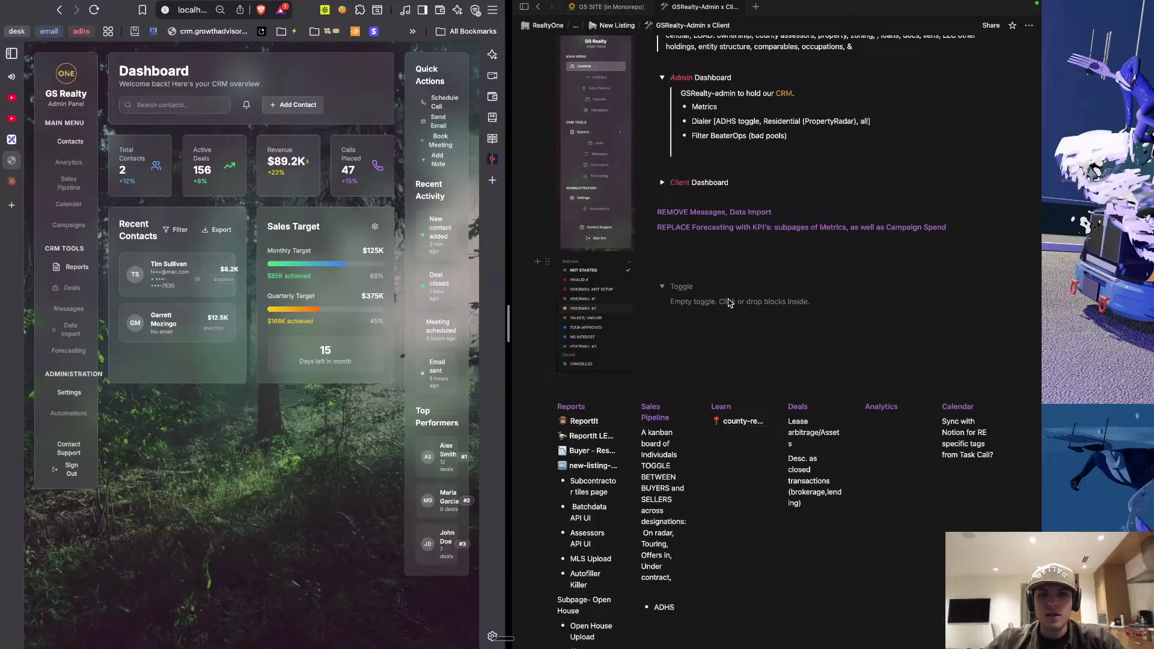
pyautogui.hotkey('ctrl', 'Right')
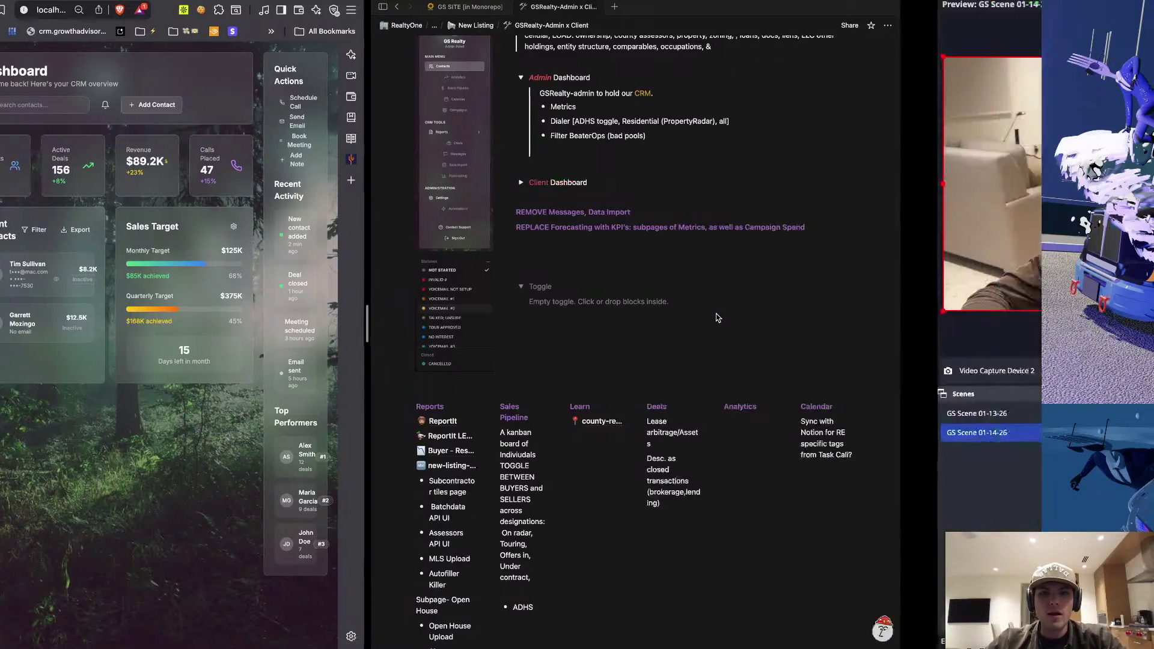
pyautogui.hotkey('ctrl', 'Left')
pyautogui.hotkey('ctrl', 'Left')
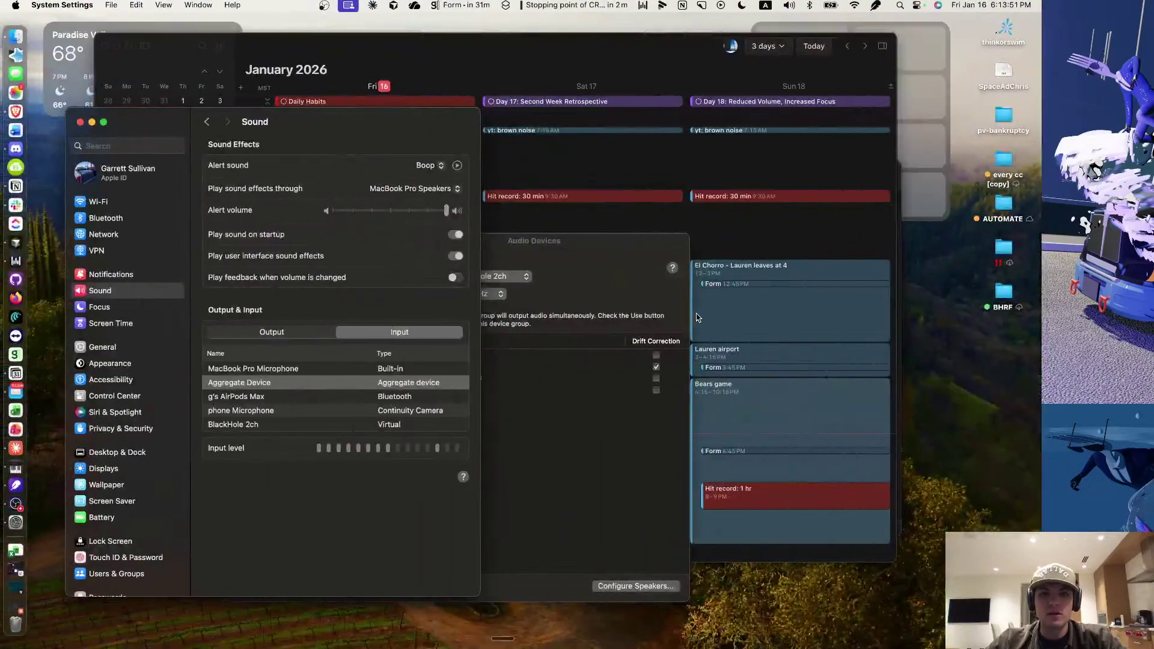
pyautogui.hotkey('ctrl', 'Right')
pyautogui.hotkey('ctrl', 'Right')
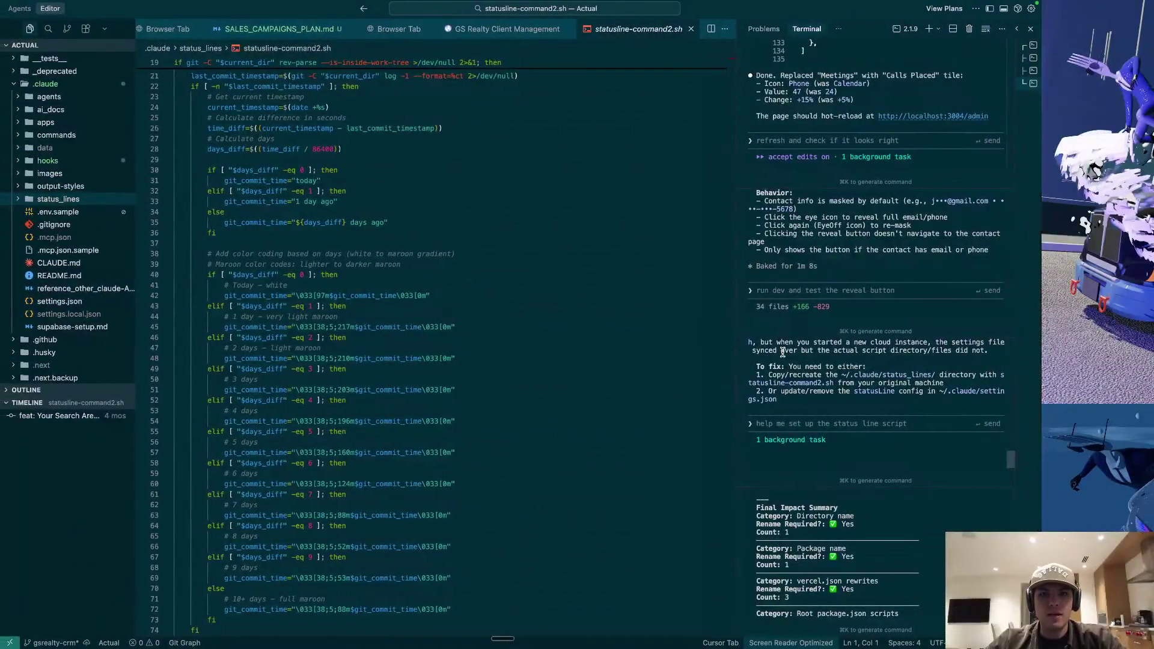
pyautogui.hotkey('ctrl', 'Up')
pyautogui.click(429, 68)
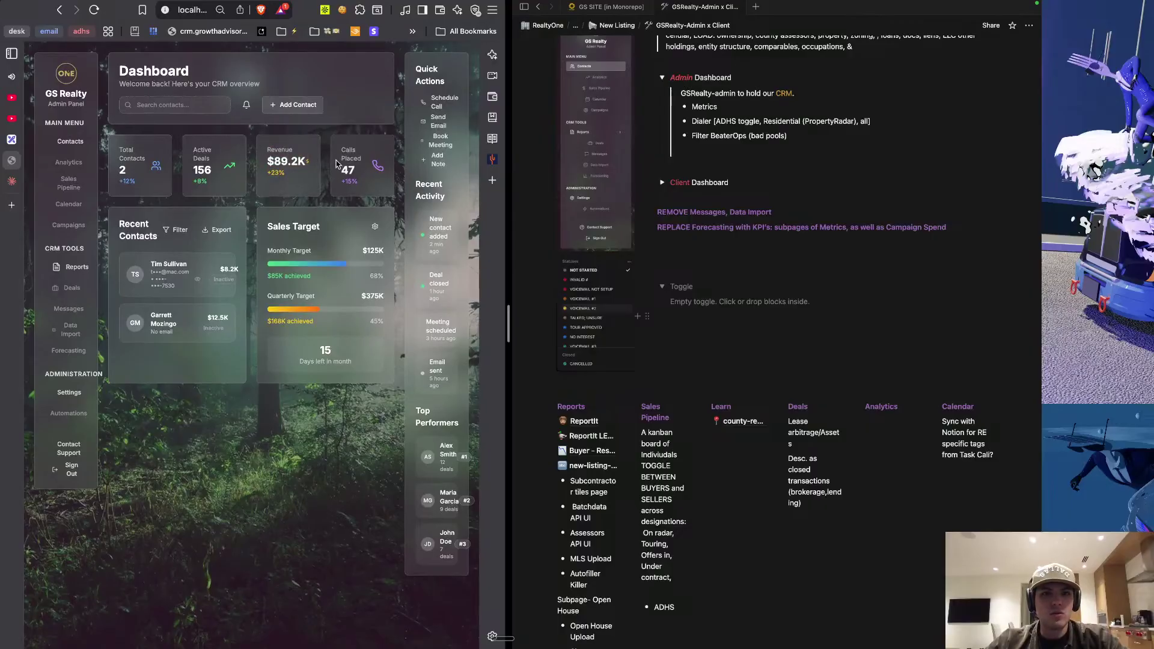
# Highlight the Calls Placed card text and expand Reports to show ReportIt, MCAO Lookup, Upload MLS.
pyautogui.moveTo(344, 145); pyautogui.dragTo(362, 190)
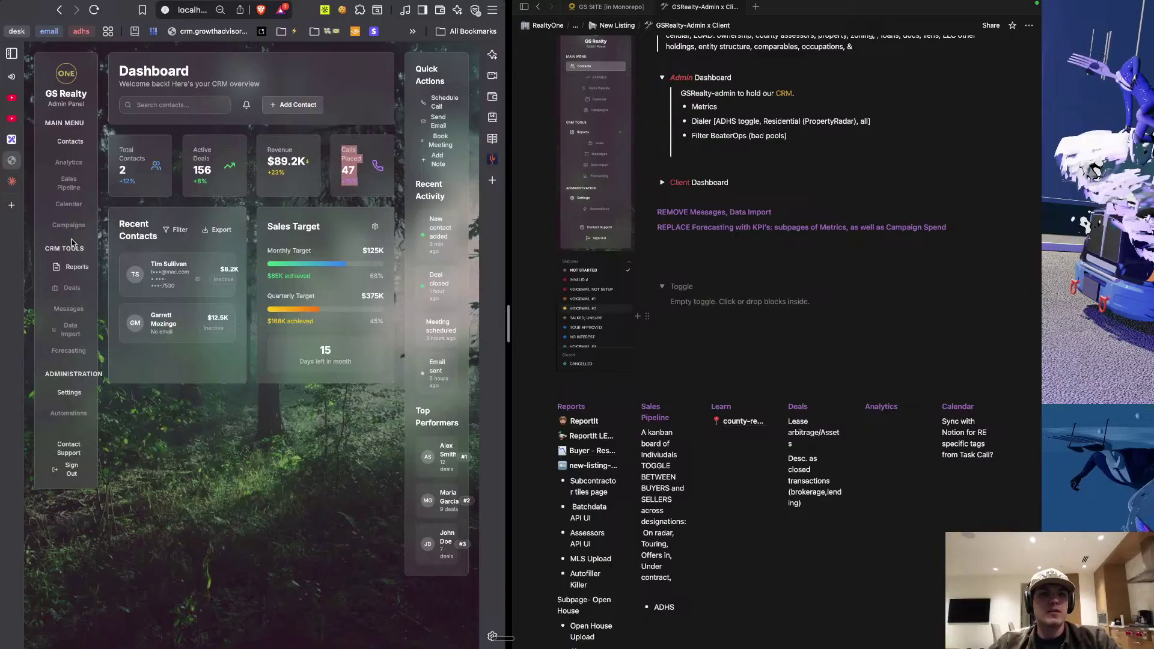
pyautogui.click(70, 267)
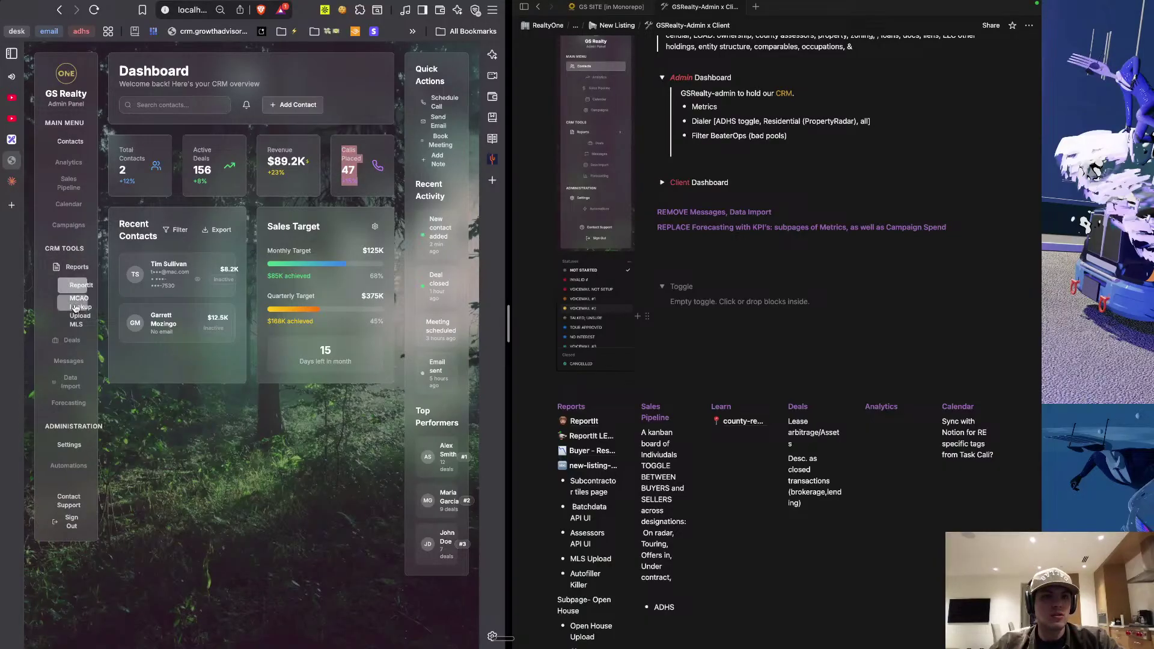
pyautogui.scroll(-2, 624, 440)
pyautogui.click(625, 441)
pyautogui.scroll(-1, 624, 440)
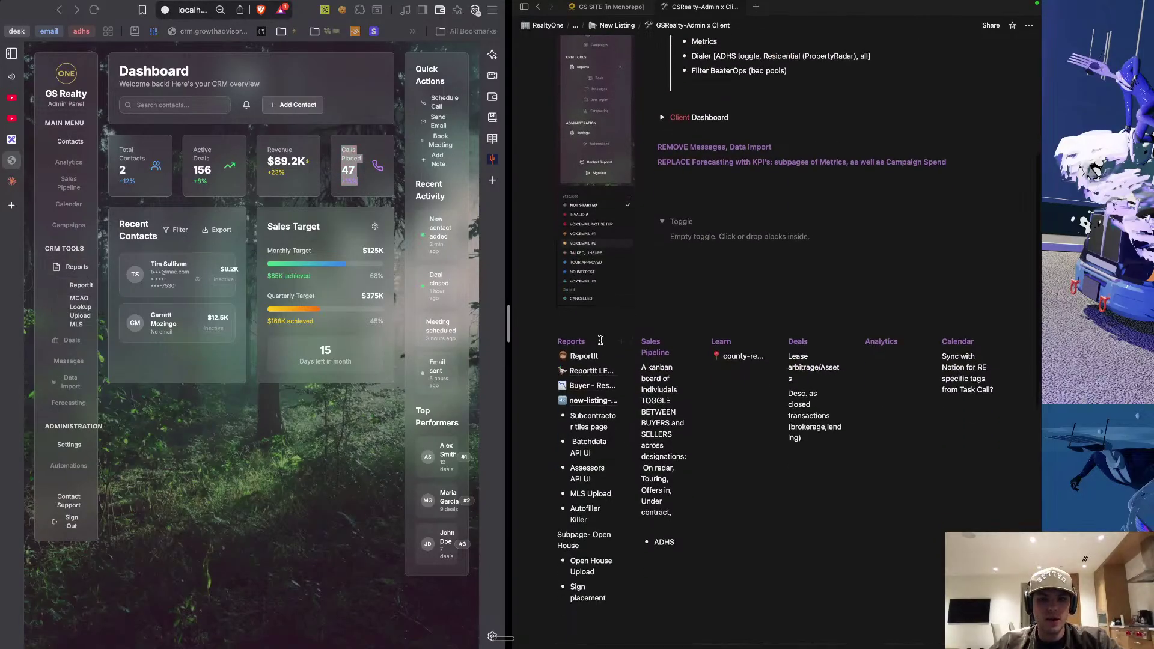
pyautogui.moveTo(588, 358)
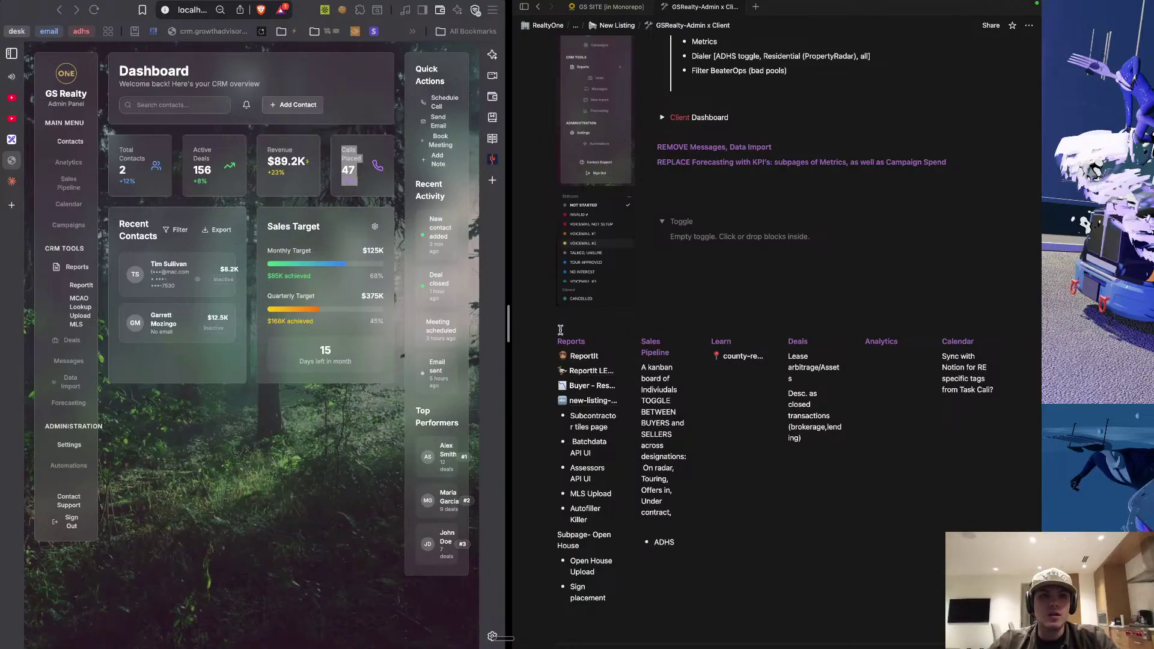
# In the Excalidraw whiteboard, add 'pdf gen, & other' to the ReportIt line of the CRM notes.
pyautogui.click(11, 140)
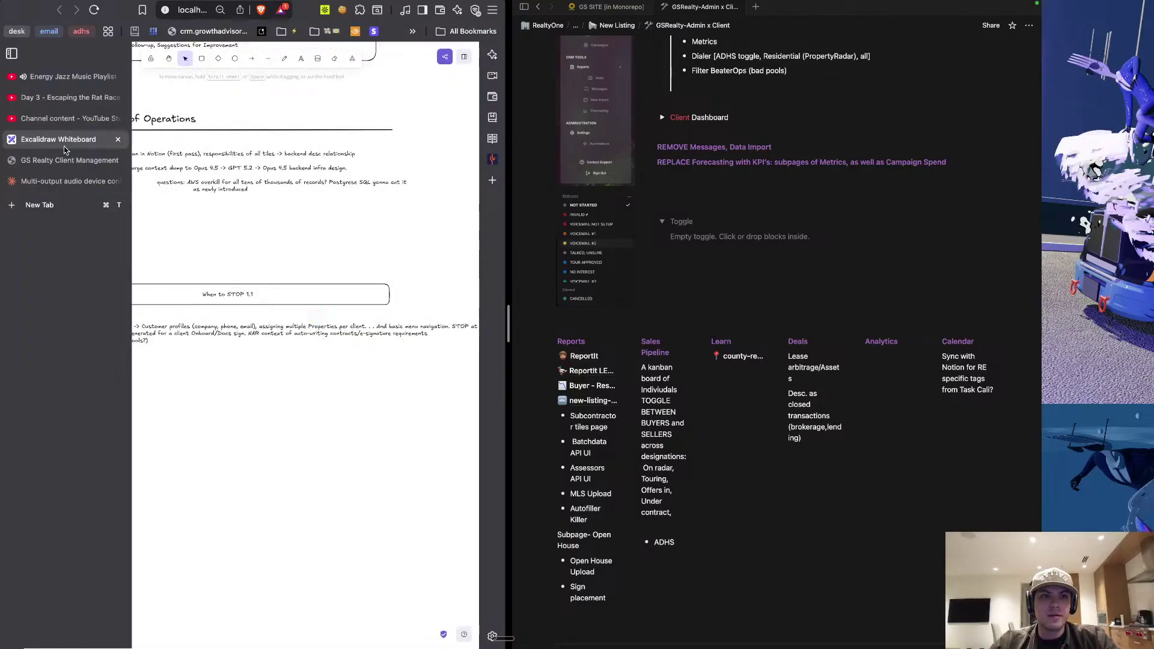
pyautogui.scroll(5, 250, 183)
pyautogui.scroll(5, 250, 183)
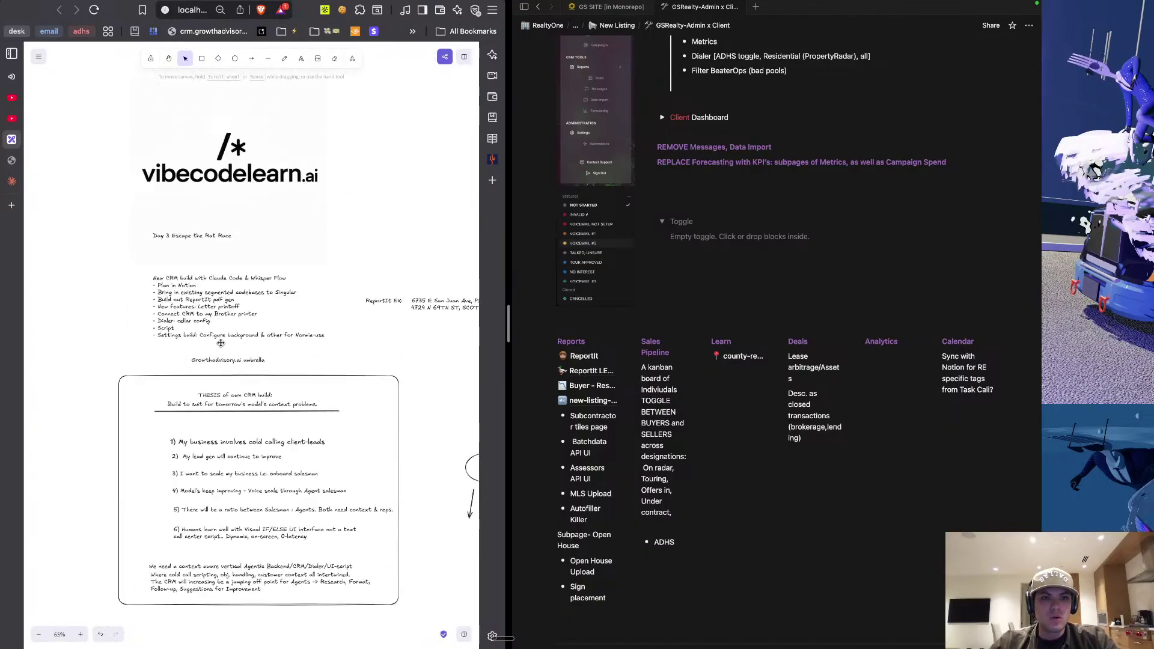
pyautogui.scroll(5, 209, 250)
pyautogui.doubleClick(196, 242)
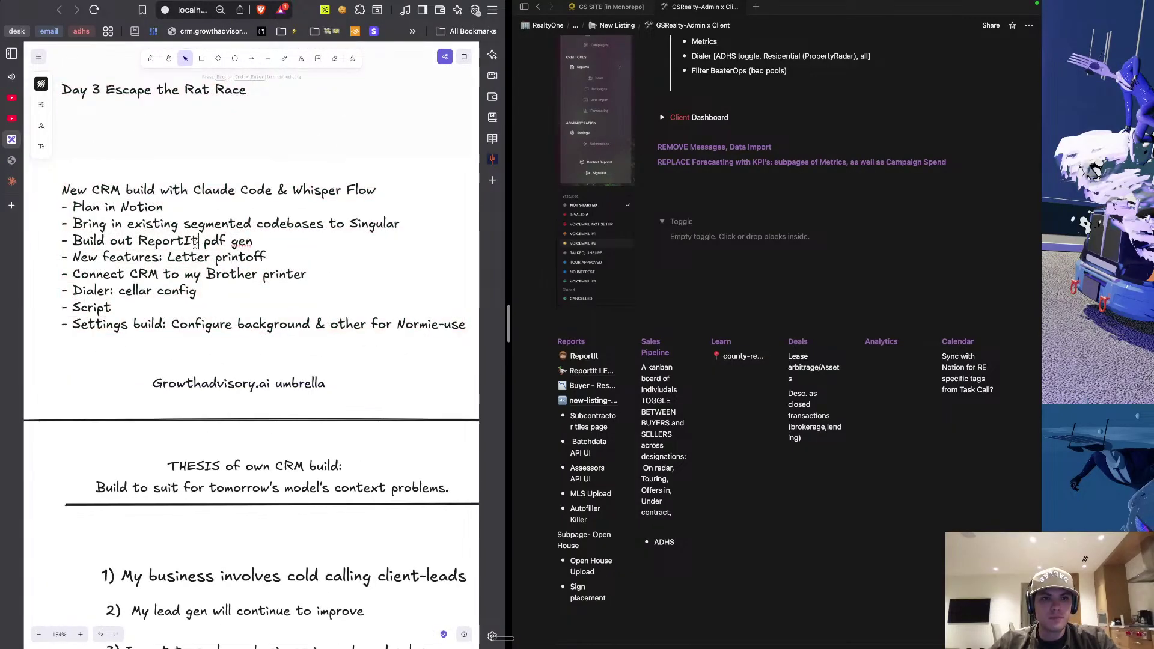
pyautogui.write('pdf gen, ')
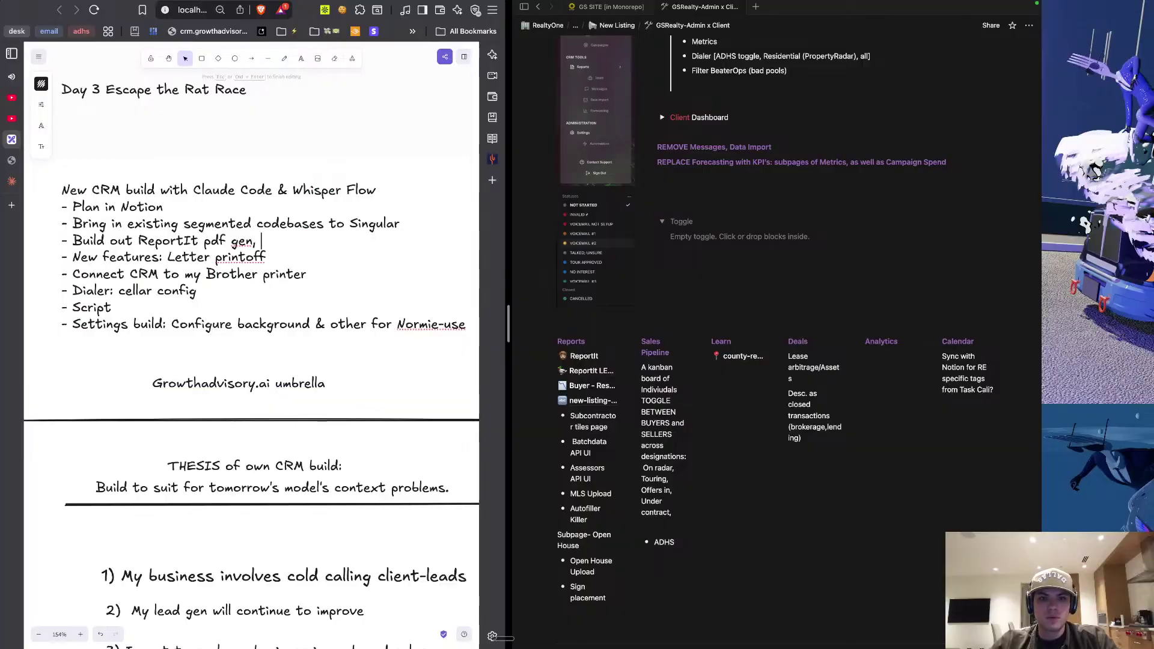
pyautogui.write('& other ad hoc Insights reports or otherwise.')
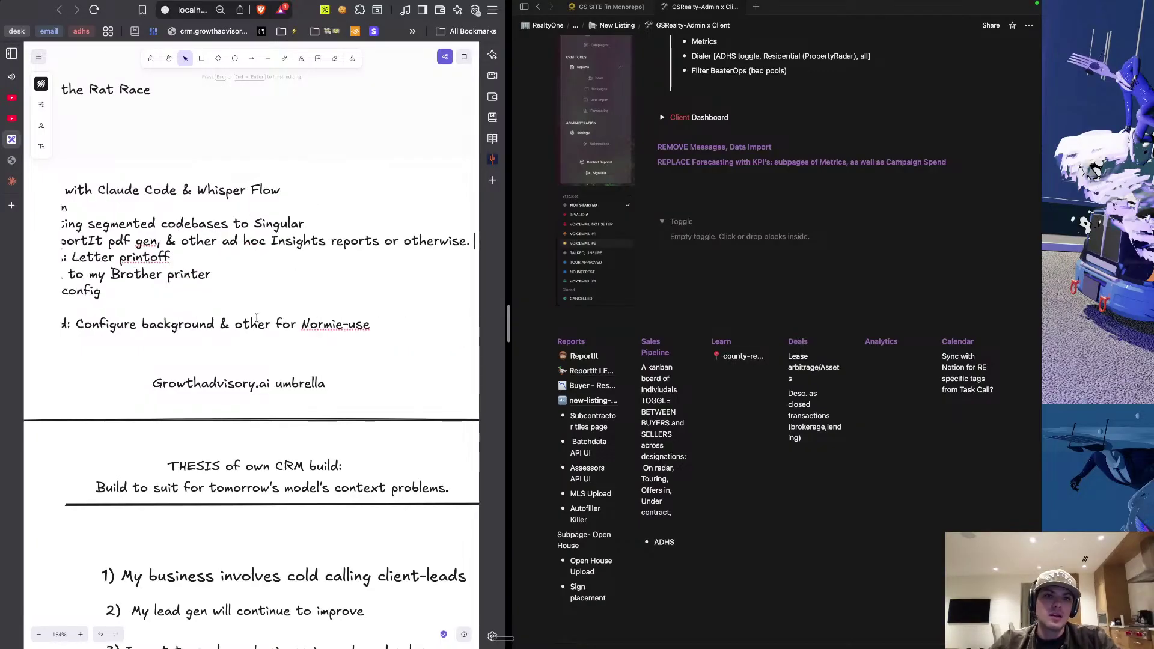
# Zoom out to review the Day 3 notes board, then return focus to the Notion page.
pyautogui.scroll(-2, 238, 305)
pyautogui.scroll(-2, 238, 306)
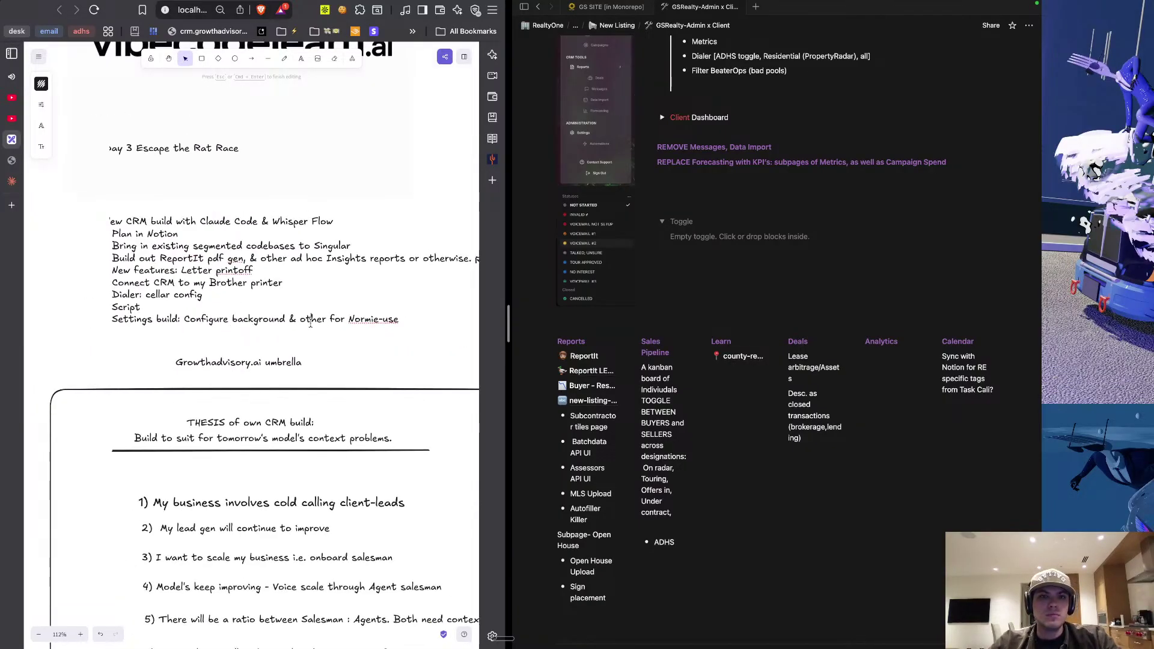
pyautogui.scroll(-10, 308, 401)
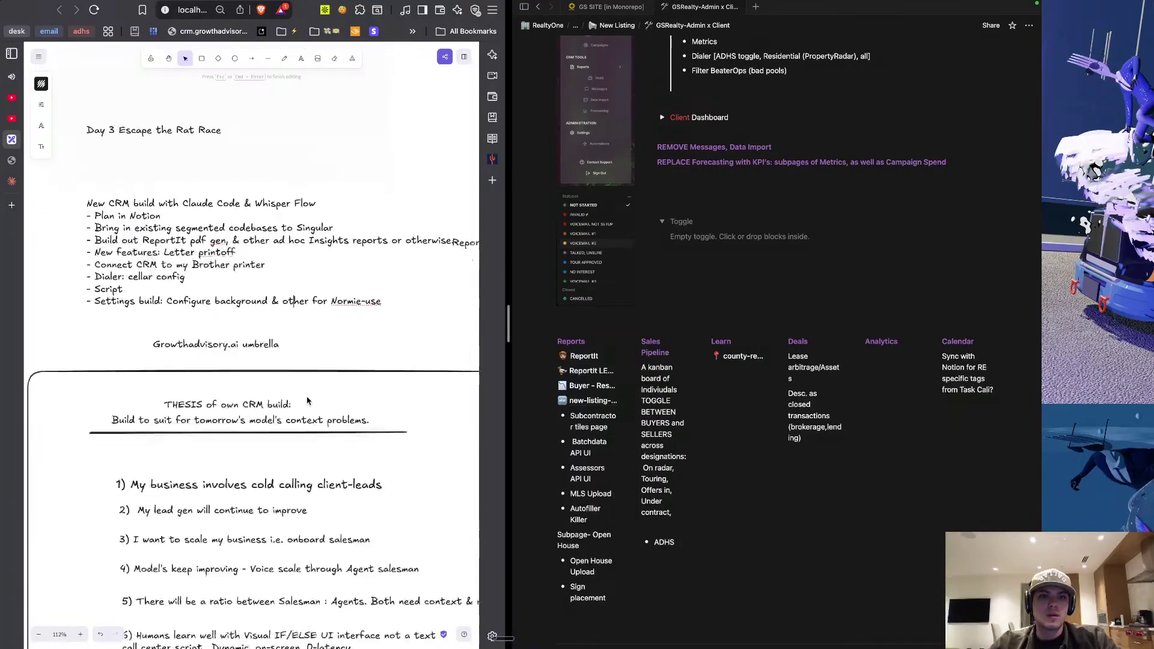
pyautogui.scroll(8, 237, 153)
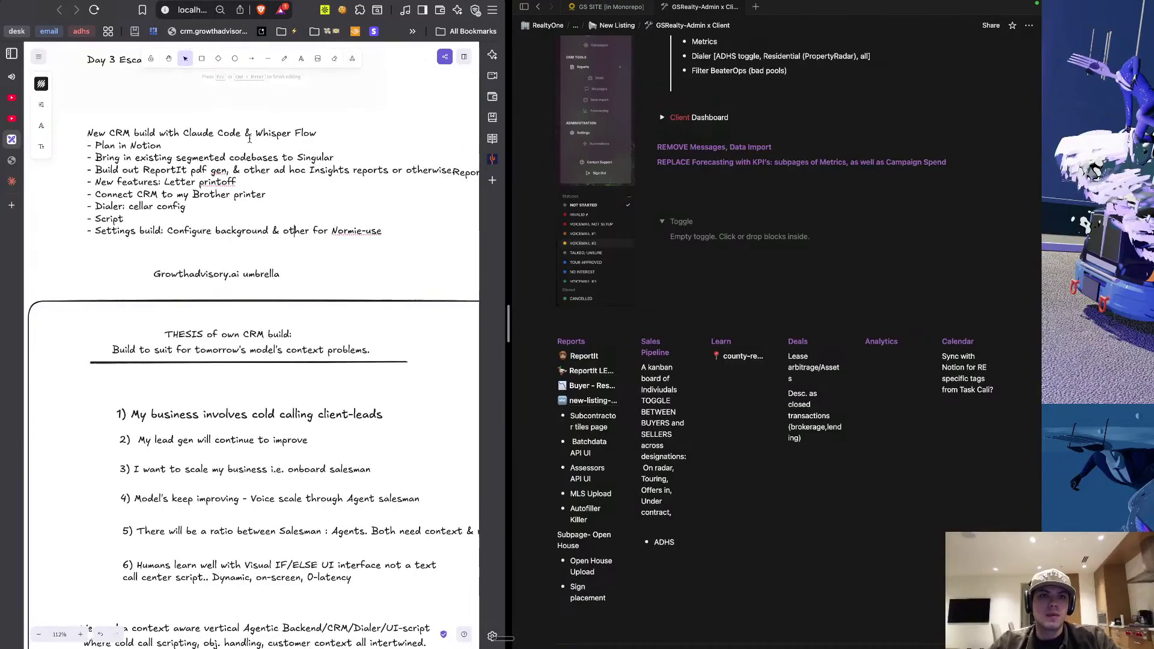
pyautogui.scroll(5, 249, 139)
pyautogui.scroll(-5, 294, 369)
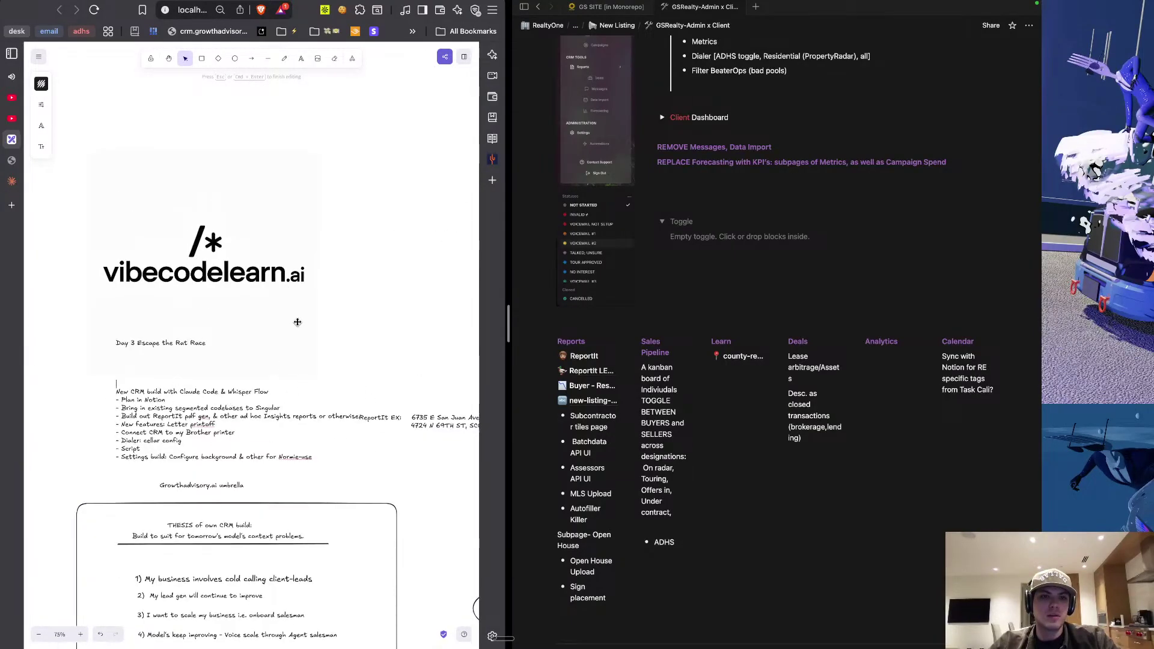
pyautogui.scroll(-10, 297, 322)
pyautogui.scroll(6, 297, 322)
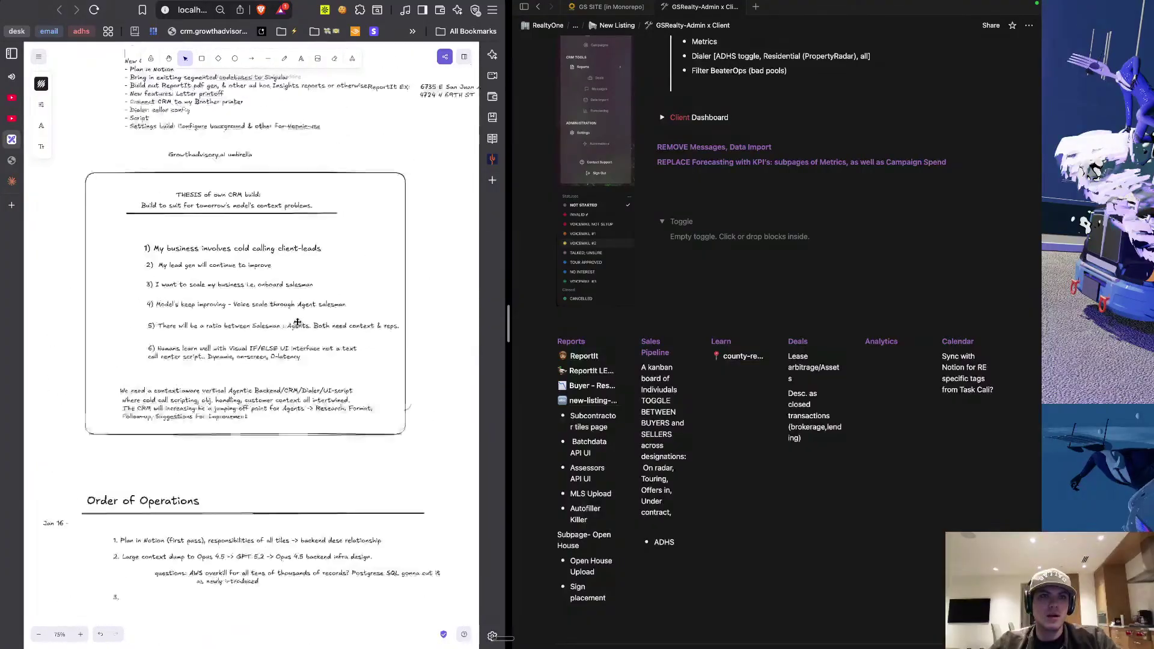
pyautogui.moveTo(27, 145)
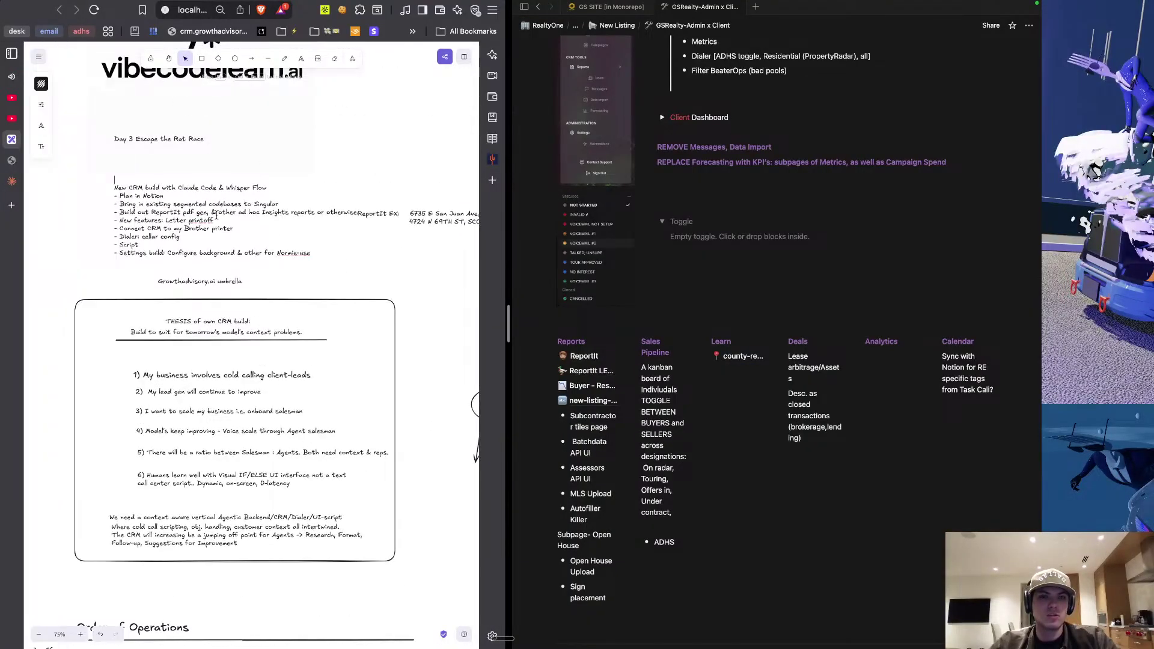
pyautogui.click(680, 350)
pyautogui.scroll(2, 680, 350)
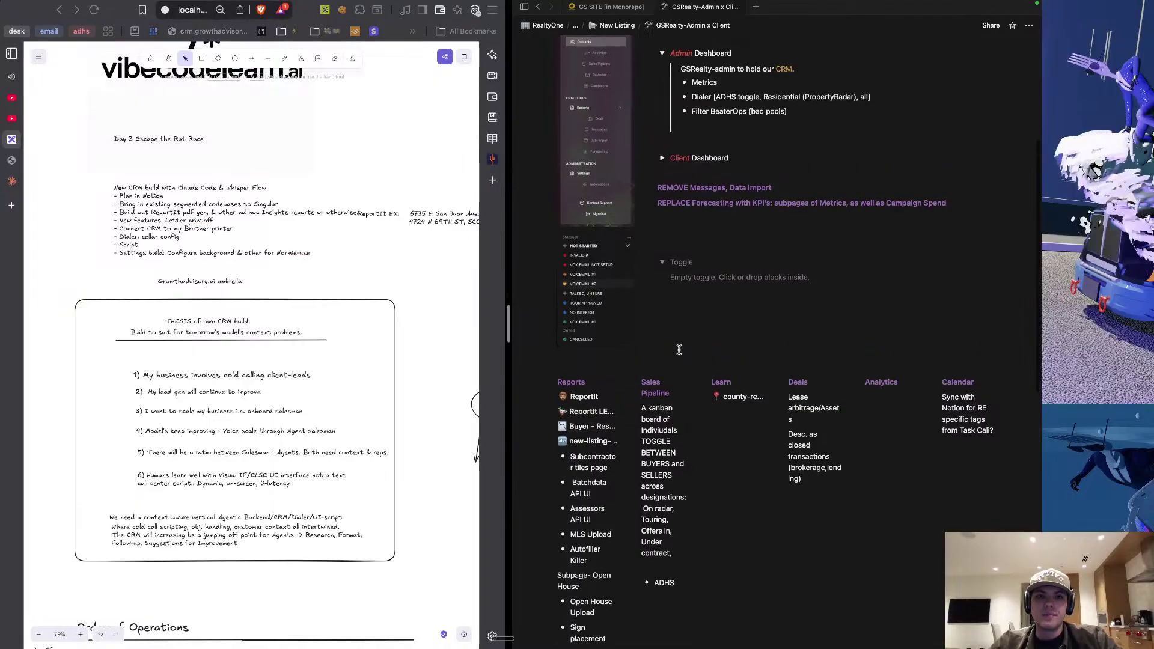
# Create an empty block and move it above the Toggle on the GSRealty-Admin x Client page.
pyautogui.click(14, 162)
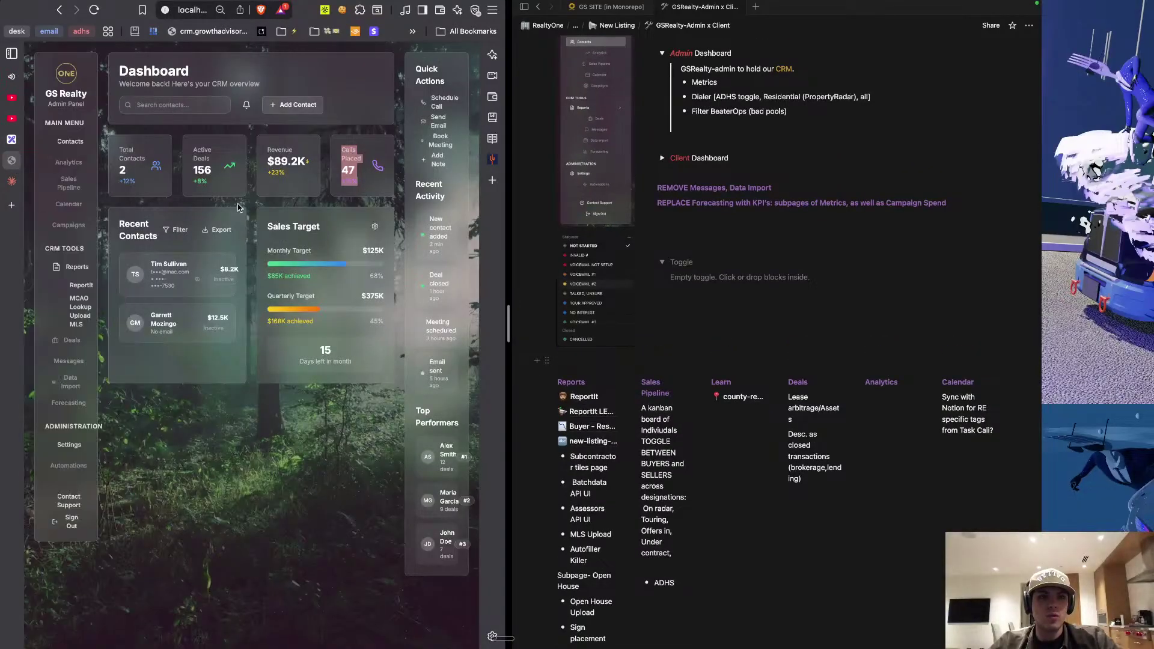
pyautogui.scroll(2, 767, 361)
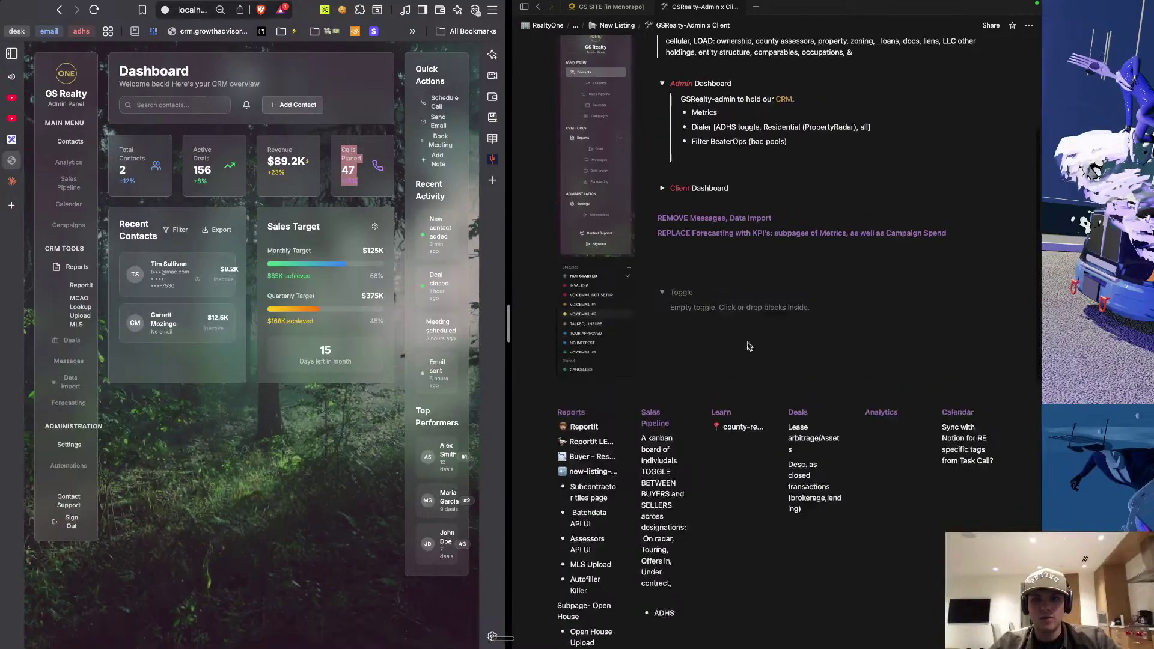
pyautogui.click(713, 354)
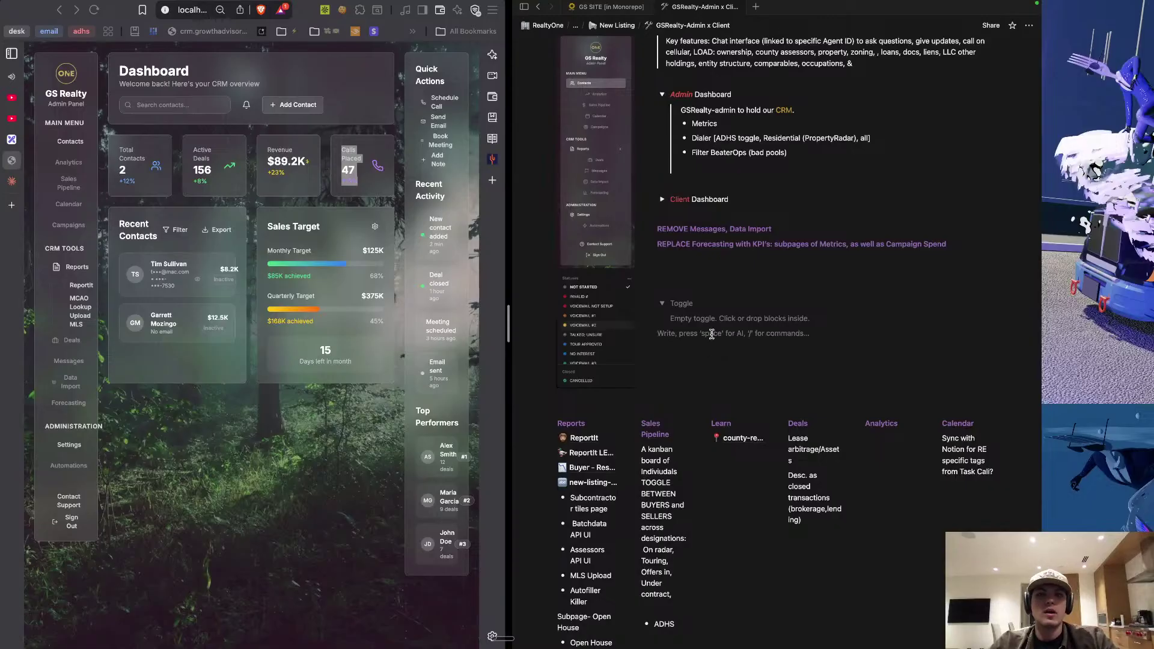
pyautogui.press('super+shift+Up')
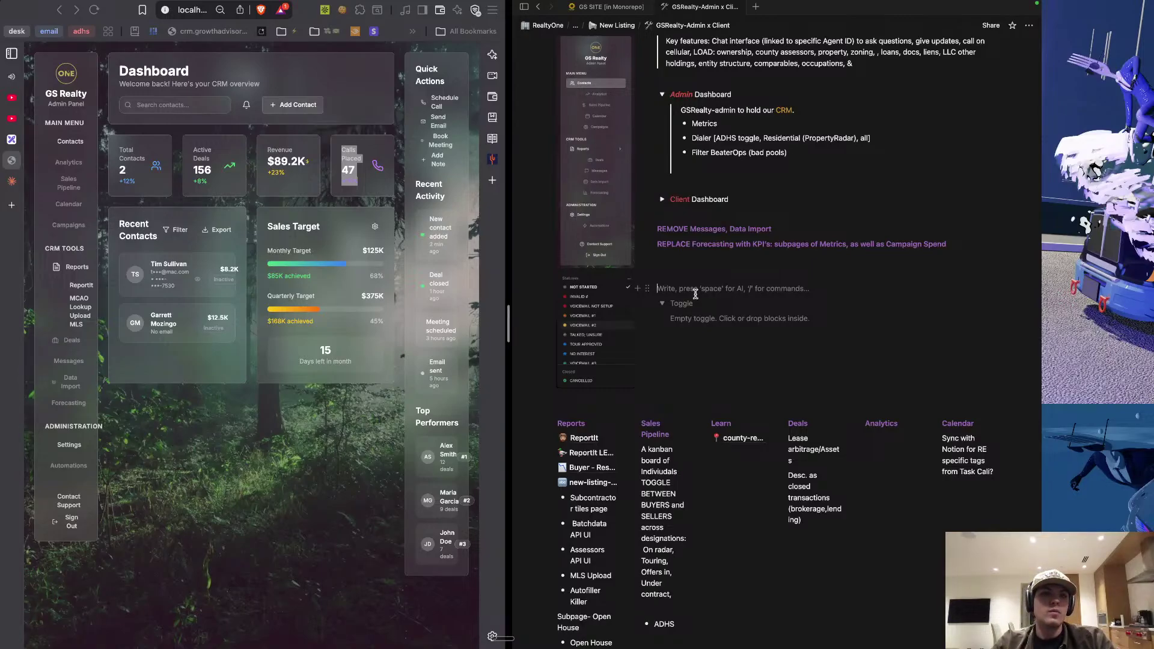
pyautogui.click(13, 205)
# Load vibecodelearn.ai in the new tab, then return to the GS Realty CRM dashboard tab.
pyautogui.write('vibecodelearn')
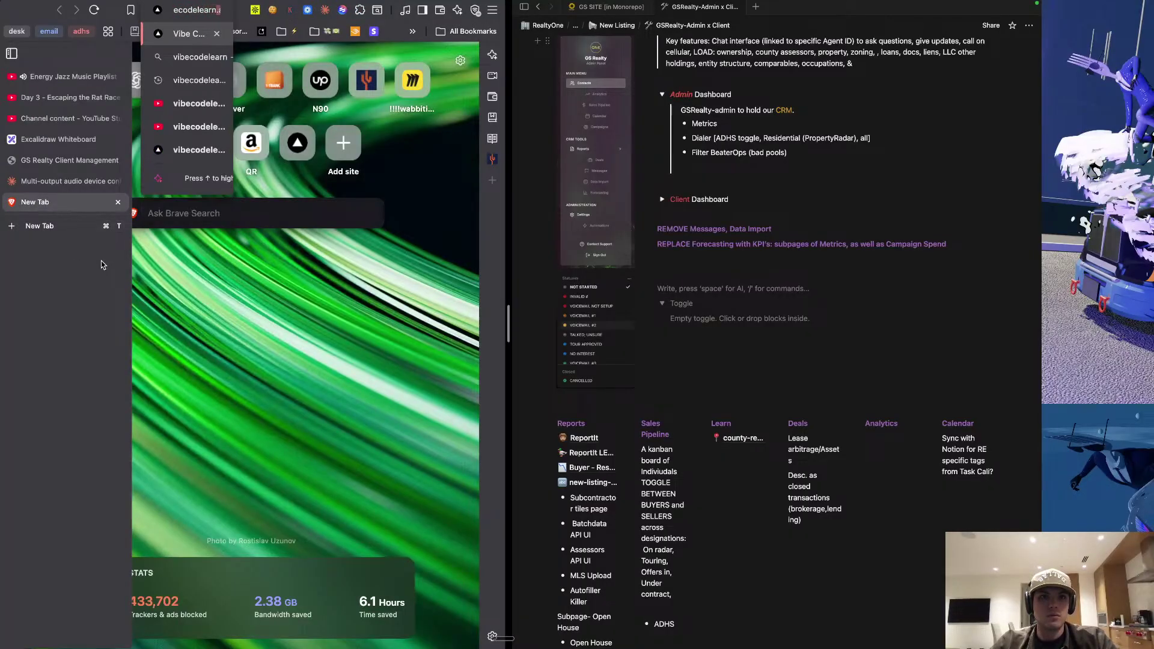
pyautogui.press('Return')
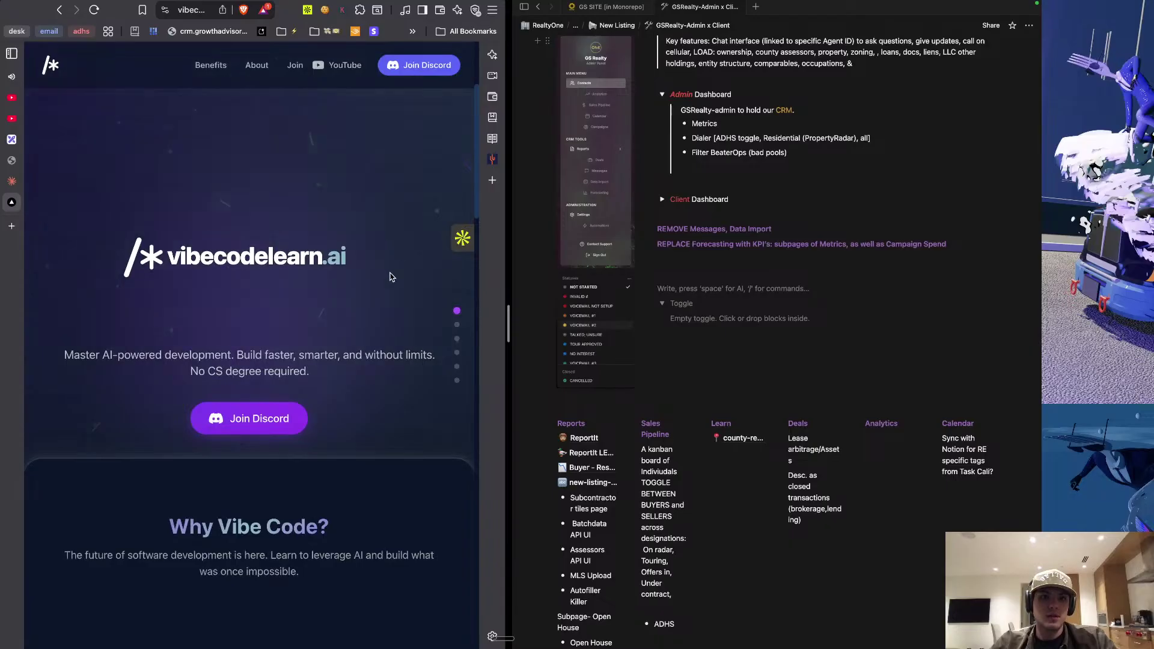
pyautogui.scroll(-3, 385, 289)
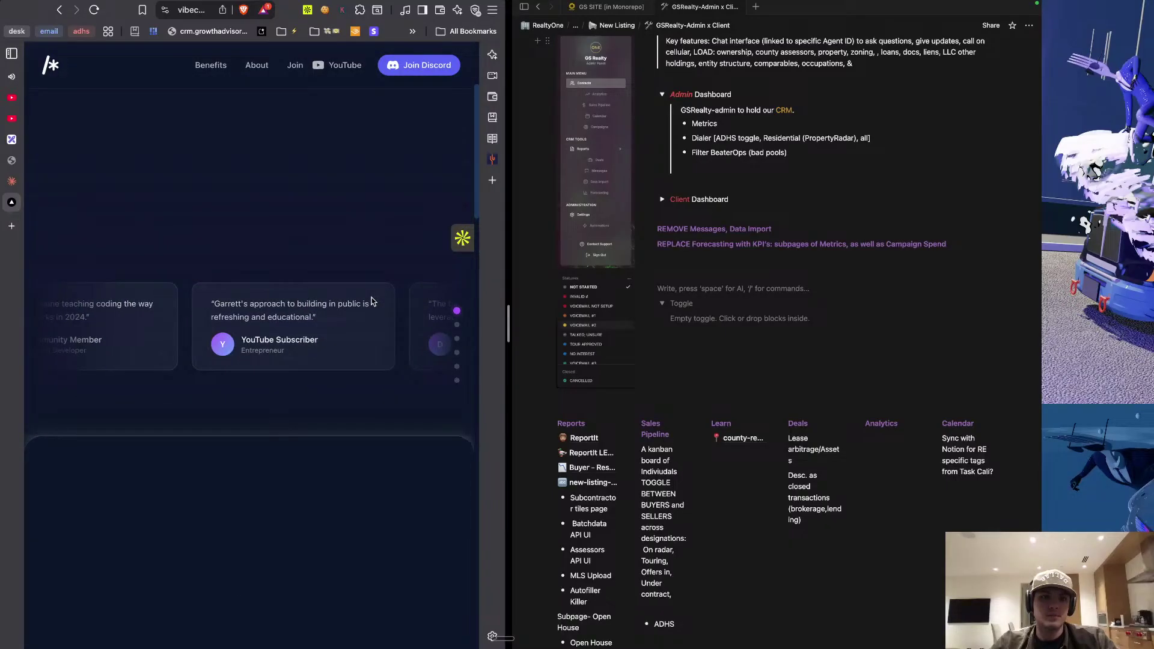
pyautogui.scroll(5, 373, 302)
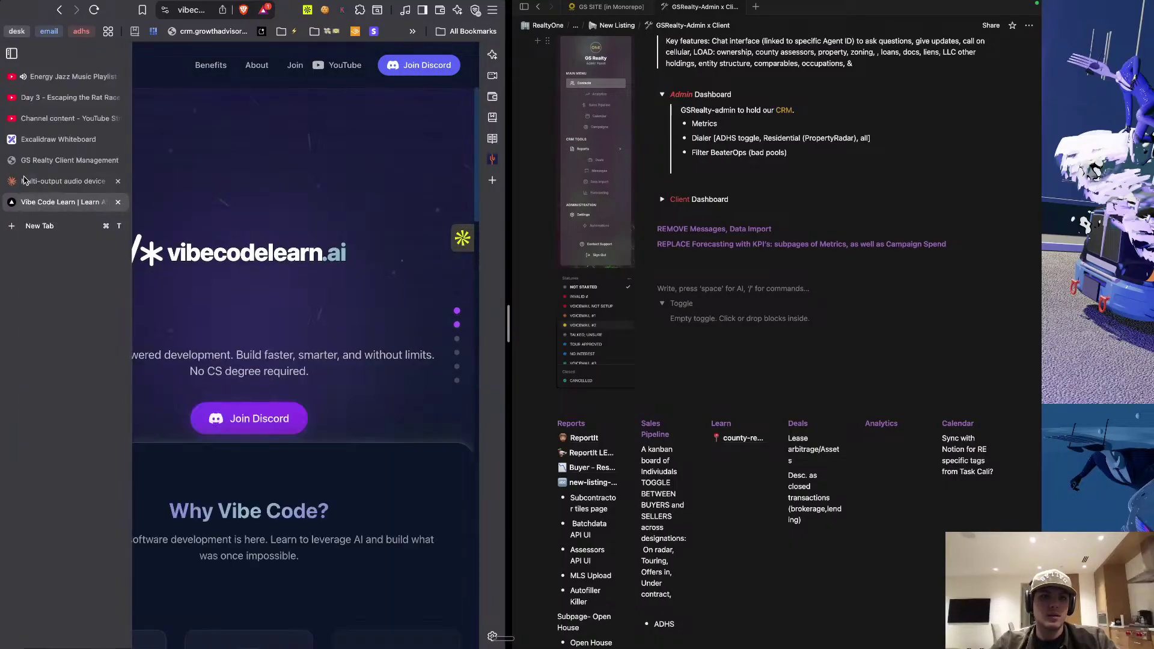
pyautogui.click(15, 182)
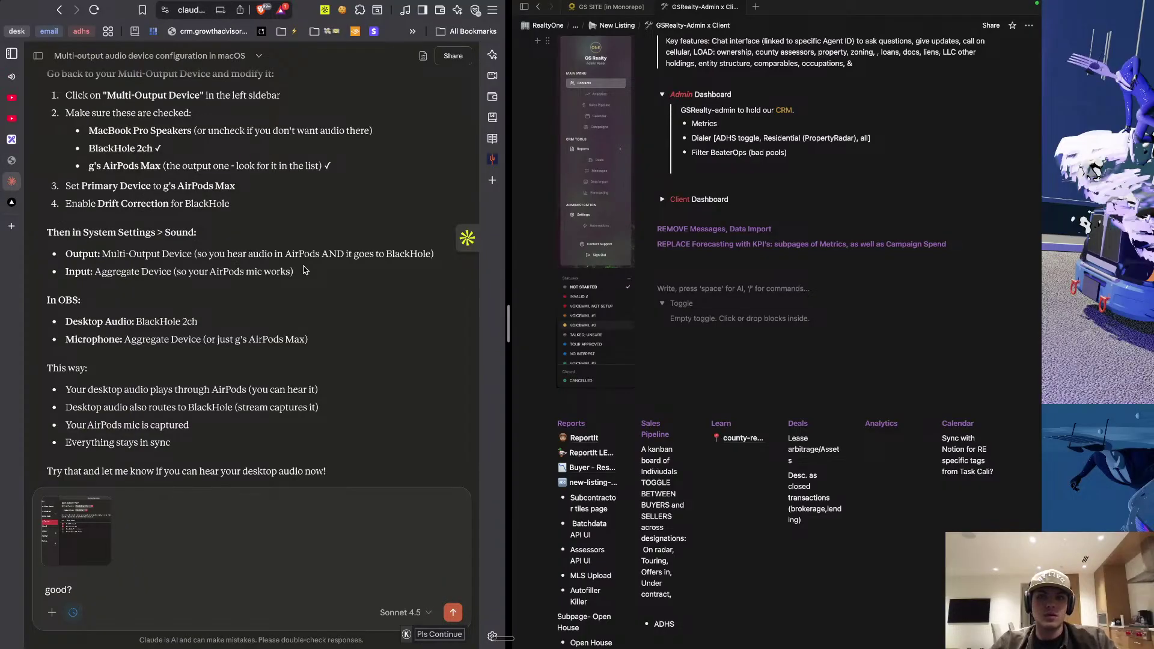
pyautogui.click(683, 295)
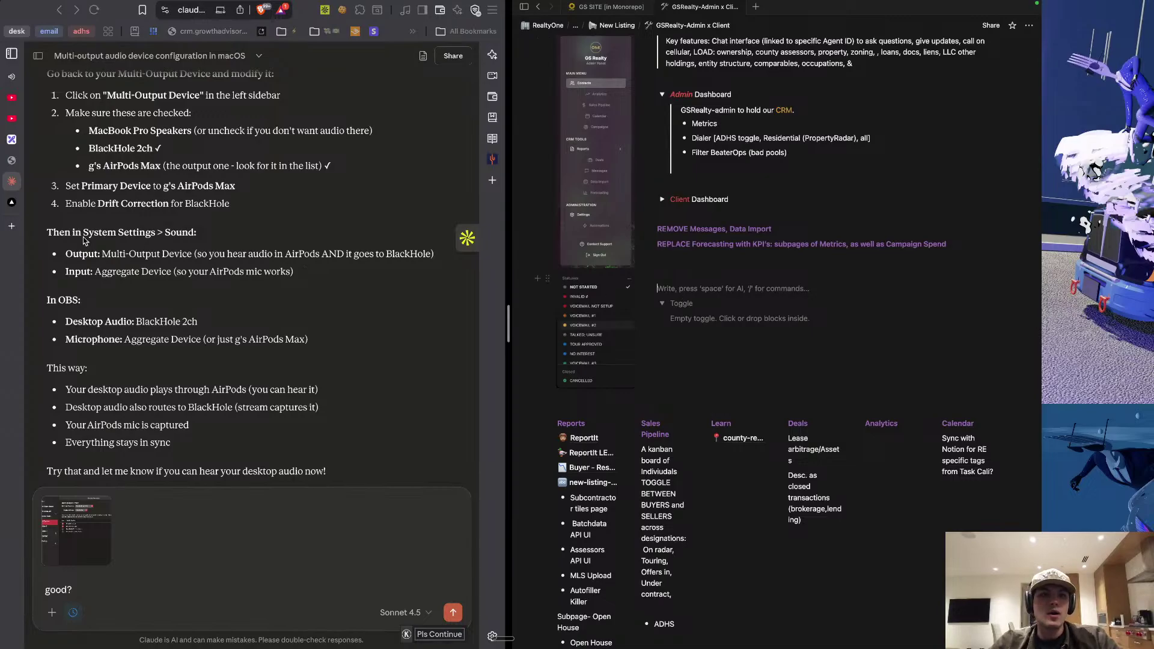
pyautogui.click(14, 161)
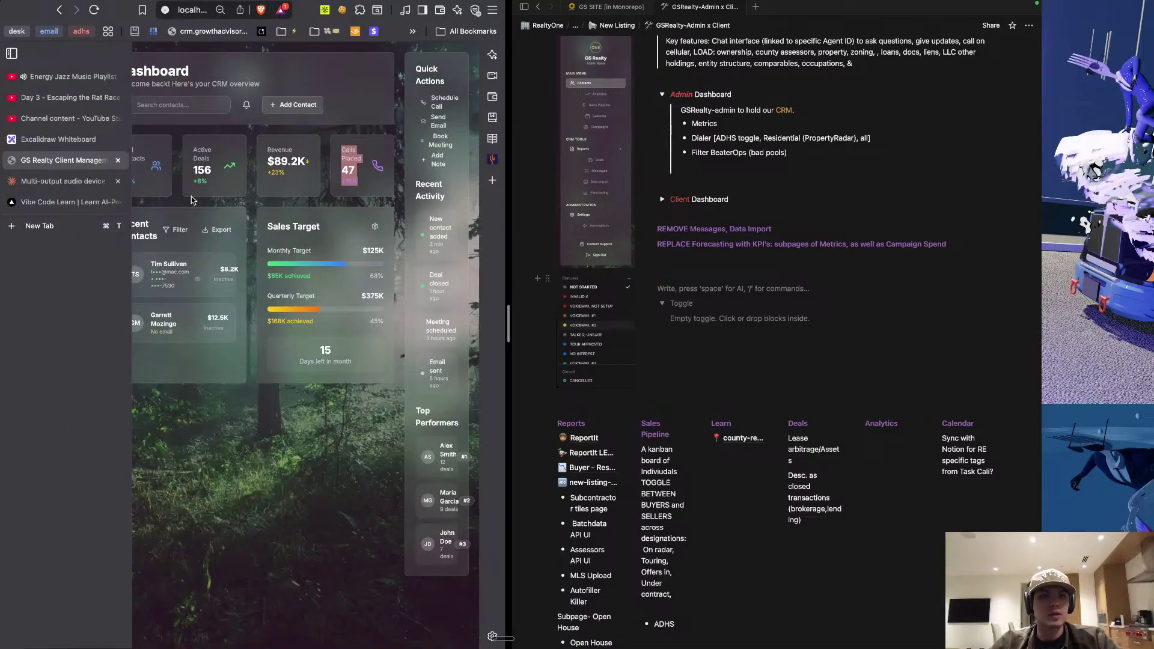
# Narrow the CRM preview to its mobile layout and place the caret on the empty line above Toggle.
pyautogui.click(350, 184)
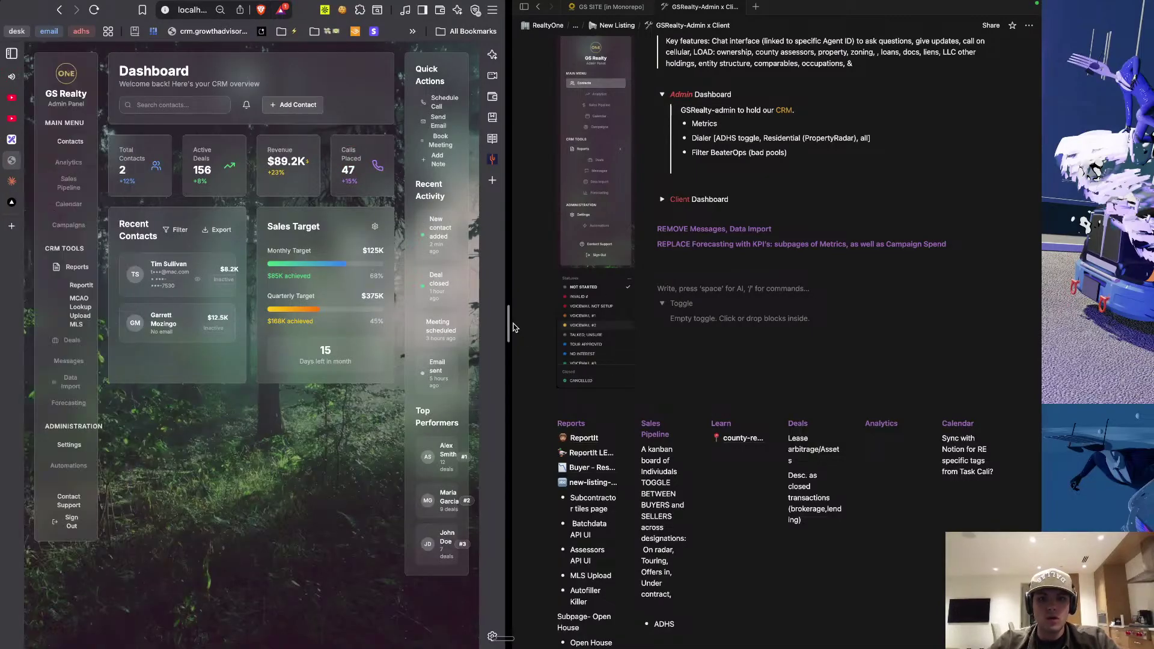
pyautogui.moveTo(509, 325); pyautogui.dragTo(311, 319)
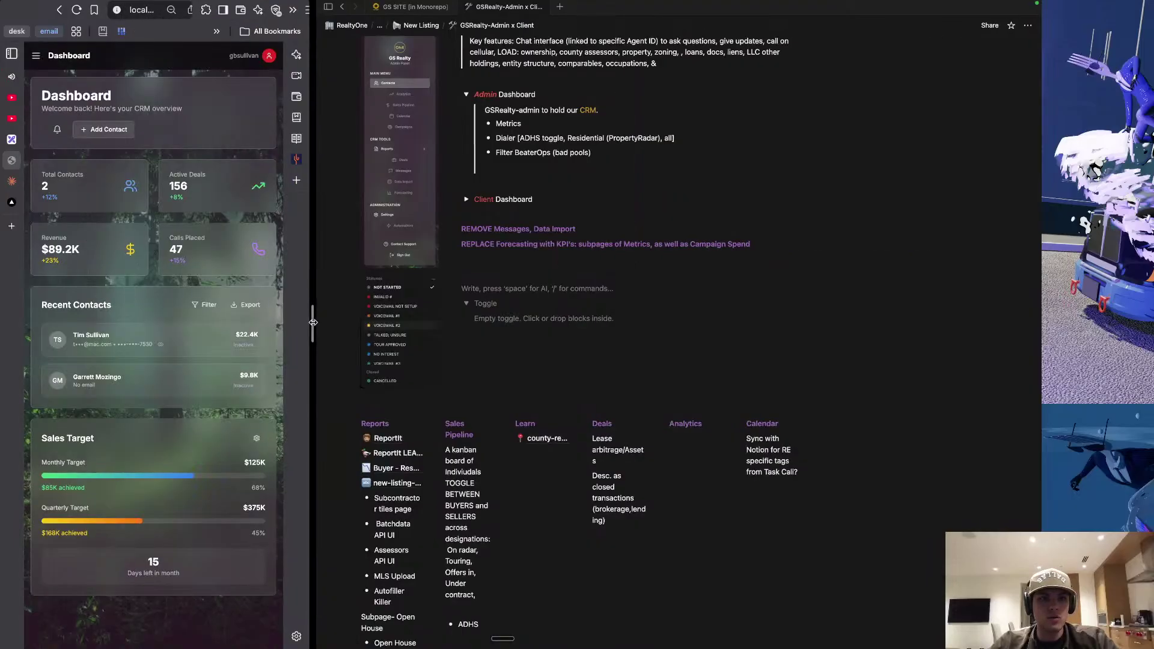
pyautogui.scroll(-2, 616, 389)
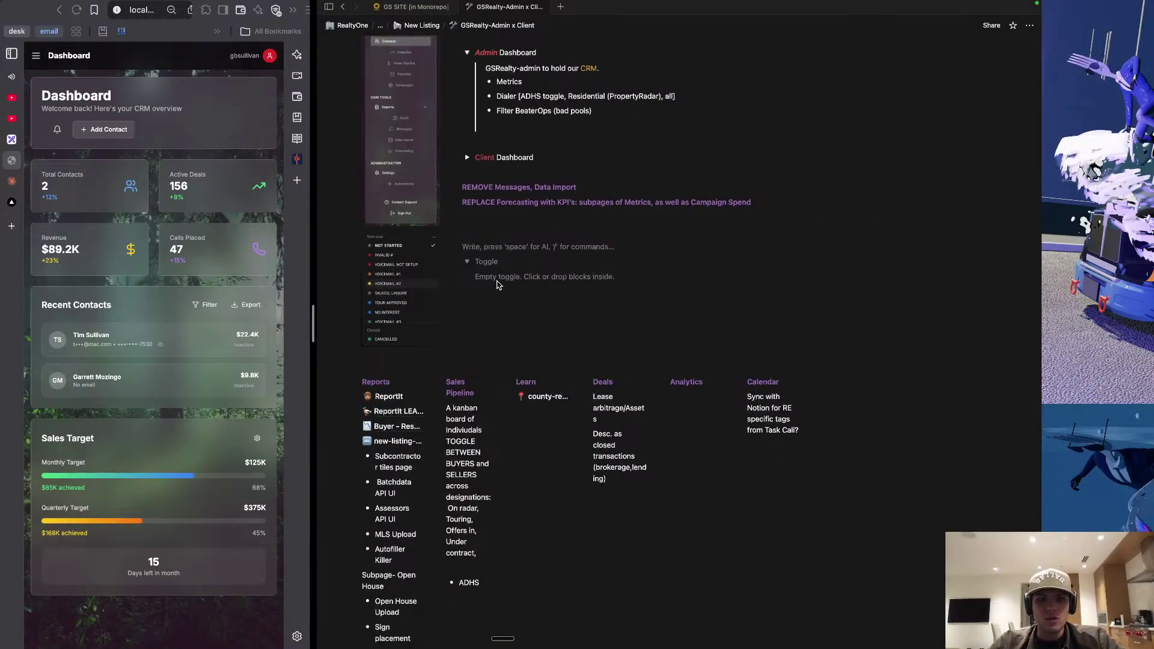
pyautogui.scroll(3, 499, 294)
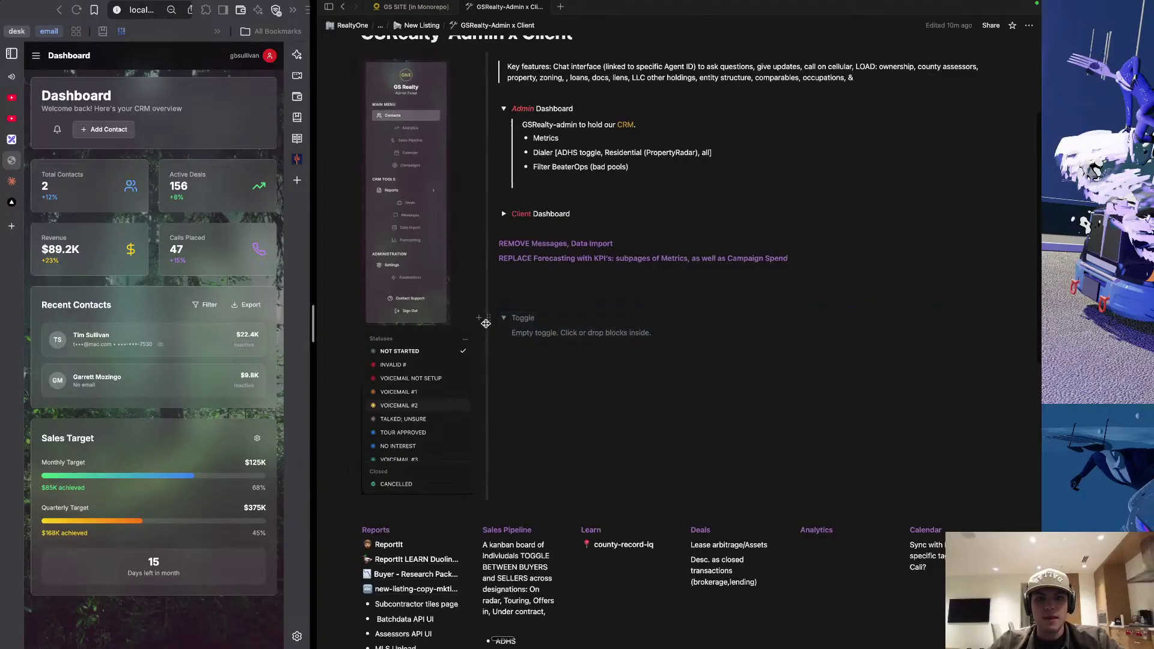
pyautogui.scroll(1, 484, 323)
pyautogui.click(544, 324)
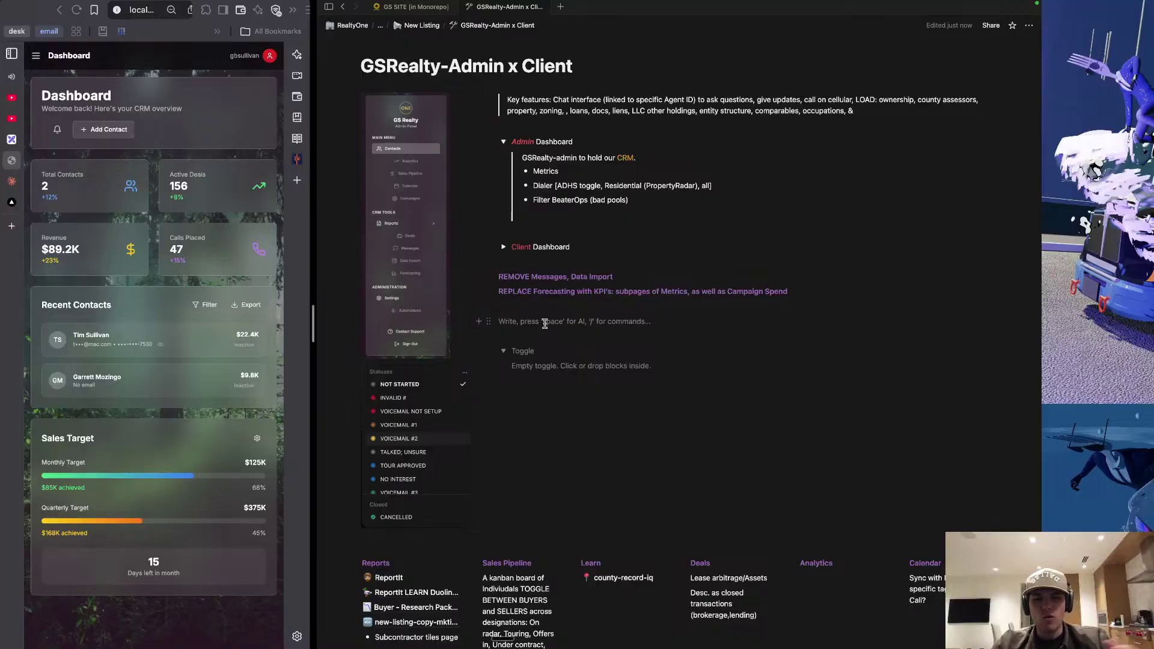
# Raise the screen brightness and briefly check the OBS recording desktop before returning to Notion.
pyautogui.press('XF86MonBrightnessUp')
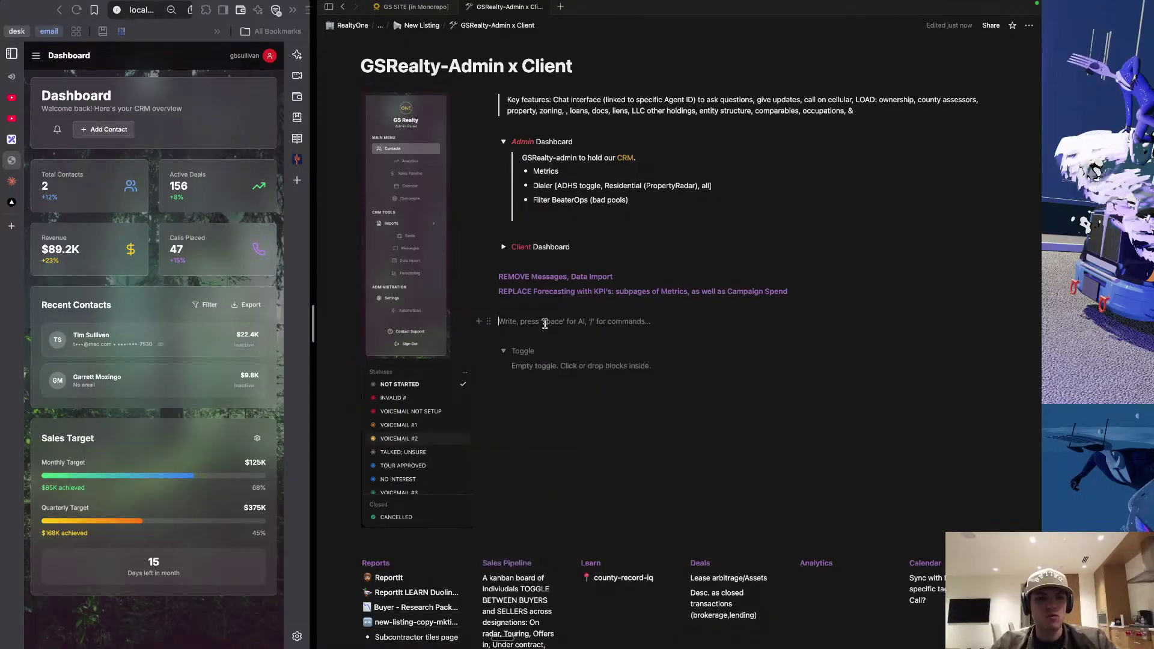
pyautogui.hotkey('ctrl', 'Right')
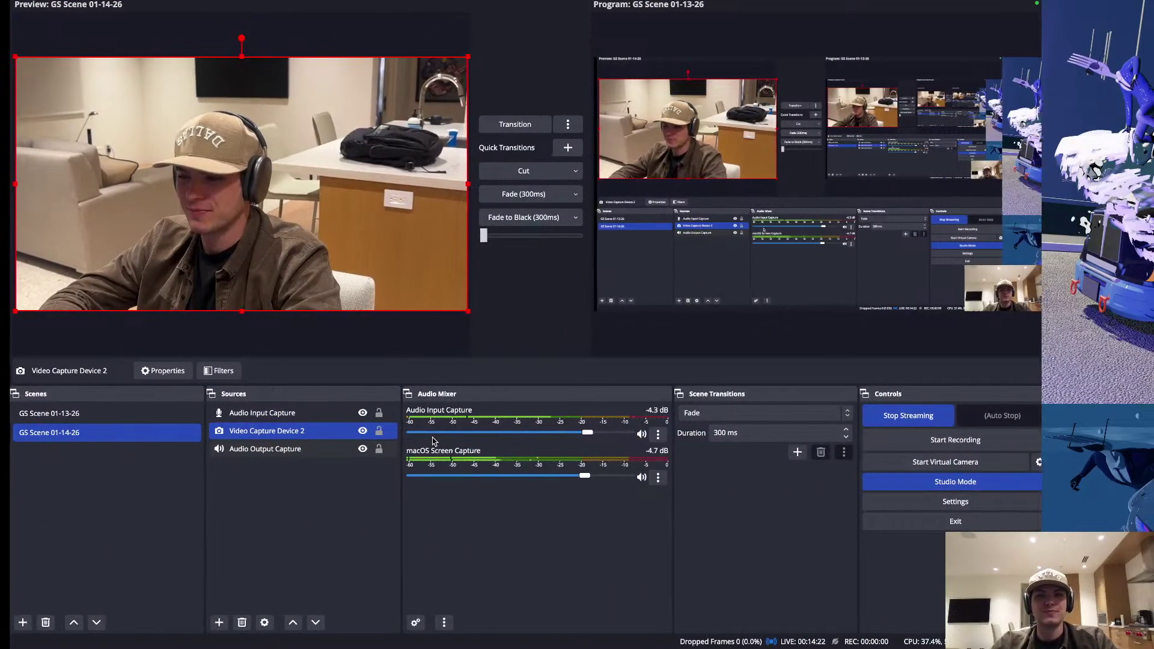
pyautogui.hotkey('ctrl', 'Left')
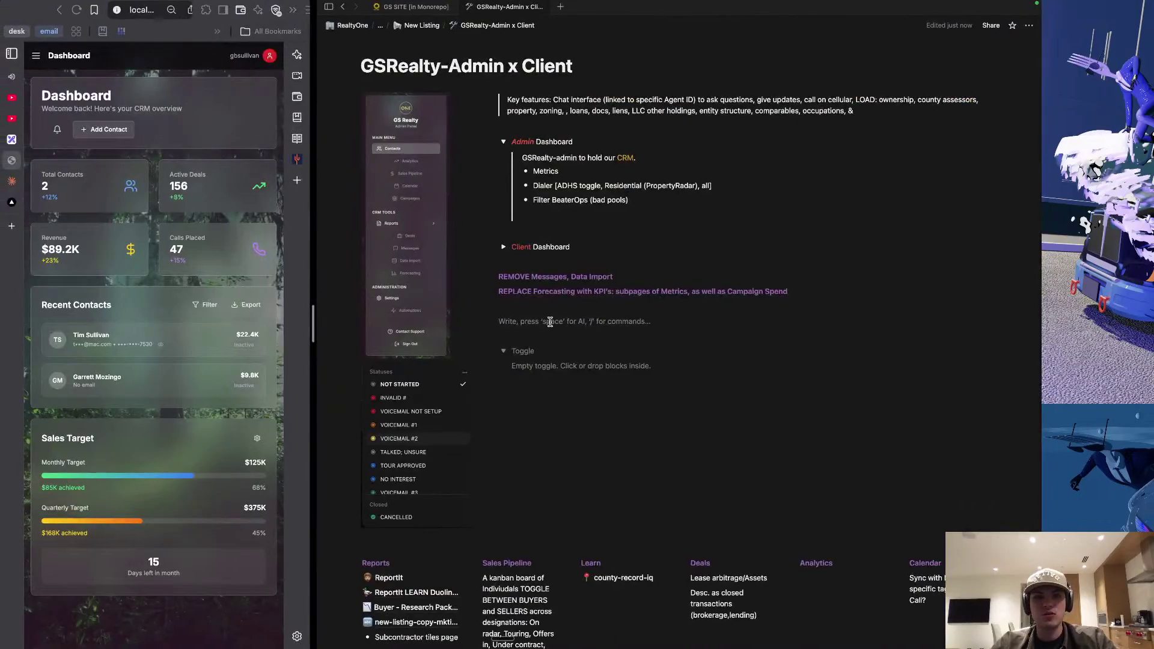
pyautogui.scroll(-2, 553, 361)
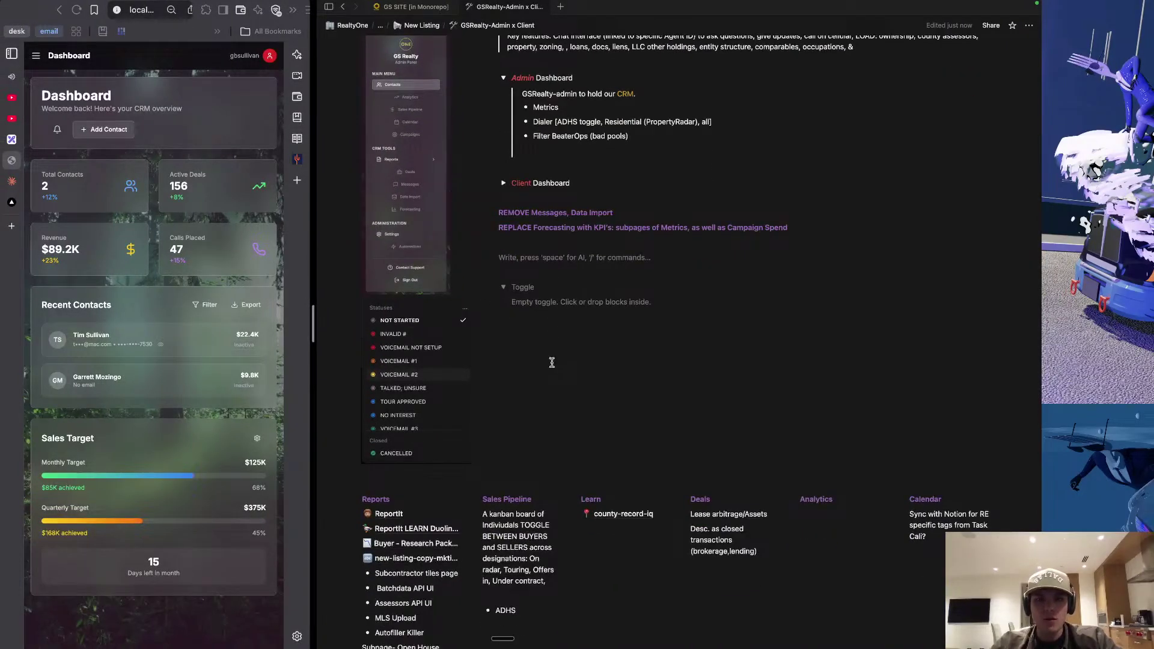
pyautogui.scroll(2, 547, 223)
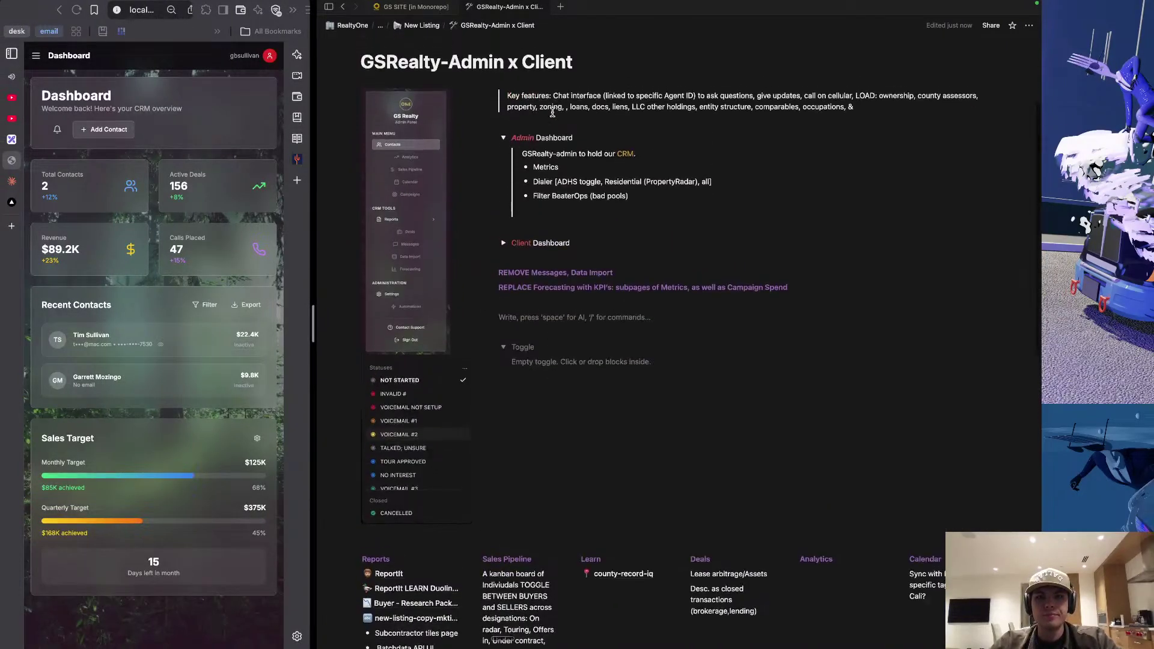
pyautogui.scroll(-5, 575, 334)
pyautogui.scroll(-8, 576, 334)
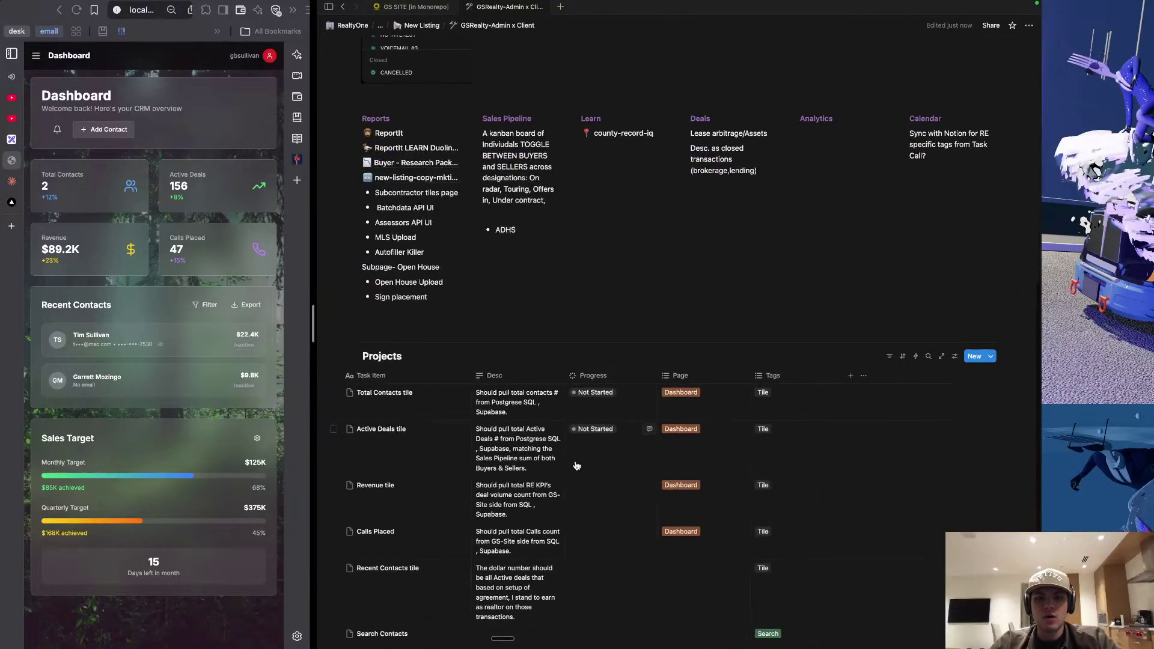
pyautogui.scroll(12, 601, 271)
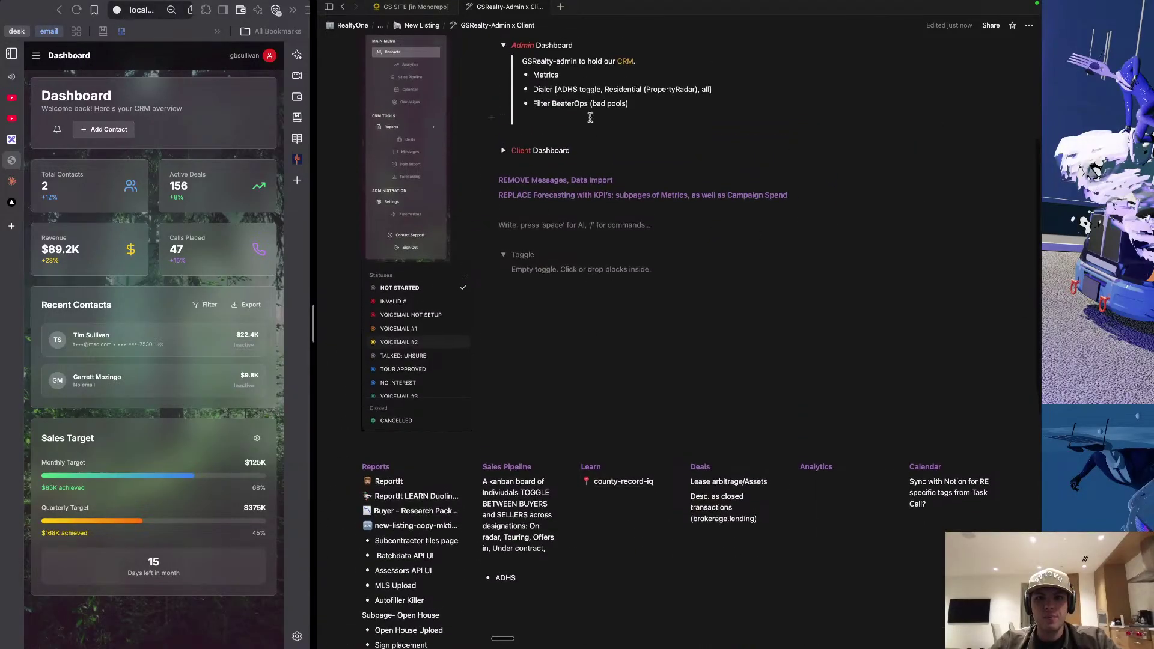
pyautogui.scroll(-11, 619, 509)
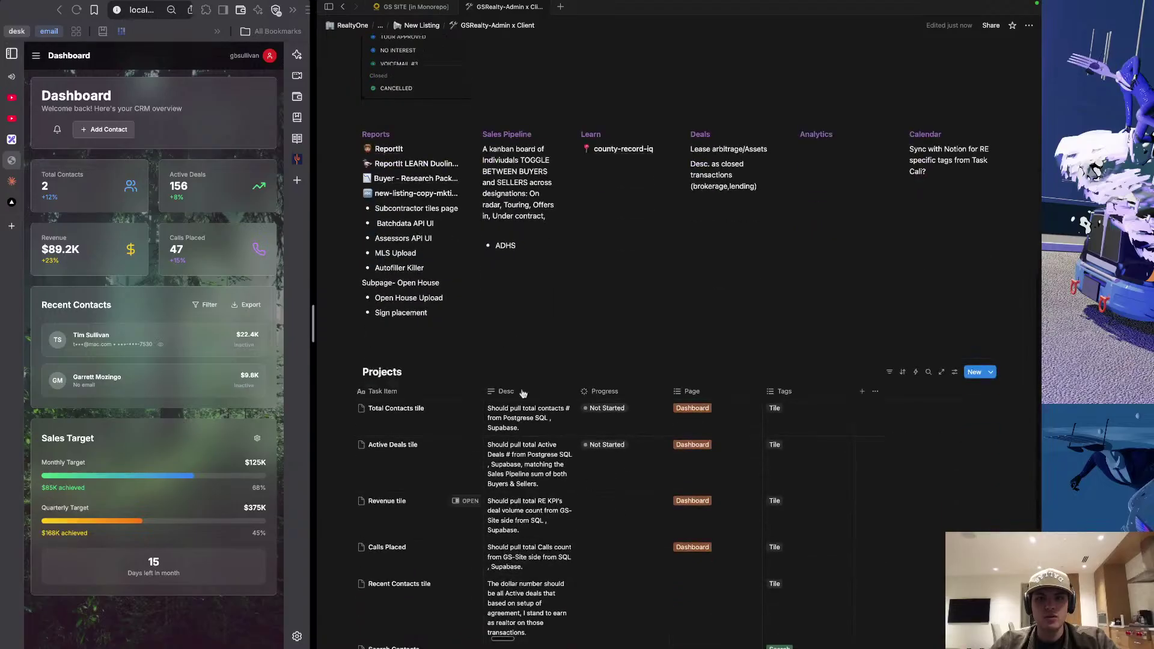
pyautogui.scroll(-4, 458, 291)
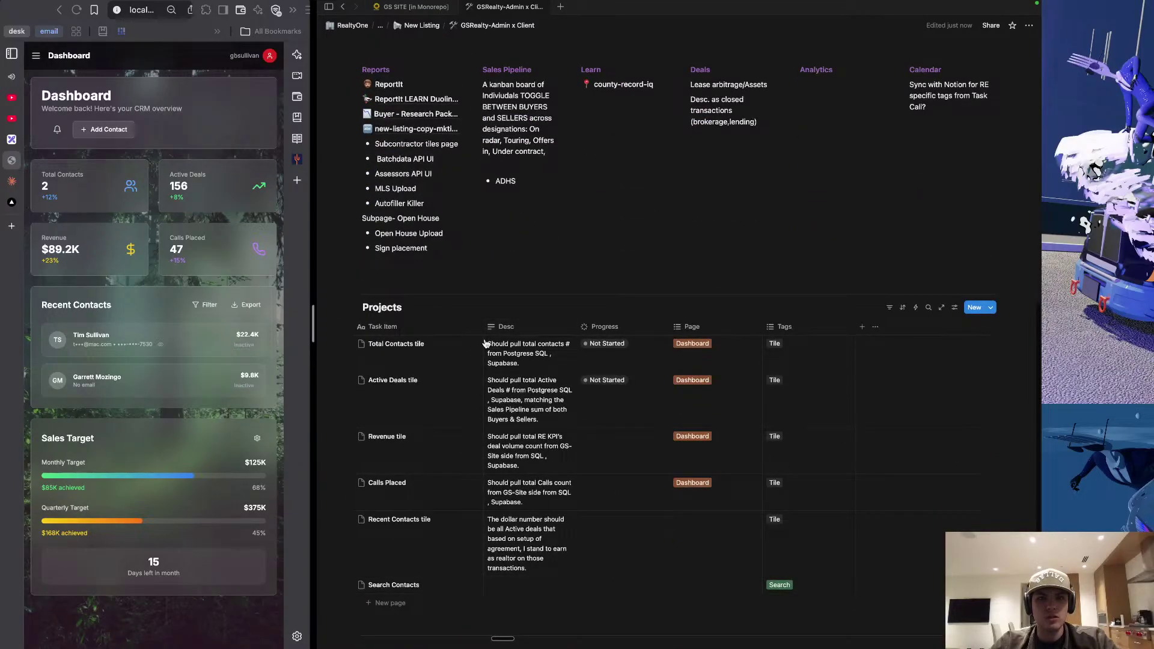
pyautogui.scroll(-3, 433, 303)
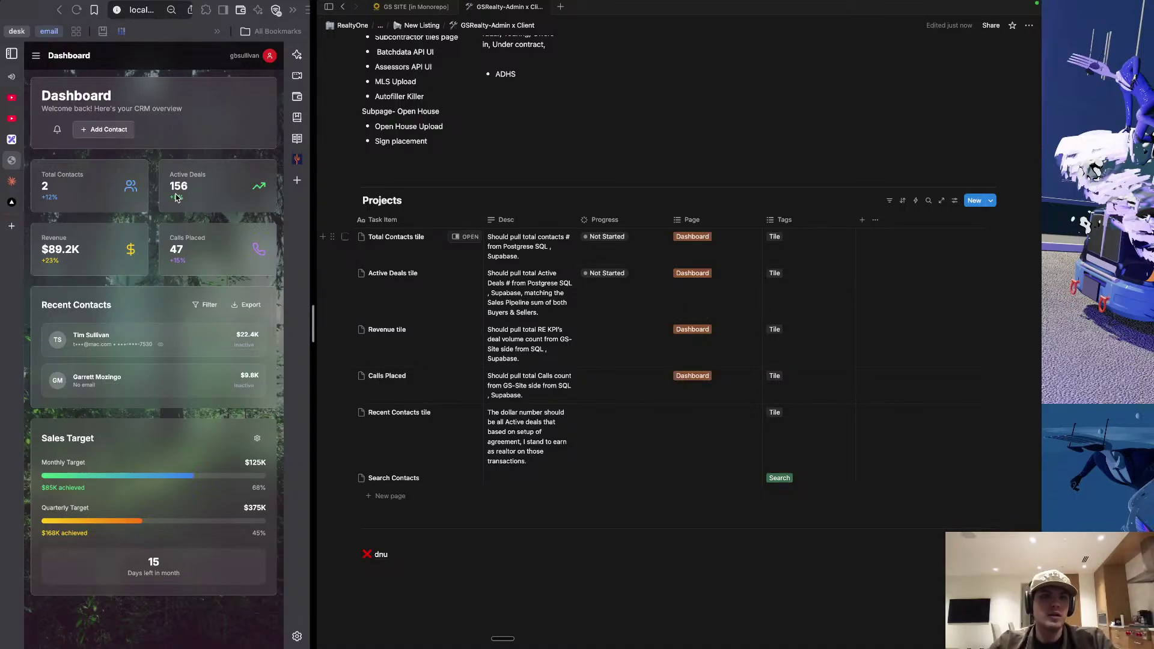
pyautogui.scroll(4, 565, 312)
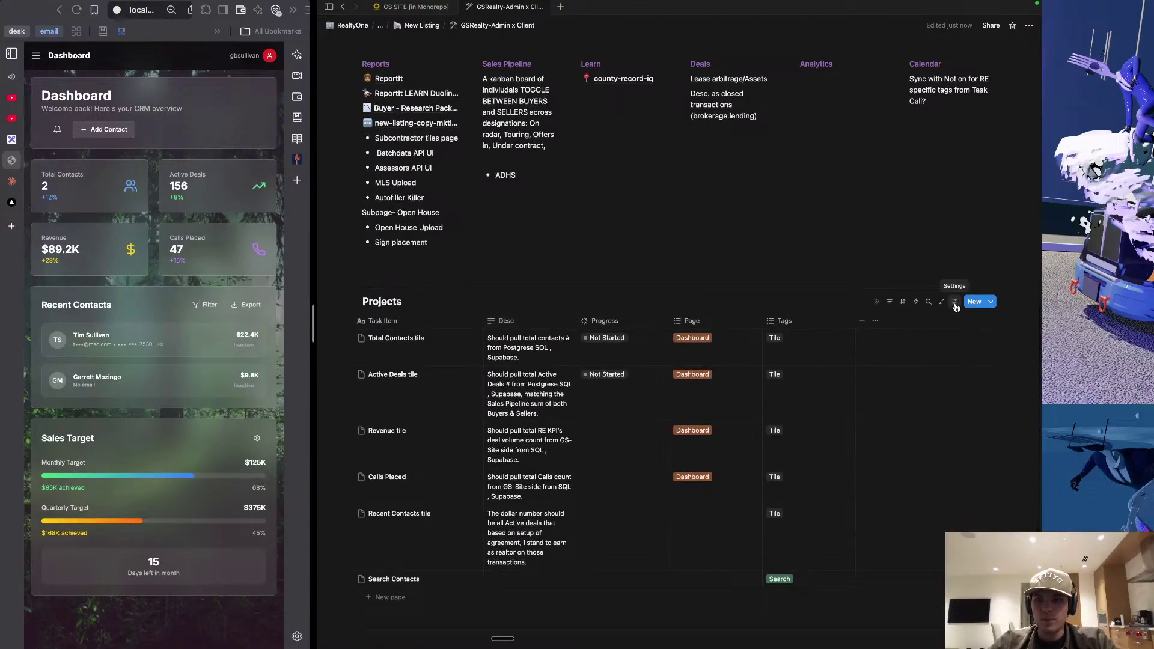
# Group the Projects table by Page, splitting rows into Dashboard and No Page groups.
pyautogui.click(955, 302)
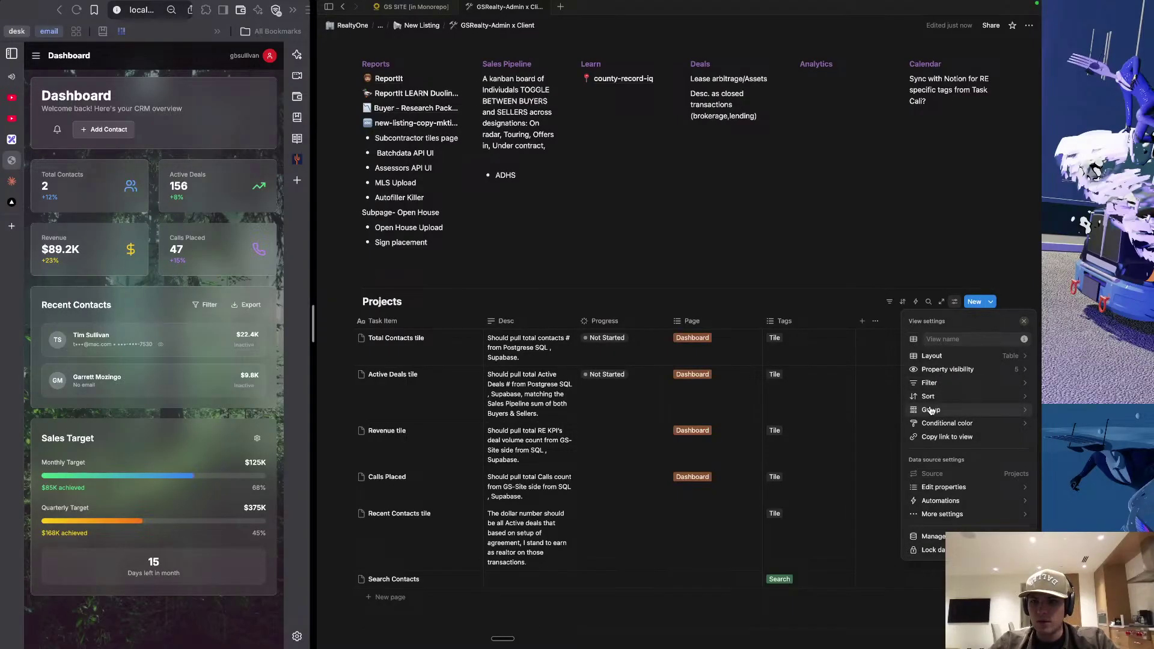
pyautogui.click(931, 411)
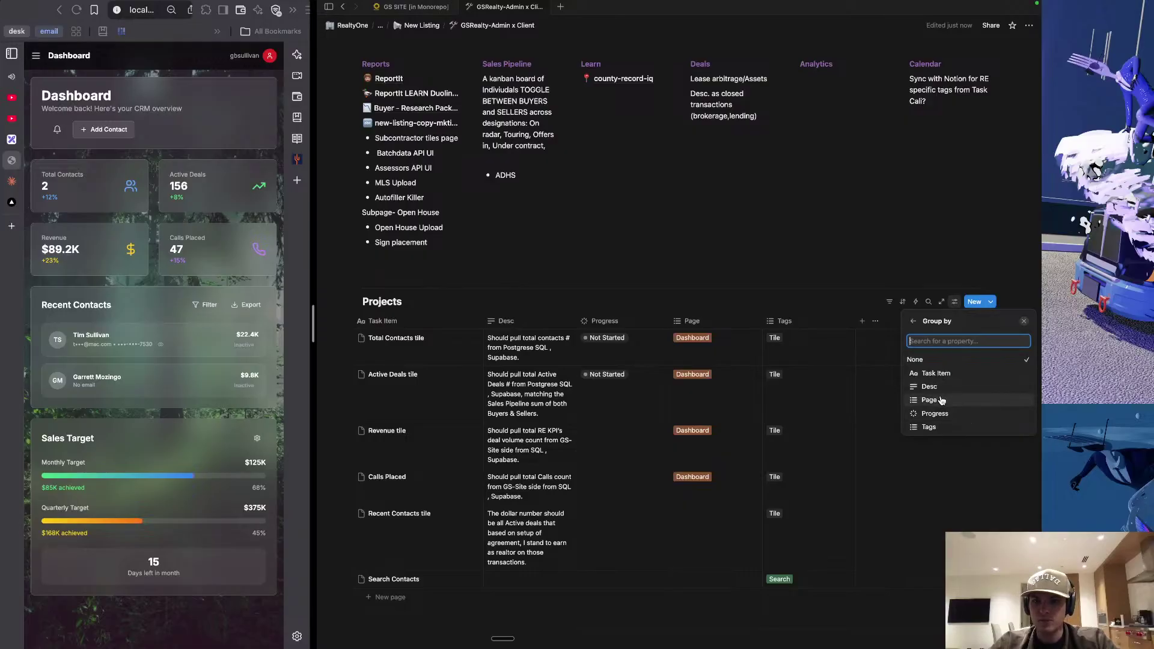
pyautogui.click(942, 400)
pyautogui.click(749, 301)
pyautogui.scroll(-3, 682, 427)
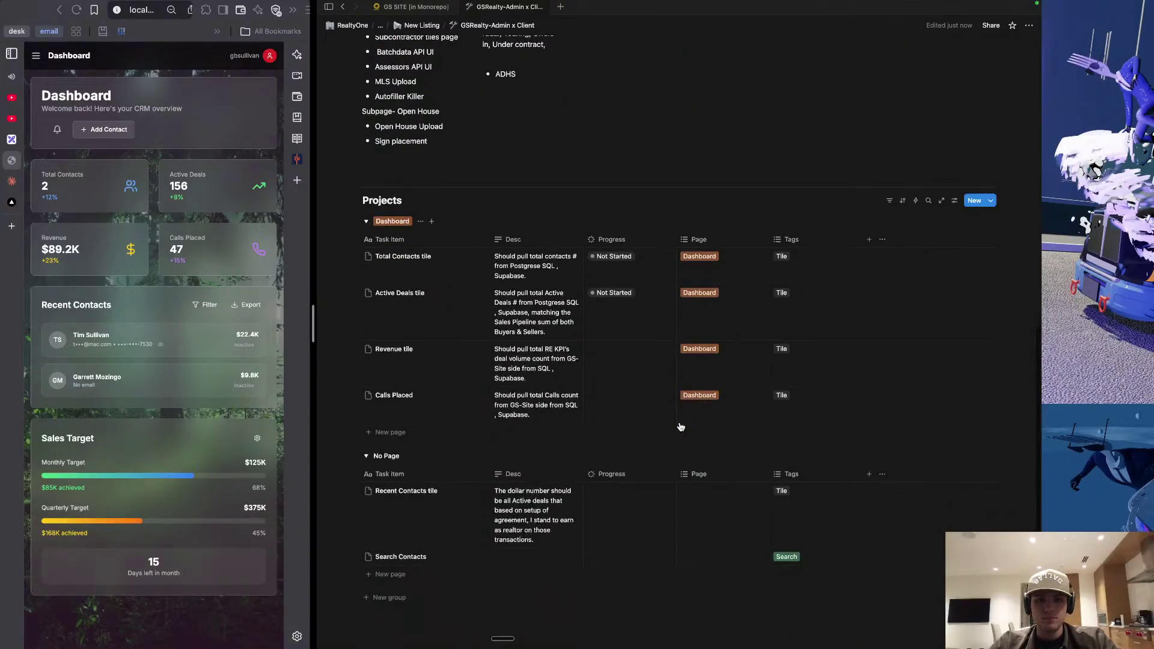
pyautogui.scroll(-2, 682, 427)
pyautogui.scroll(1, 421, 420)
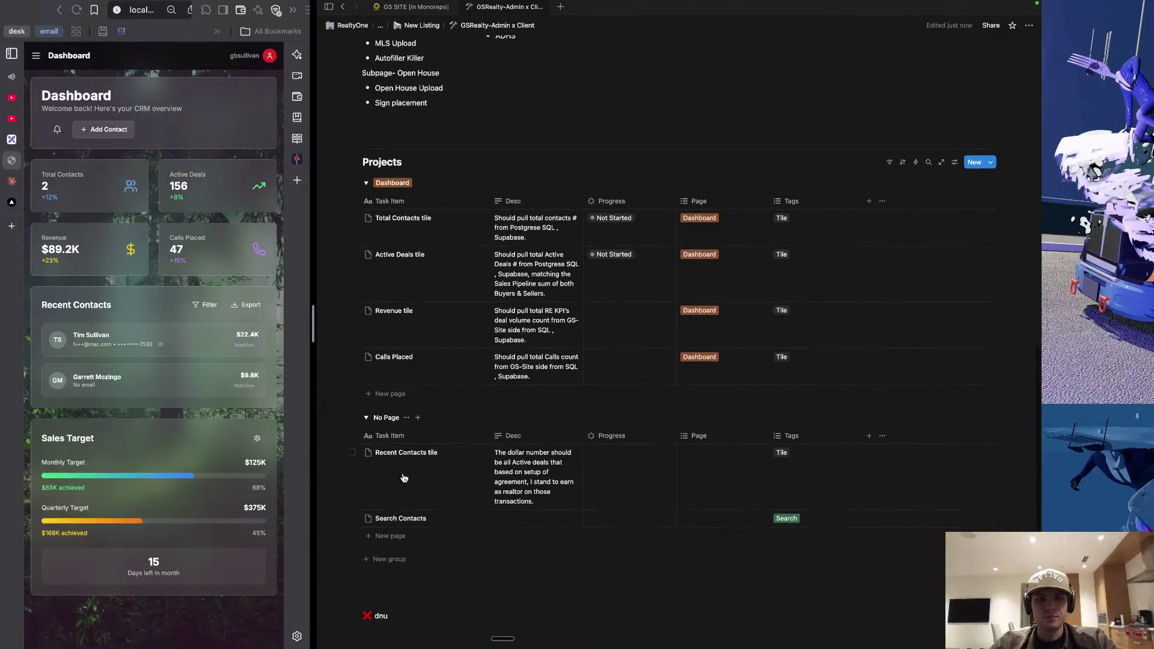
# Set the Page of Recent Contacts tile and Search Contacts to Dashboard.
pyautogui.scroll(1, 404, 478)
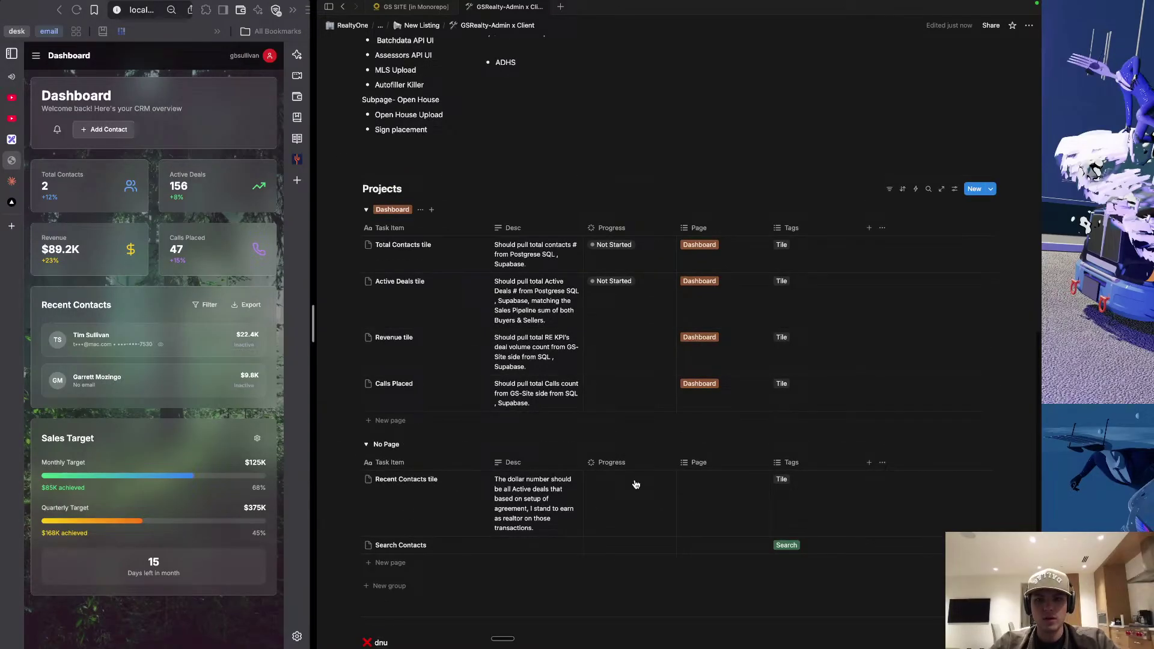
pyautogui.click(698, 497)
pyautogui.click(712, 510)
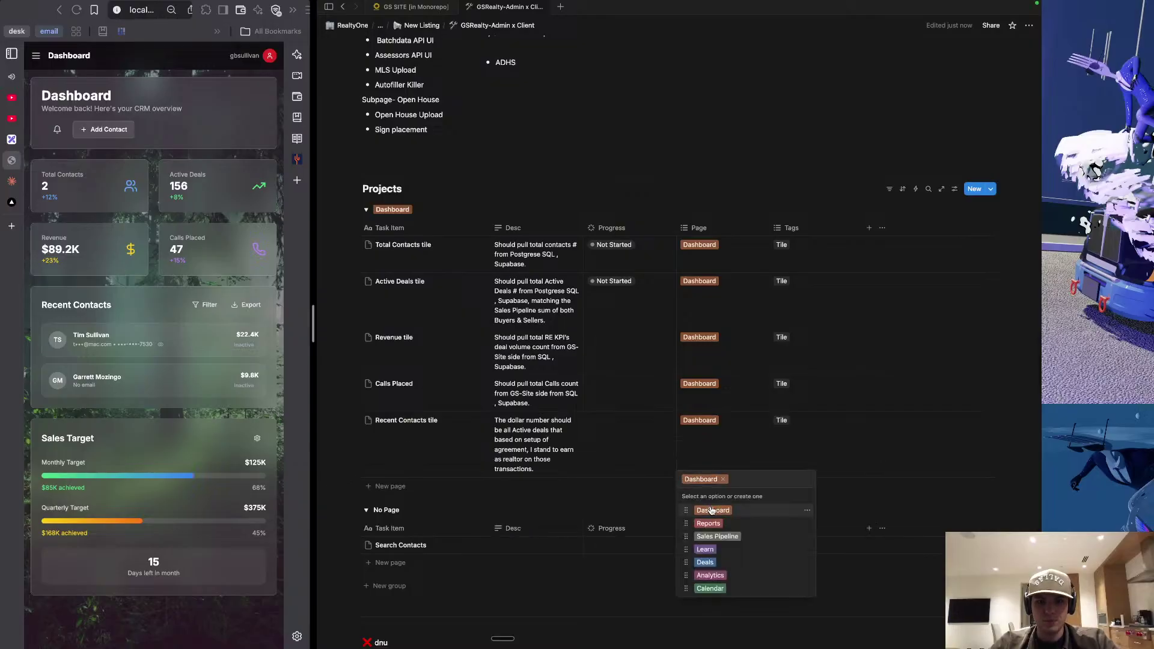
pyautogui.click(588, 513)
pyautogui.click(716, 544)
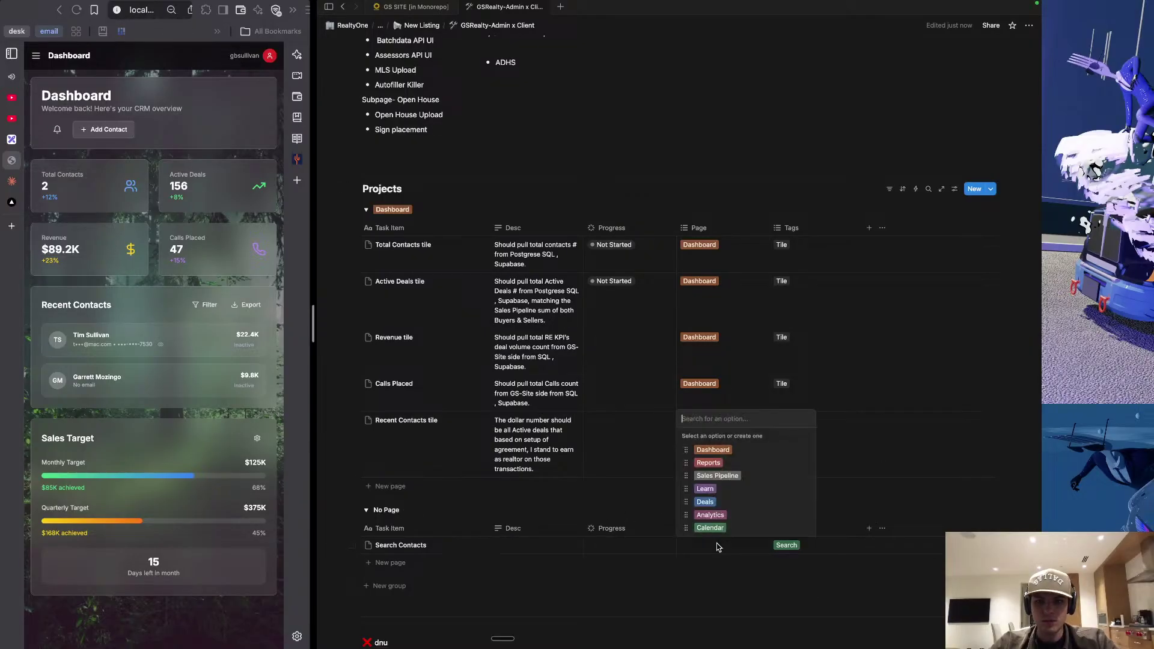
pyautogui.click(706, 451)
pyautogui.click(467, 526)
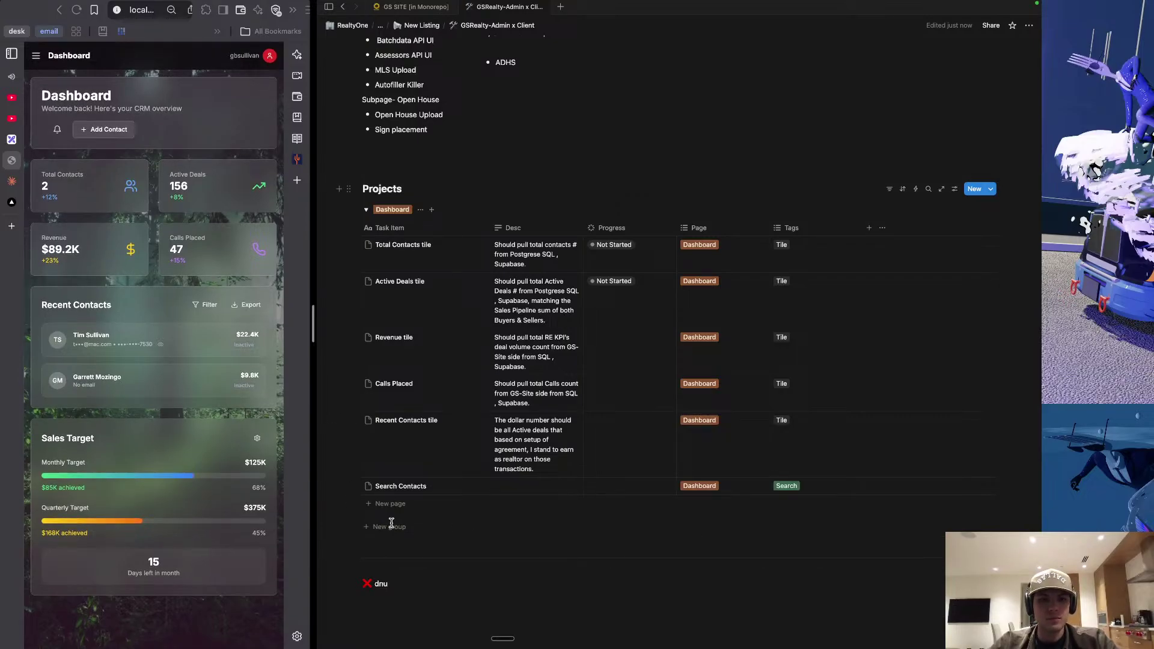
# Add a new Dashboard row titled 'Sales Target'.
pyautogui.click(388, 503)
pyautogui.write('Sales')
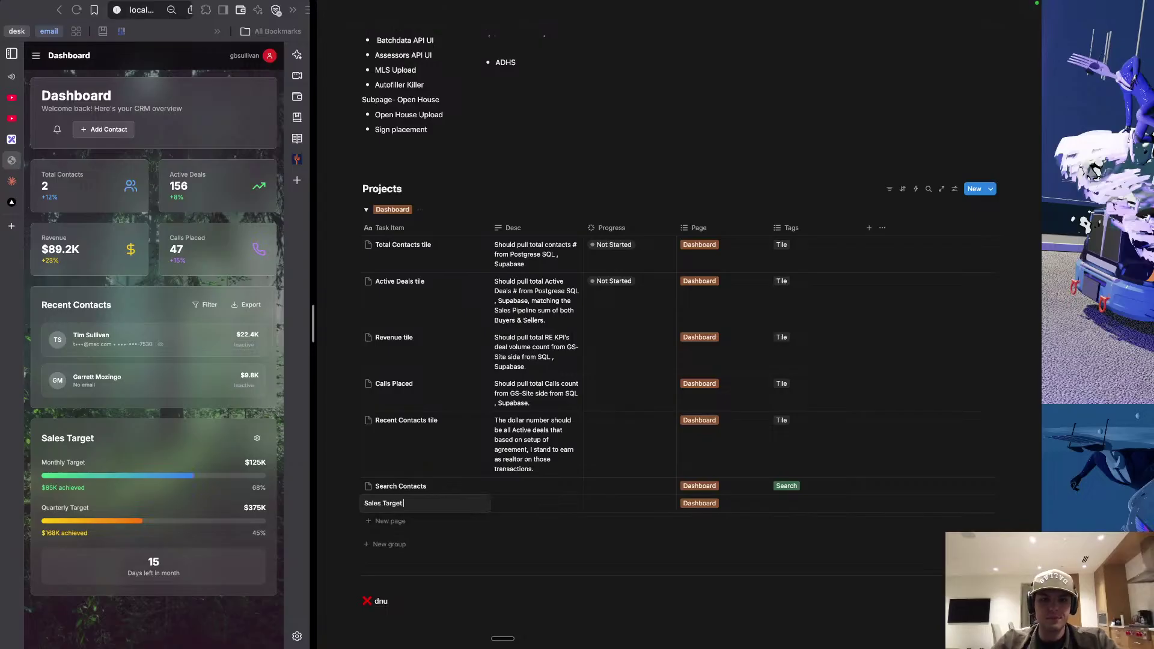
pyautogui.write(' Target')
pyautogui.click(519, 508)
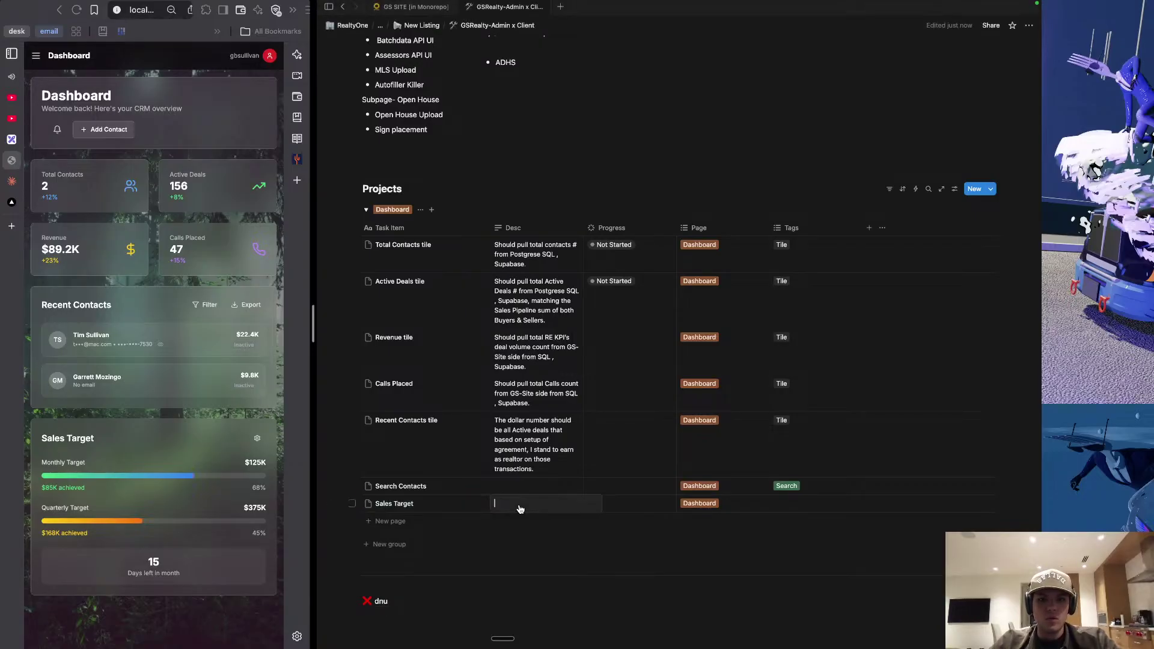
# Dictate Search Contacts' description: parse Superbase SQL to list contacts and open a selected Contact Profile.
pyautogui.press('Escape')
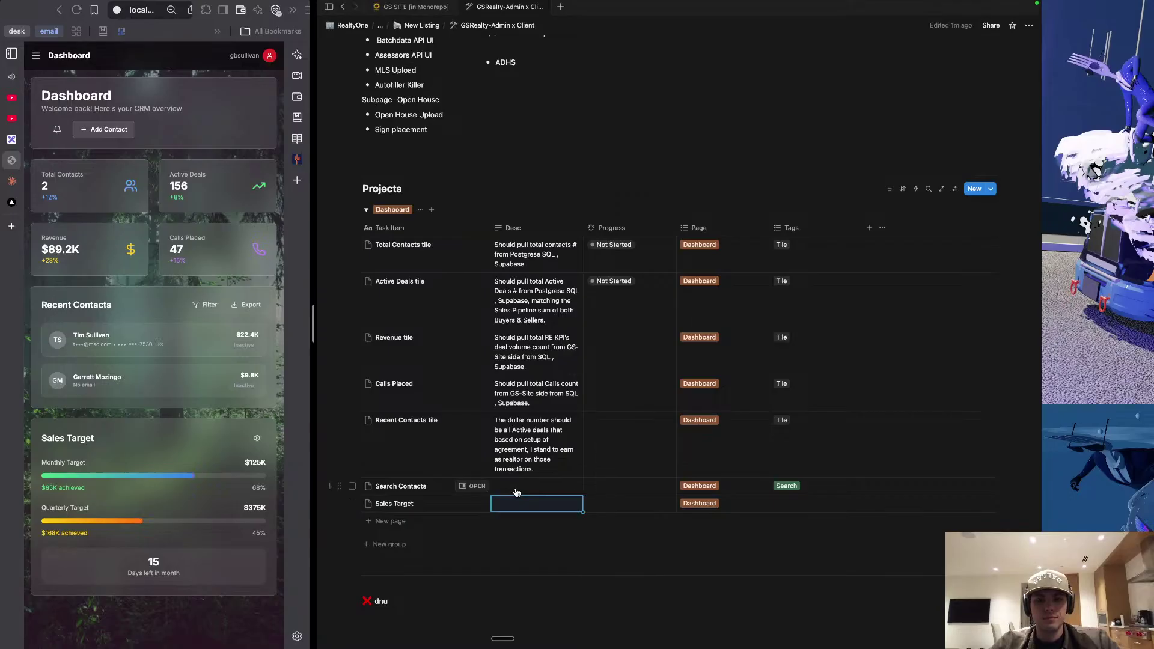
pyautogui.click(521, 487)
pyautogui.press('fn')
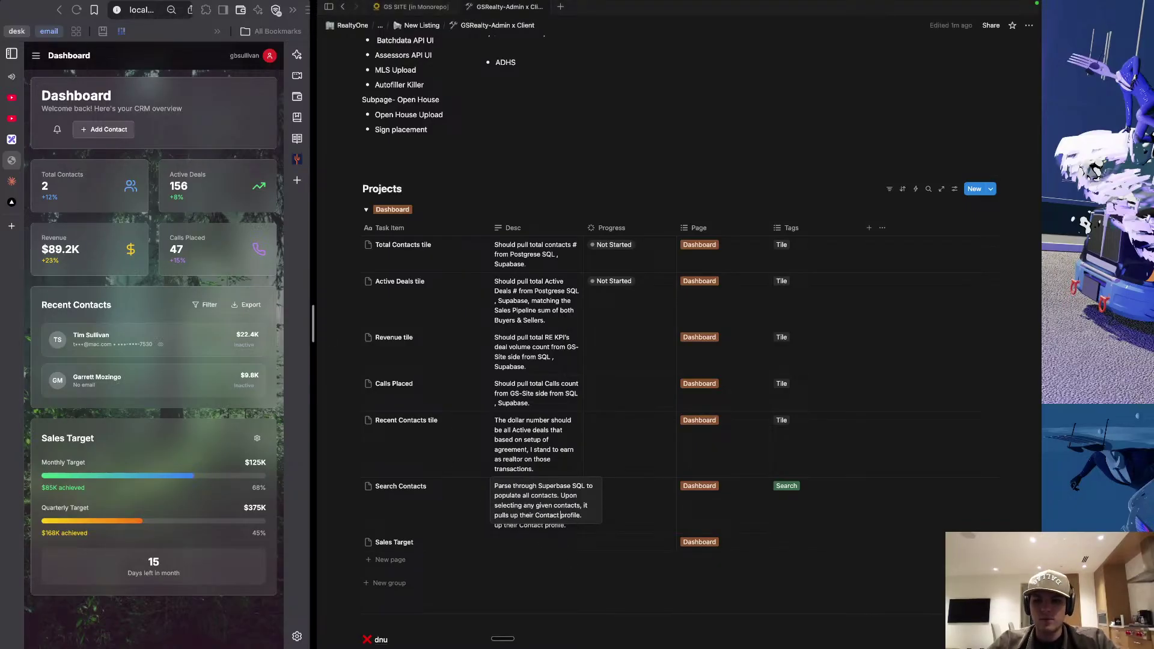
pyautogui.press('Right')
pyautogui.press('Escape')
pyautogui.press('Down')
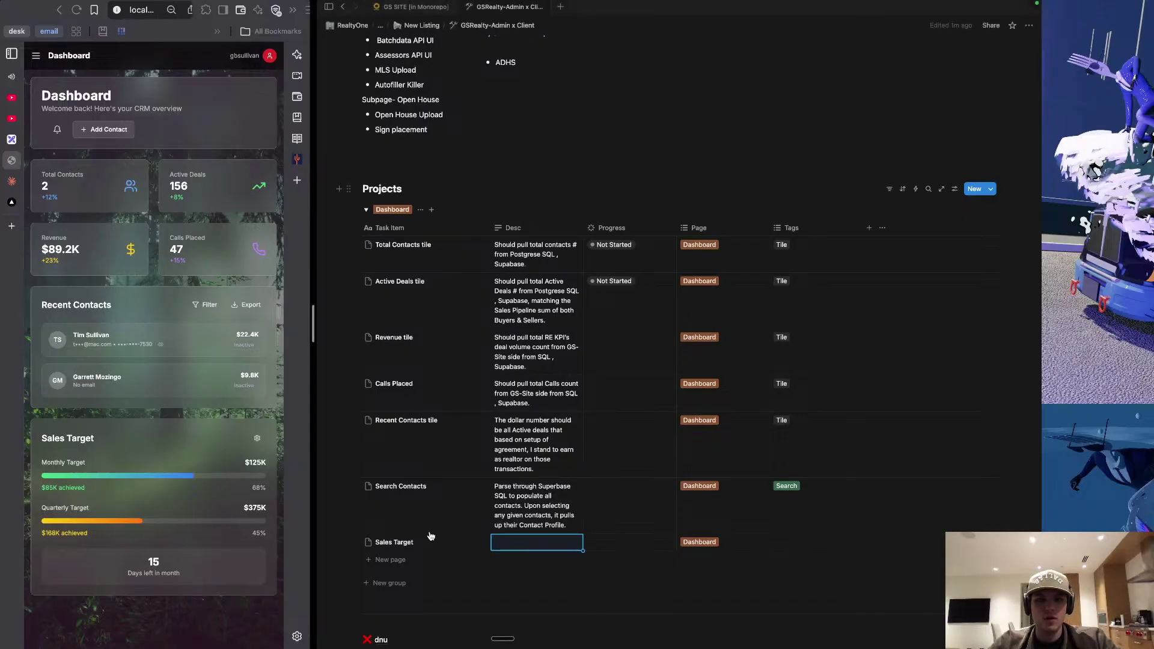
# Add a blank Dashboard row under Sales Target and bring up the microphone input chooser.
pyautogui.click(395, 563)
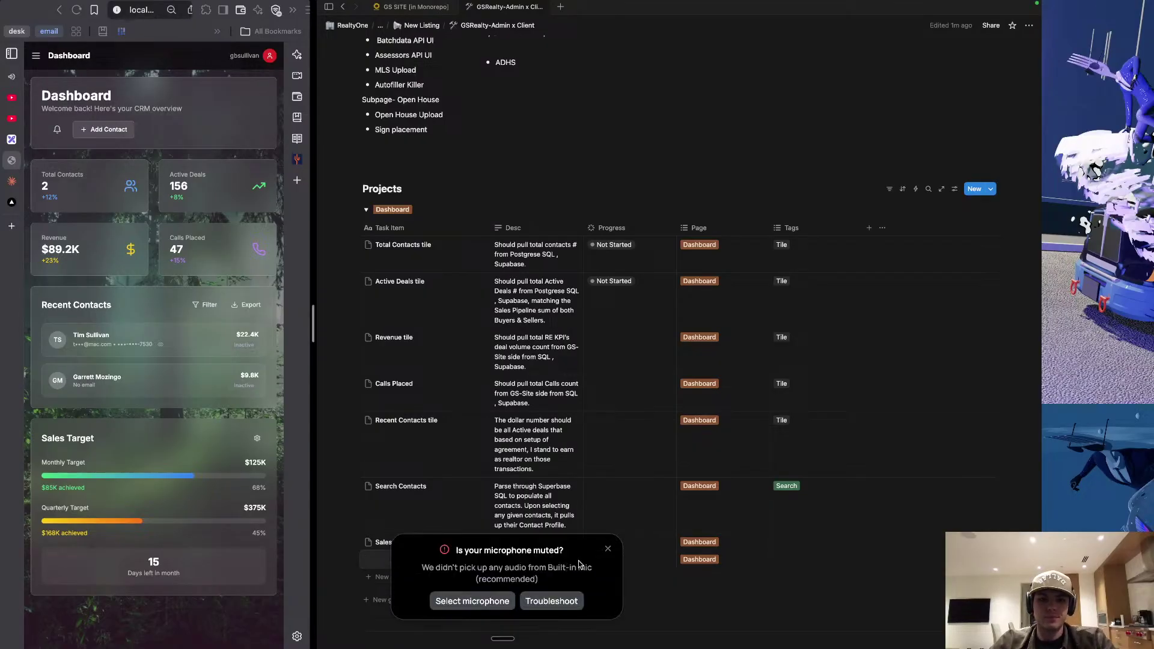
pyautogui.click(608, 551)
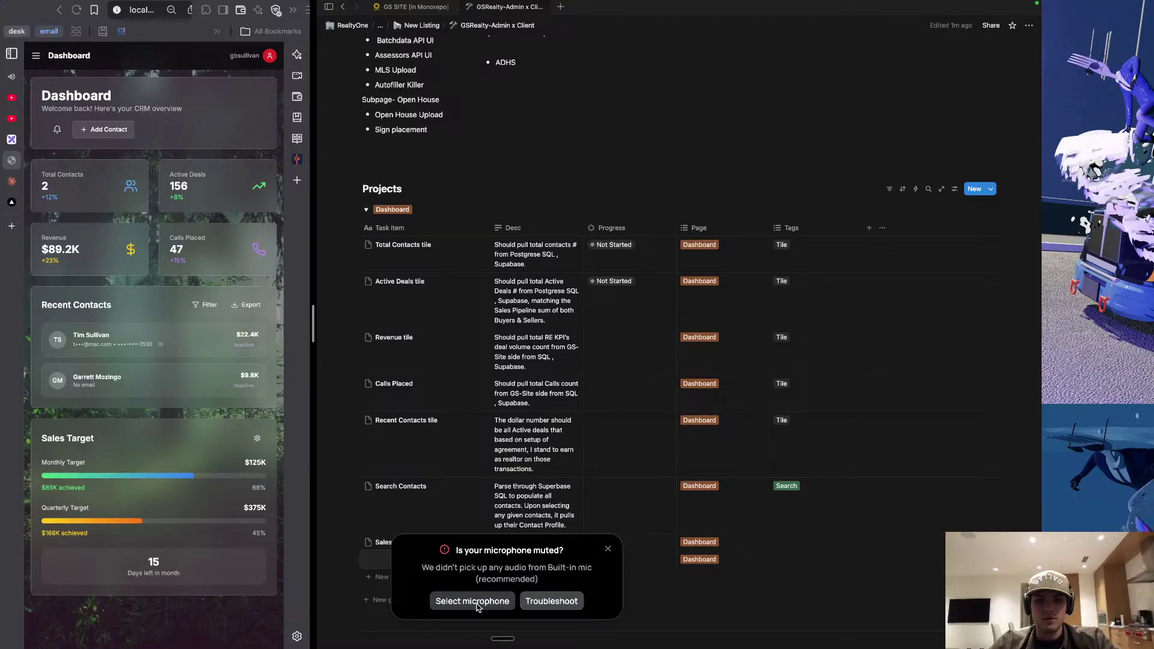
pyautogui.click(473, 602)
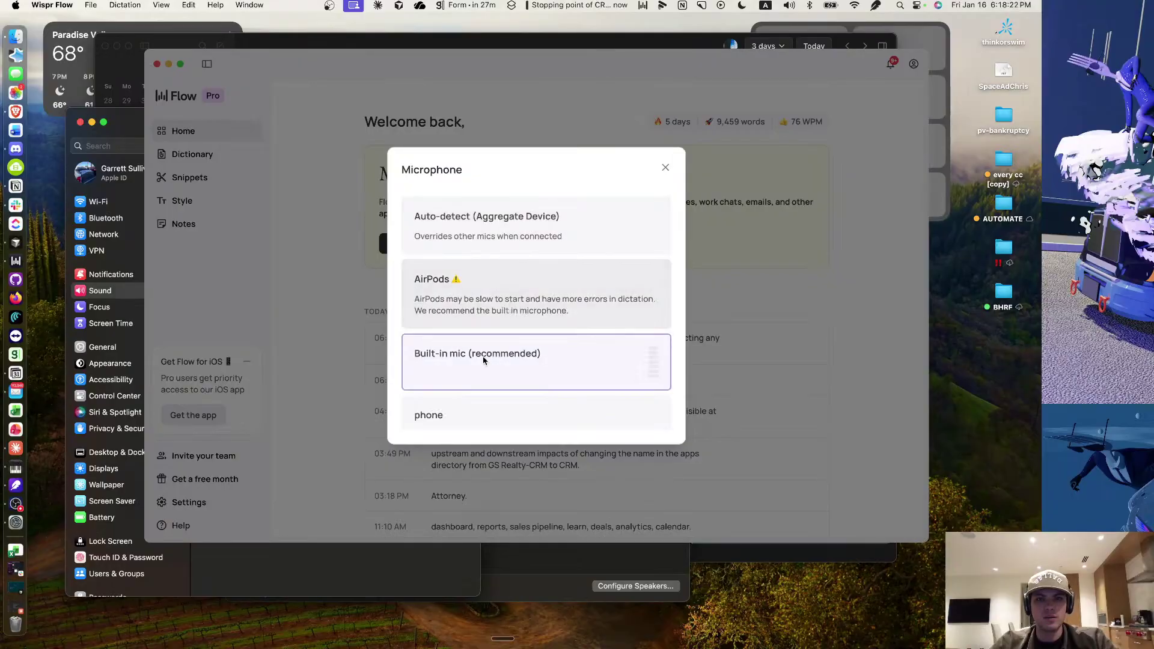
# Try Aggregate Device as the dictation microphone, then start editing the new Dashboard row's title.
pyautogui.scroll(-2, 483, 360)
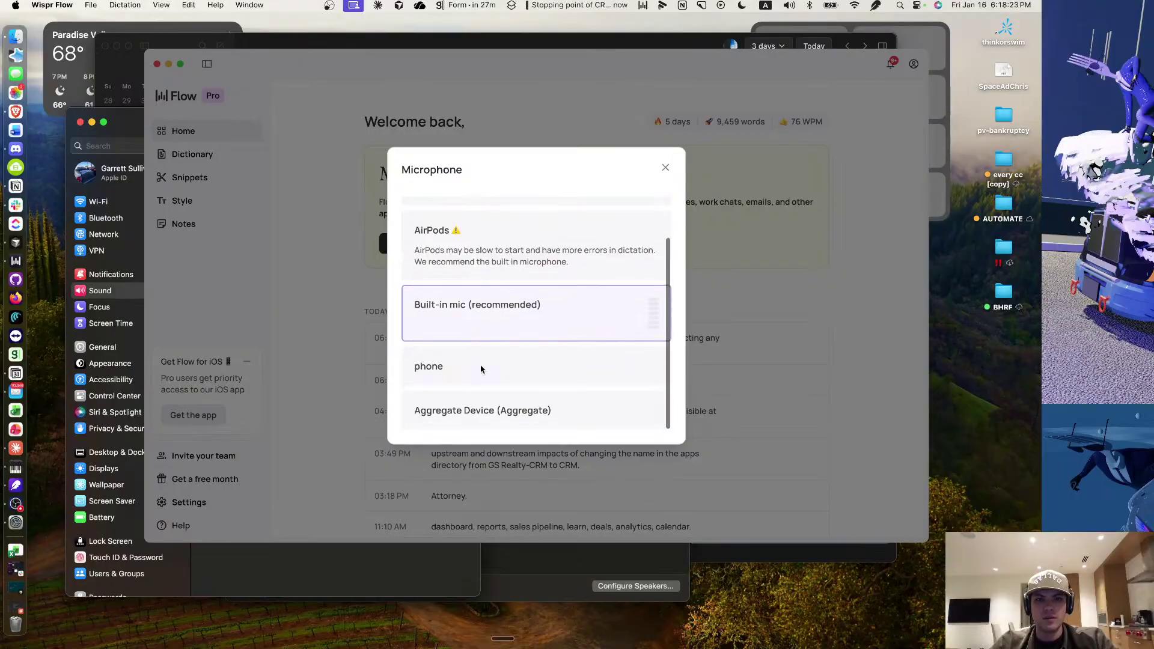
pyautogui.click(476, 410)
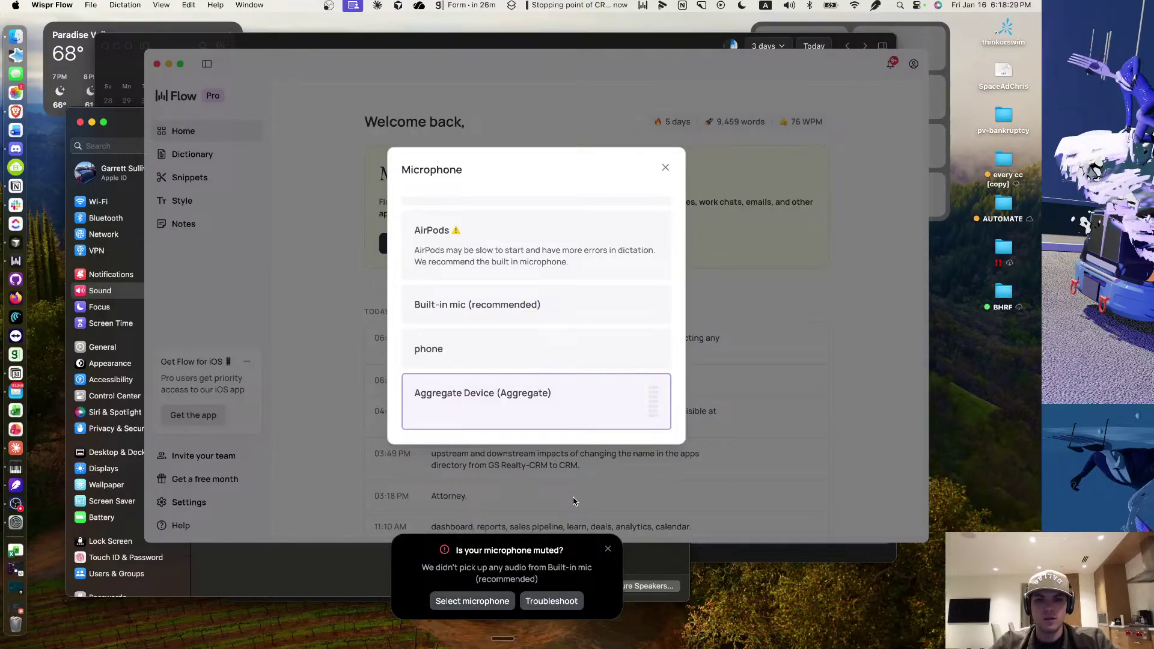
pyautogui.hotkey('ctrl', 'Right')
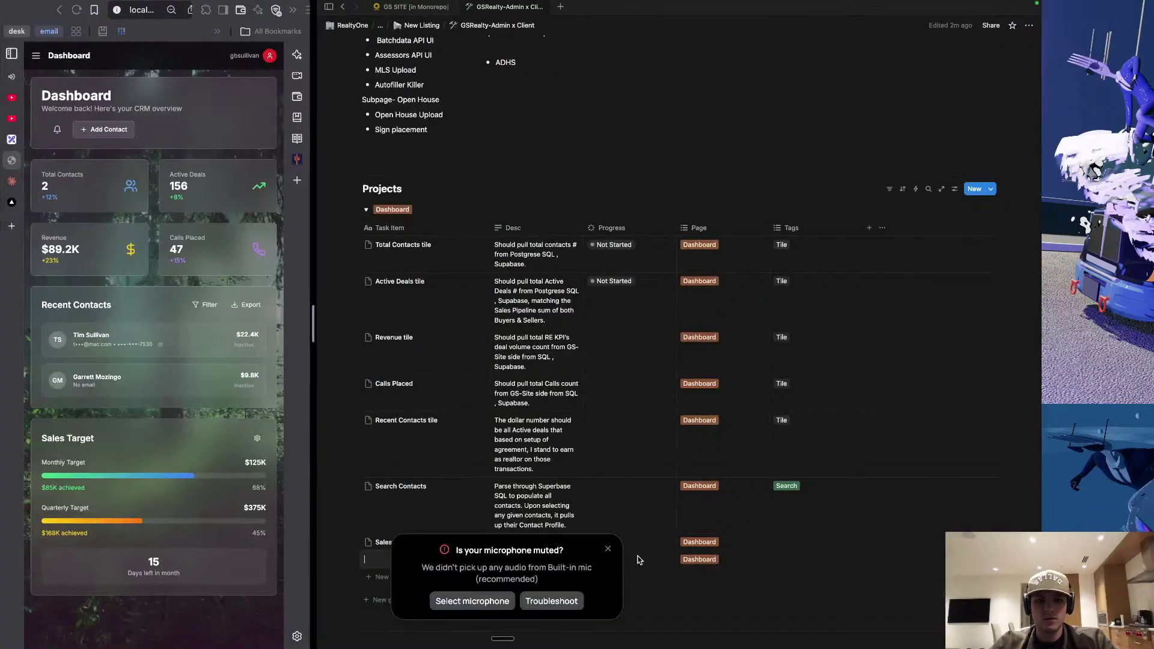
pyautogui.click(608, 549)
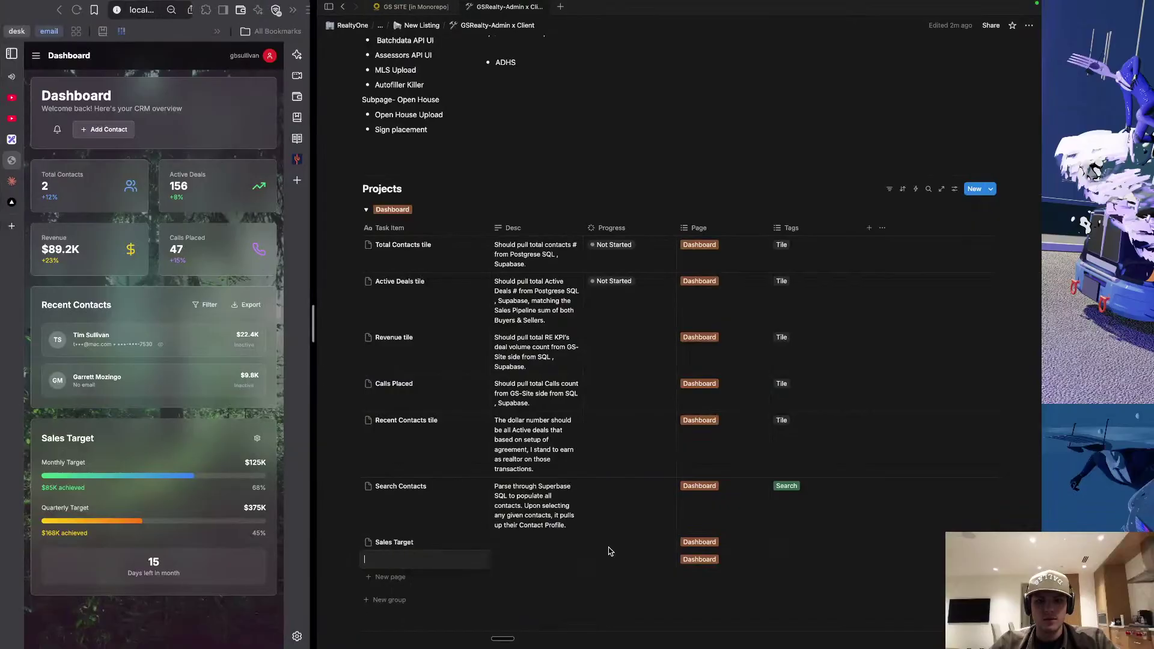
pyautogui.click(436, 559)
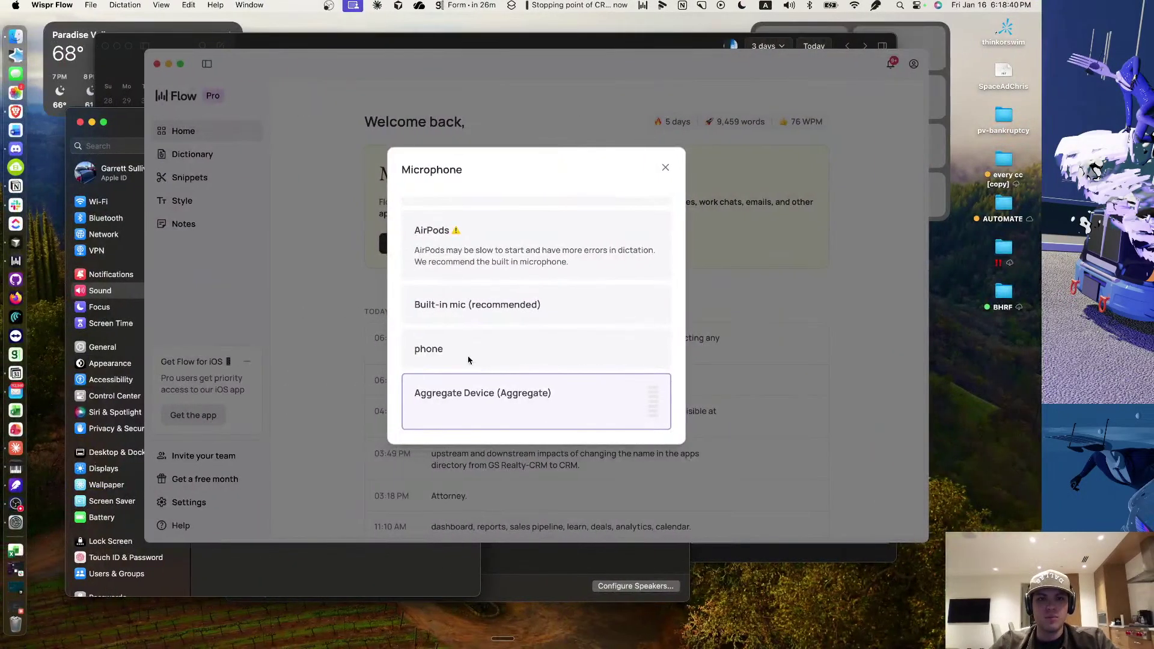
pyautogui.scroll(3, 477, 301)
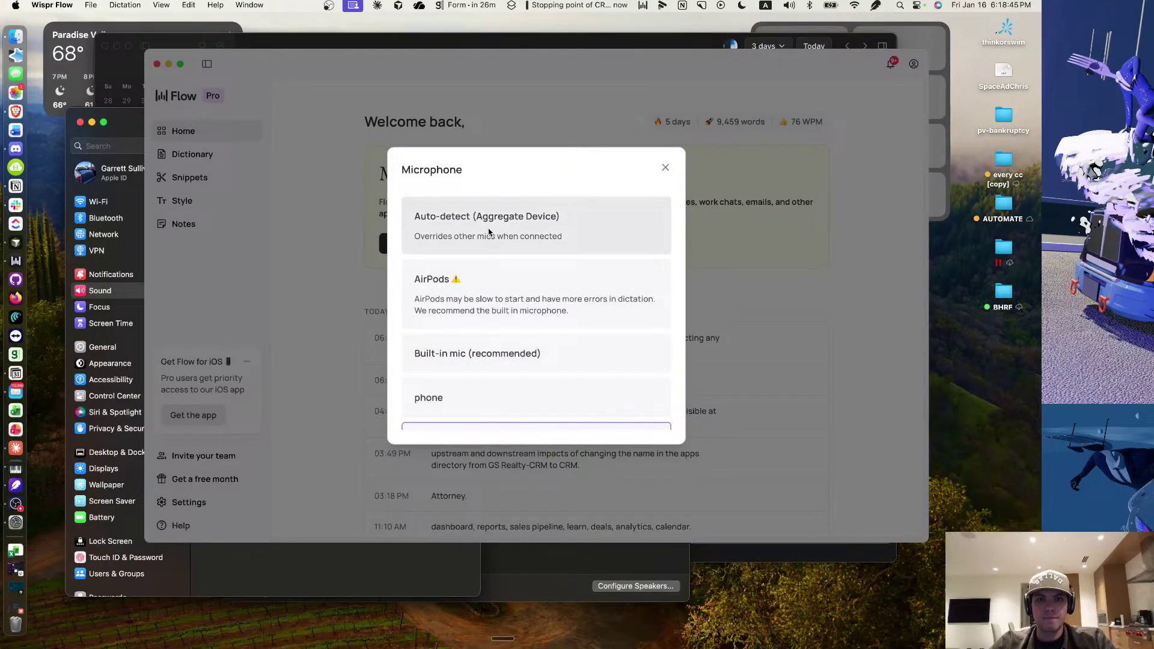
pyautogui.scroll(-3, 487, 233)
pyautogui.scroll(3, 486, 236)
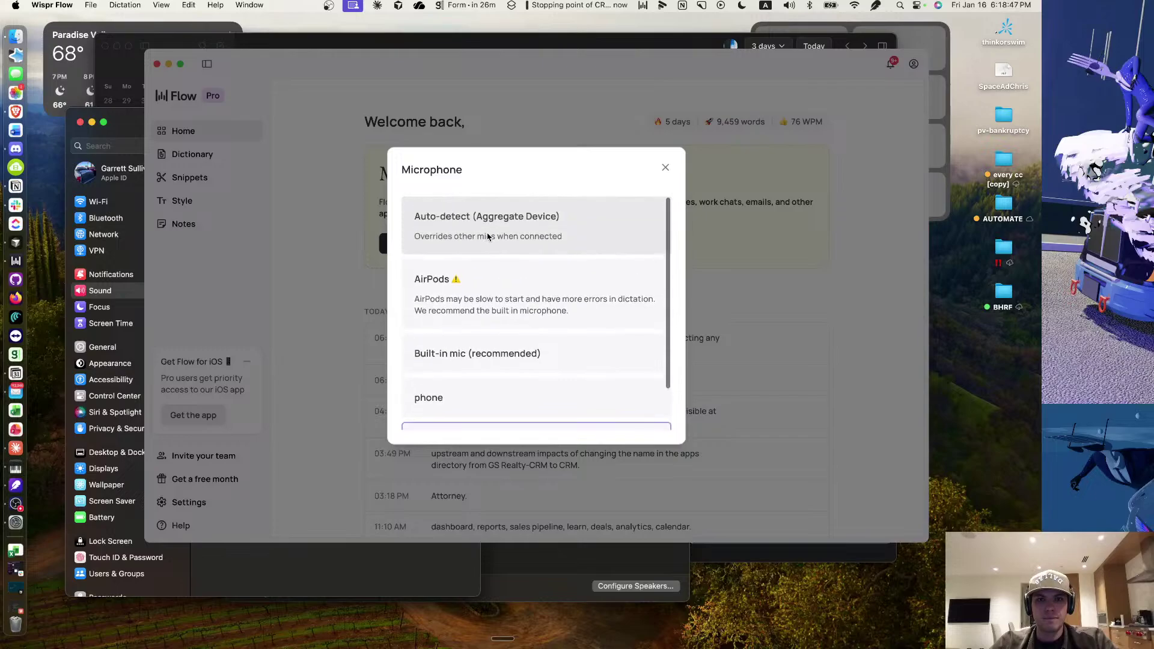
pyautogui.scroll(-3, 485, 289)
pyautogui.scroll(3, 485, 324)
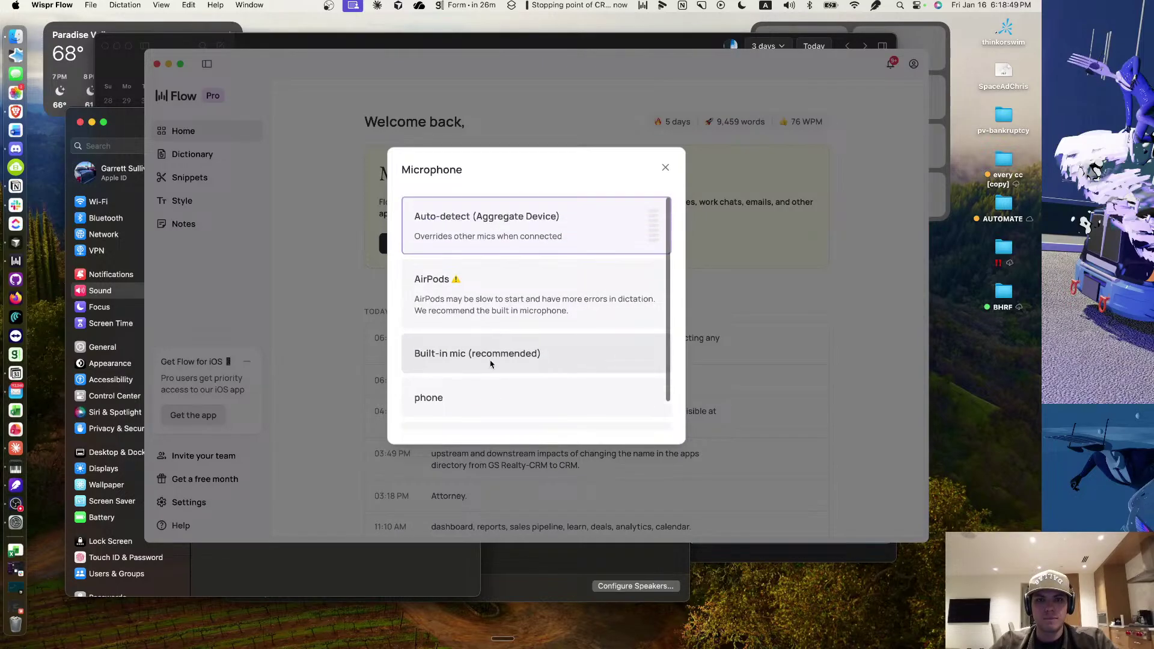
# Switch the dictation microphone from AirPods and built-in mic to the phone device, then return to Notion.
pyautogui.hotkey('ctrl', 'Right')
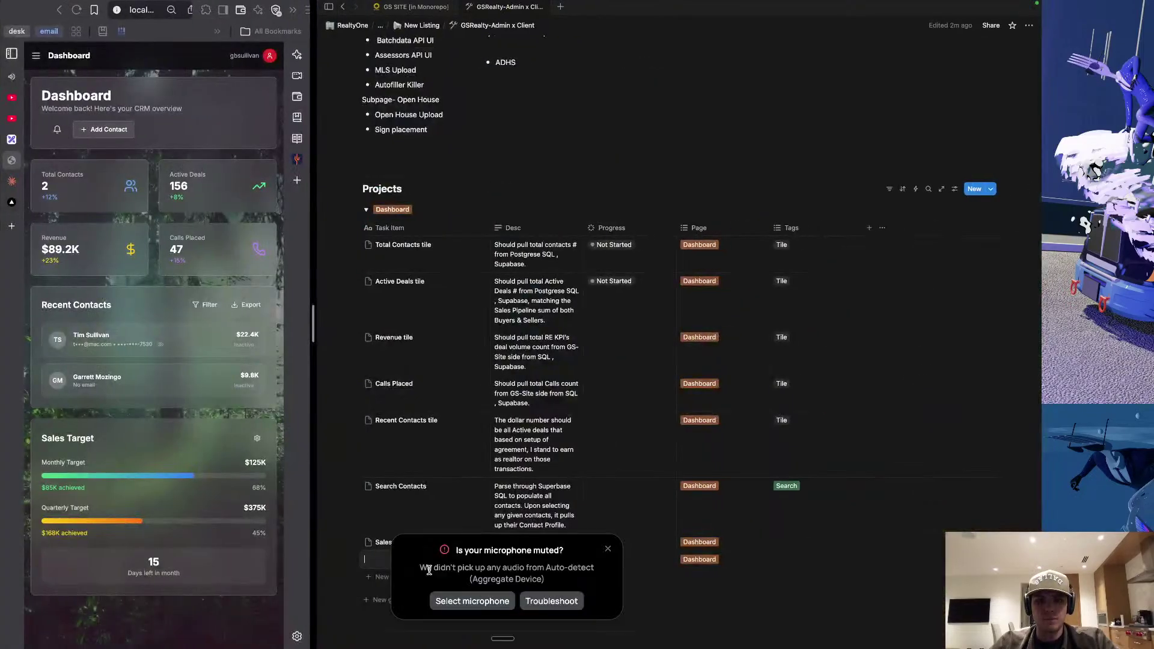
pyautogui.click(490, 600)
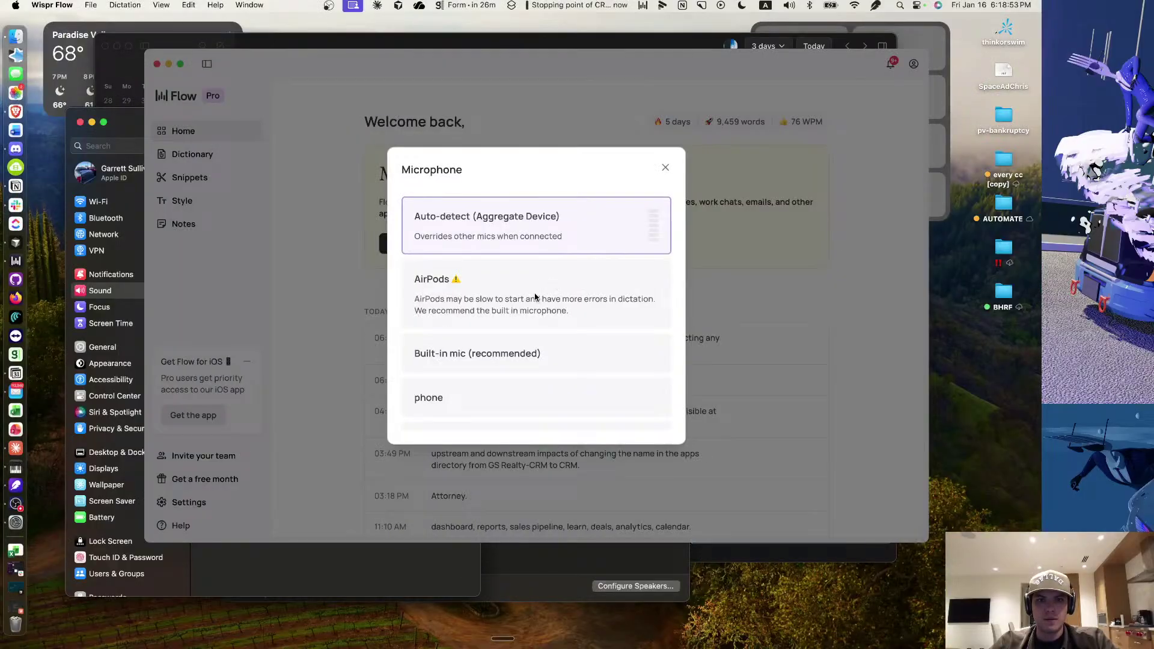
pyautogui.click(535, 296)
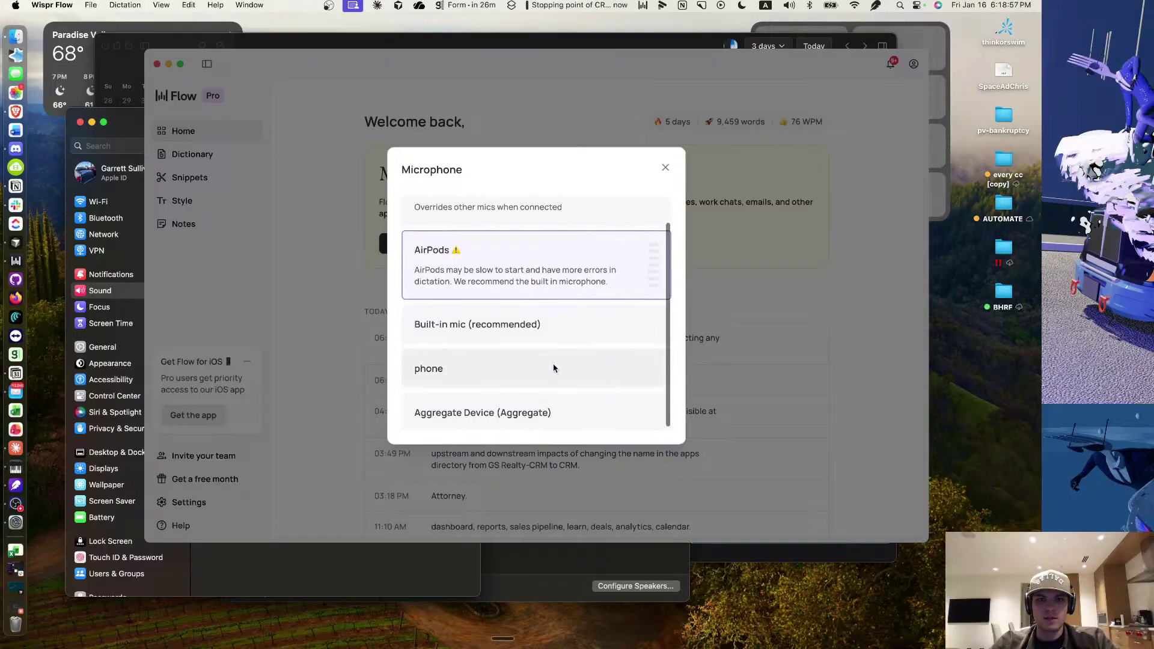
pyautogui.hscroll(5, 554, 367)
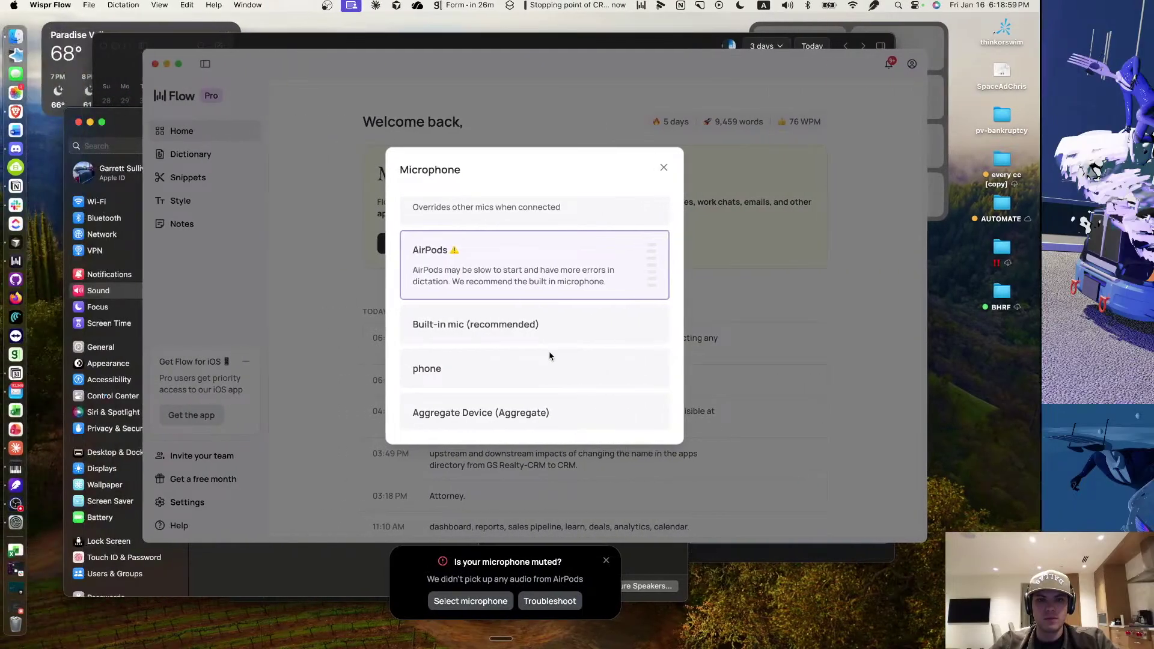
pyautogui.click(527, 327)
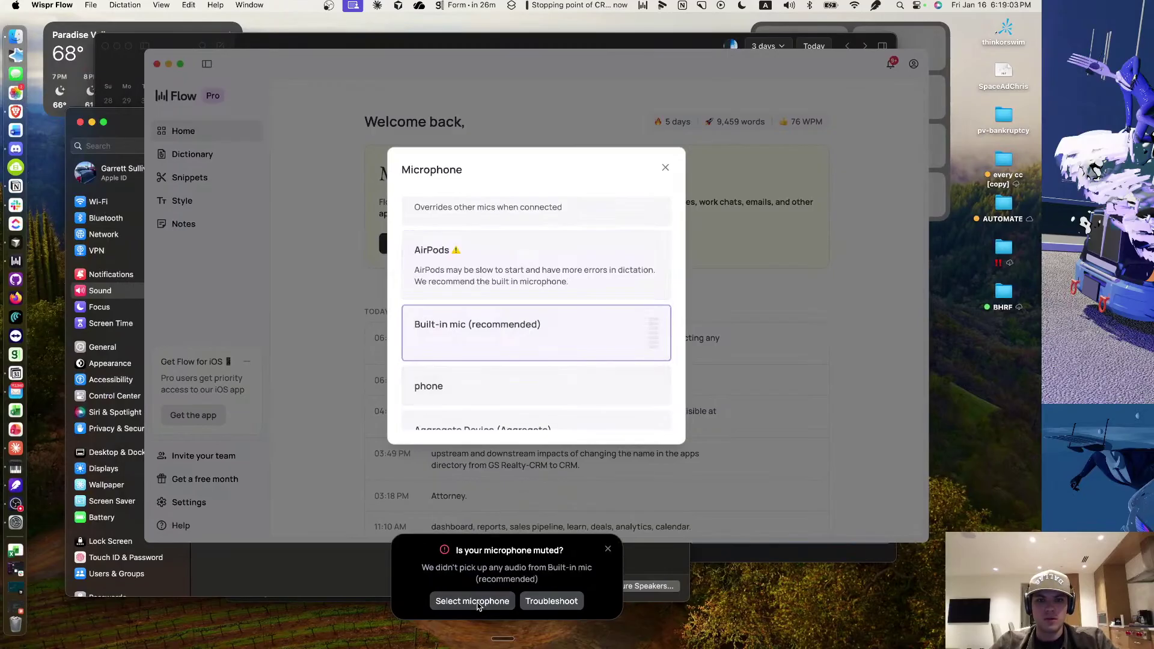
pyautogui.click(523, 389)
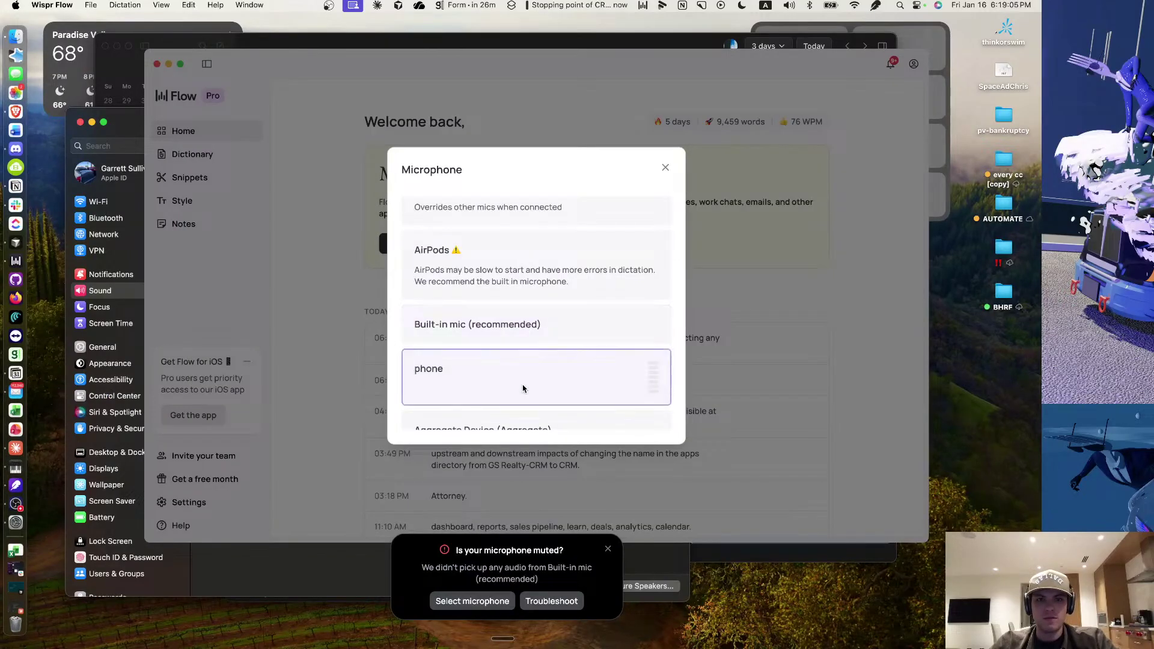
pyautogui.scroll(-1, 523, 389)
pyautogui.hotkey('ctrl', 'Right')
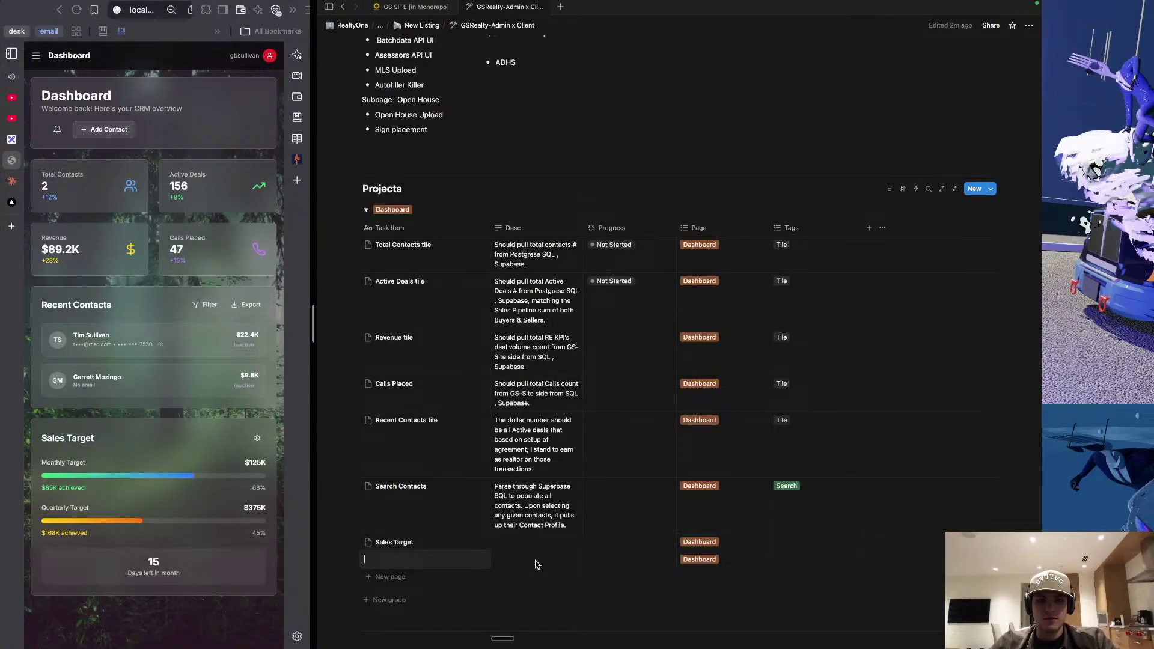
# Title the blank Dashboard row 'Contact Profile', dictating 'Profile' and typing 'Contact' before it.
pyautogui.press('fn')
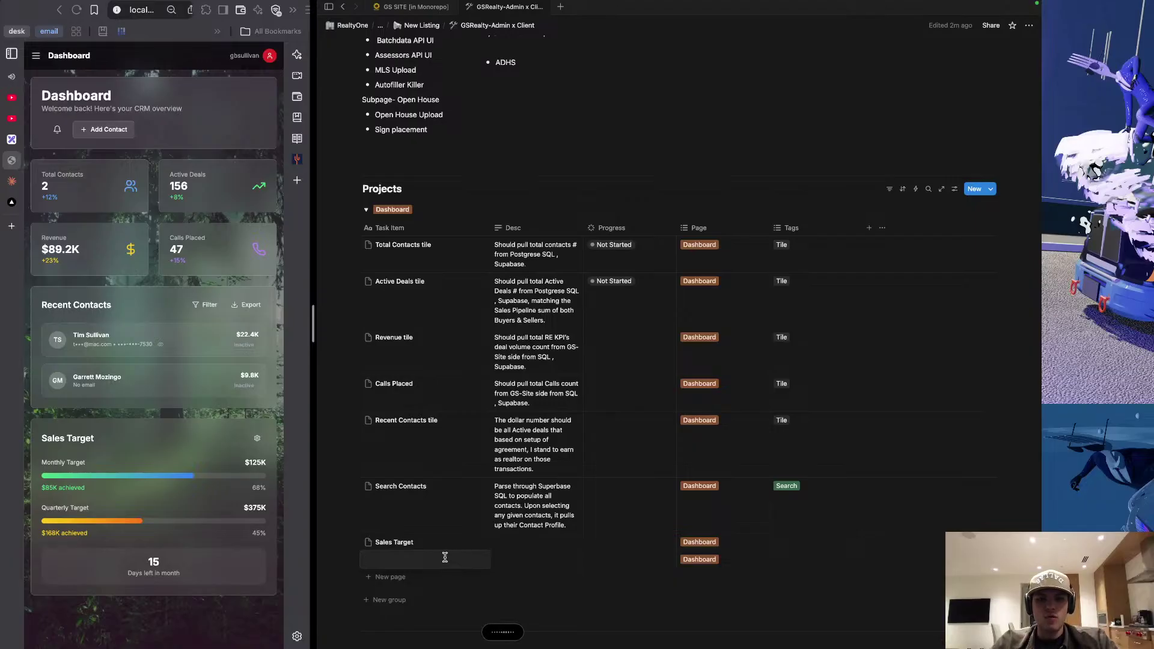
pyautogui.press('fn')
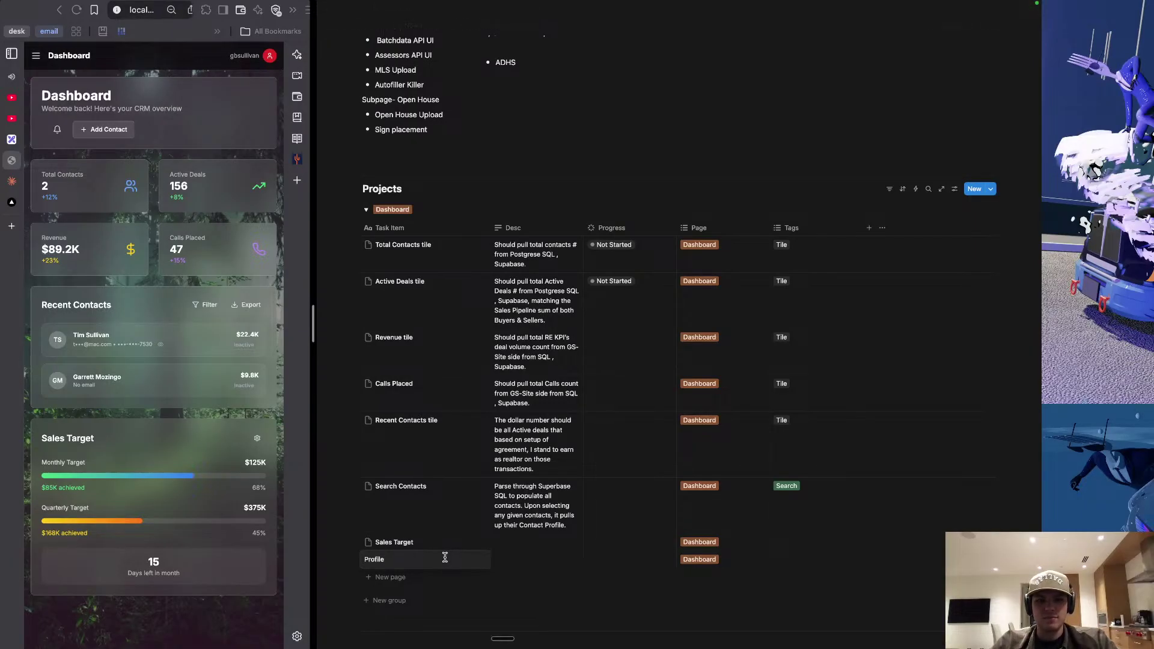
pyautogui.write('Contact')
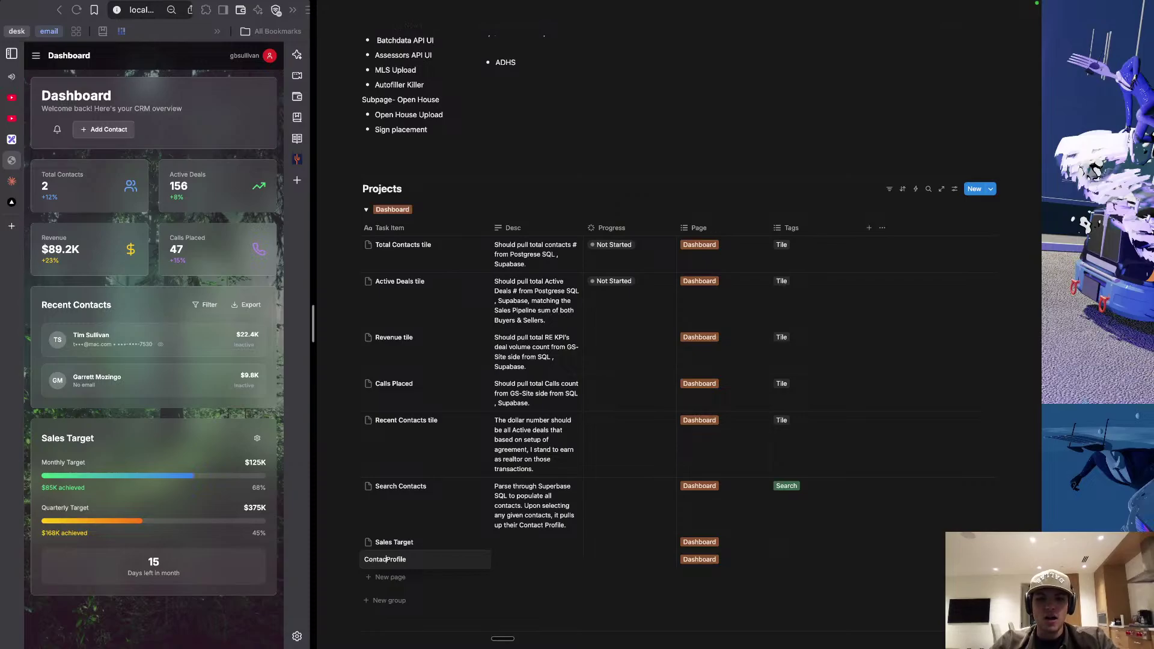
pyautogui.click(514, 561)
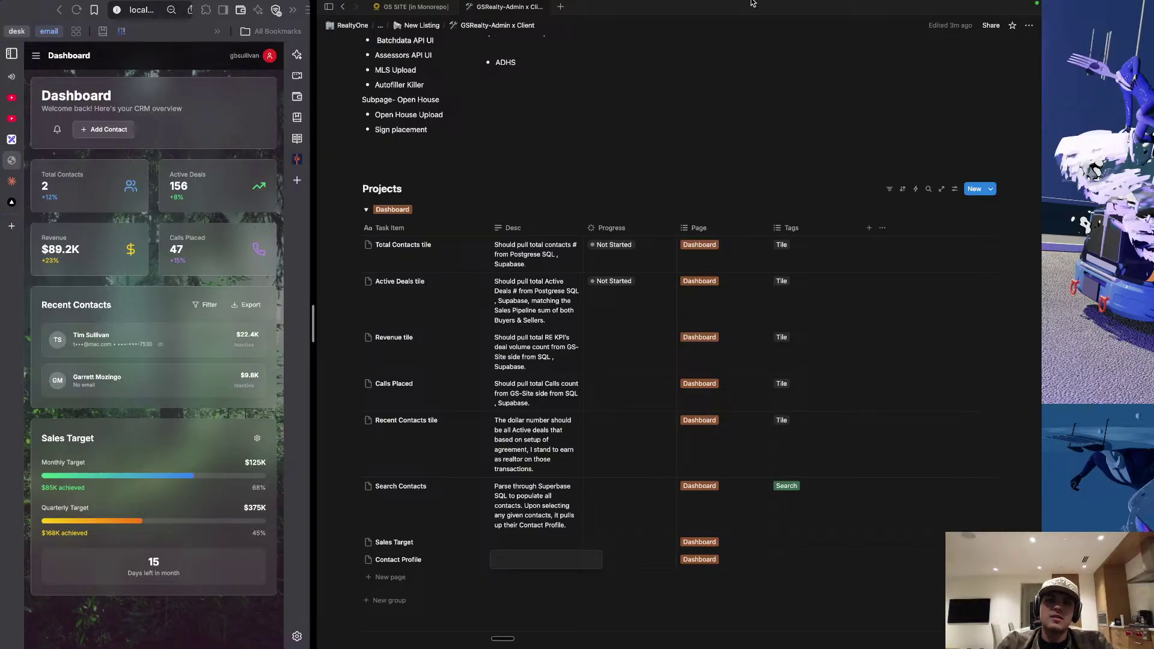
pyautogui.moveTo(797, 3)
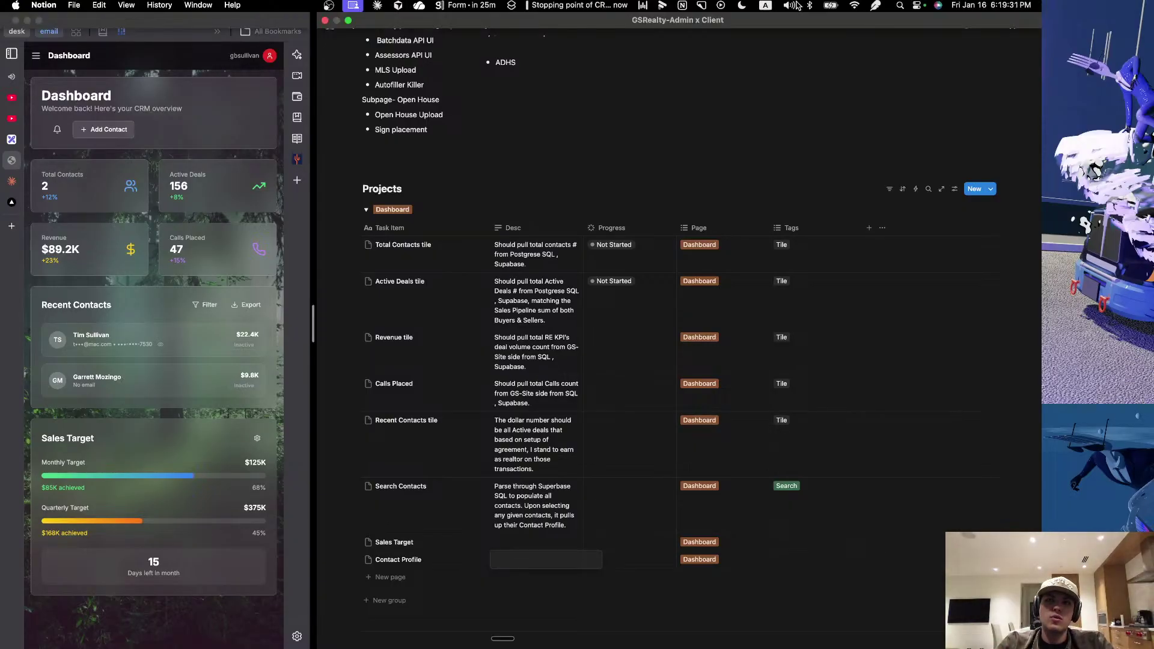
pyautogui.press('Escape')
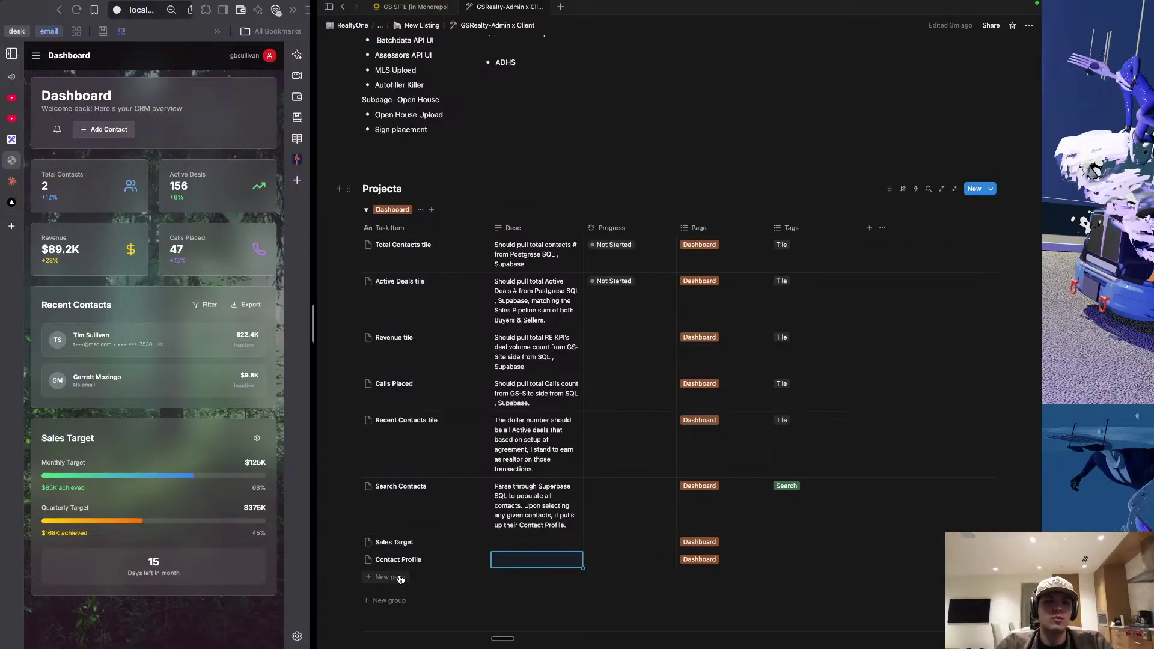
# Dictate Contact Profile's description: snapshot of properties and deals, contact info on top, Supabase notes section.
pyautogui.press('Escape')
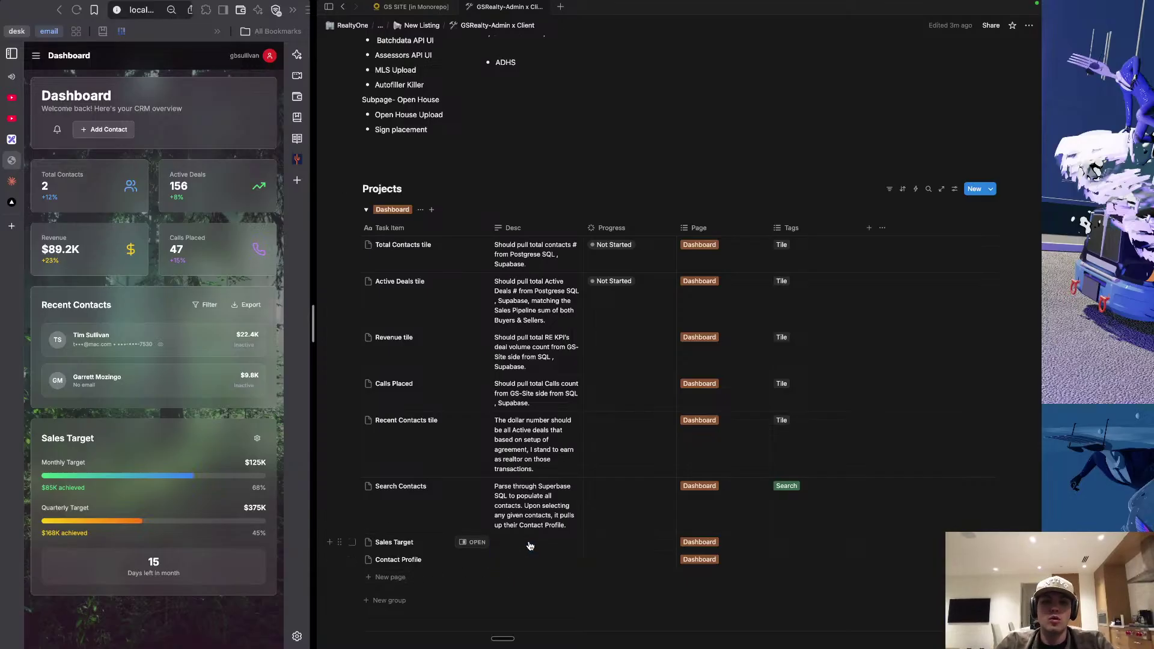
pyautogui.click(530, 544)
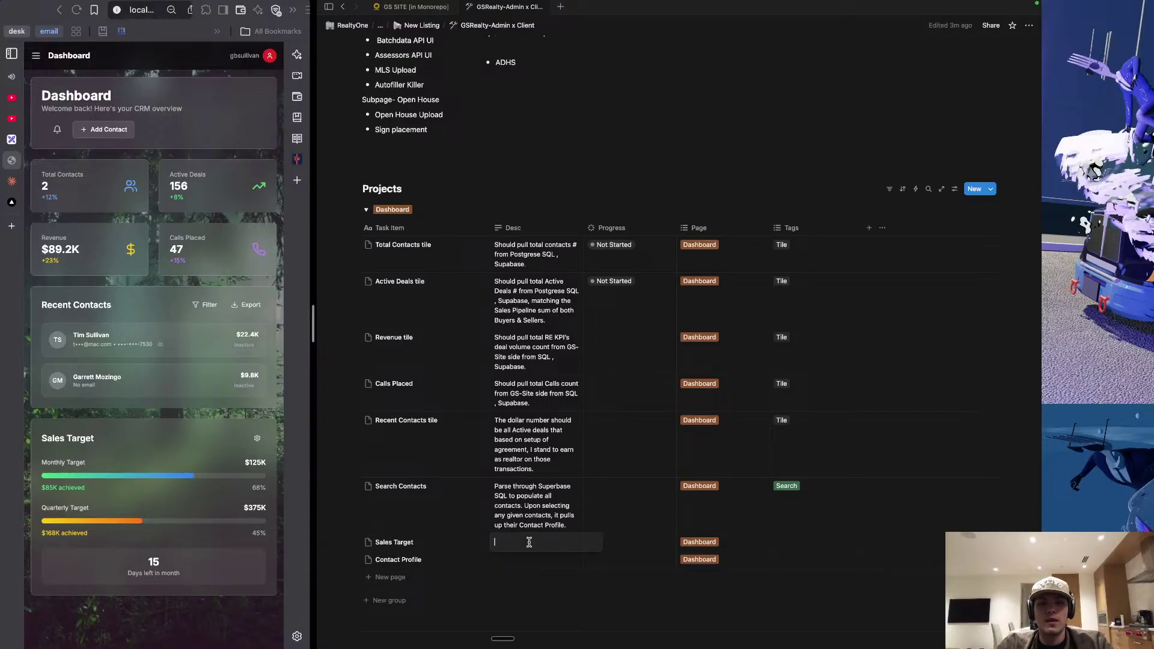
pyautogui.click(517, 562)
pyautogui.click(517, 562)
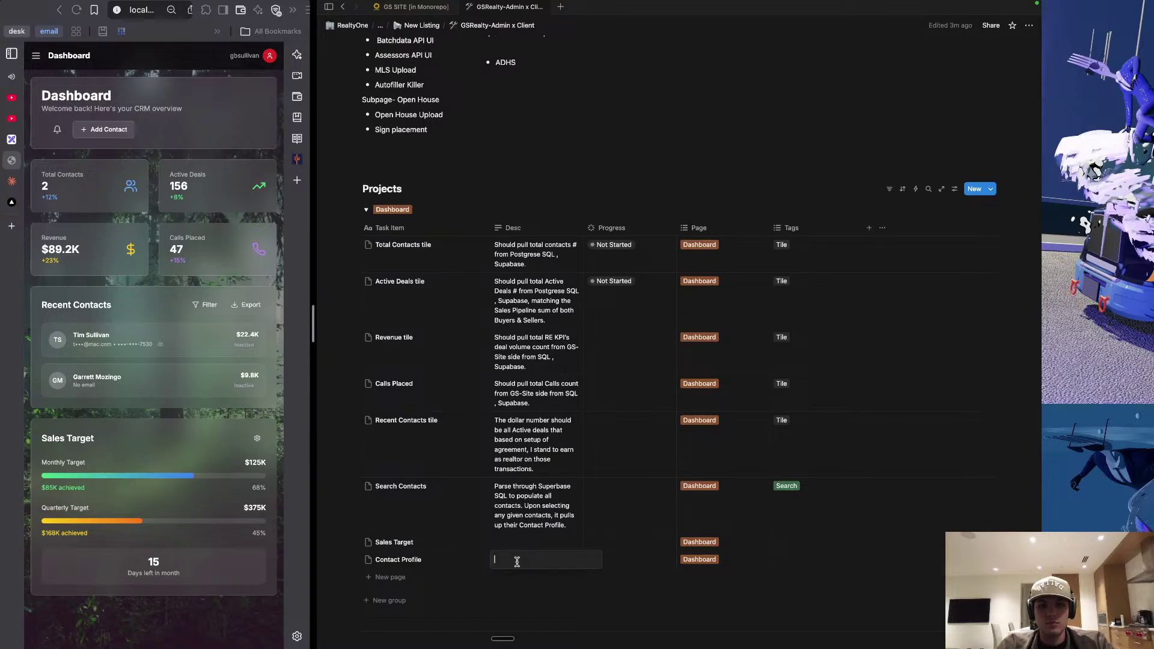
pyautogui.press('fn')
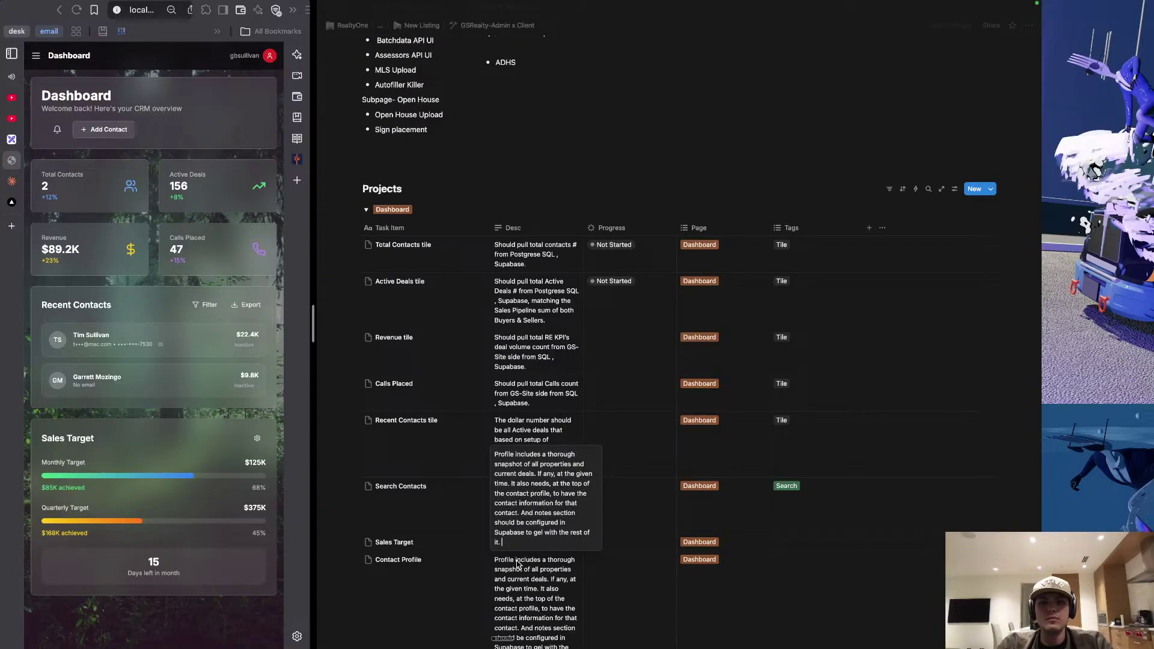
pyautogui.press('Escape')
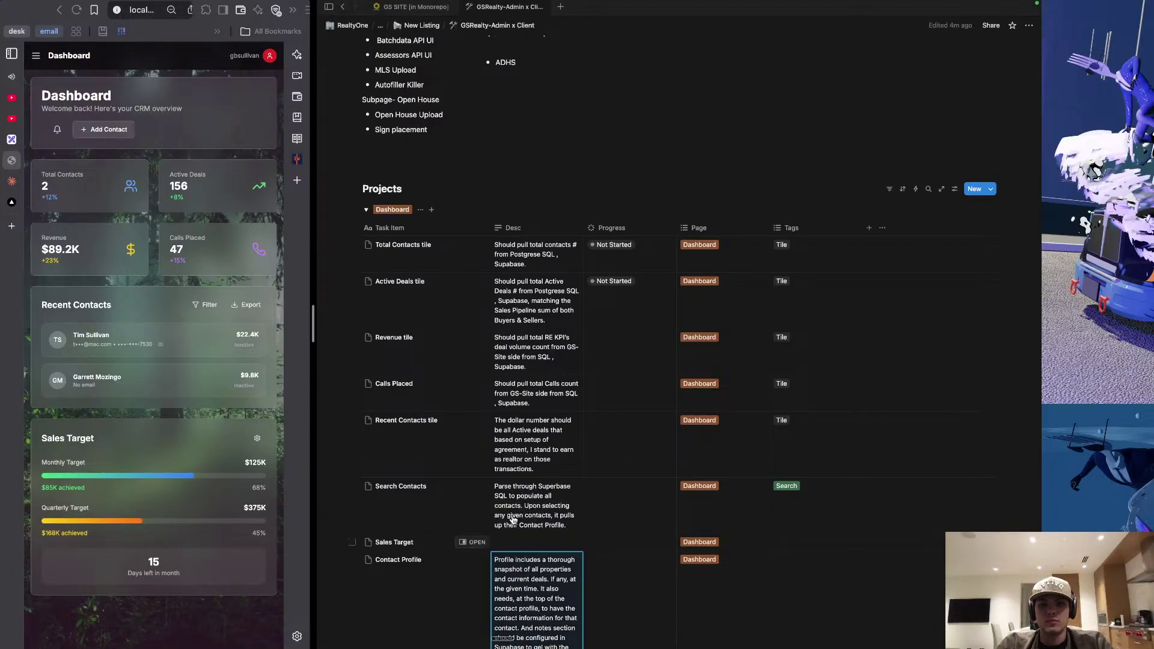
# Dictate Sales Target's description: reference the GS site so goals, metrics and sales volume stay synced.
pyautogui.scroll(-2, 514, 522)
pyautogui.click(517, 490)
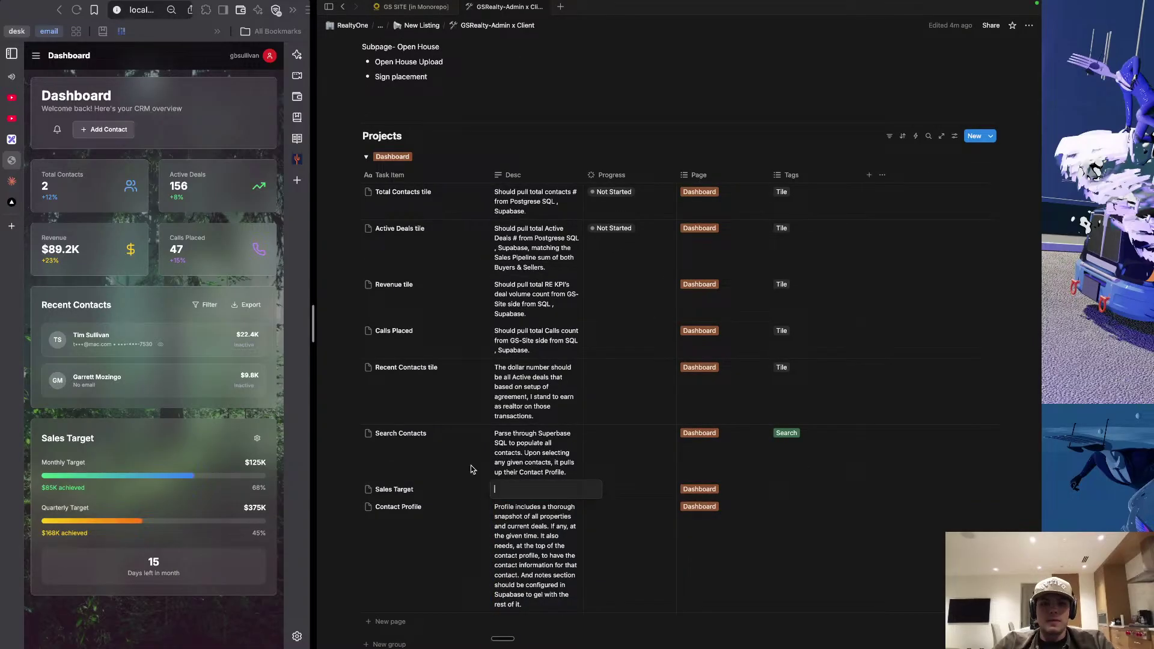
pyautogui.press('Escape')
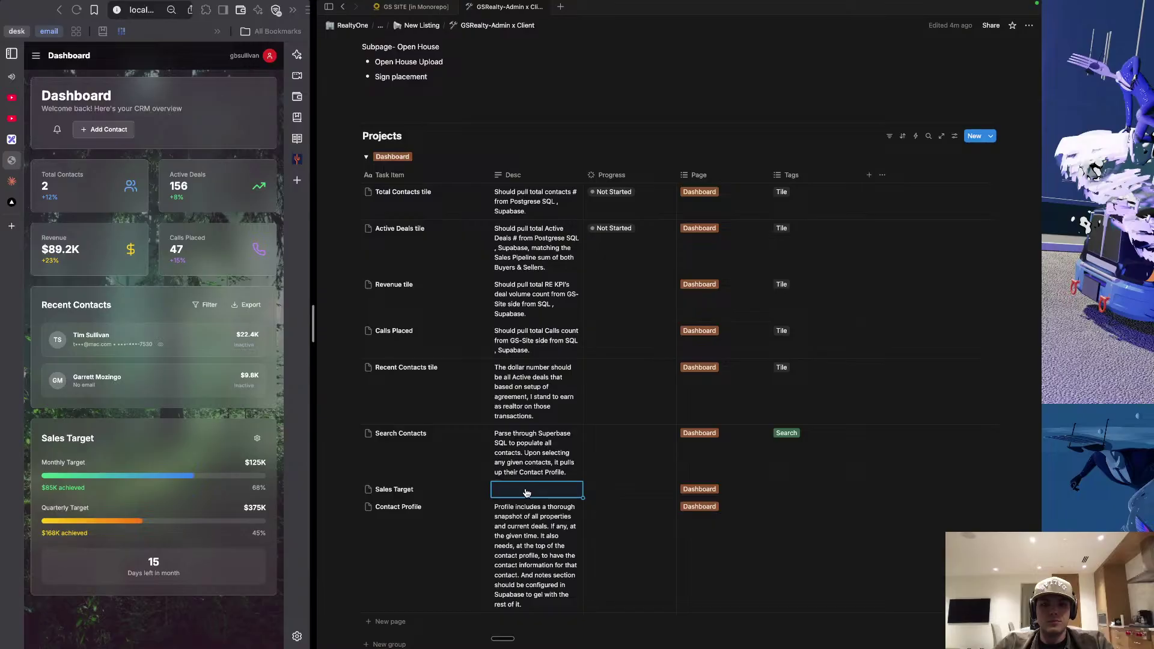
pyautogui.click(526, 490)
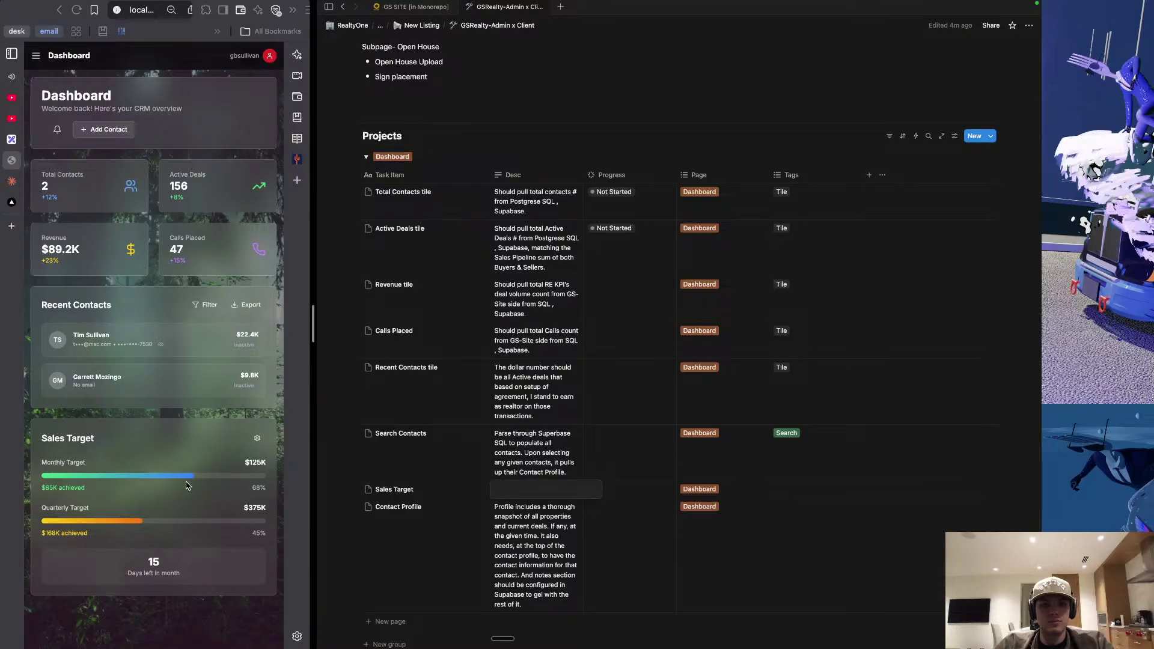
pyautogui.press('fn')
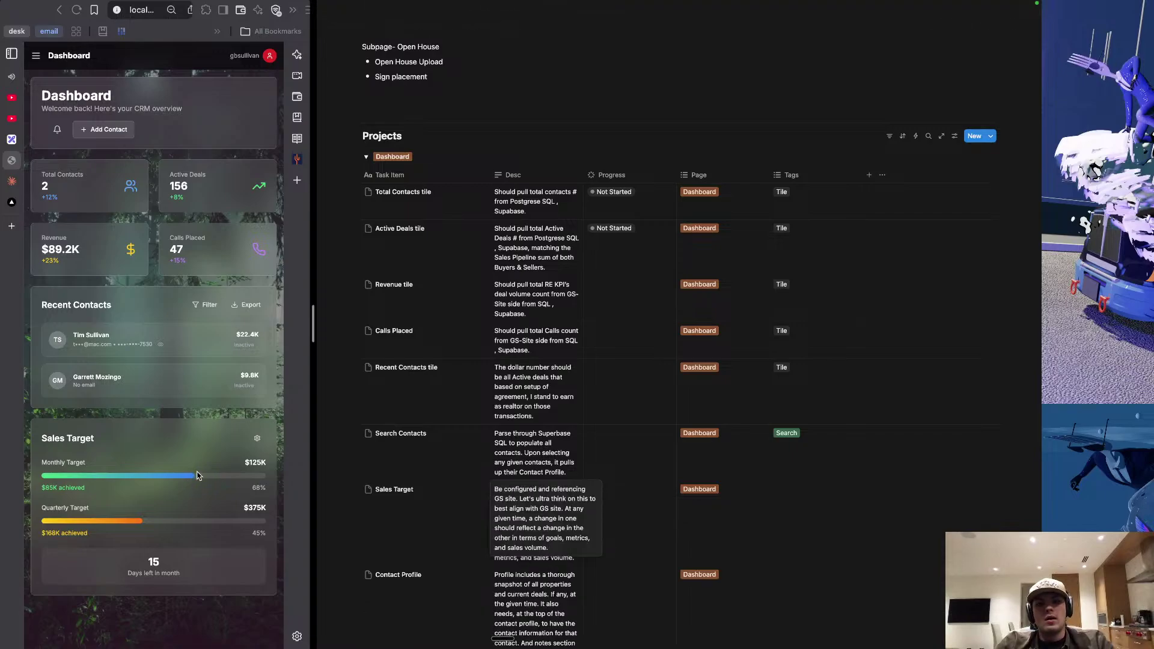
pyautogui.press('Escape')
pyautogui.scroll(-3, 457, 526)
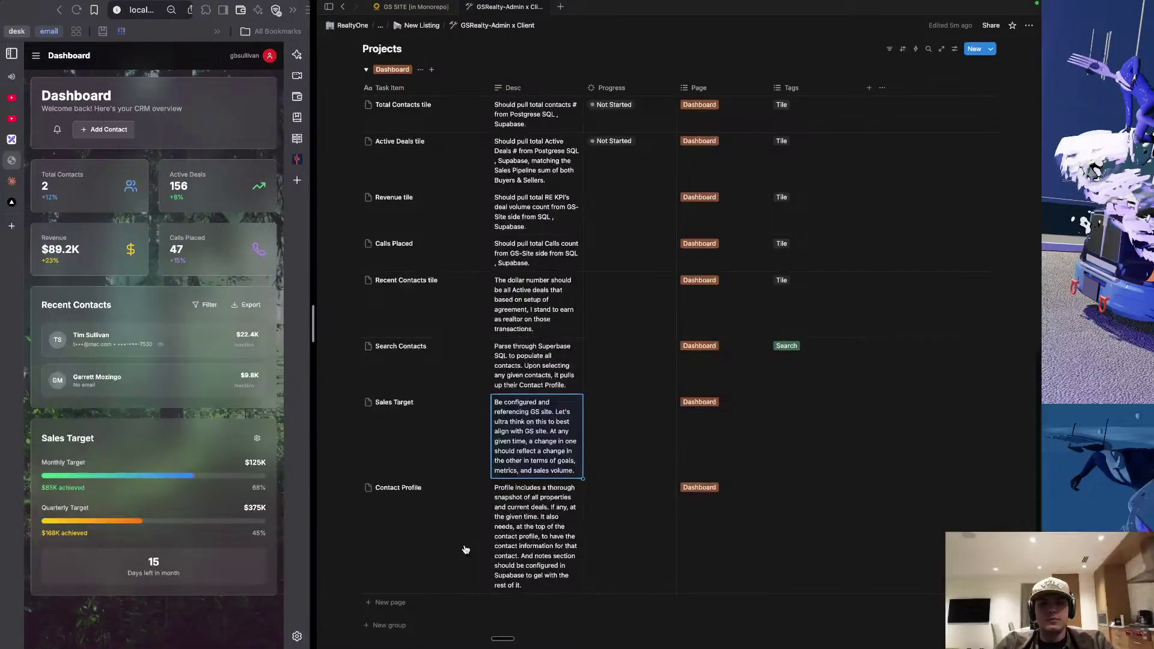
# Add a Dashboard row beneath Contact Profile titled 'Calls Placed', fixing a typo.
pyautogui.scroll(-2, 457, 544)
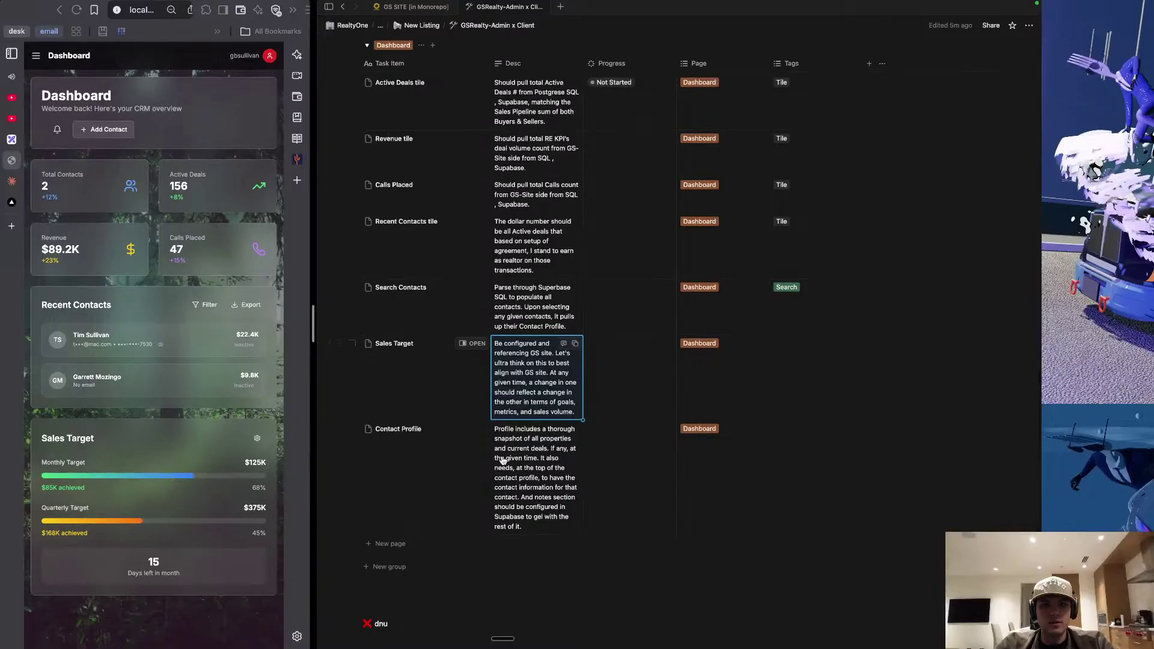
pyautogui.click(448, 542)
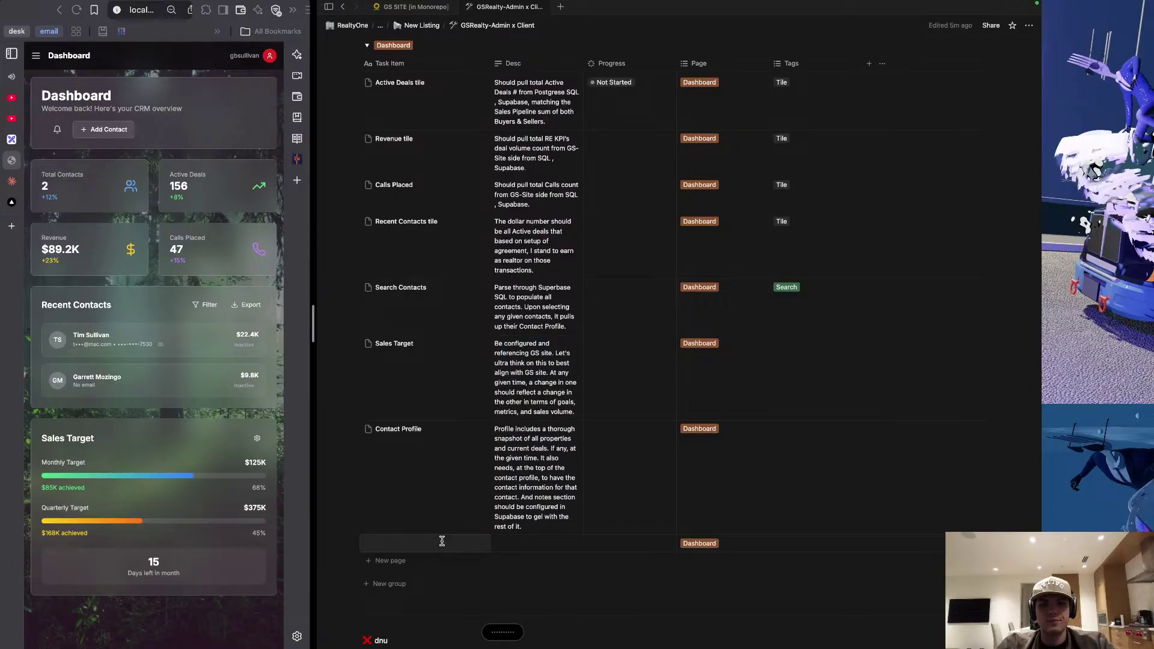
pyautogui.write('Cak')
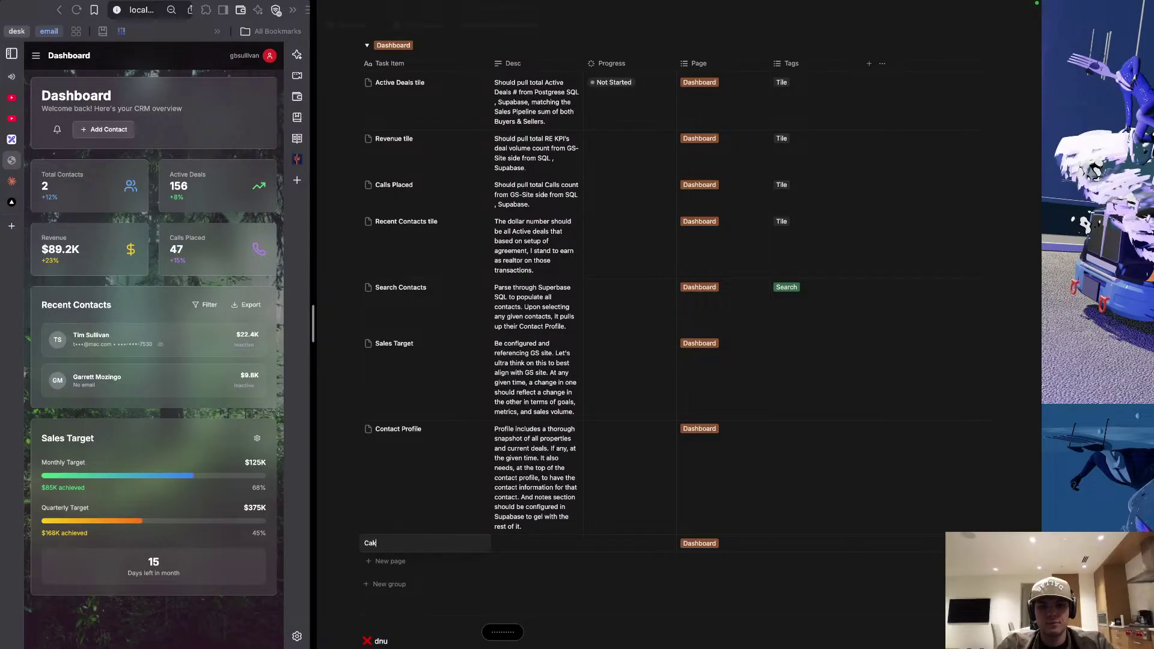
pyautogui.press('BackSpace')
pyautogui.write('ll')
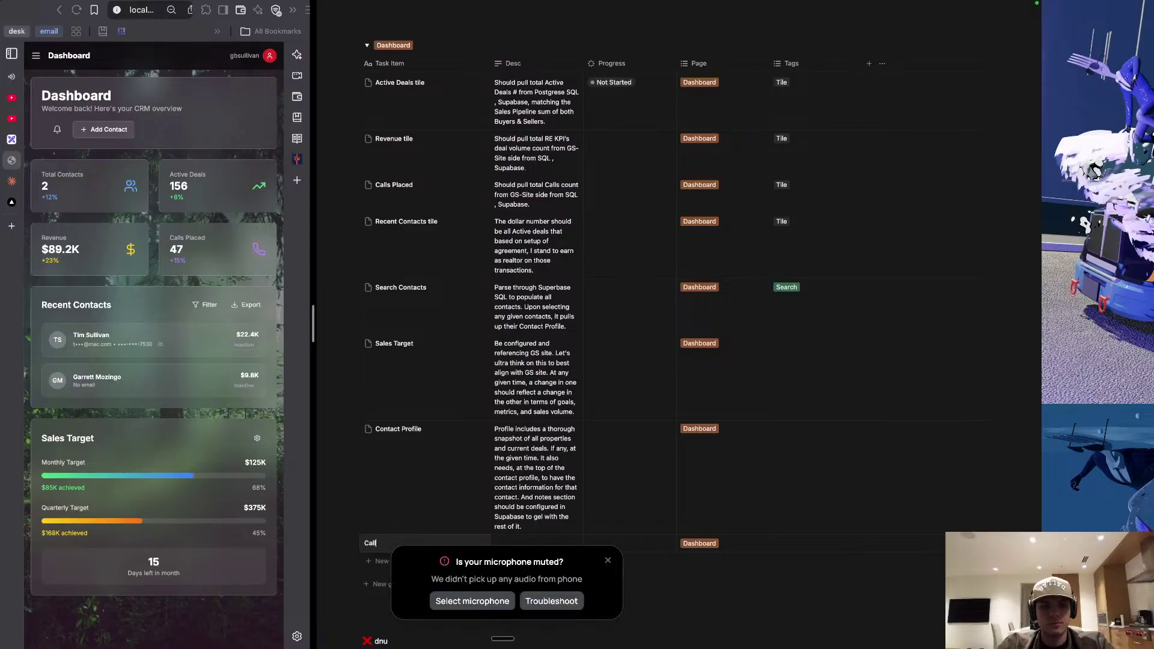
pyautogui.write('s Placed')
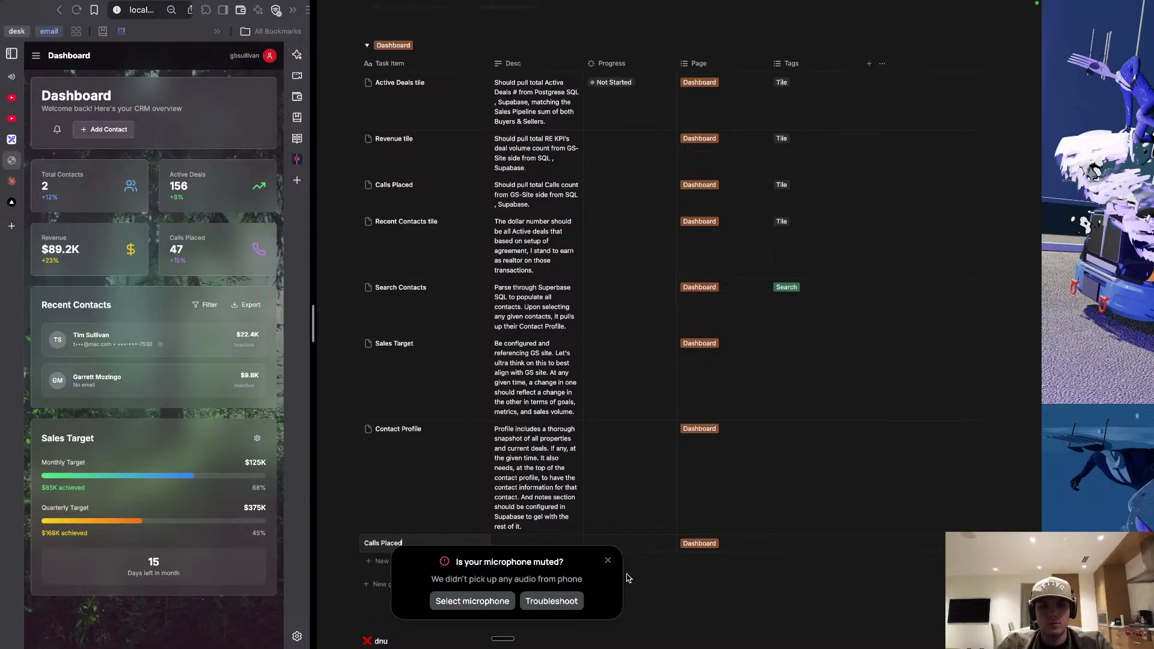
# Dictate Calls Placed's description: link to the GS-Site back end so its tile shows calls made.
pyautogui.press('Escape')
pyautogui.click(608, 560)
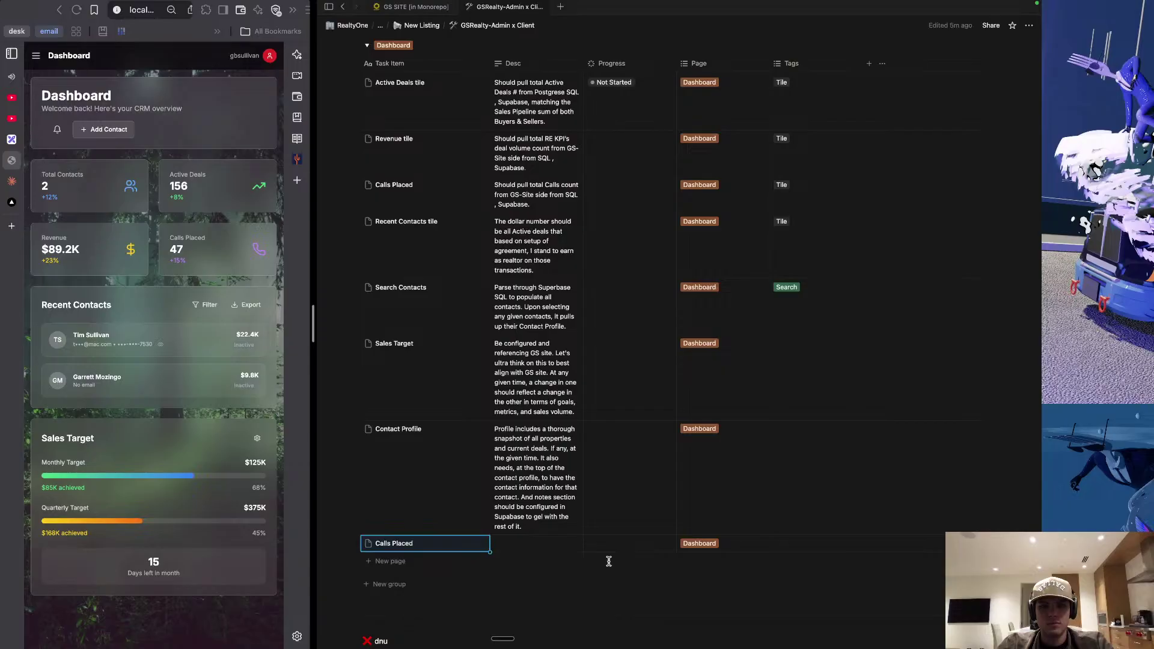
pyautogui.click(546, 543)
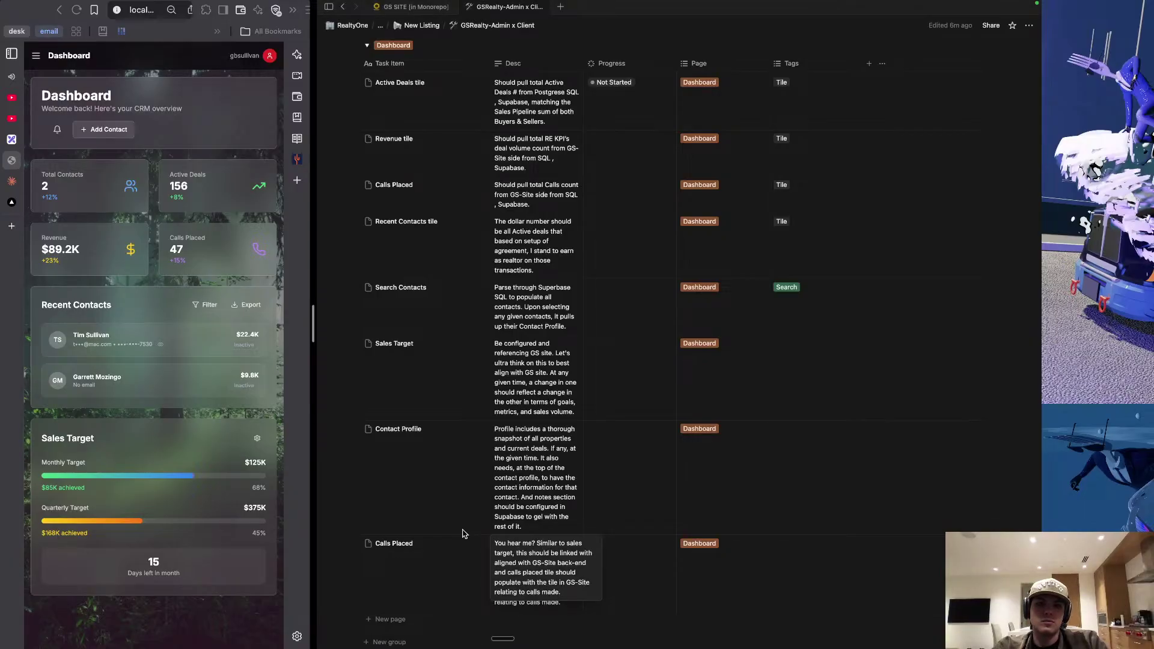
pyautogui.press('Escape')
pyautogui.scroll(-2, 468, 547)
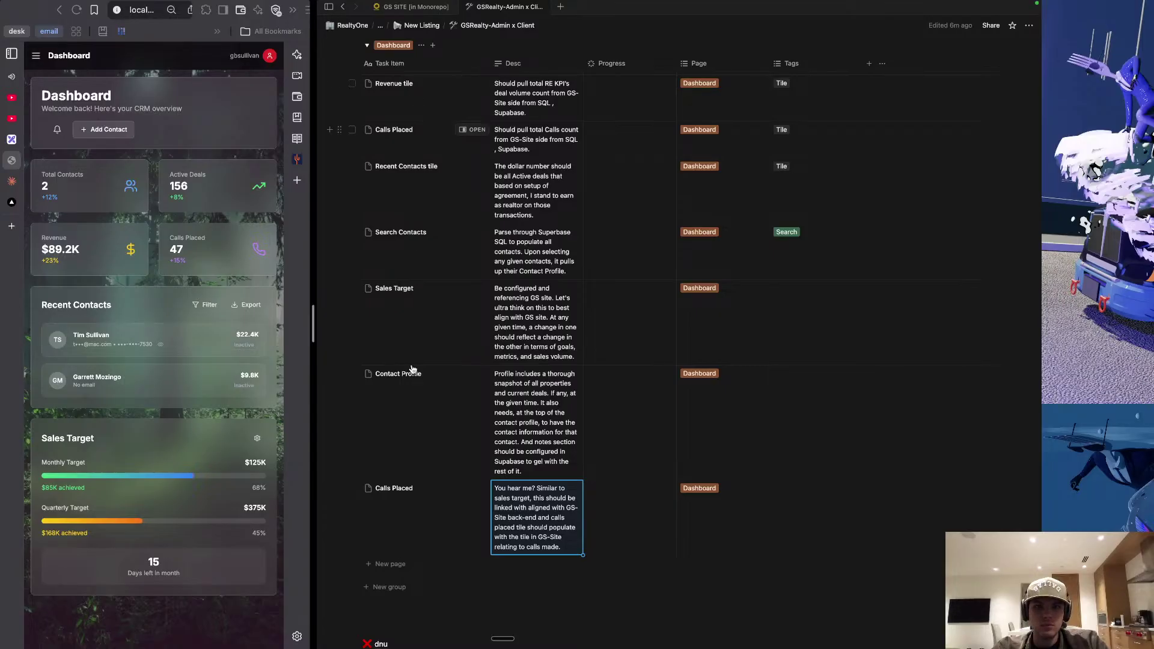
# Add a new Dashboard row titled 'Active Deals' below Calls Placed, fixing the typo.
pyautogui.click(407, 563)
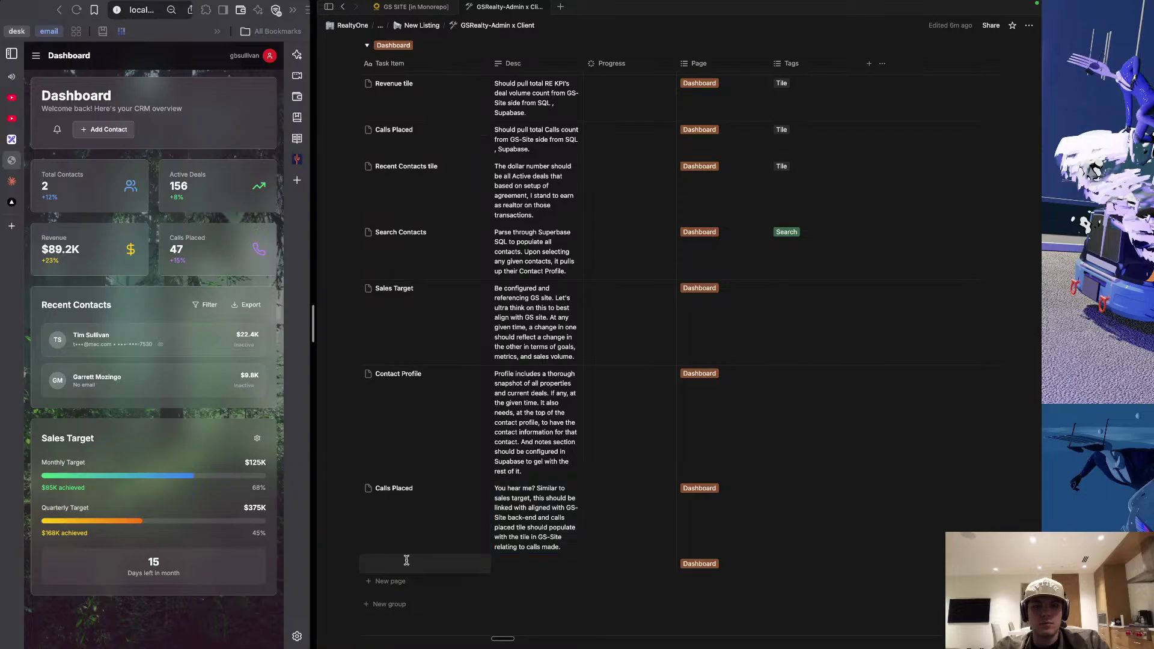
pyautogui.write('Ad')
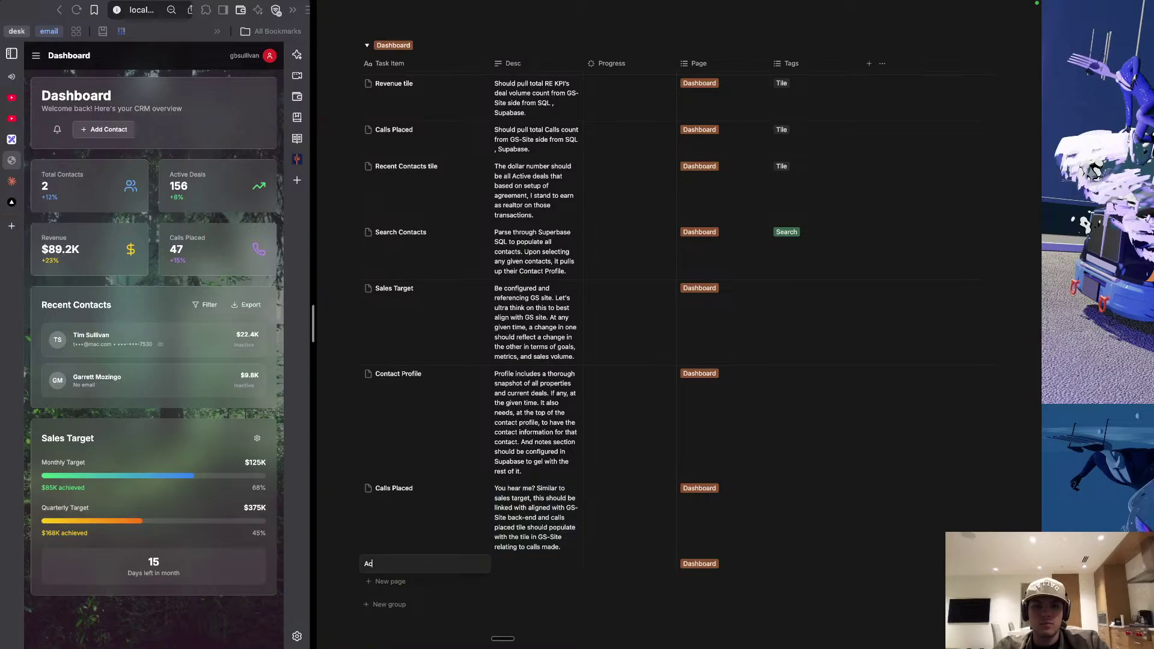
pyautogui.write('tive Dewa')
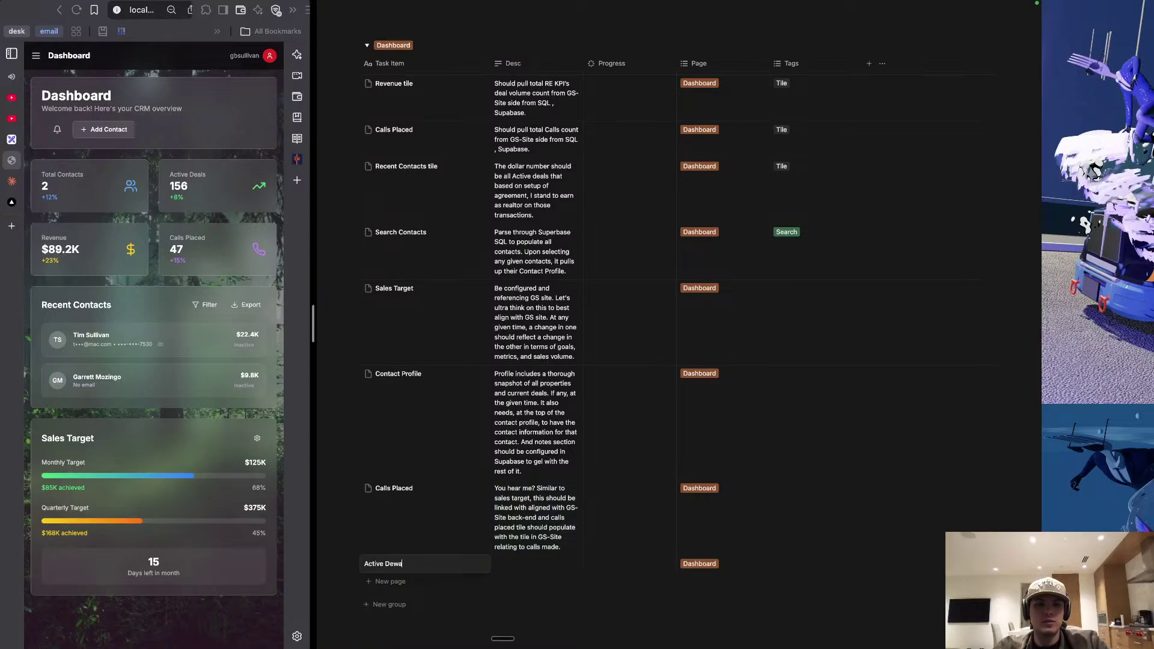
pyautogui.press('BackSpace')
pyautogui.press('BackSpace')
pyautogui.write('als')
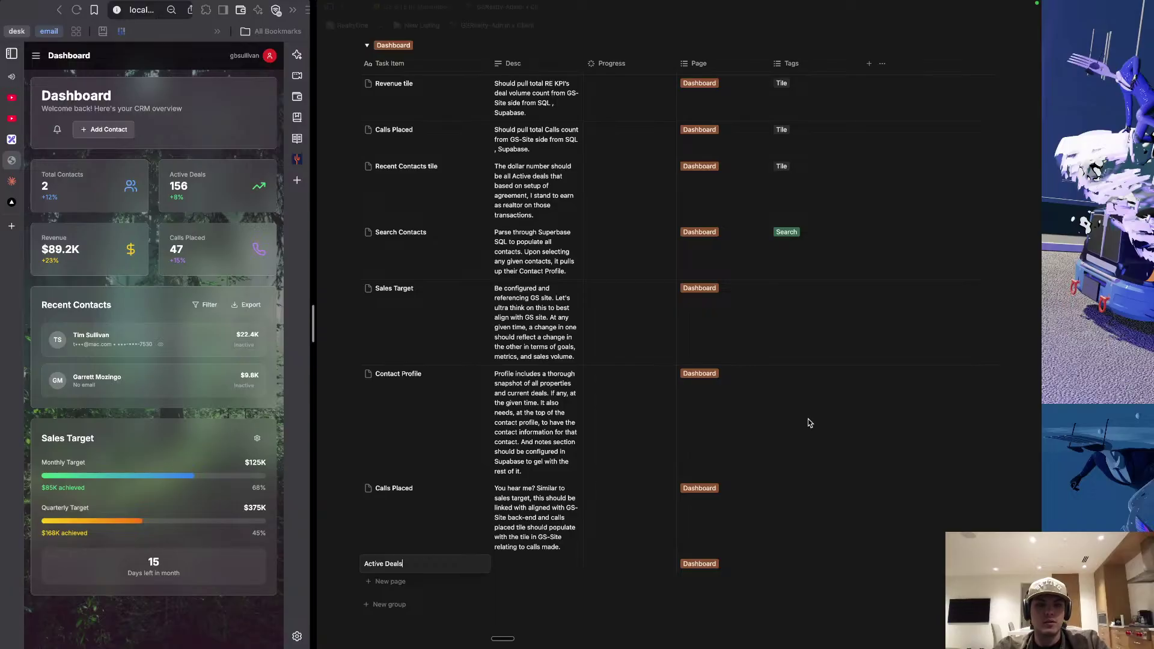
pyautogui.click(31, 62)
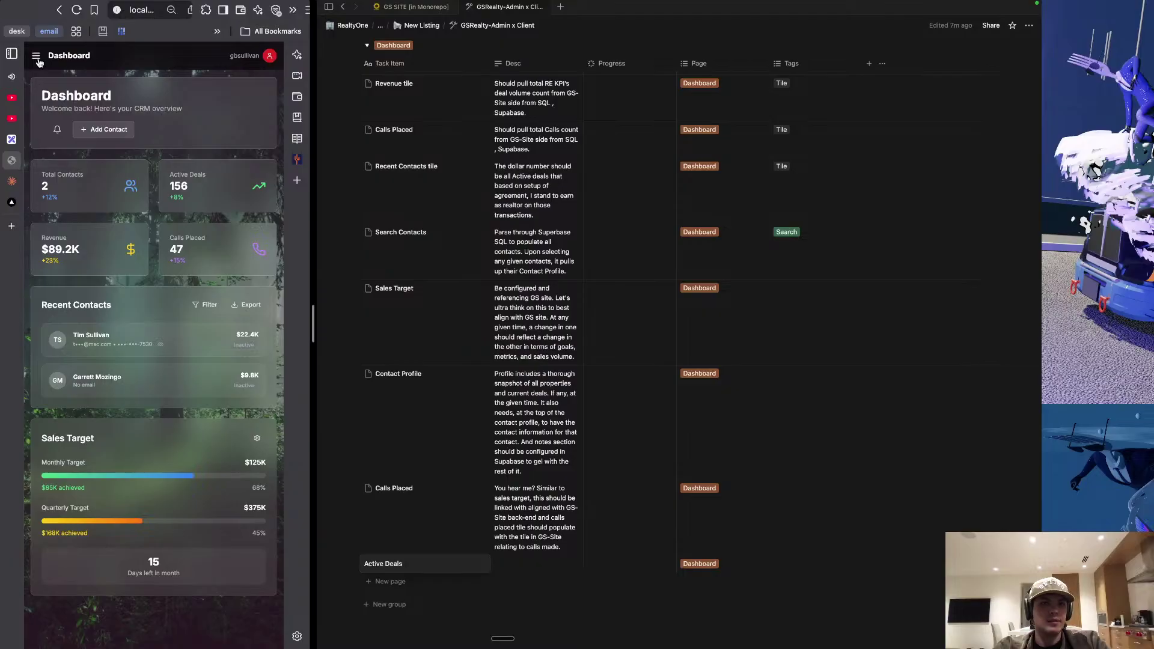
pyautogui.click(37, 57)
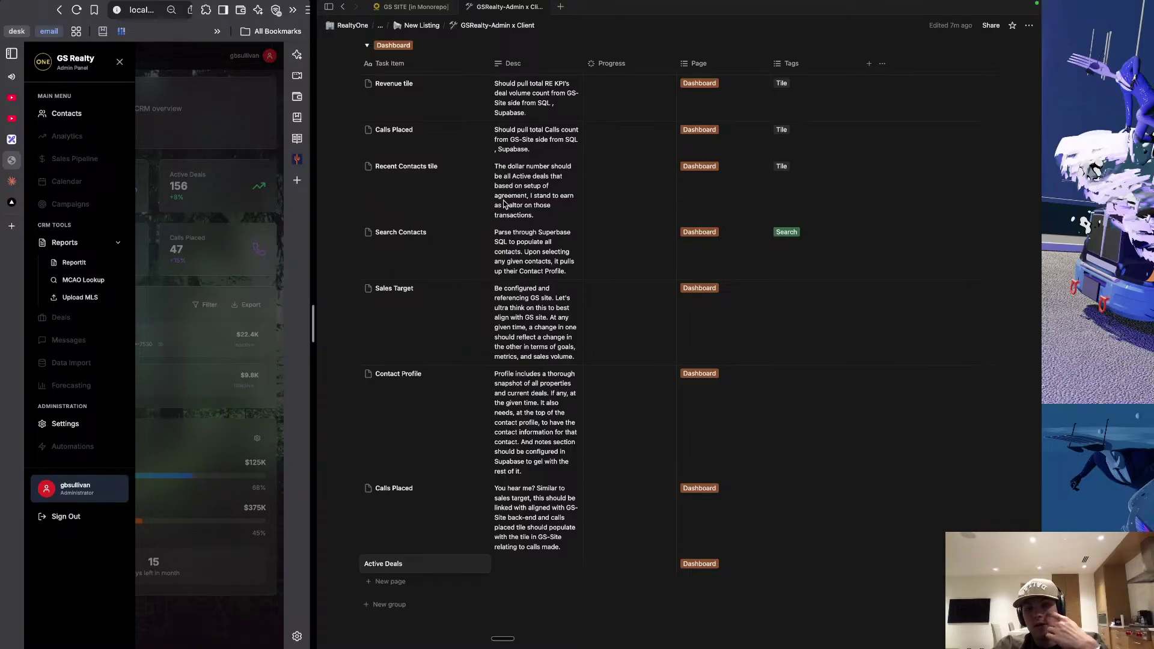
pyautogui.click(120, 62)
# Confirm the 'Active Deals' title and exit its cell.
pyautogui.click(466, 572)
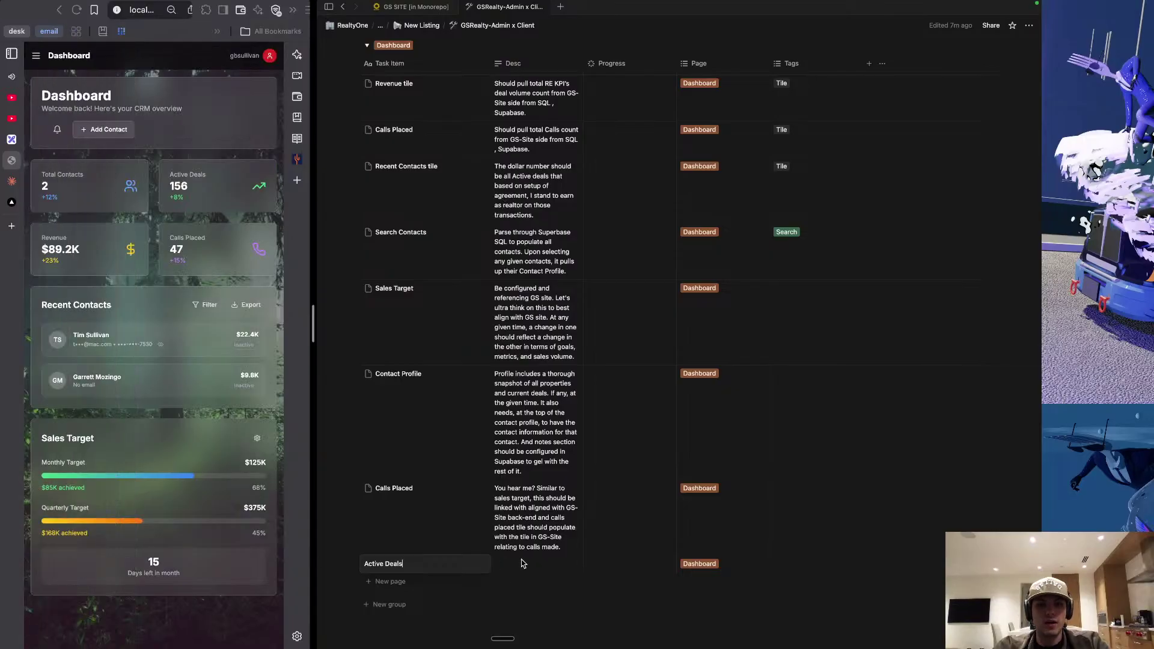
pyautogui.press('Escape')
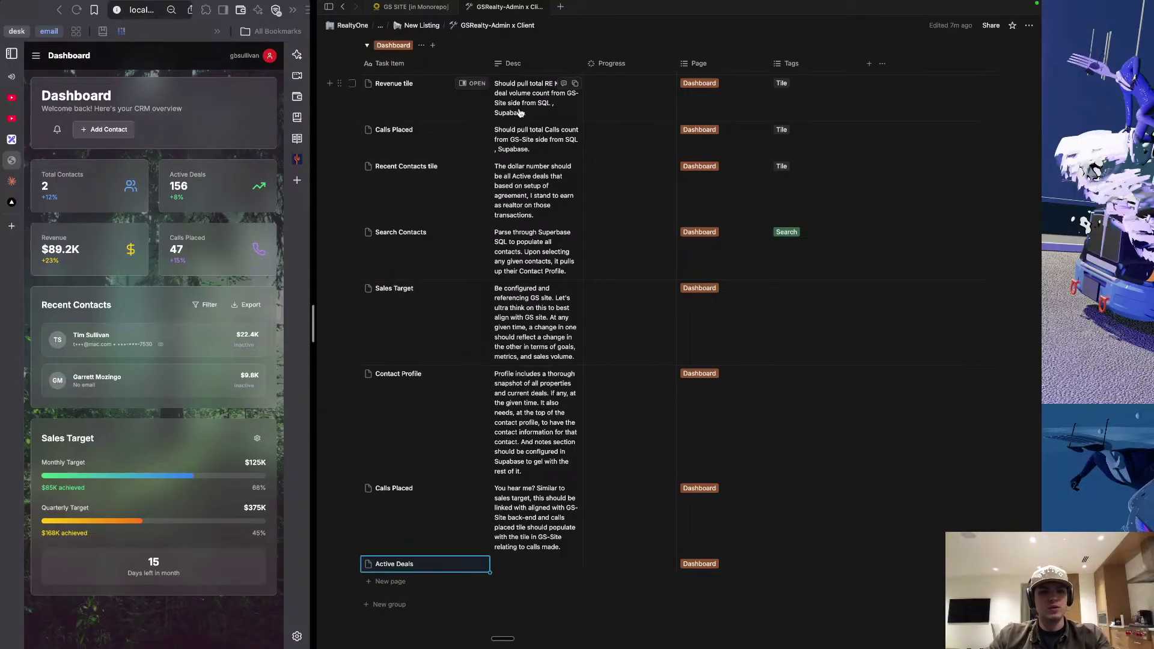
pyautogui.press('XF86MonBrightnessUp')
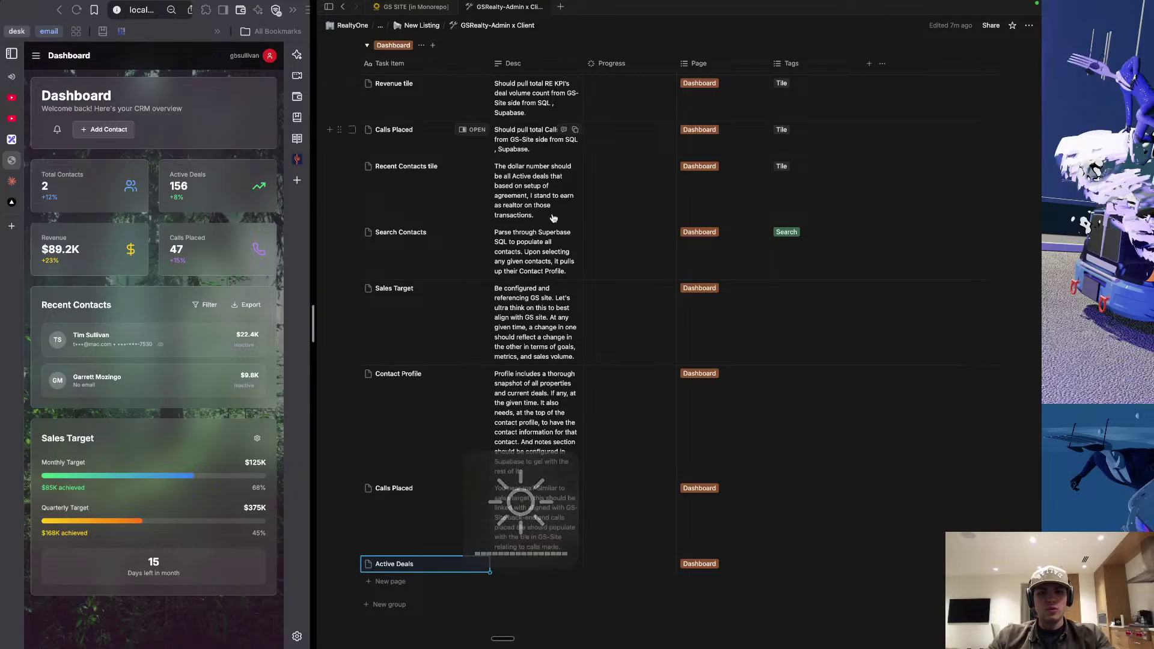
# Dictate the Active Deals description: sum buyers' and sellers' deals past Contract Signed in GS Realty's deals tab.
pyautogui.click(520, 563)
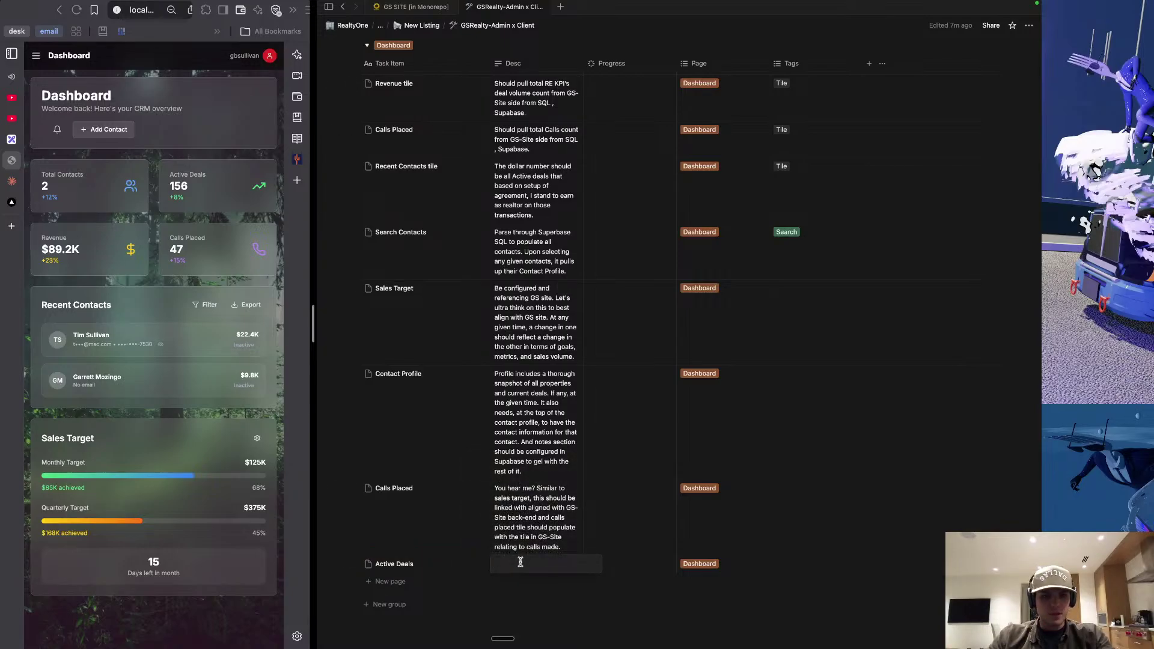
pyautogui.scroll(1, 144, 317)
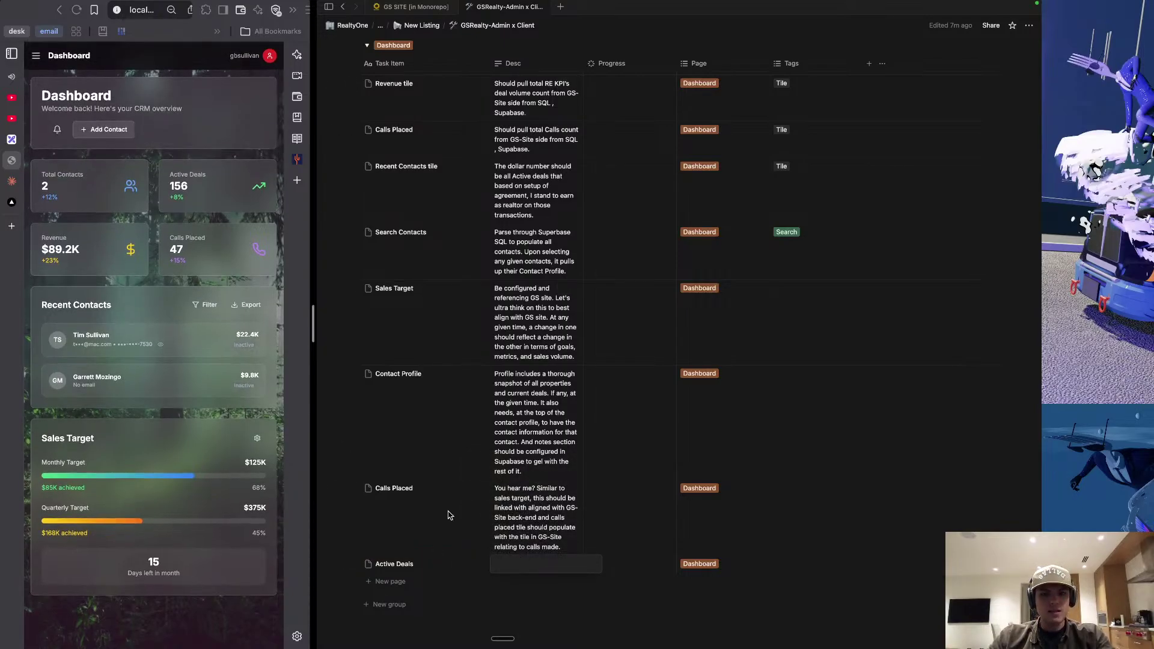
pyautogui.press('XF86MonBrightnessUp')
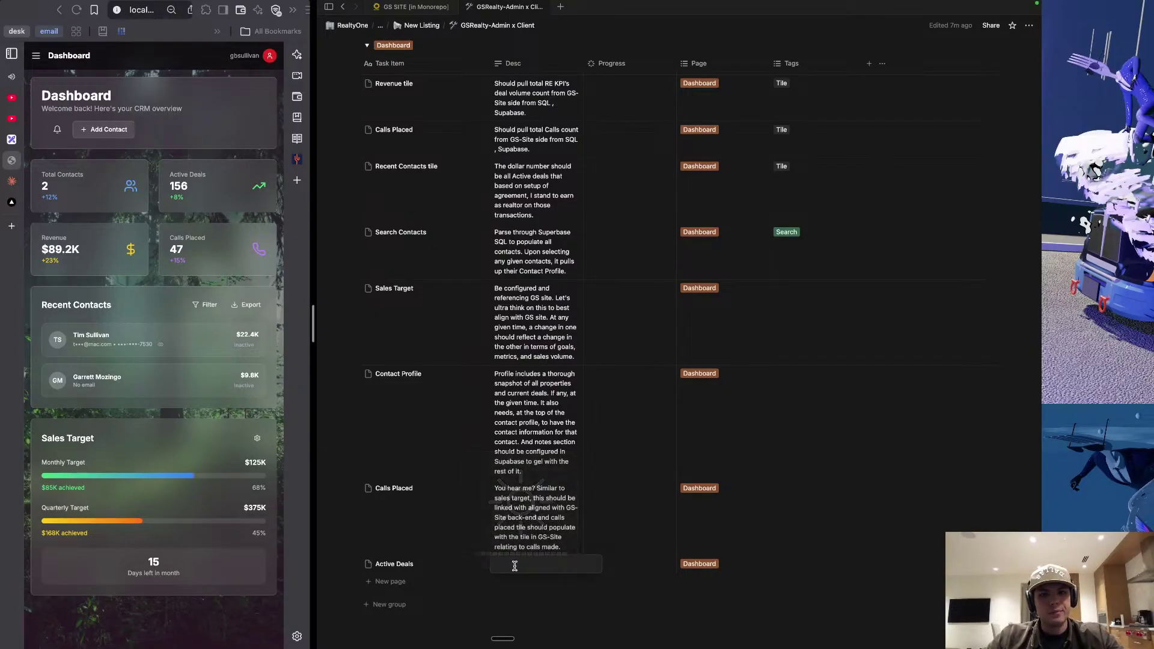
pyautogui.click(520, 567)
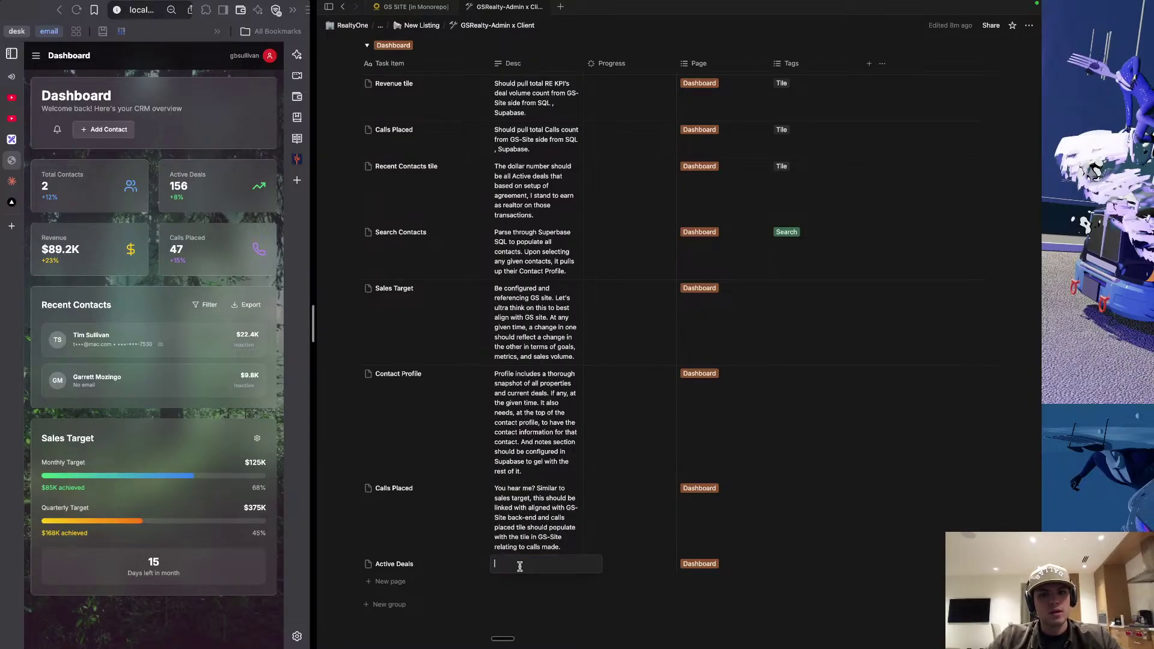
pyautogui.press('fn')
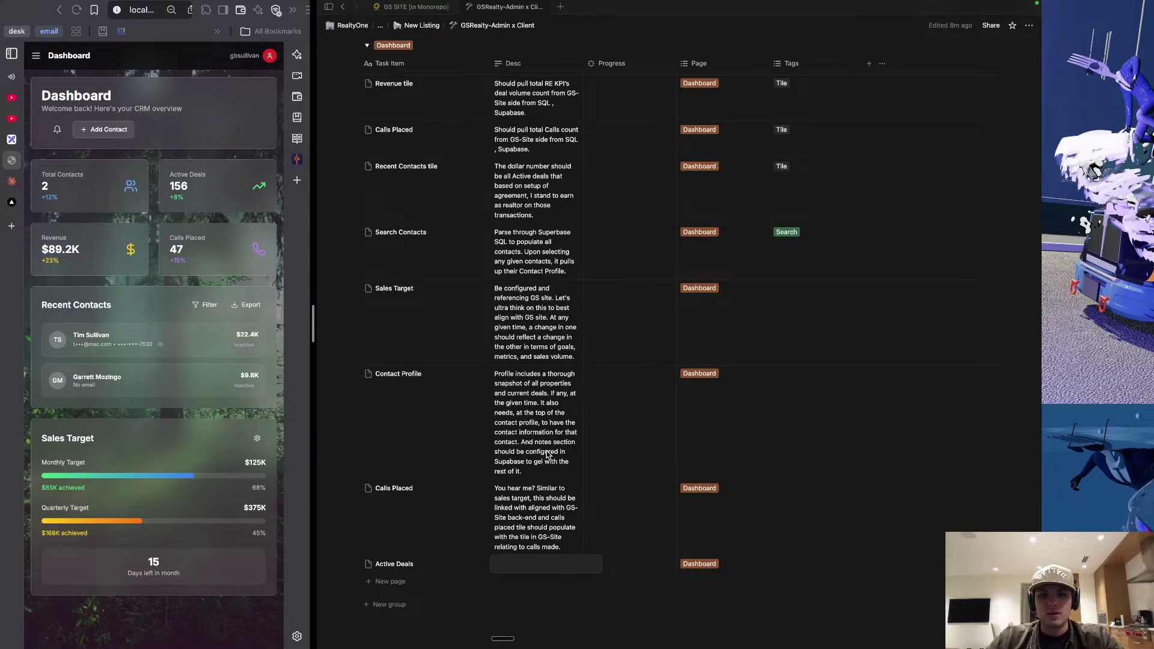
pyautogui.write('This needs to align with the deals tab of GS Realty and should be a sum of both the buyers and sellers for active deals. Anything beyond the Kanban tag of "Contract Signed."')
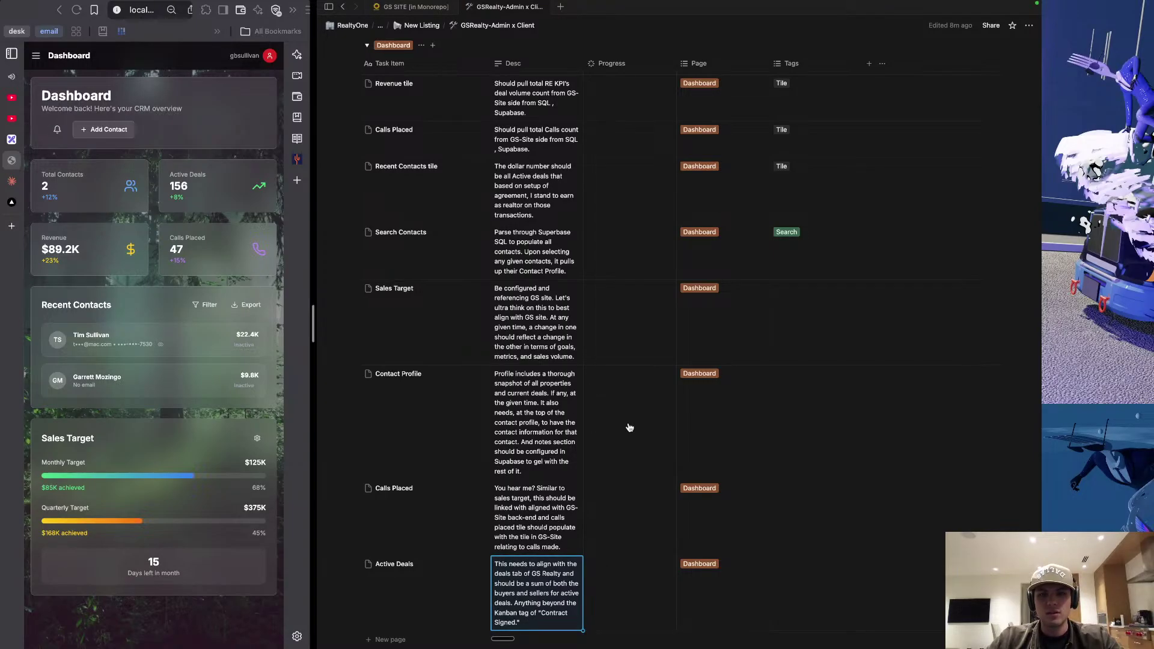
pyautogui.click(630, 427)
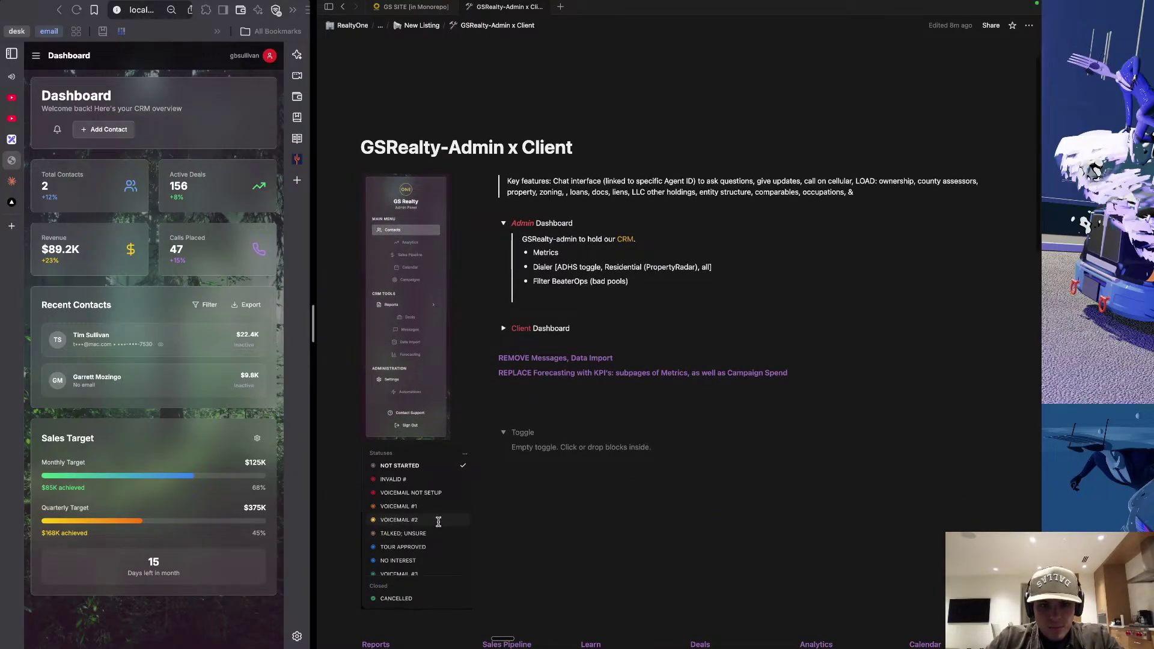
# Start retyping the stage name before Touring in the Sales Pipeline description.
pyautogui.scroll(-3, 439, 521)
pyautogui.scroll(-10, 517, 455)
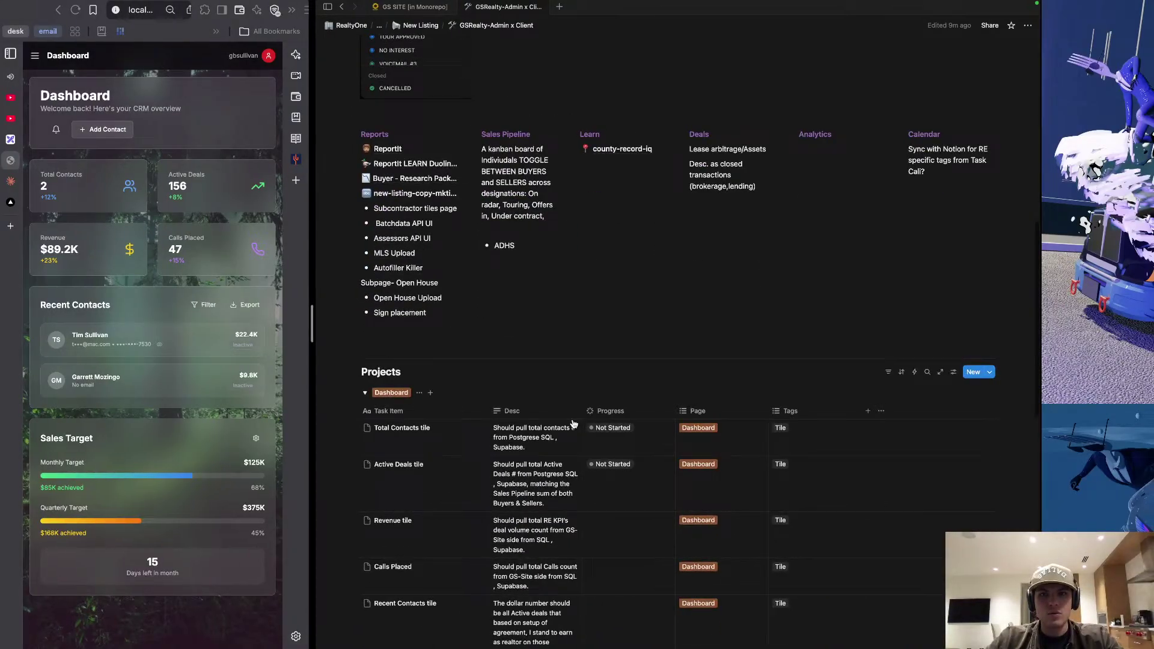
pyautogui.scroll(-10, 574, 424)
pyautogui.scroll(15, 574, 424)
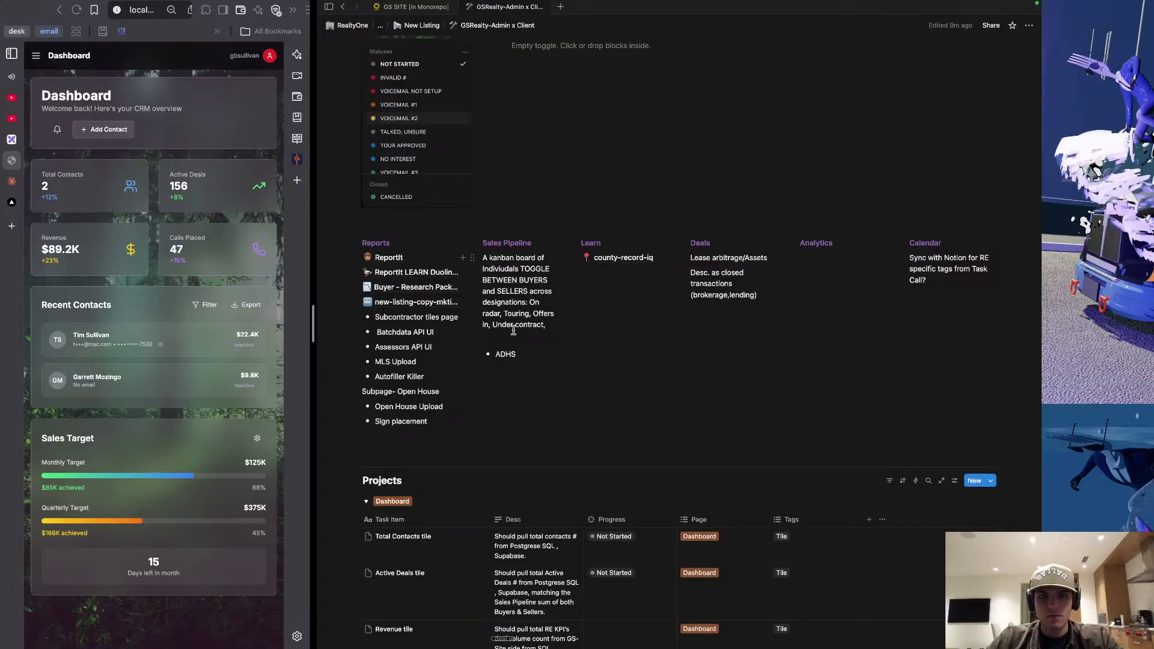
pyautogui.scroll(-10, 524, 339)
pyautogui.scroll(12, 529, 344)
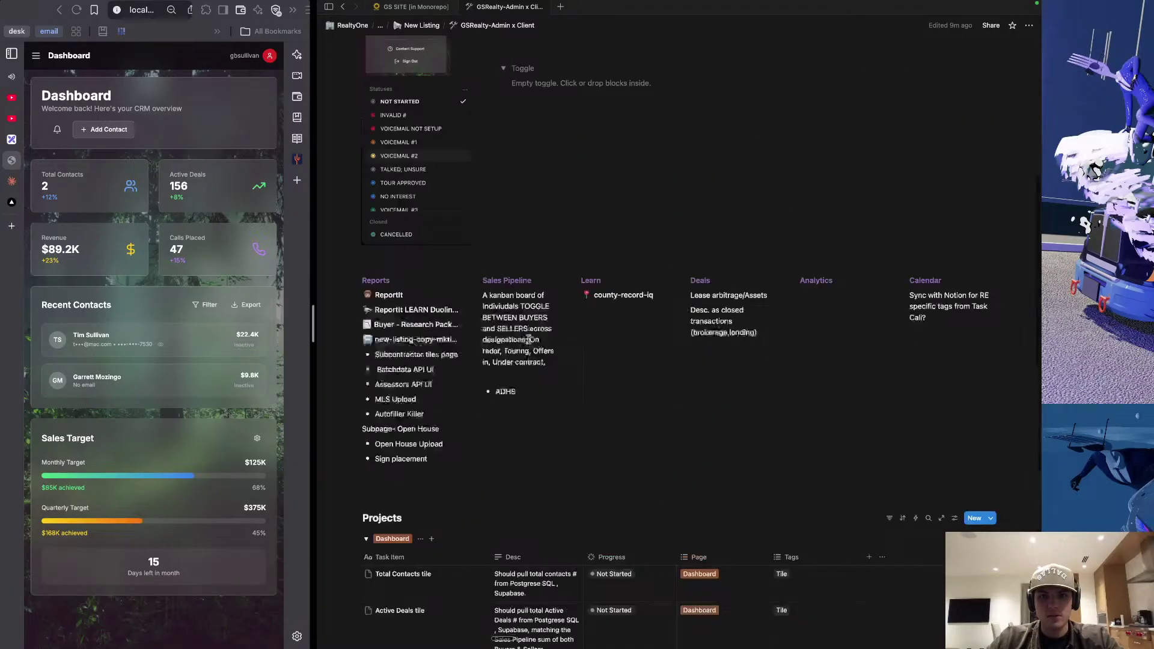
pyautogui.scroll(-1, 528, 385)
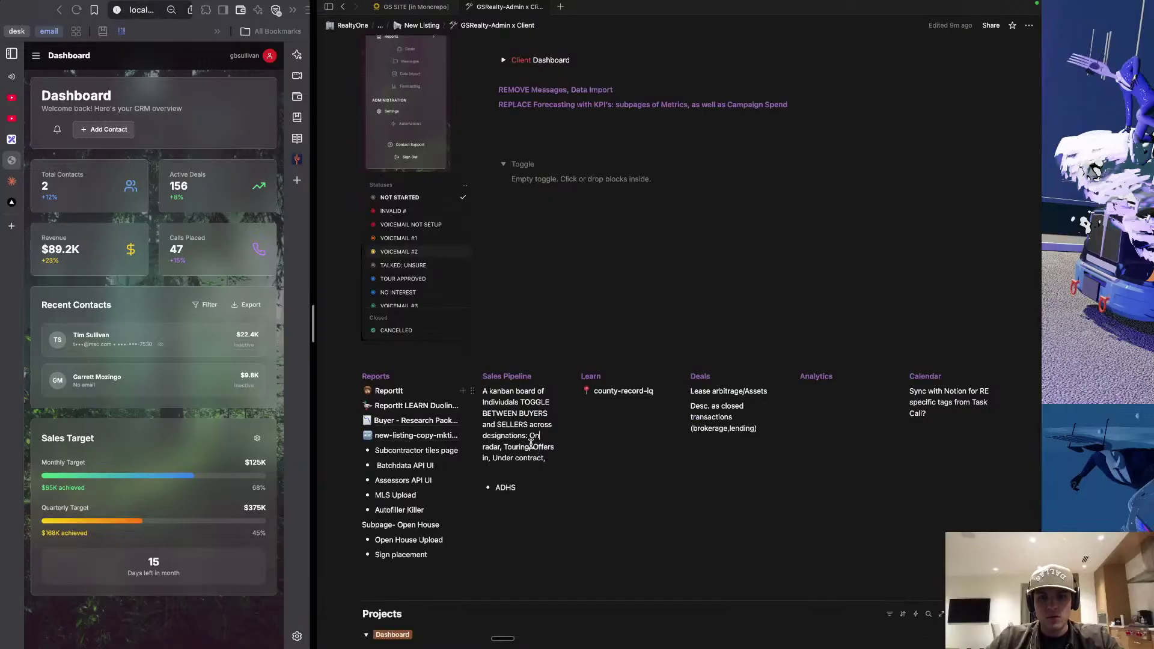
pyautogui.click(504, 447)
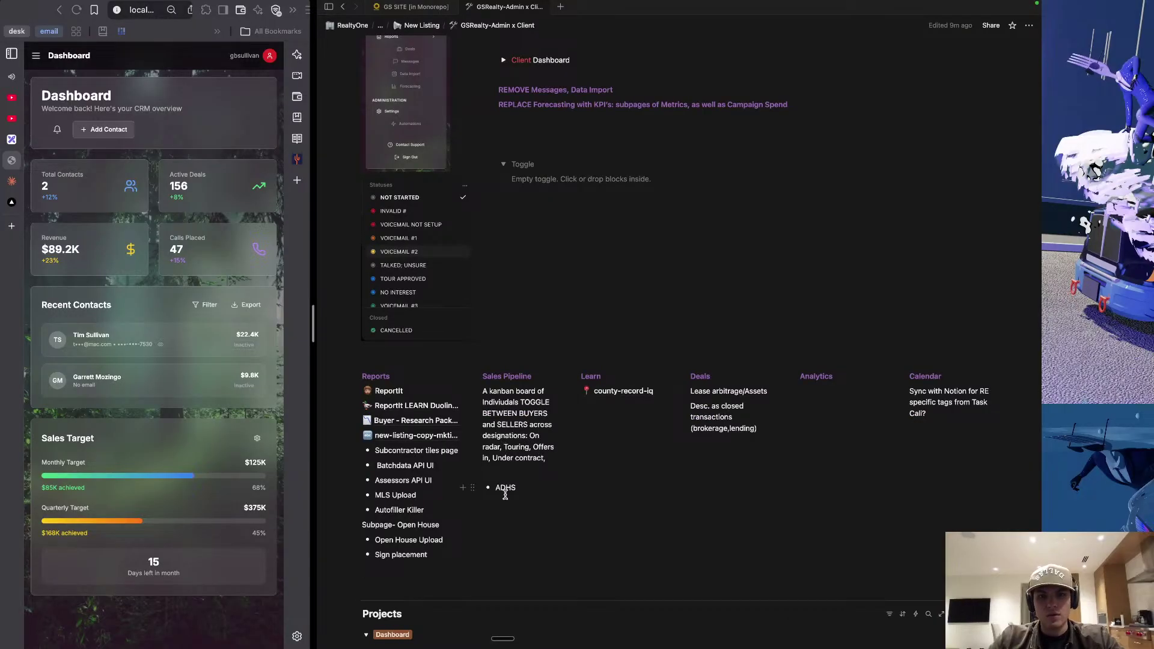
pyautogui.write('Contrat')
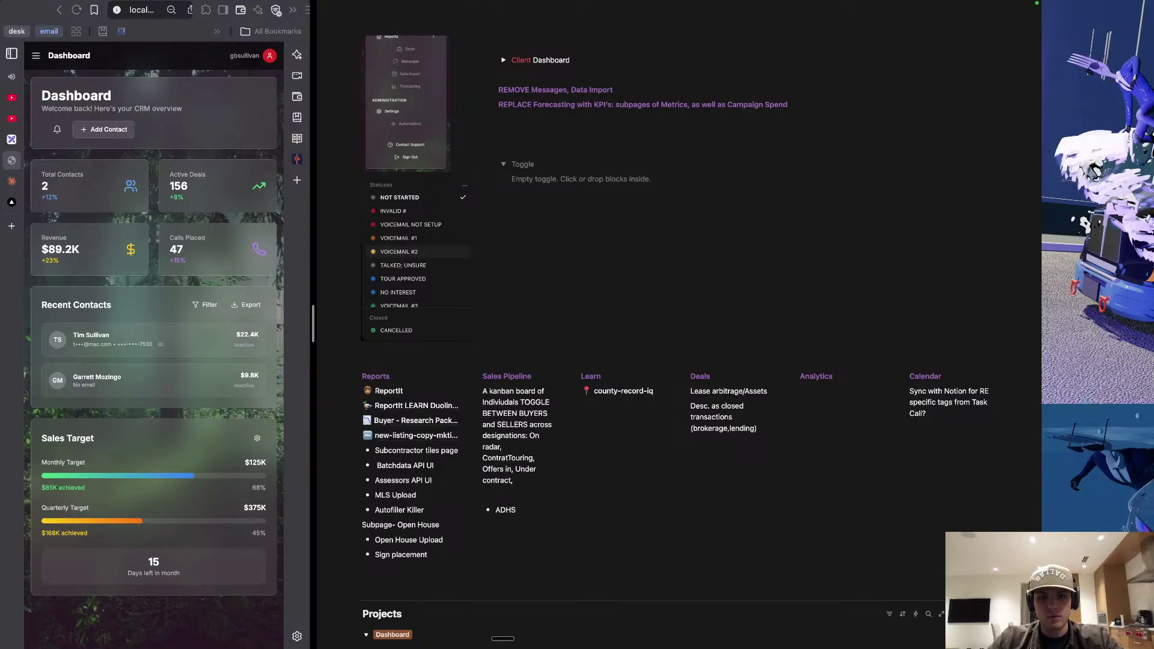
pyautogui.hotkey('ctrl', 'Up')
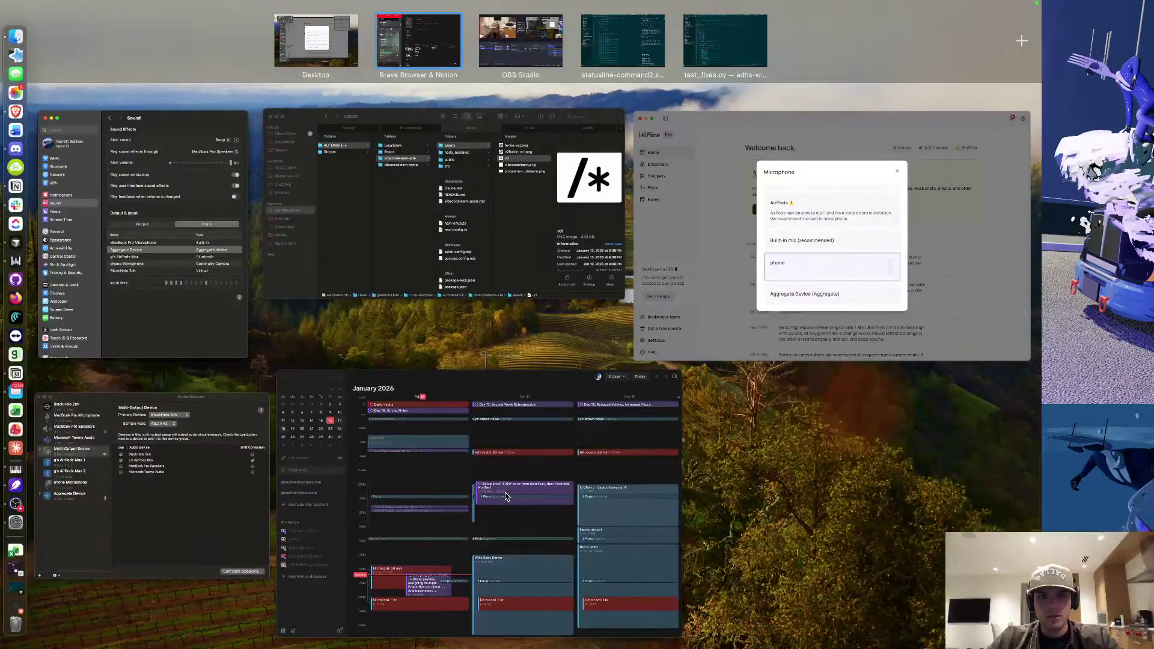
pyautogui.click(429, 29)
pyautogui.scroll(-10, 545, 394)
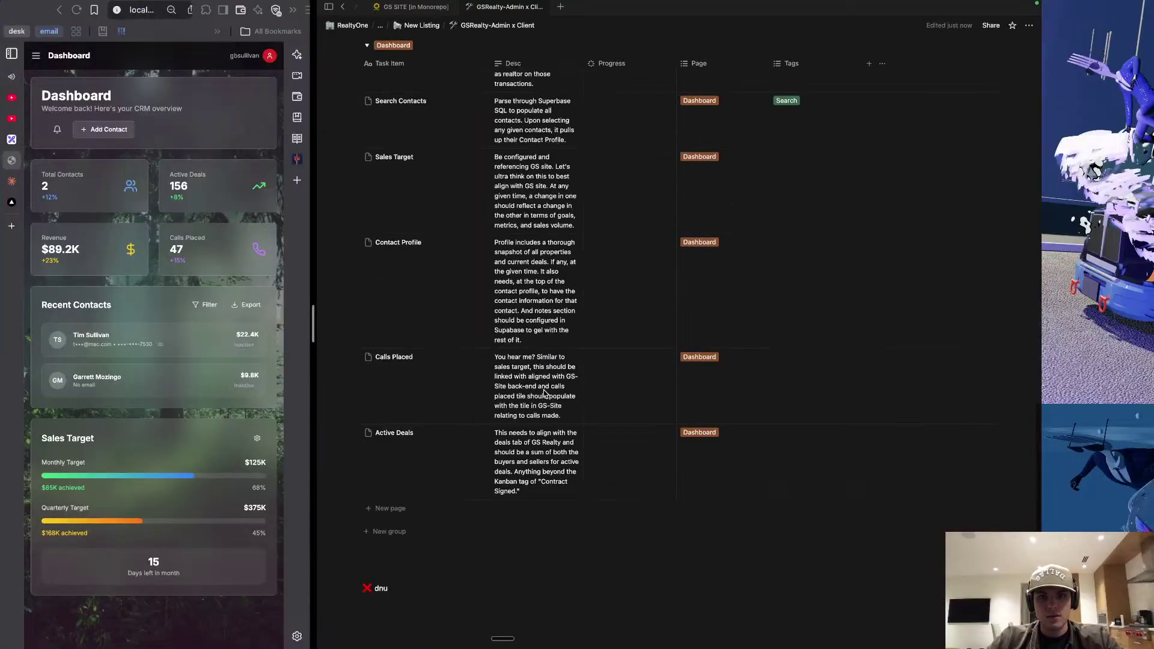
pyautogui.scroll(10, 546, 394)
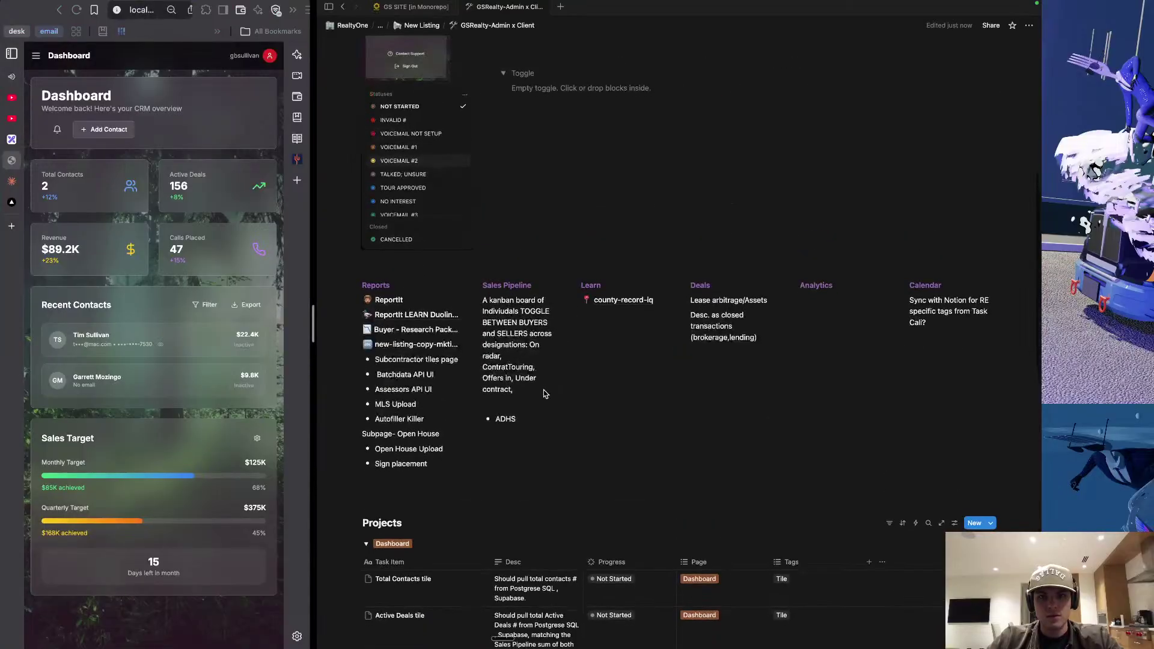
# Rename the stage to 'Official Representation', removing the leftover 'Signed' and stray letter.
pyautogui.click(506, 366)
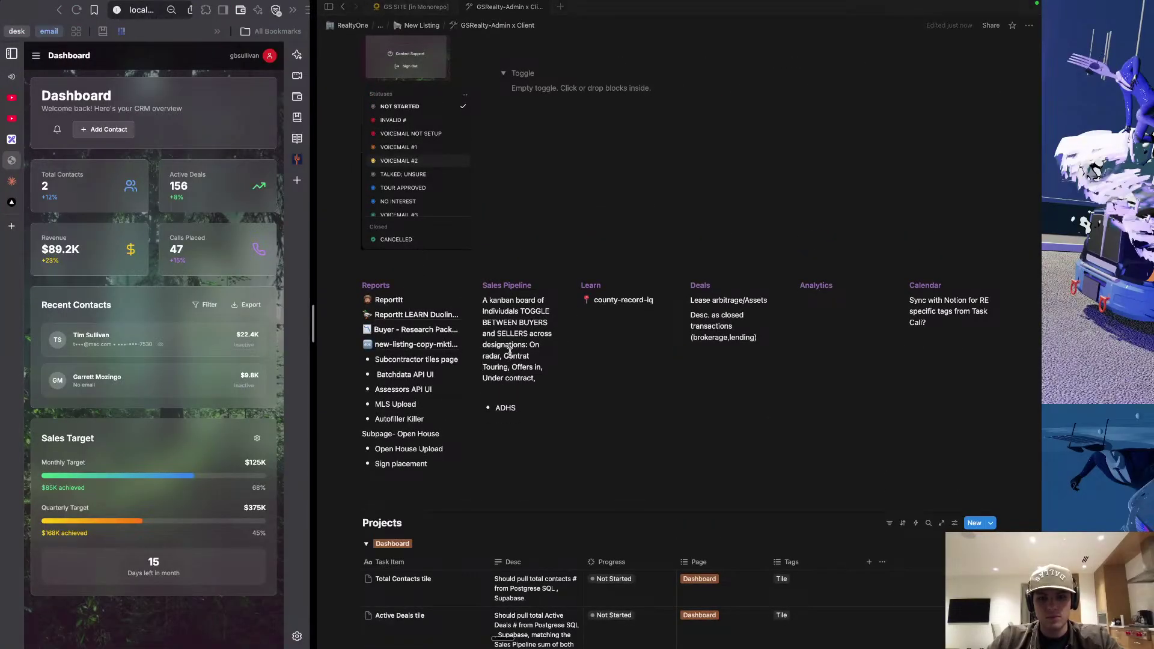
pyautogui.write('Signed,')
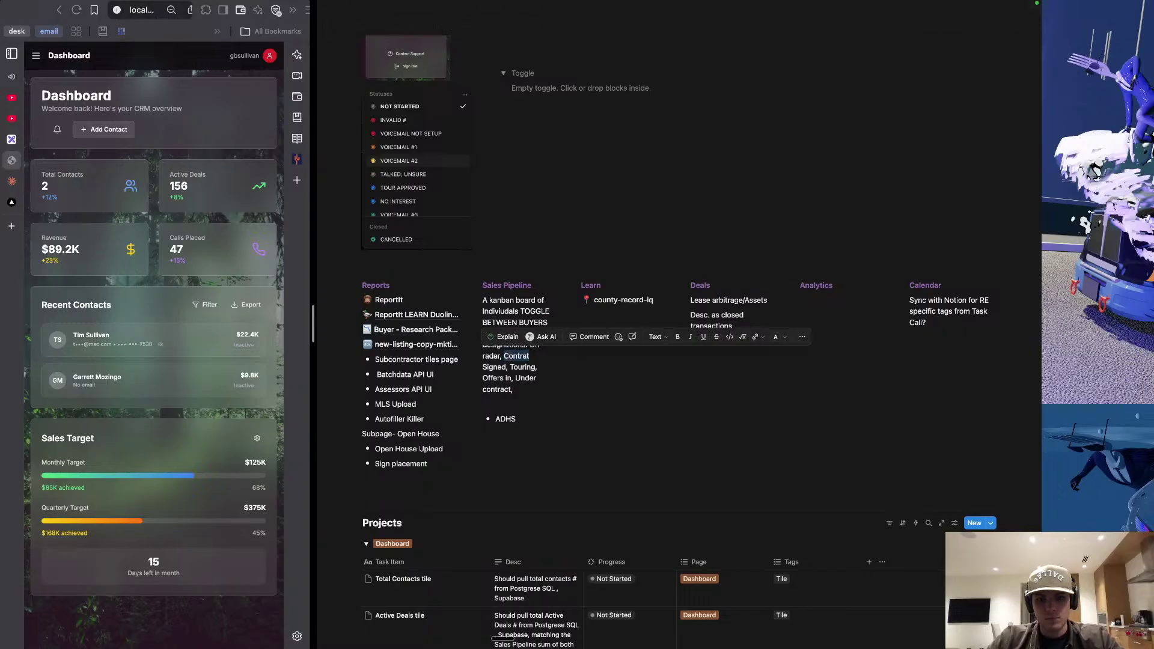
pyautogui.write('Representation')
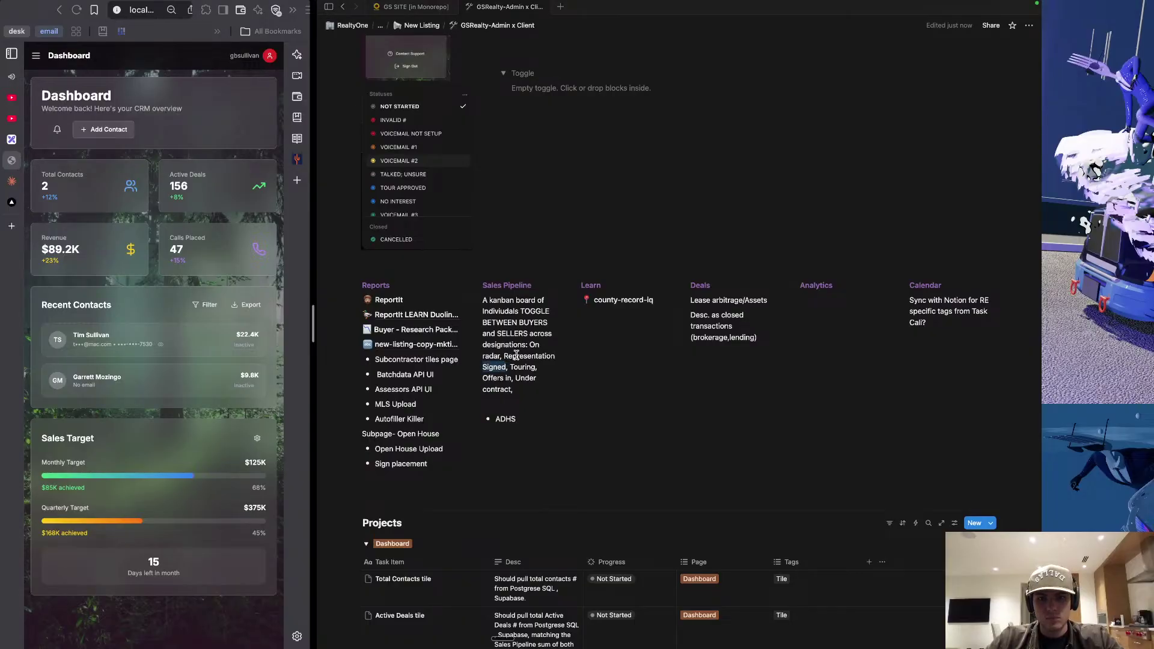
pyautogui.press('BackSpace')
pyautogui.click(504, 356)
pyautogui.write('F')
pyautogui.press('BackSpace')
pyautogui.write('Official')
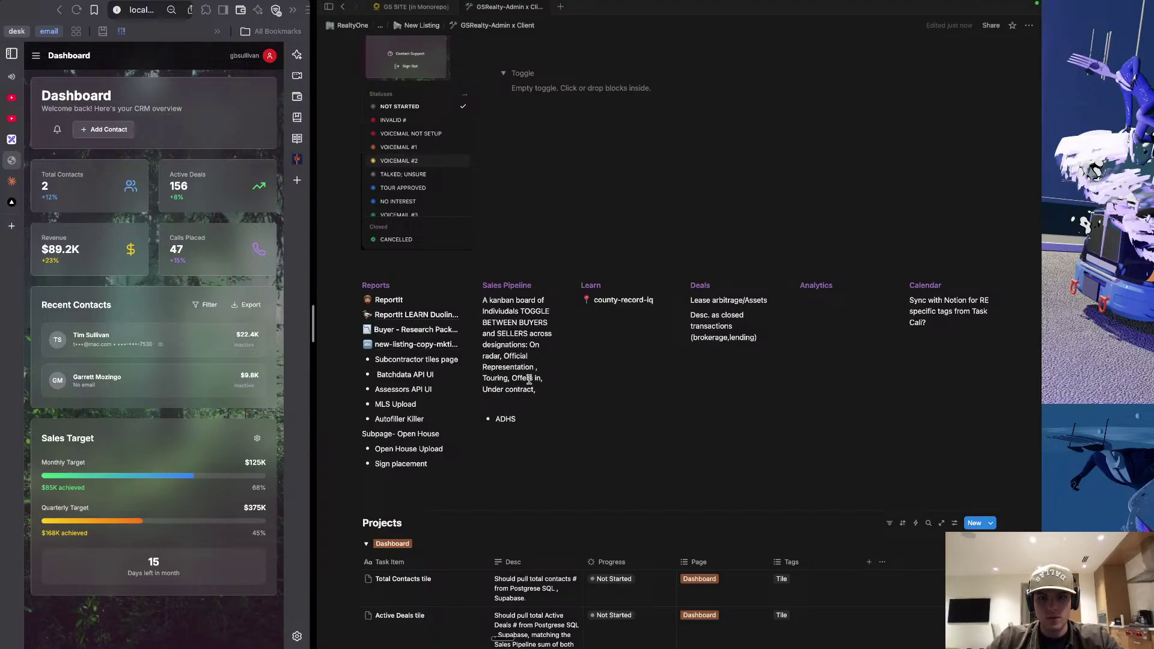
pyautogui.moveTo(534, 368); pyautogui.dragTo(508, 360)
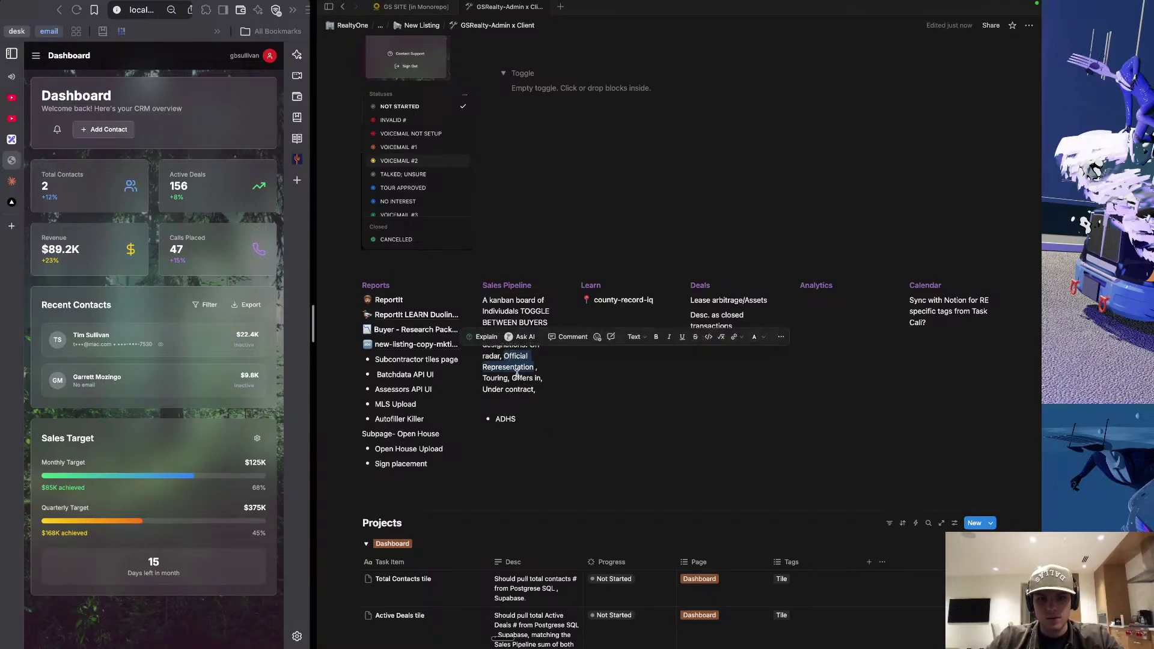
pyautogui.scroll(-15, 529, 349)
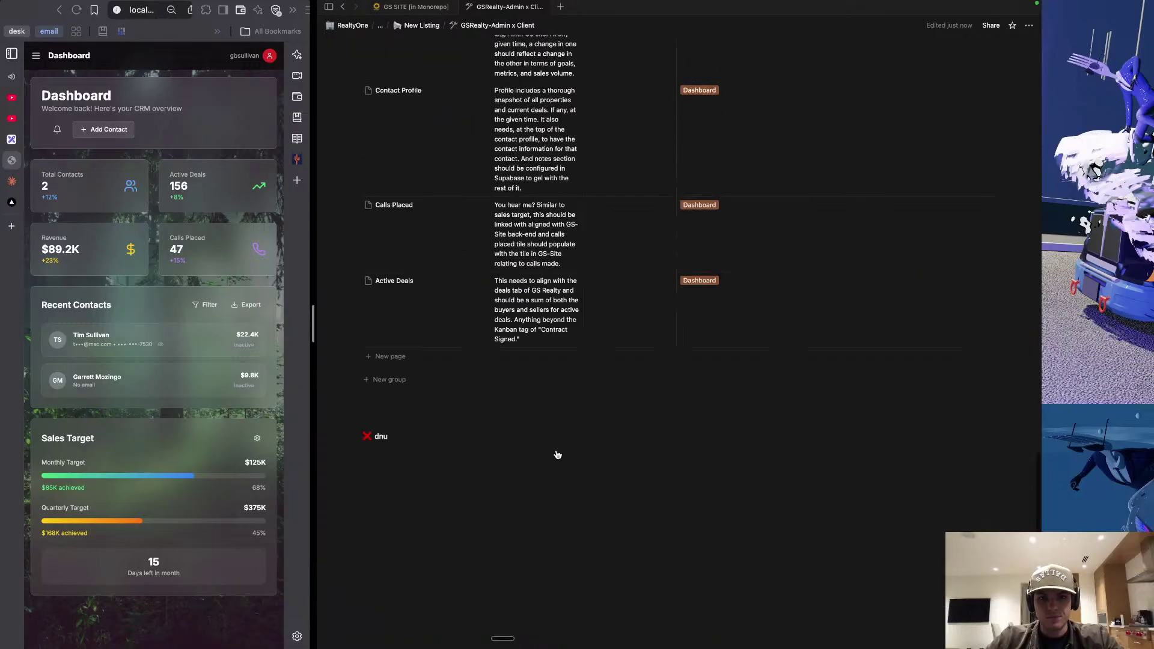
# Replace 'Contract Signed' with 'Official Representation' in the Active Deals description.
pyautogui.click(539, 339)
pyautogui.moveTo(498, 329); pyautogui.dragTo(548, 330)
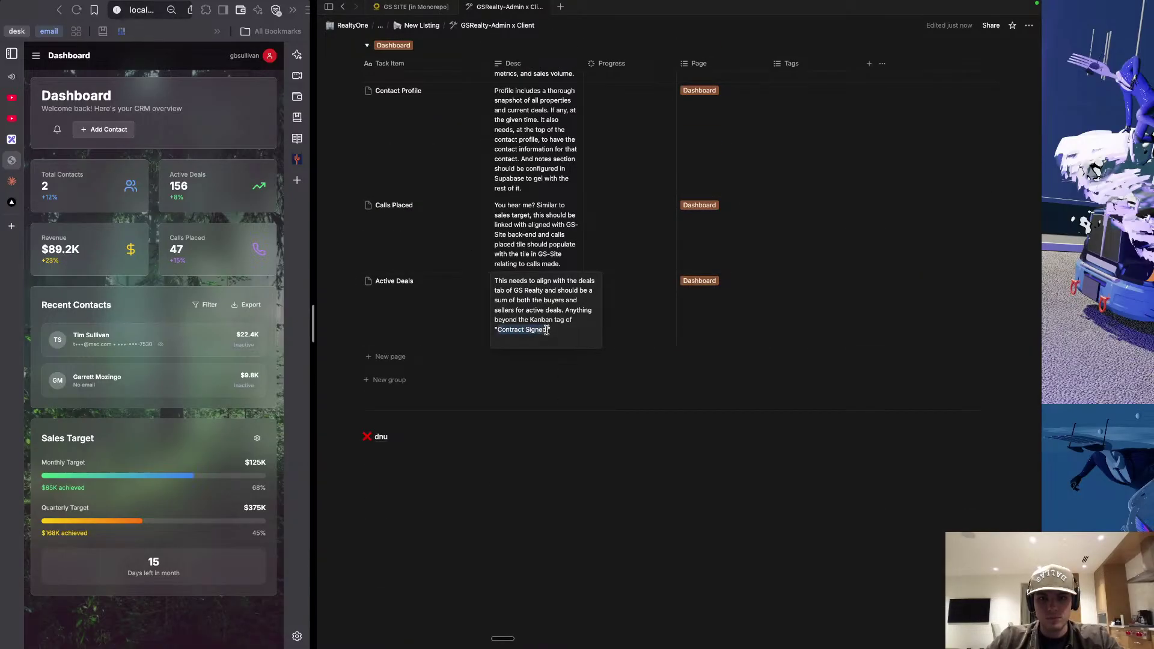
pyautogui.write('Official Representation')
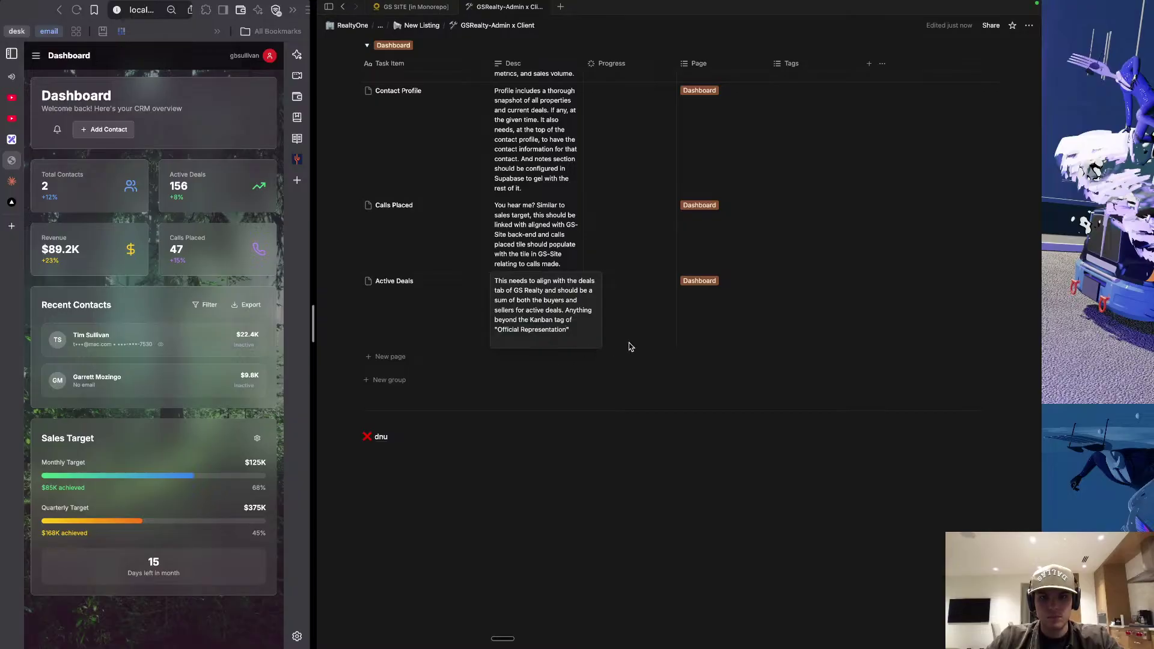
pyautogui.press('Escape')
# Add a new line at the end of the Contact Profile description.
pyautogui.scroll(4, 535, 325)
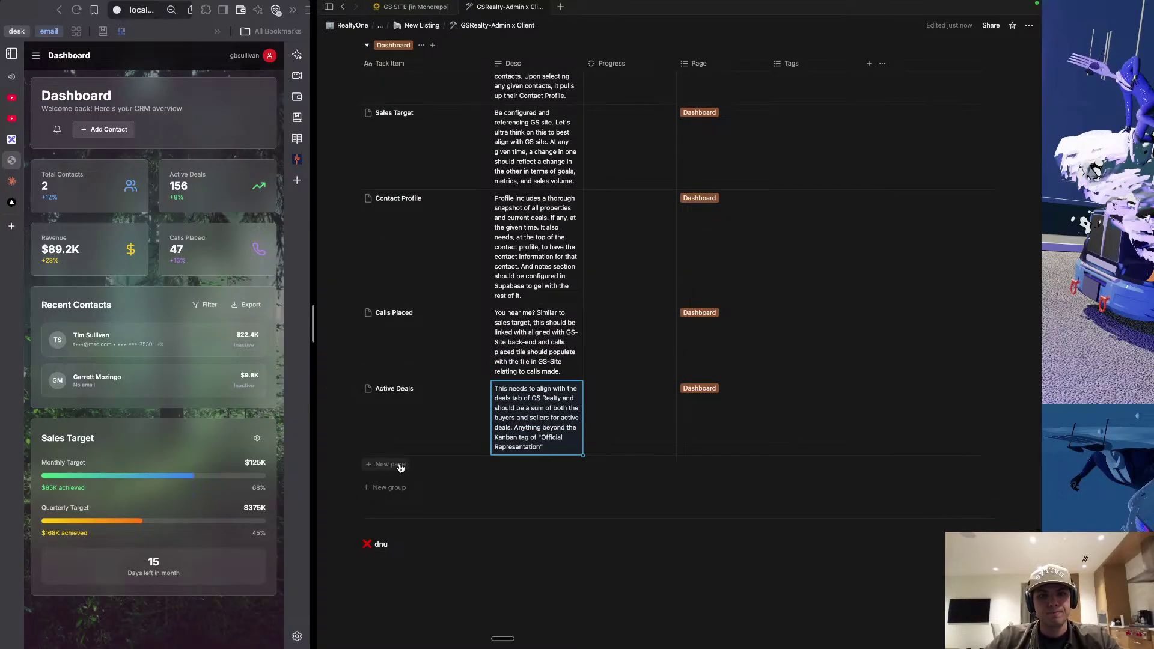
pyautogui.scroll(4, 481, 313)
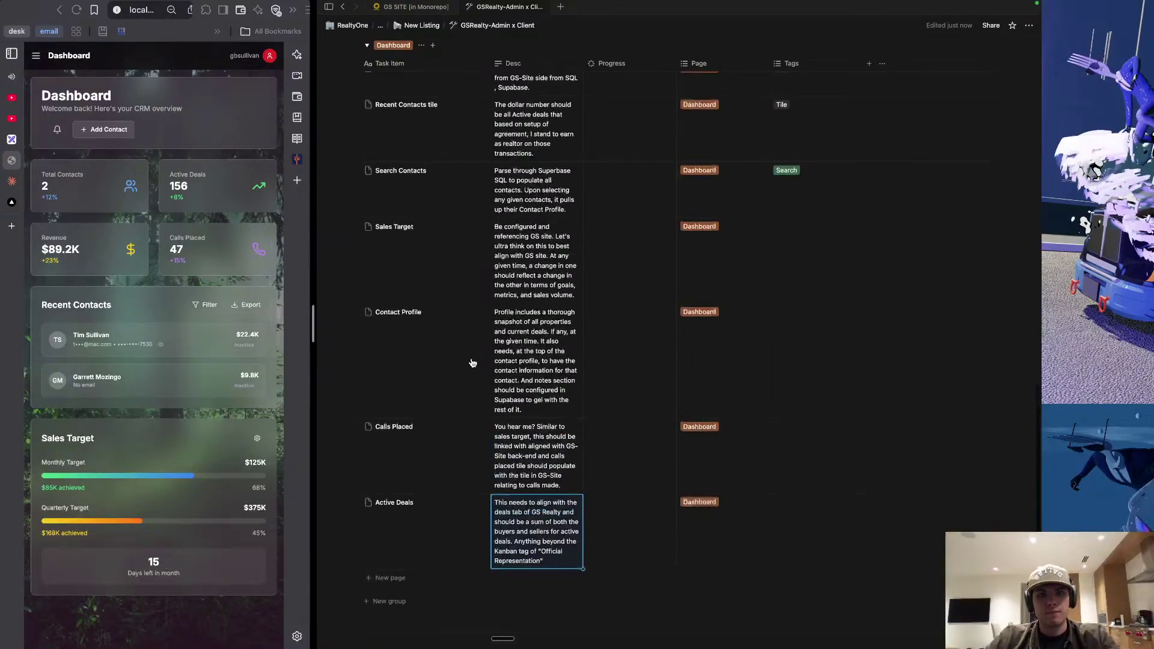
pyautogui.scroll(4, 520, 236)
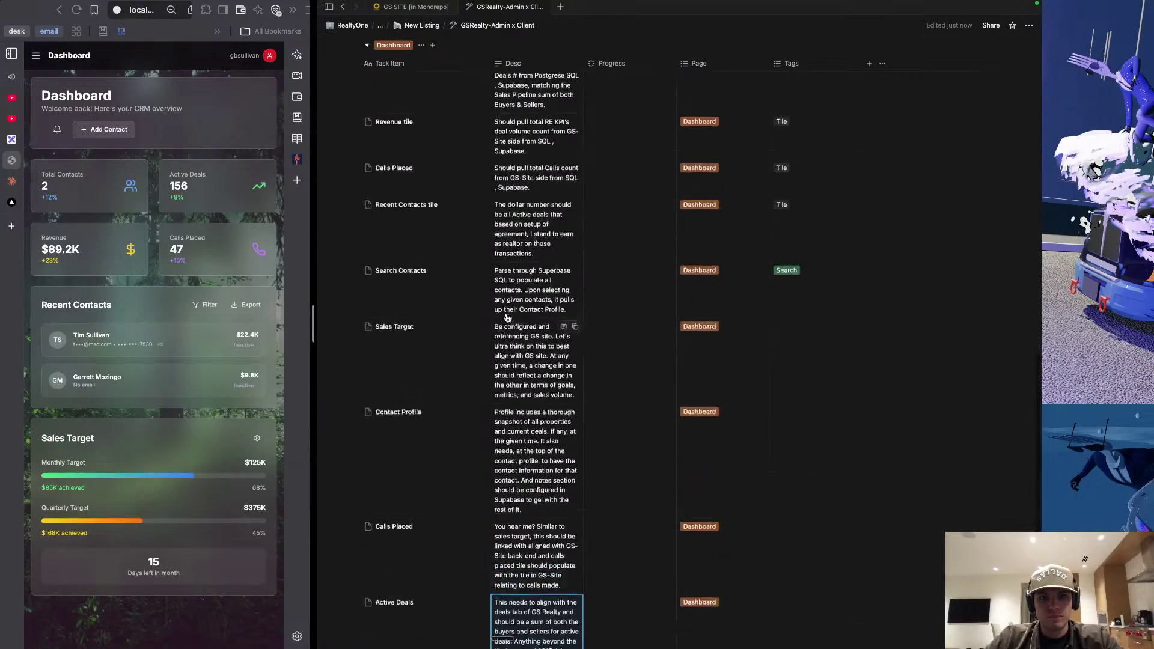
pyautogui.scroll(-2, 511, 361)
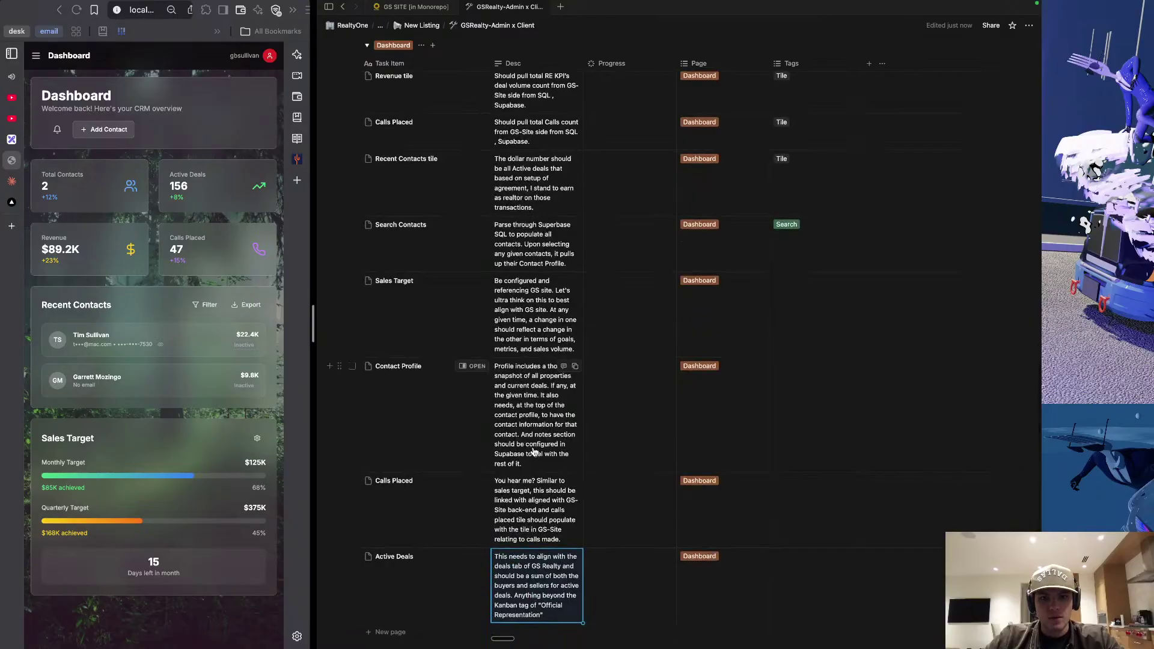
pyautogui.click(534, 452)
pyautogui.hotkey('shift', 'Return')
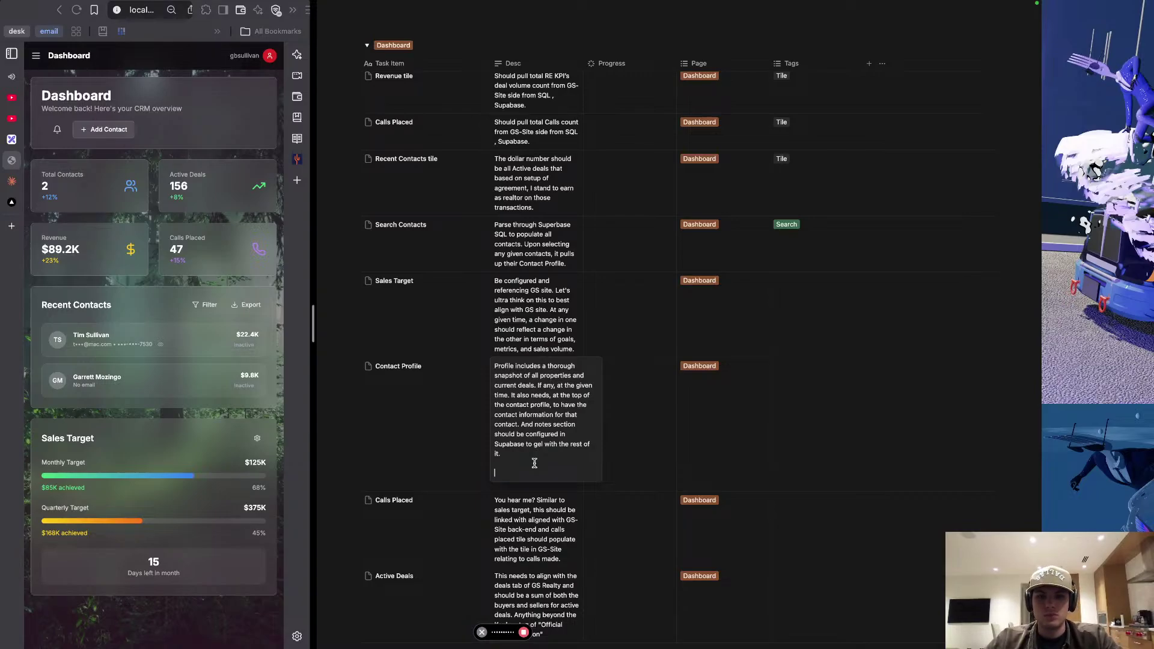
# Insert the dictated note on capturing the agreement end, quoting 'Representation end date'.
pyautogui.hotkey('ctrl', 'space')
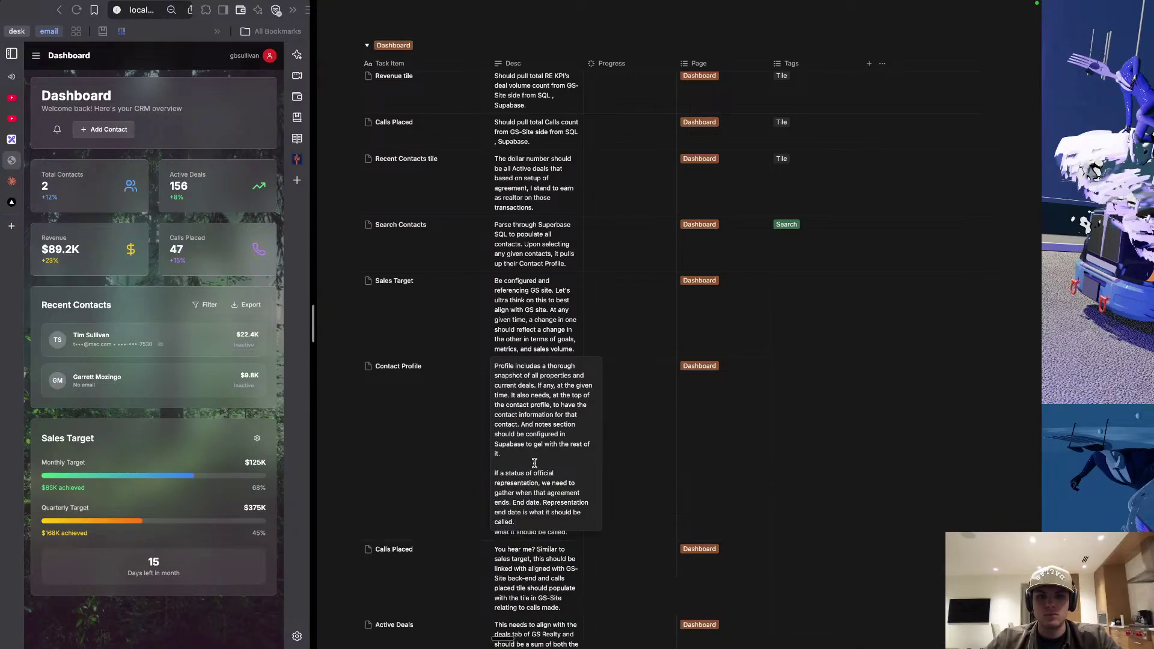
pyautogui.click(543, 503)
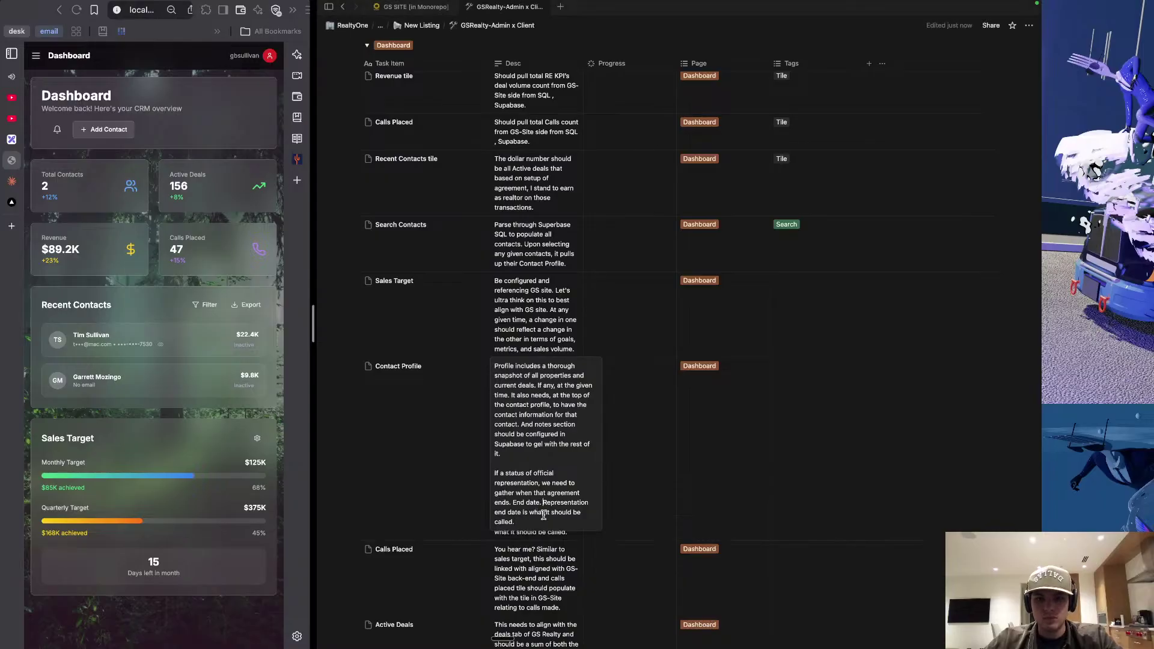
pyautogui.write("'")
pyautogui.write("'")
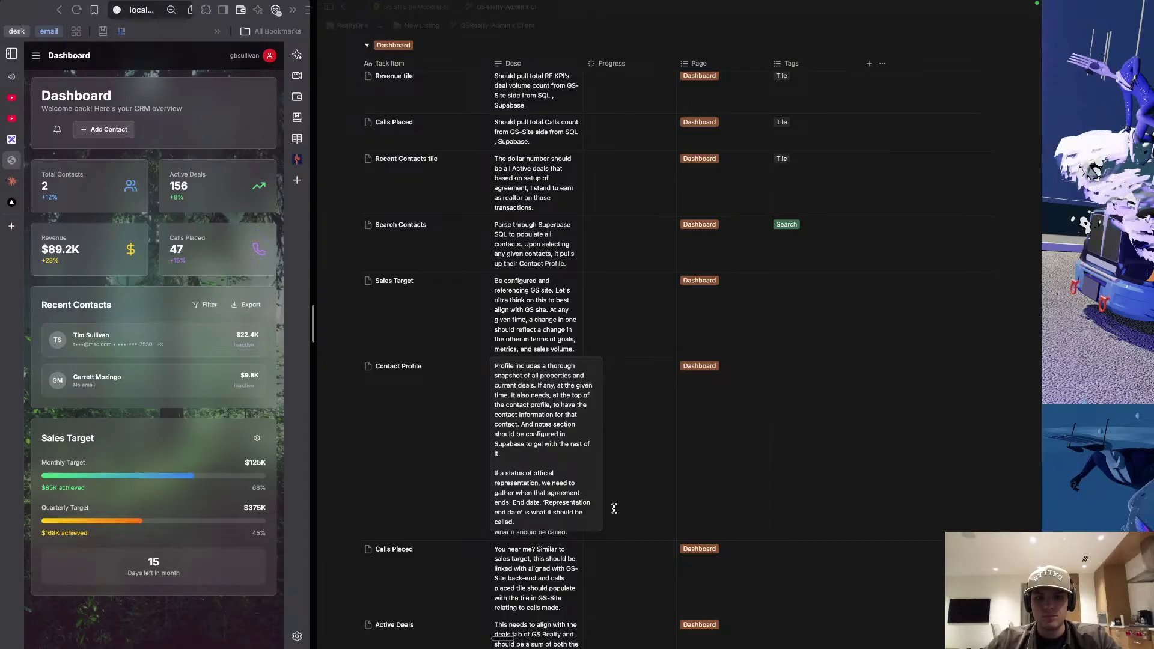
pyautogui.press('Escape')
pyautogui.scroll(-5, 569, 510)
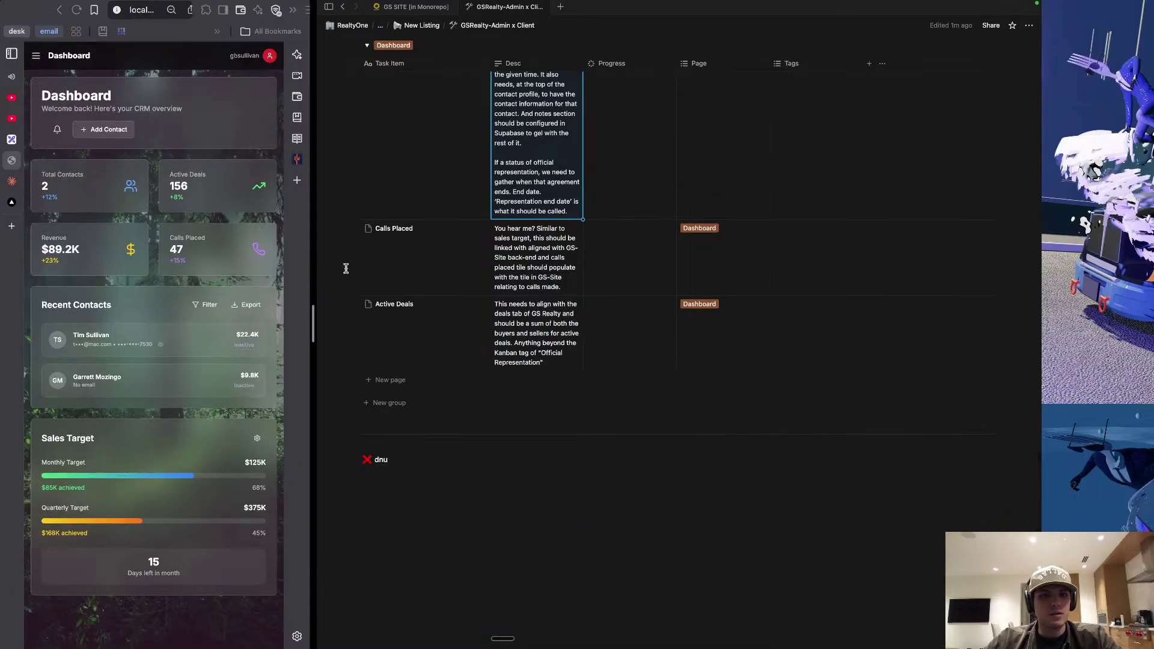
pyautogui.scroll(1, 441, 313)
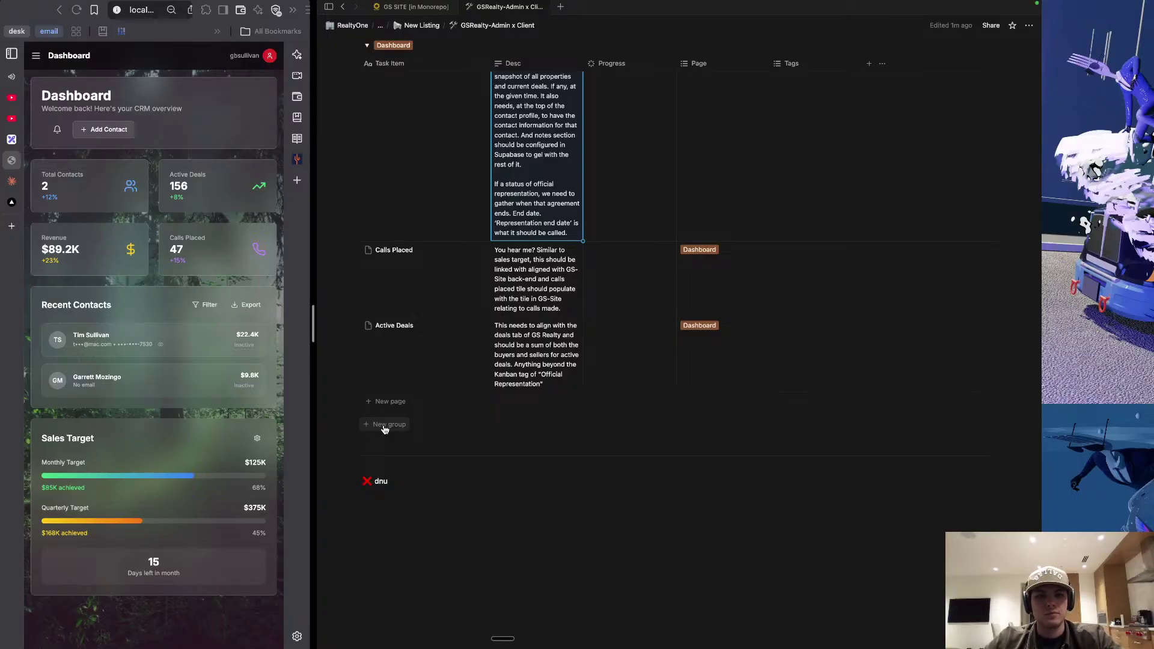
pyautogui.scroll(10, 490, 303)
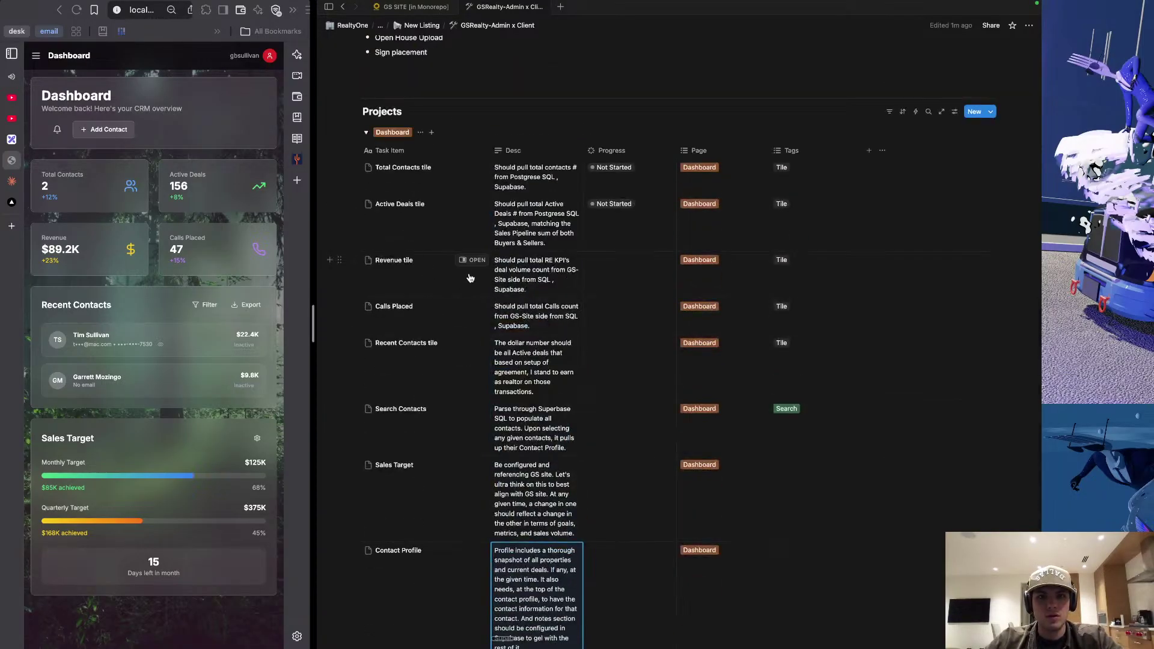
pyautogui.scroll(-1, 471, 409)
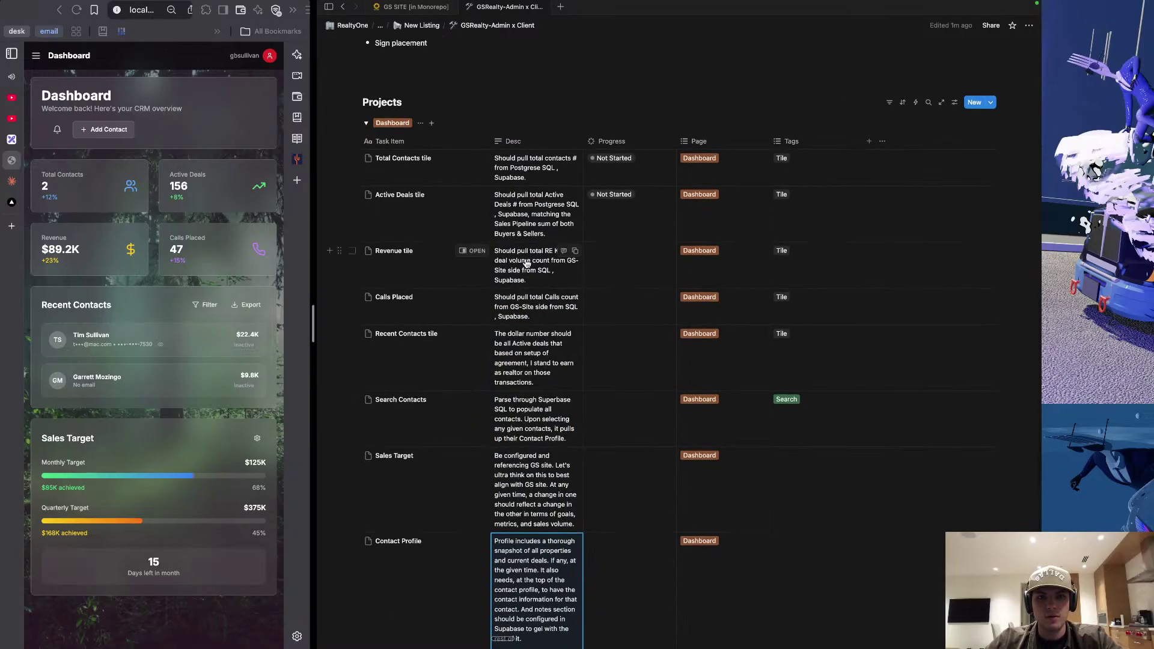
pyautogui.scroll(-6, 515, 308)
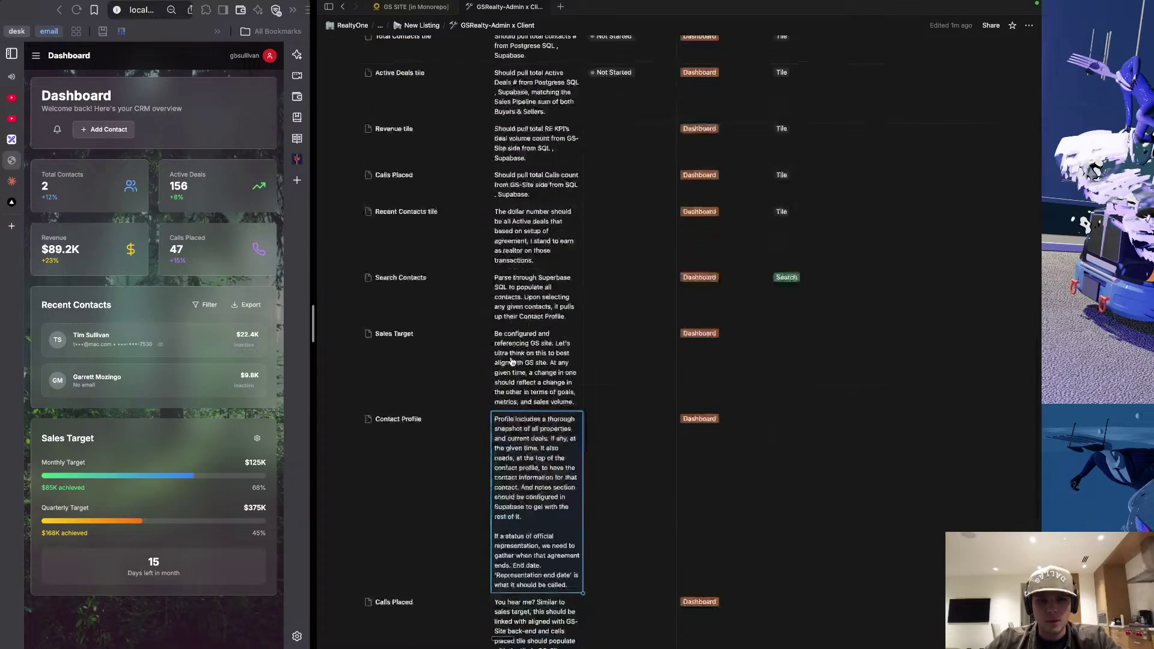
# Cut the text out of the lower duplicate Calls Placed description.
pyautogui.click(527, 454)
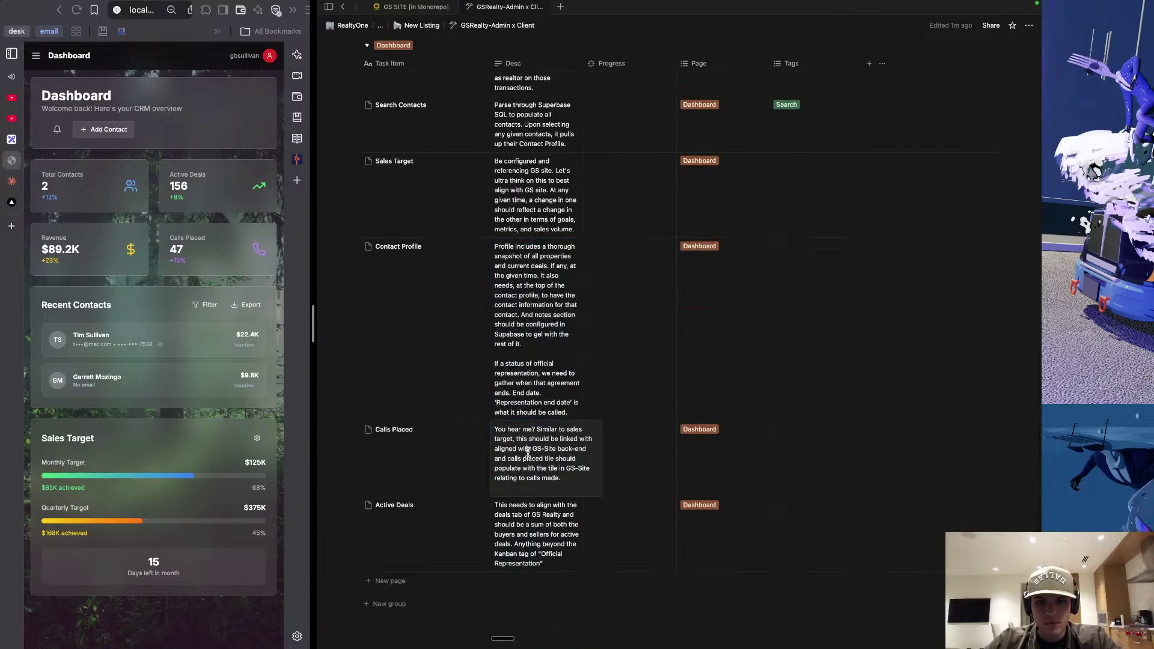
pyautogui.tripleClick(525, 451)
pyautogui.click(533, 427)
pyautogui.press('super+BackSpace')
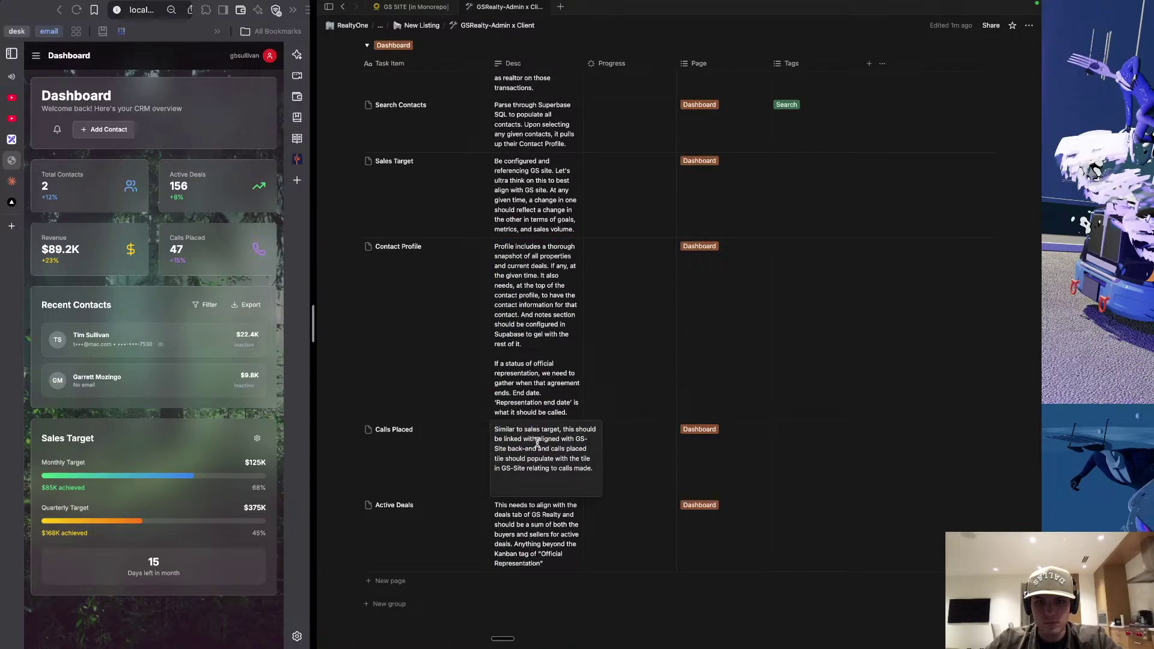
pyautogui.tripleClick(538, 443)
pyautogui.press('super+c')
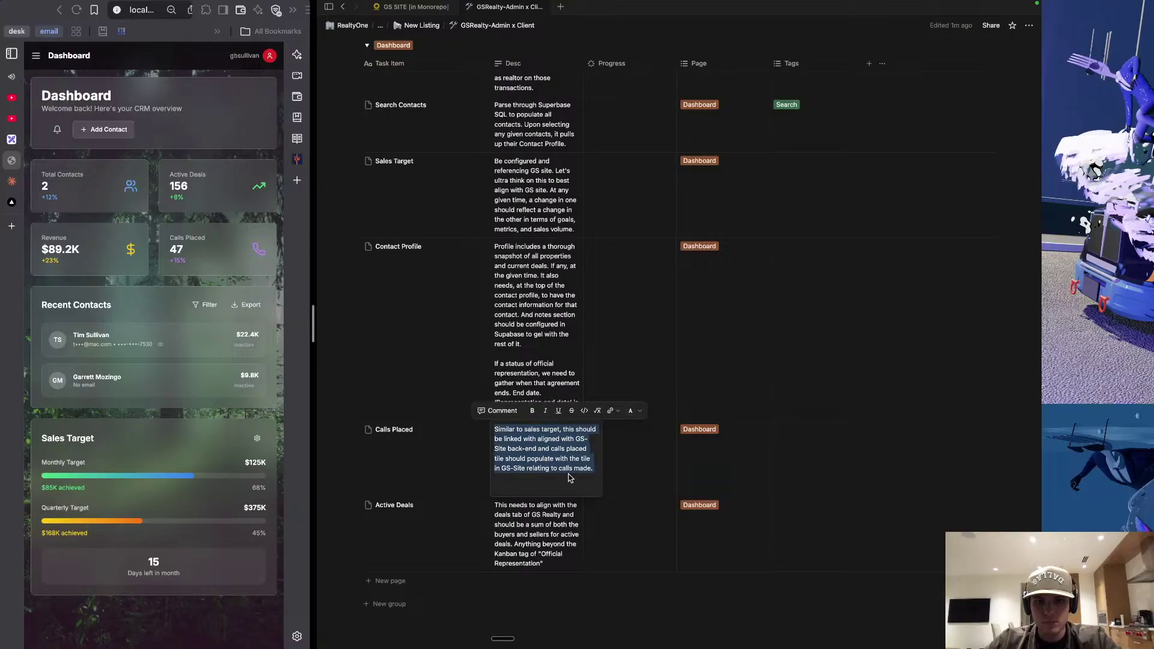
pyautogui.press('BackSpace')
# Paste that text after 'Supabase.' in the upper Calls Placed description.
pyautogui.scroll(4, 562, 396)
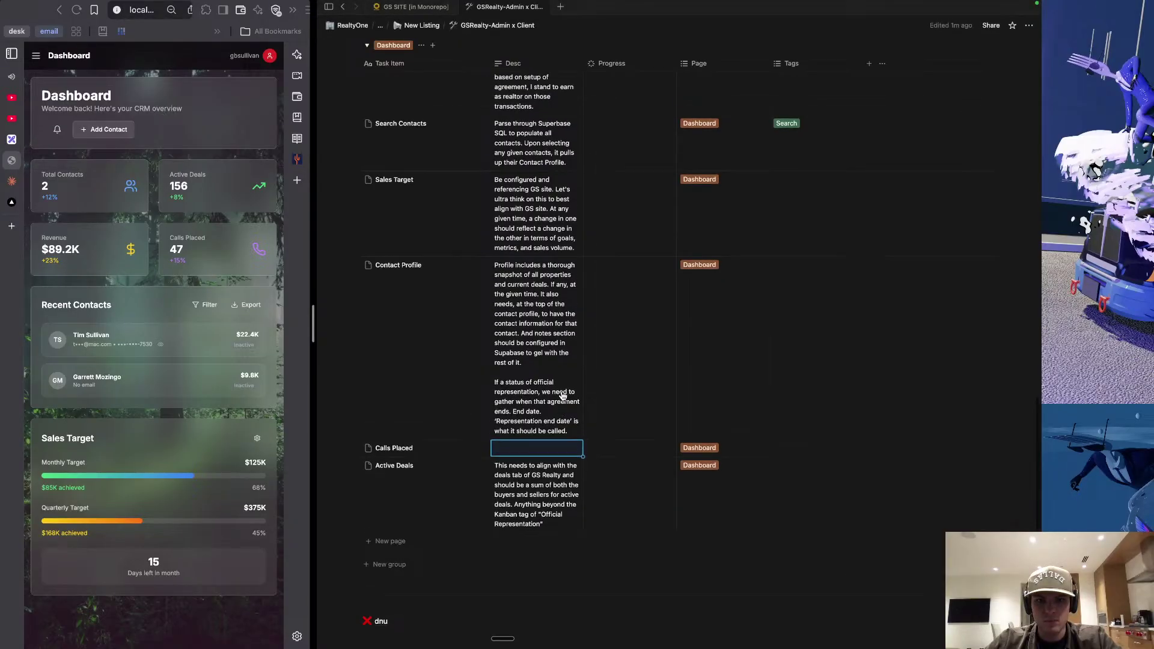
pyautogui.scroll(1, 562, 395)
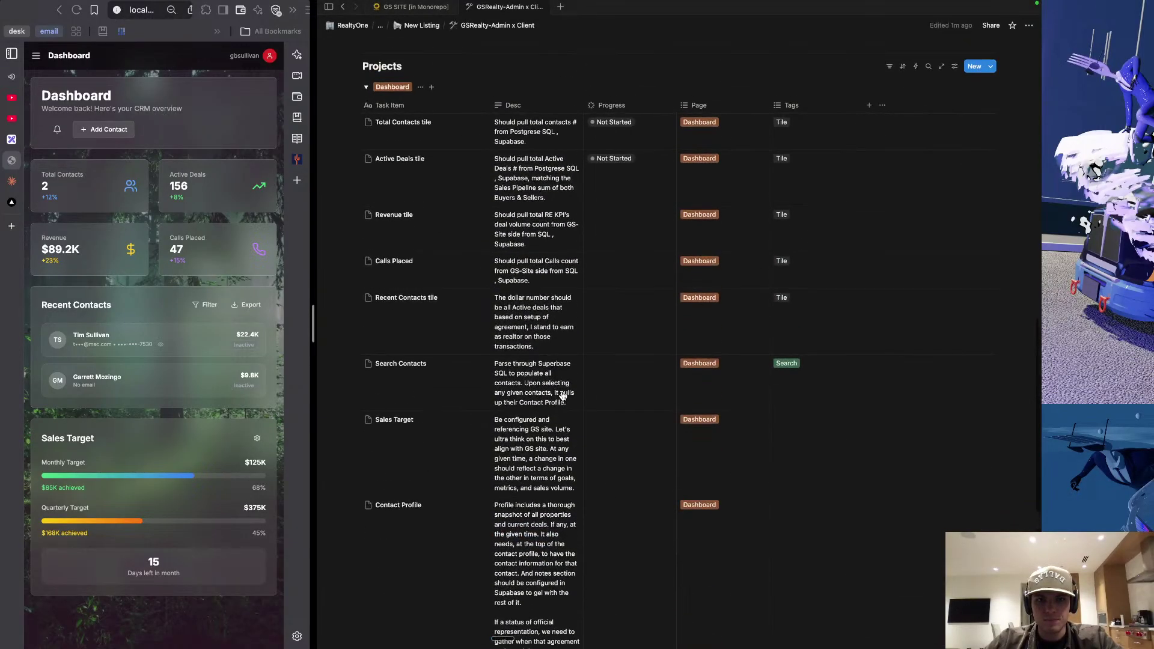
pyautogui.click(539, 278)
pyautogui.press('super+v')
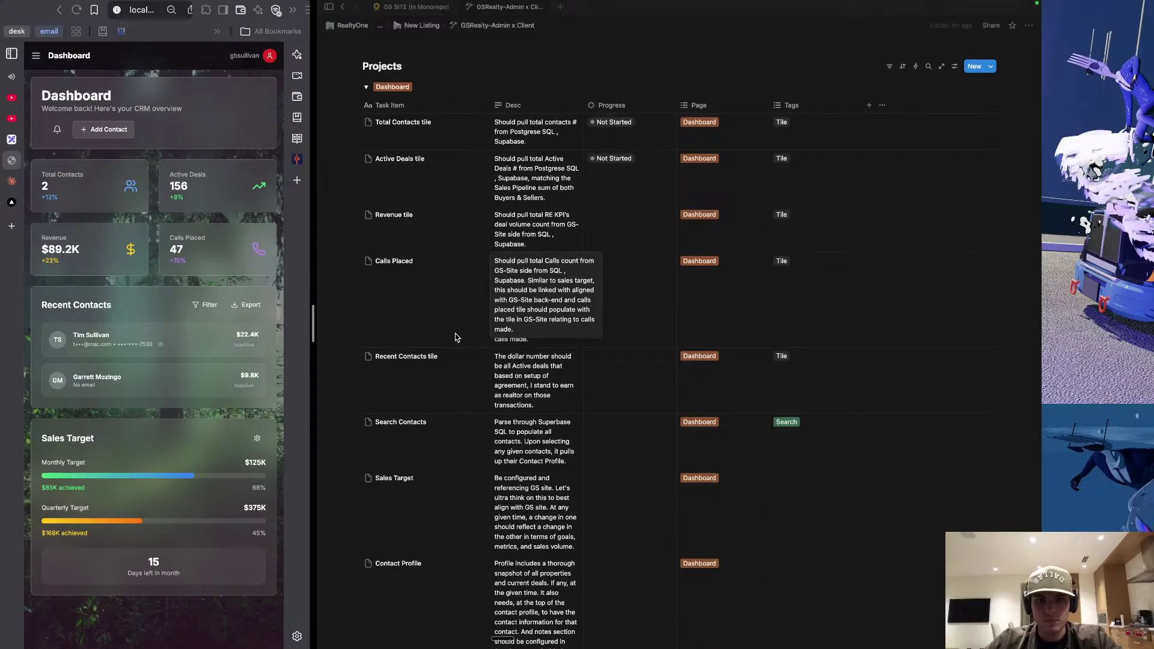
pyautogui.press('Escape')
# Delete the now-empty duplicate Calls Placed row.
pyautogui.scroll(-2, 475, 383)
pyautogui.scroll(-5, 475, 383)
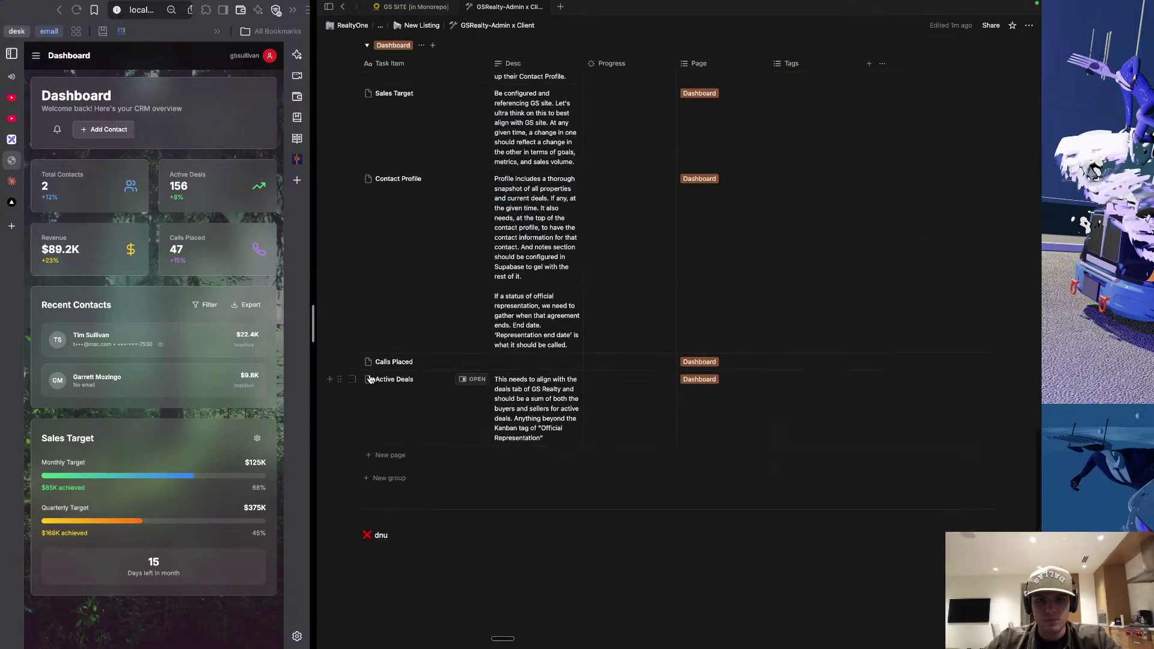
pyautogui.click(339, 363)
pyautogui.press('Delete')
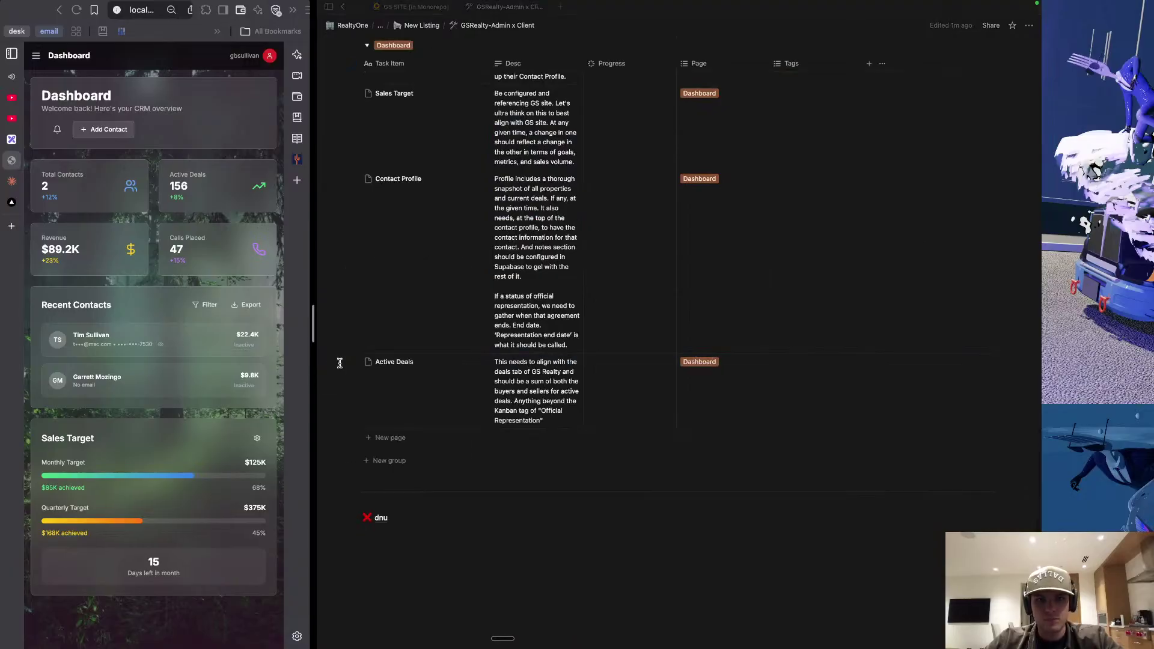
# Cut the deals-tab note out of the separate Active Deals row's description.
pyautogui.scroll(5, 503, 314)
pyautogui.scroll(2, 503, 314)
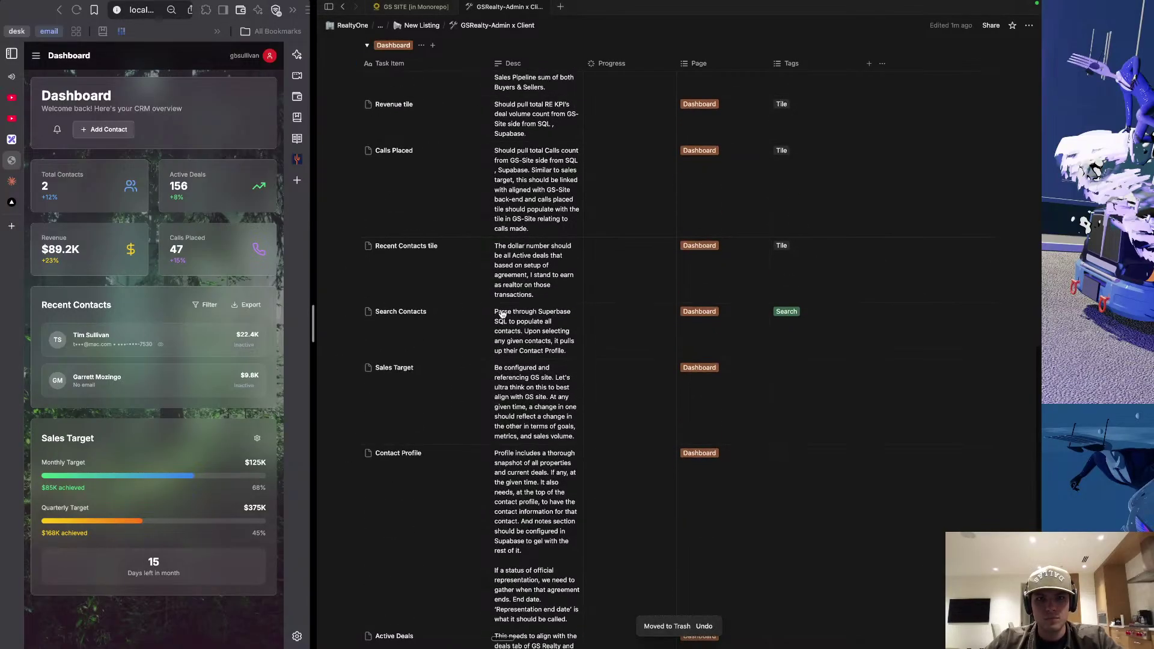
pyautogui.scroll(1, 503, 313)
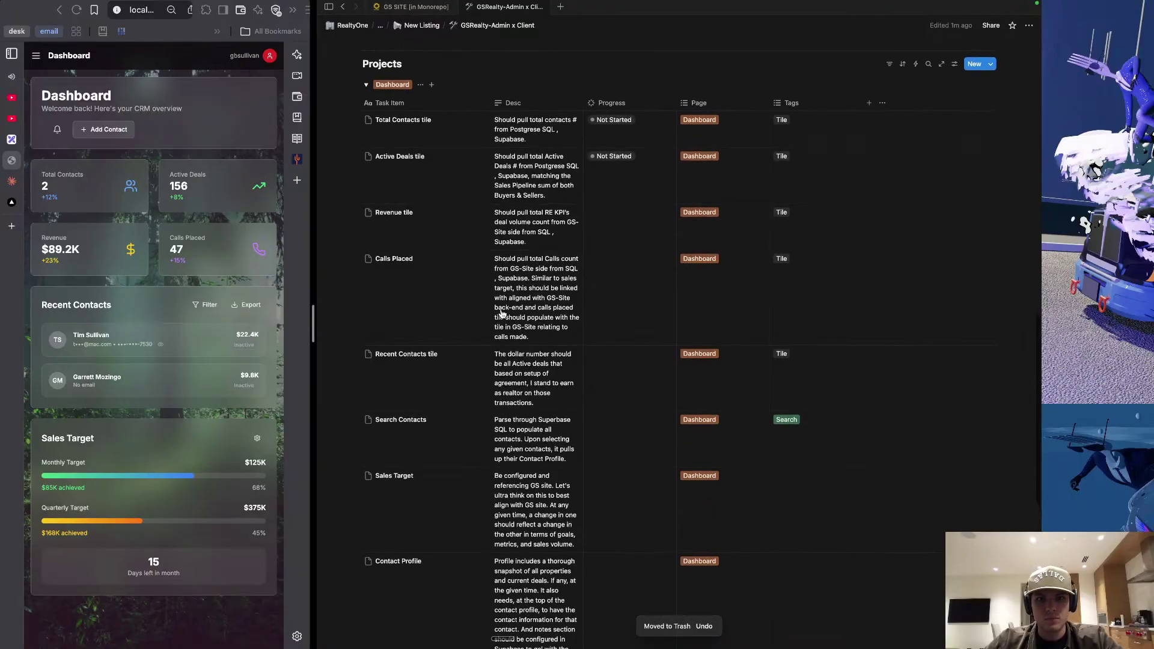
pyautogui.click(552, 195)
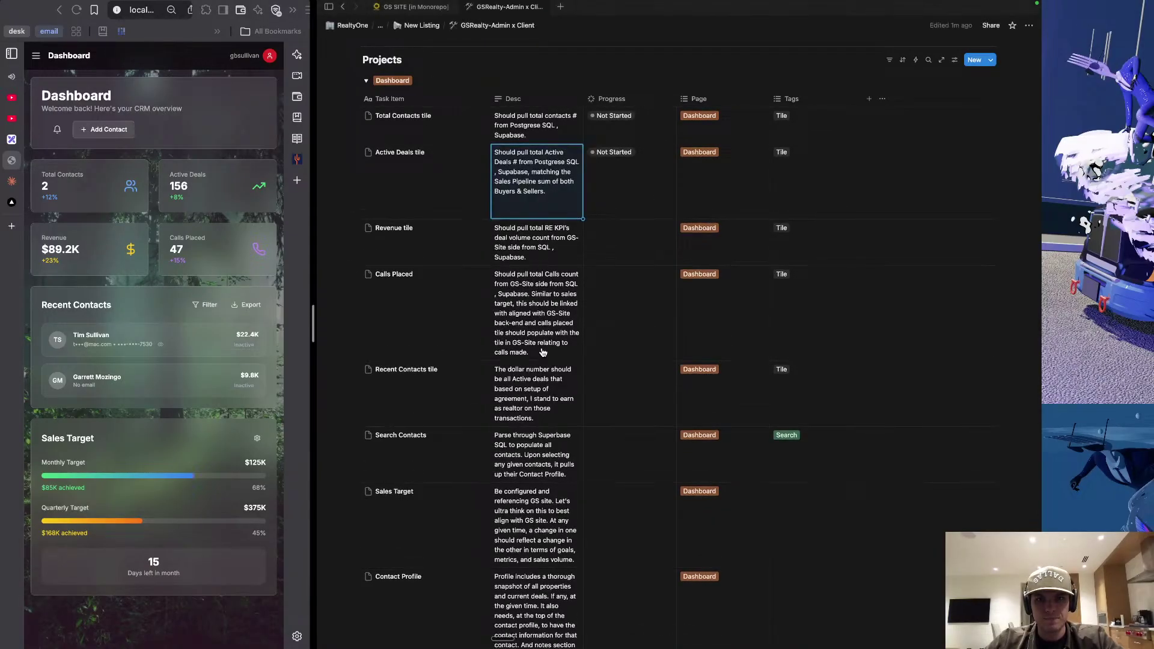
pyautogui.scroll(-10, 543, 336)
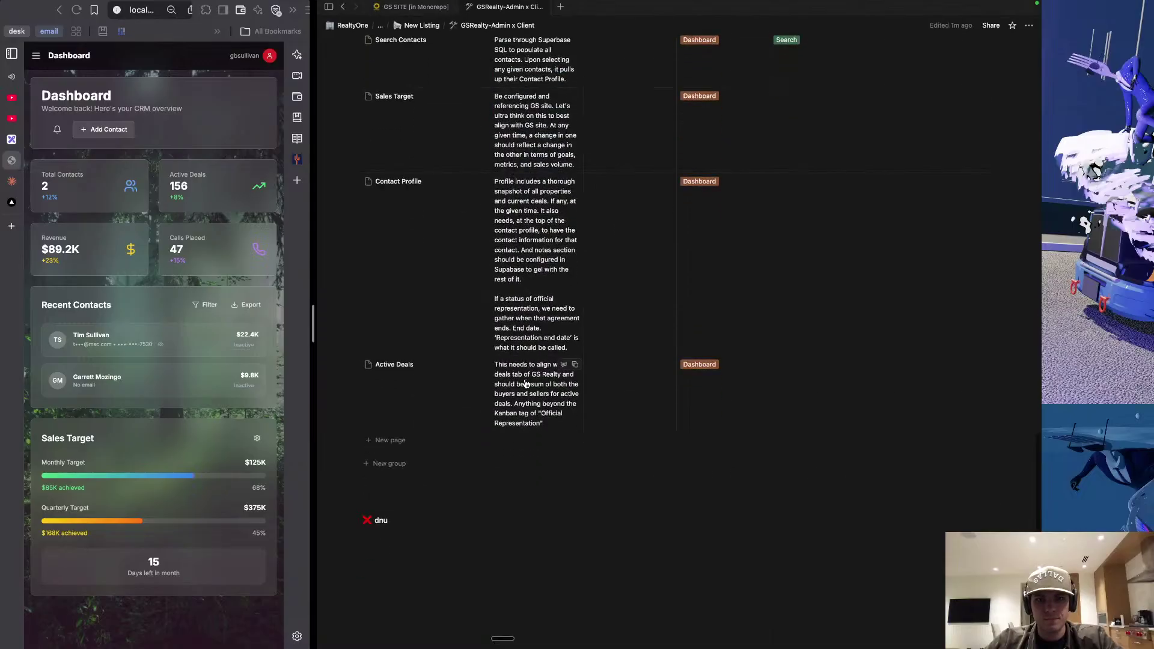
pyautogui.click(525, 383)
pyautogui.hotkey('ctrl', 'a')
pyautogui.press('BackSpace')
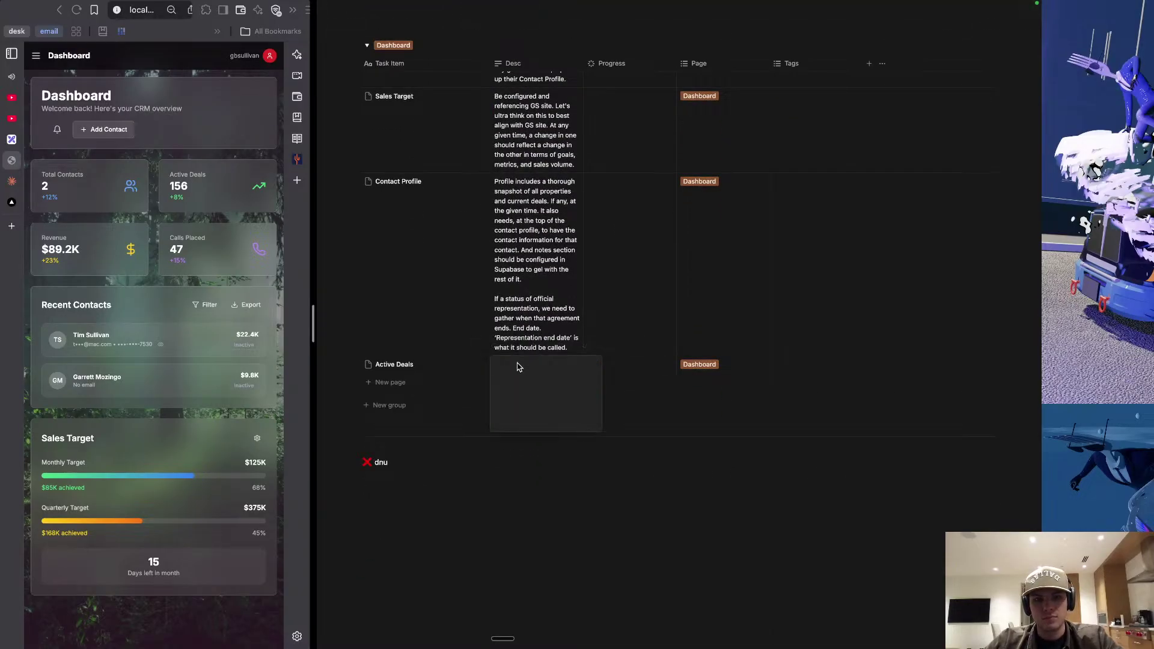
pyautogui.press('Escape')
# Paste the deals-tab note into the Active Deals tile description.
pyautogui.scroll(12, 468, 317)
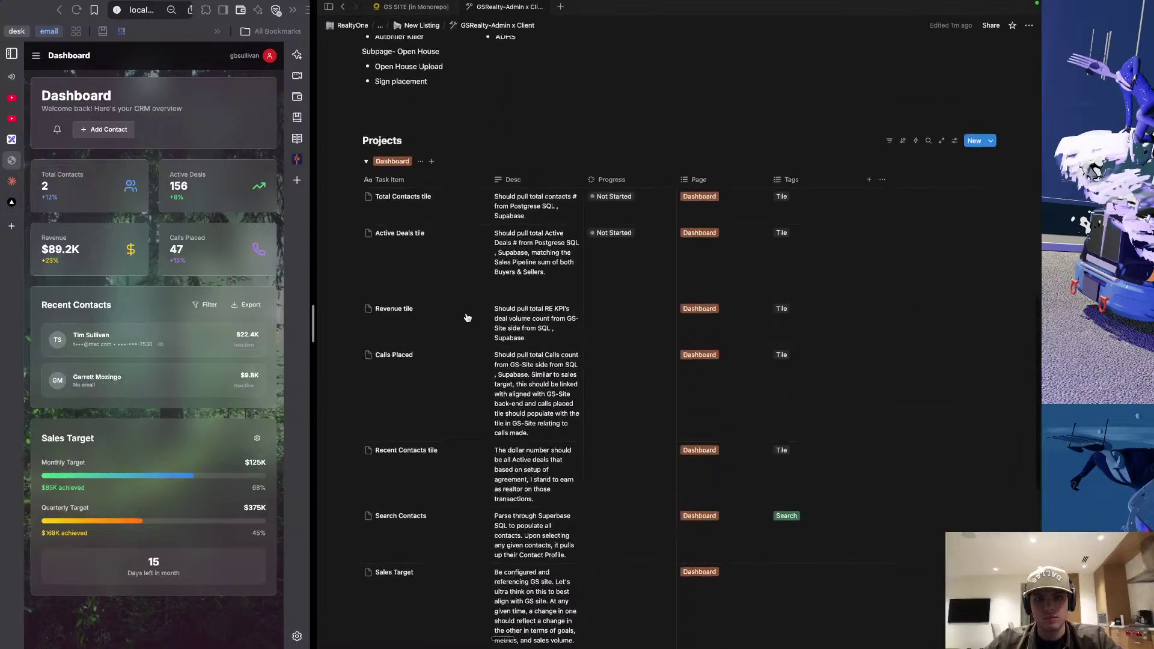
pyautogui.scroll(1, 468, 317)
pyautogui.click(529, 299)
pyautogui.write('This needs to align with the deals tab of GS Realty and should be a sum of both the buyers and sellers for active deals. Anything beyond the Kanban tag of "Official Representation"')
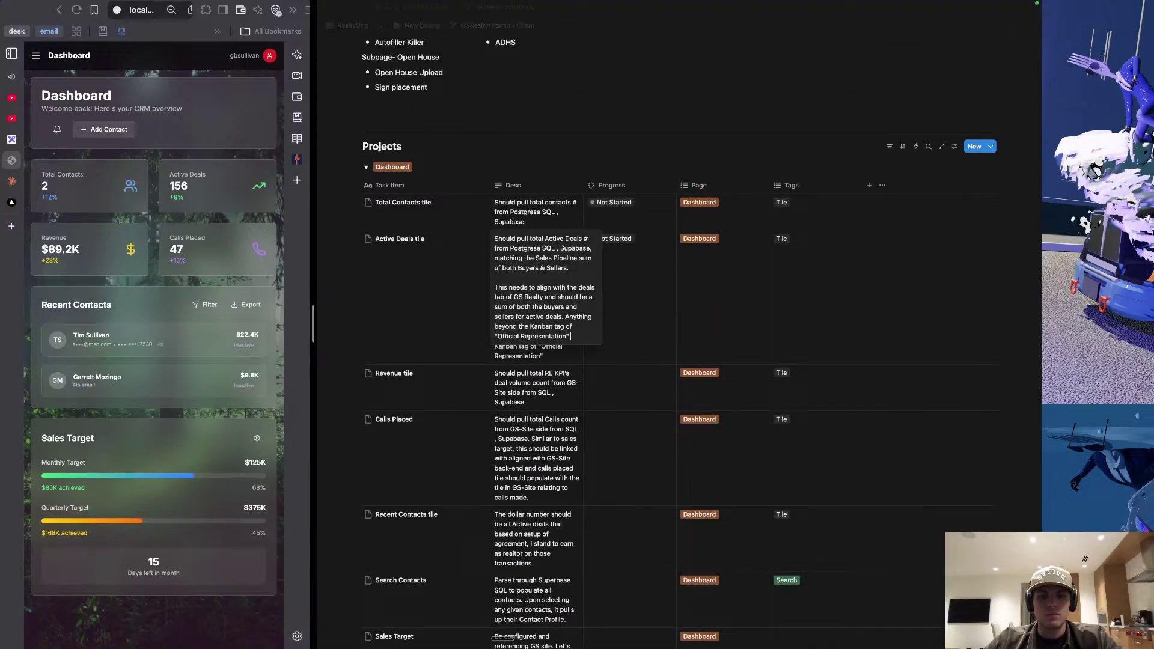
pyautogui.press('Escape')
pyautogui.click(438, 261)
# Delete the leftover Active Deals row.
pyautogui.scroll(-15, 471, 426)
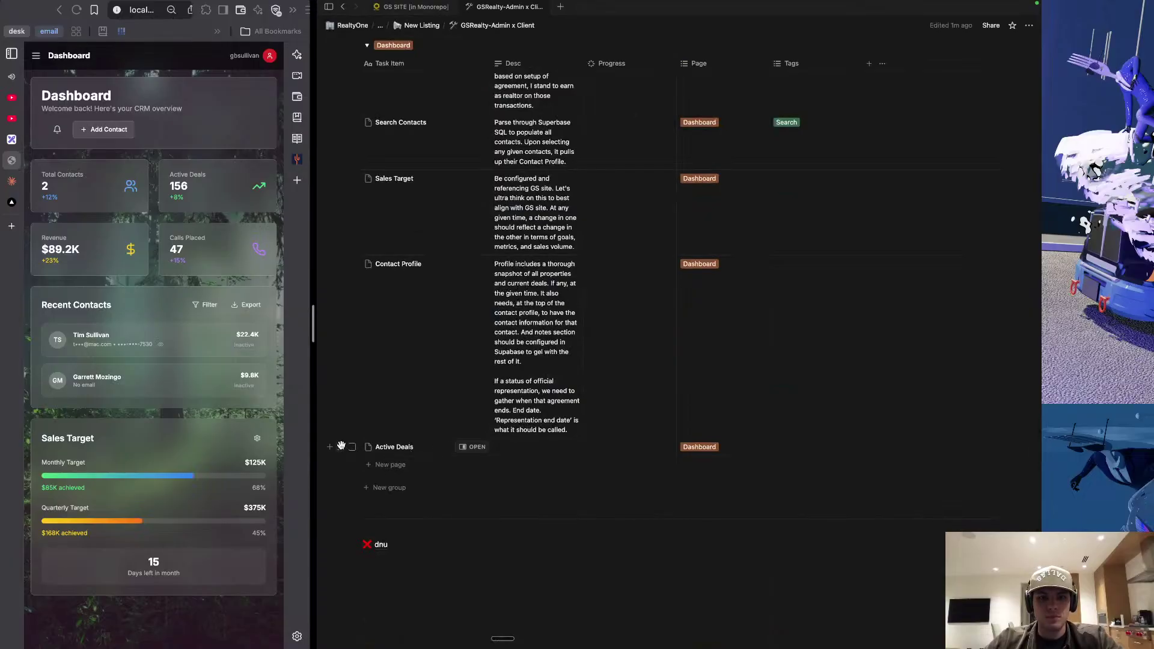
pyautogui.click(340, 447)
pyautogui.click(460, 395)
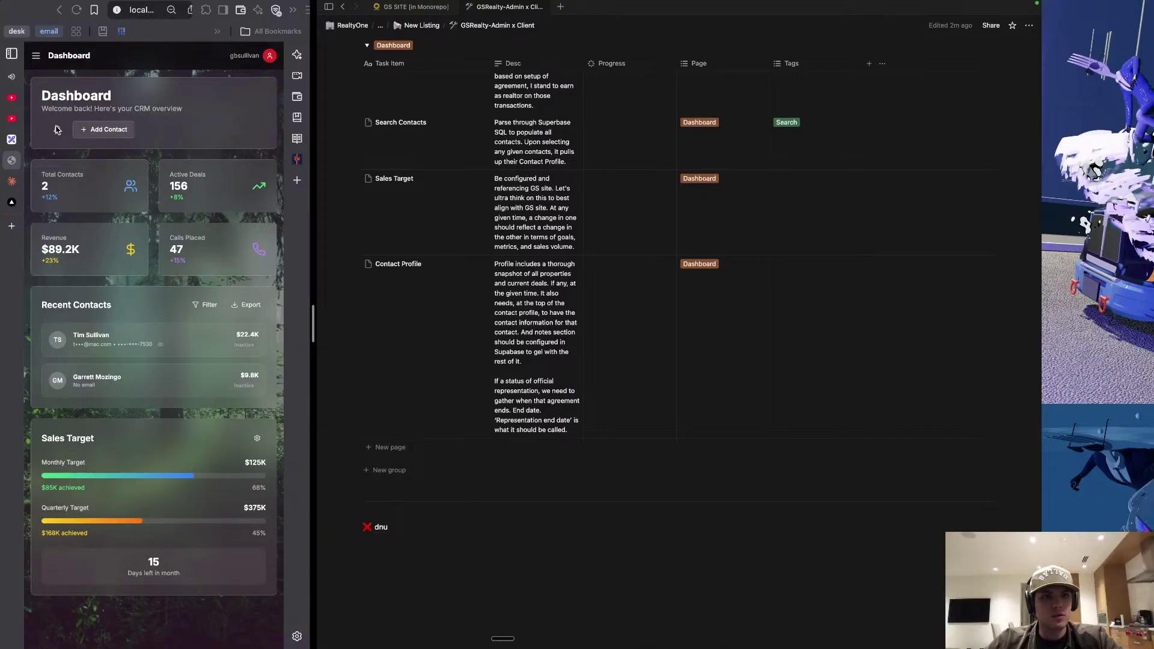
# Widen the CRM dashboard to show Quick Actions and add a blank row under Contact Profile.
pyautogui.click(58, 132)
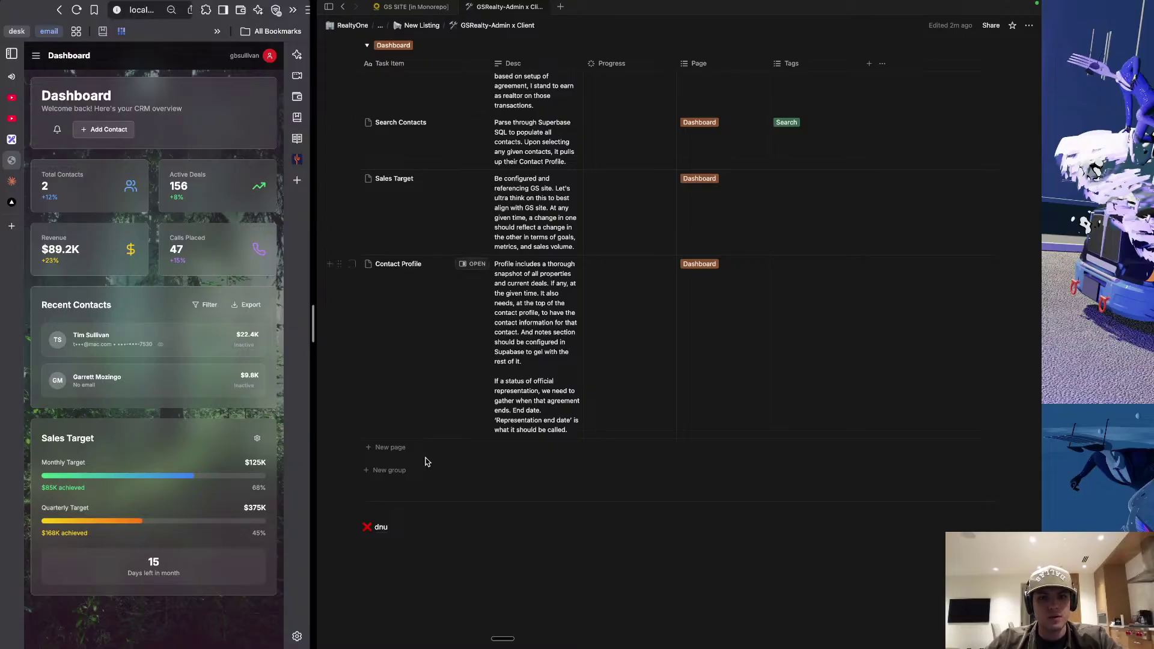
pyautogui.moveTo(317, 318); pyautogui.dragTo(610, 324)
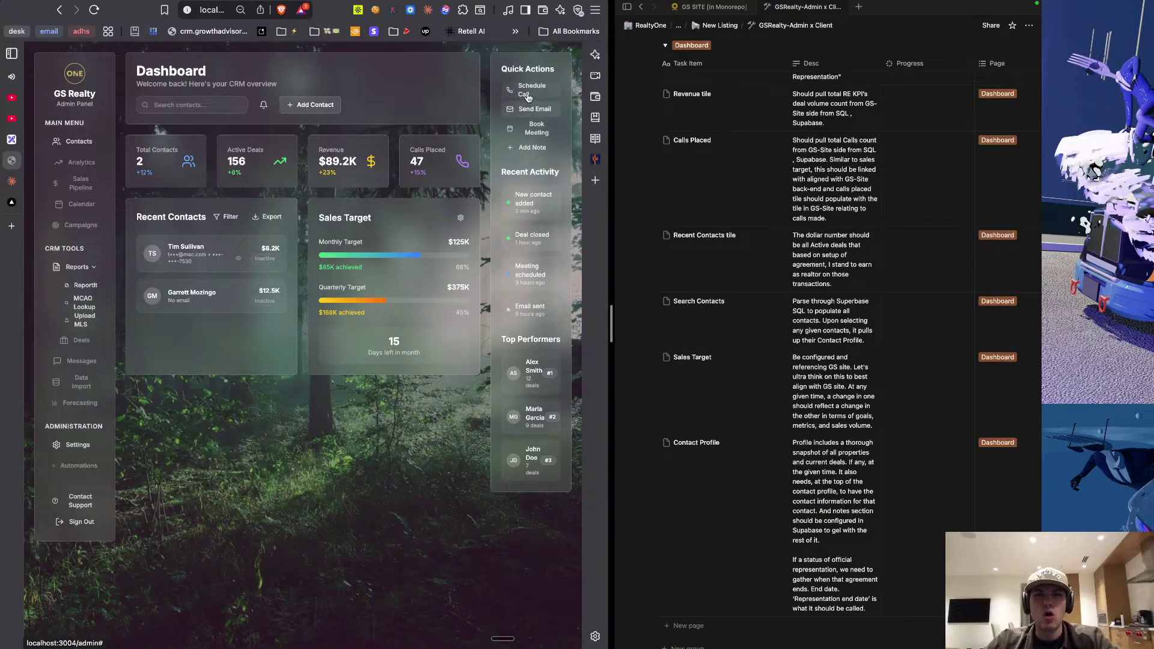
pyautogui.click(748, 562)
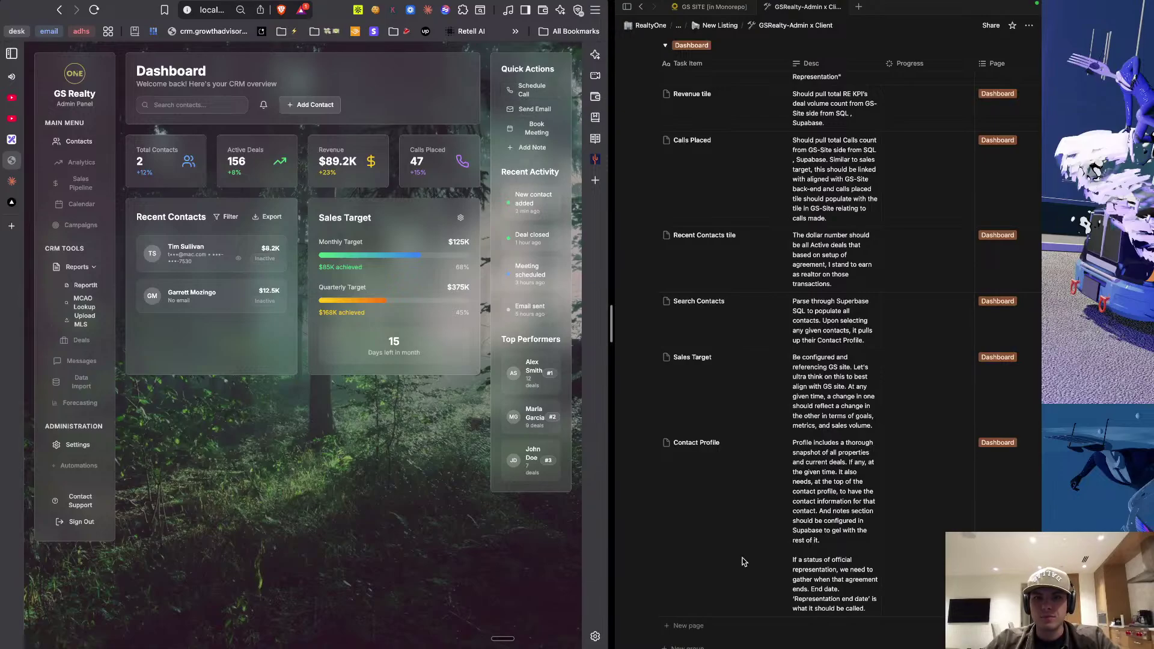
pyautogui.scroll(-2, 745, 562)
pyautogui.click(695, 587)
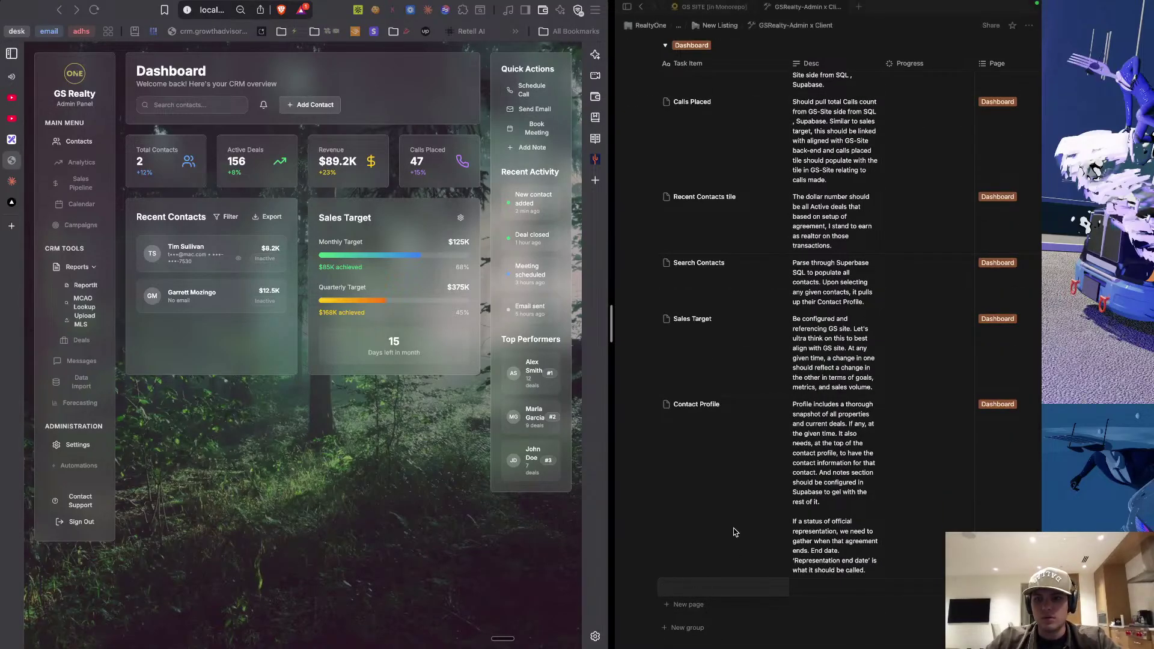
pyautogui.press('Escape')
pyautogui.hscroll(5, 896, 579)
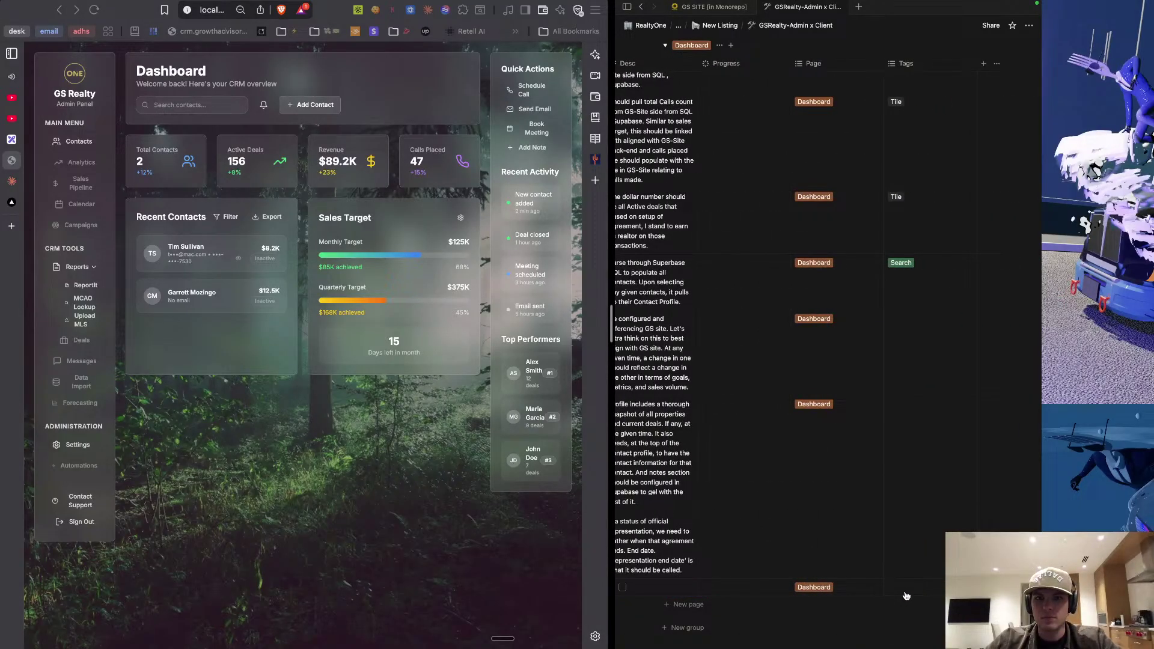
# Tag the new row with a newly created 'Notion' tag.
pyautogui.click(907, 592)
pyautogui.write('otion')
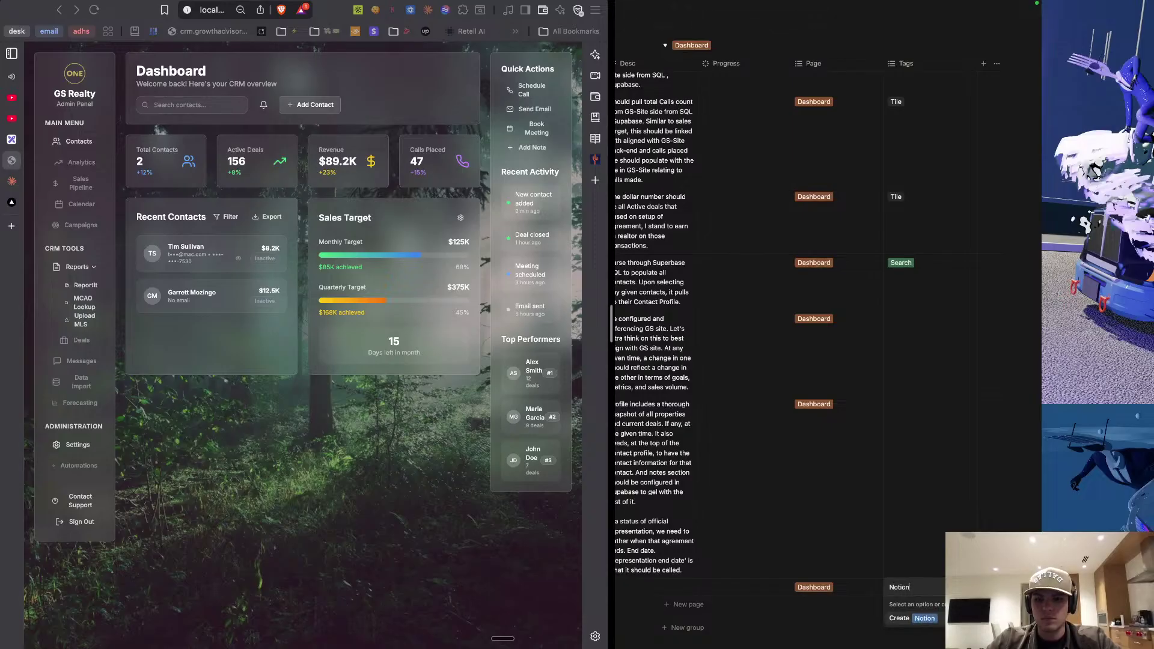
pyautogui.press('Return')
pyautogui.press('Escape')
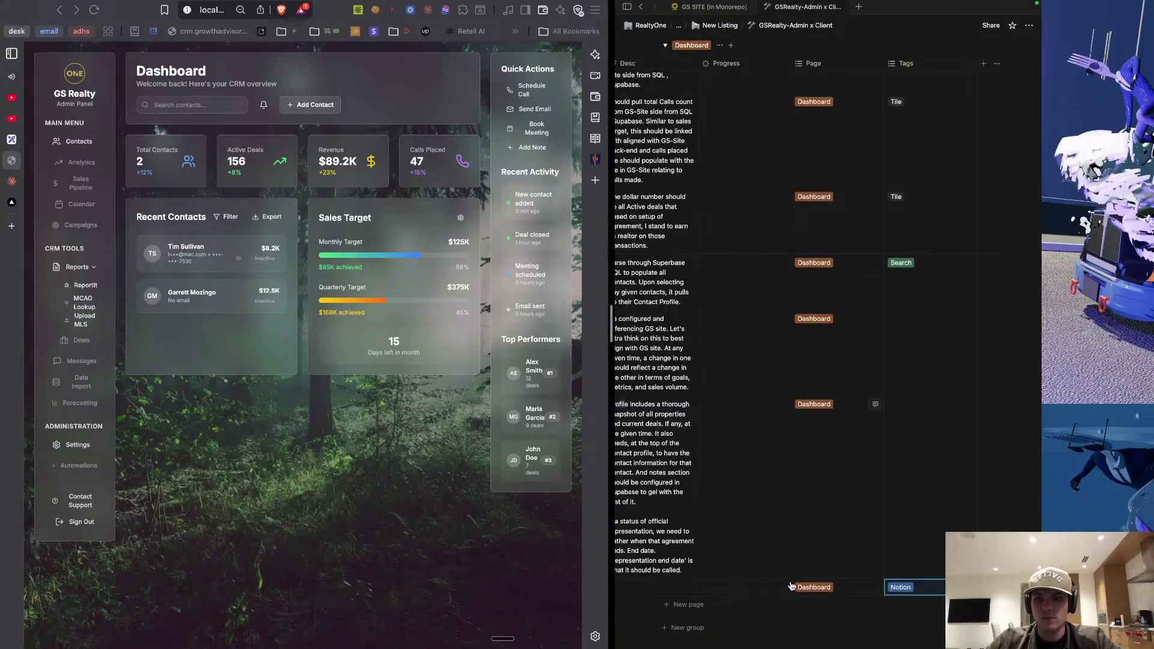
# Title the new row 'Schedule Call'.
pyautogui.hscroll(-3, 767, 588)
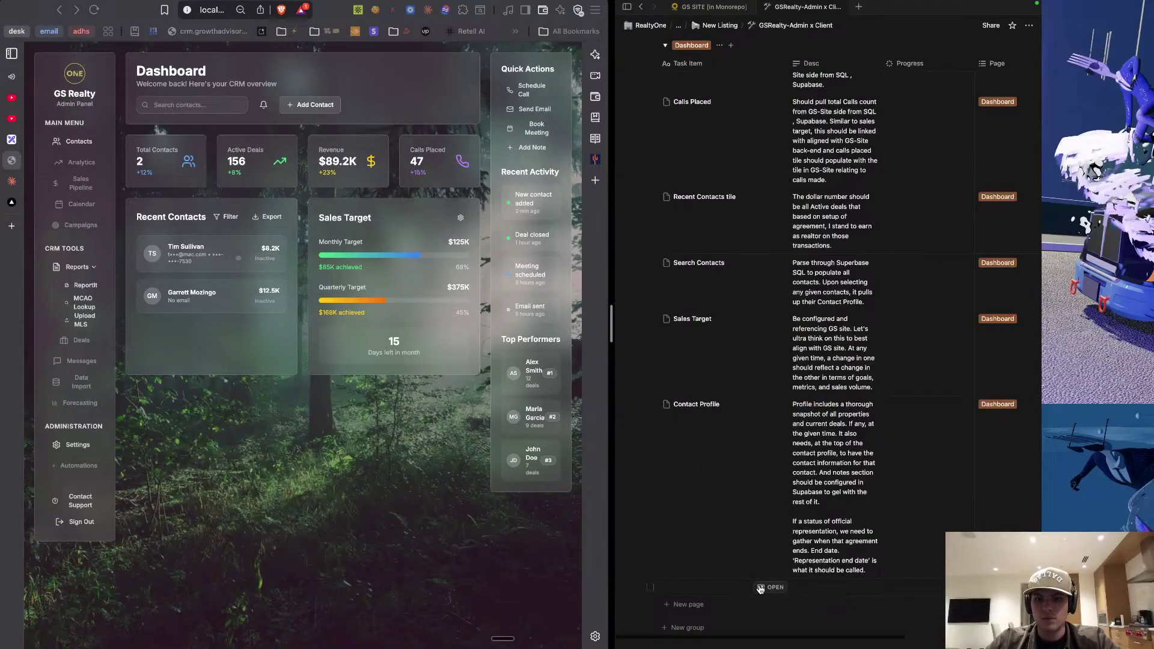
pyautogui.click(715, 591)
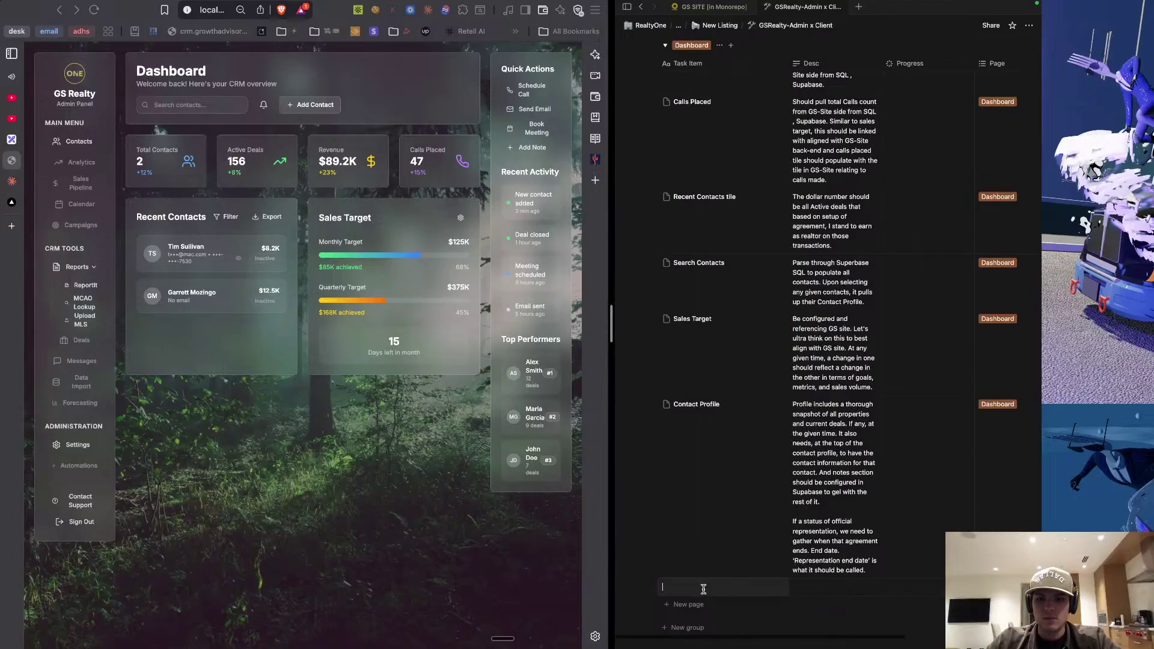
pyautogui.write('sc')
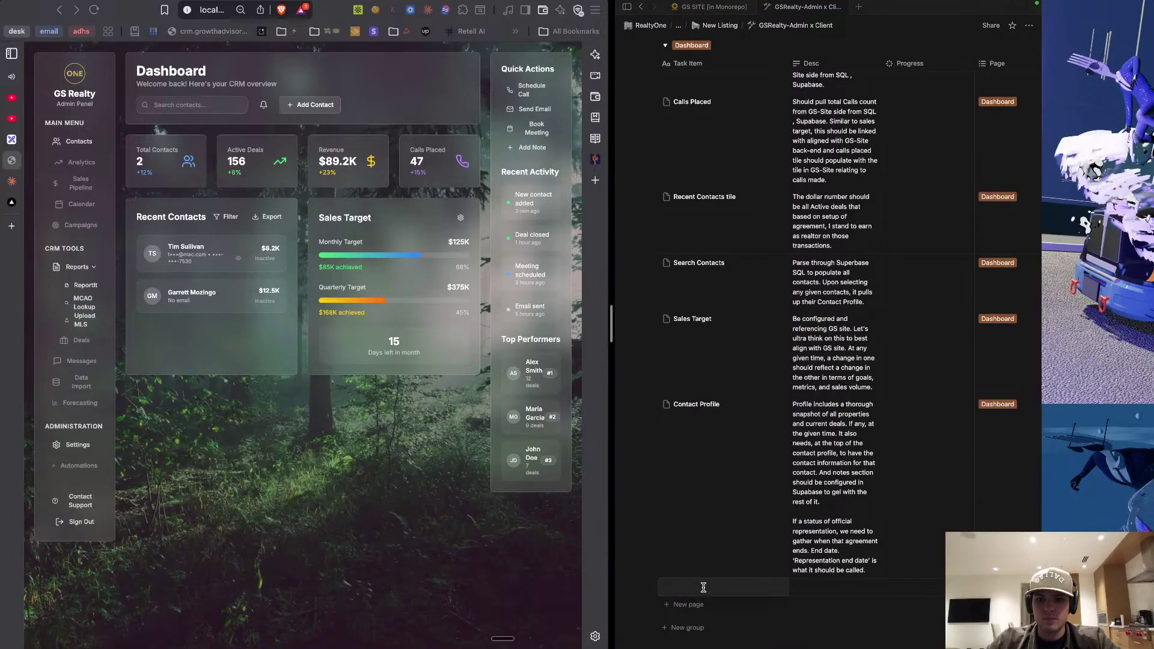
pyautogui.write('chedul')
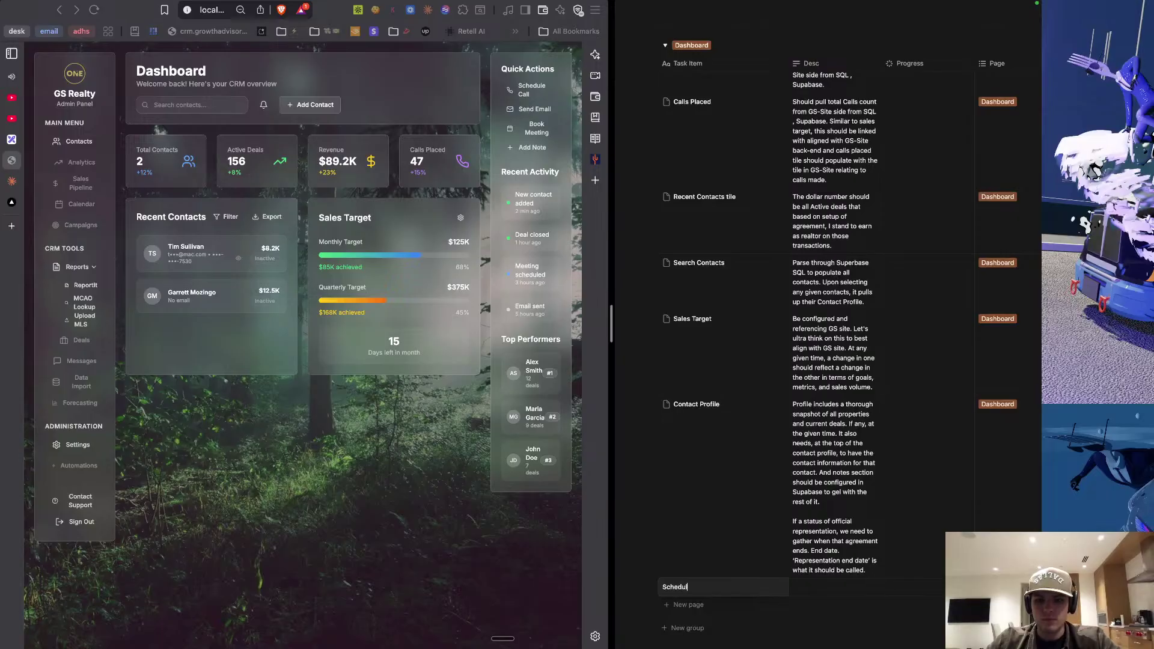
pyautogui.write('e Call')
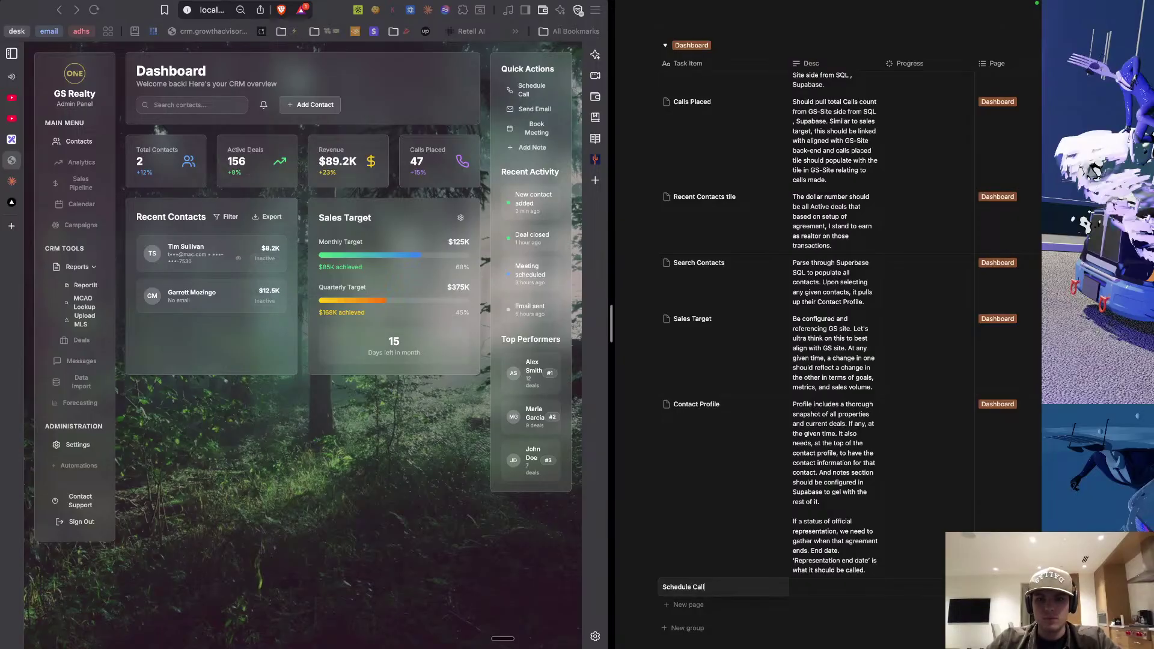
pyautogui.press('Escape')
# Start entering 'Quick Actions' as Schedule Call's page.
pyautogui.hscroll(5, 772, 584)
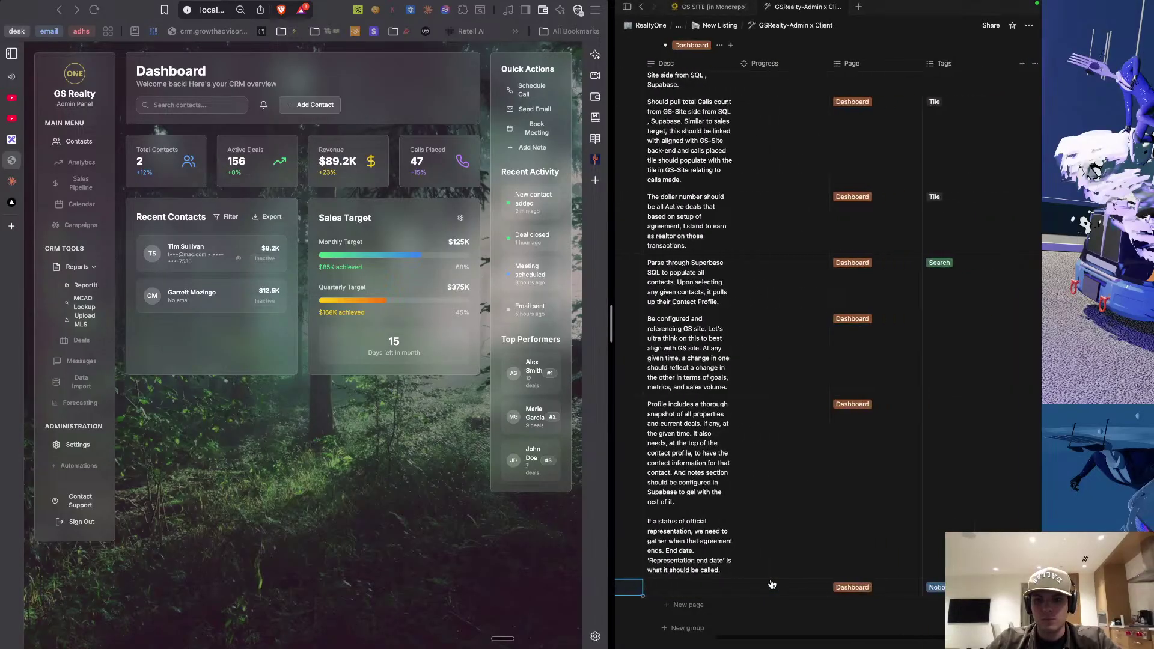
pyautogui.click(962, 587)
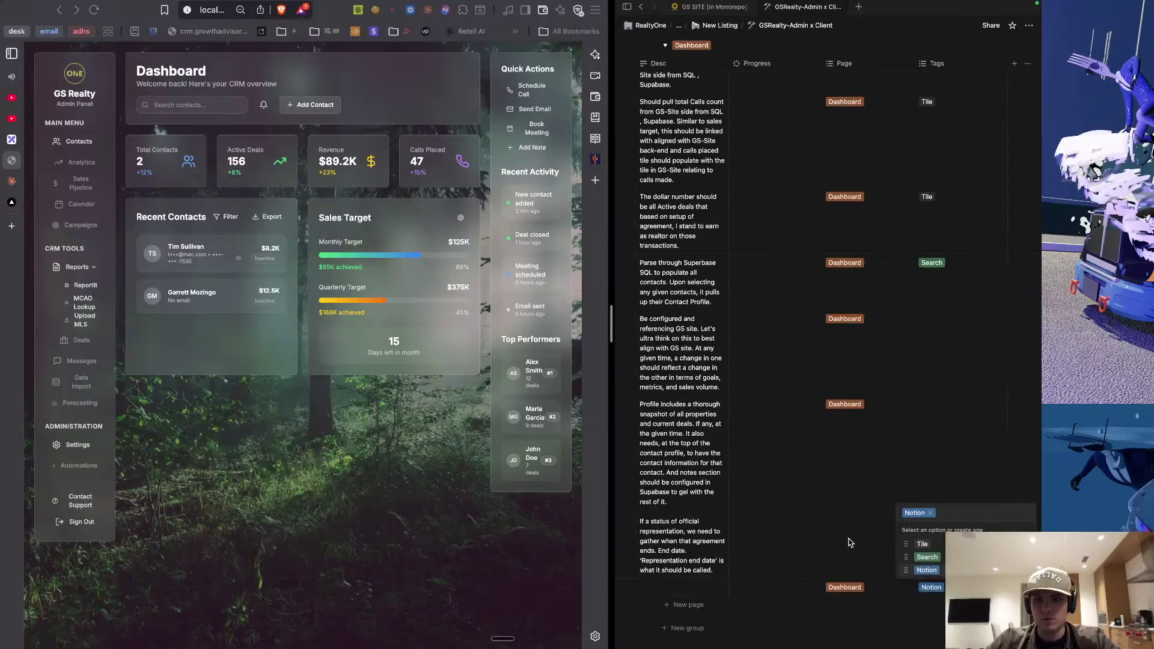
pyautogui.press('Escape')
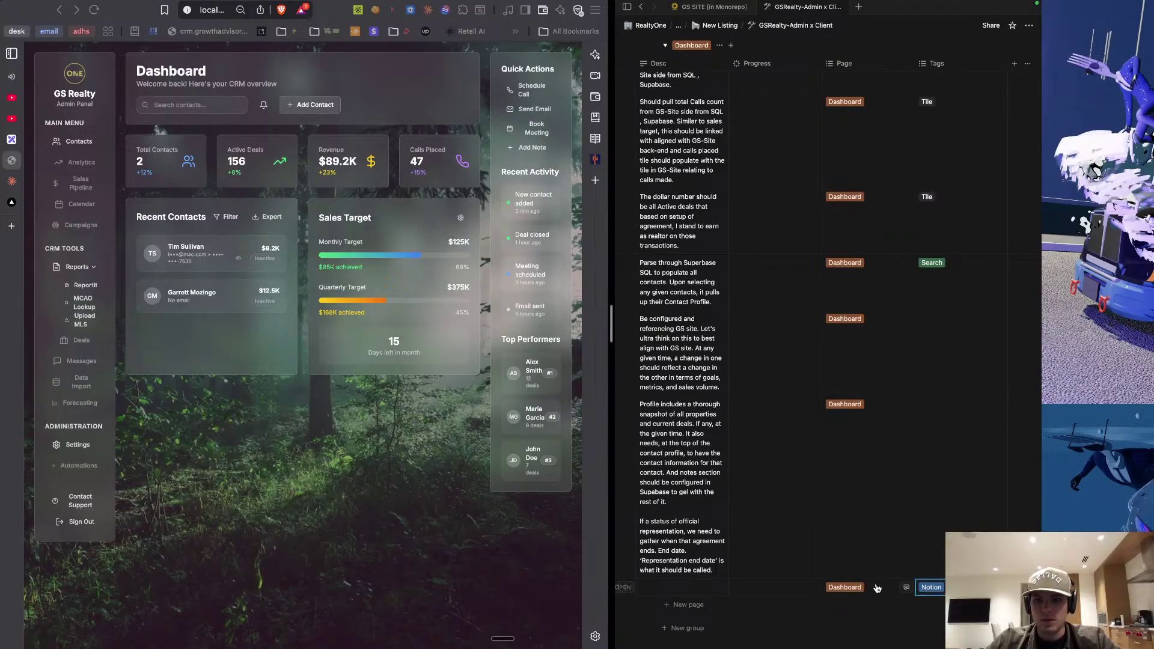
pyautogui.click(871, 588)
pyautogui.write('Quick')
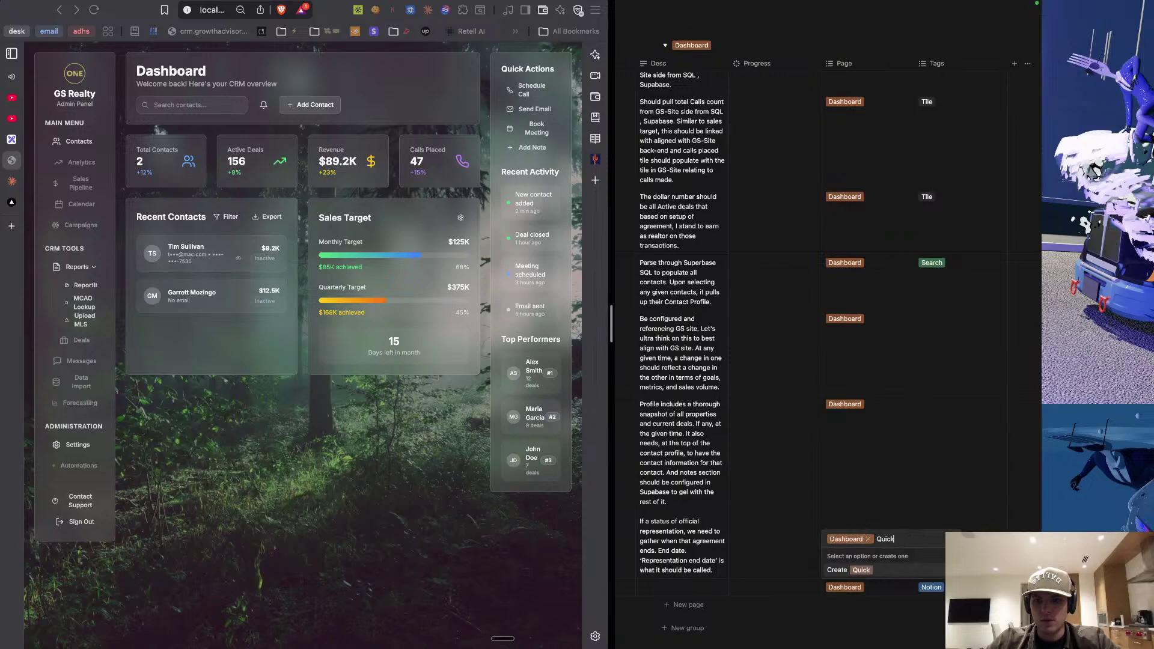
pyautogui.write(' Actions')
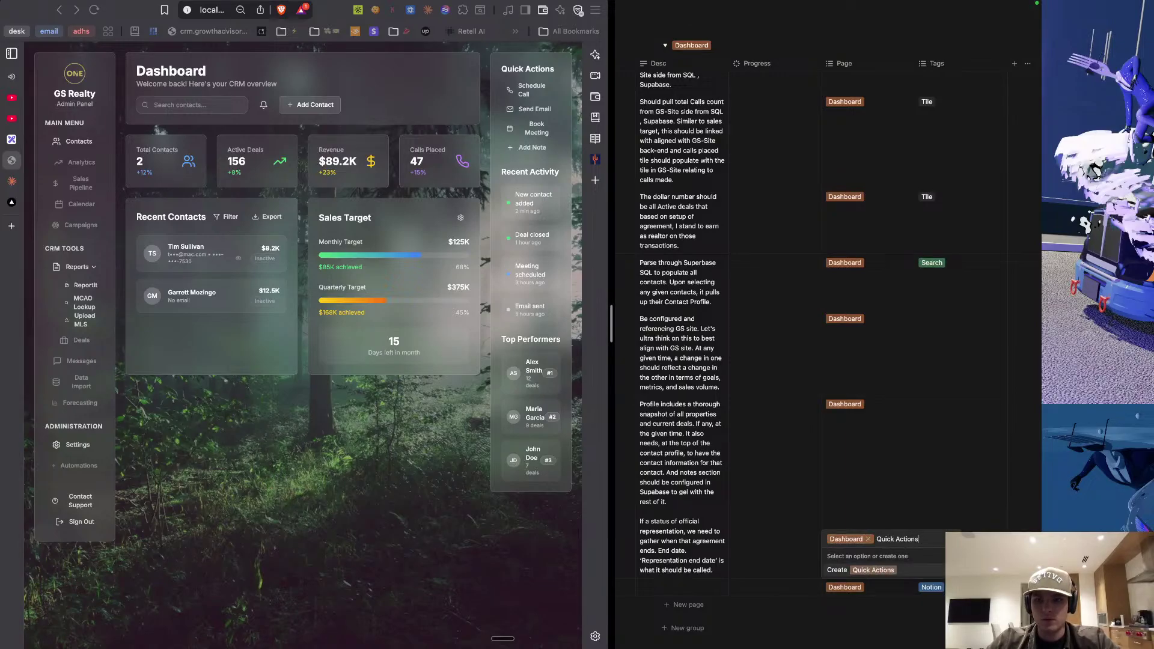
# Create the Quick Actions page option for Schedule Call and add another blank row below.
pyautogui.press('Return')
pyautogui.press('Escape')
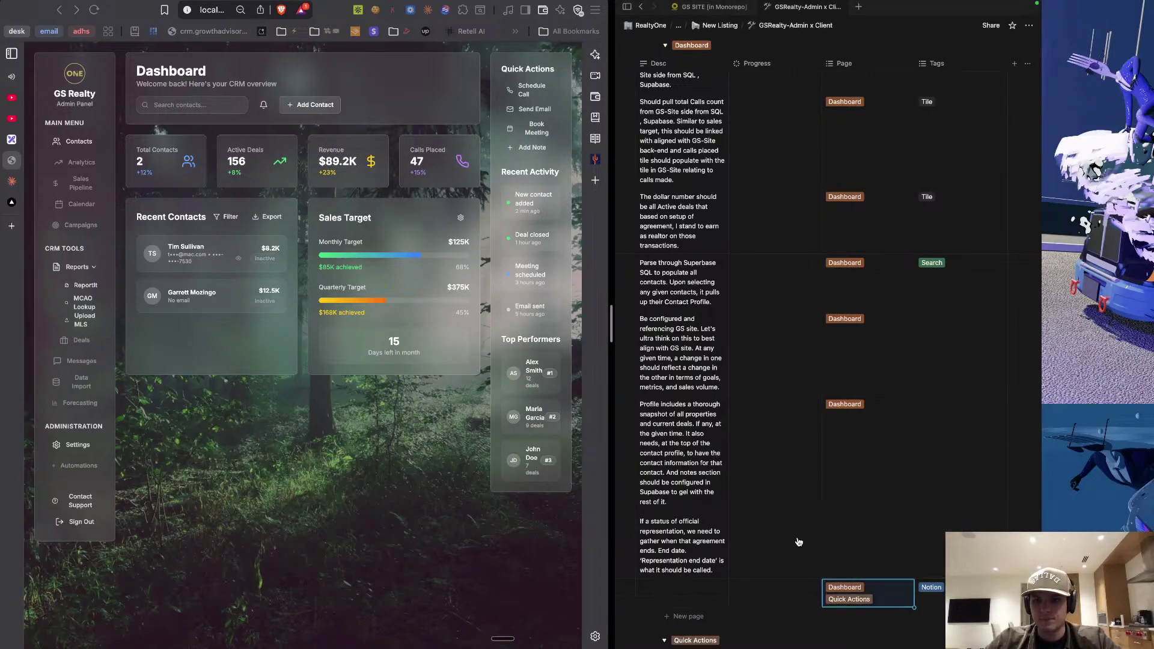
pyautogui.scroll(-2, 796, 551)
pyautogui.hscroll(-5, 792, 544)
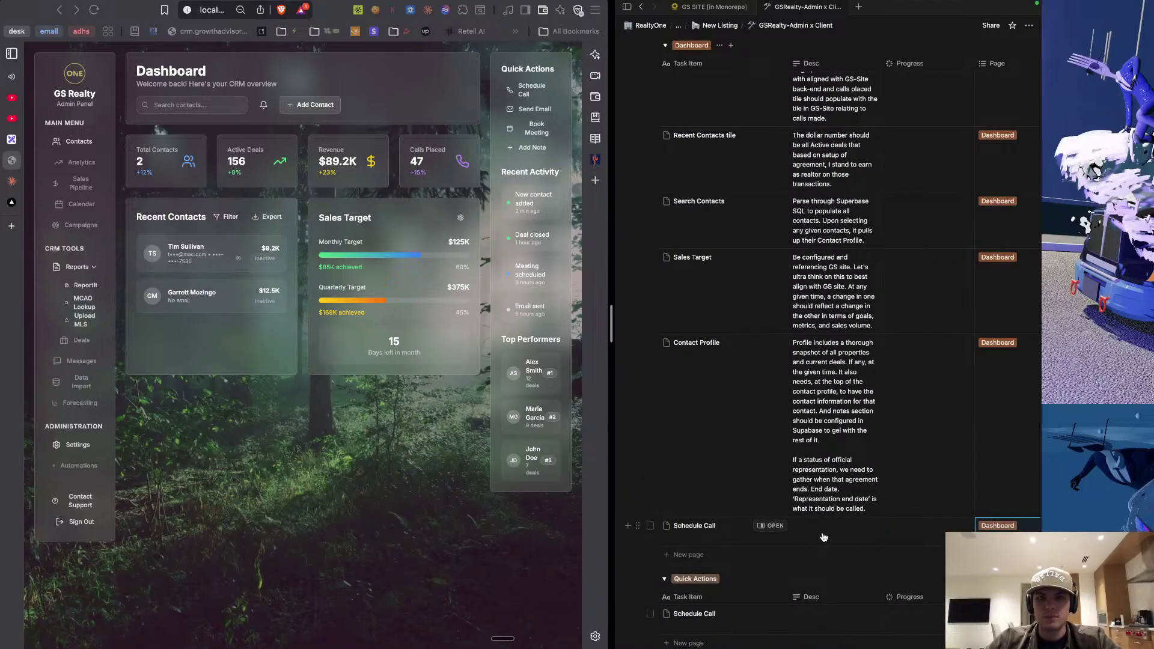
pyautogui.click(688, 556)
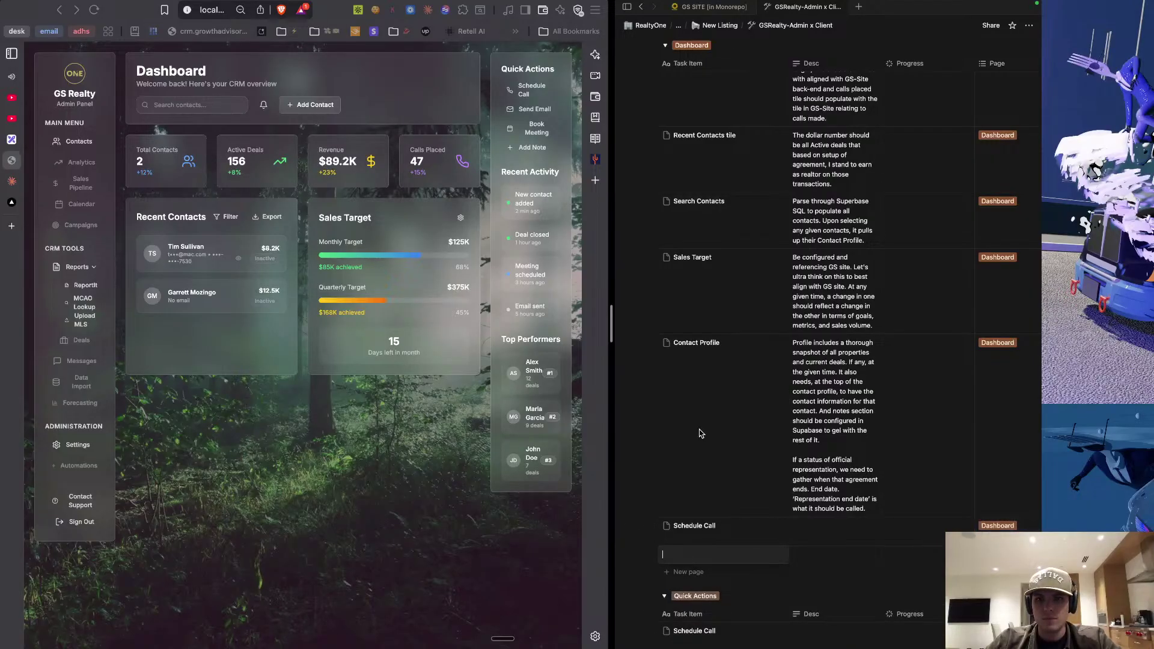
pyautogui.scroll(5, 730, 415)
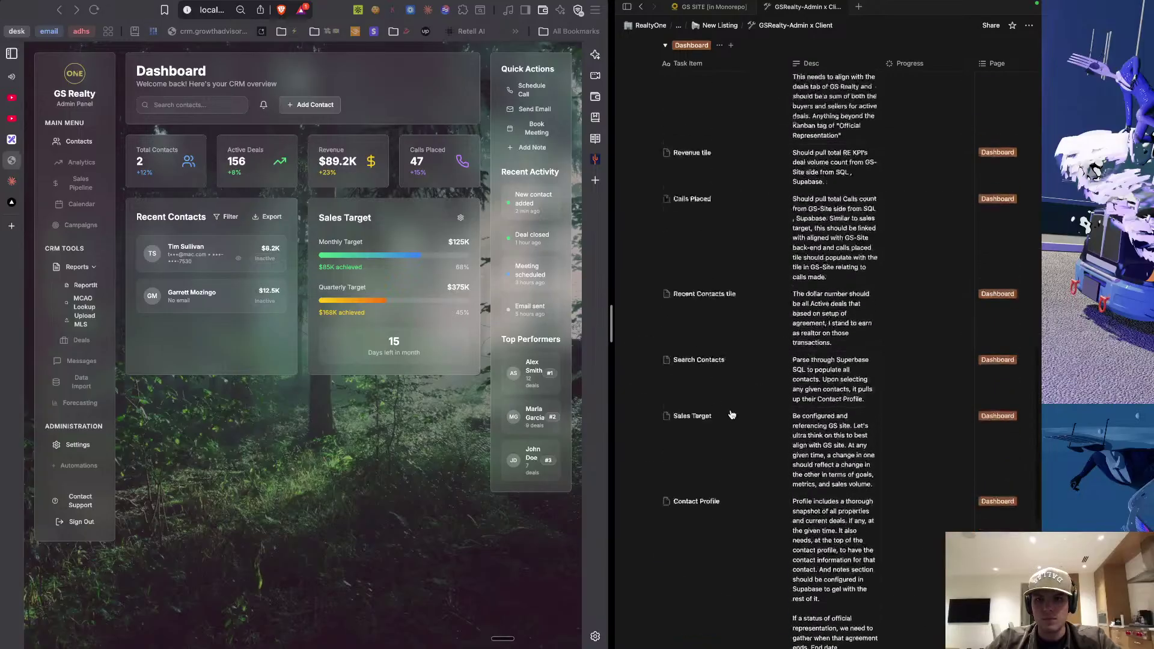
pyautogui.scroll(-10, 731, 414)
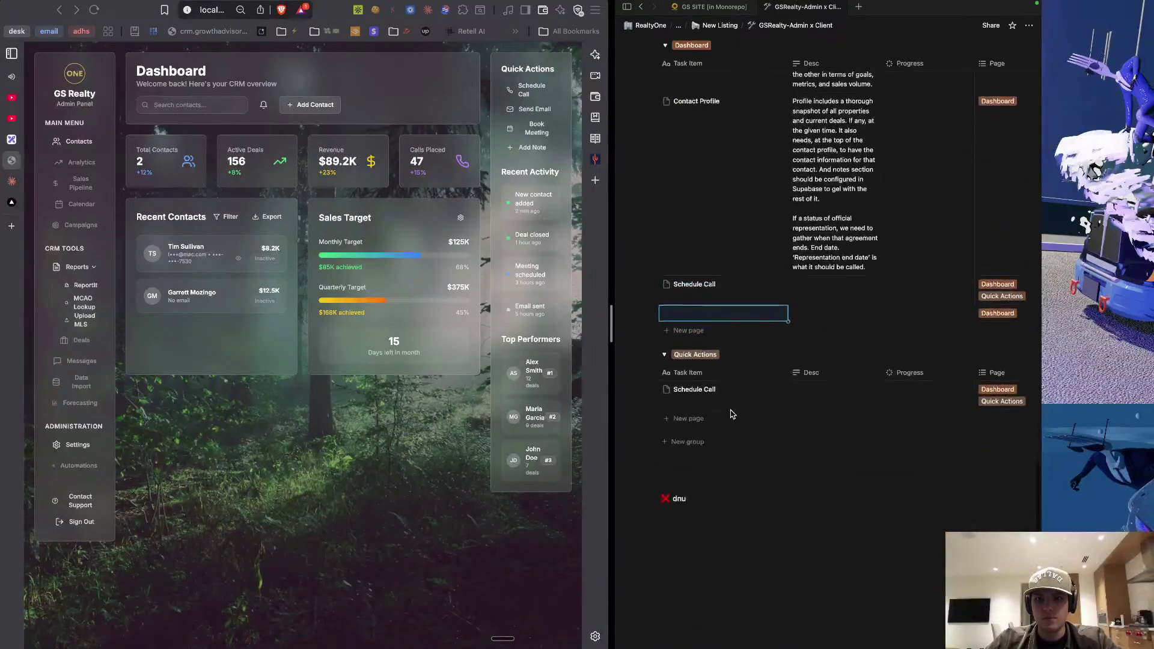
# Add three Dashboard rows titled Send Email, Book Meeting and Add Note.
pyautogui.click(692, 327)
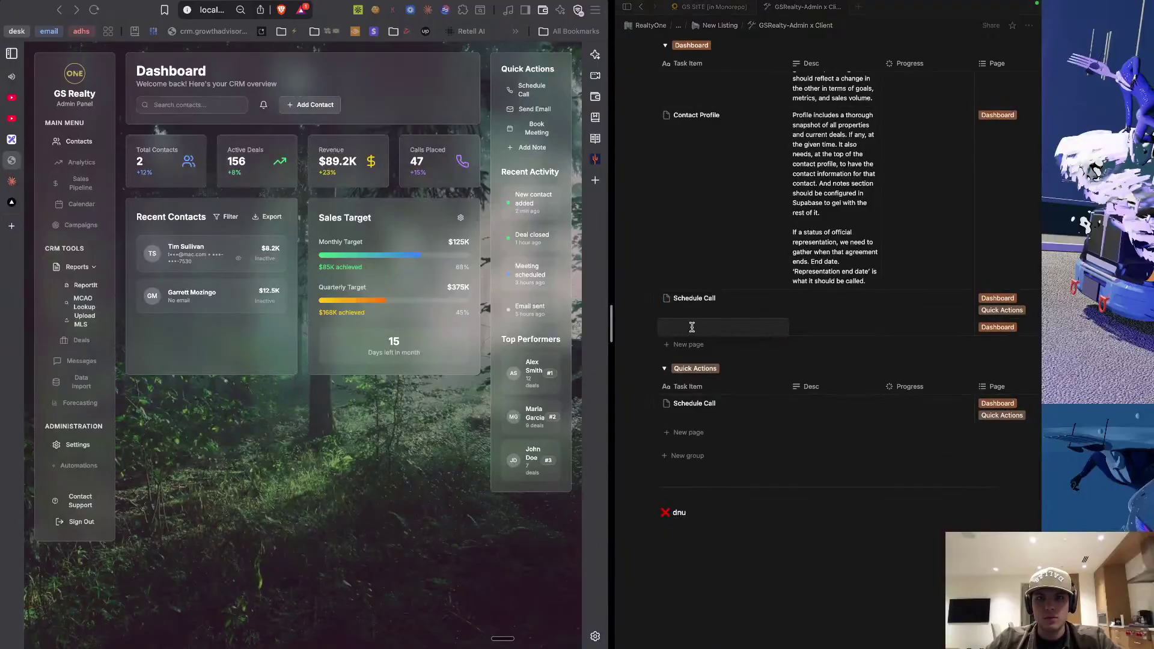
pyautogui.write('Send Email')
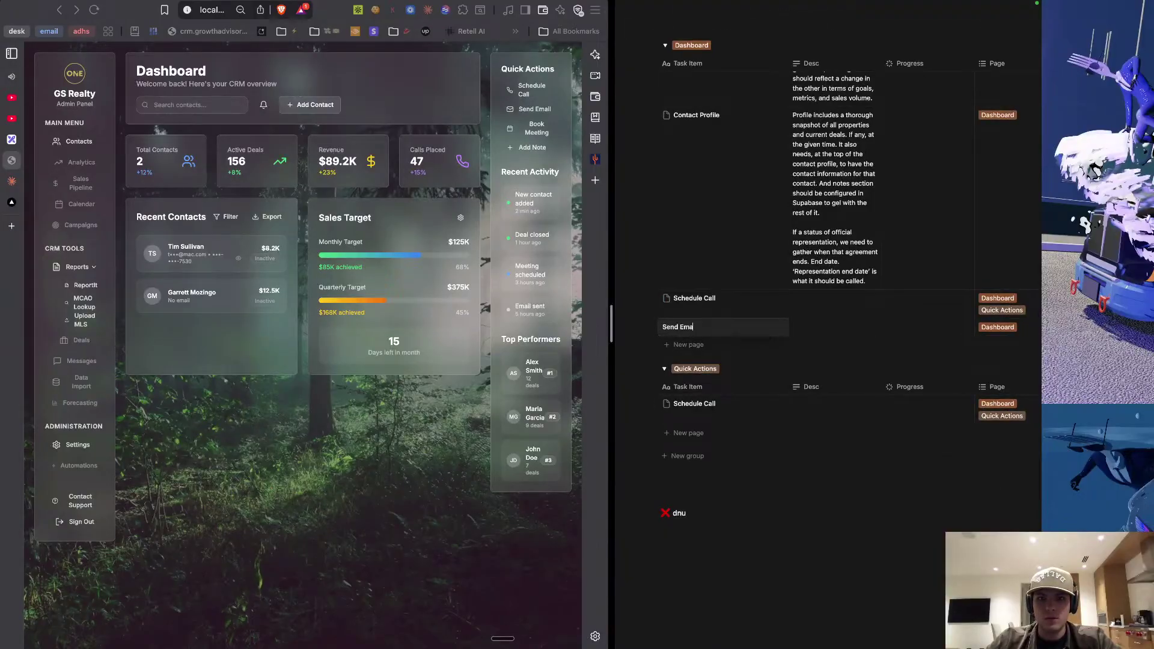
pyautogui.press('Escape')
pyautogui.click(690, 345)
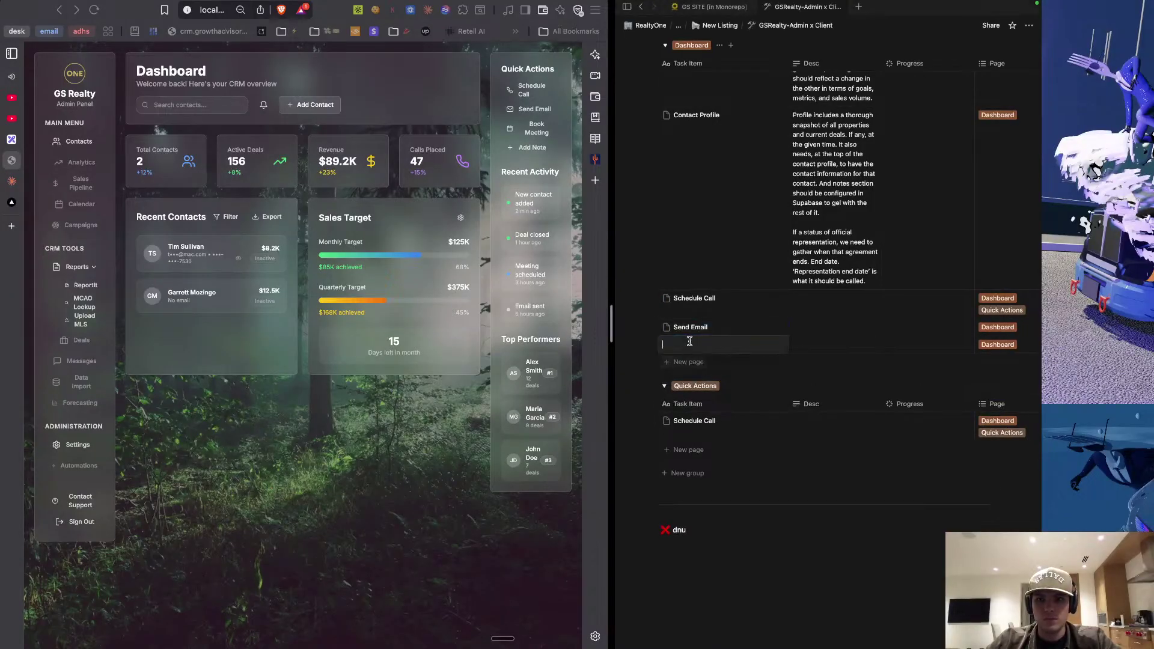
pyautogui.write('Book Meeting')
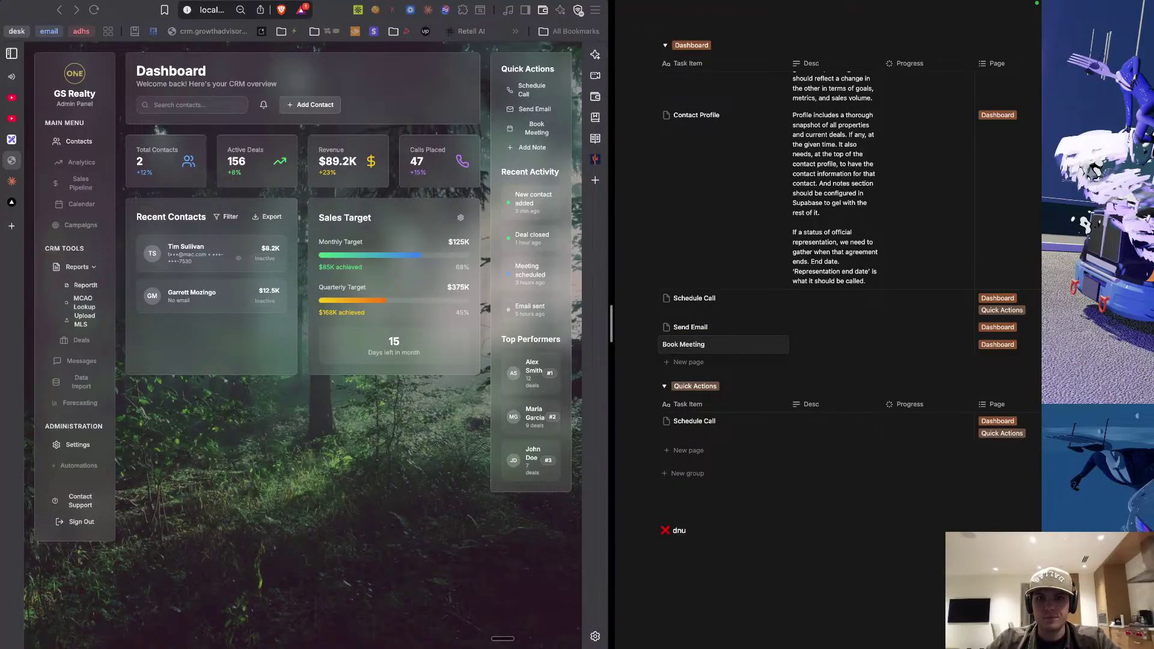
pyautogui.press('Escape')
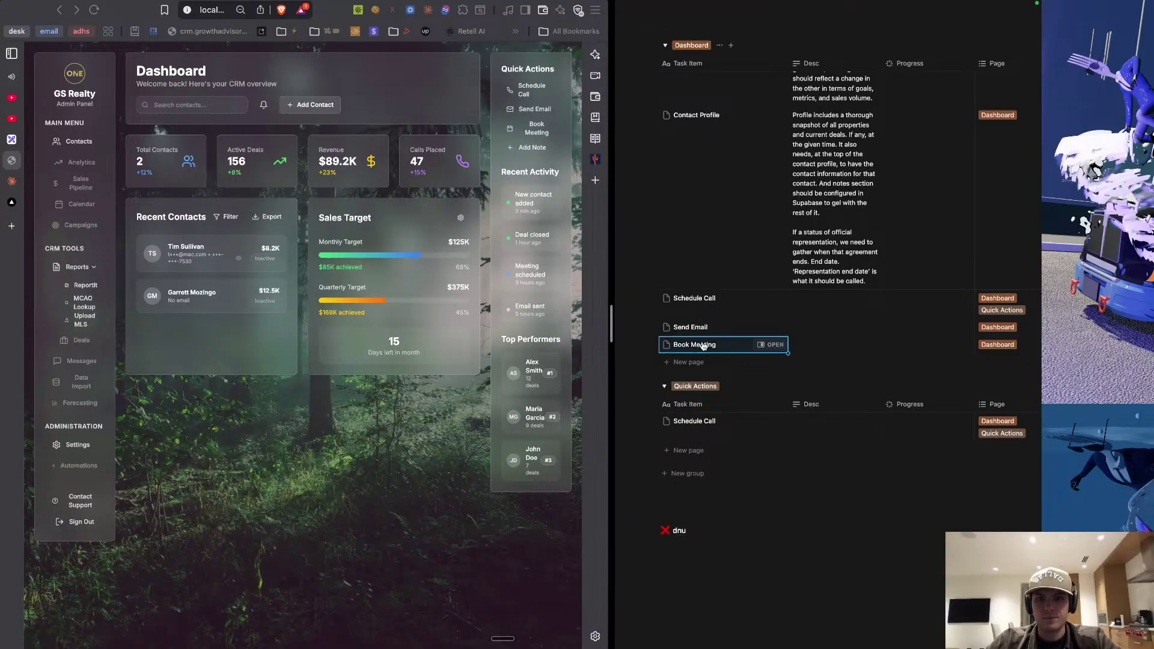
pyautogui.click(693, 362)
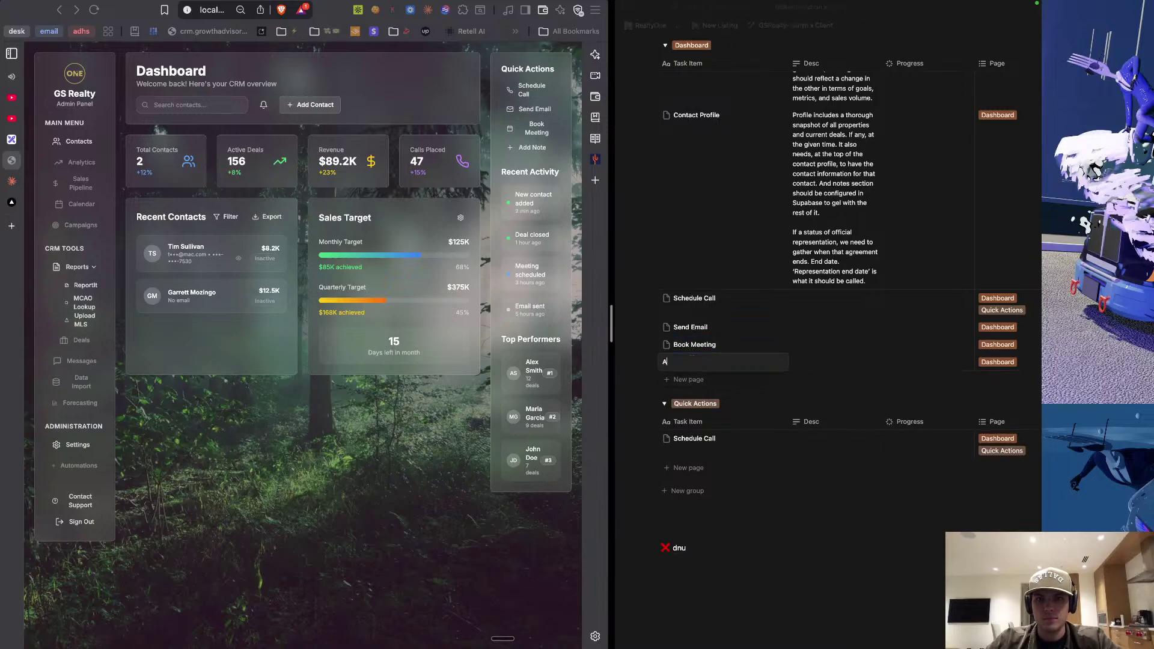
pyautogui.write('Add Note')
pyautogui.press('Escape')
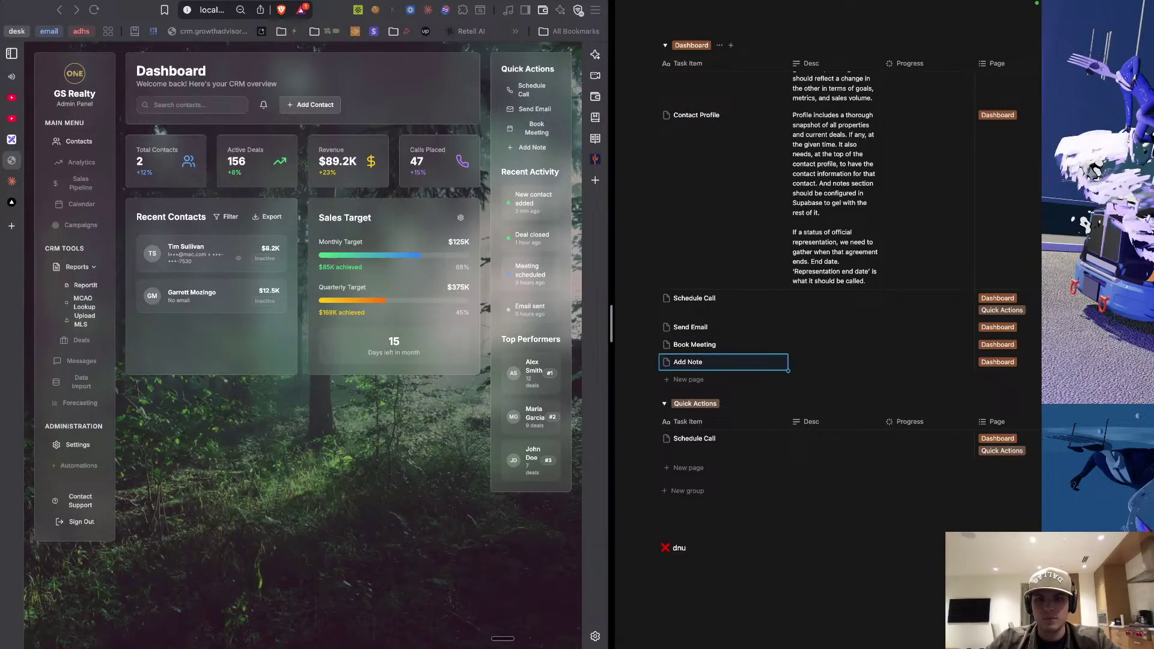
pyautogui.hscroll(2, 773, 376)
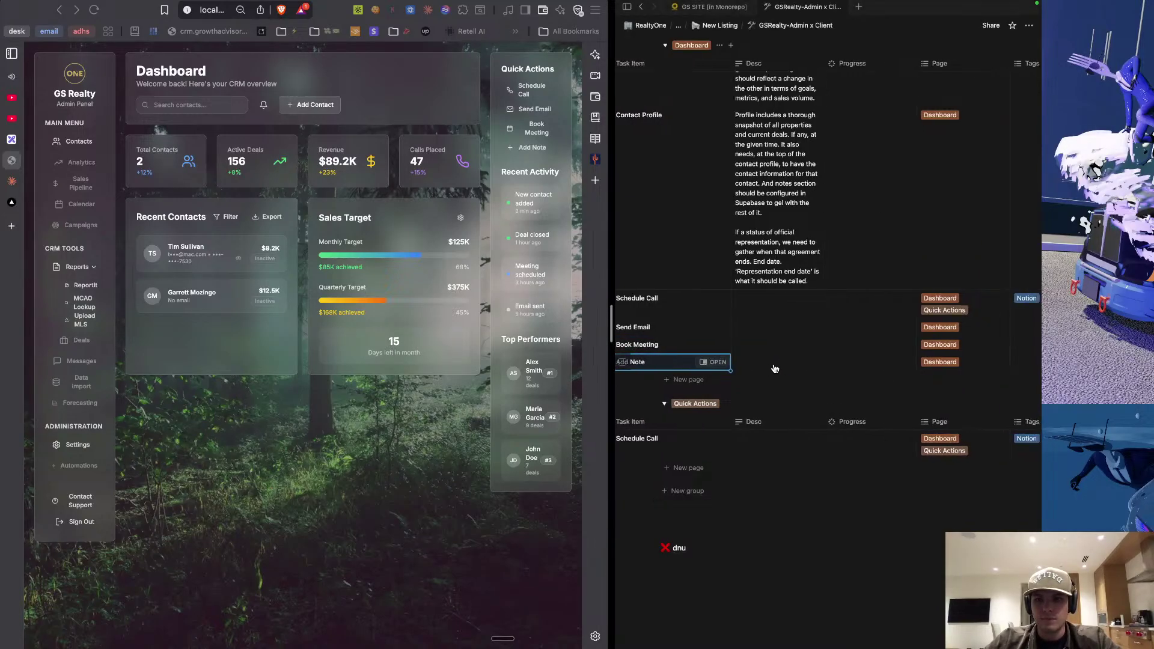
pyautogui.click(774, 363)
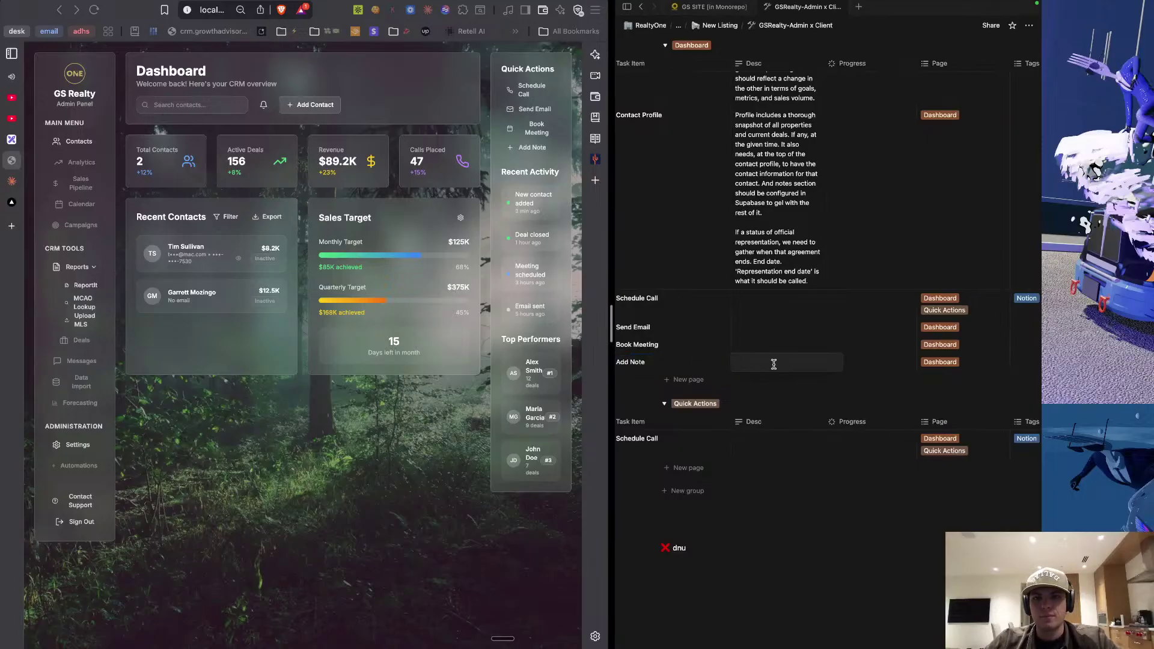
# Dictate the Add Note description: a pop-up that searches contacts and saves a note to one.
pyautogui.press('fn')
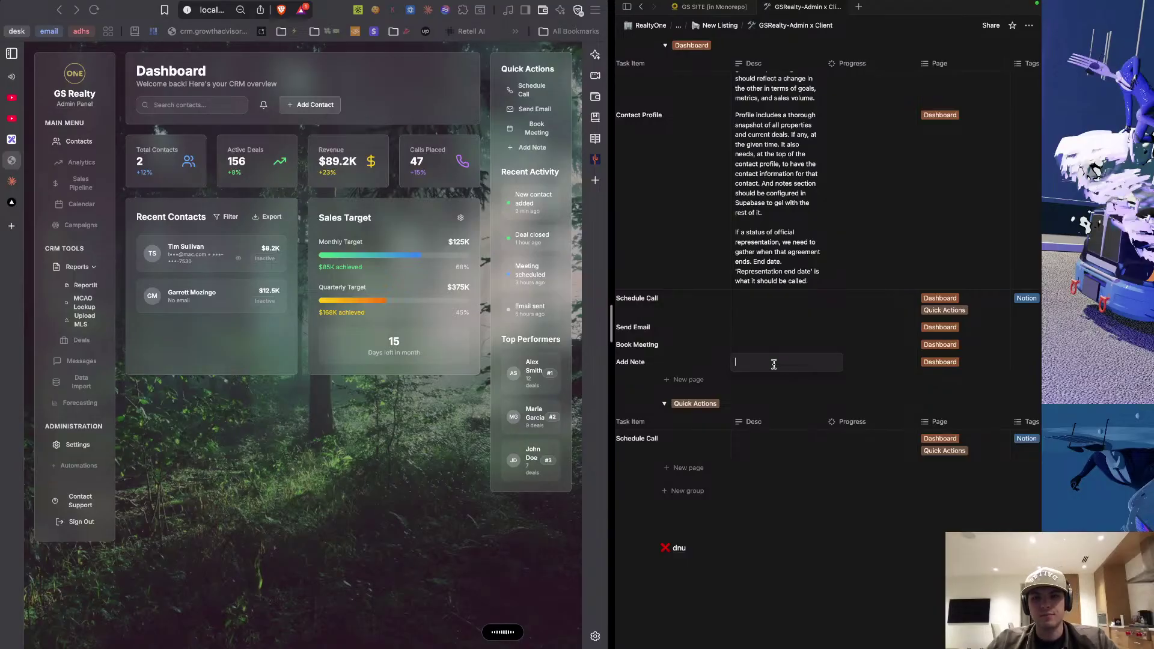
pyautogui.write('Upon click, it should have a pop-up where you can have a drop-down menu/search menu of all contacts and be able to save a note. If there already is one, but save whatever is in the context are in the note text box field to that contact.')
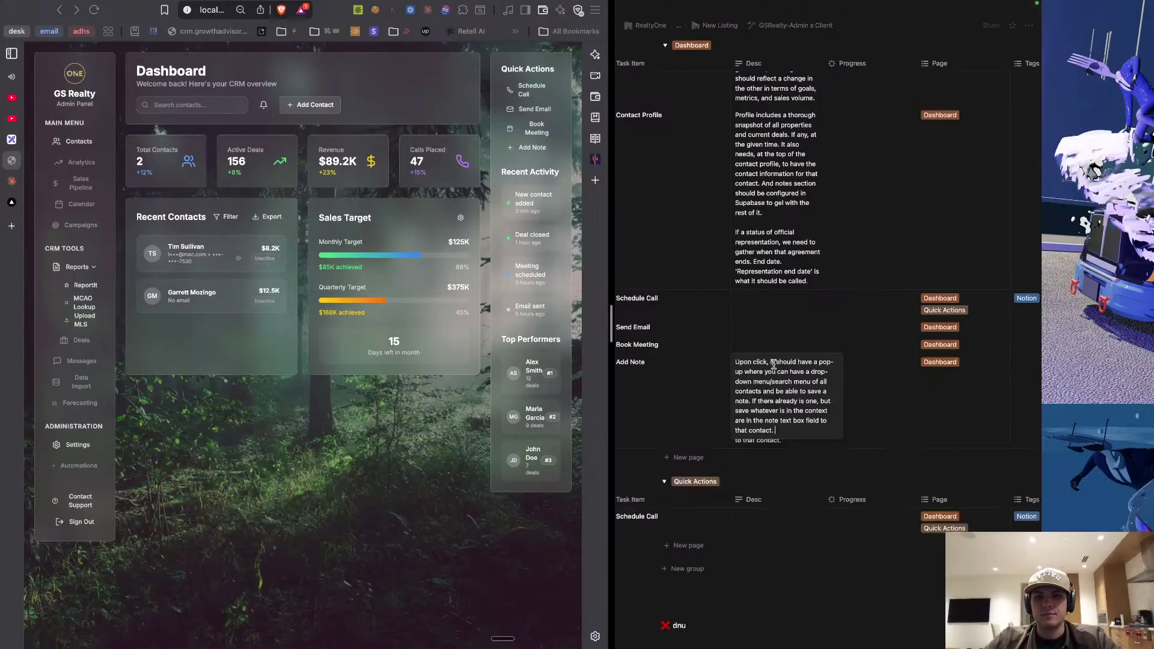
pyautogui.press('Escape')
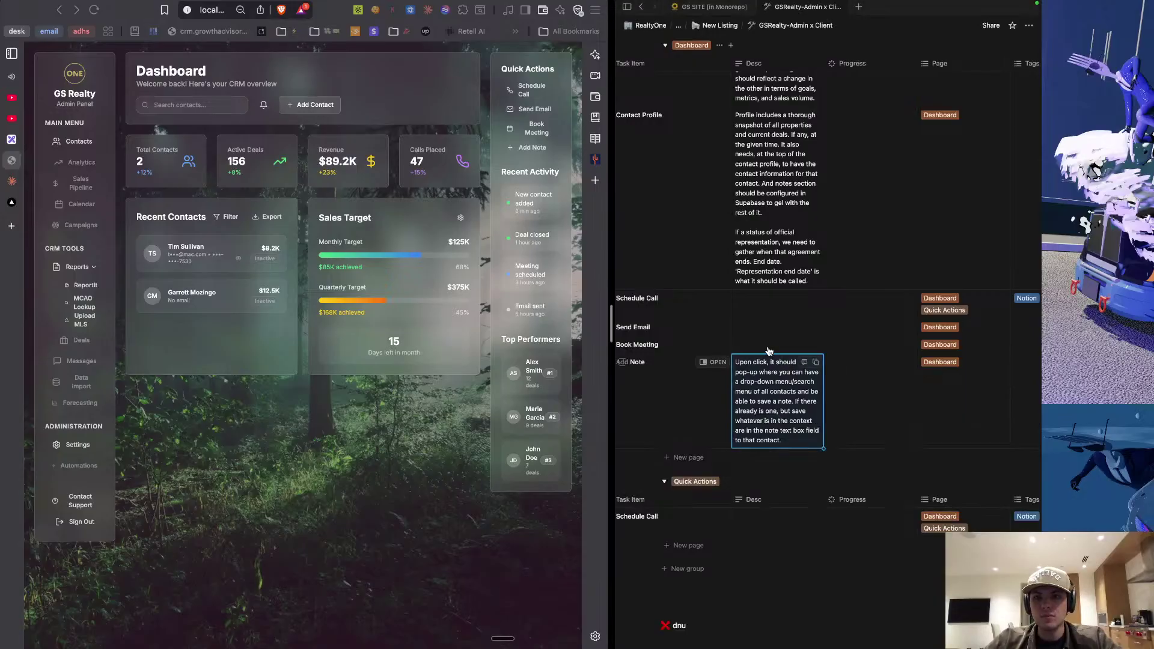
pyautogui.hscroll(-3, 769, 350)
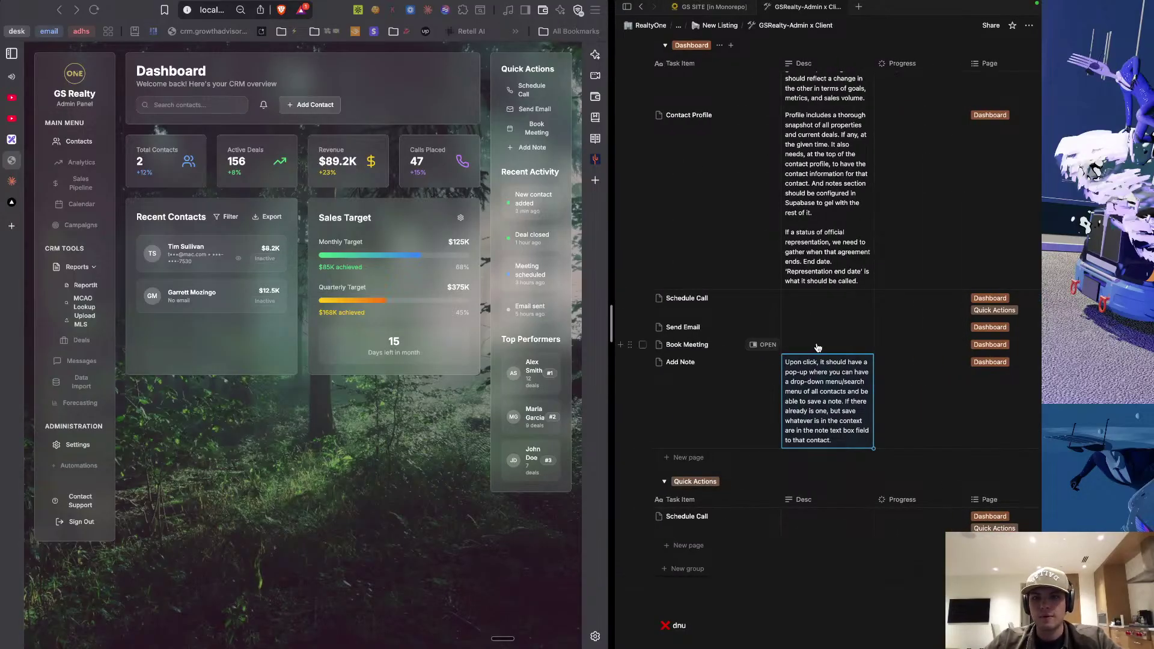
pyautogui.click(817, 347)
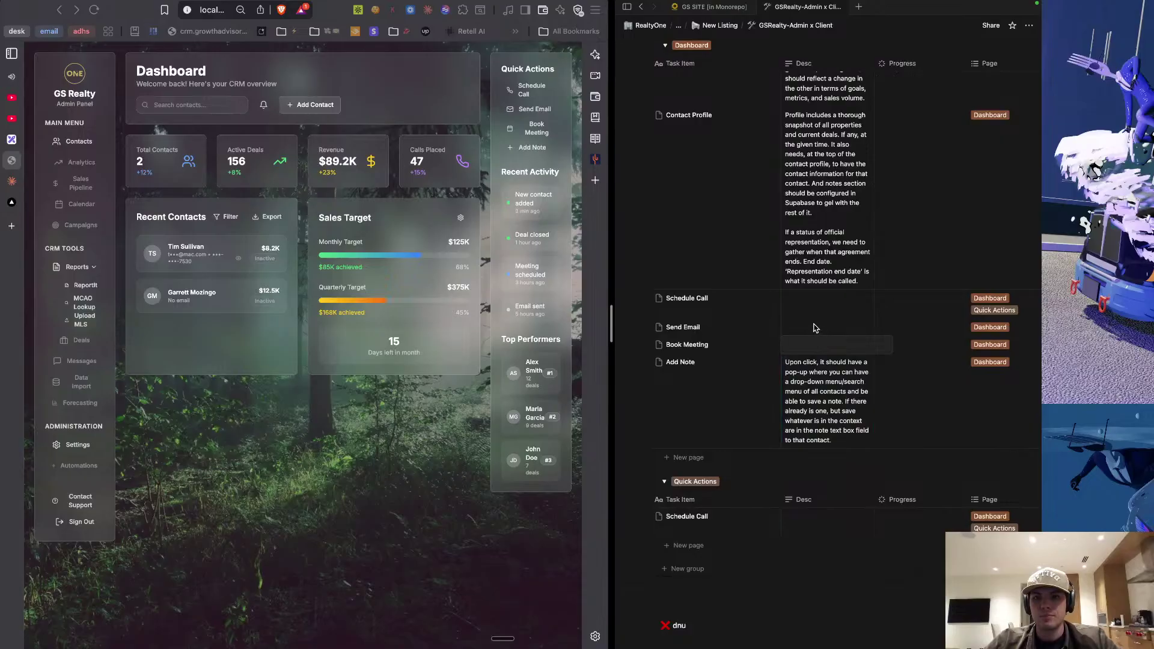
pyautogui.press('Escape')
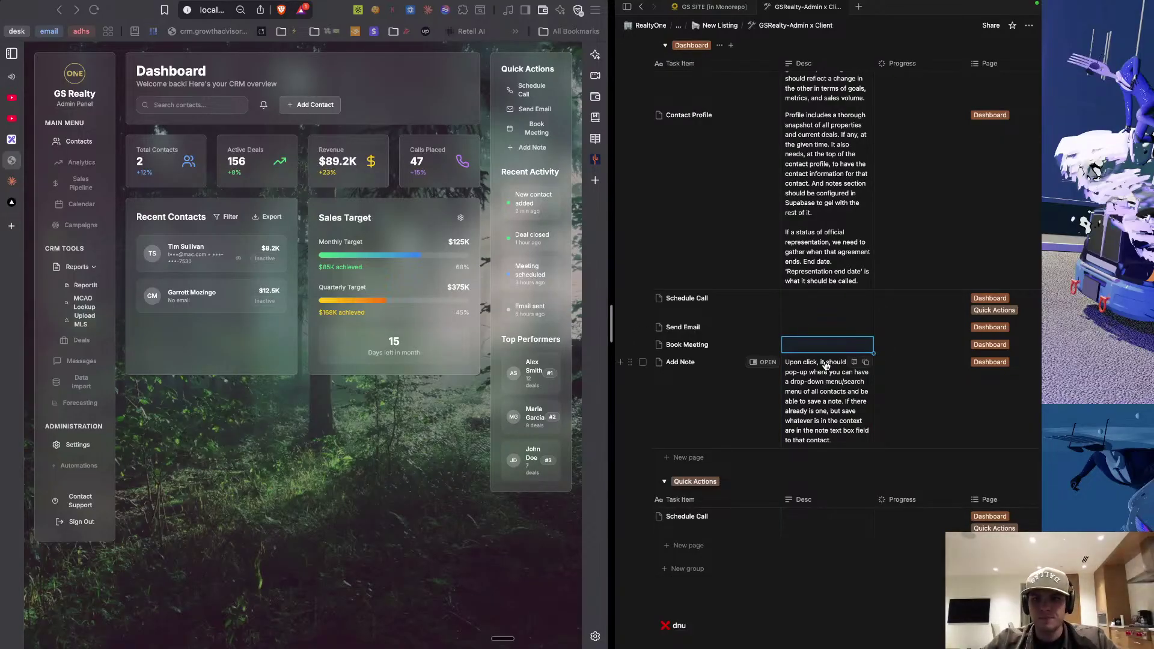
# Copy Schedule Call's Page and Tags values into the three rows below it.
pyautogui.hscroll(4, 819, 353)
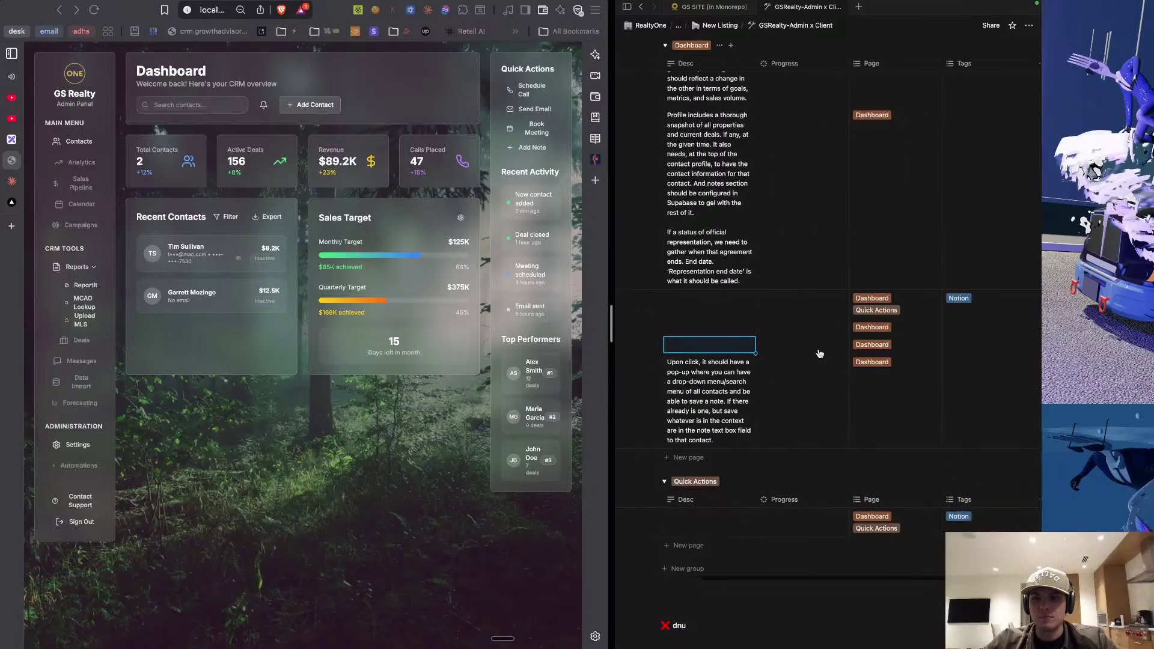
pyautogui.hscroll(2, 819, 354)
pyautogui.press('Up')
pyautogui.press('Up')
pyautogui.press('Right')
pyautogui.press('Right')
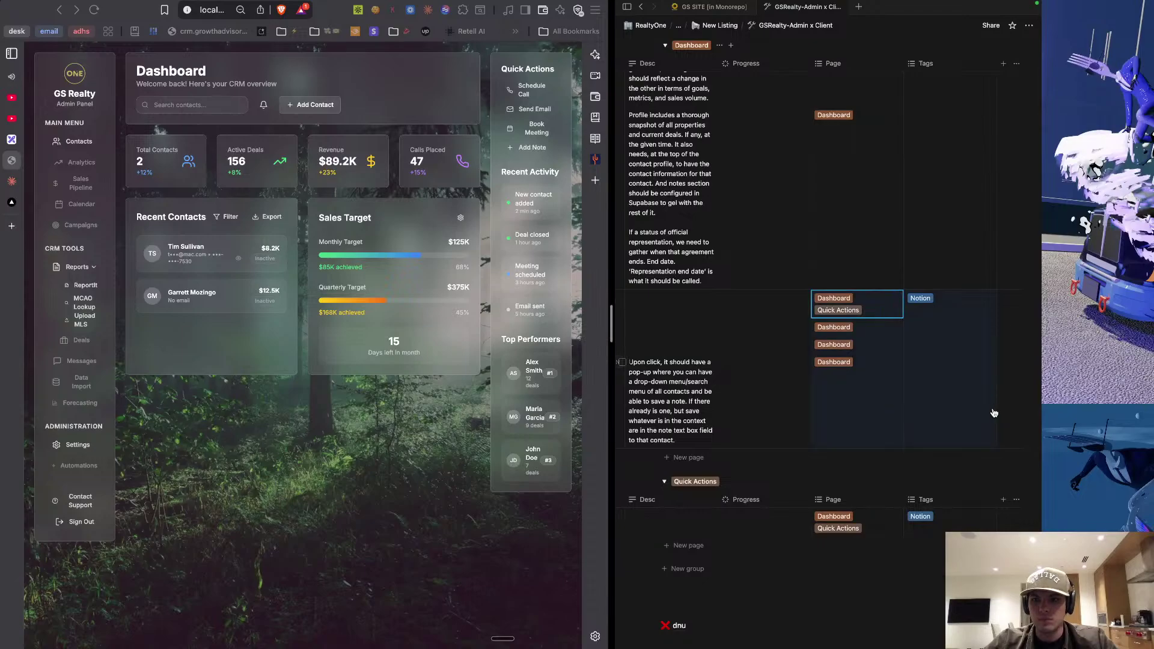
pyautogui.hotkey('ctrl', 'v')
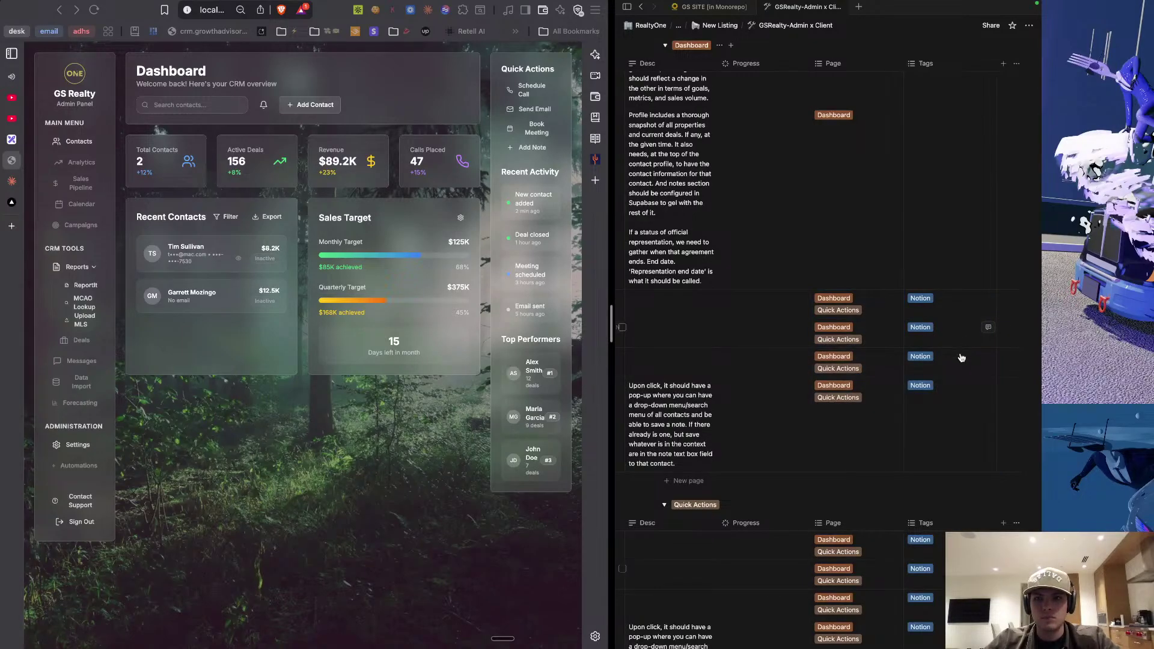
# Clear the pasted Notion tag from the Add Note row.
pyautogui.press('Return')
pyautogui.press('Escape')
pyautogui.click(957, 437)
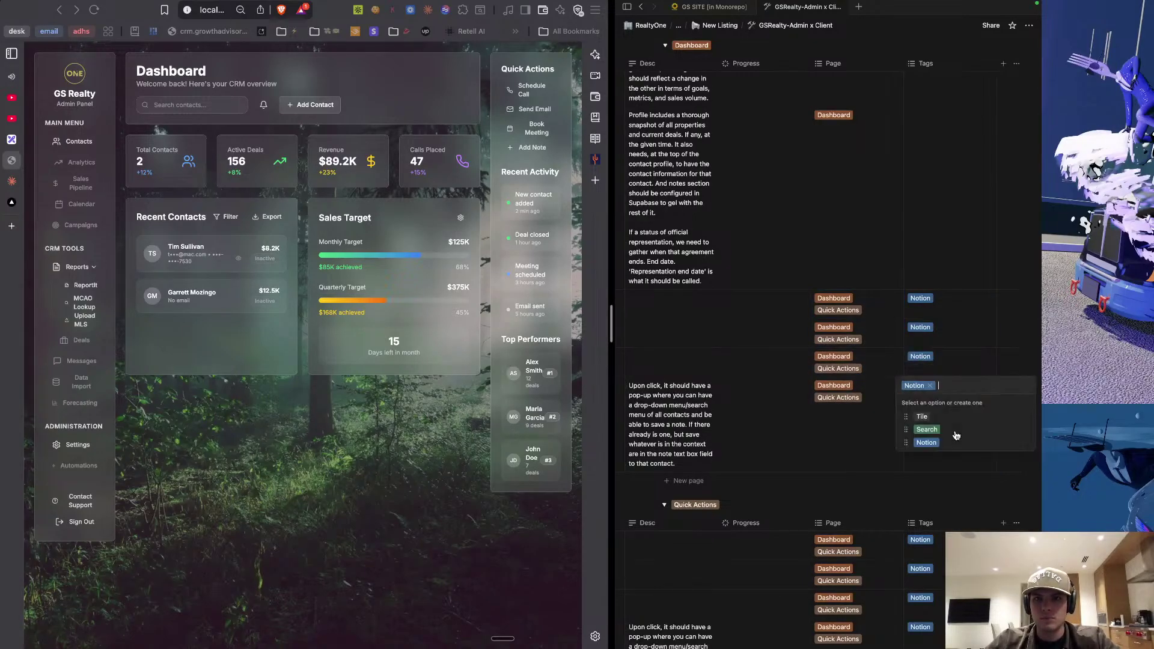
pyautogui.write(']\\')
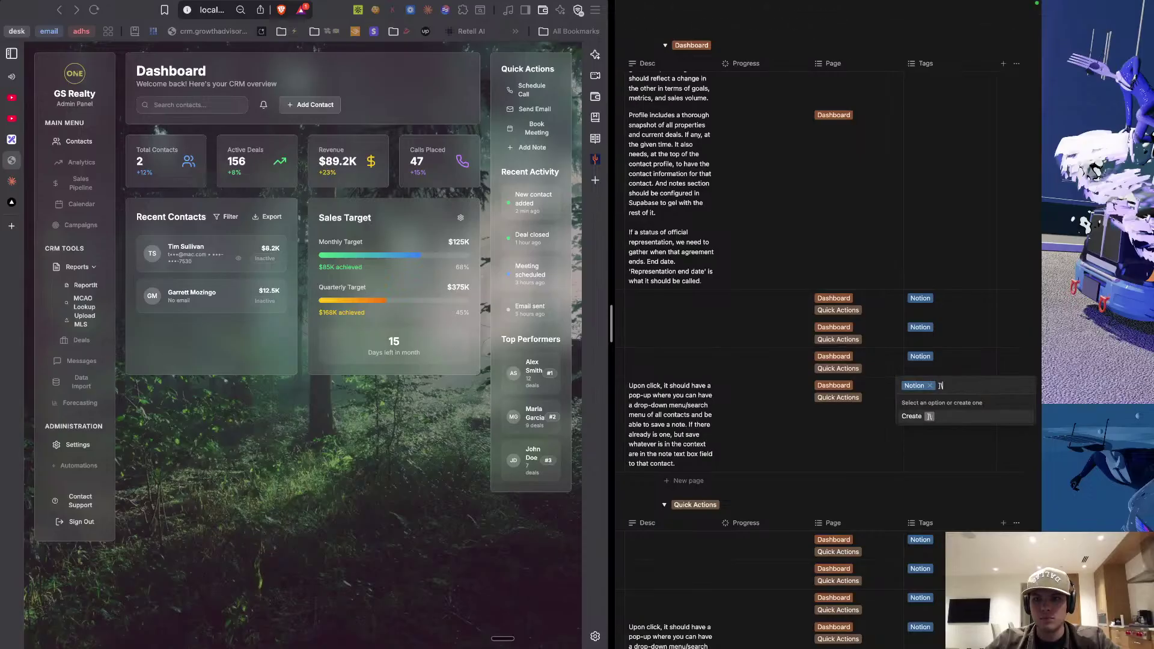
pyautogui.press('BackSpace')
pyautogui.press('BackSpace')
pyautogui.press('BackSpace')
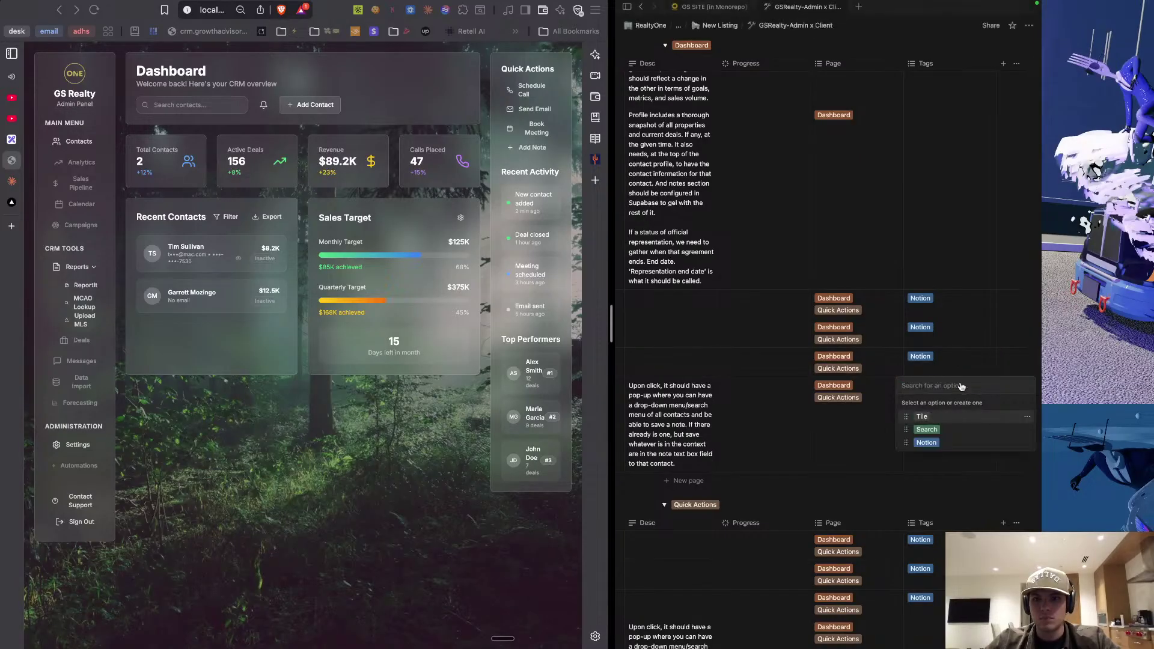
pyautogui.press('Escape')
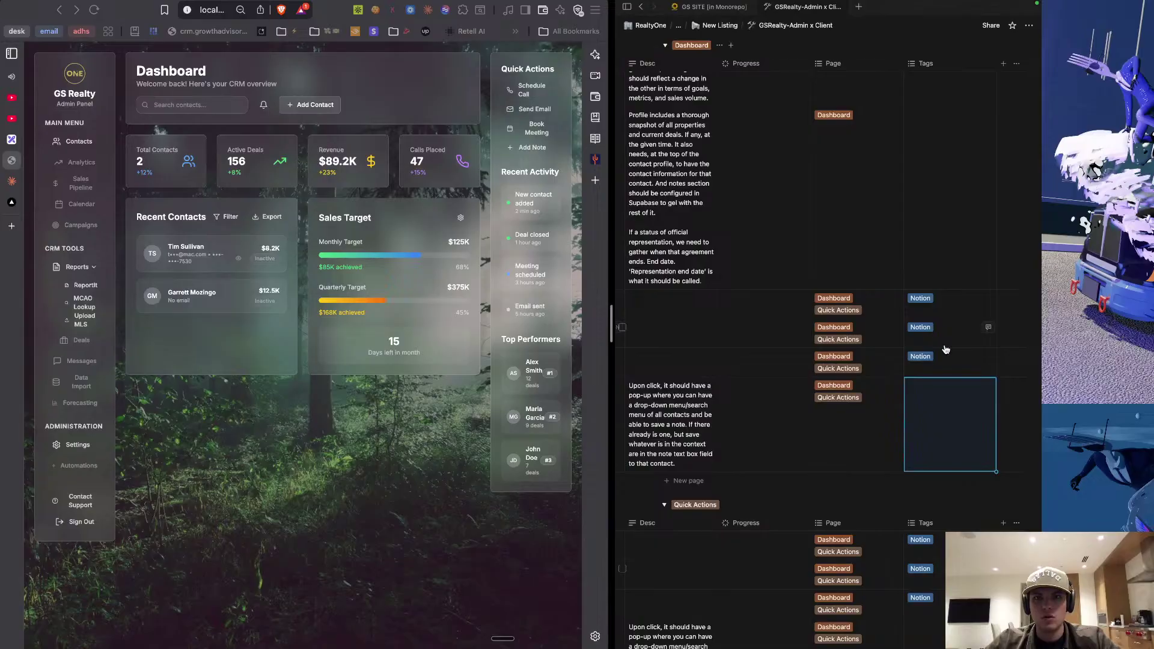
# Replace Send Email's Notion tag with a newly created Gmail tag.
pyautogui.click(943, 330)
pyautogui.press('BackSpace')
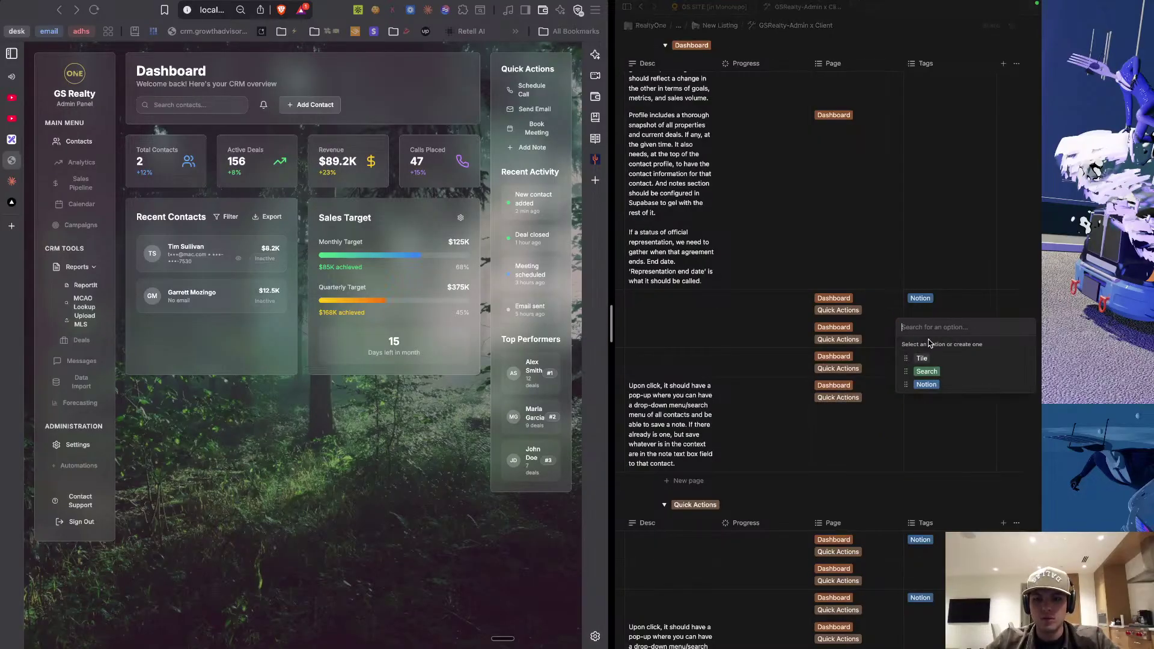
pyautogui.write('Gmai')
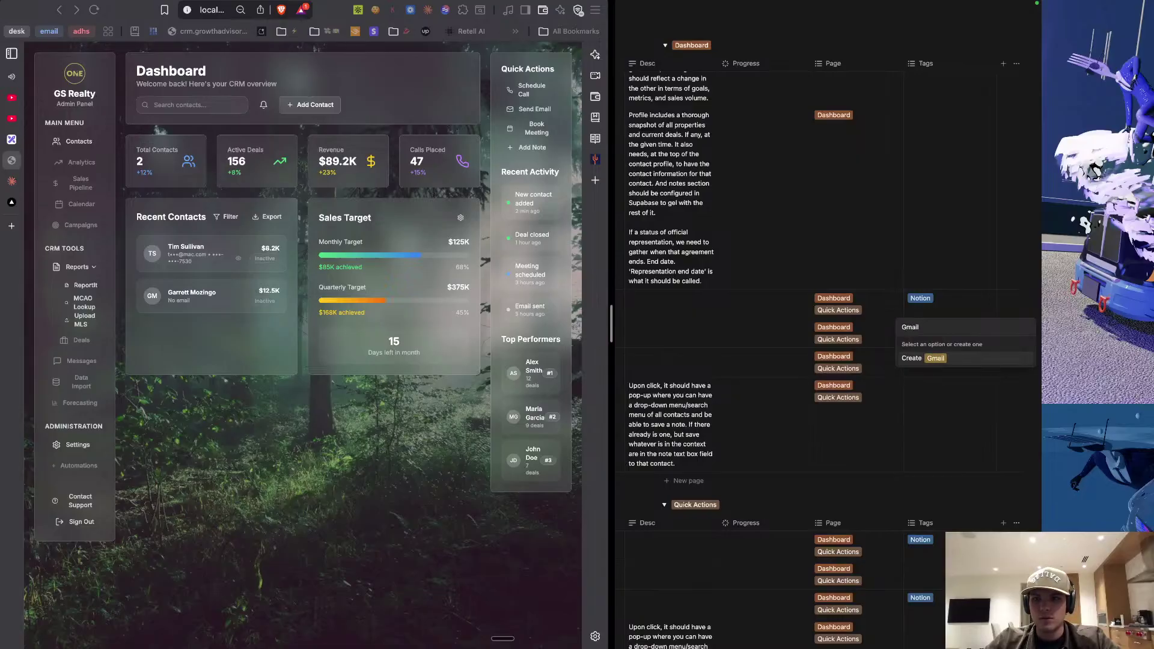
pyautogui.write('l')
pyautogui.press('Return')
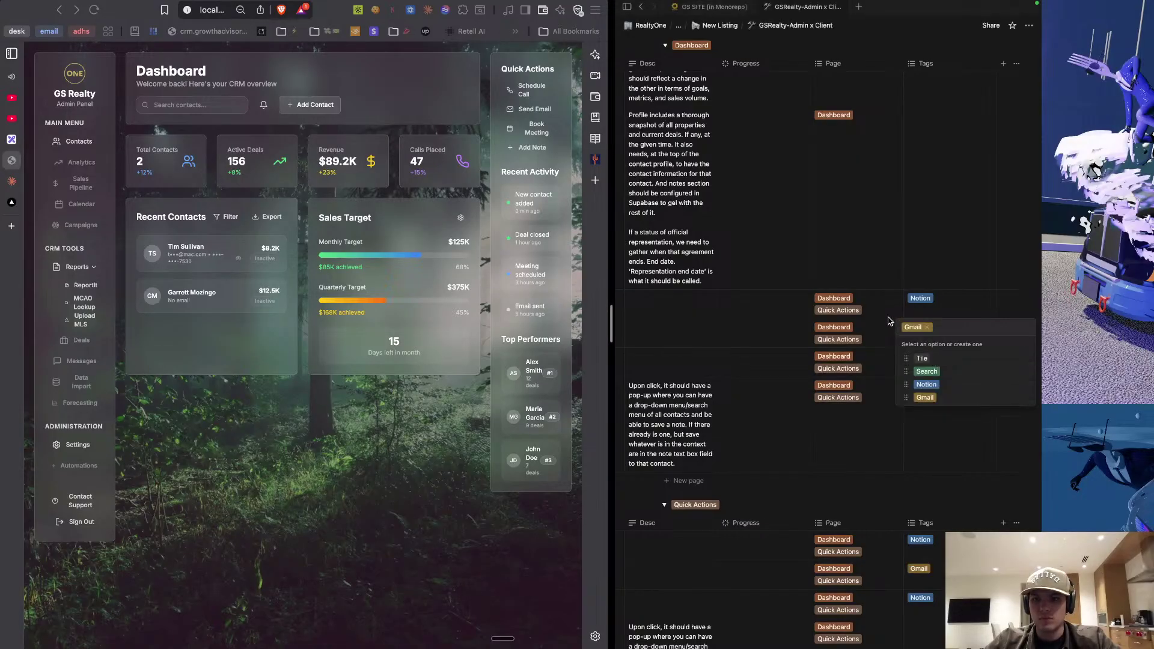
pyautogui.press('Escape')
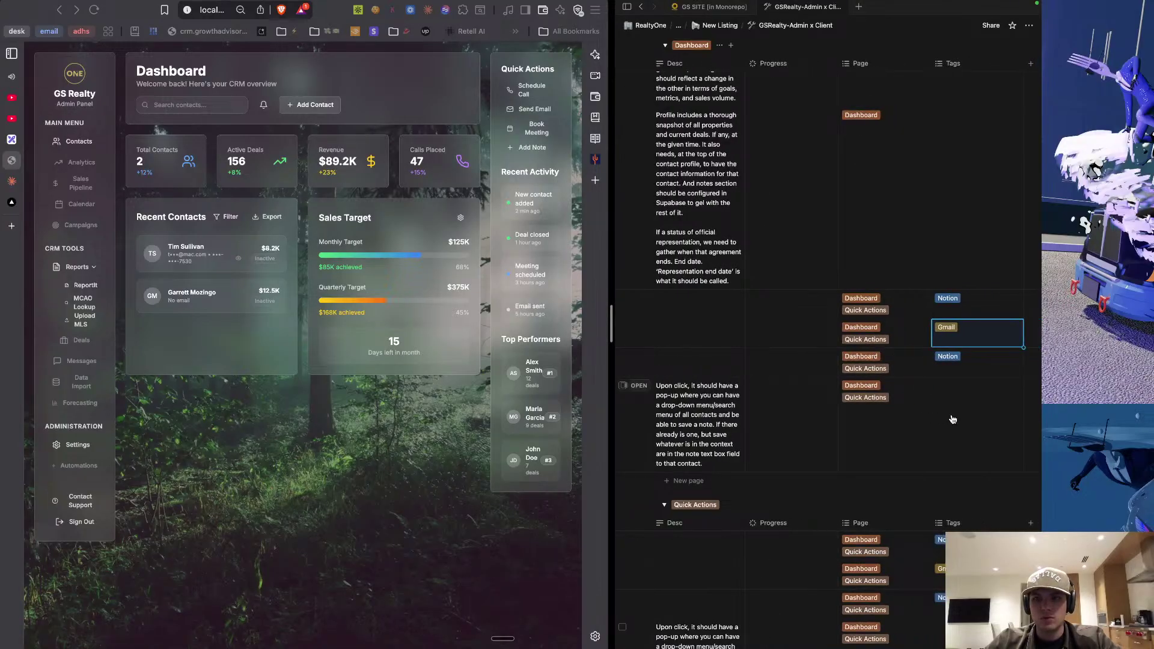
pyautogui.hscroll(-5, 807, 339)
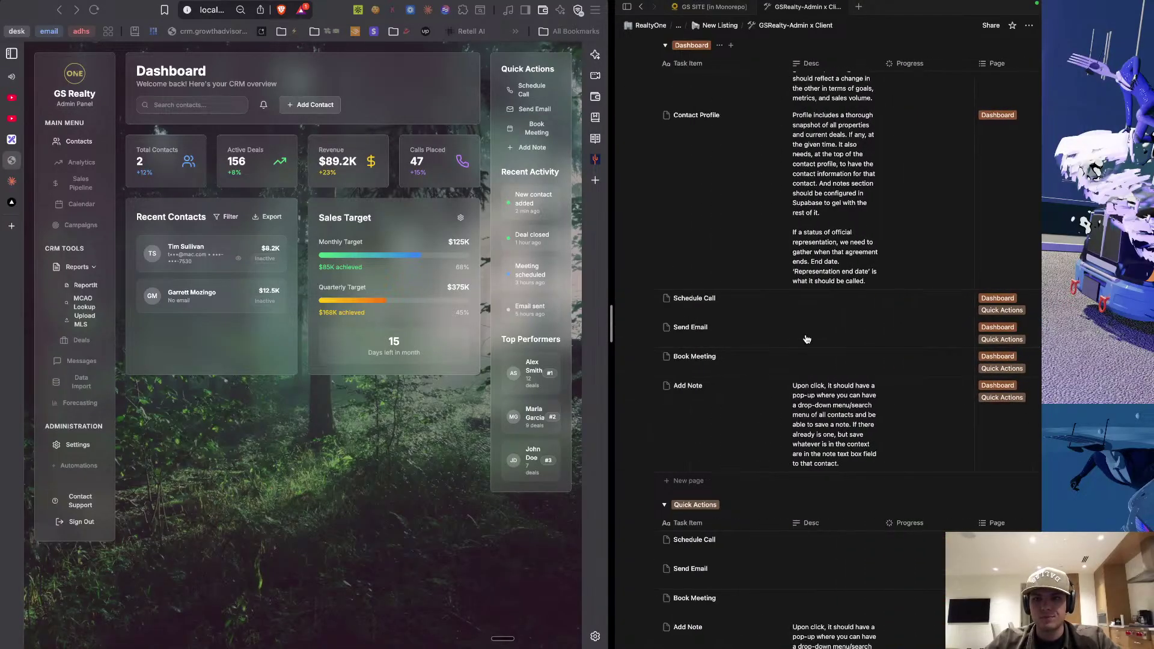
pyautogui.click(808, 309)
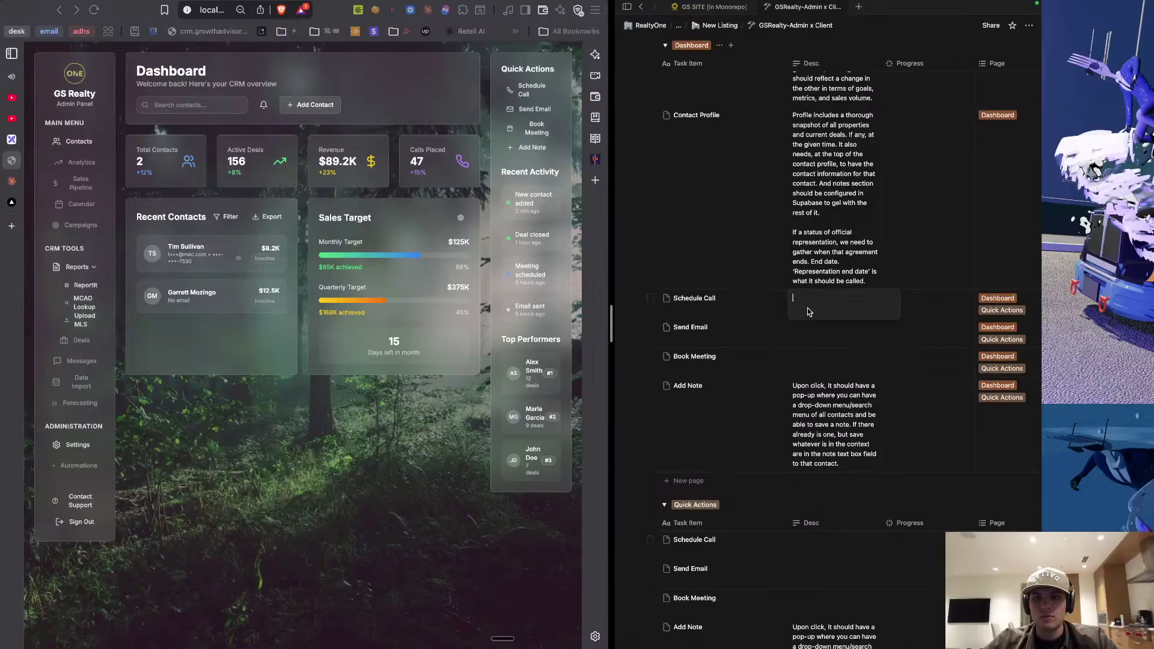
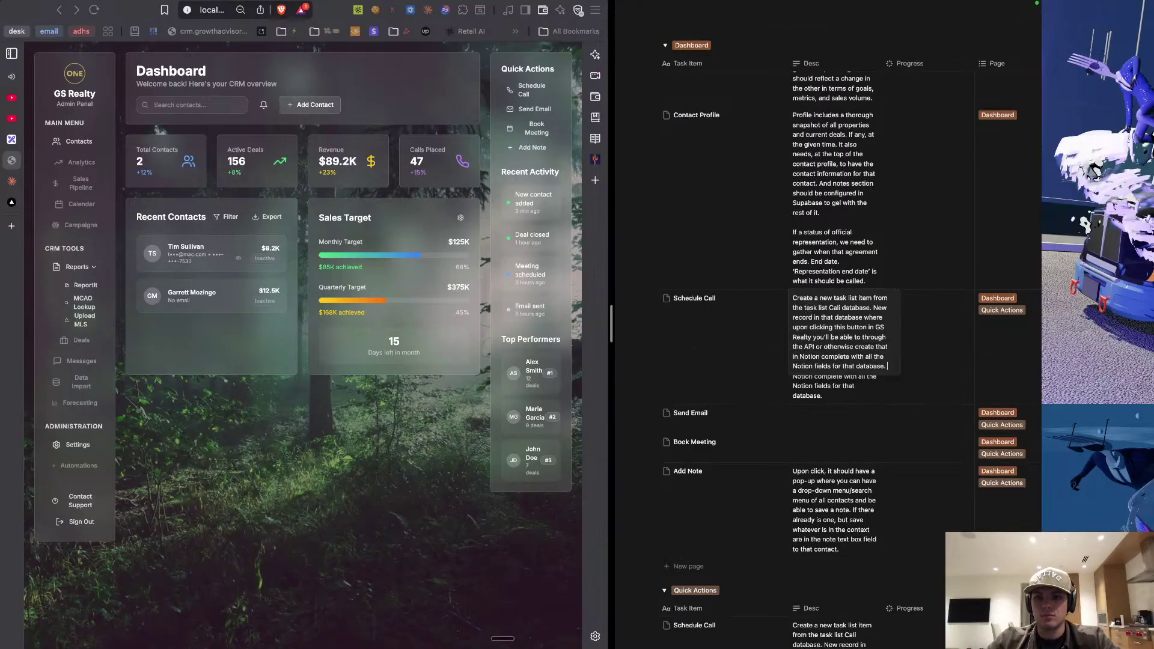
# End the Schedule Call description with 'should be represented in gsrealty UI'.
pyautogui.write('sh')
pyautogui.press('BackSpace')
pyautogui.press('BackSpace')
pyautogui.press('BackSpace')
pyautogui.write('shoul')
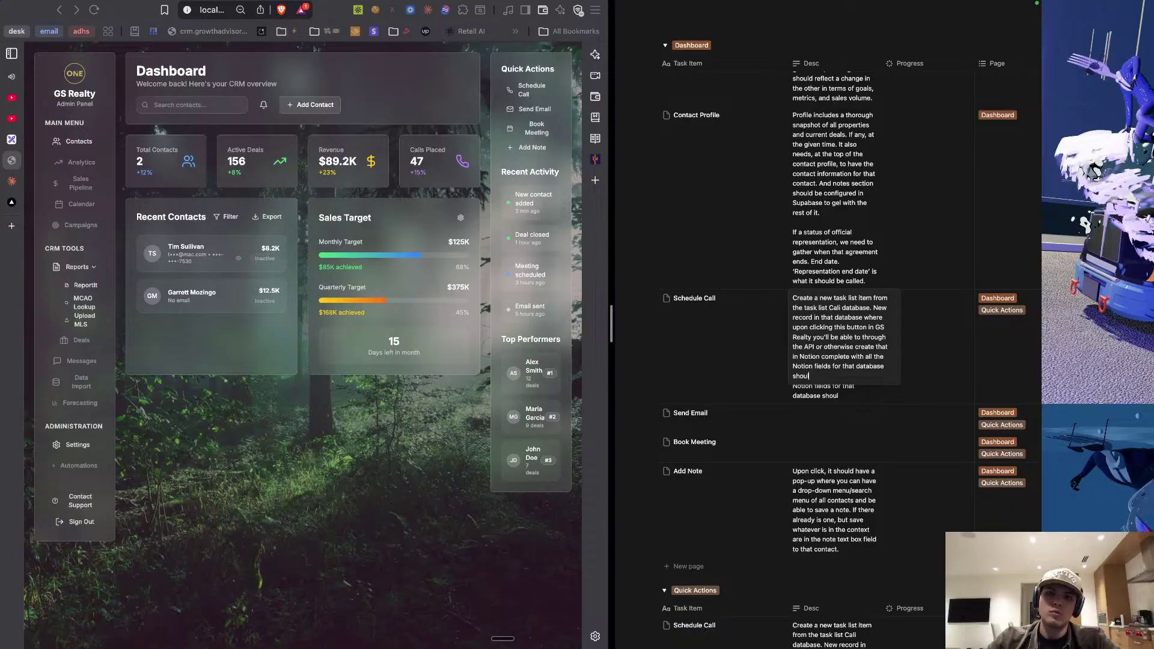
pyautogui.write('d be r')
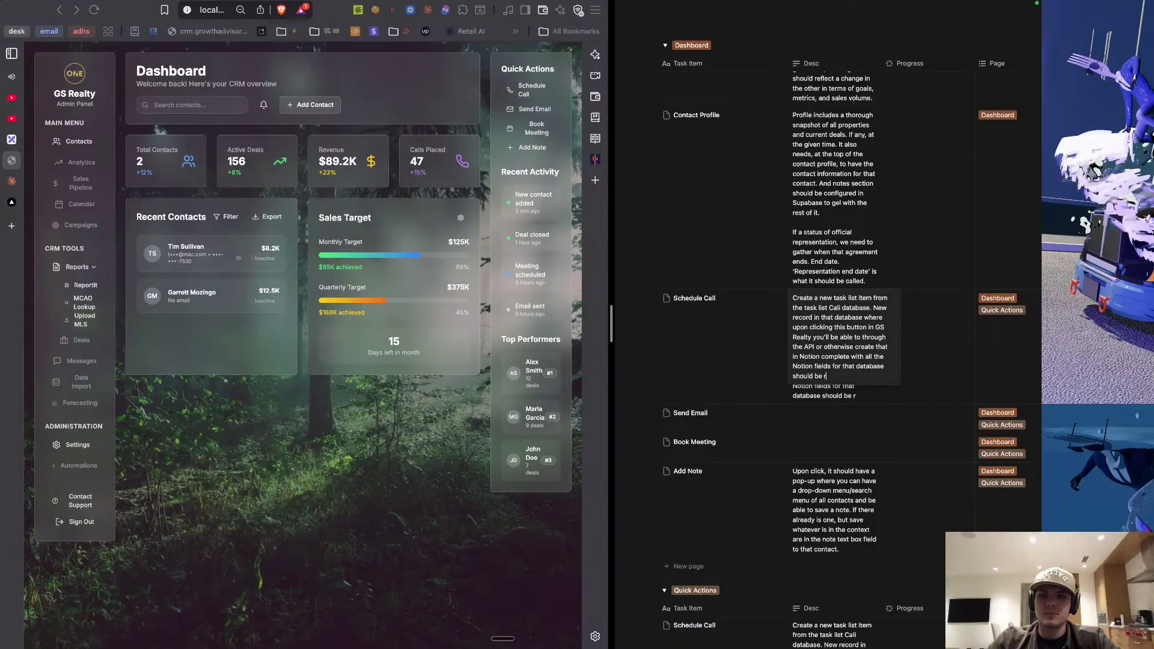
pyautogui.write('epresented in ')
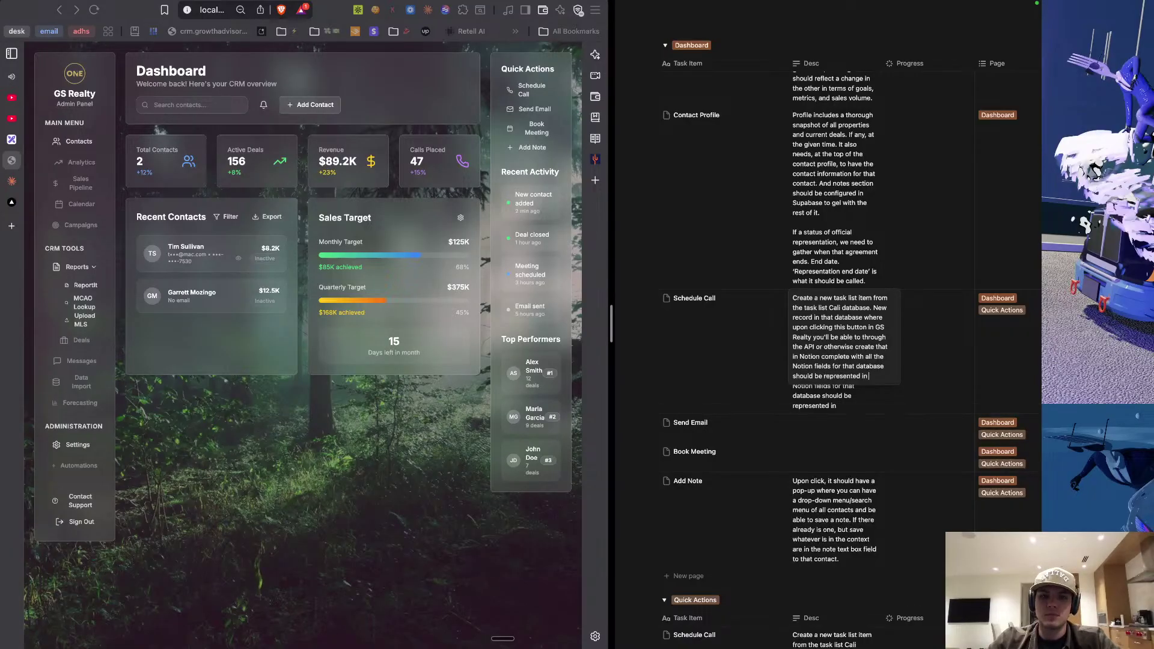
pyautogui.write('gsrealty U')
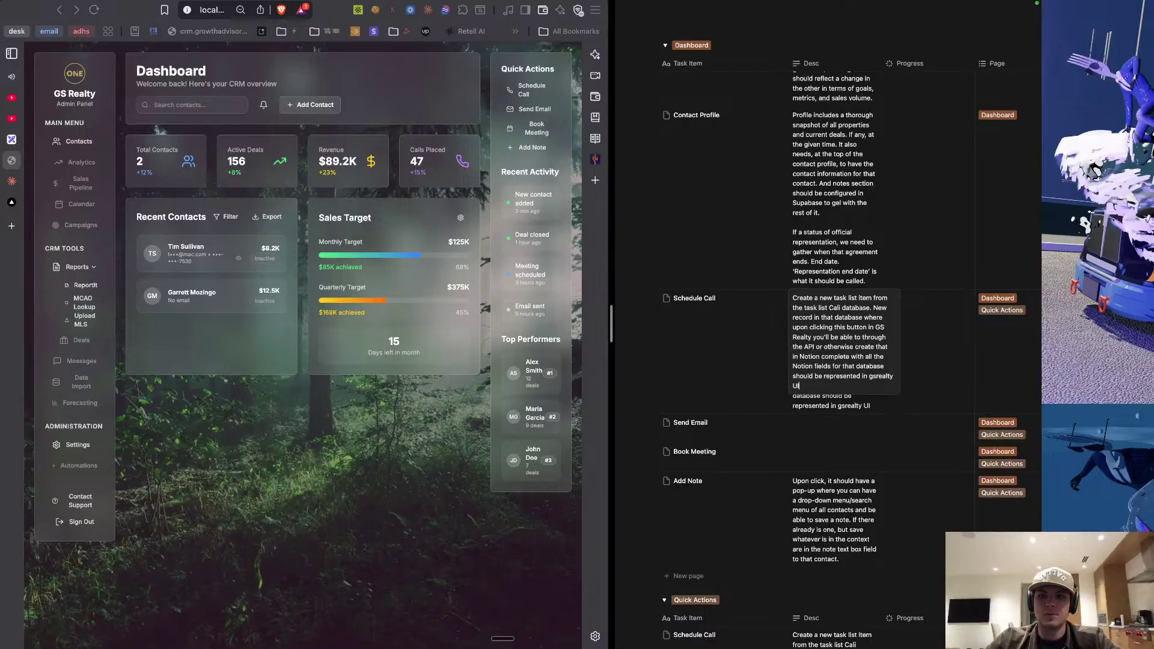
pyautogui.write('I')
pyautogui.click(827, 425)
pyautogui.scroll(-1, 826, 387)
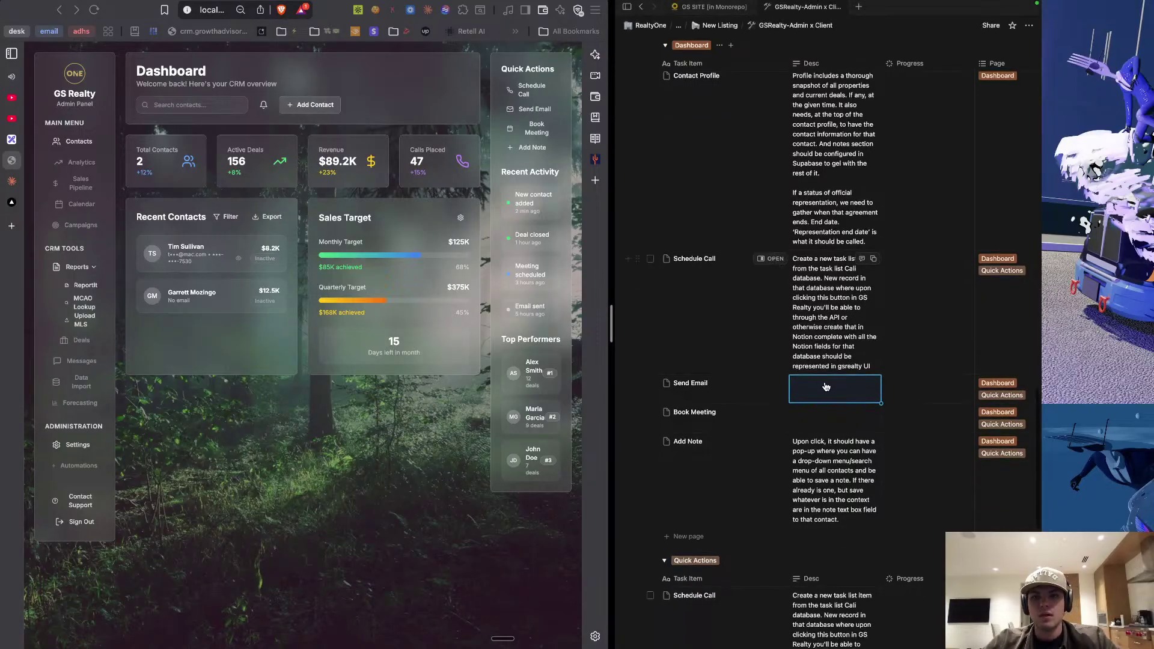
# Dictate the Send Email description of a Gmail pop-up sent via the API, adding the contact's e-mail address.
pyautogui.press('Escape')
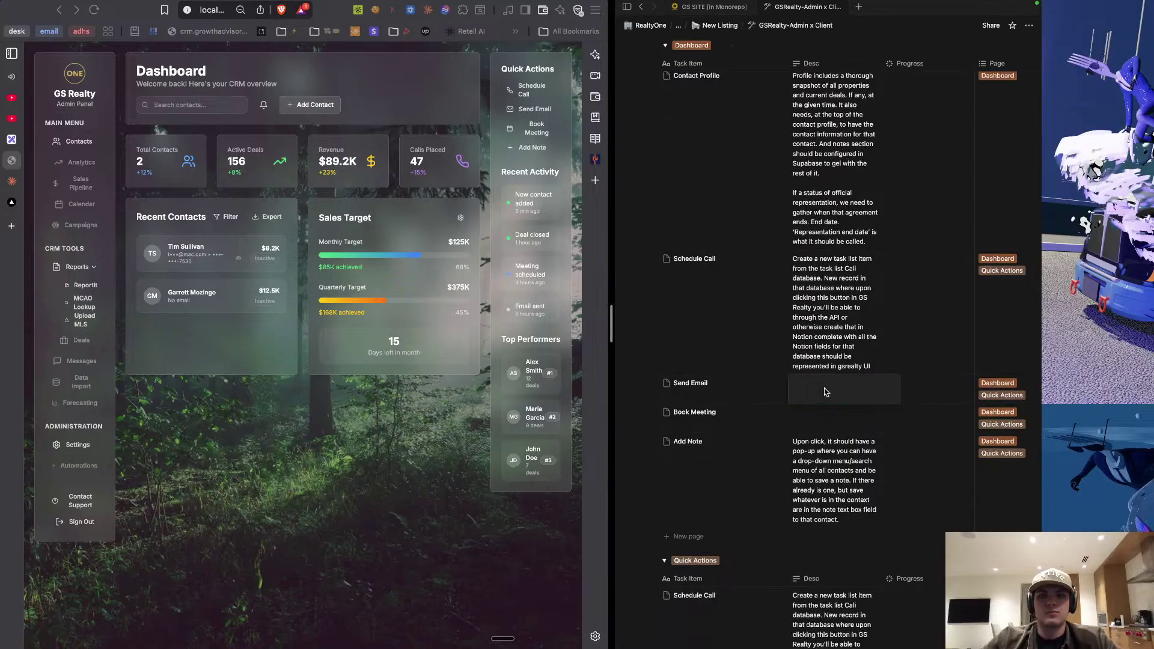
pyautogui.press('fn')
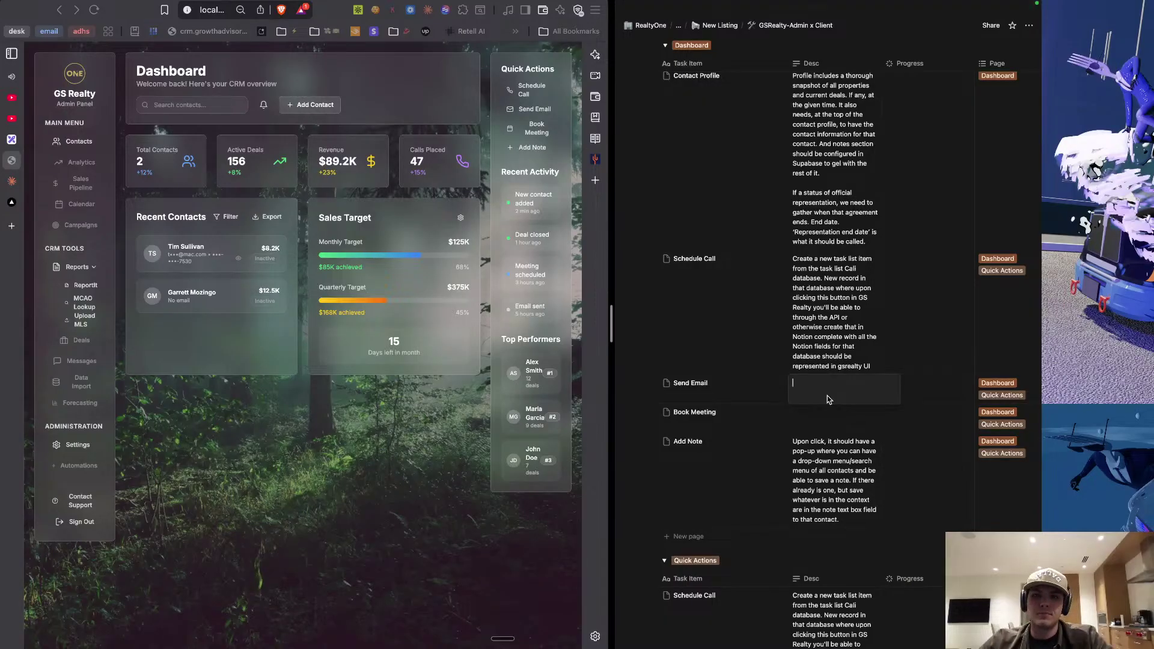
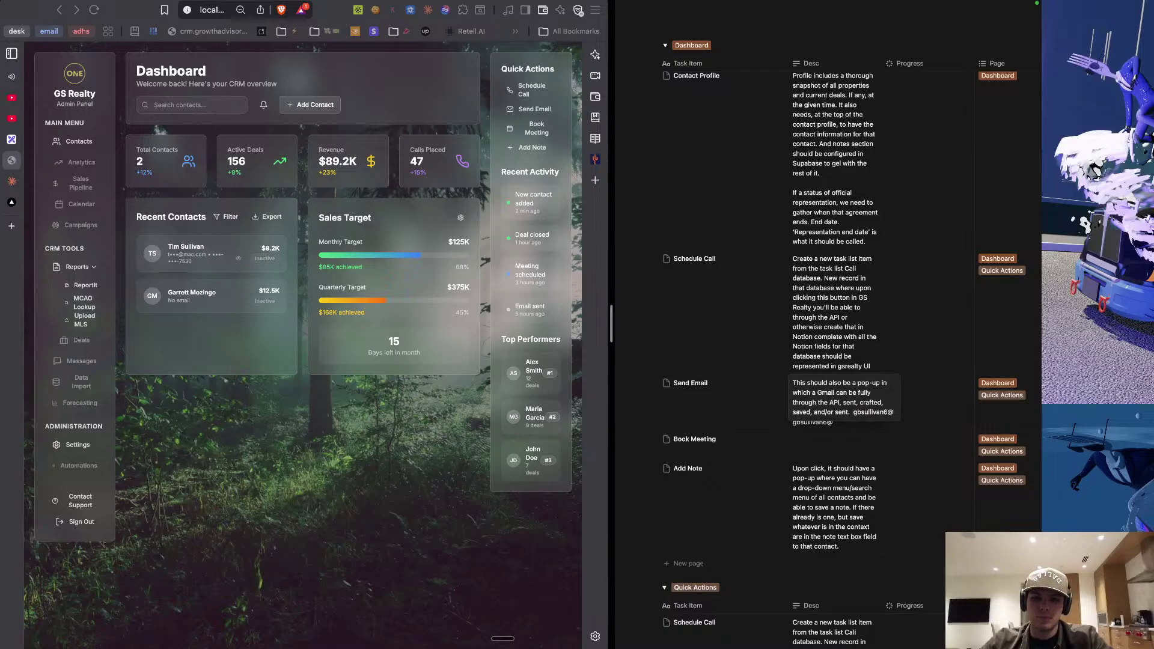
pyautogui.click(821, 446)
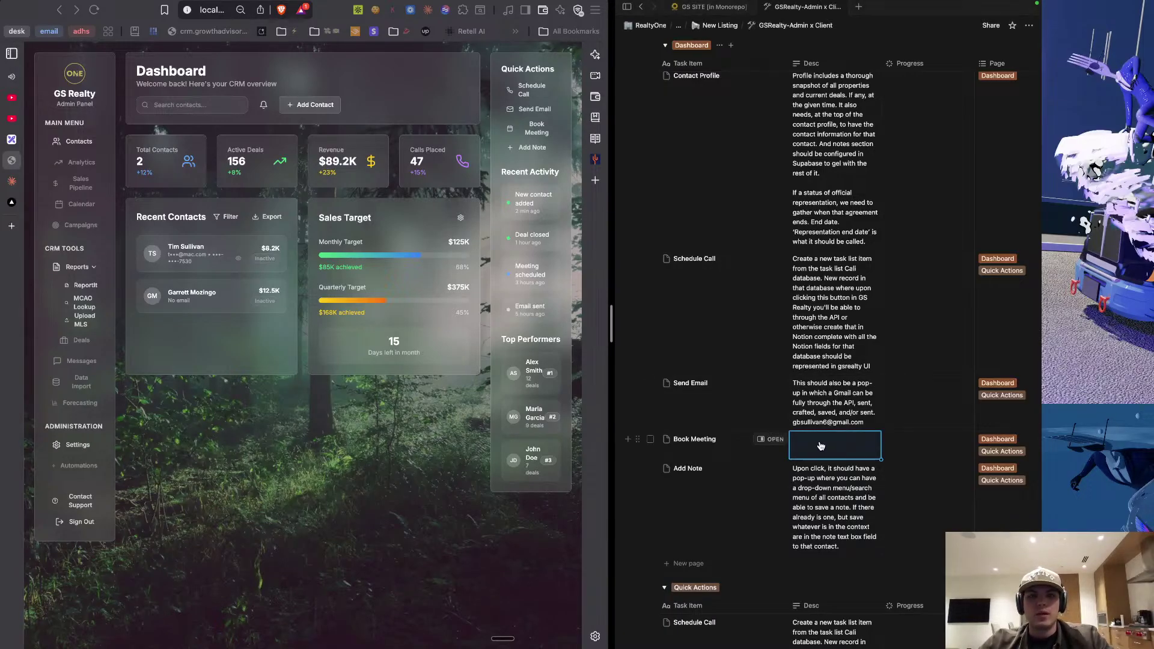
# Copy the Schedule Call description into the Book Meeting description cell.
pyautogui.click(822, 313)
pyautogui.press('super+a')
pyautogui.press('super+c')
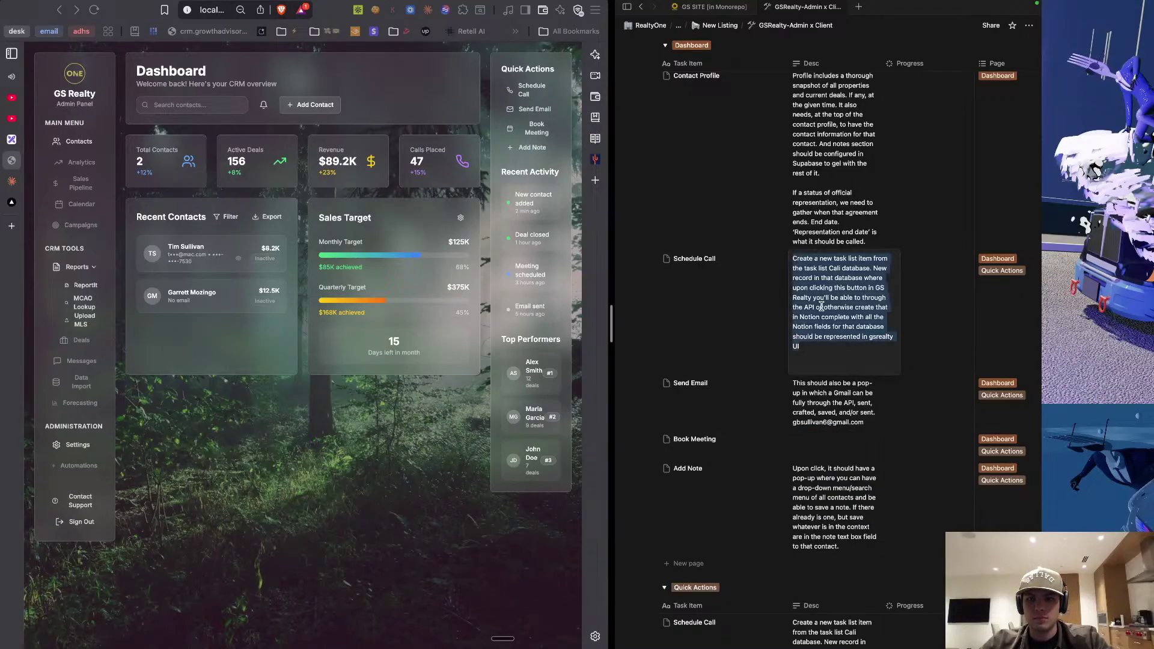
pyautogui.click(818, 449)
pyautogui.press('super+v')
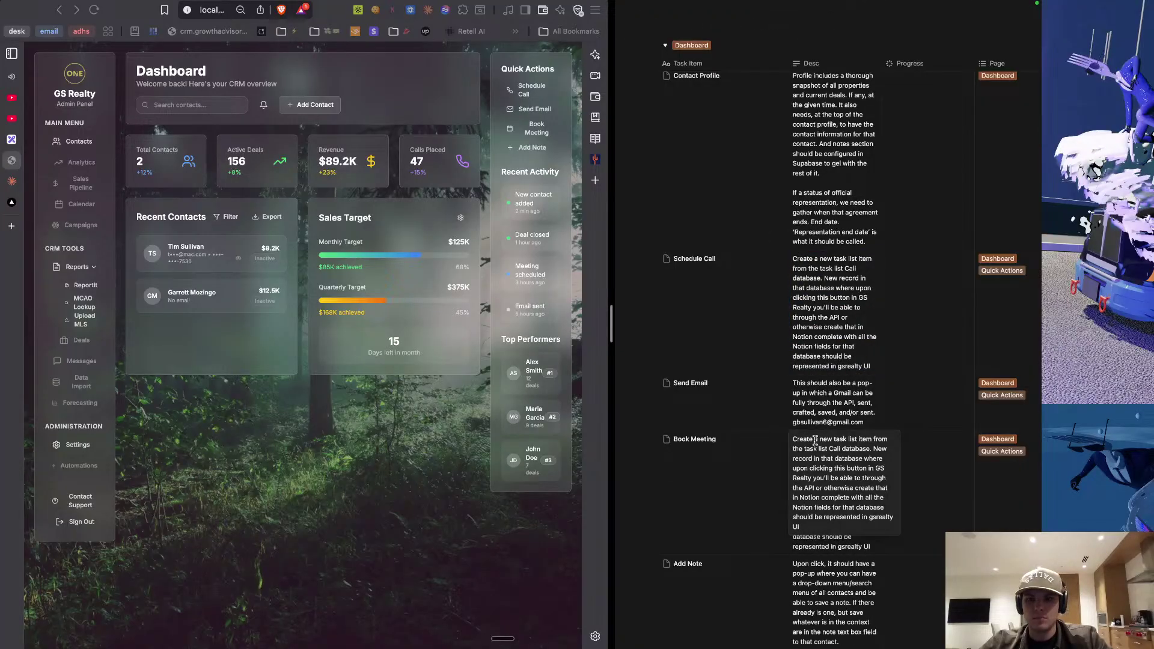
pyautogui.press('Escape')
pyautogui.press('Down')
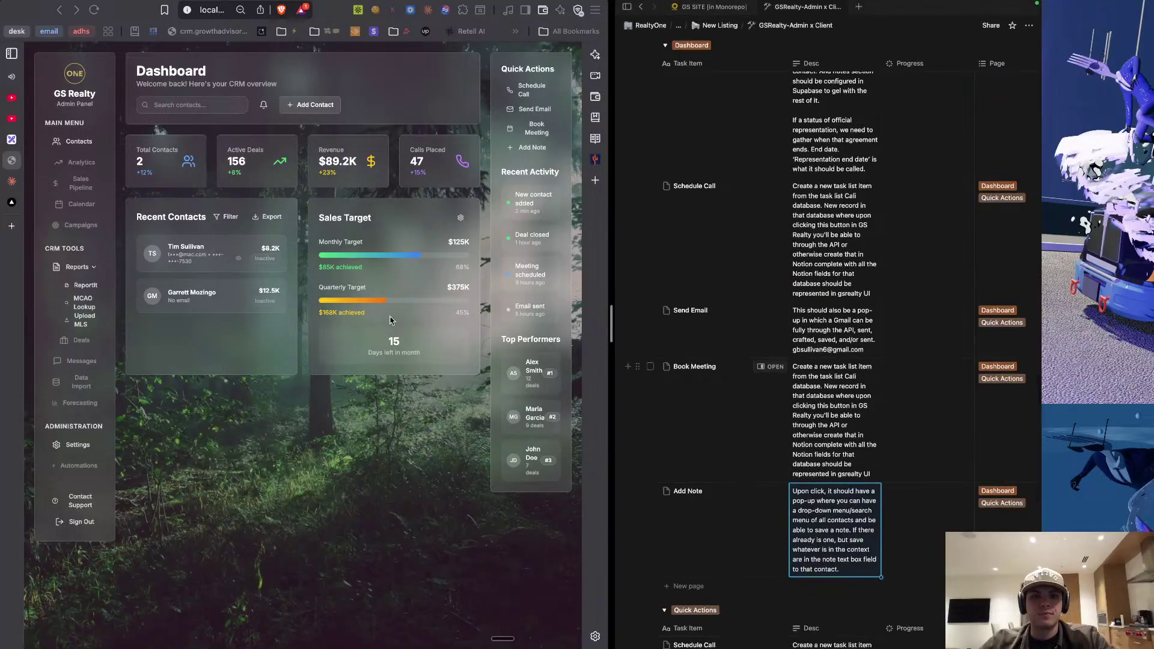
pyautogui.click(386, 114)
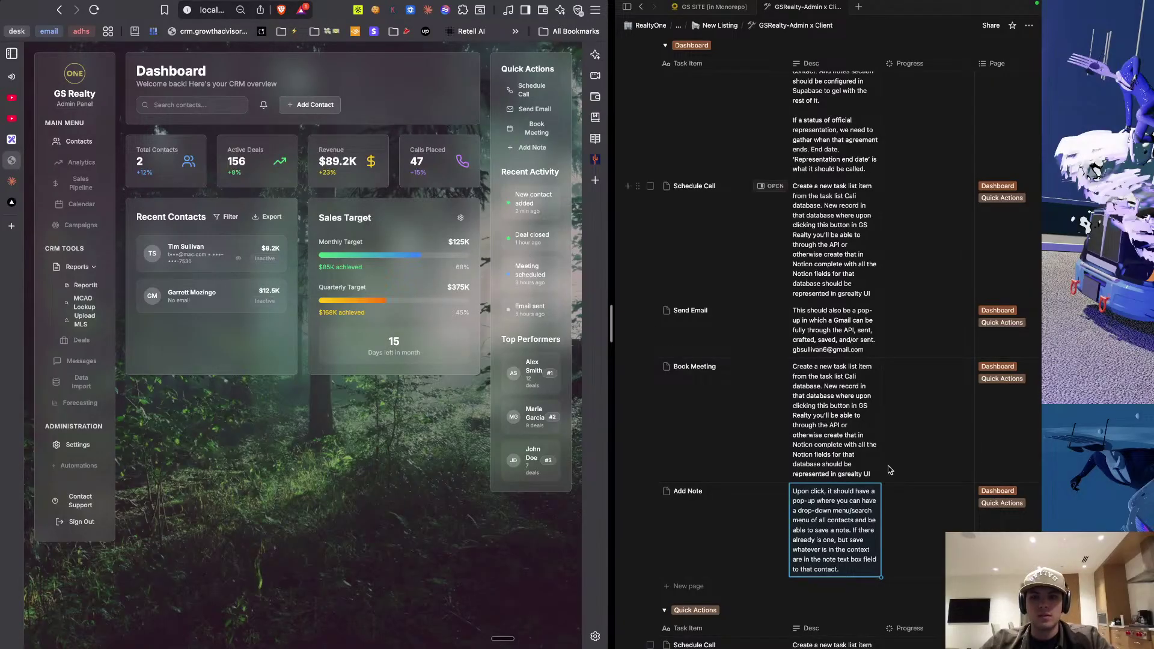
pyautogui.scroll(-1, 890, 470)
pyautogui.click(686, 549)
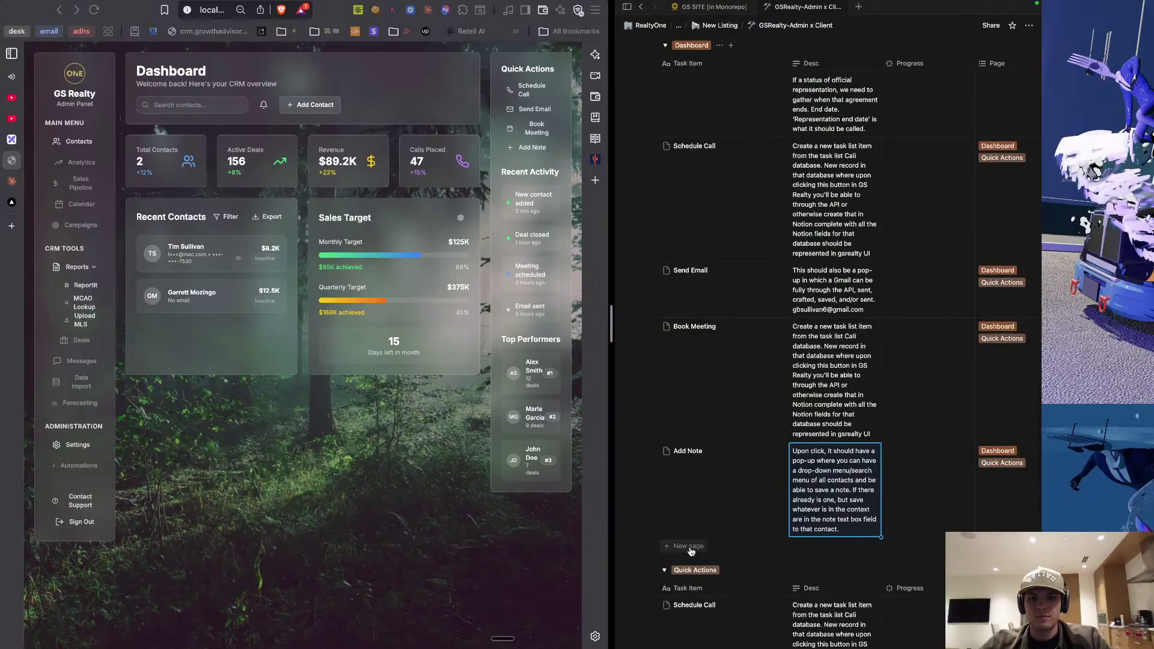
# Add a 'Recent Activity' row described as a dynamic update of the previous 4 actions added to supabase.
pyautogui.click(689, 548)
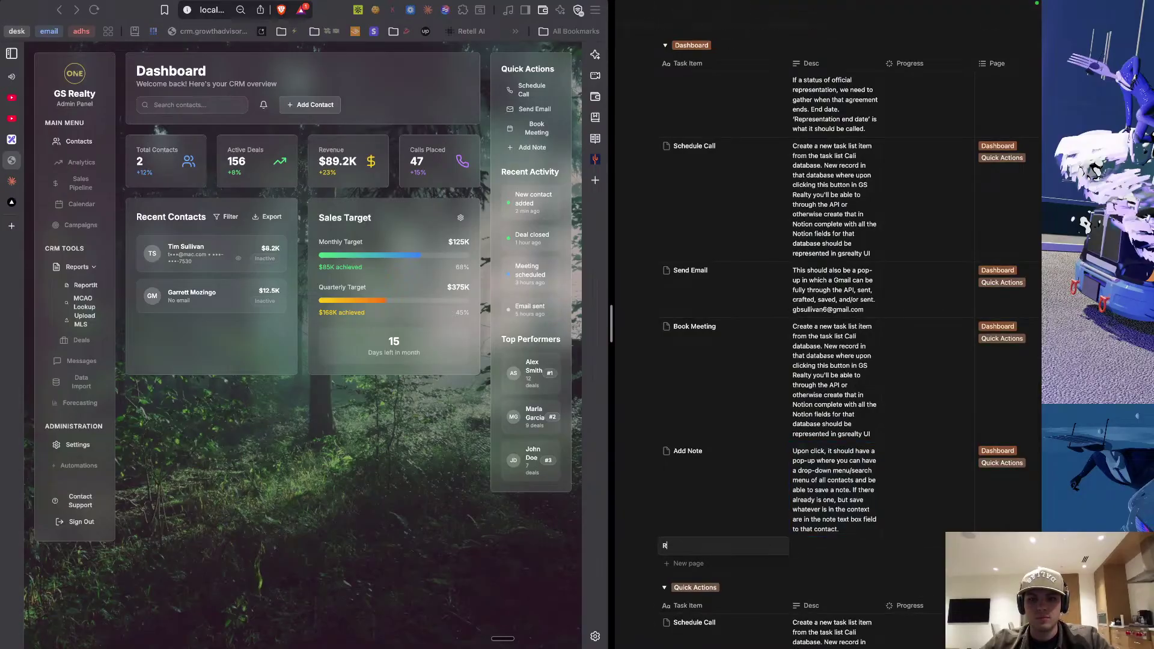
pyautogui.write('Recent Activity')
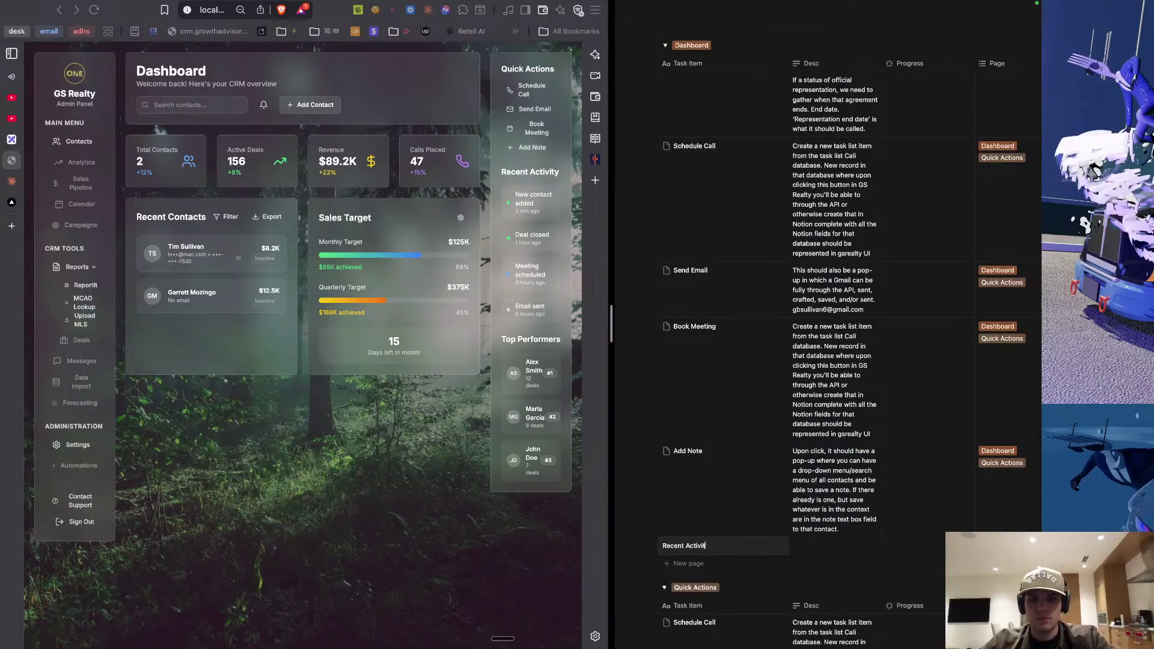
pyautogui.click(809, 547)
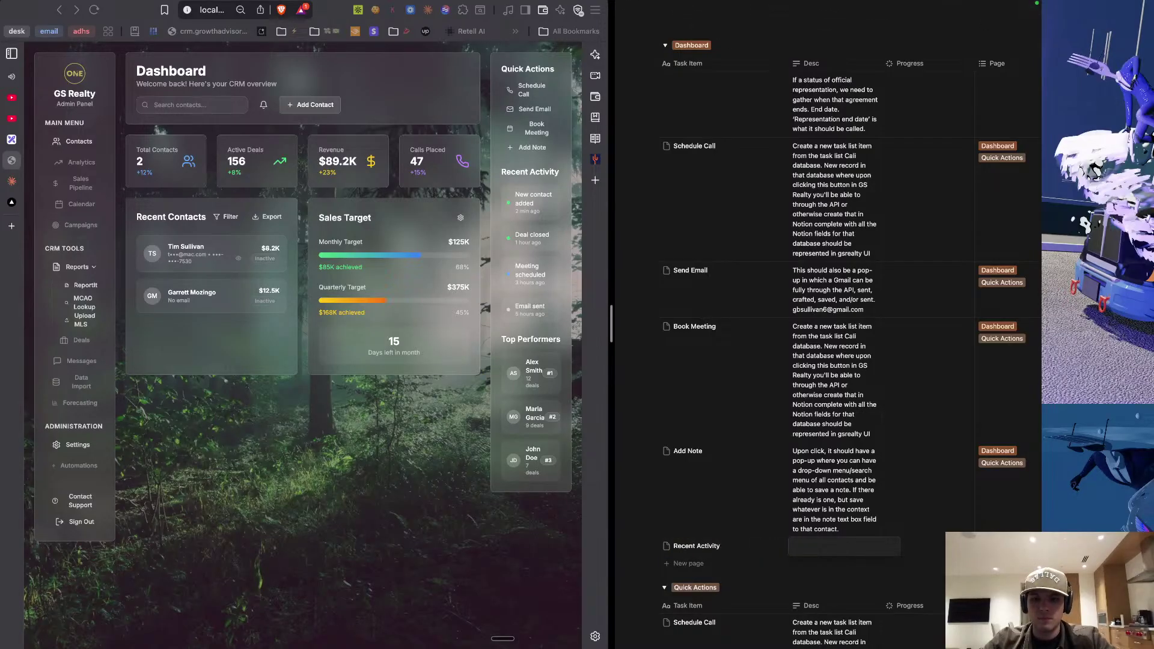
pyautogui.write('Dy')
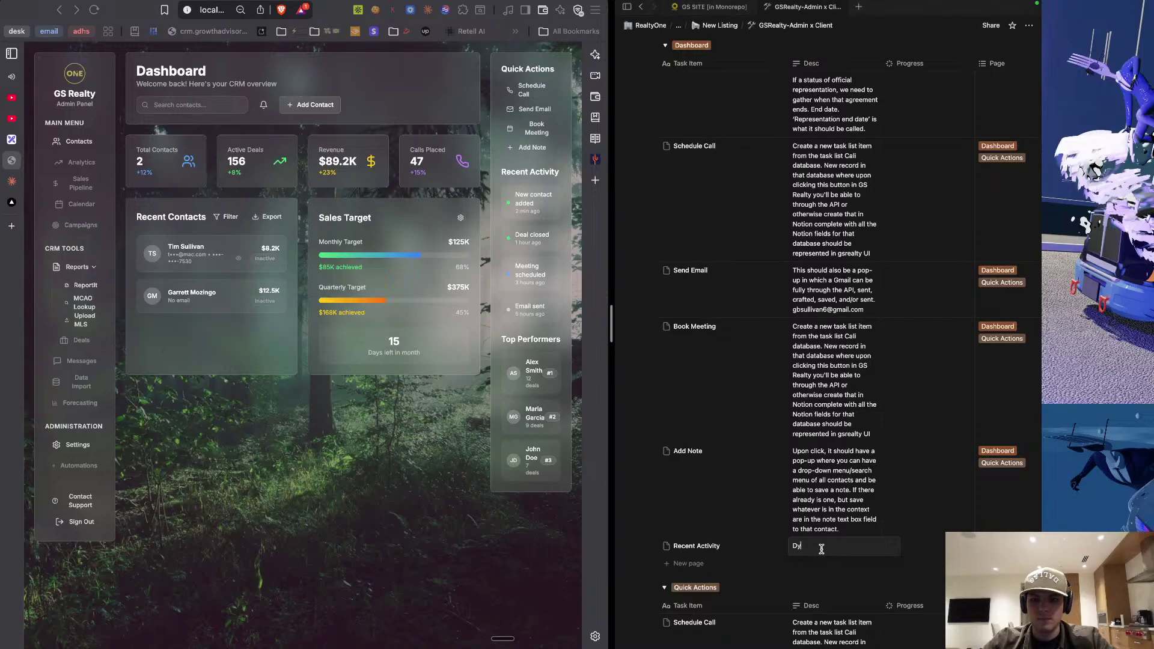
pyautogui.write('namic')
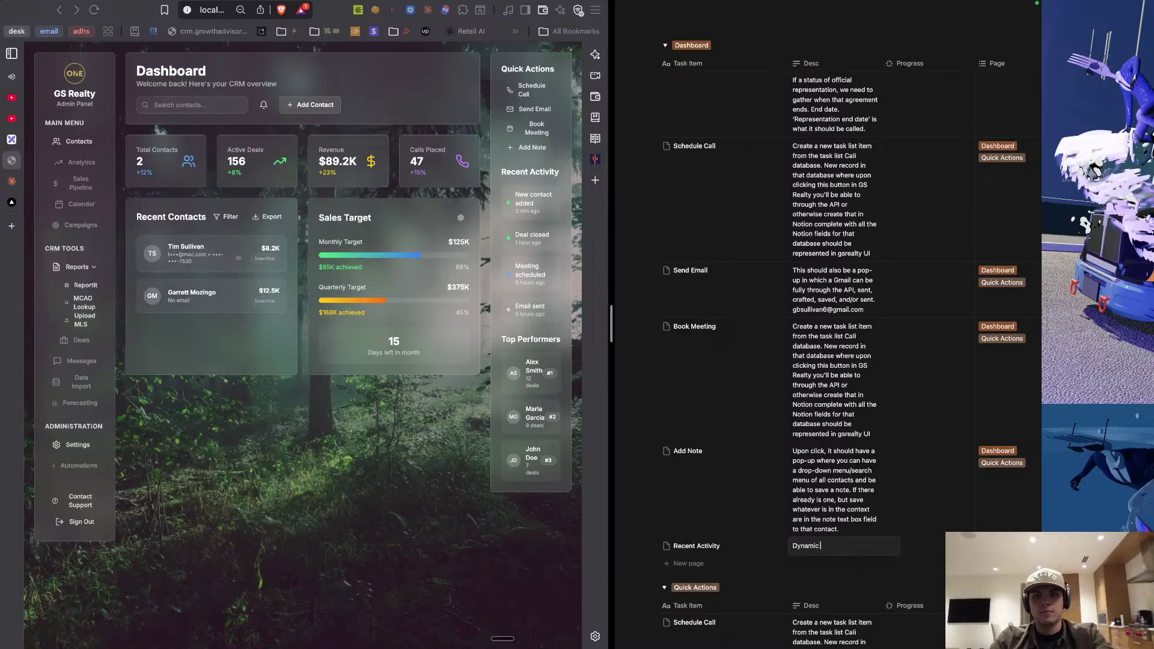
pyautogui.write(' a')
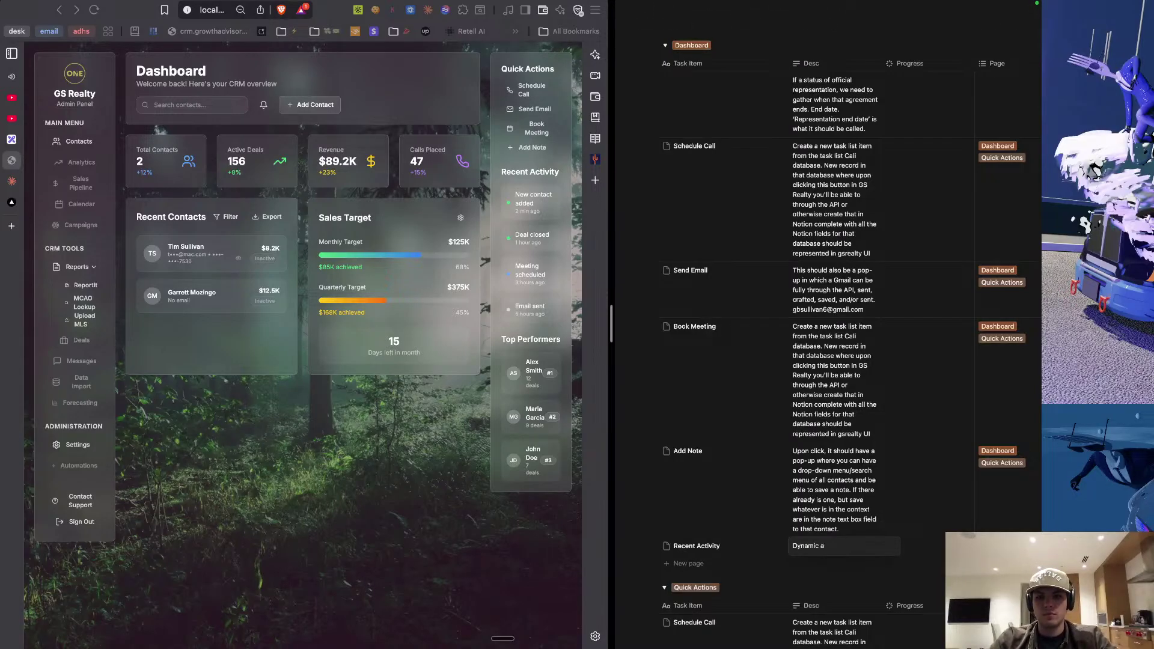
pyautogui.write('ll ha')
pyautogui.press('BackSpace')
pyautogui.press('BackSpace')
pyautogui.press('BackSpace')
pyautogui.write('update')
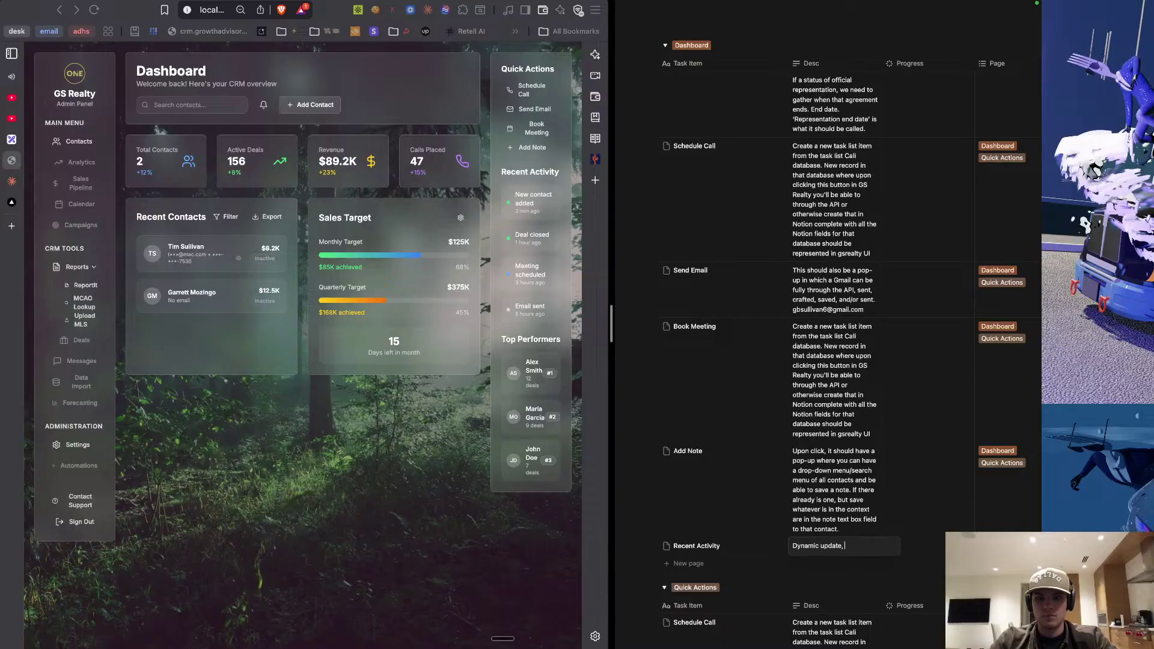
pyautogui.write(', previous 4 actions')
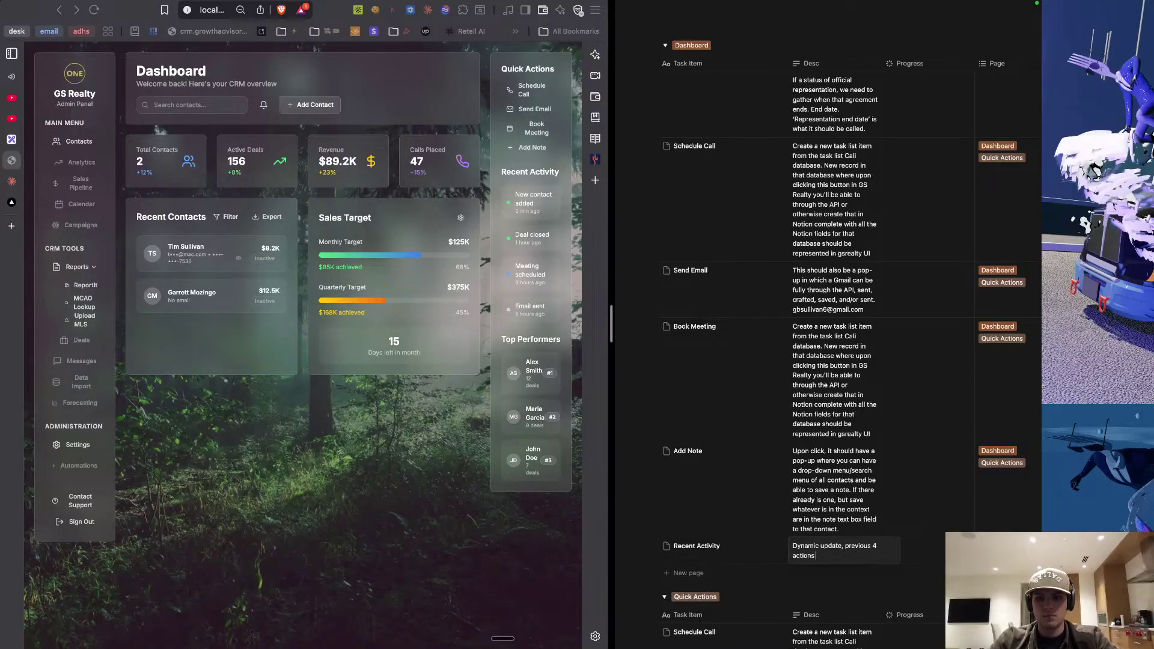
pyautogui.write(' for last happening/added ')
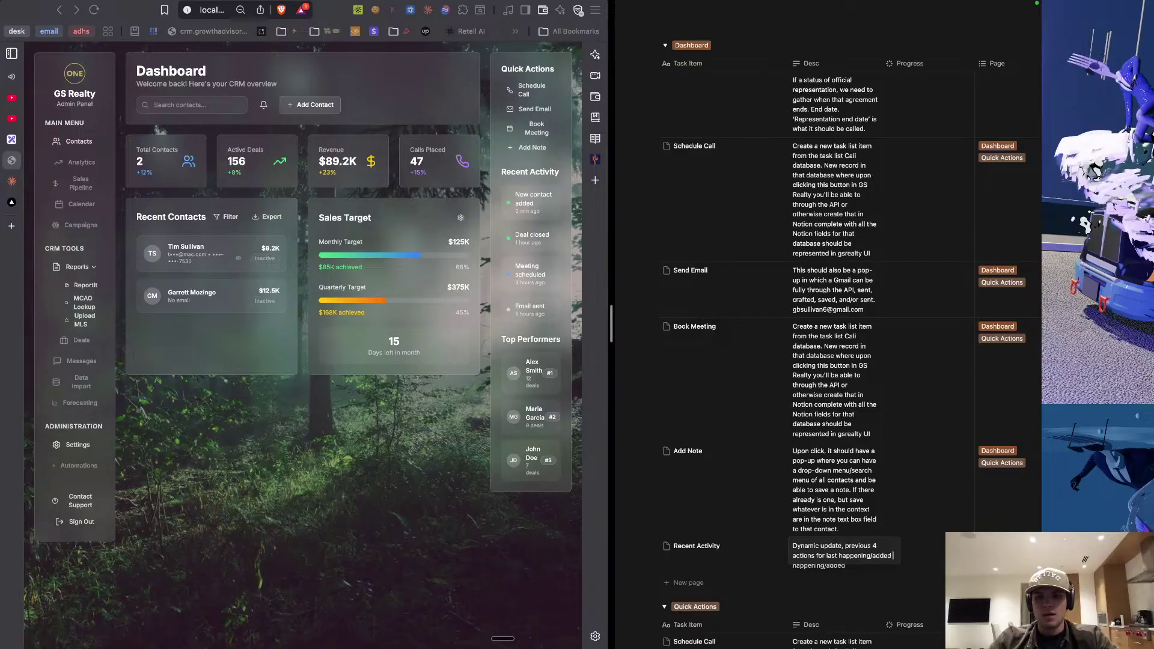
pyautogui.write('to supabase')
pyautogui.press('Escape')
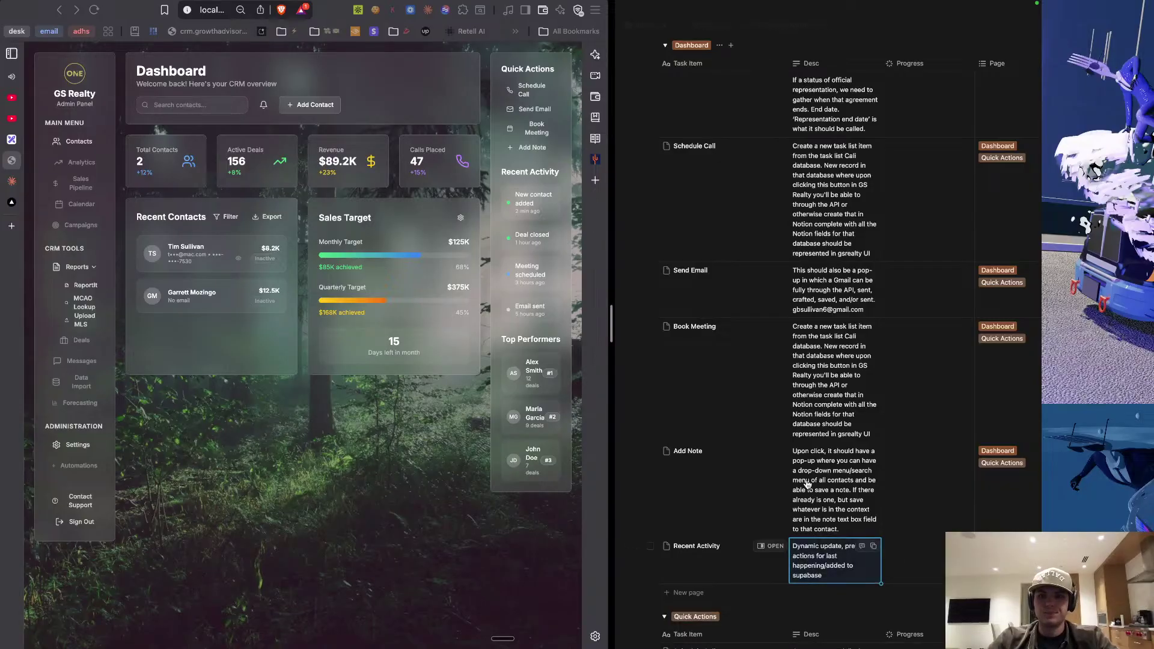
pyautogui.scroll(-1, 790, 505)
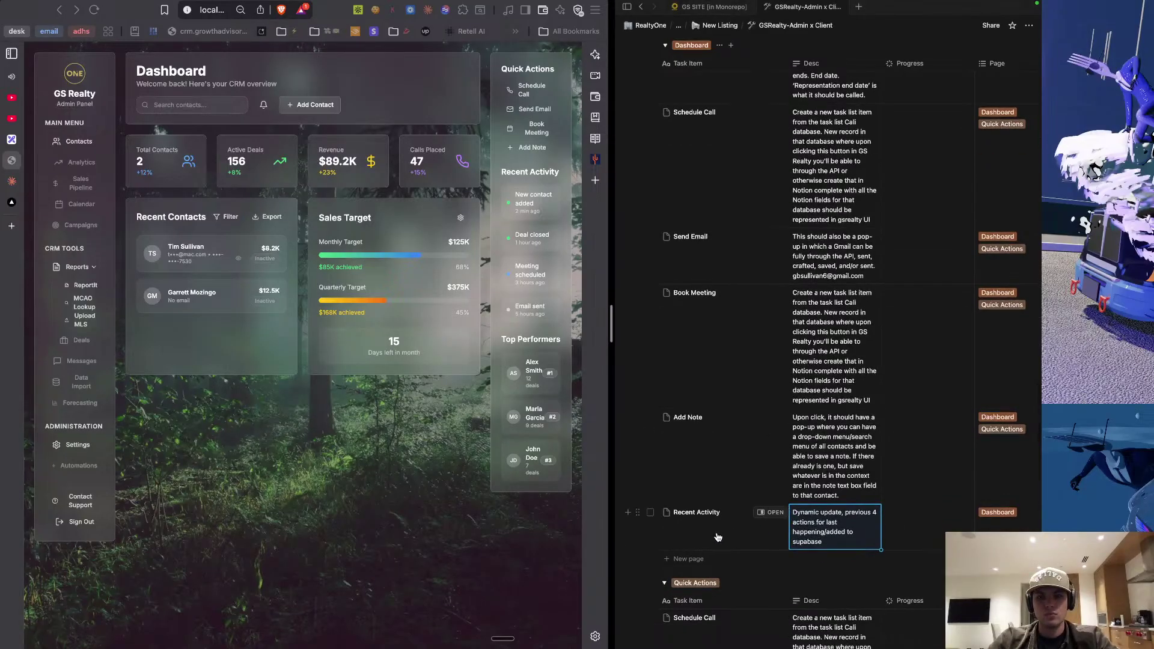
pyautogui.click(12, 98)
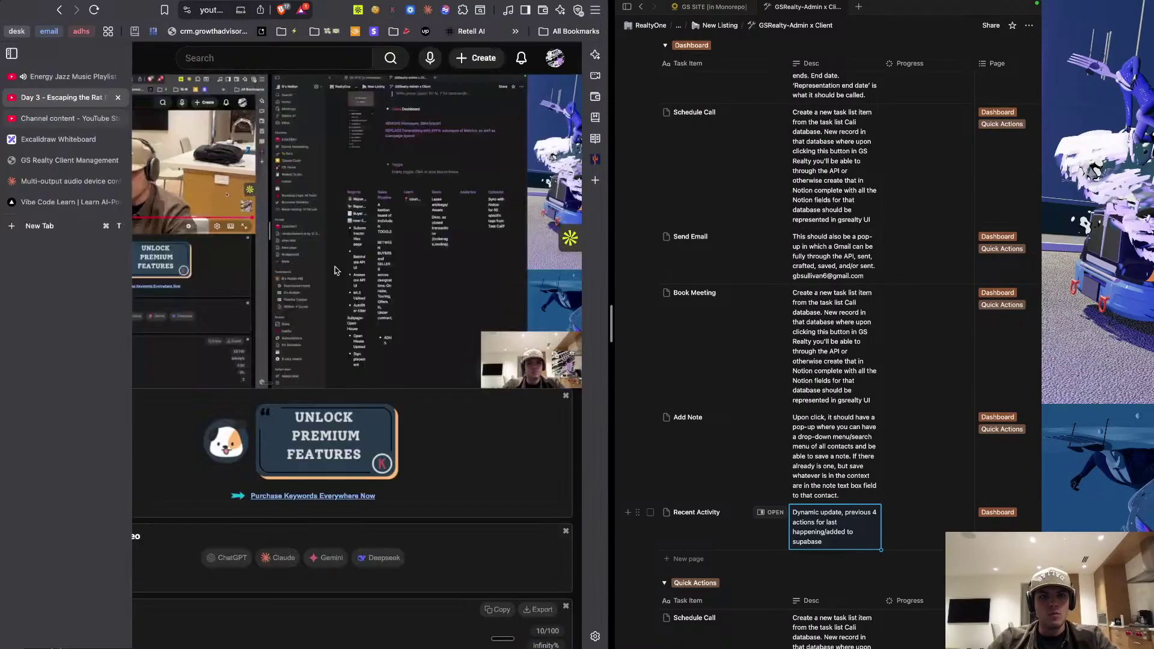
# Close the Unlock Premium Features card and resume playing the YouTube live stream.
pyautogui.click(566, 396)
pyautogui.scroll(-3, 360, 479)
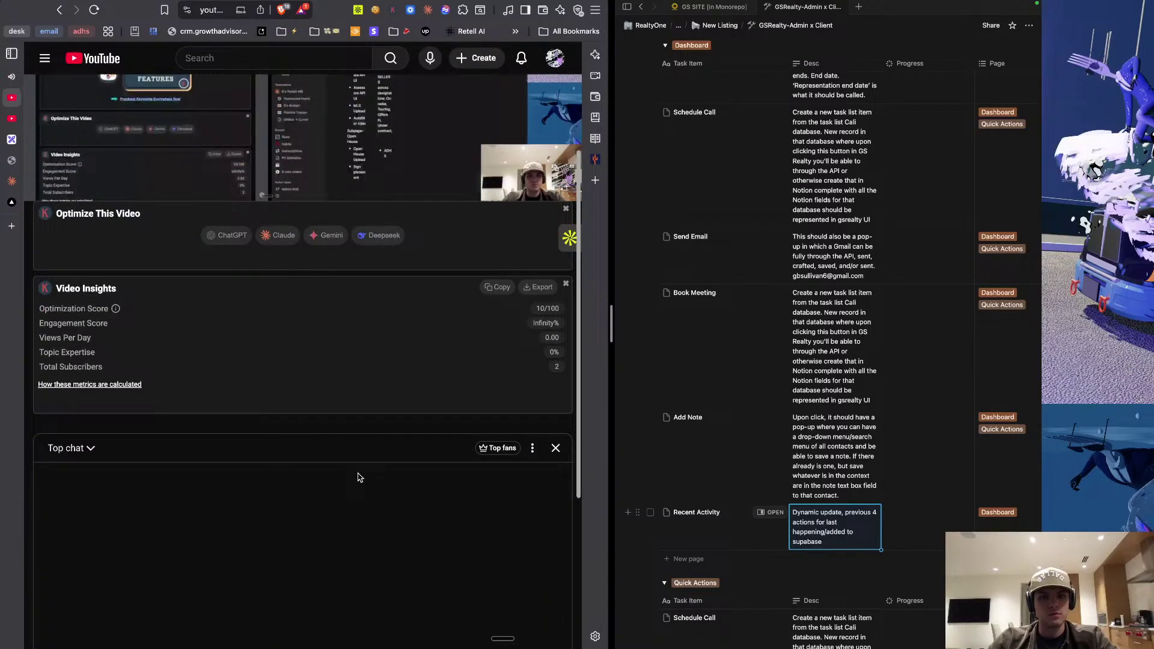
pyautogui.scroll(3, 305, 415)
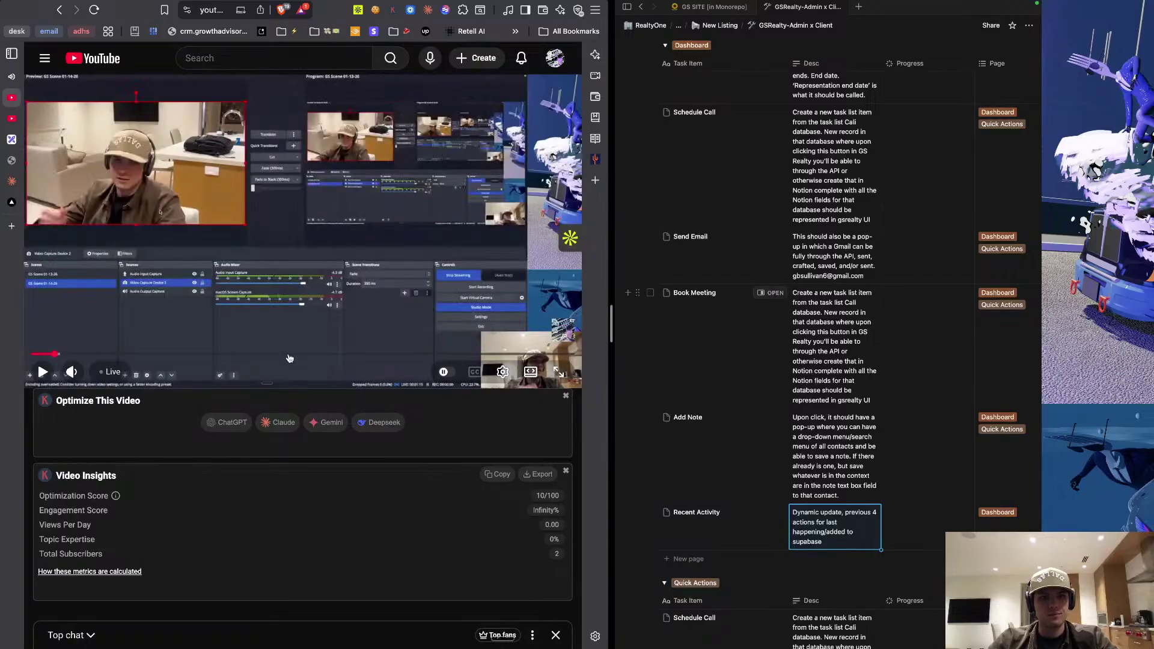
pyautogui.click(286, 299)
pyautogui.hotkey('ctrl', 'Right')
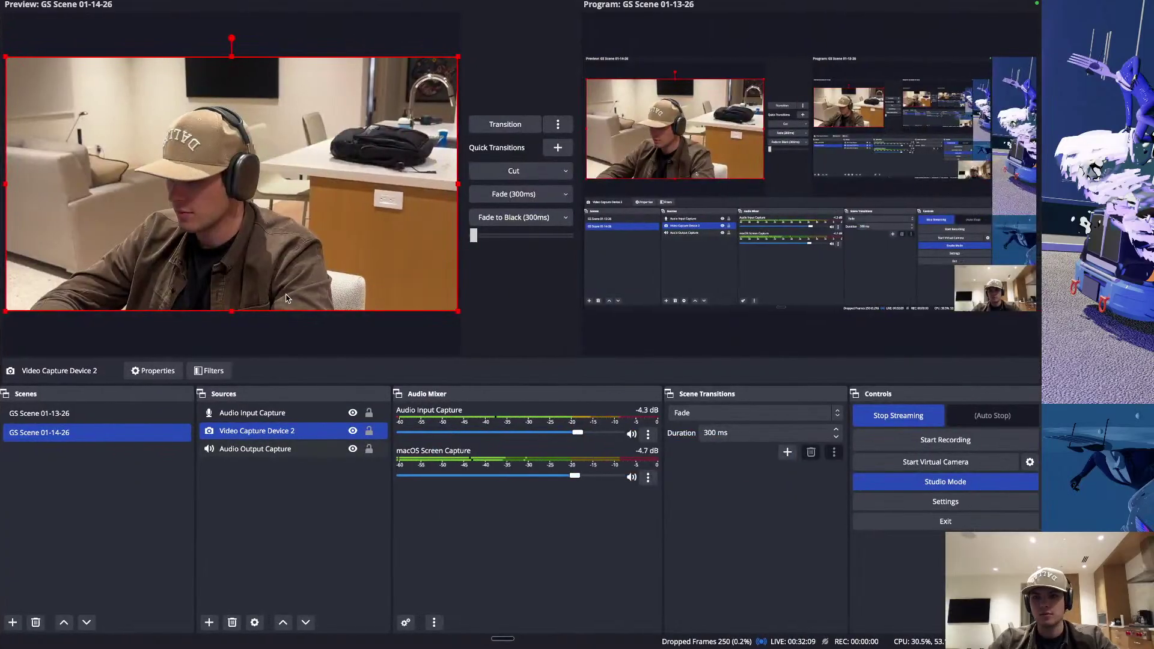
pyautogui.hotkey('ctrl', 'Left')
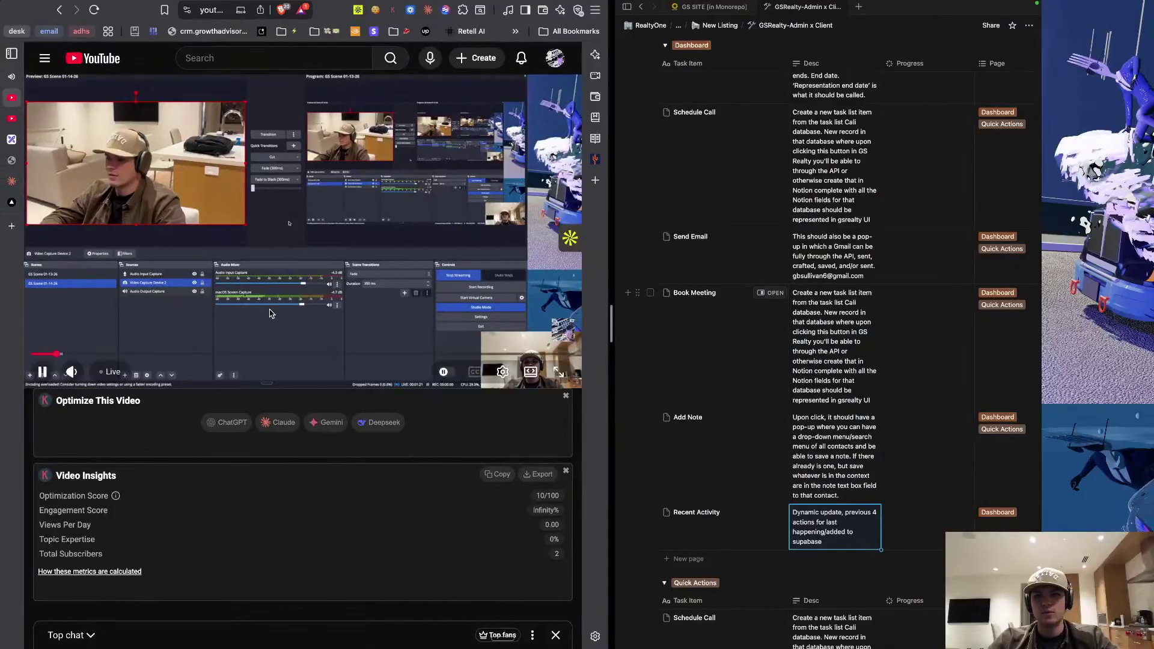
pyautogui.scroll(-3, 743, 499)
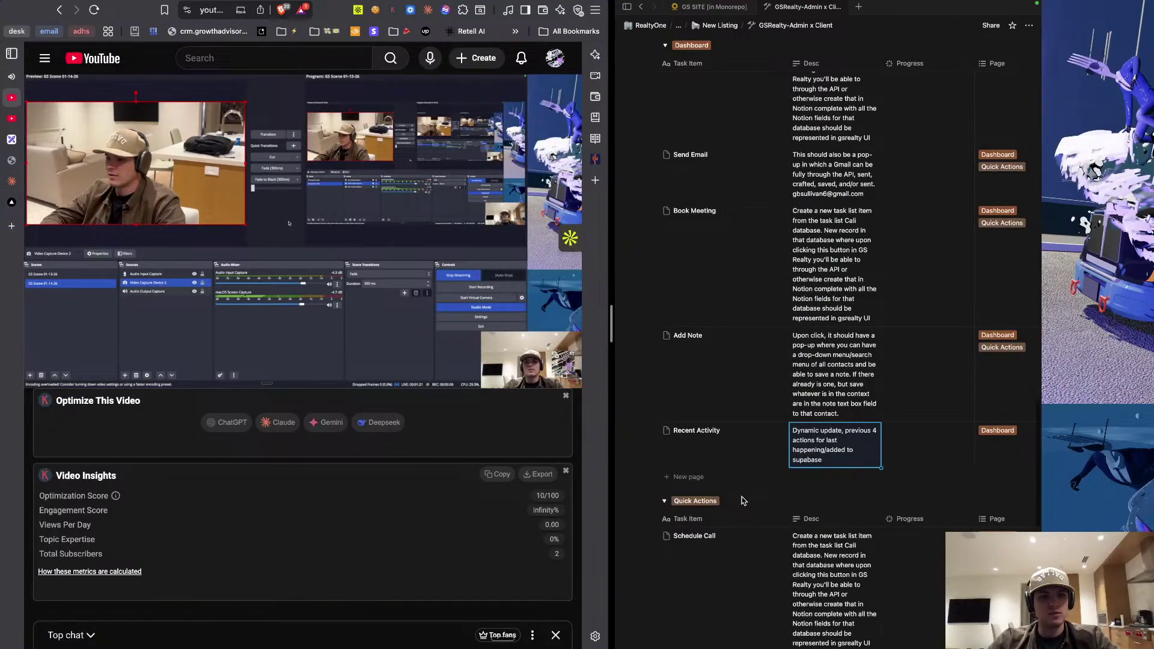
pyautogui.scroll(-4, 420, 523)
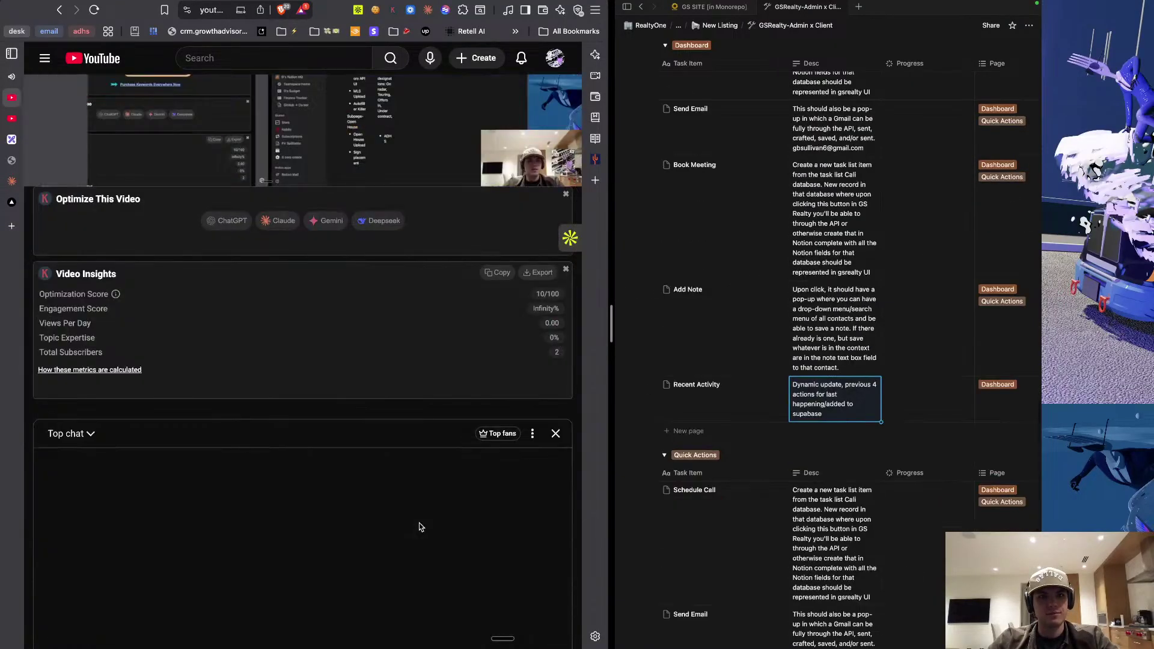
pyautogui.click(344, 133)
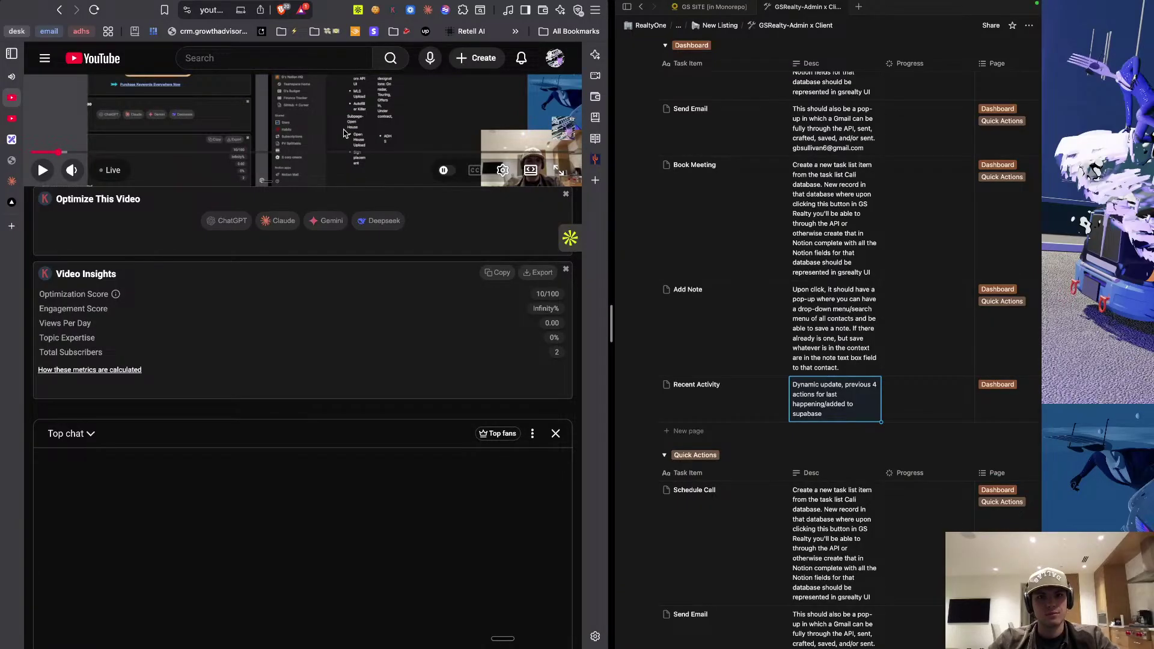
pyautogui.click(344, 133)
pyautogui.scroll(2, 345, 180)
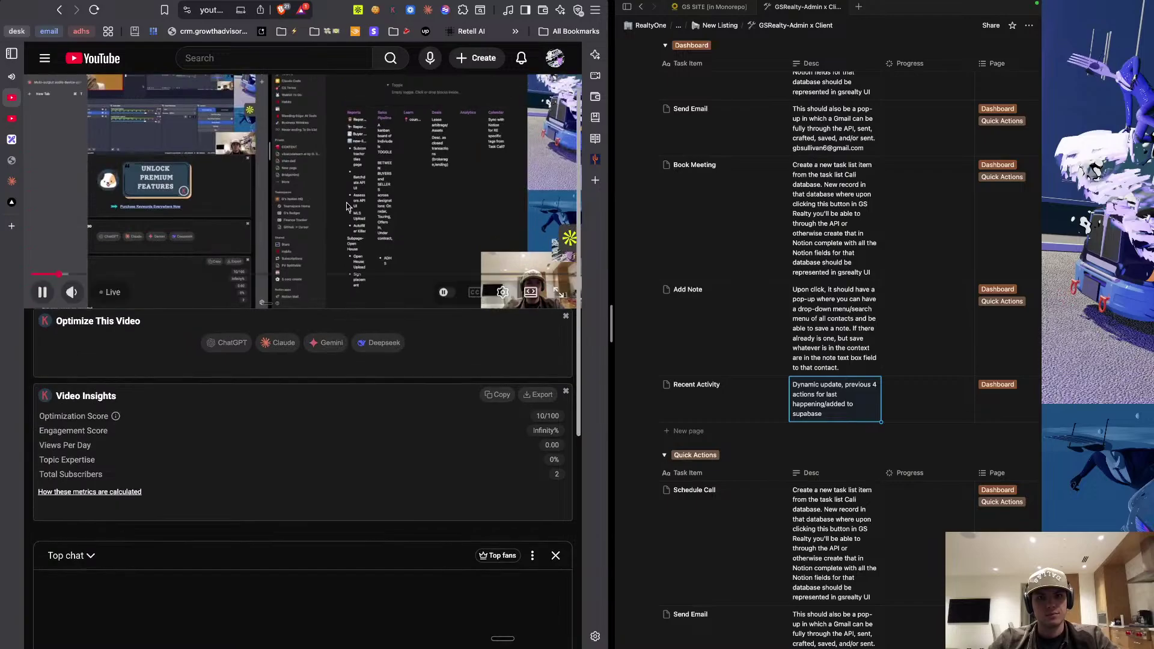
pyautogui.click(347, 207)
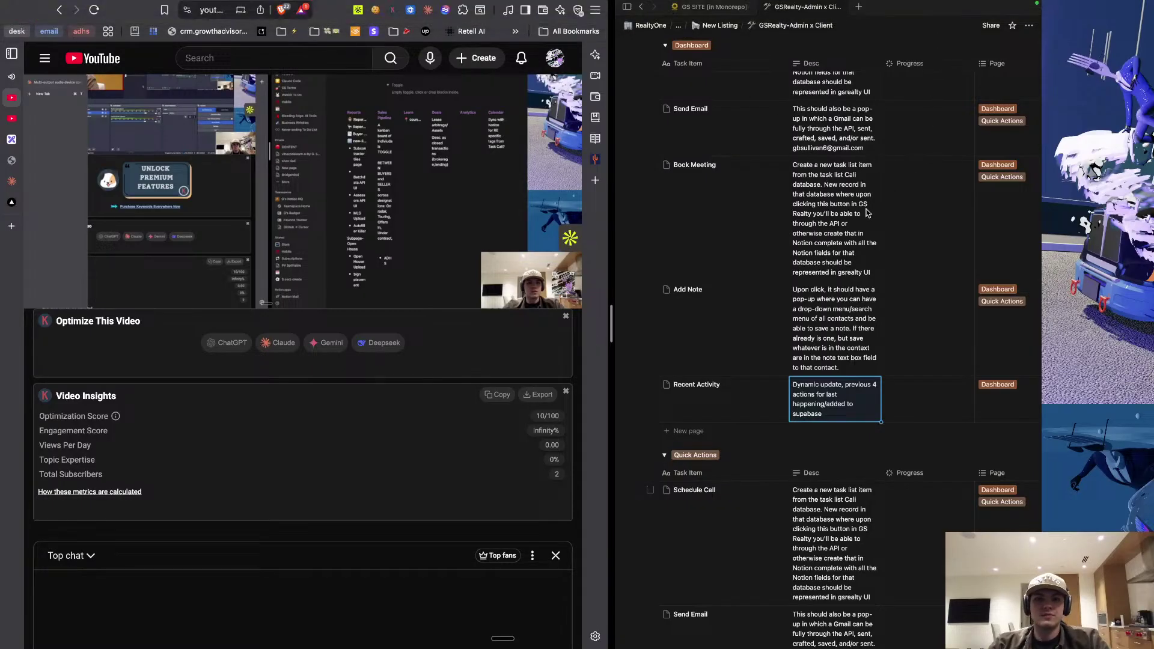
pyautogui.press('XF86MonBrightnessDown')
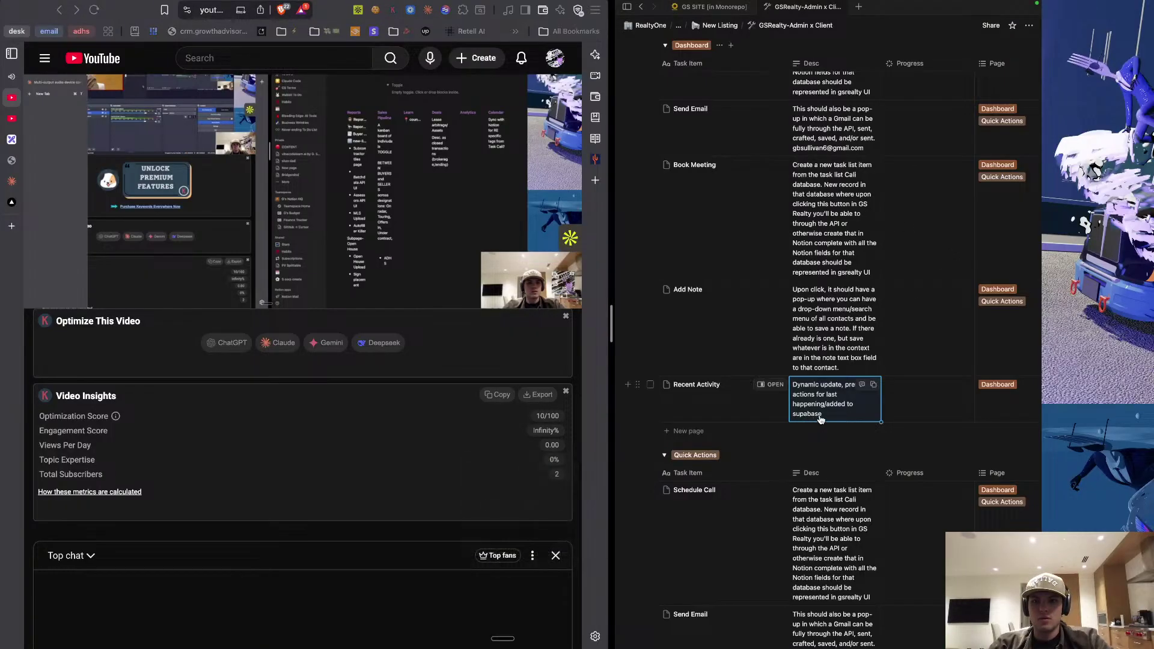
# Check the Tags column of the Projects table, then bring up the OBS desktop.
pyautogui.hscroll(5, 822, 420)
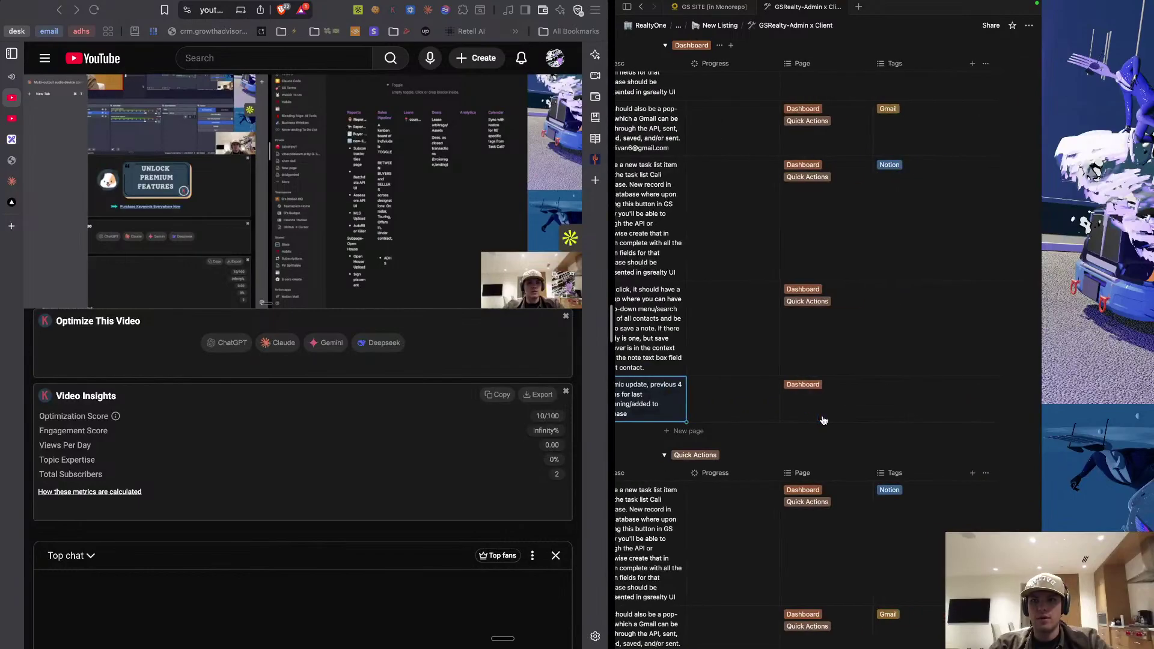
pyautogui.hscroll(-5, 823, 421)
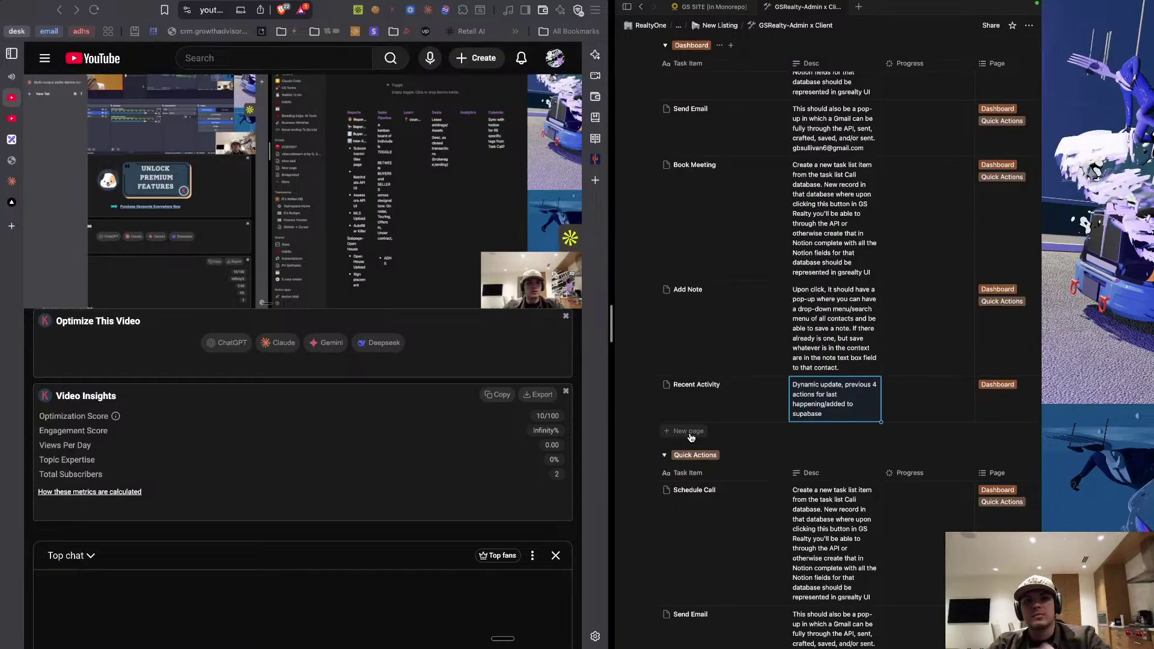
pyautogui.press('XF86MonBrightnessUp')
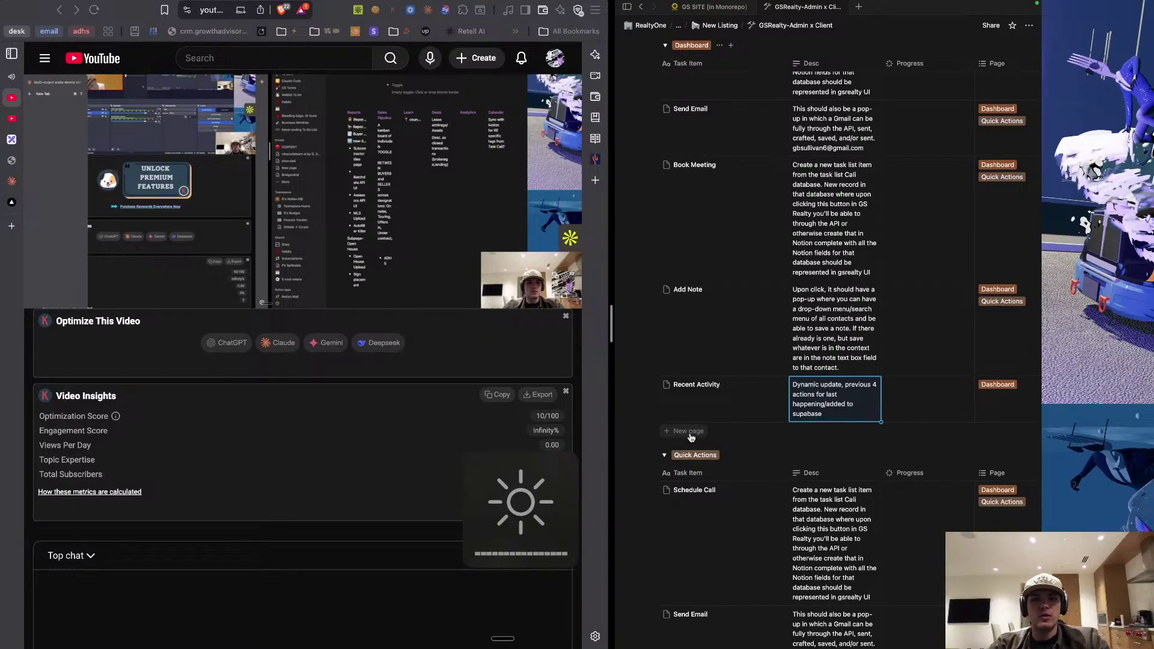
pyautogui.scroll(2, 419, 372)
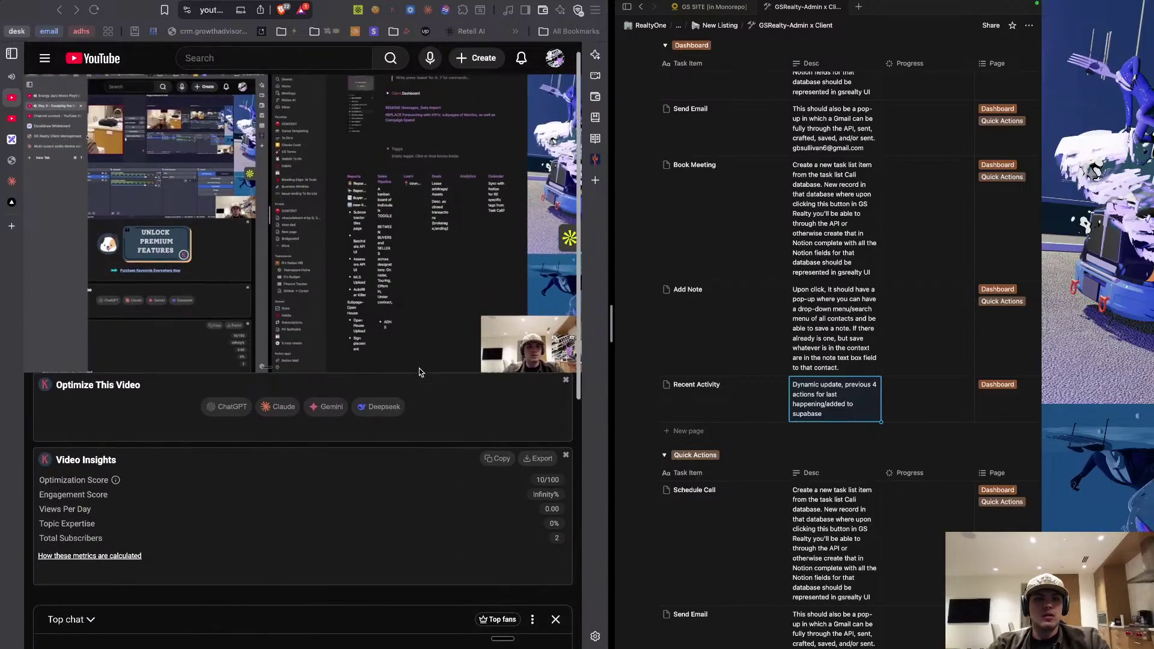
pyautogui.scroll(1, 419, 372)
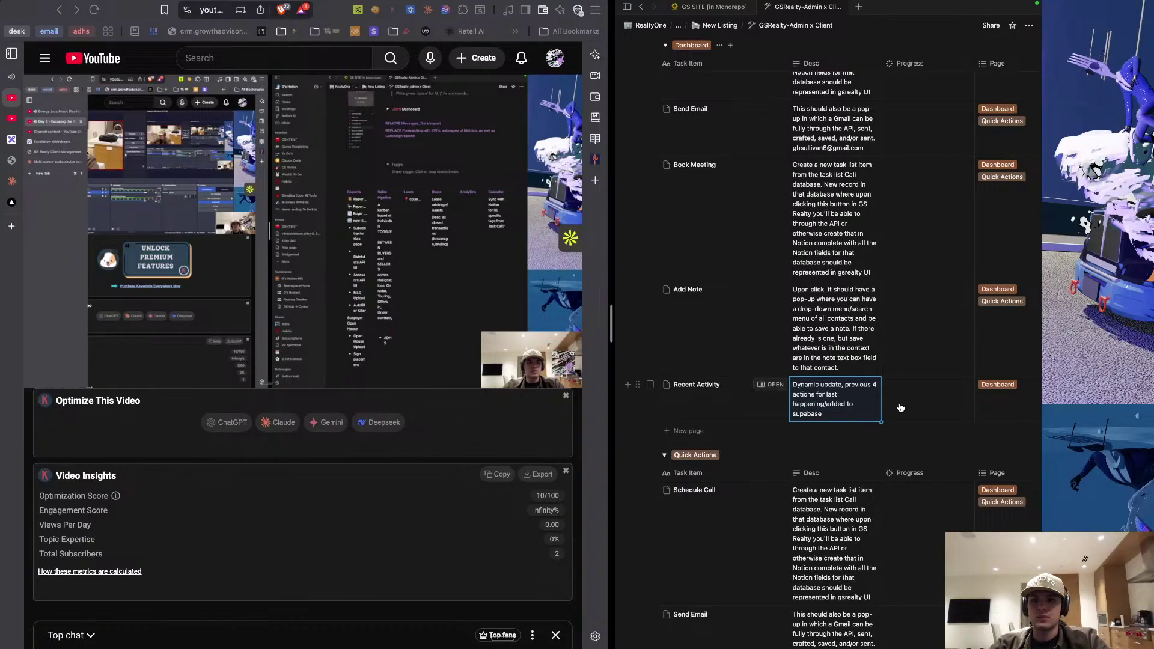
pyautogui.hscroll(5, 900, 409)
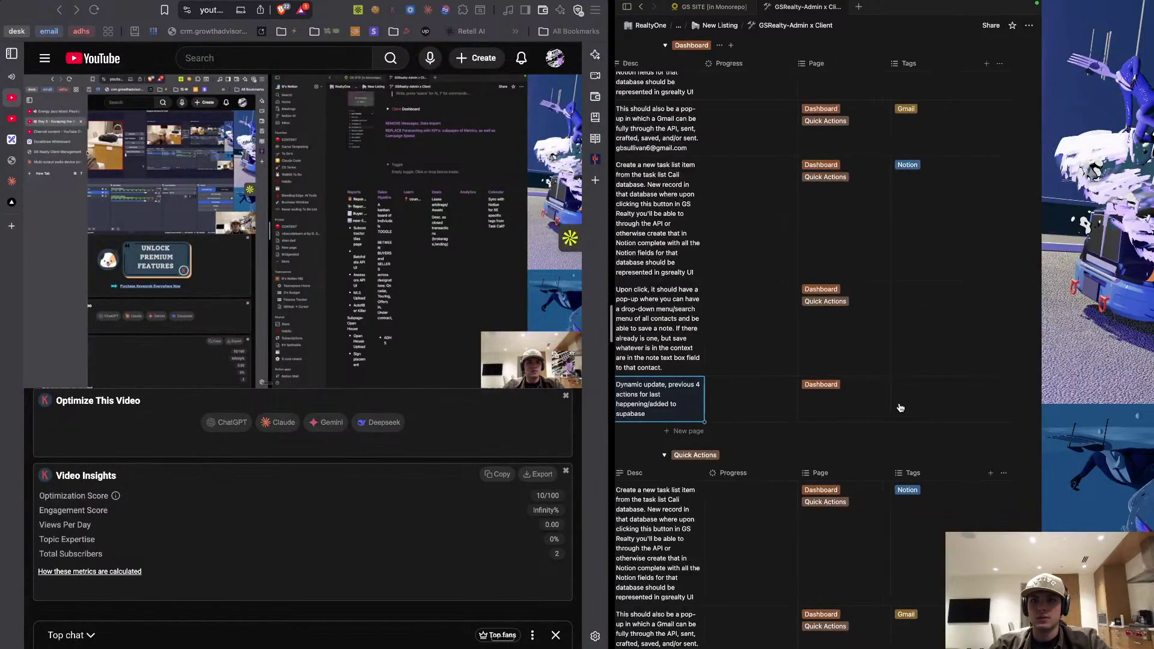
pyautogui.hscroll(-5, 900, 409)
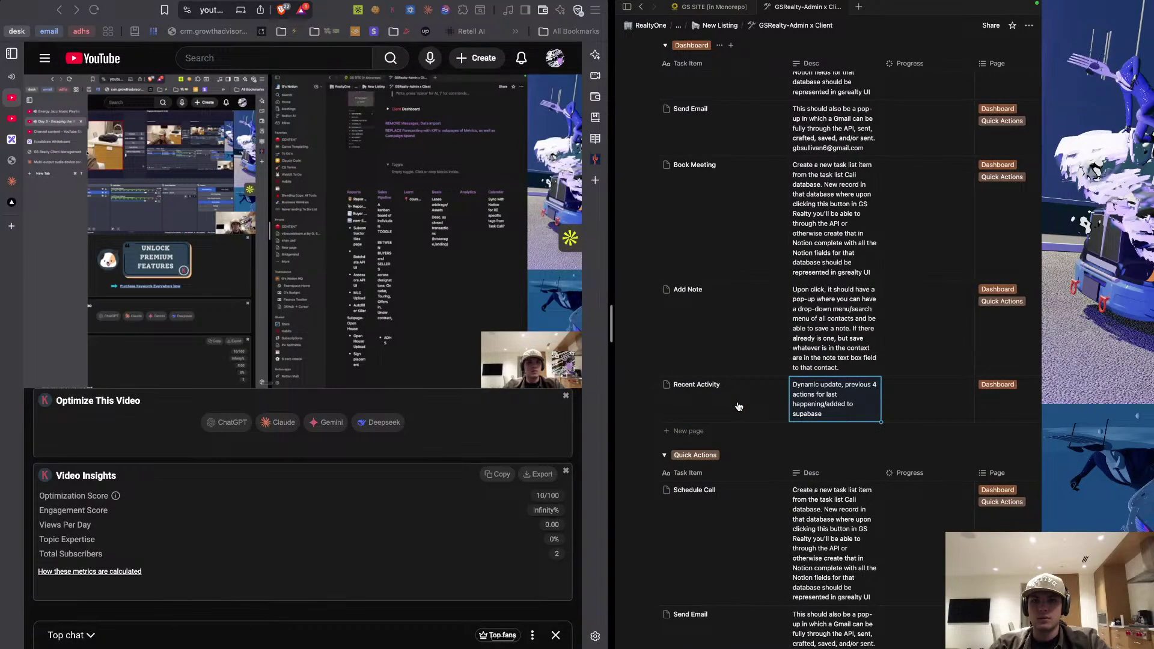
pyautogui.hotkey('ctrl', 'Right')
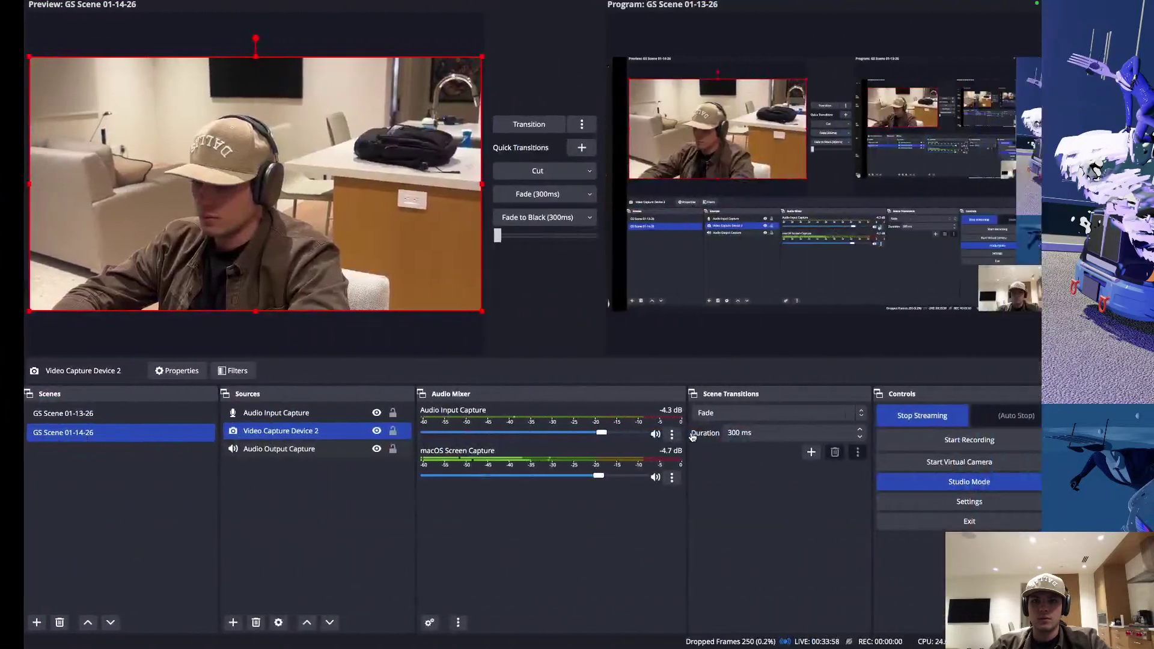
# Back in Notion, add a blank Dashboard row beneath Recent Activity.
pyautogui.hotkey('ctrl', 'Left')
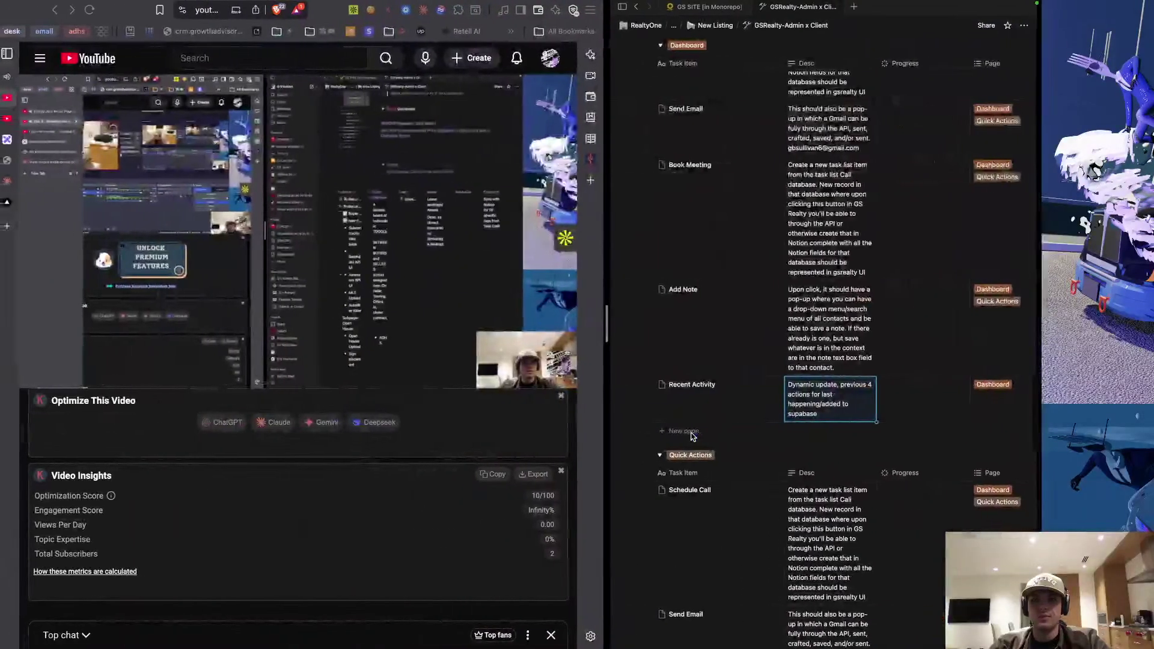
pyautogui.hotkey('ctrl', 'Right')
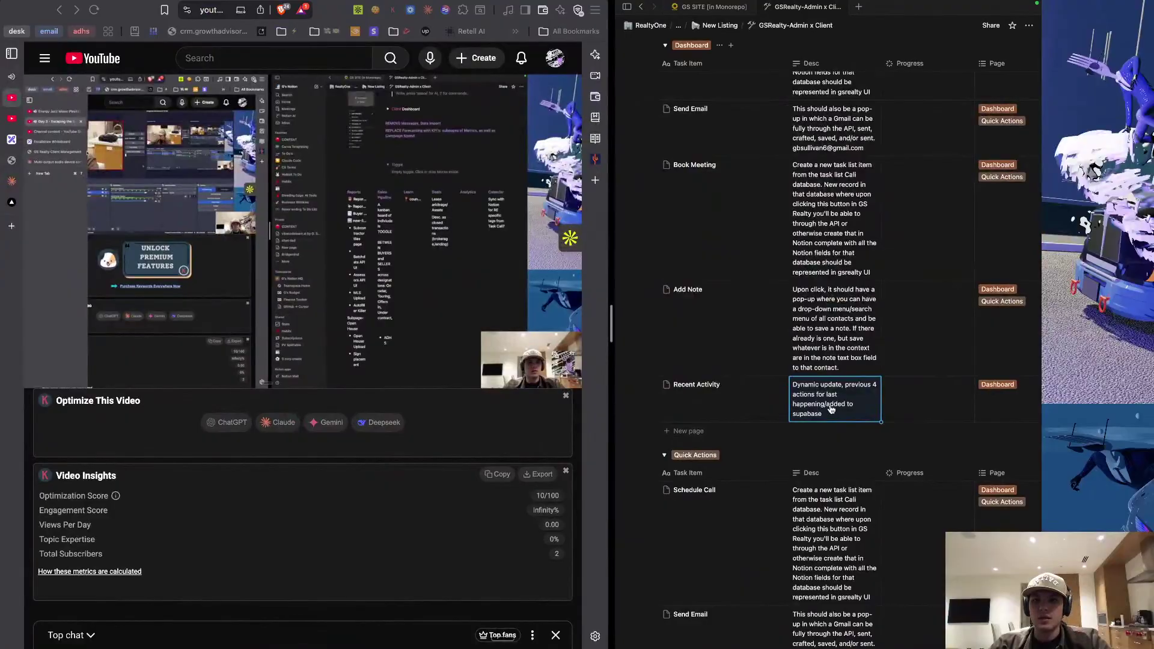
pyautogui.click(683, 432)
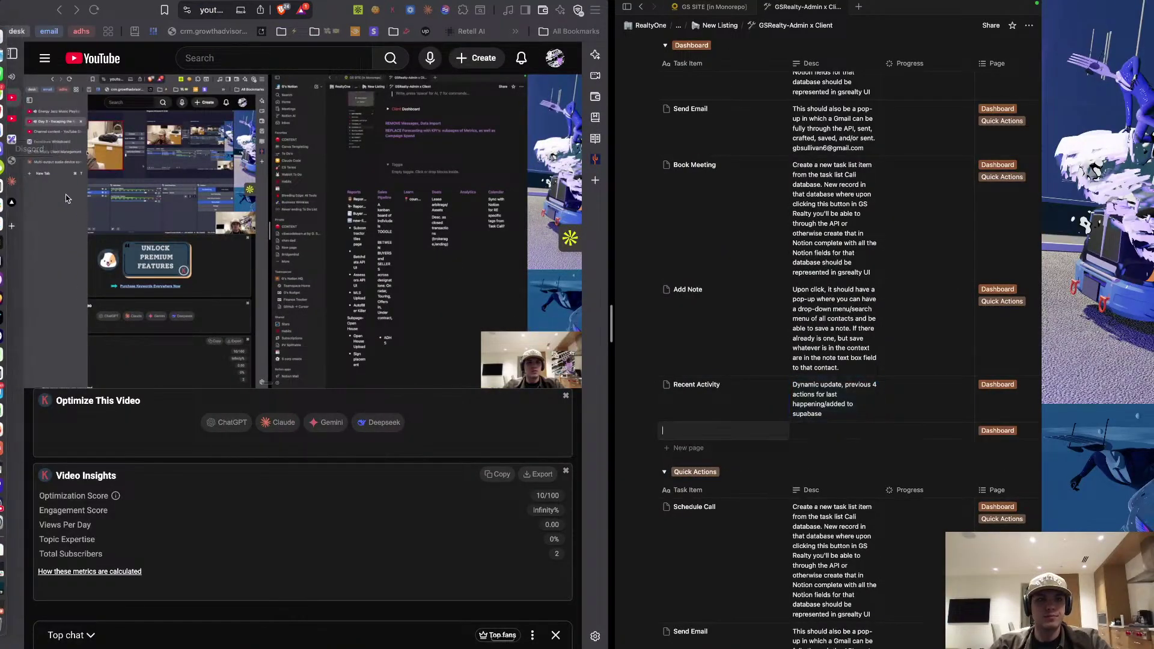
# Title the new row 'Top Performers' with description 'top three contacts by deal quantity/sales volume, TBD'.
pyautogui.click(15, 160)
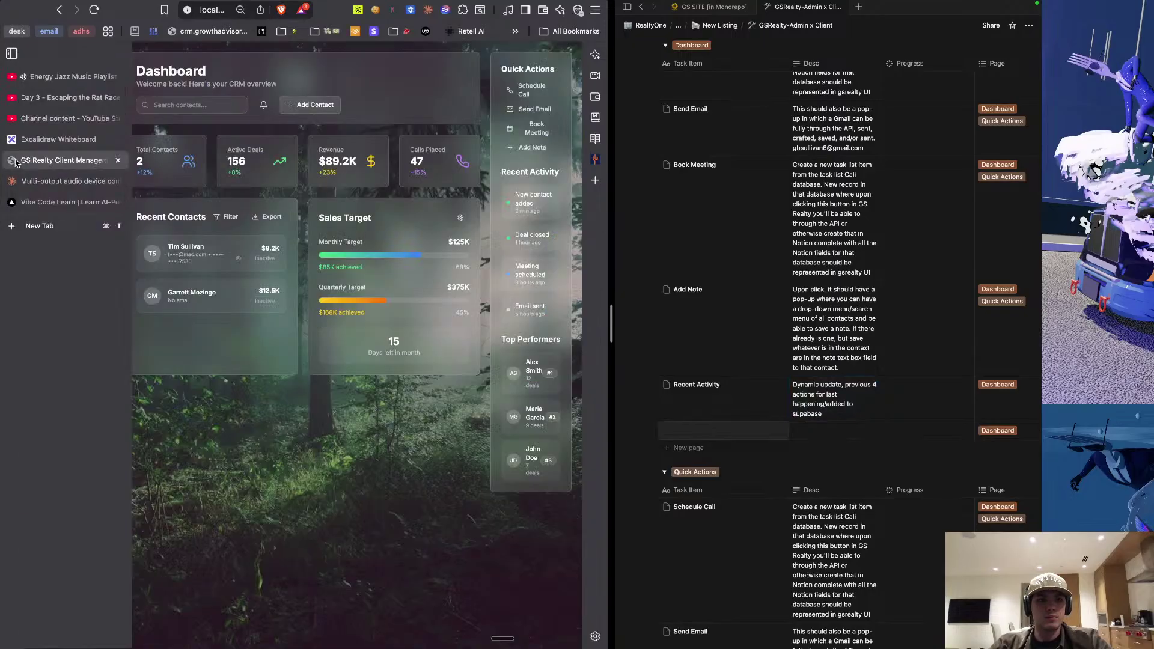
pyautogui.click(720, 433)
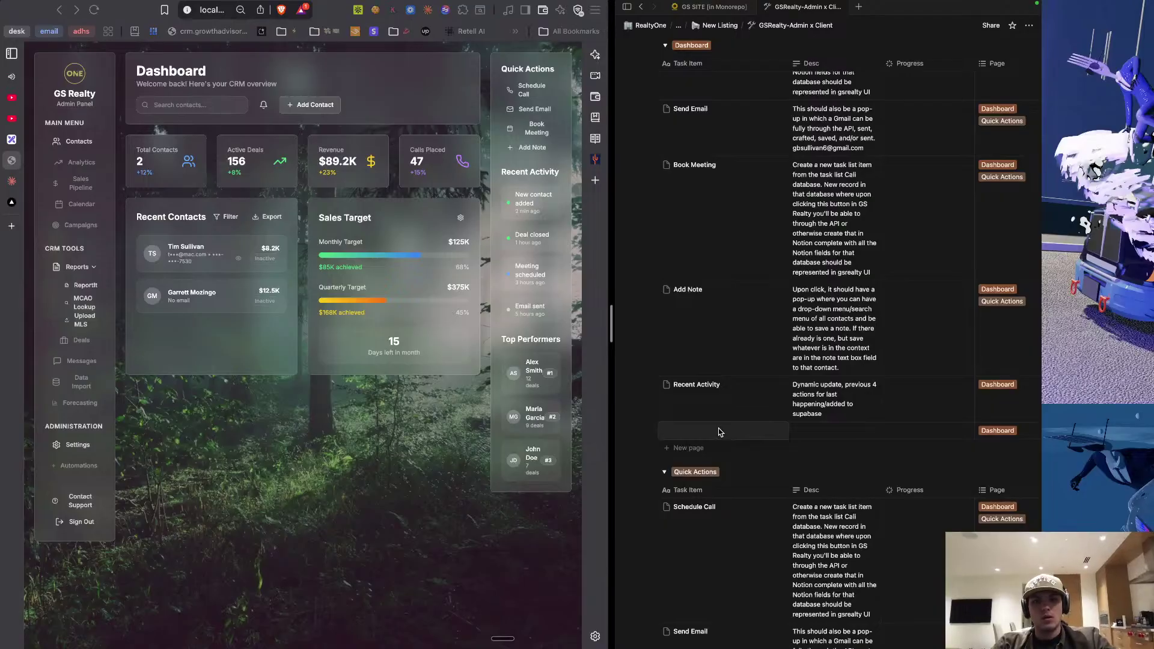
pyautogui.write('Top')
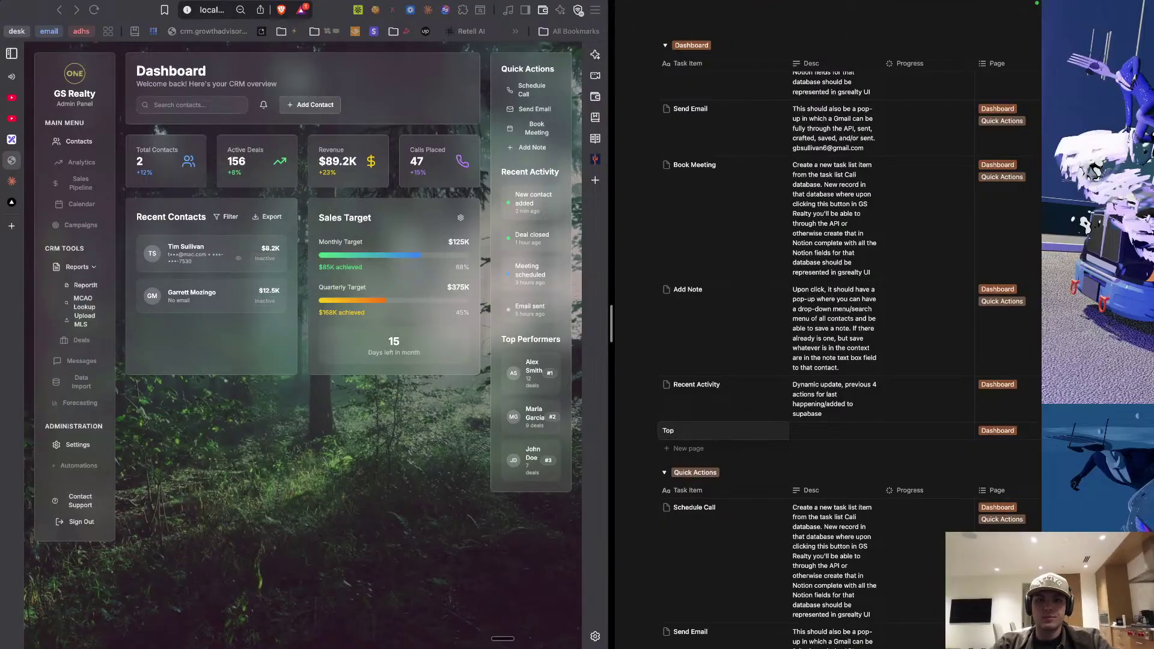
pyautogui.write(' Performers')
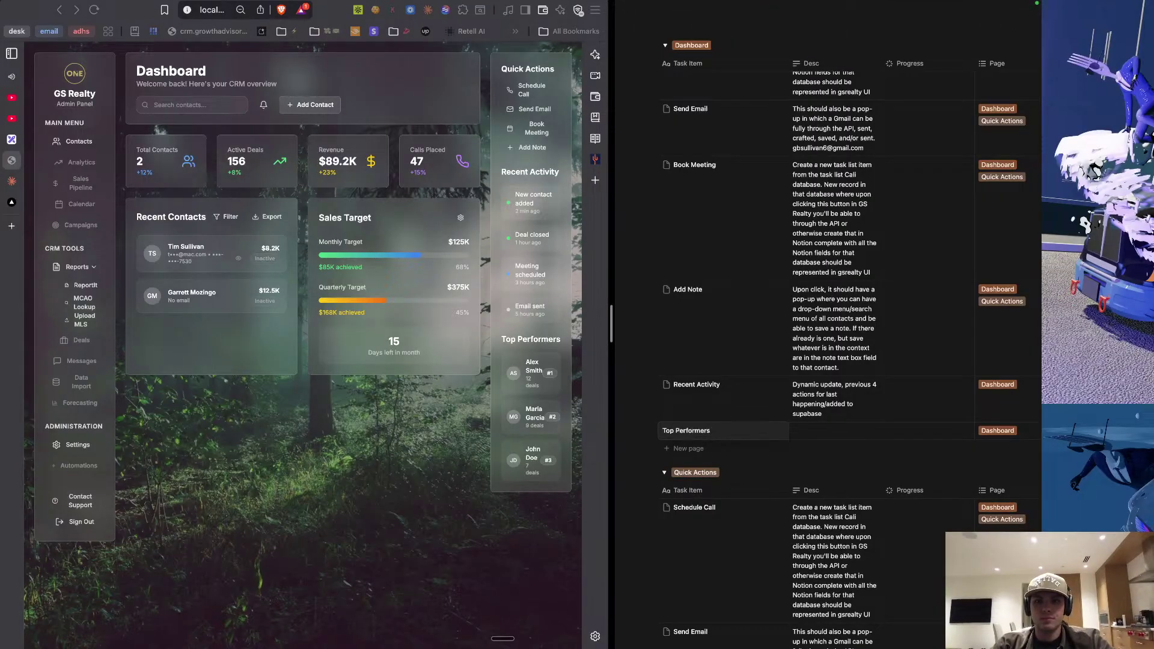
pyautogui.click(835, 430)
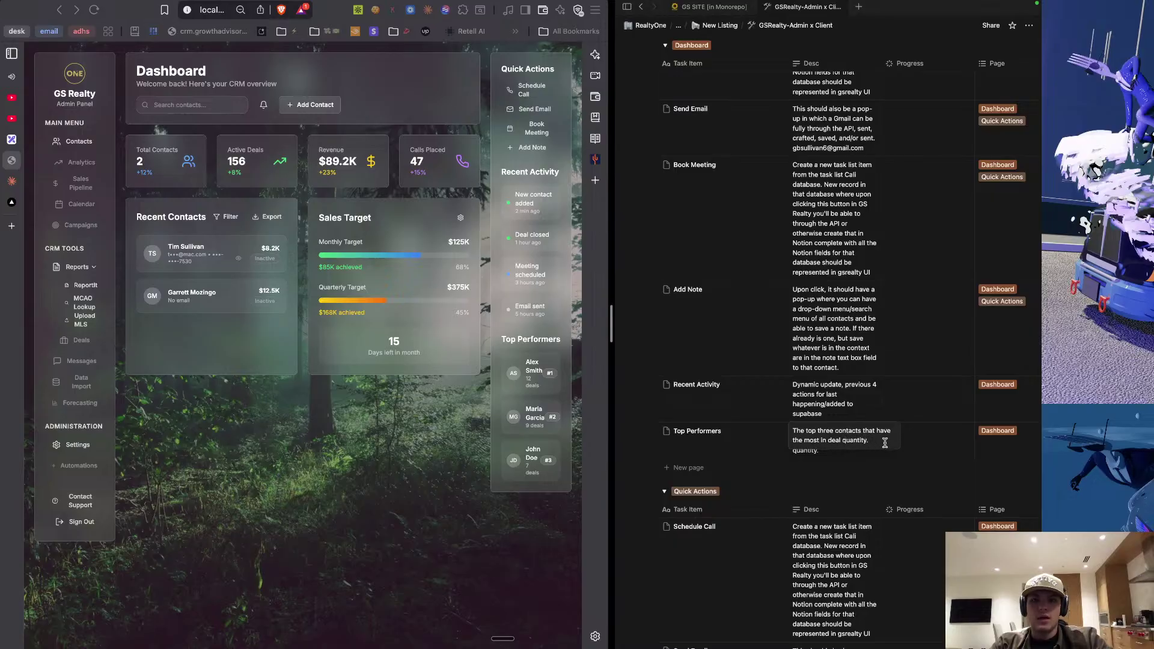
pyautogui.press('BackSpace')
pyautogui.write('/s')
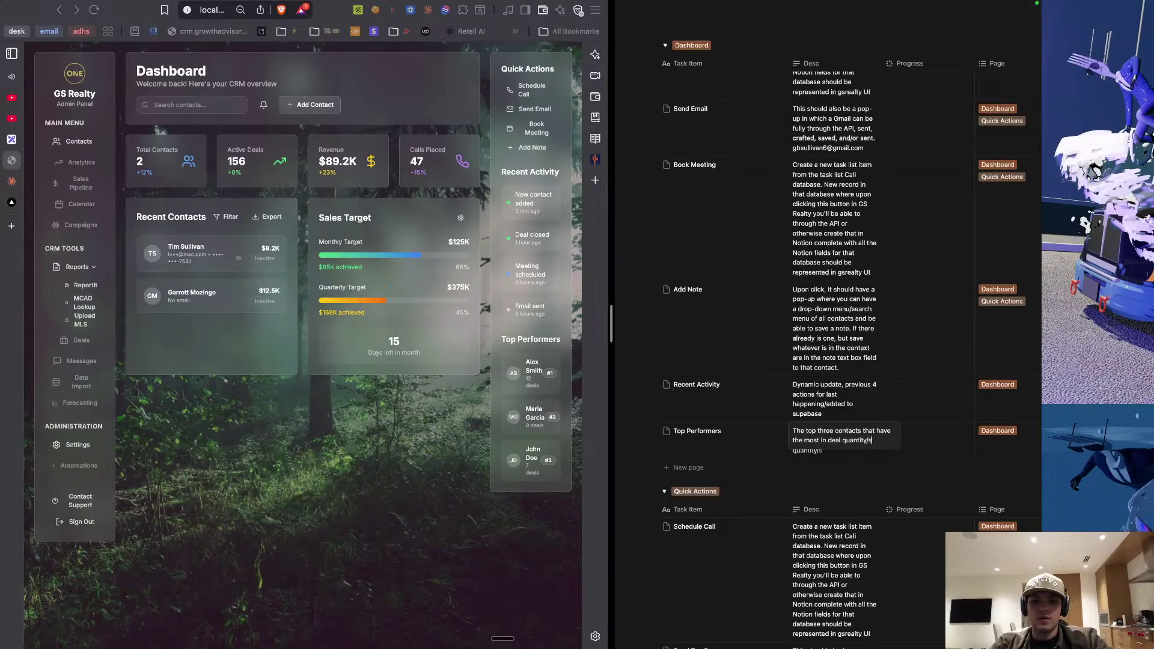
pyautogui.write('ales volume, TBD')
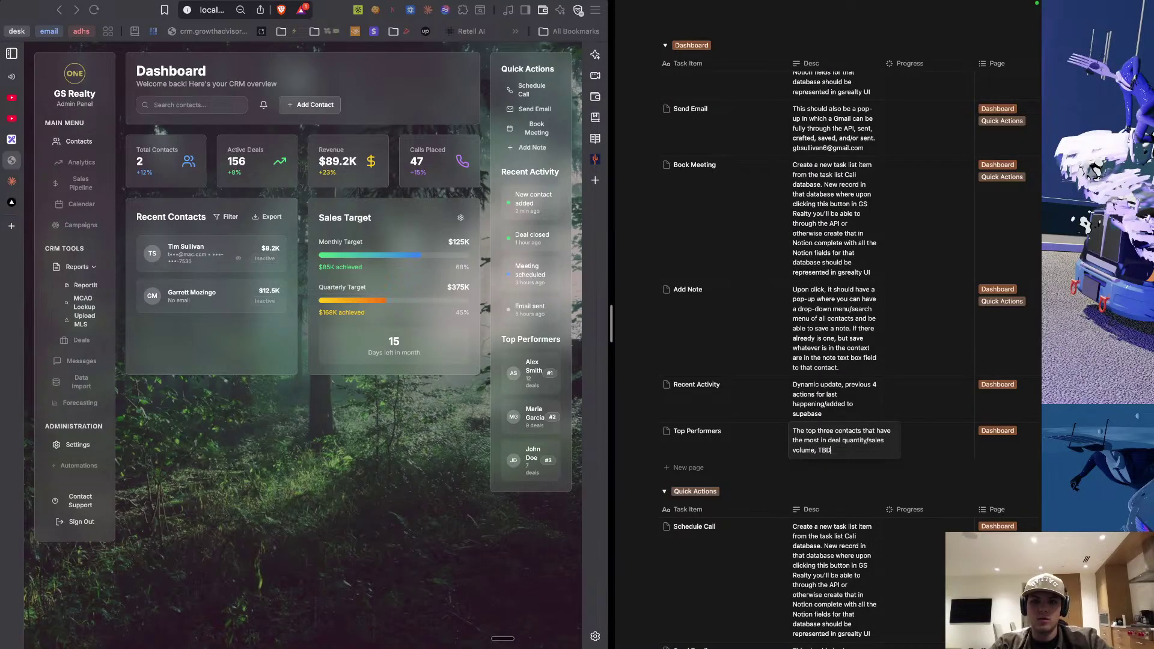
pyautogui.press('Escape')
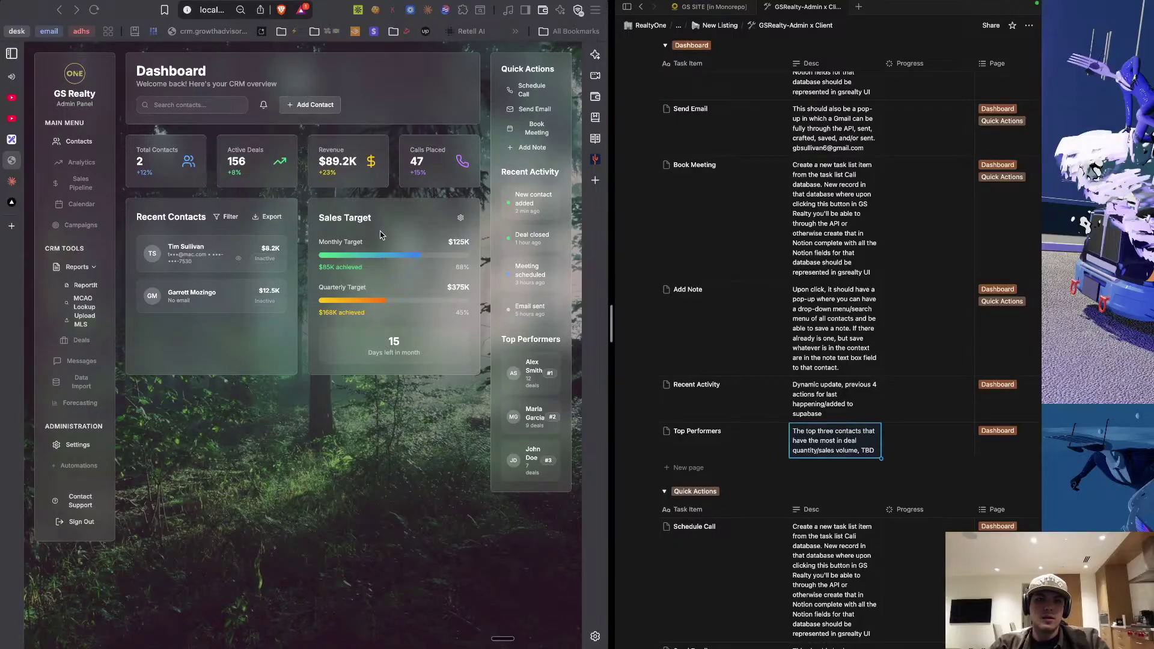
# Add a line 'Replacing Monthly and Quarterly Target with' to the Sales Target description.
pyautogui.tripleClick(354, 243)
pyautogui.click(362, 241)
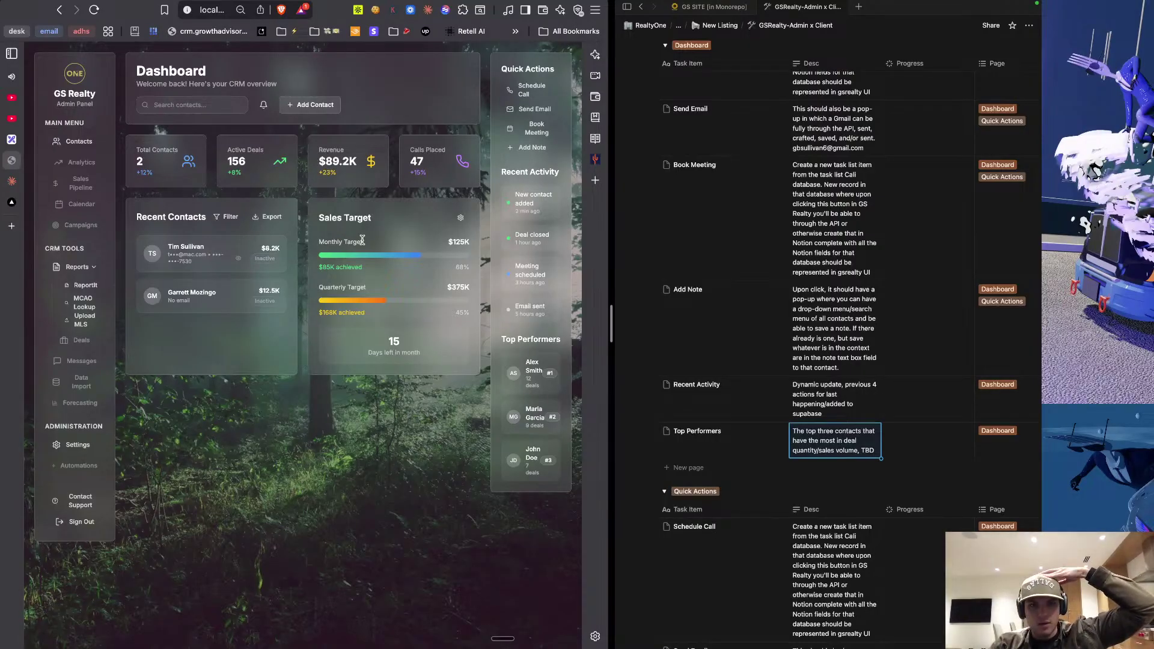
pyautogui.scroll(3, 825, 279)
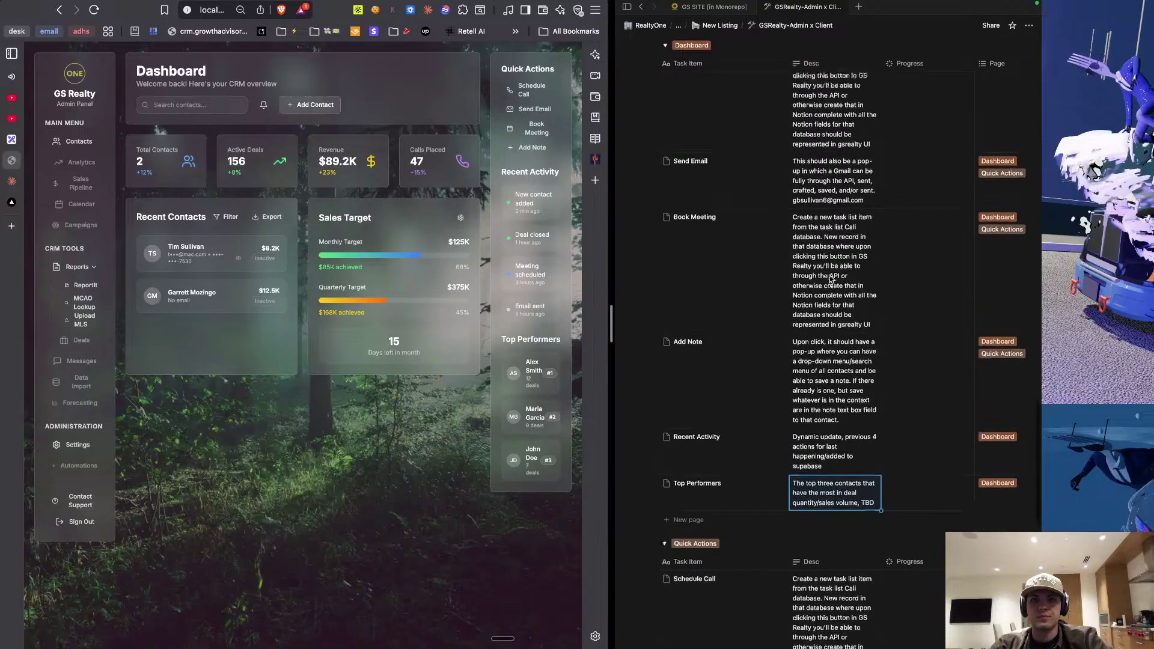
pyautogui.scroll(3, 826, 279)
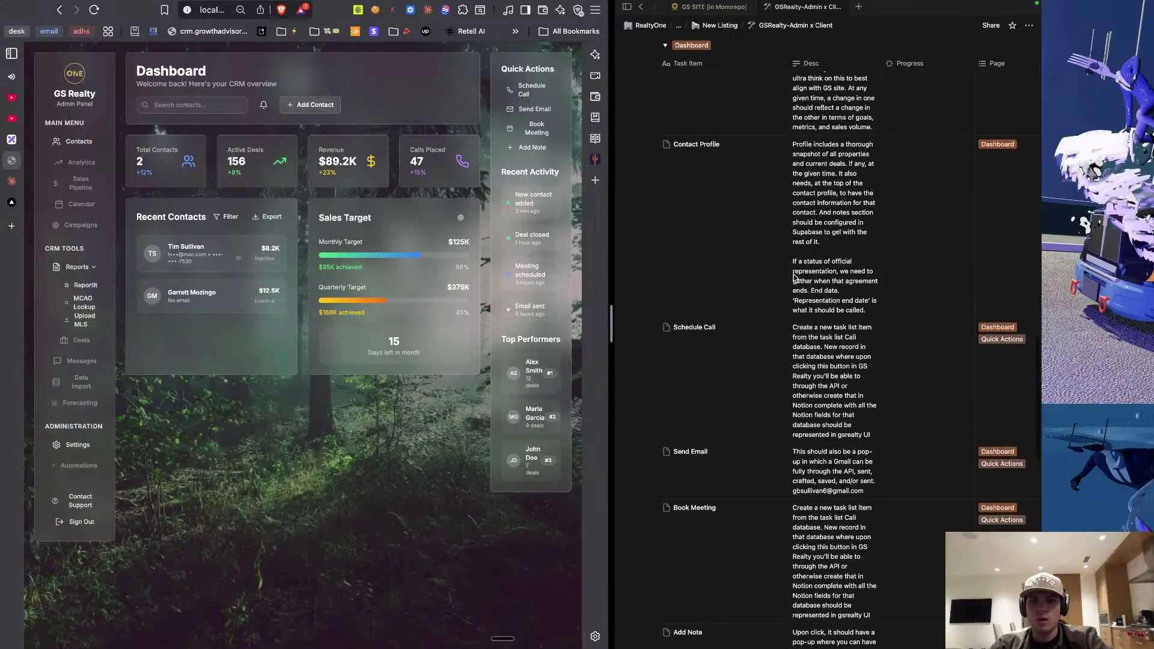
pyautogui.scroll(10, 795, 260)
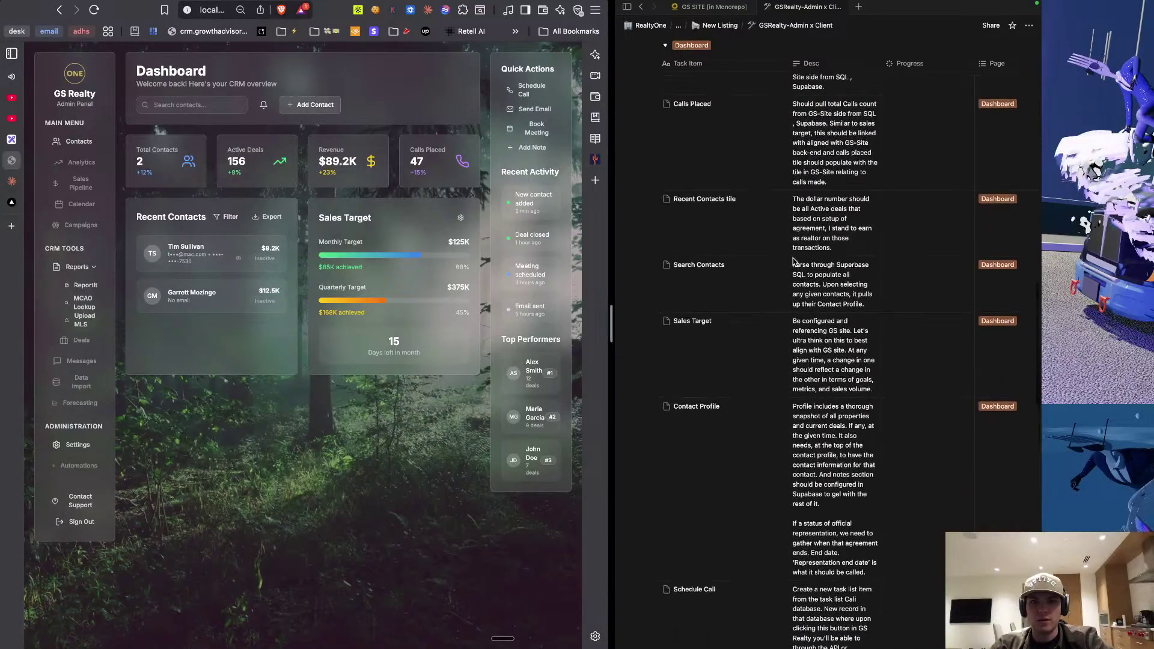
pyautogui.scroll(10, 795, 260)
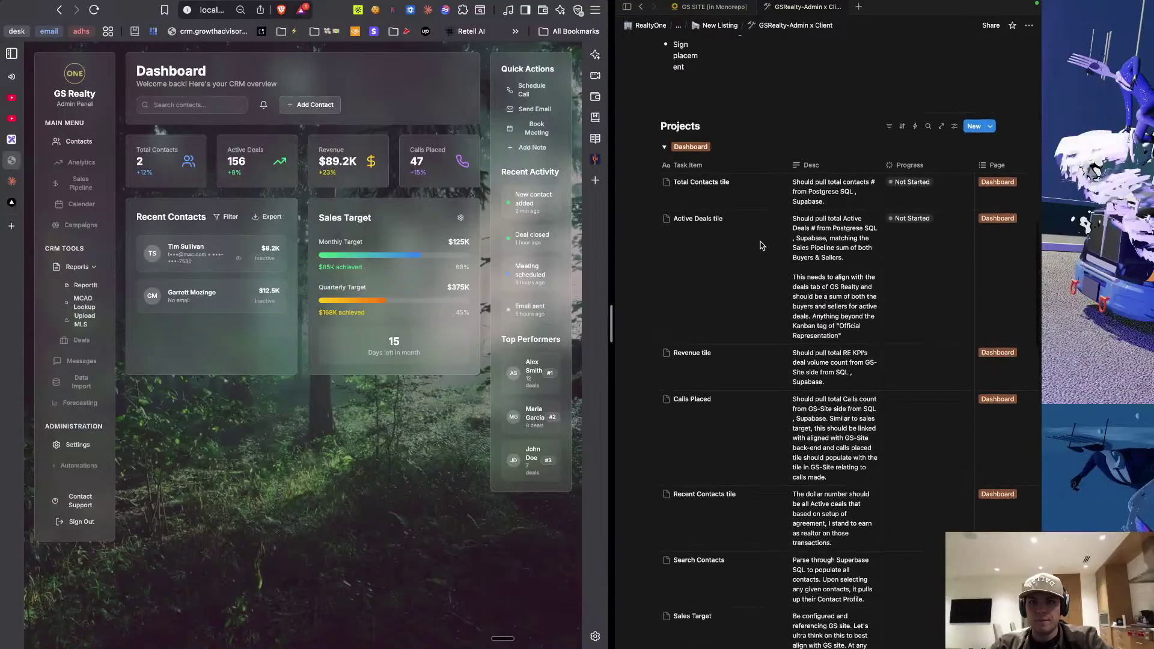
pyautogui.scroll(-10, 760, 246)
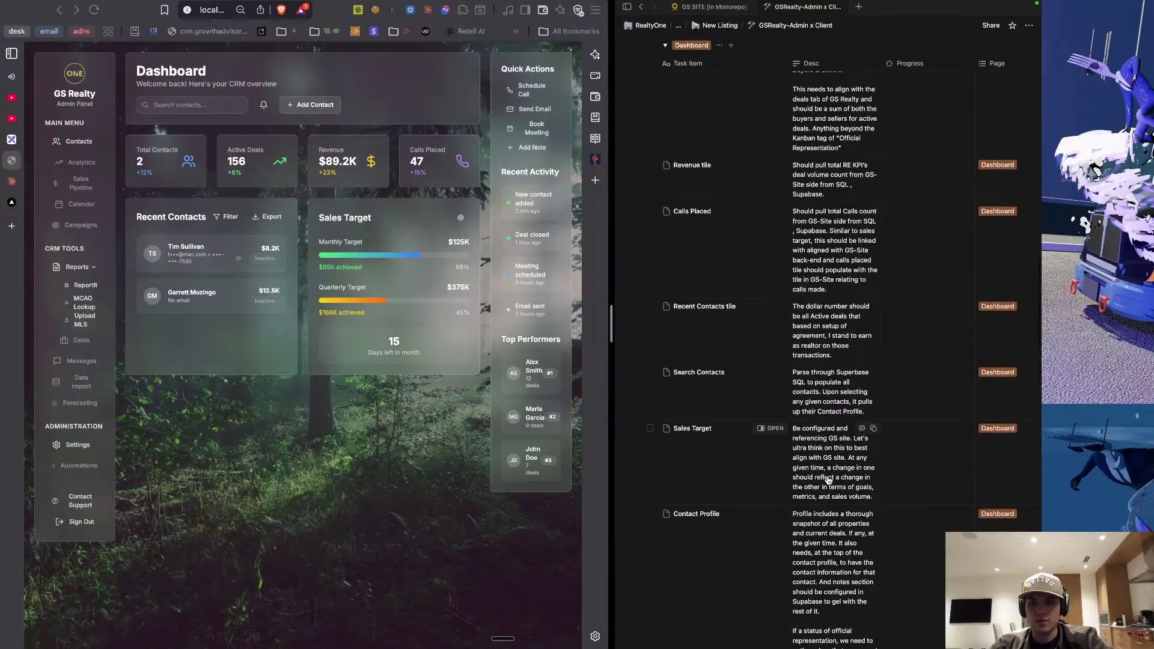
pyautogui.click(843, 490)
pyautogui.hotkey('shift', 'Return')
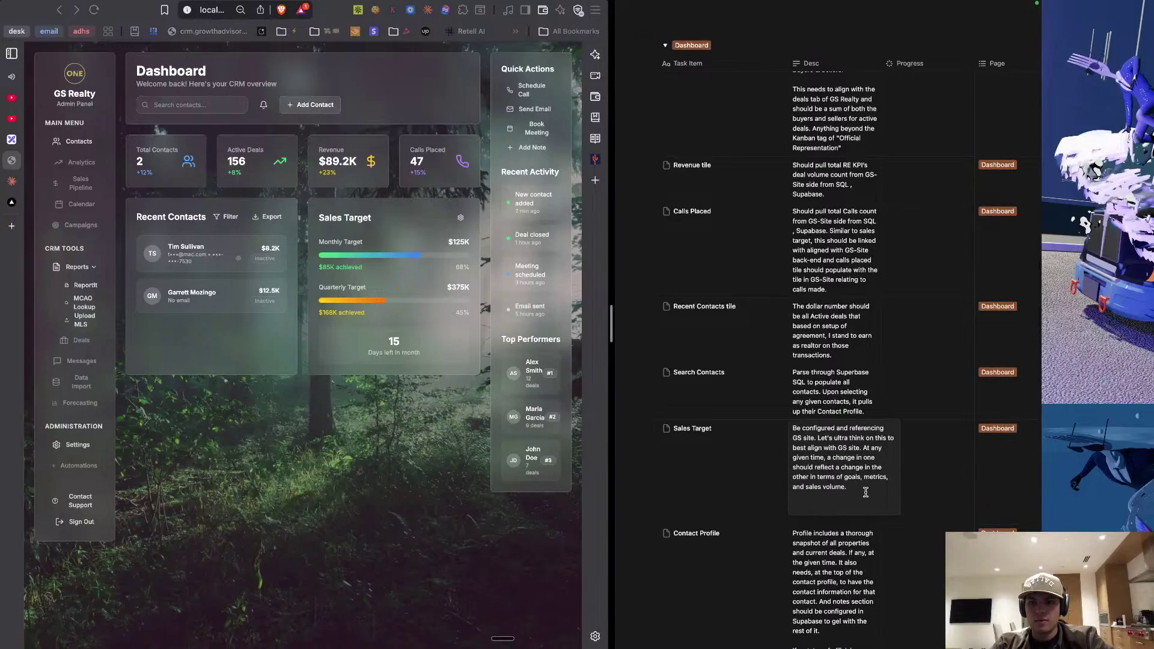
pyautogui.press('BackSpace')
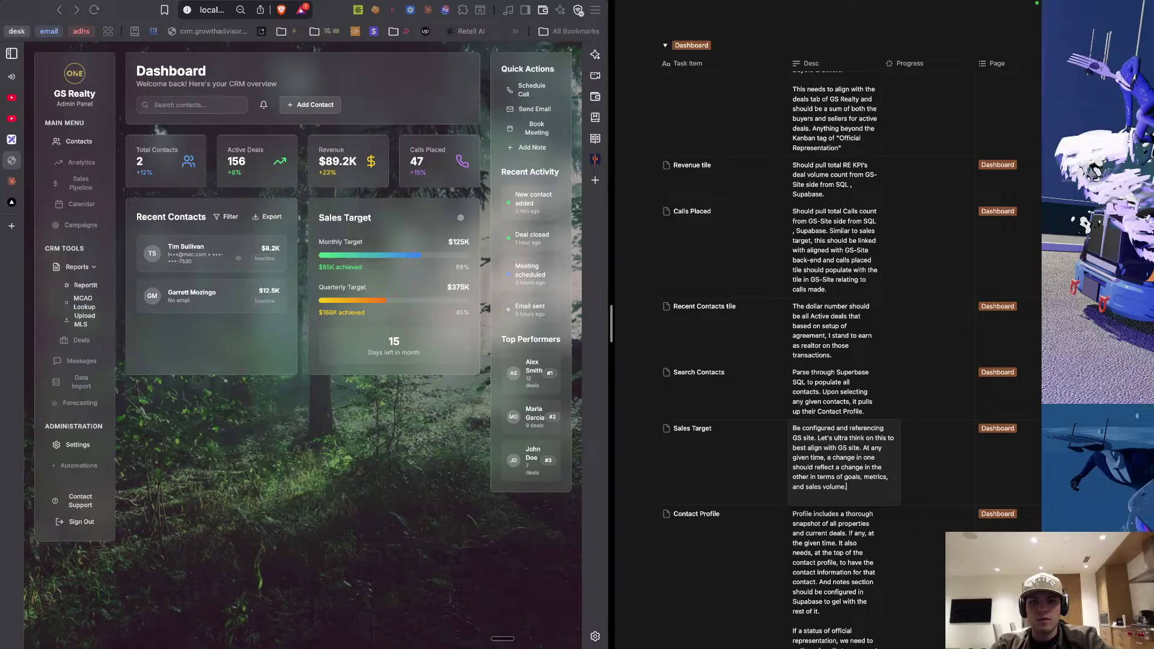
pyautogui.hotkey('shift', 'Return')
pyautogui.hotkey('shift', 'Return')
pyautogui.write('Replac')
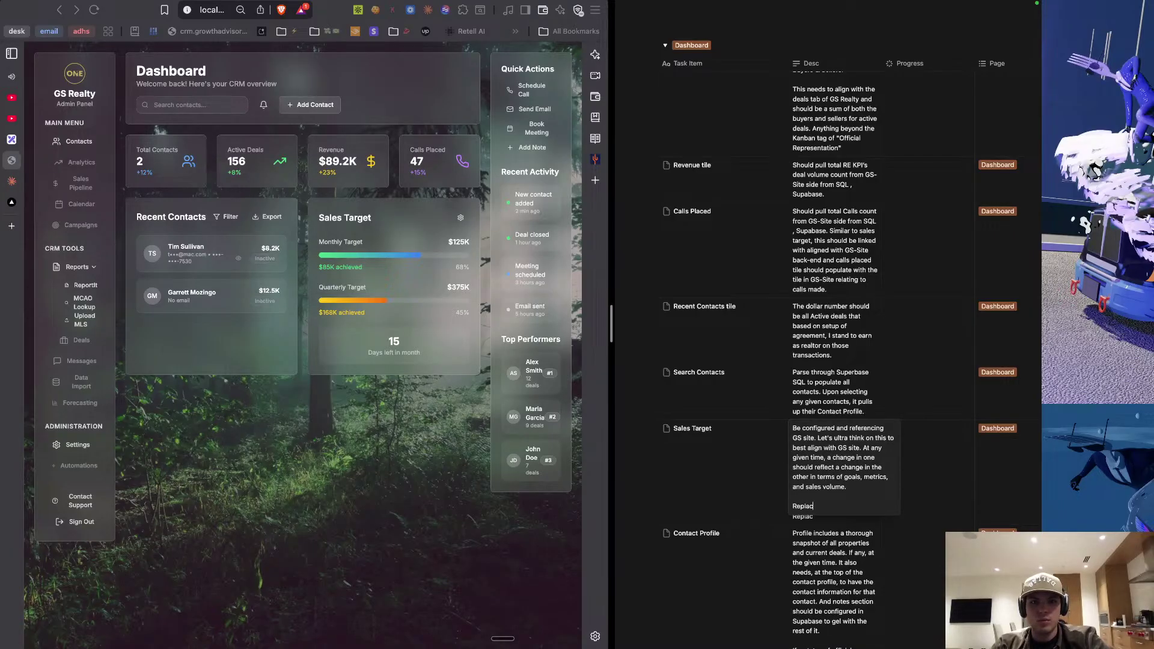
pyautogui.write('ing Monthly')
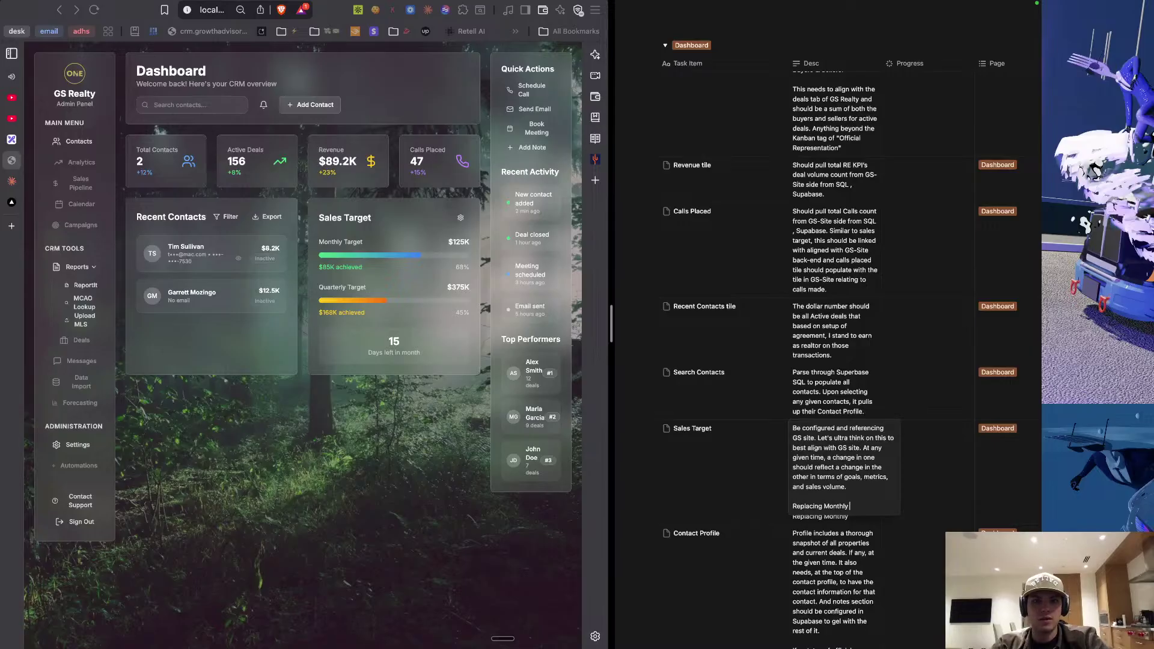
pyautogui.write(' and Quarte')
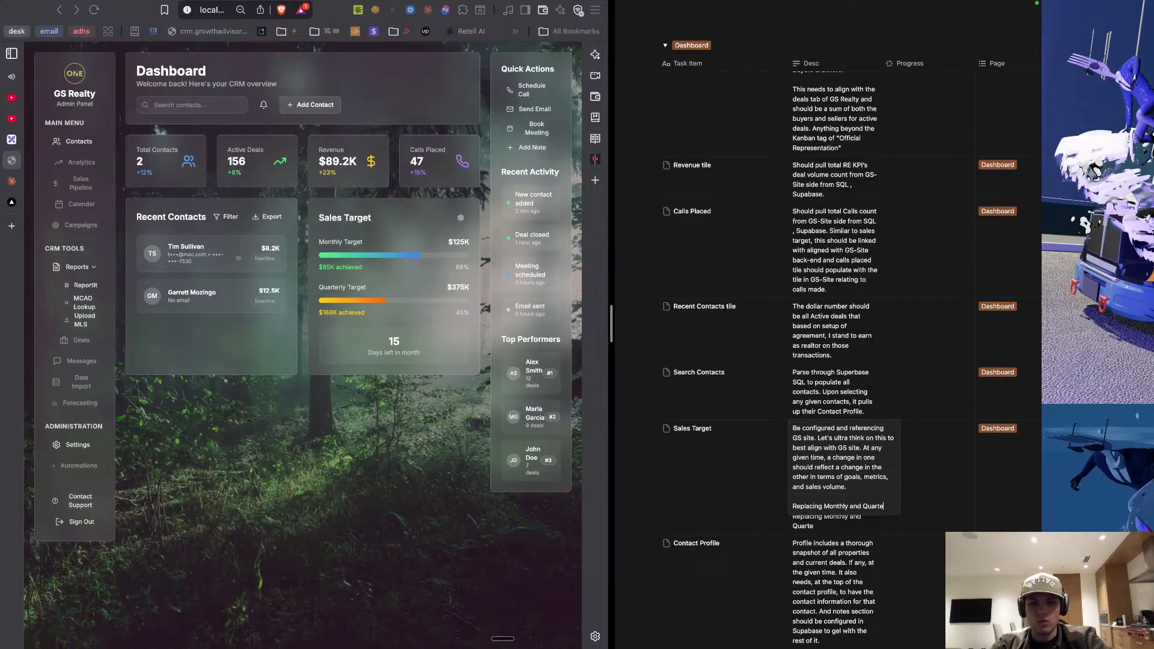
pyautogui.write('rly Target w')
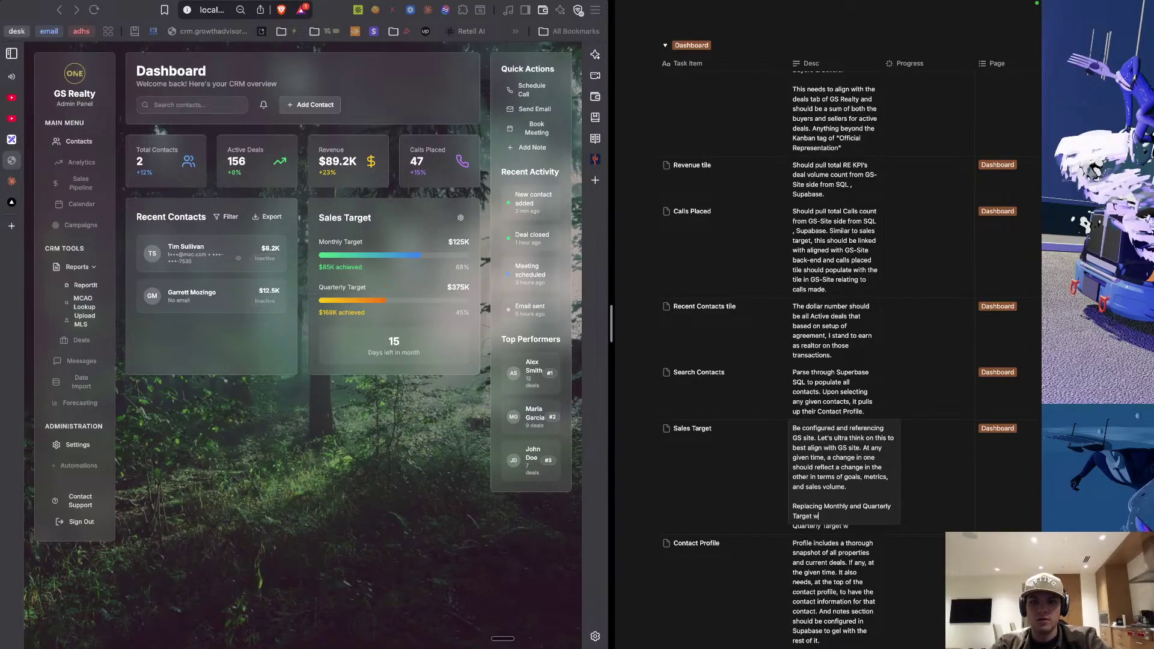
pyautogui.write('ith')
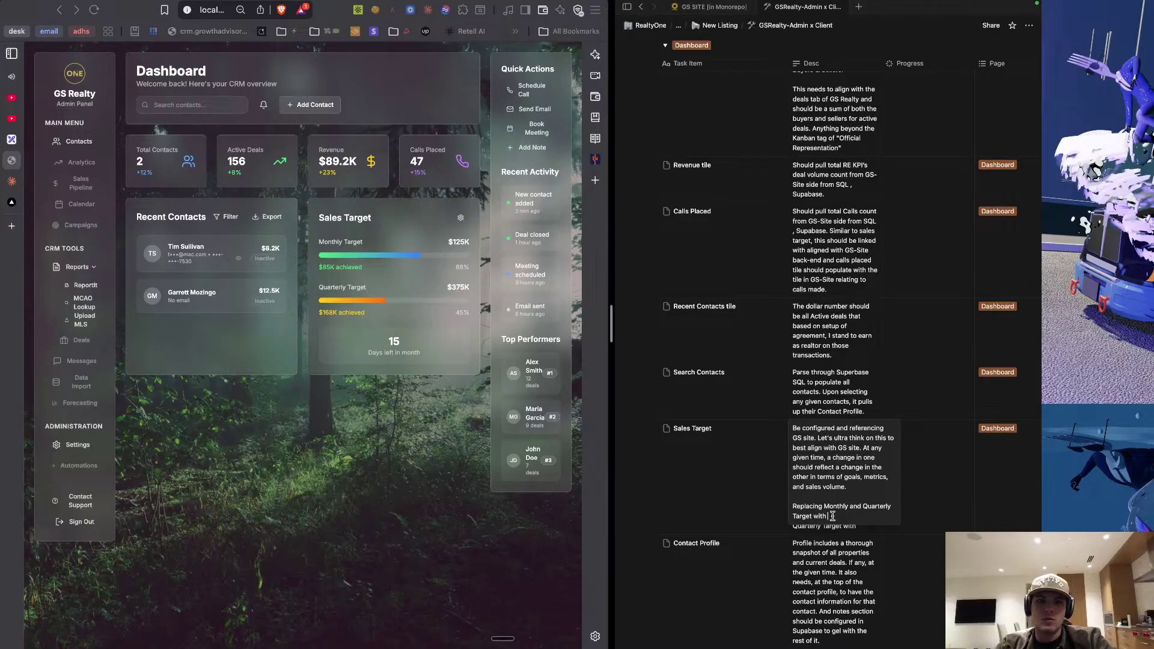
pyautogui.click(11, 233)
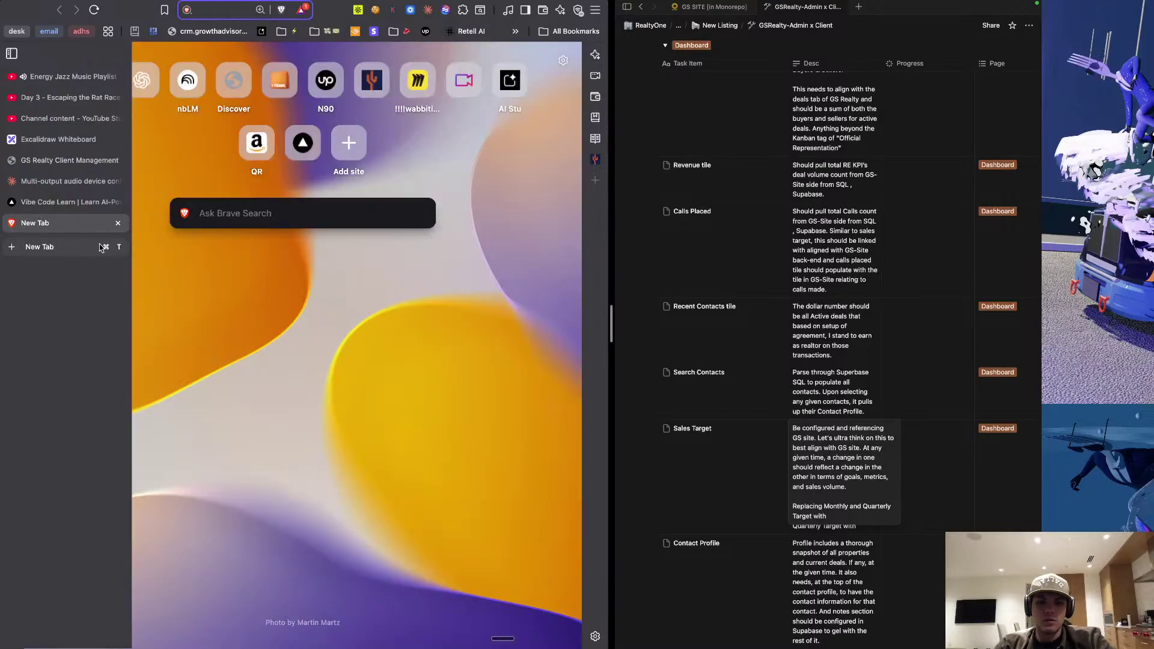
pyautogui.write('growthadvisory.ai')
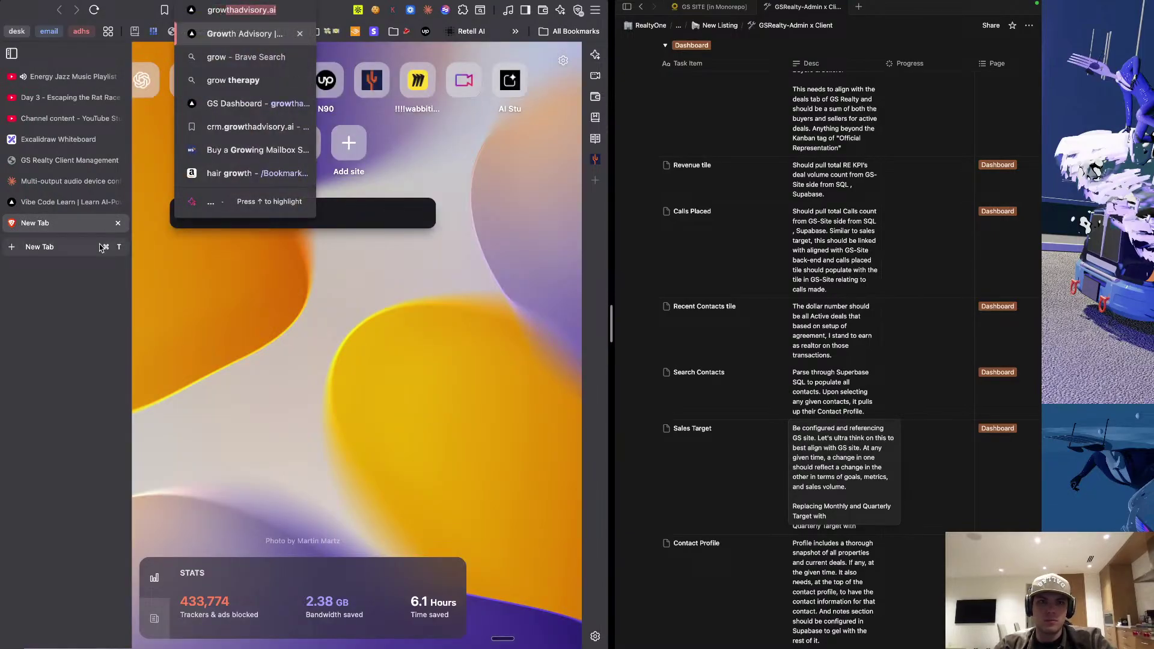
pyautogui.press('Right')
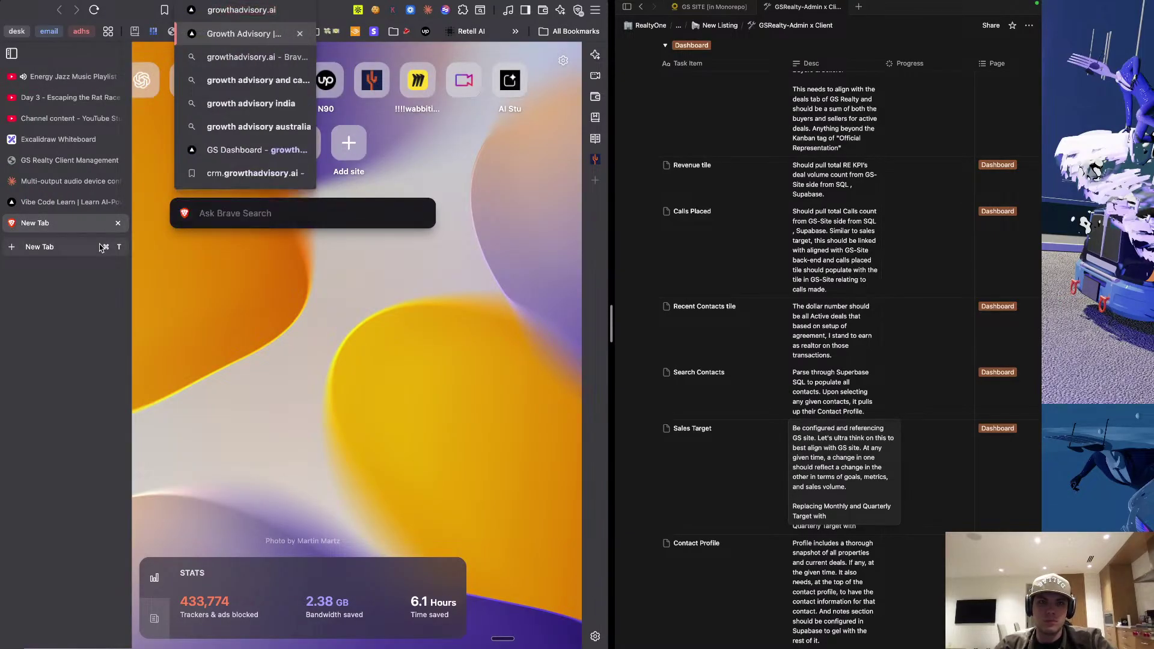
pyautogui.press('Escape')
pyautogui.click(45, 203)
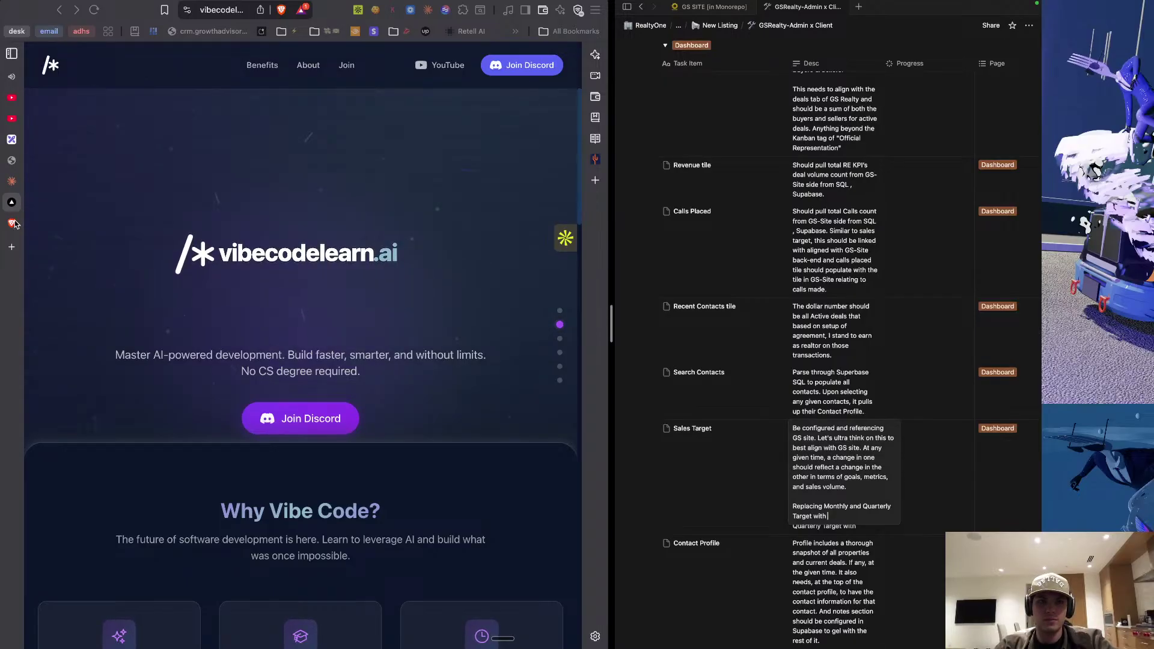
pyautogui.click(12, 161)
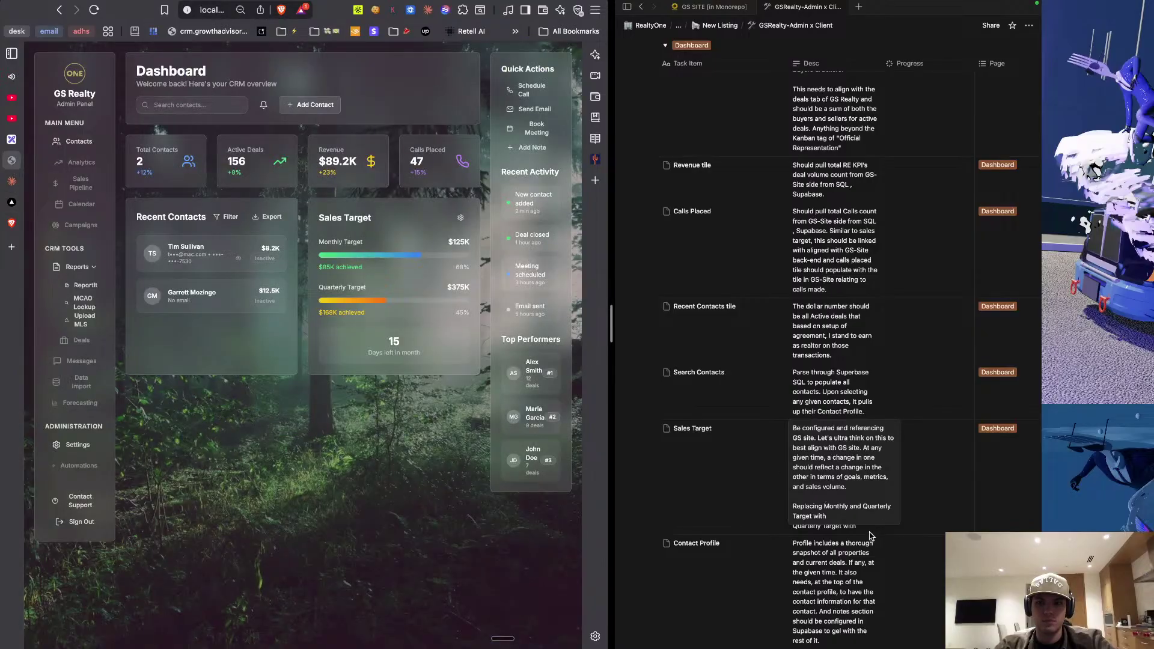
# Append 'not sales volume but rather Outreach count' to the Sales Target description.
pyautogui.click(847, 521)
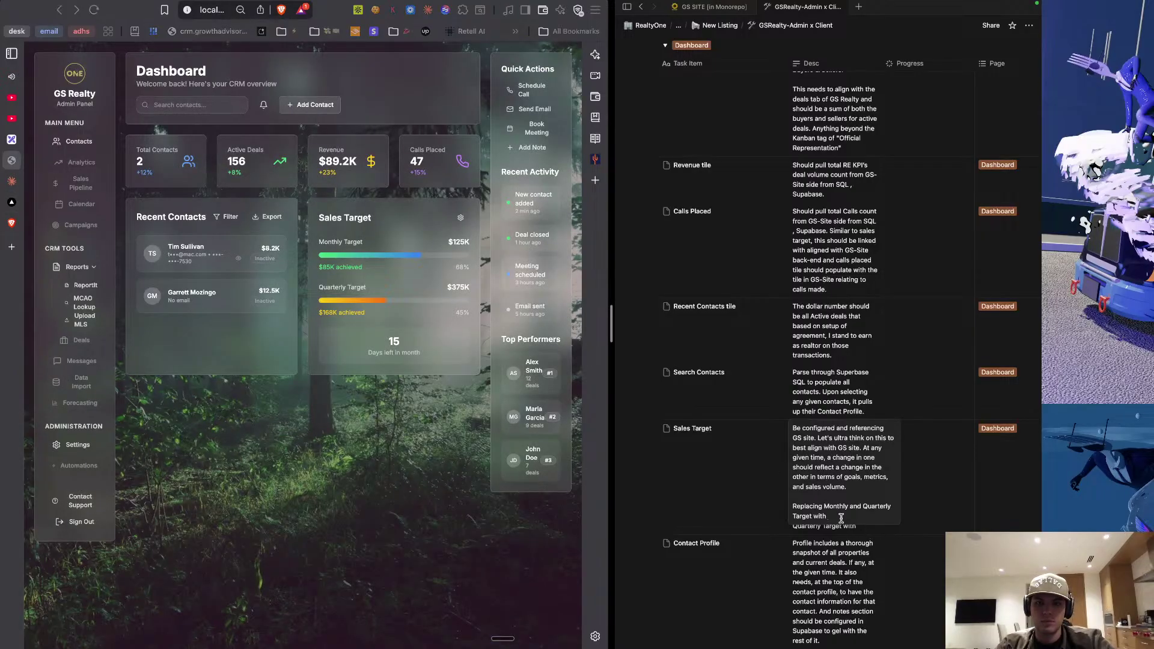
pyautogui.write('not ')
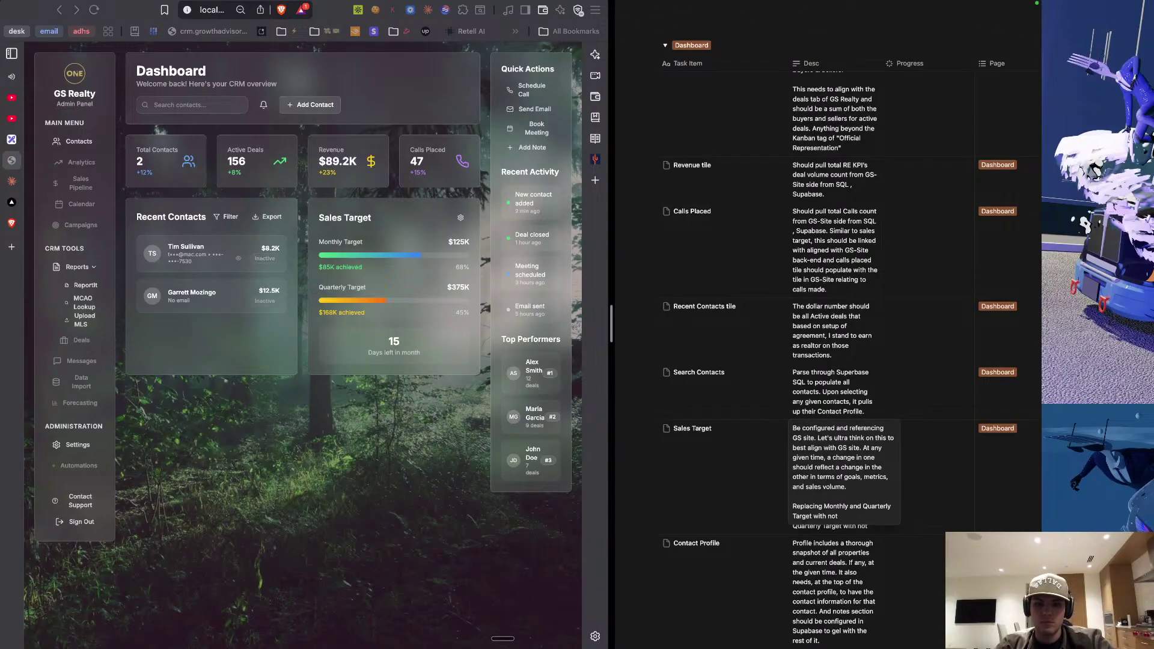
pyautogui.write('sales volu')
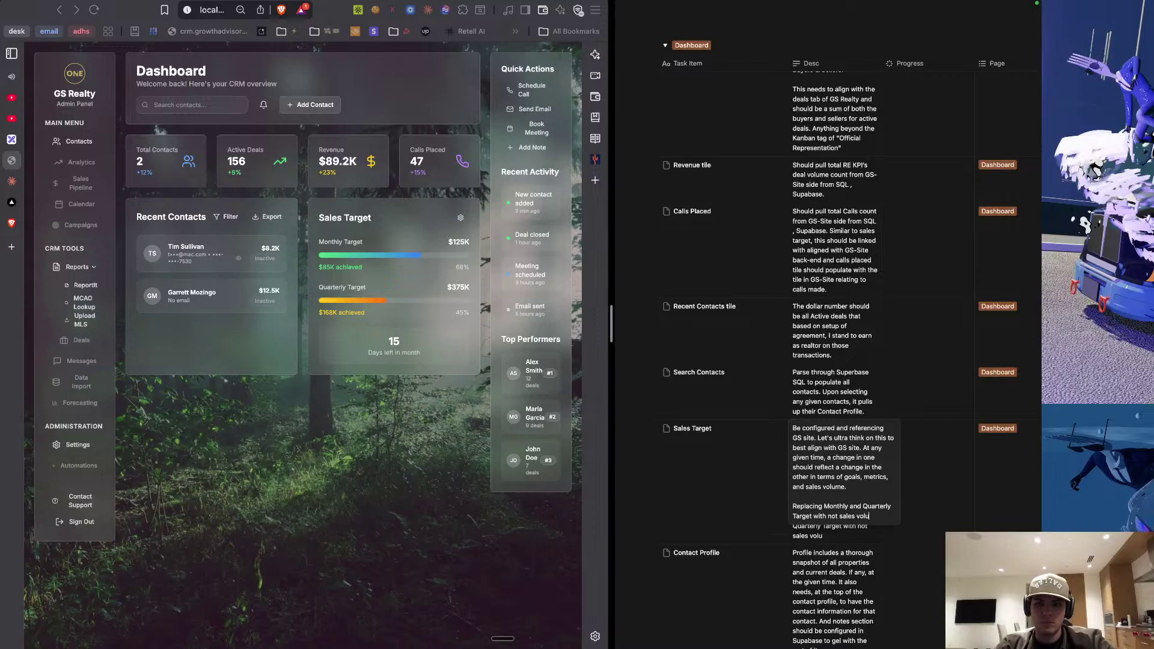
pyautogui.write('me but rather')
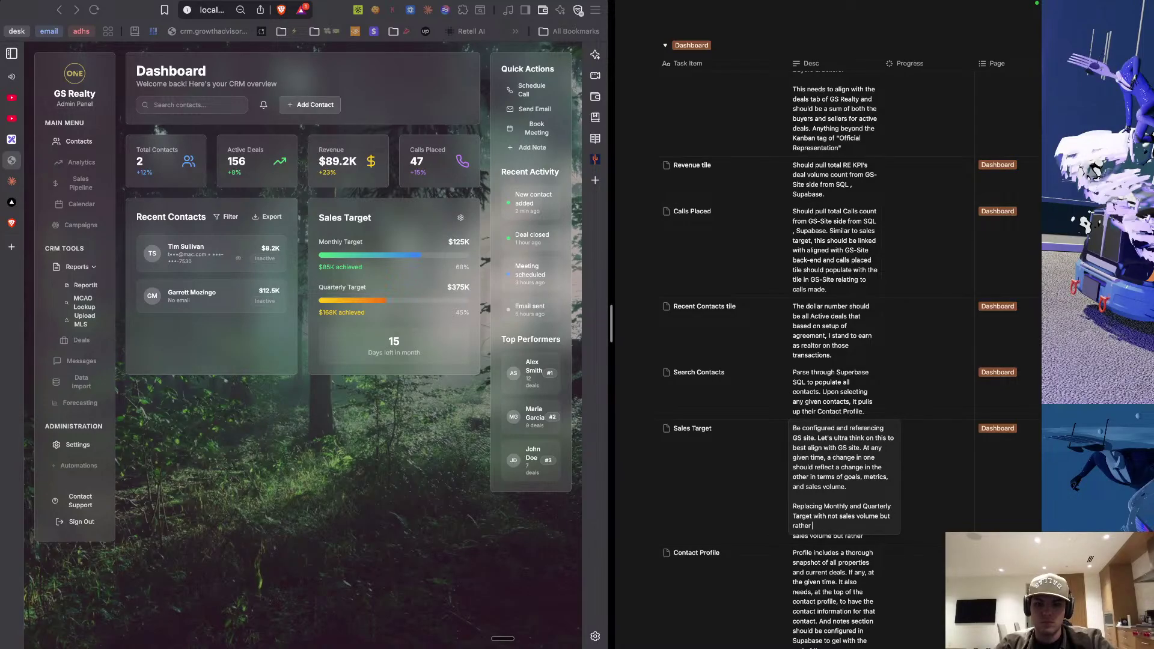
pyautogui.write(' Outreach')
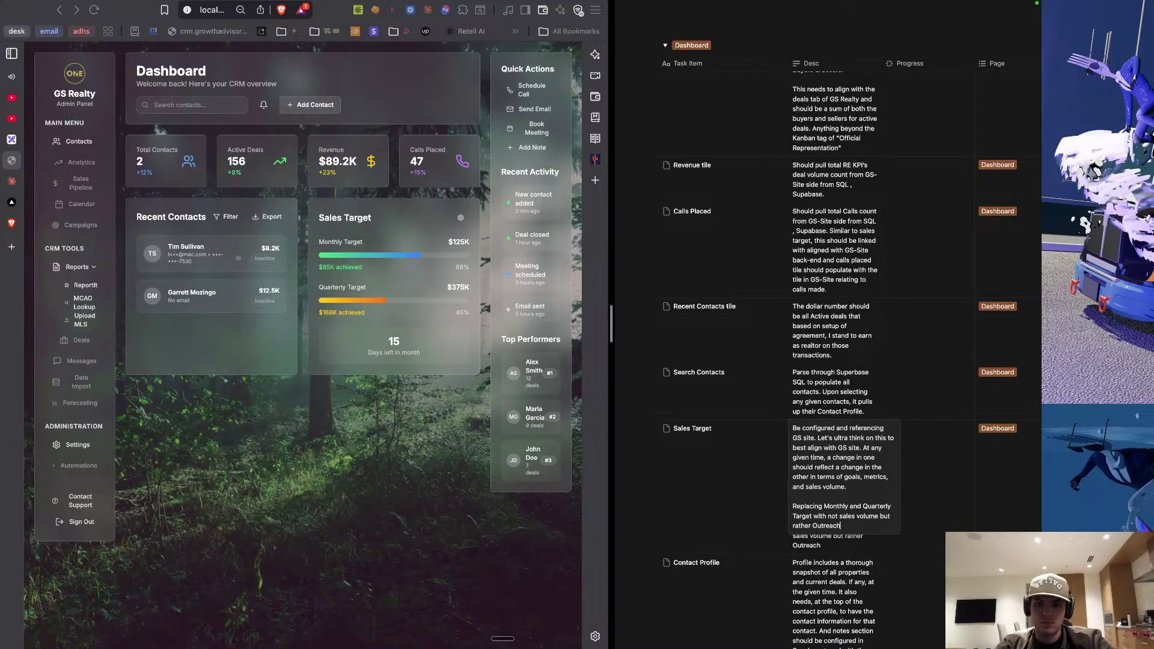
pyautogui.write(' count')
pyautogui.press('Escape')
pyautogui.press('Down')
pyautogui.scroll(-2, 748, 475)
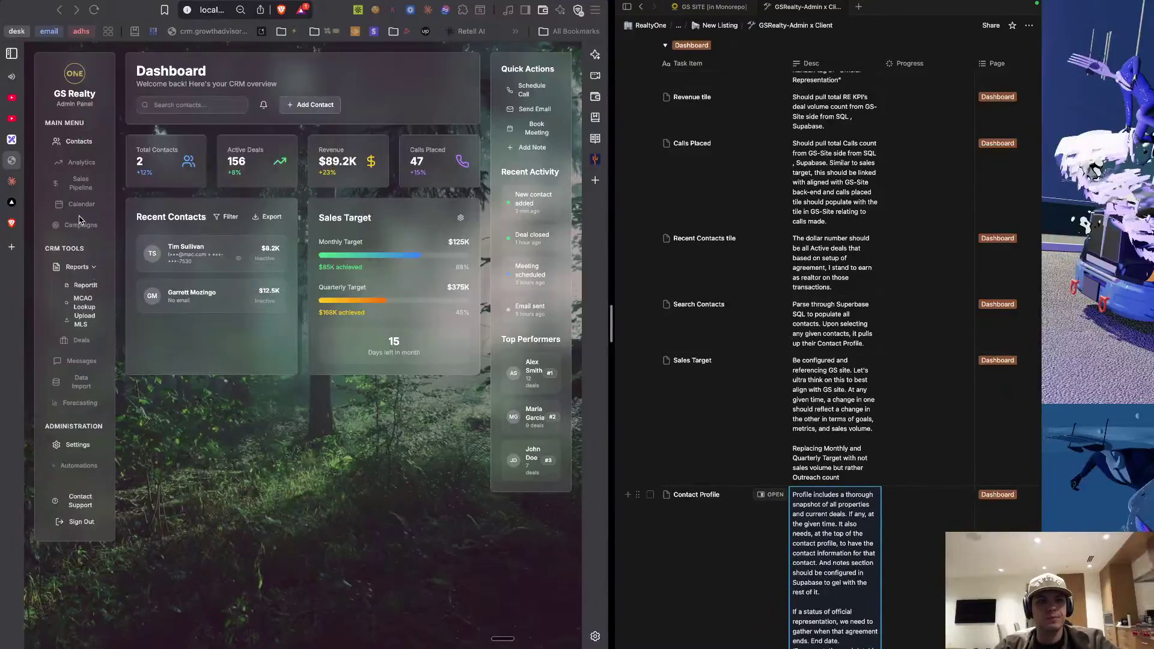
pyautogui.scroll(-15, 737, 526)
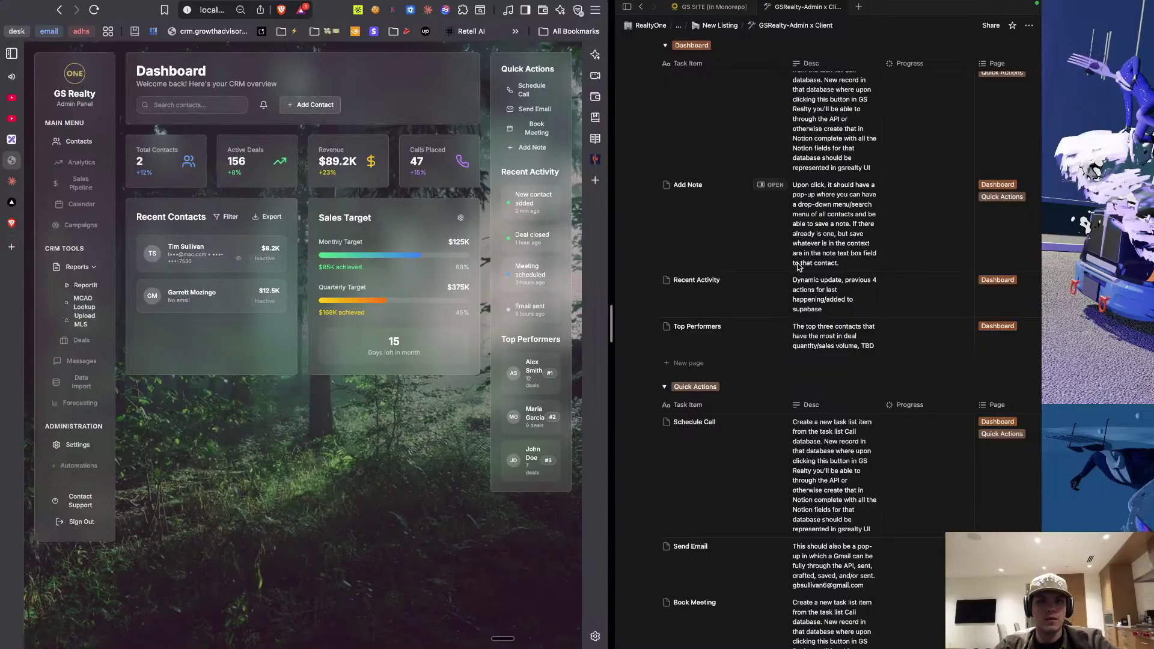
# Remove the Quick Actions page tag from the Schedule Call and Add Note rows.
pyautogui.click(761, 388)
pyautogui.scroll(-3, 761, 388)
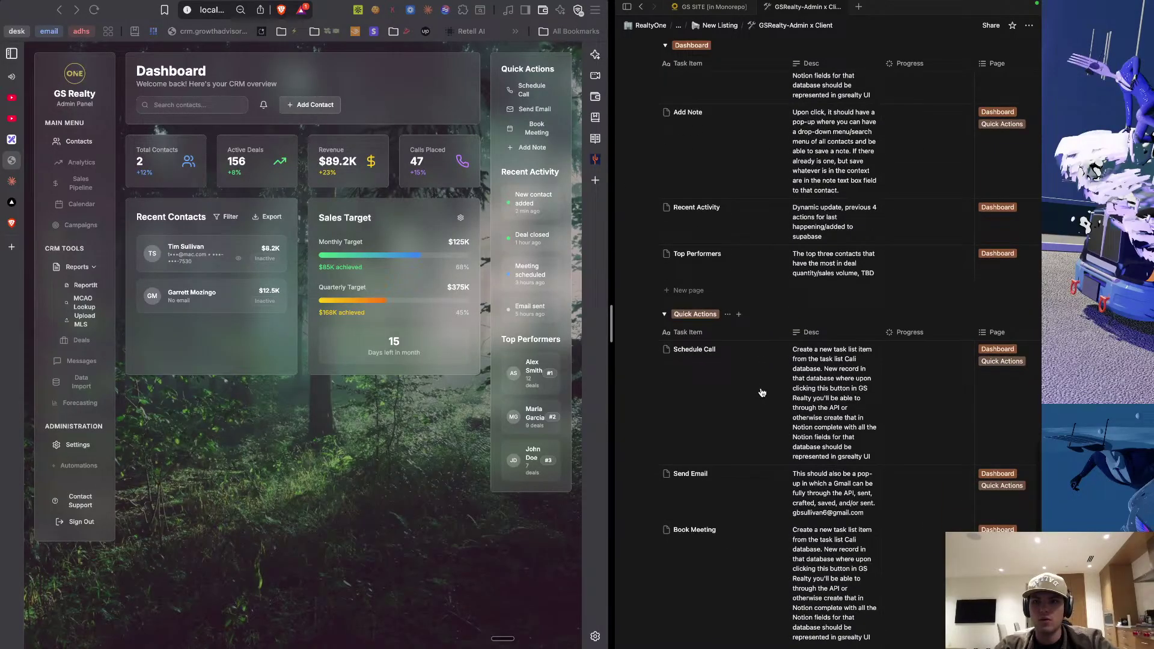
pyautogui.scroll(-5, 735, 390)
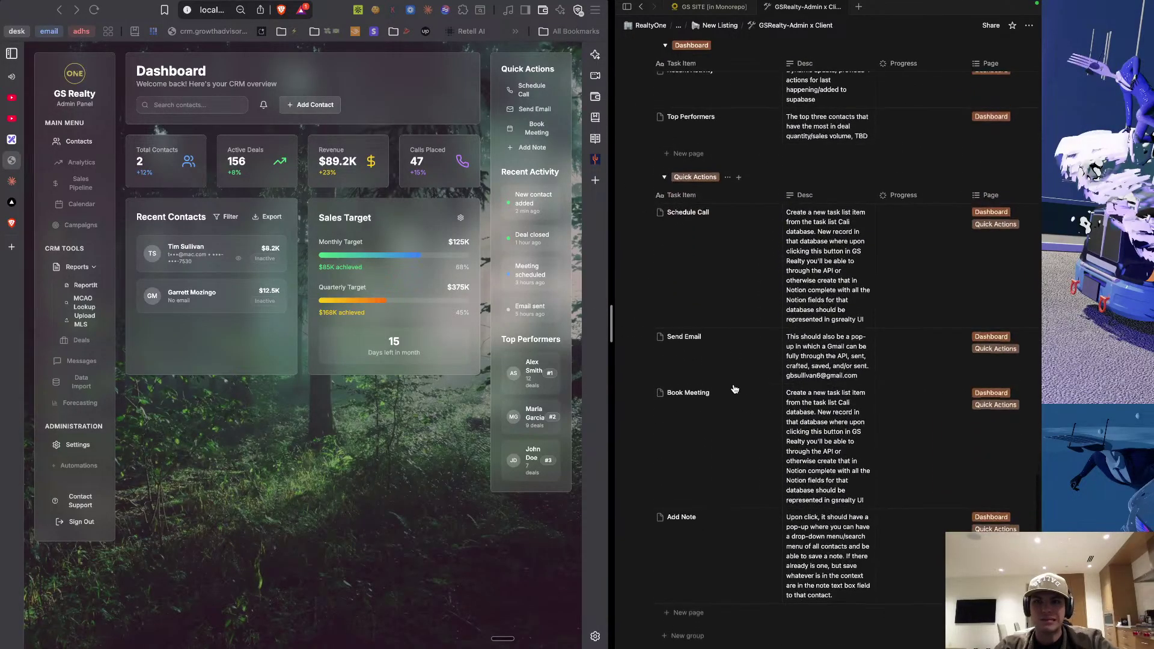
pyautogui.hscroll(2, 901, 252)
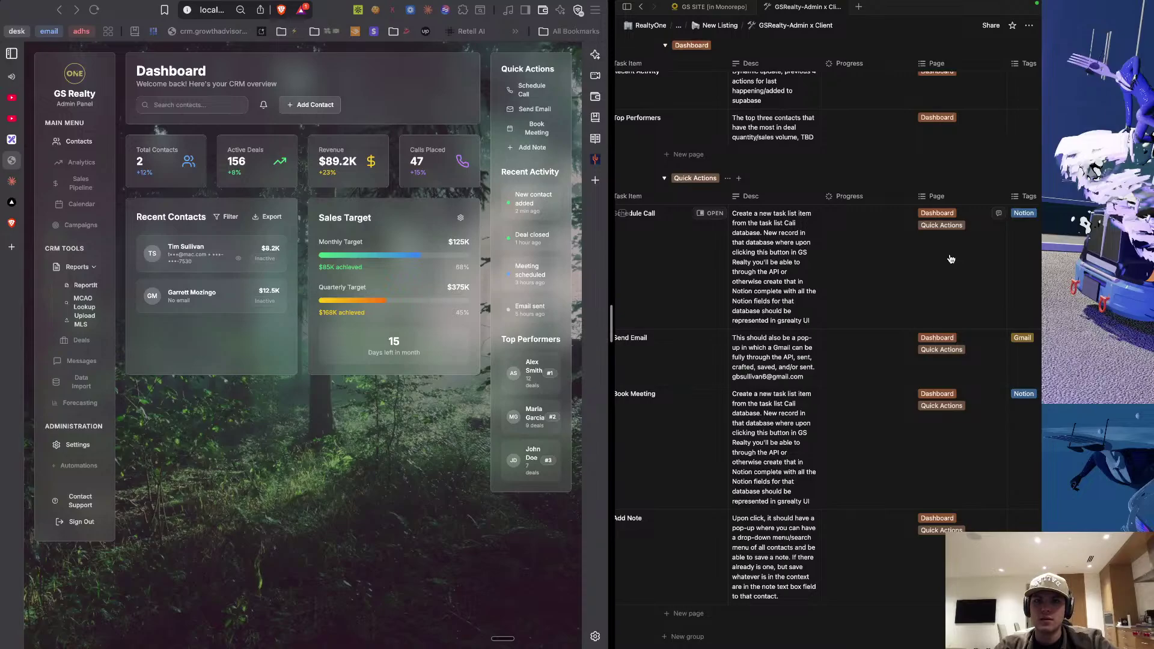
pyautogui.click(948, 226)
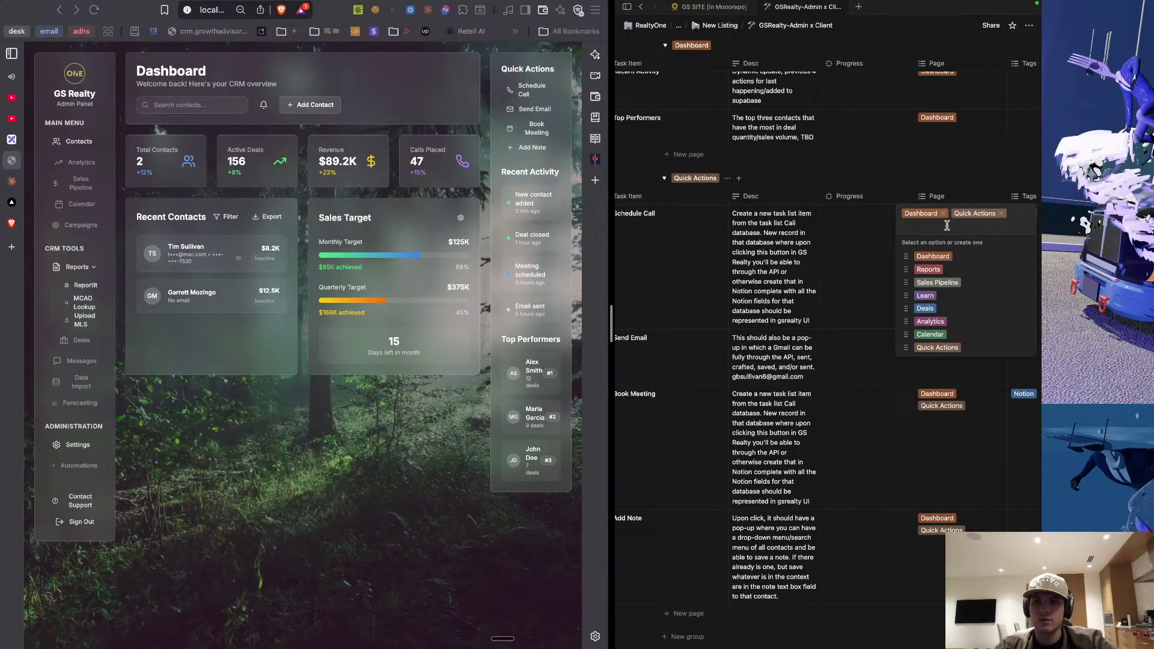
pyautogui.press('BackSpace')
pyautogui.click(942, 431)
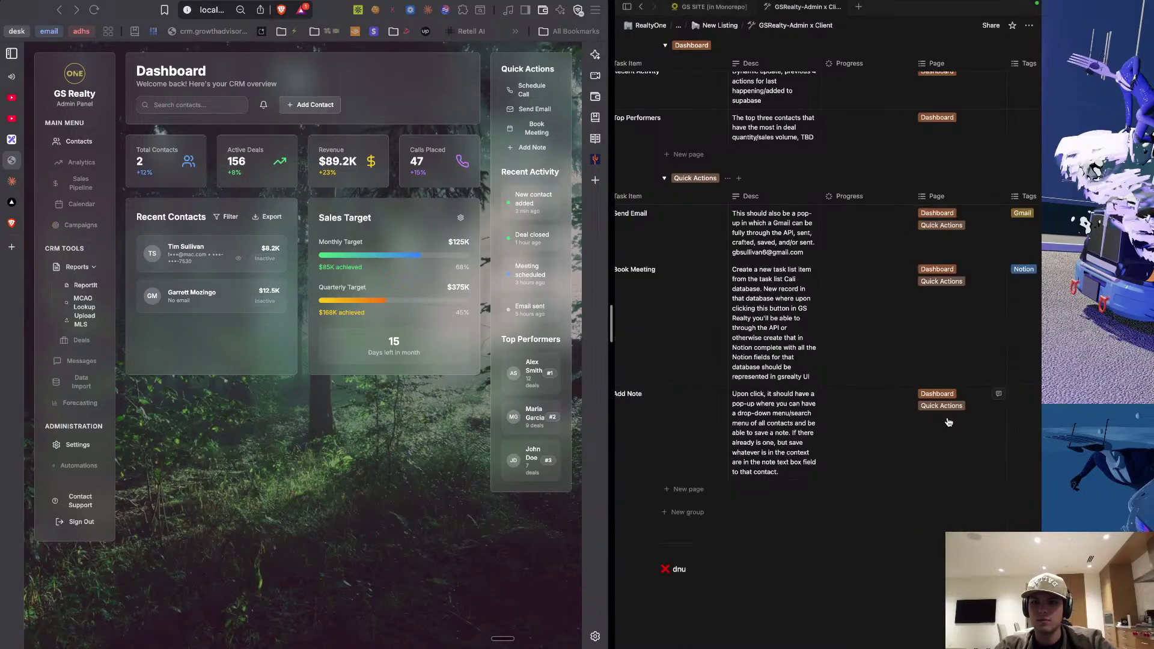
pyautogui.click(950, 421)
pyautogui.press('BackSpace')
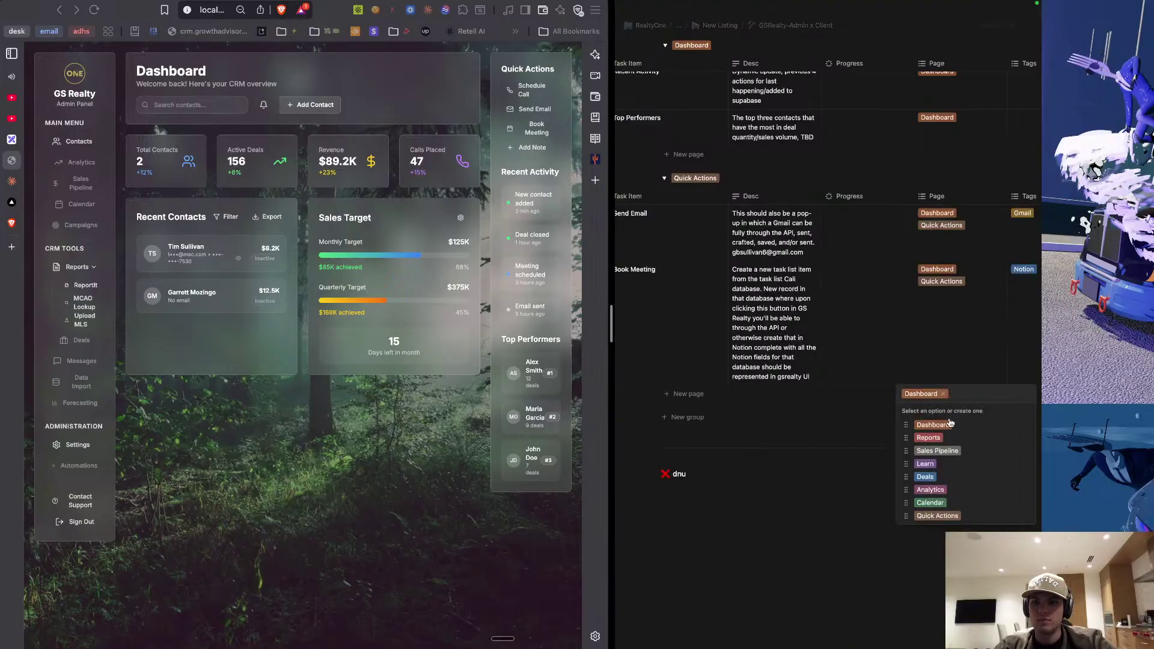
pyautogui.click(943, 346)
# Remove the Quick Actions page tag from the Book Meeting and Send Email rows.
pyautogui.click(943, 332)
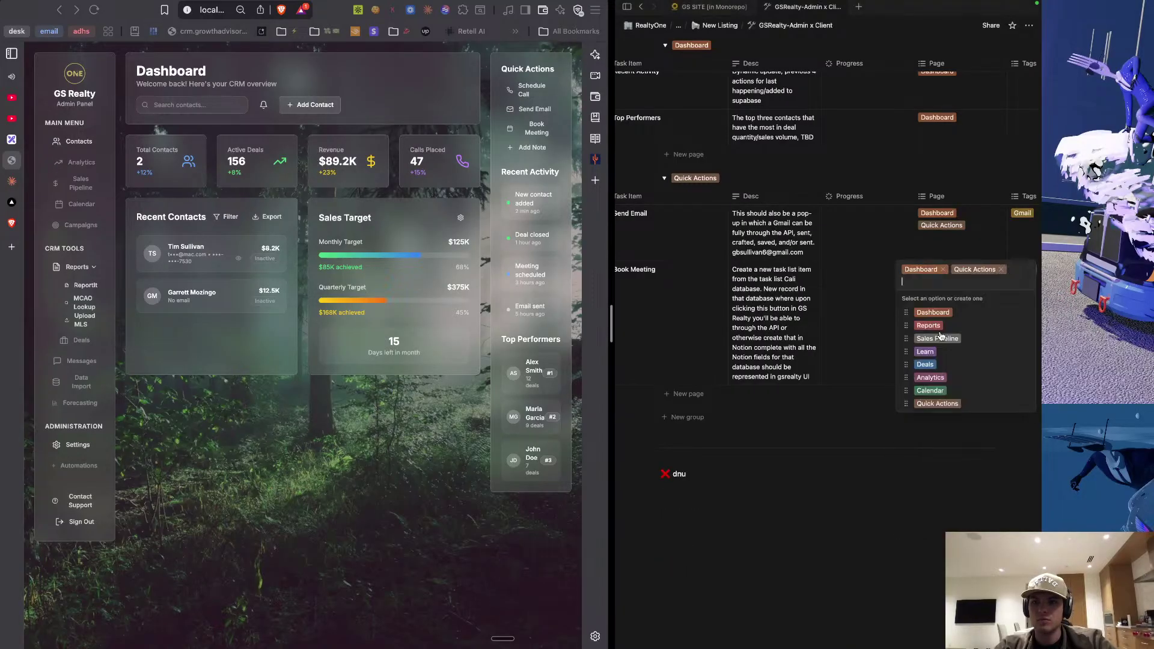
pyautogui.press('BackSpace')
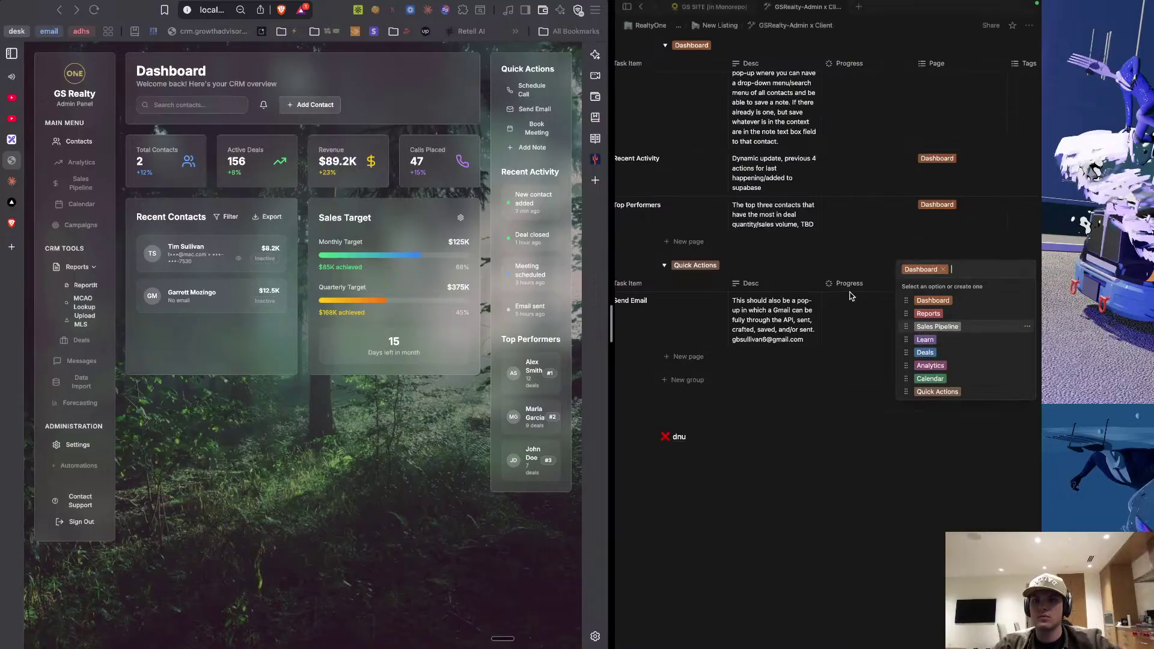
pyautogui.press('Escape')
pyautogui.click(941, 328)
pyautogui.press('BackSpace')
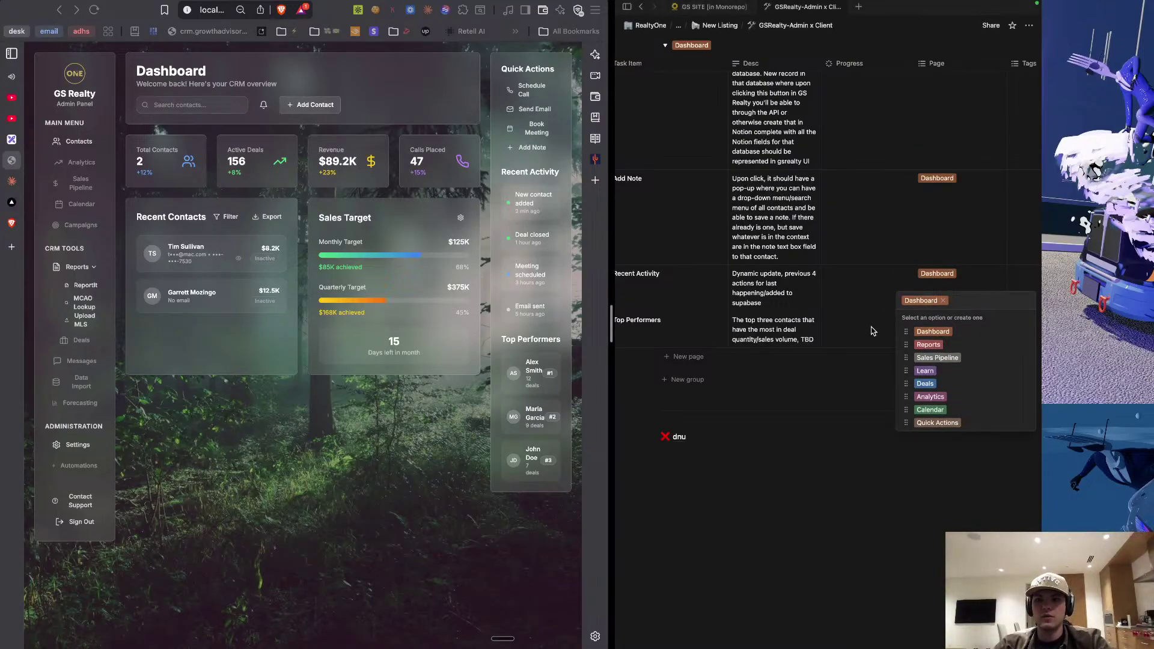
pyautogui.press('Escape')
pyautogui.hscroll(-3, 794, 288)
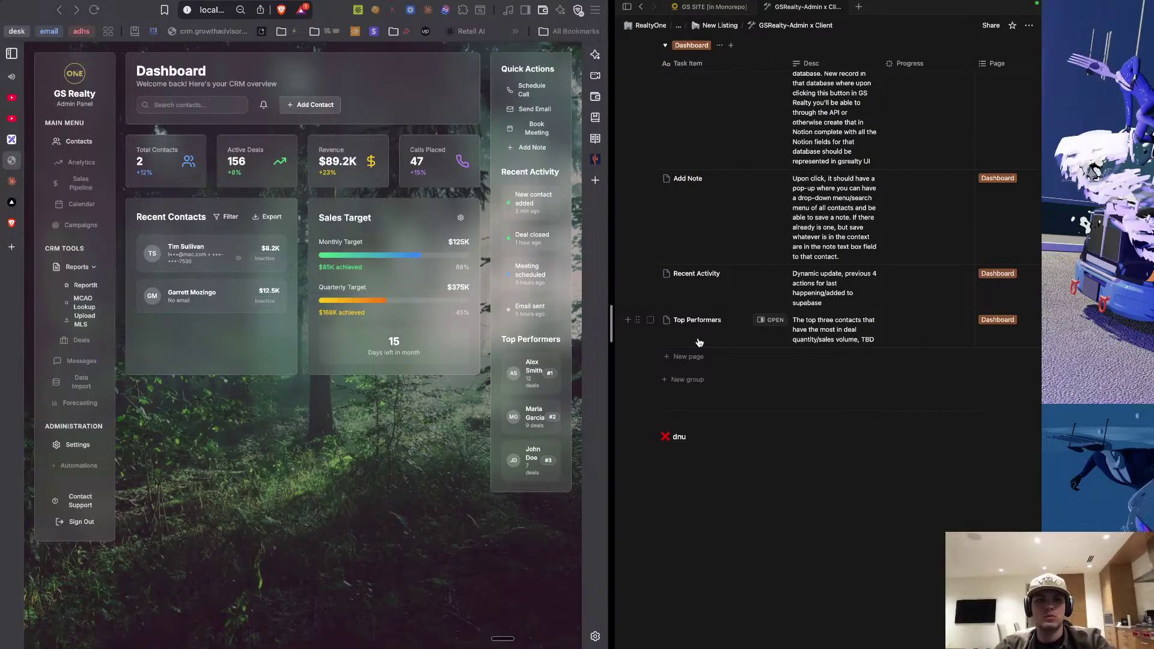
pyautogui.scroll(3, 793, 333)
pyautogui.scroll(10, 793, 334)
pyautogui.scroll(-8, 792, 330)
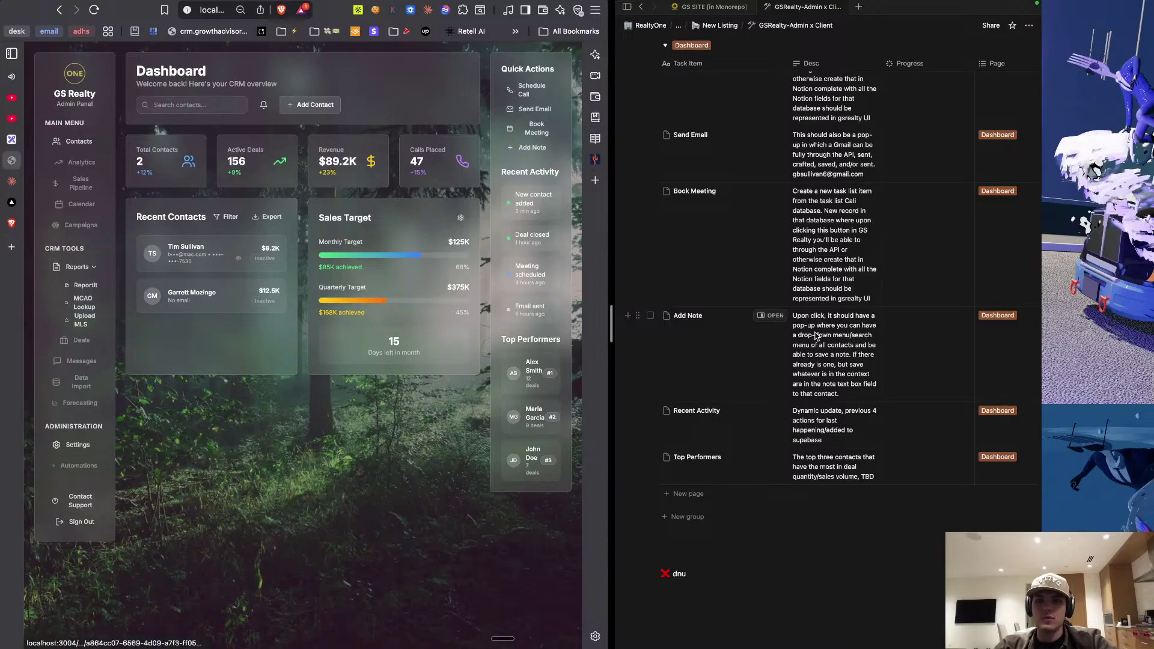
pyautogui.scroll(10, 816, 337)
# Select the Reports list blocks and drag them out of the columns, below the Projects database above 'dnu'.
pyautogui.scroll(12, 817, 337)
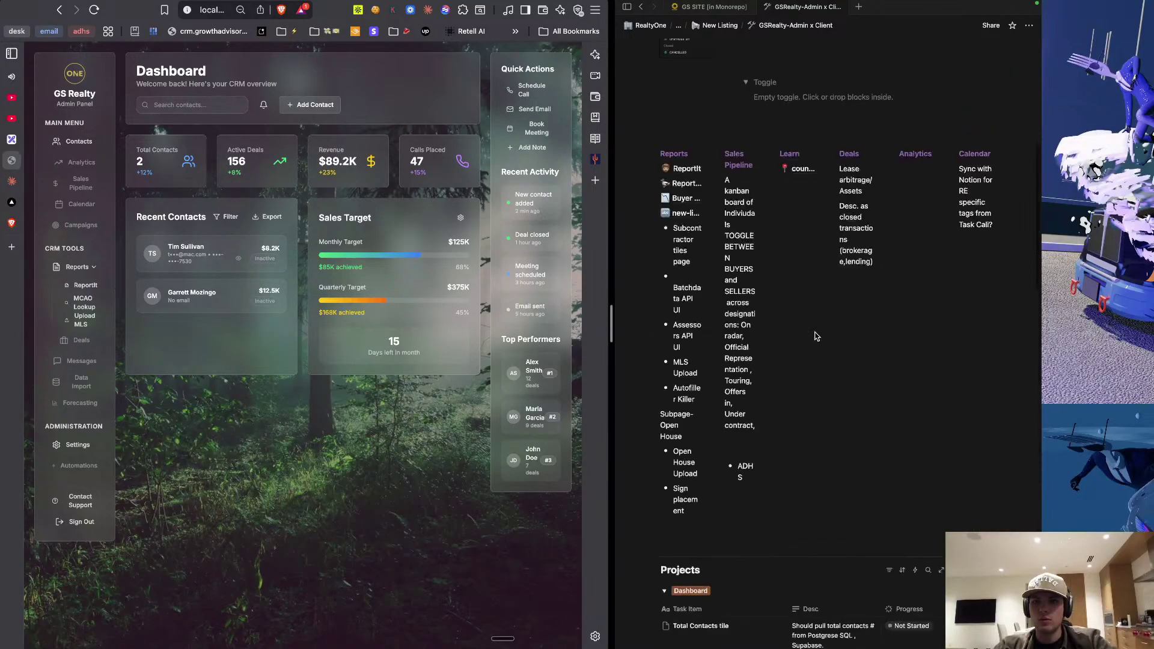
pyautogui.click(663, 138)
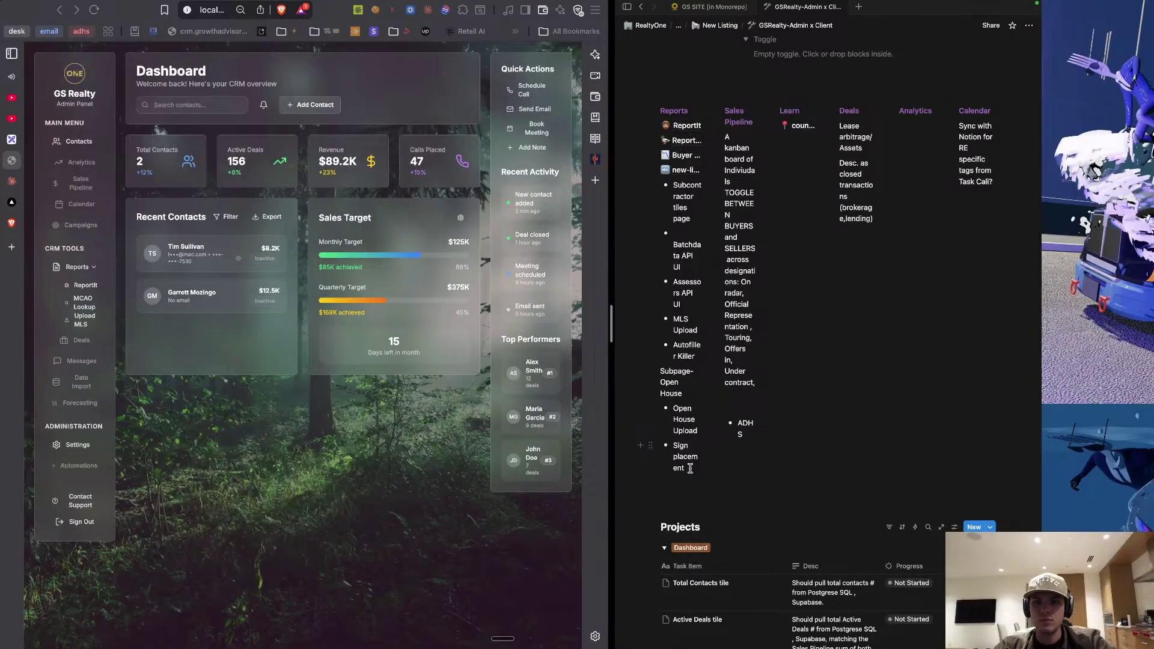
pyautogui.moveTo(691, 469); pyautogui.dragTo(654, 110)
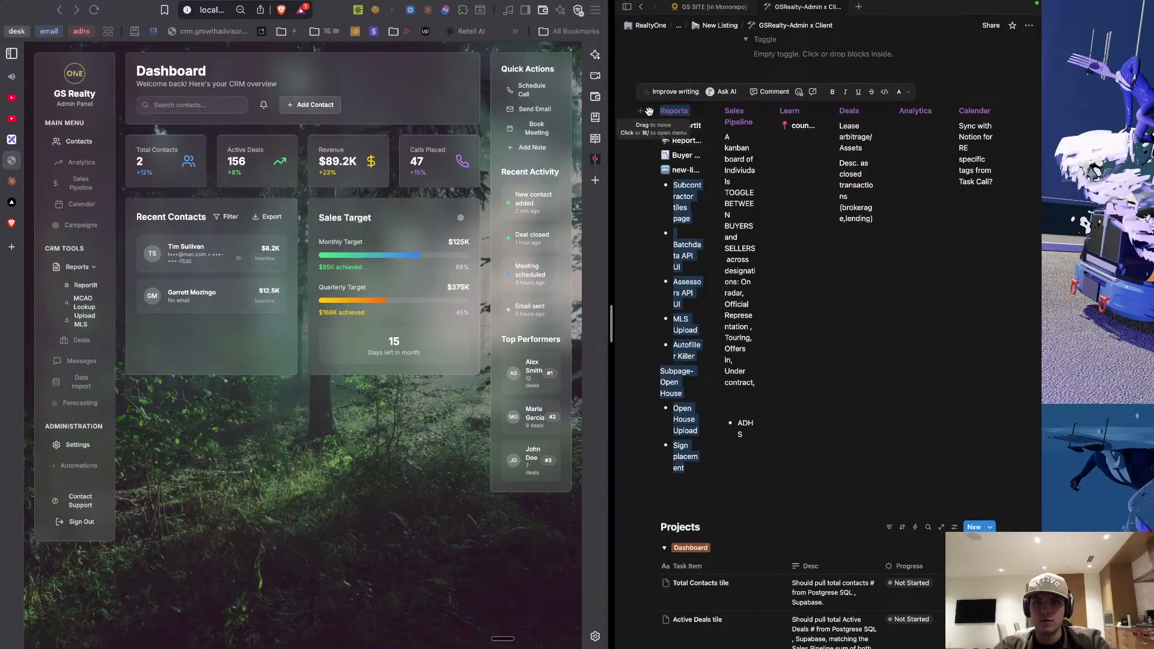
pyautogui.moveTo(649, 112); pyautogui.dragTo(691, 416)
pyautogui.scroll(1, 719, 425)
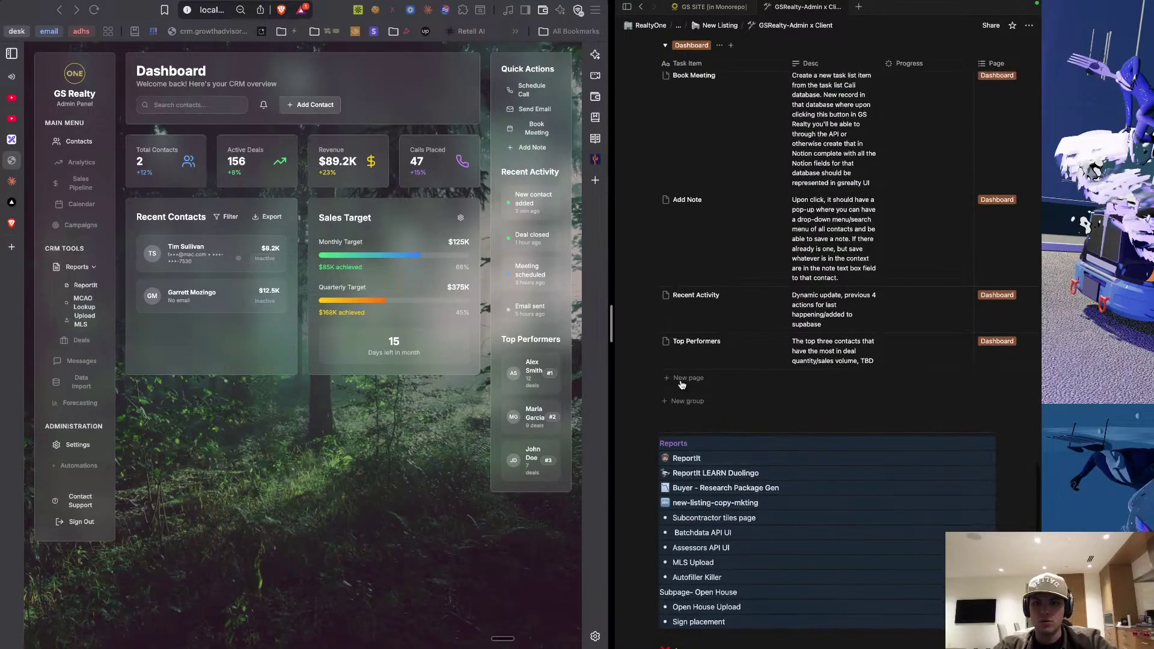
# Add a new row with Page set to Reports, then a second empty row in the Reports group.
pyautogui.click(680, 403)
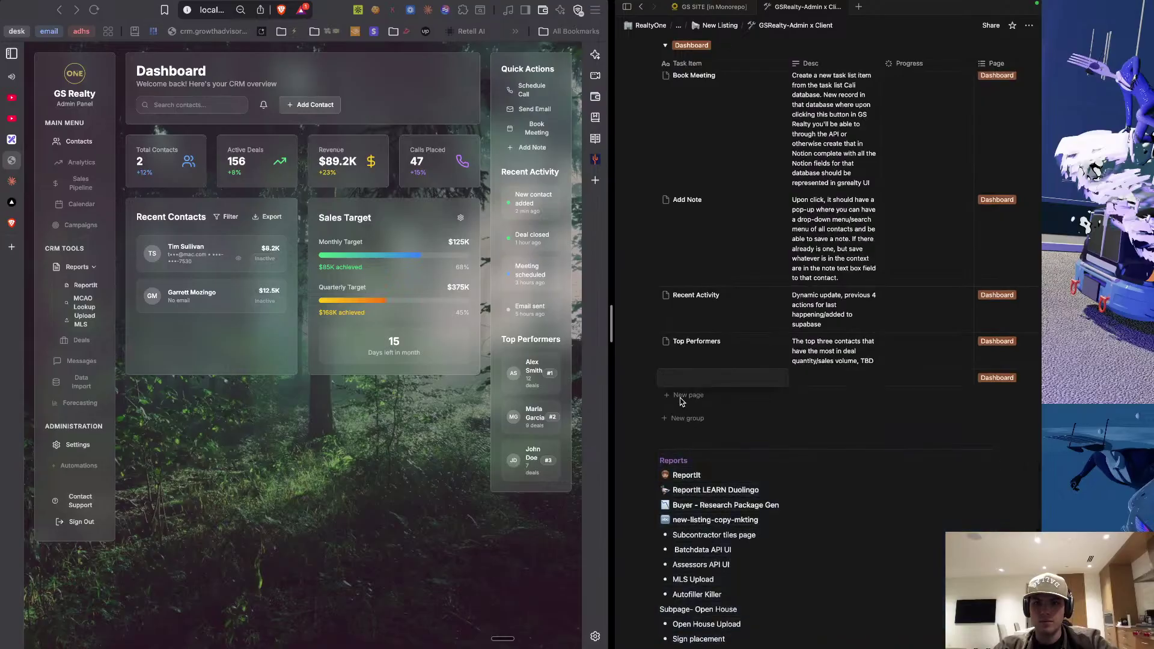
pyautogui.hscroll(3, 842, 373)
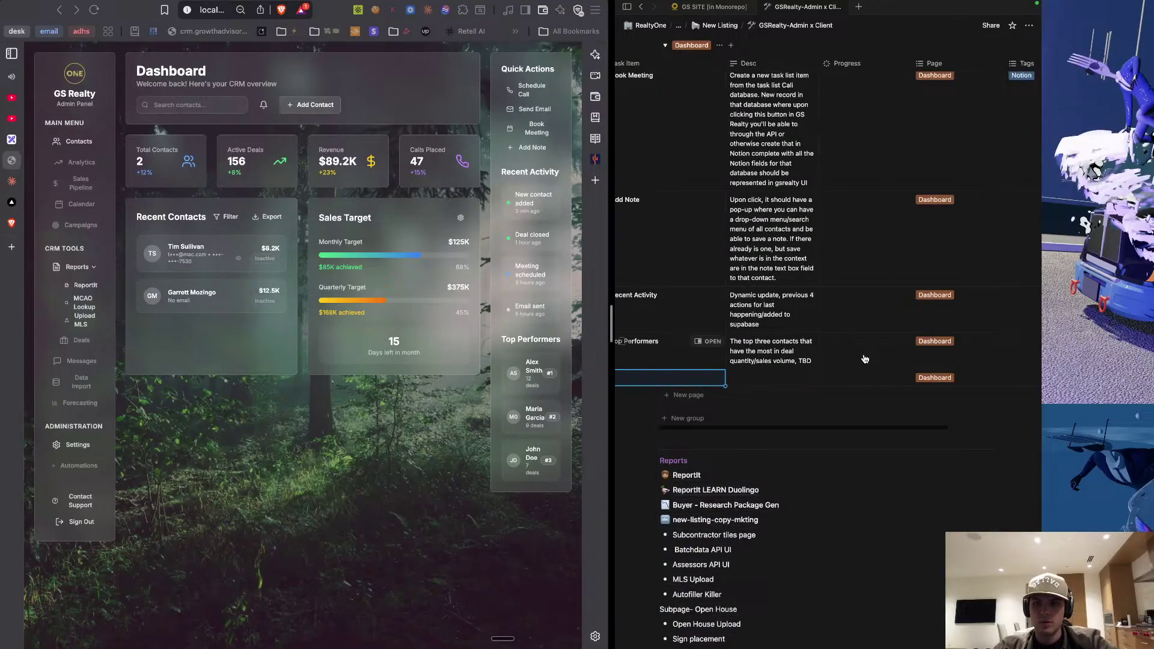
pyautogui.click(917, 384)
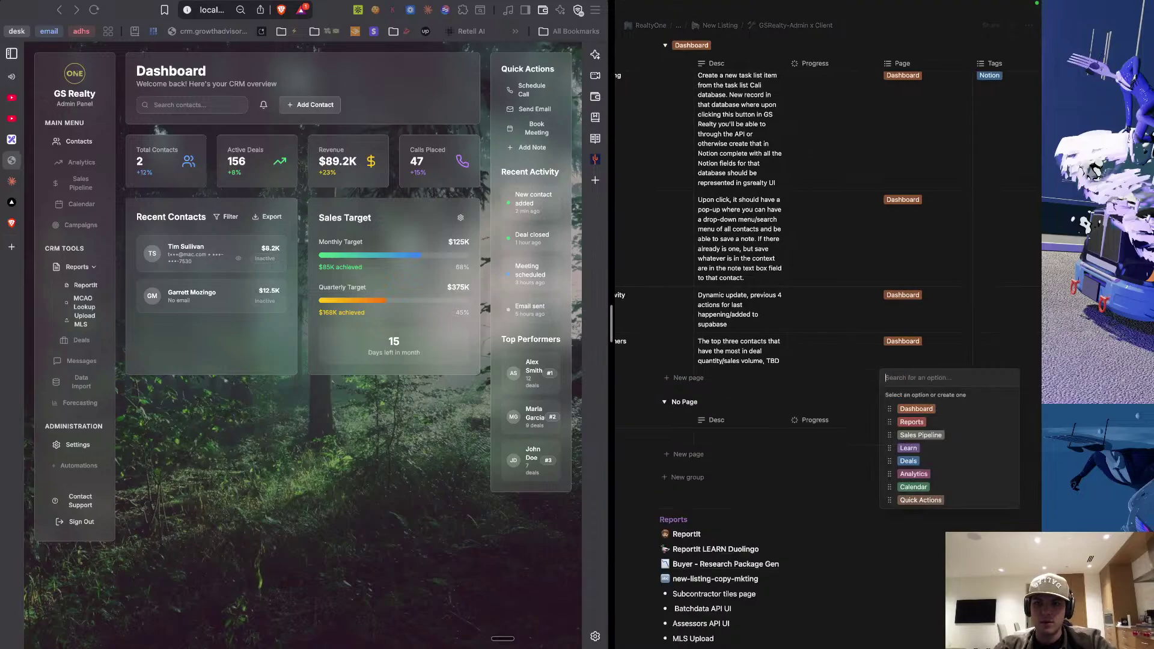
pyautogui.click(913, 423)
pyautogui.click(747, 391)
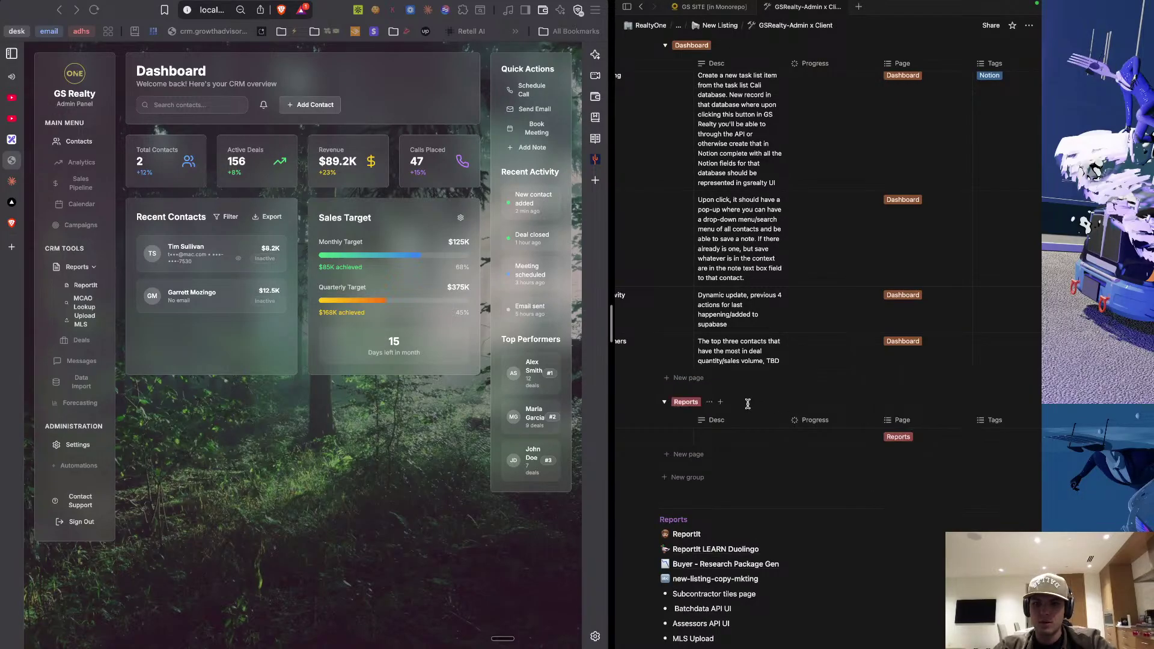
pyautogui.hscroll(-3, 747, 460)
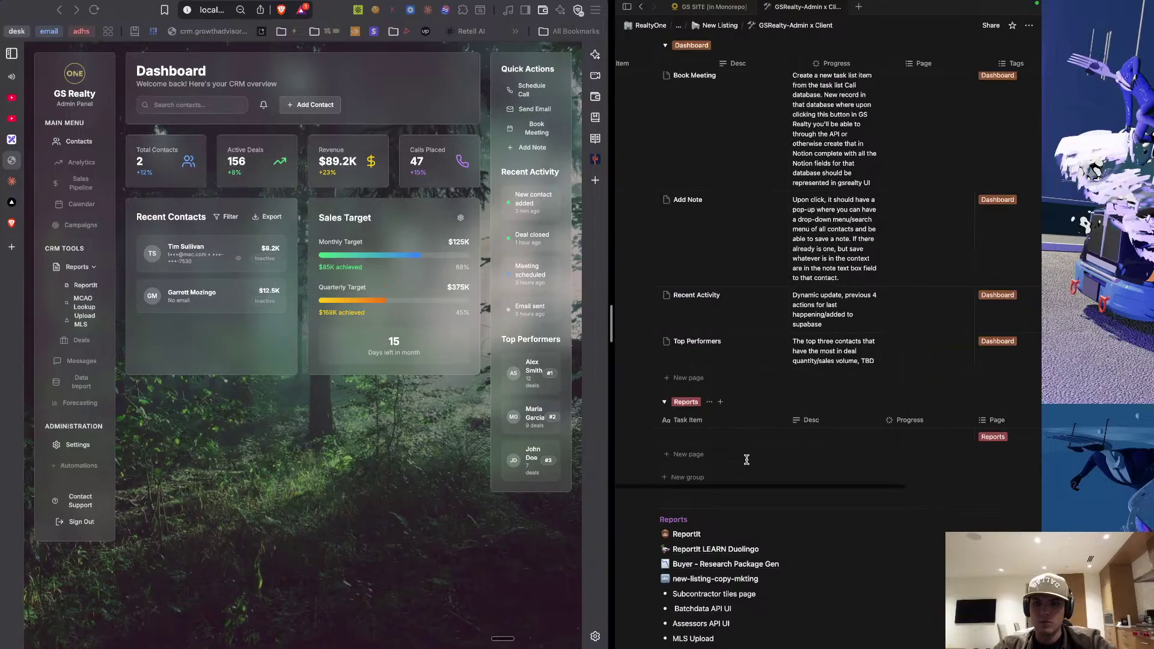
pyautogui.click(686, 456)
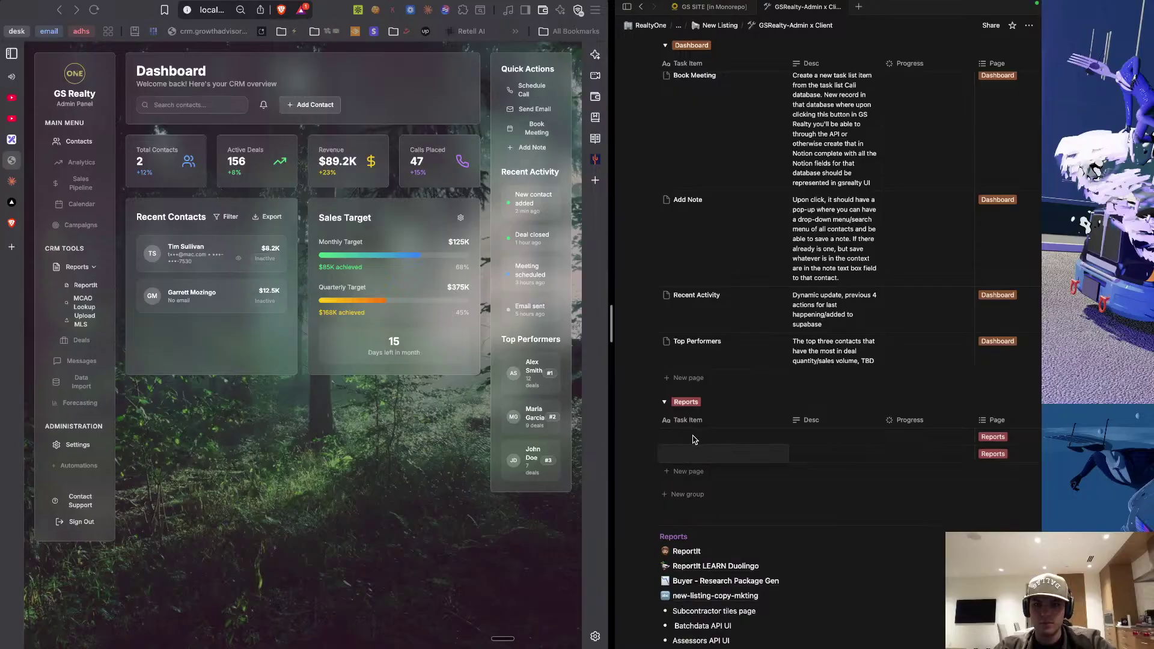
# Title the first two Reports rows 'ReportIt' and 'Market, ReportIt Duolingo'.
pyautogui.press('Escape')
pyautogui.click(694, 440)
pyautogui.write('ReportIt')
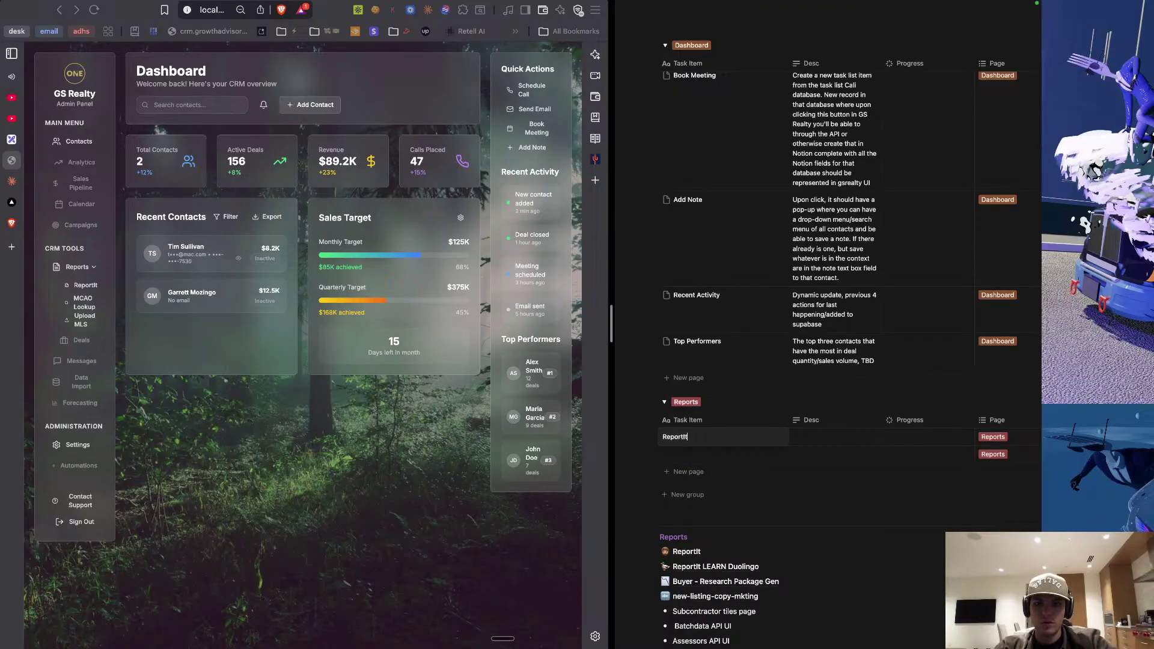
pyautogui.press('Return')
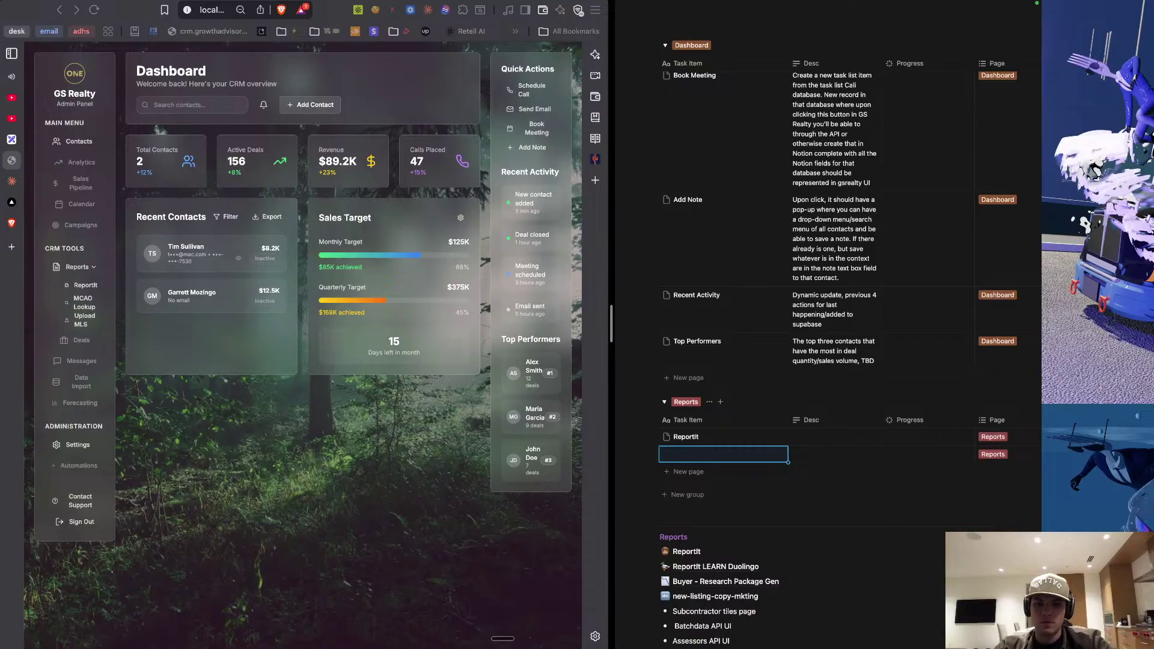
pyautogui.write('Market Duolingo')
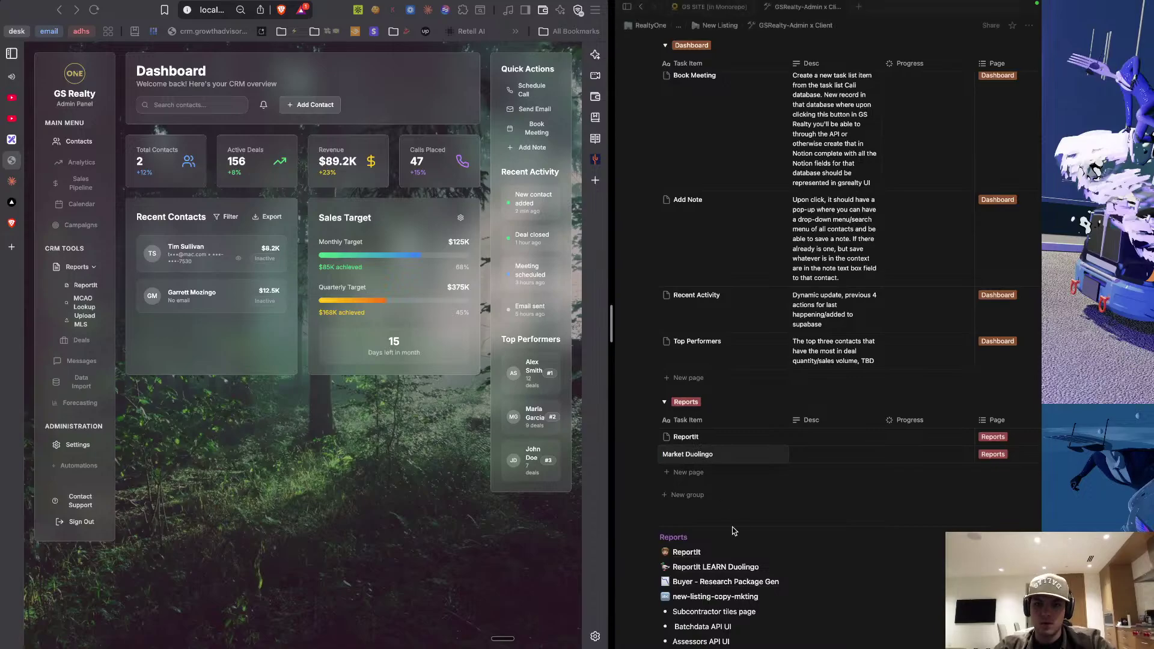
pyautogui.press('Escape')
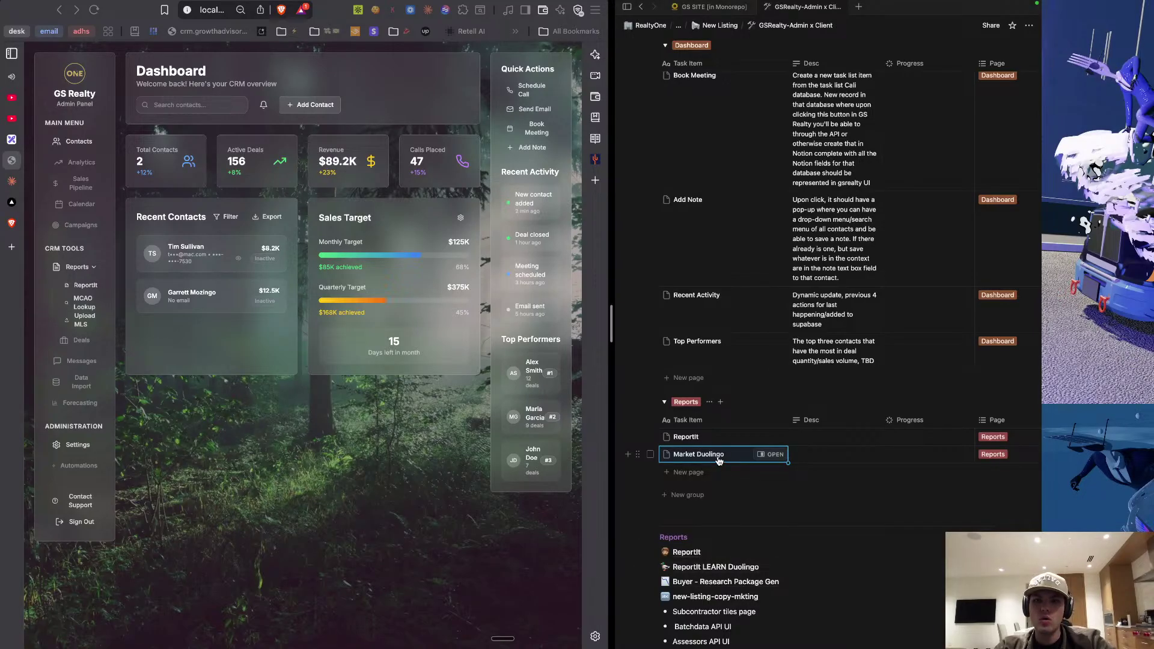
pyautogui.click(702, 455)
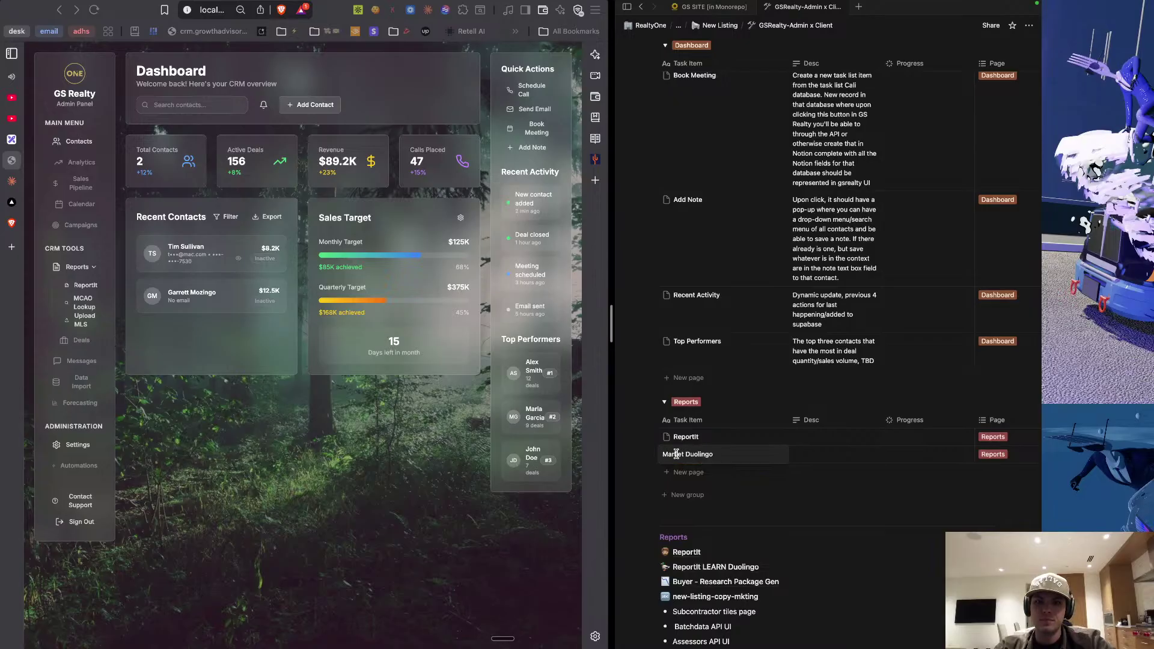
pyautogui.write('Repor')
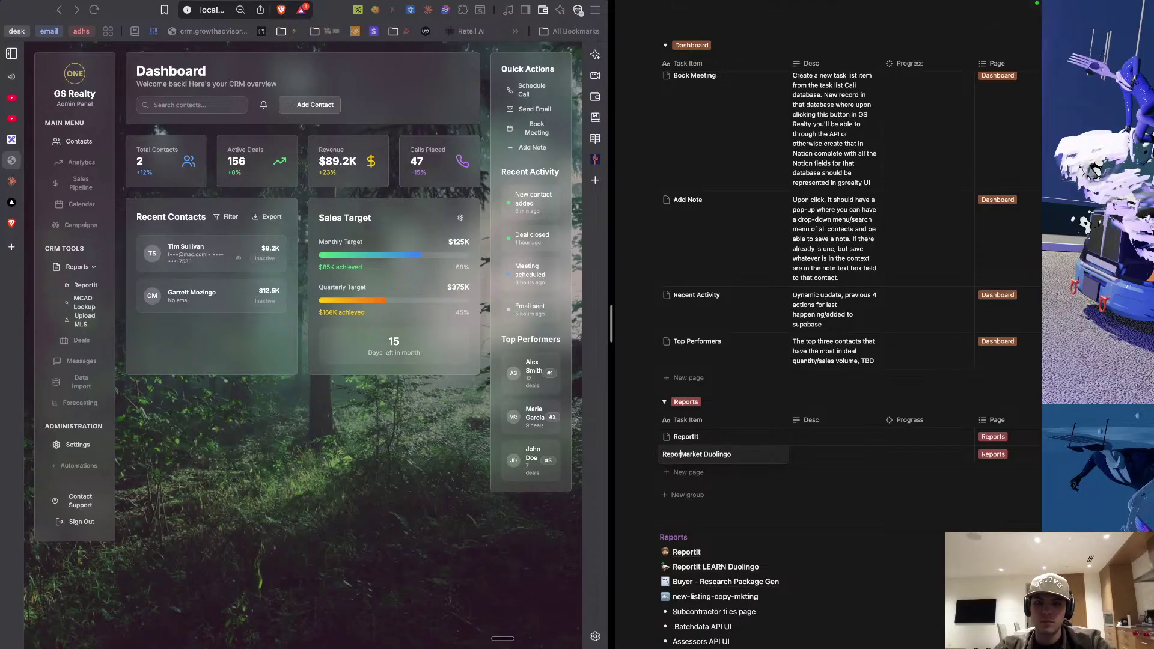
pyautogui.press('BackSpace')
pyautogui.press('BackSpace')
pyautogui.press('BackSpace')
pyautogui.press('BackSpace')
pyautogui.press('BackSpace')
pyautogui.write(', ReportIt')
pyautogui.press('Escape')
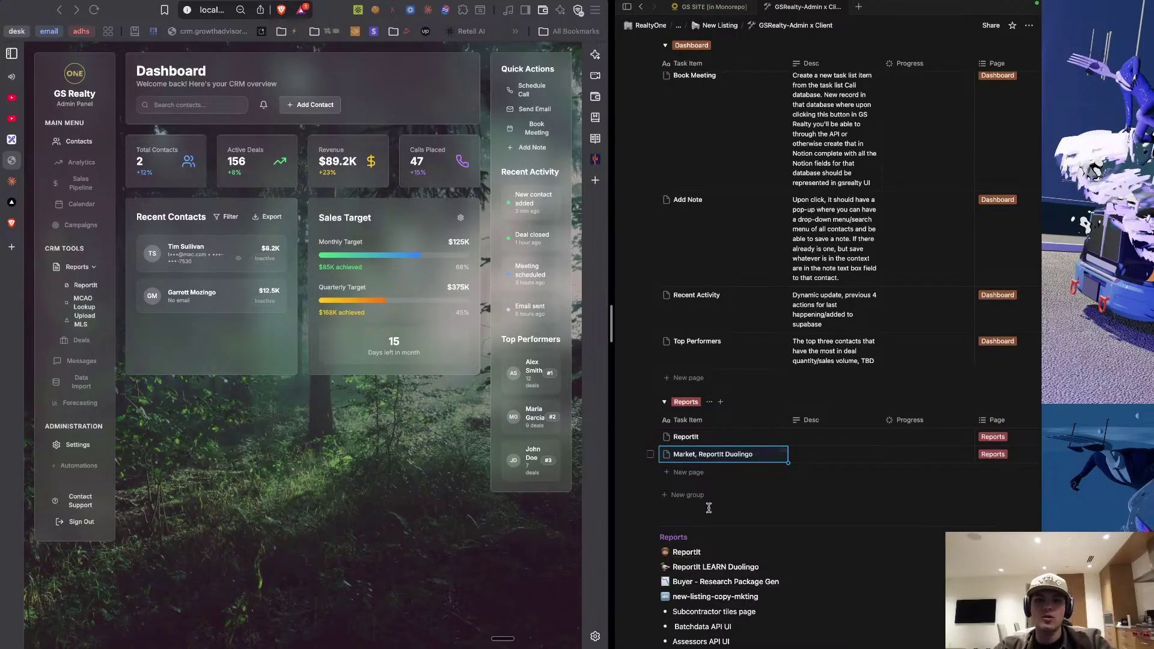
# Add a third Reports row titled 'Buyer Research Package Gen'.
pyautogui.moveTo(702, 573)
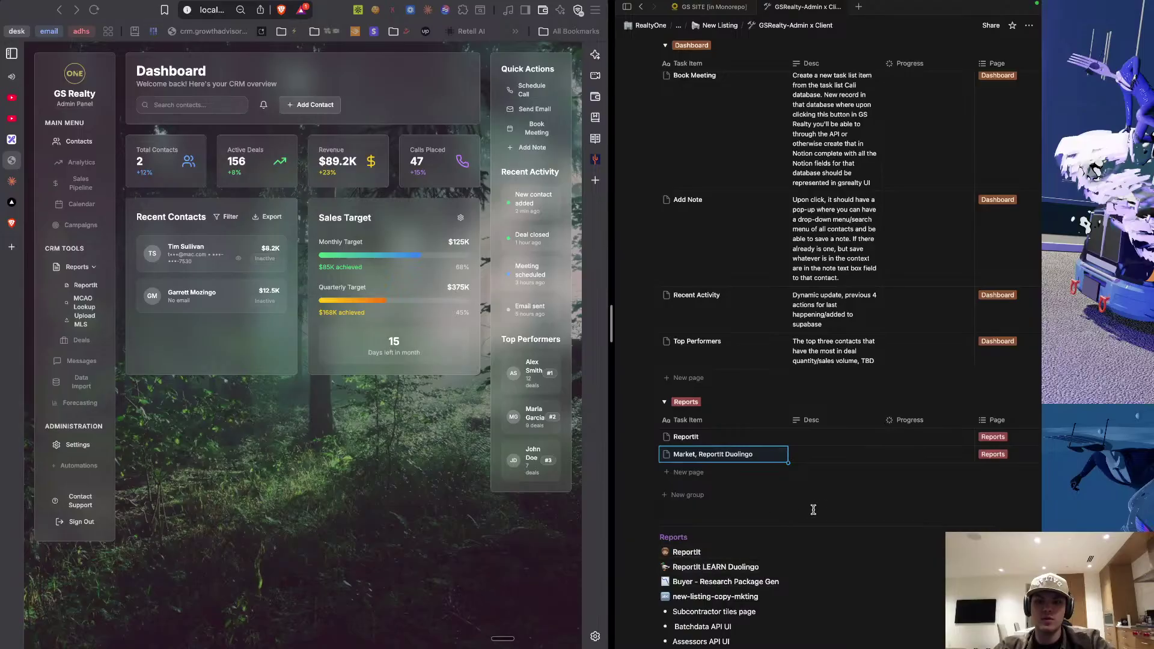
pyautogui.scroll(-1, 742, 523)
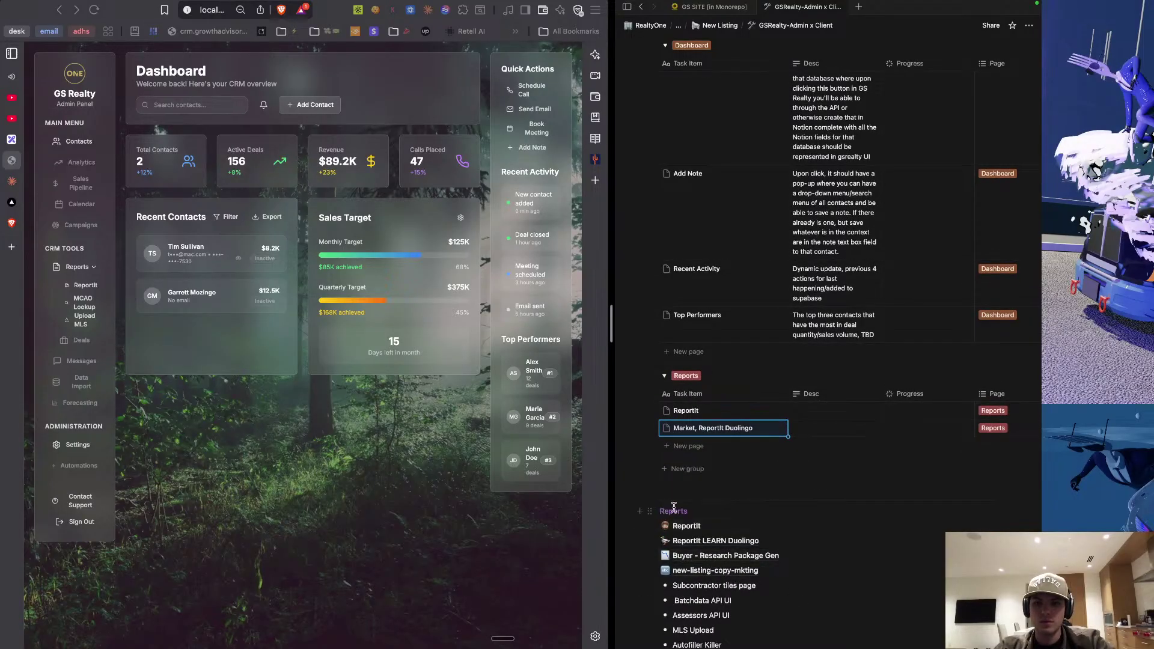
pyautogui.click(689, 448)
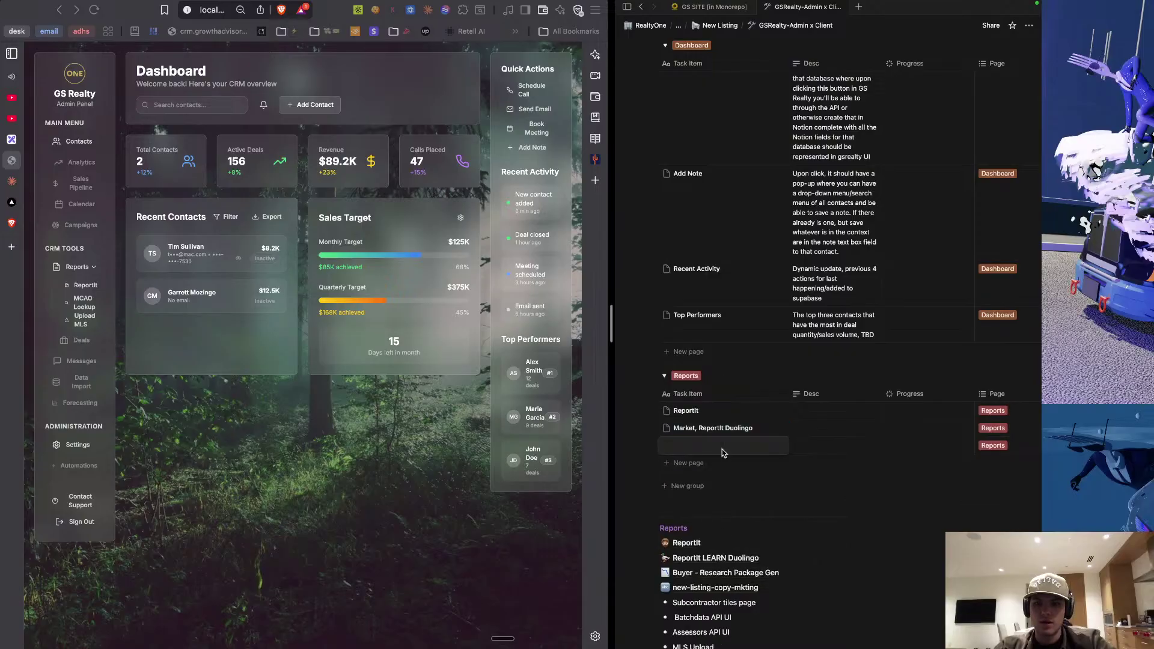
pyautogui.write('Buyer Research Package Gen')
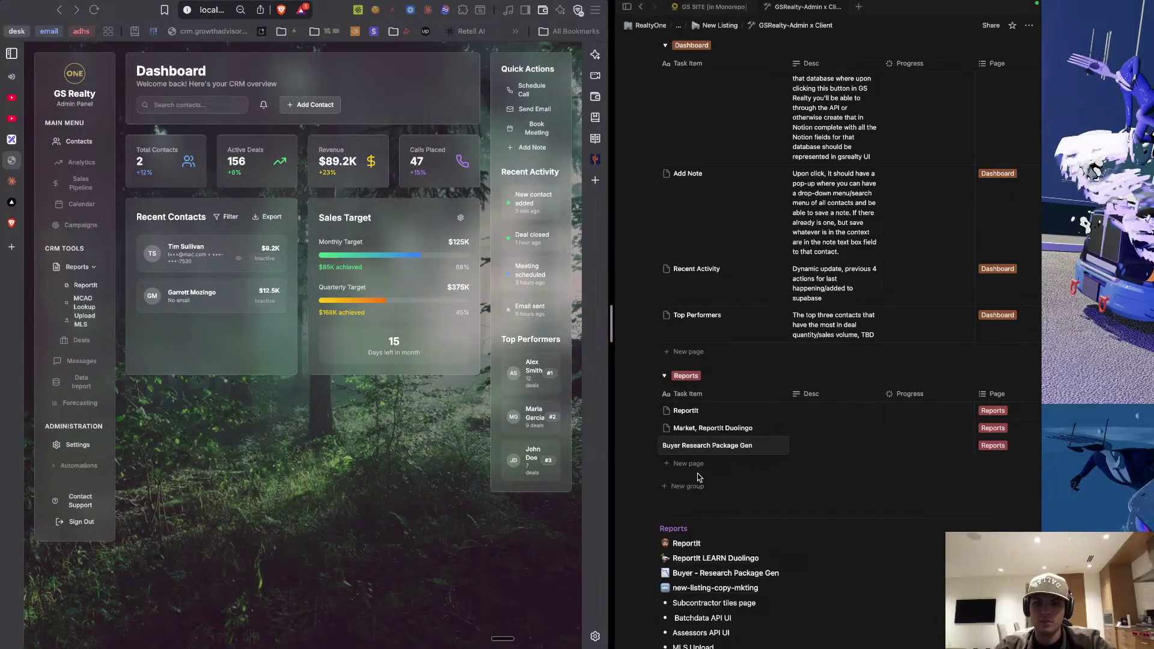
pyautogui.press('Return')
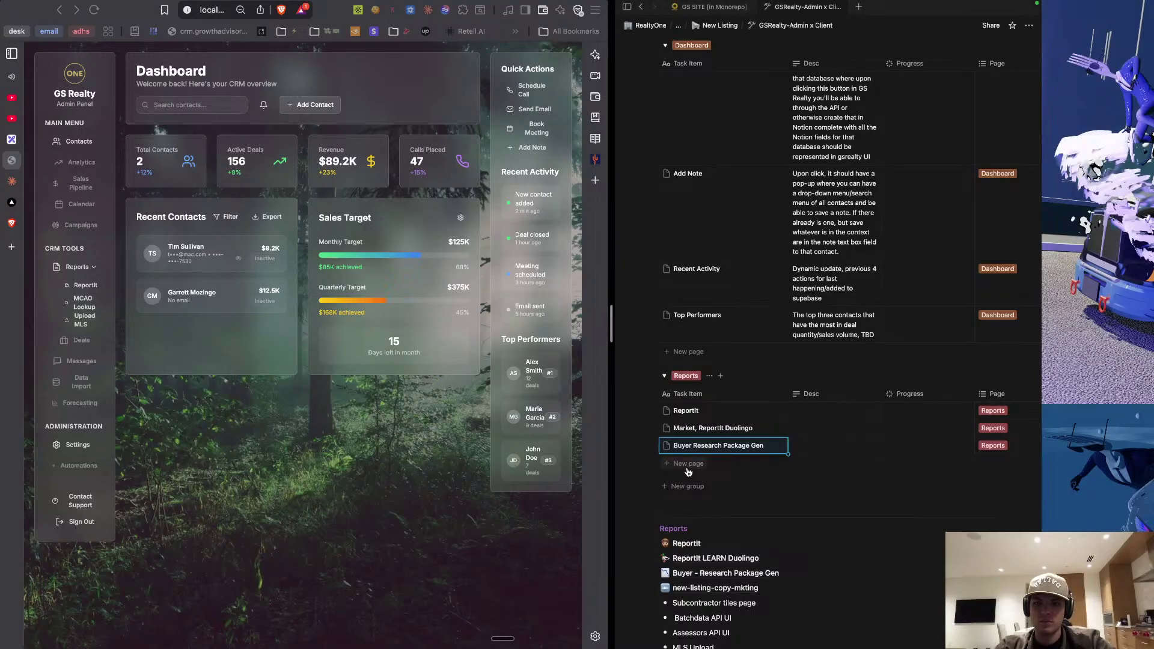
pyautogui.click(720, 450)
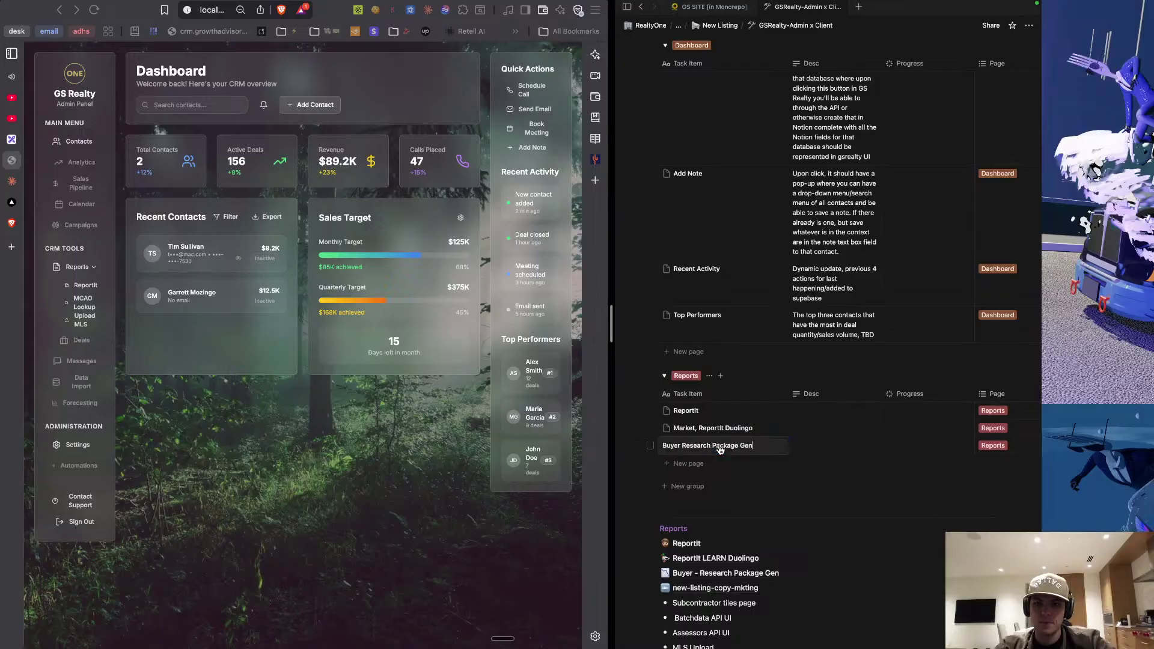
pyautogui.press('Escape')
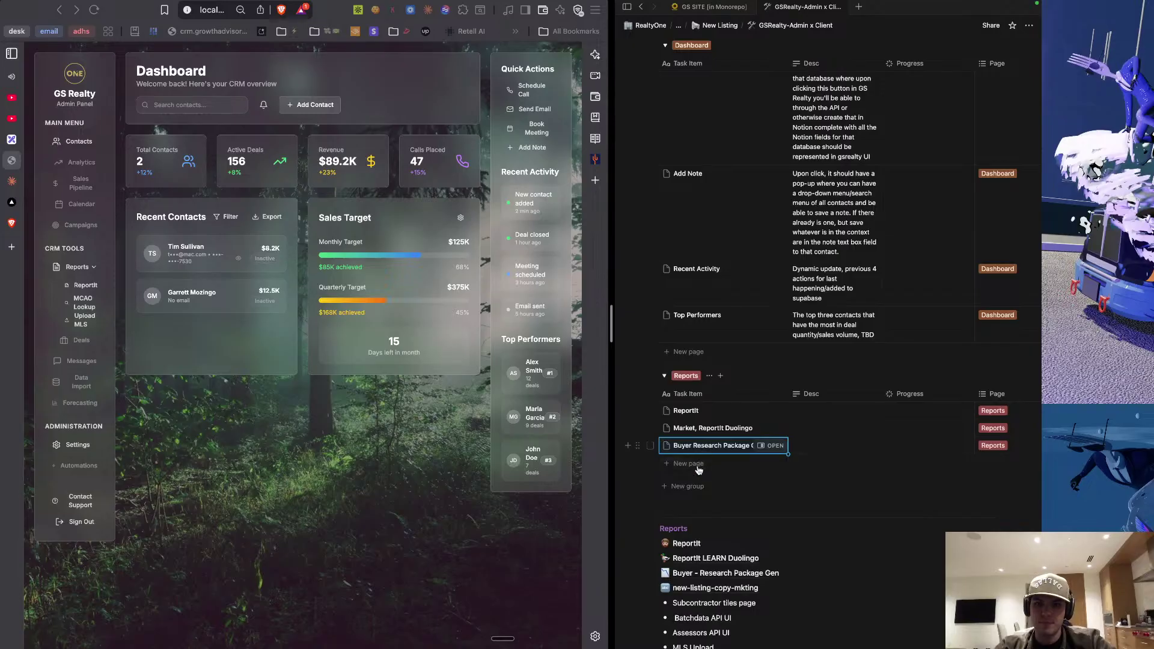
# Add a fourth, empty row to the Reports group.
pyautogui.click(698, 466)
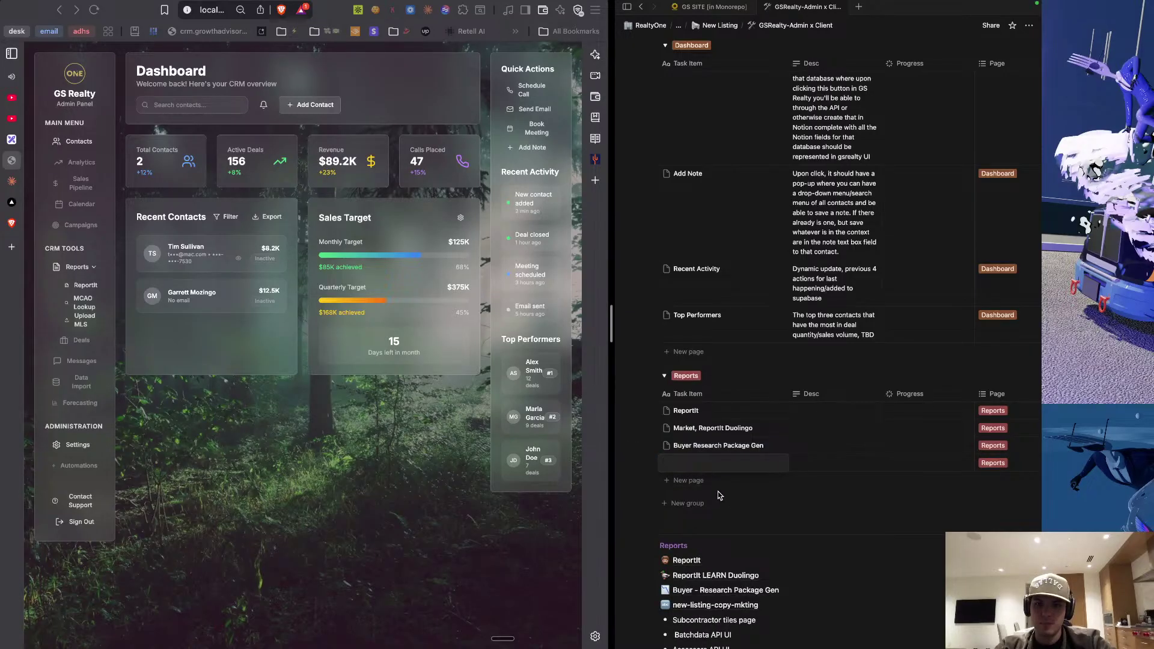
pyautogui.click(718, 493)
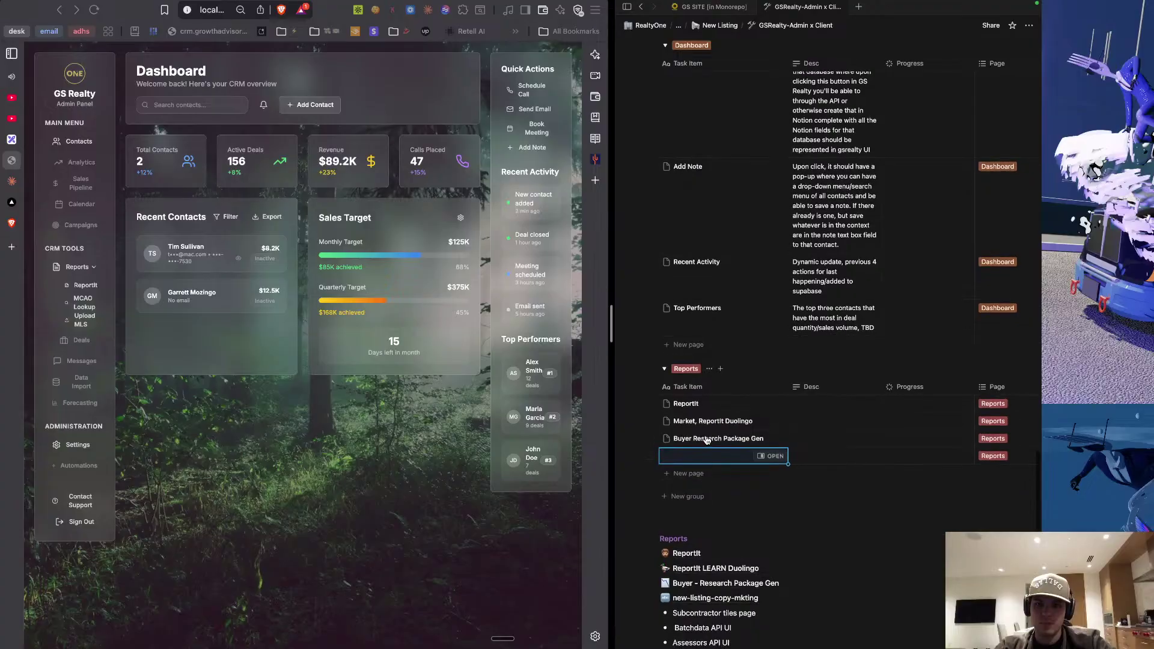
pyautogui.scroll(-2, 703, 436)
# Rename the 'Buyer Research Package Gen' row to 'Buyer Intro Mkt Package'.
pyautogui.click(697, 411)
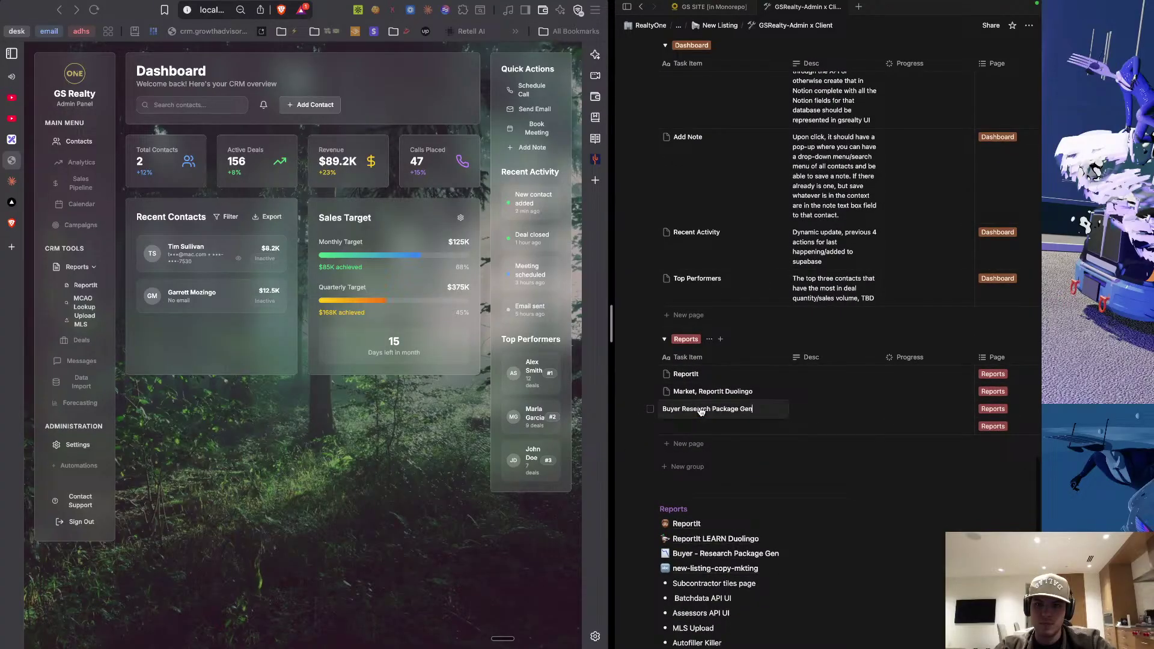
pyautogui.moveTo(682, 409); pyautogui.dragTo(711, 409)
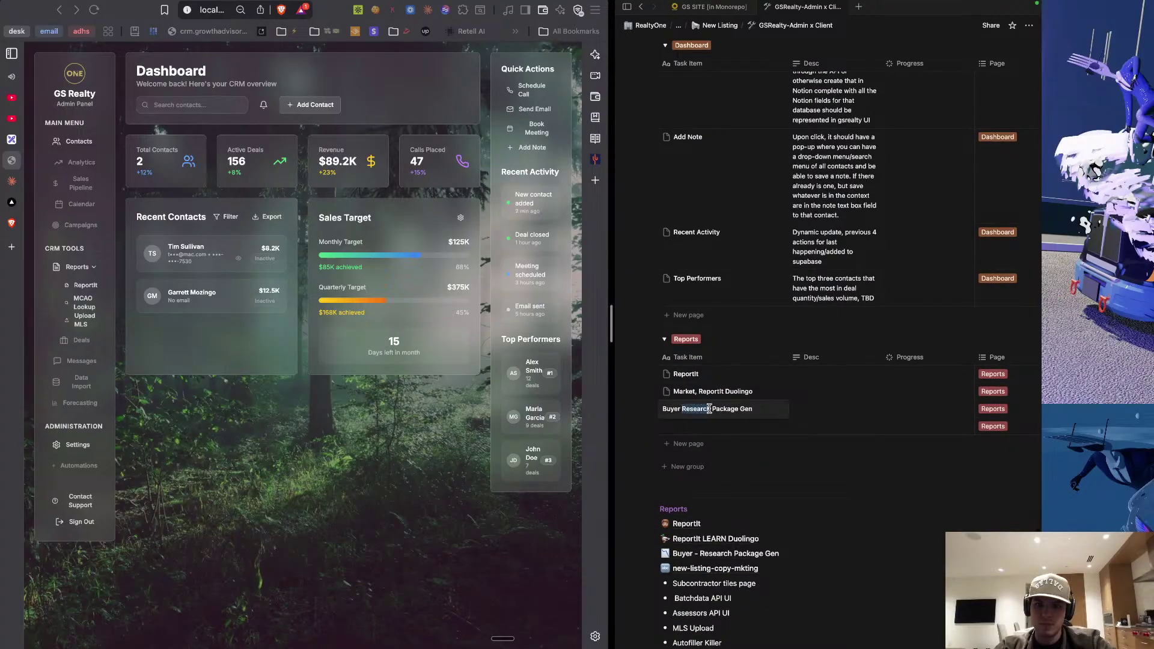
pyautogui.write('Intro')
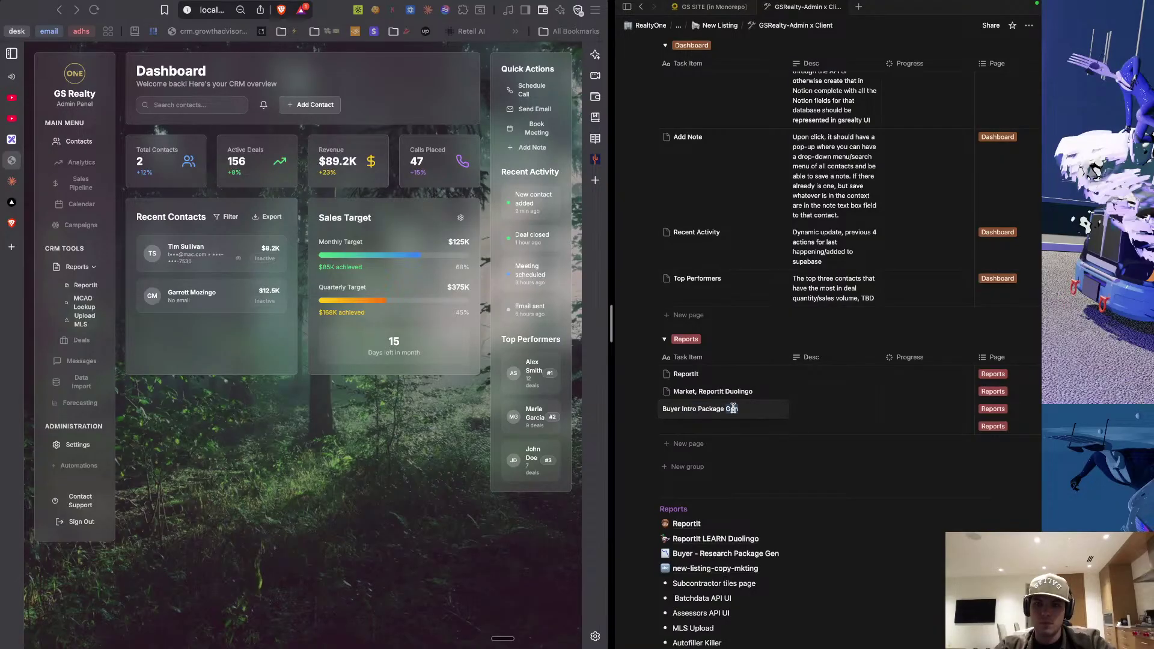
pyautogui.press('BackSpace')
pyautogui.press('BackSpace')
pyautogui.press('BackSpace')
pyautogui.click(698, 410)
pyautogui.write('Mkt')
pyautogui.press('Return')
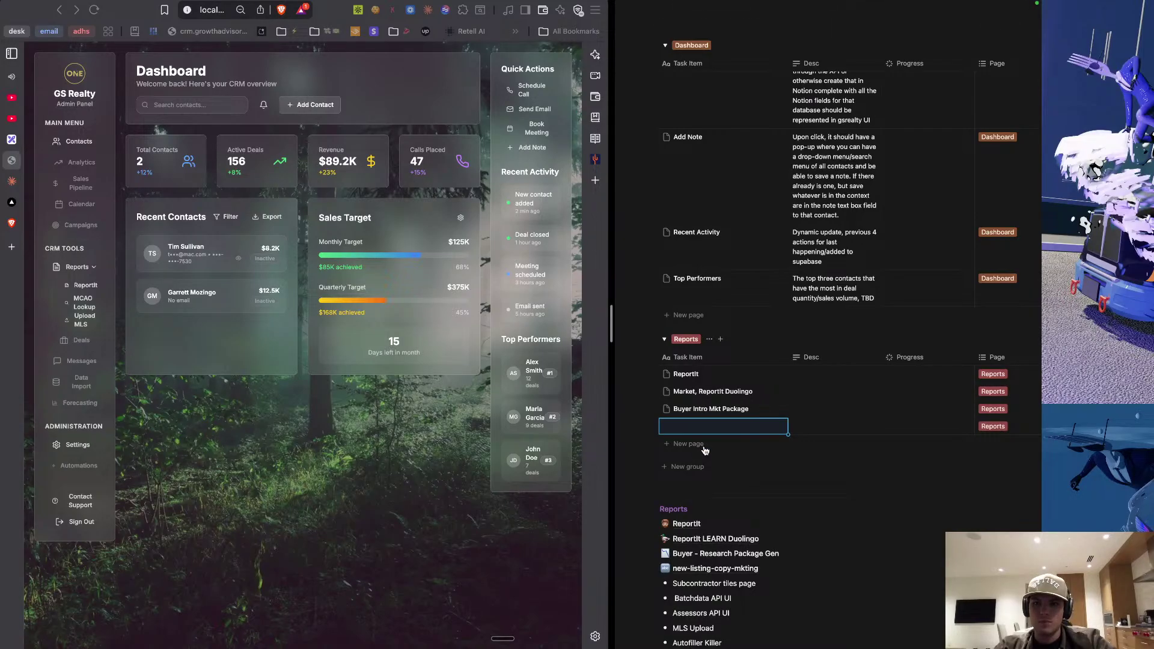
pyautogui.scroll(-2, 705, 475)
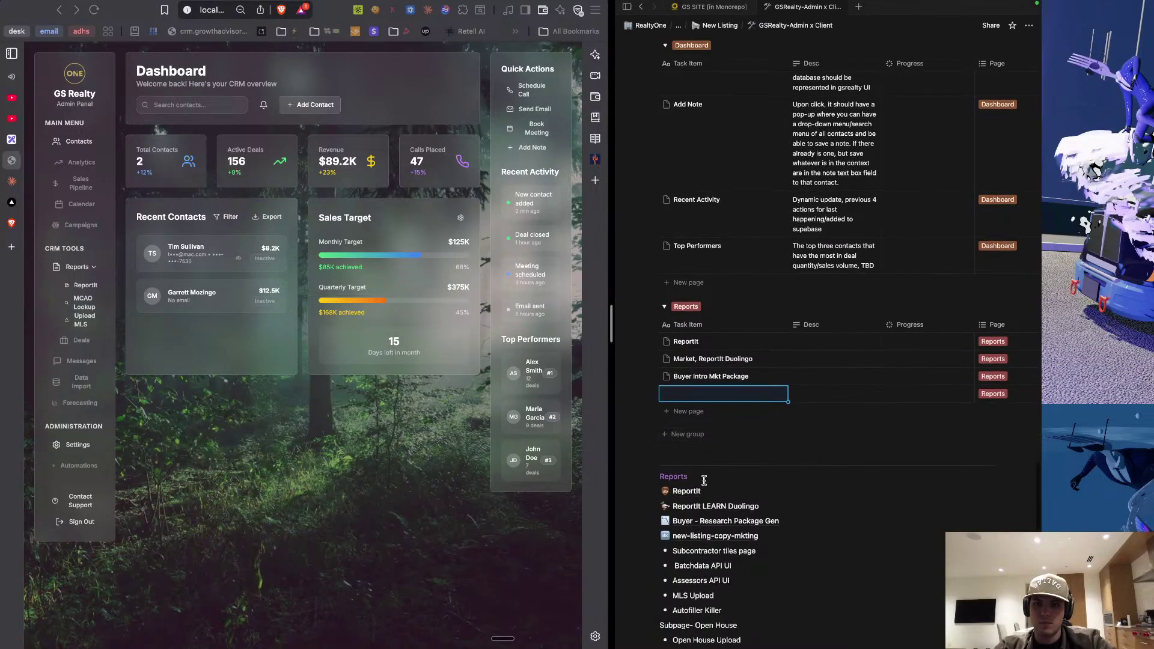
pyautogui.scroll(-3, 704, 481)
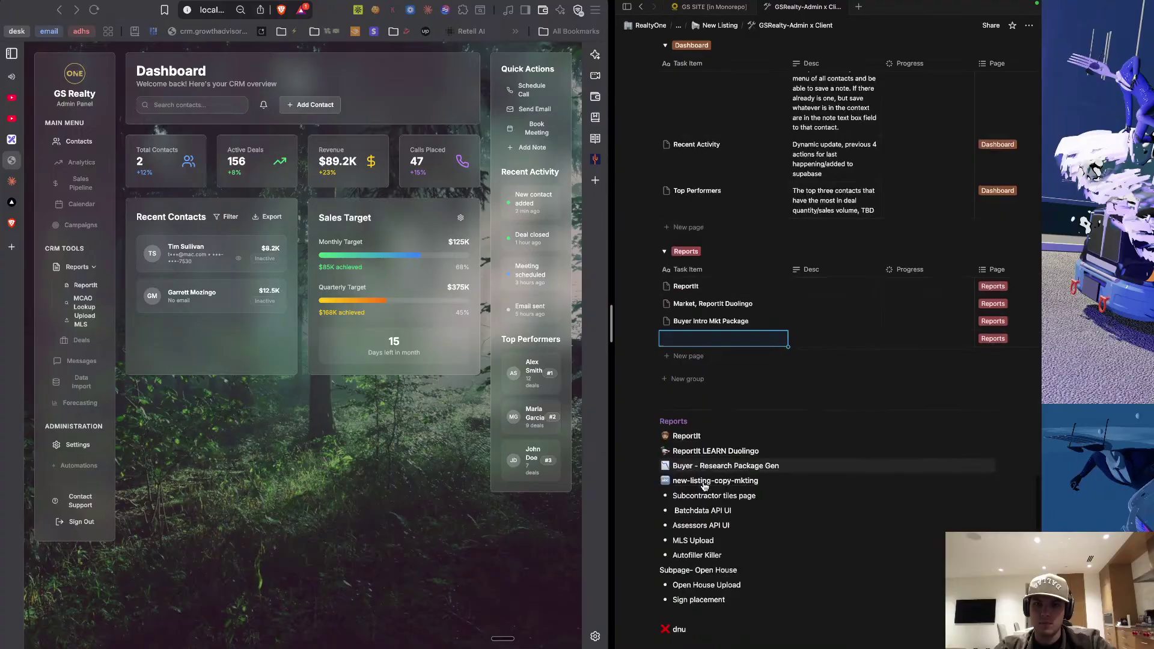
pyautogui.tripleClick(722, 325)
pyautogui.press('super+c')
pyautogui.press('BackSpace')
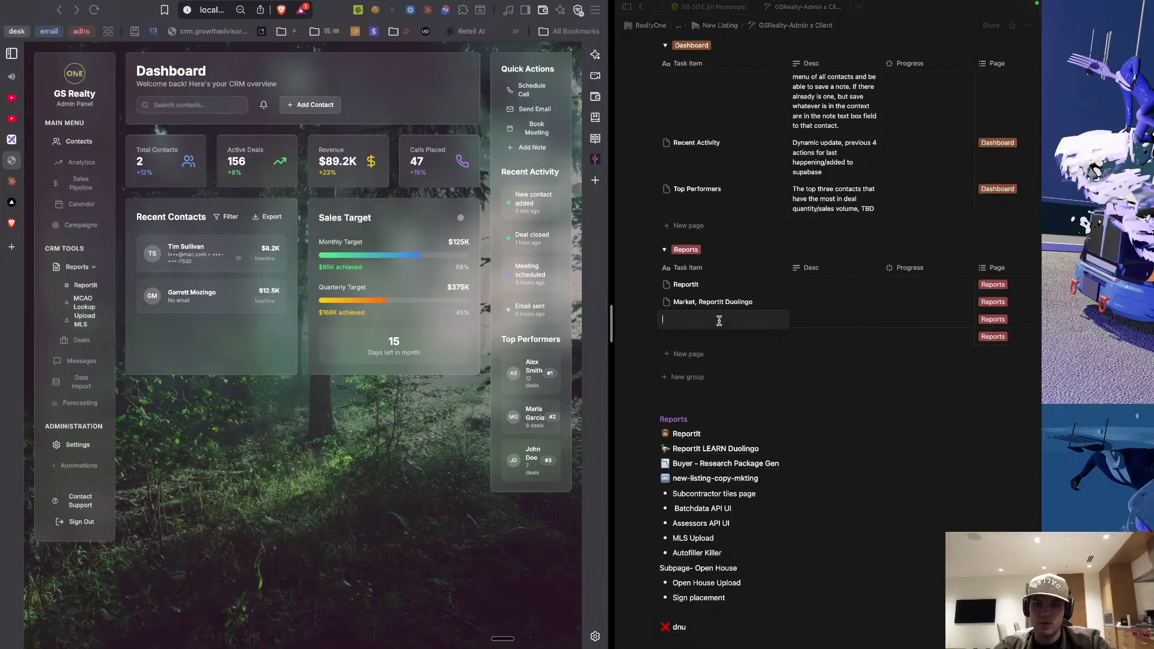
pyautogui.press('super+z')
pyautogui.press('Escape')
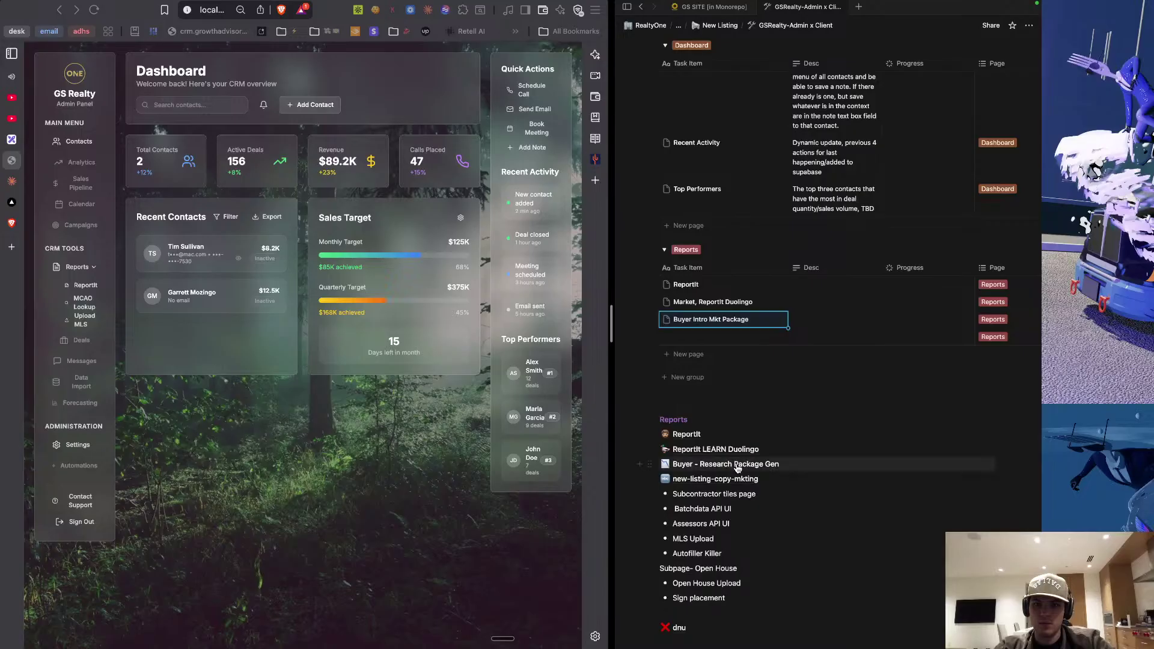
# Replace the Buyer row's page title with the pasted 'Buyer Intro Mkt Package'.
pyautogui.click(738, 468)
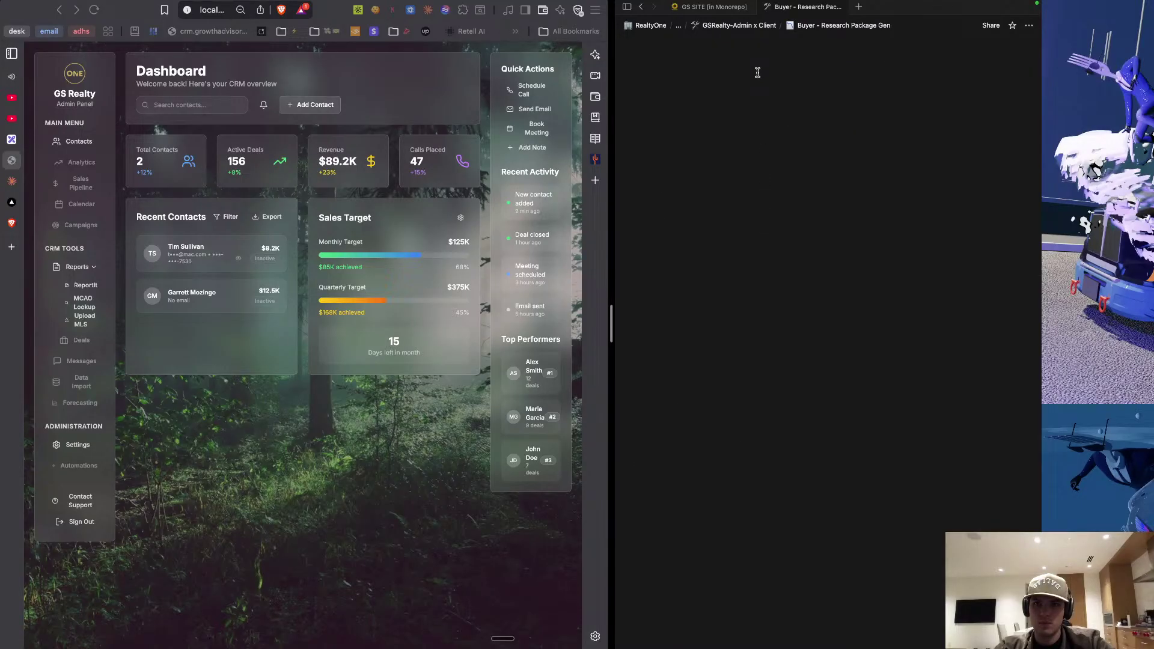
pyautogui.doubleClick(735, 150)
pyautogui.click(734, 151)
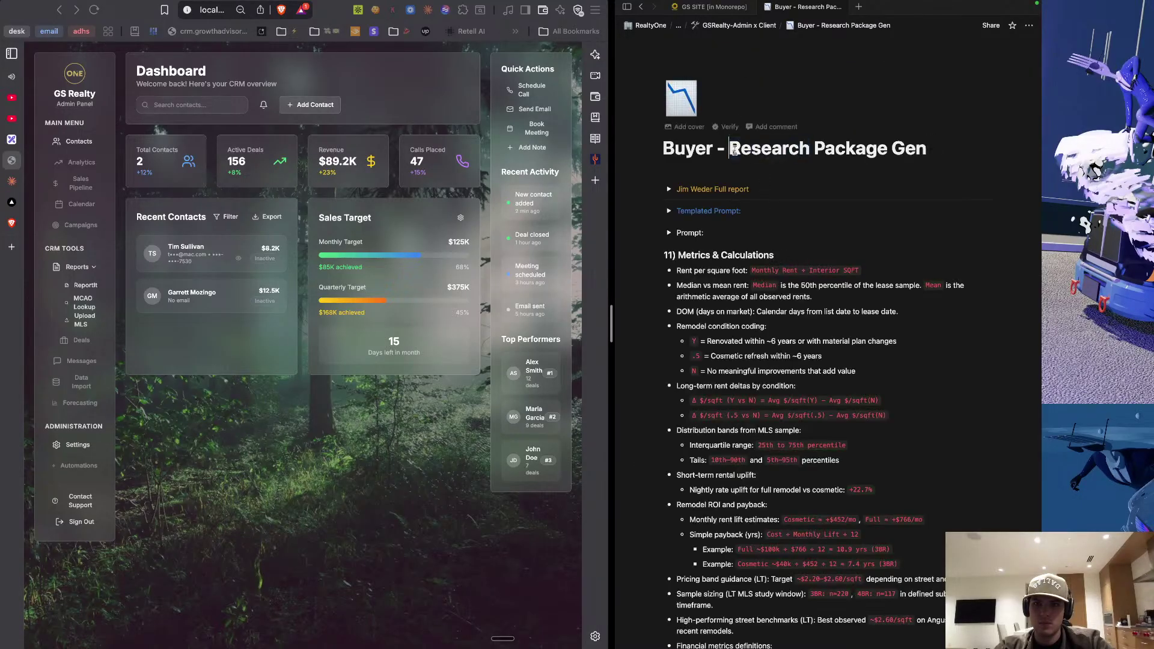
pyautogui.tripleClick(734, 151)
pyautogui.press('super+v')
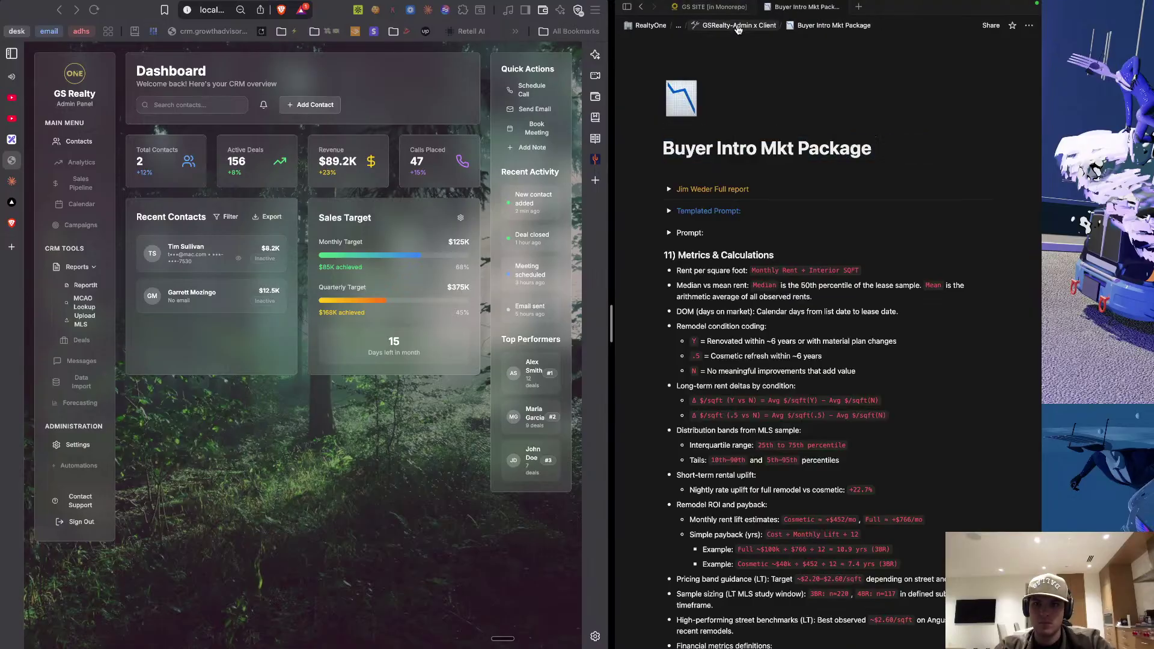
# Back on GSRealty-Admin x Client, start titling the empty fourth Reports row 'new-'.
pyautogui.click(738, 26)
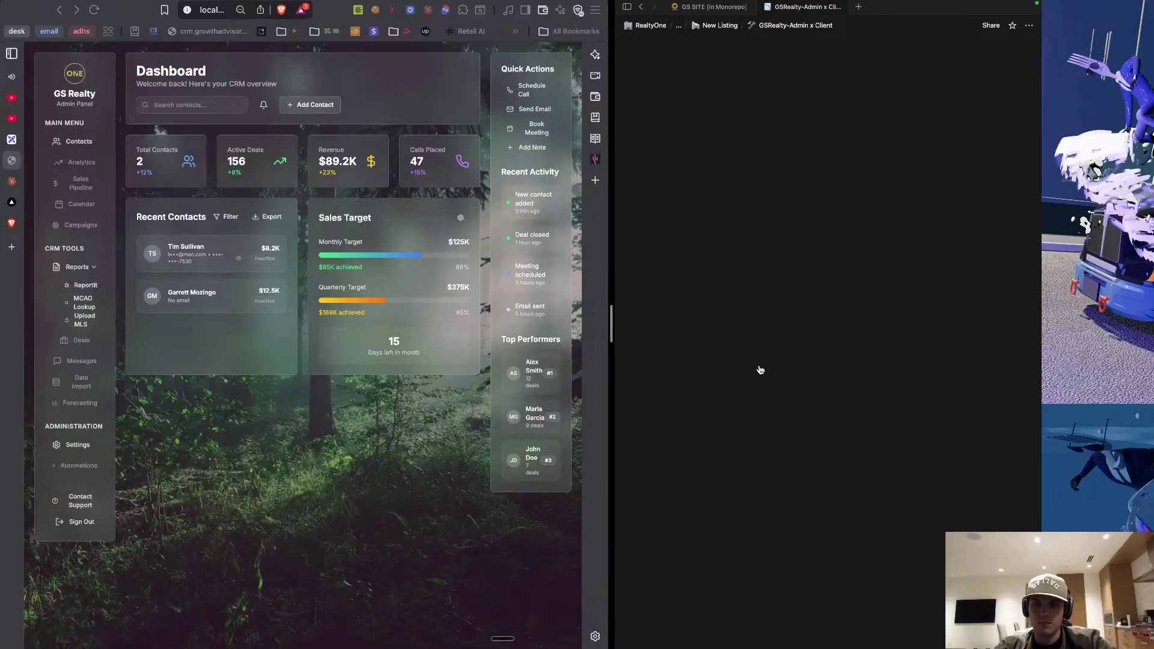
pyautogui.scroll(-10, 802, 426)
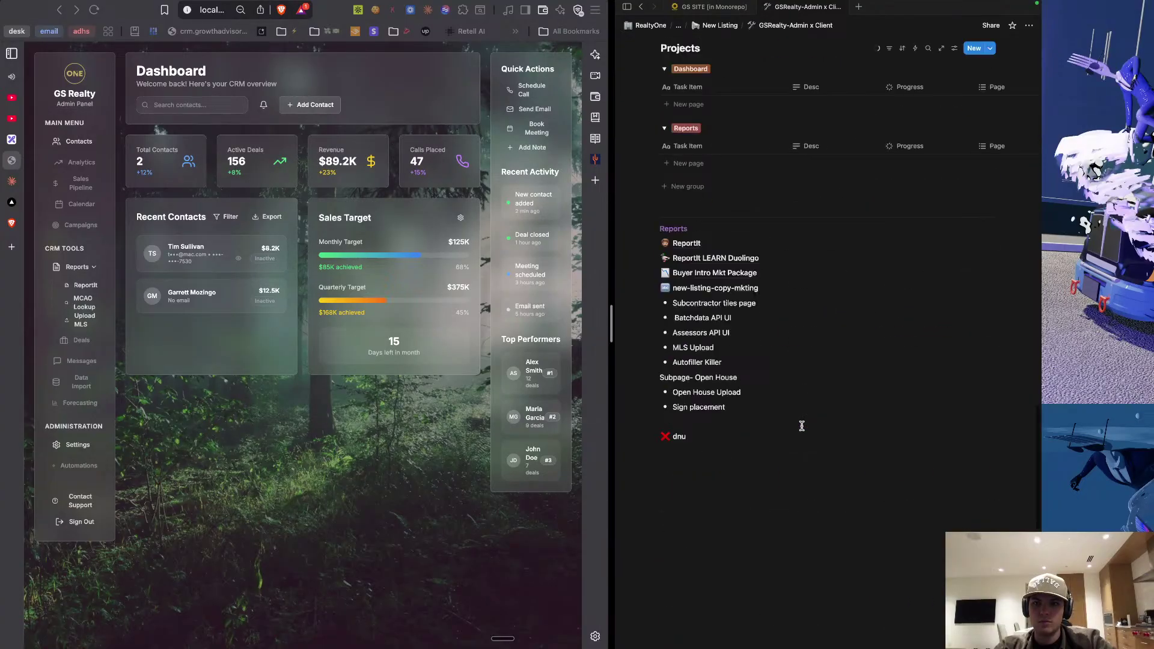
pyautogui.scroll(-10, 800, 421)
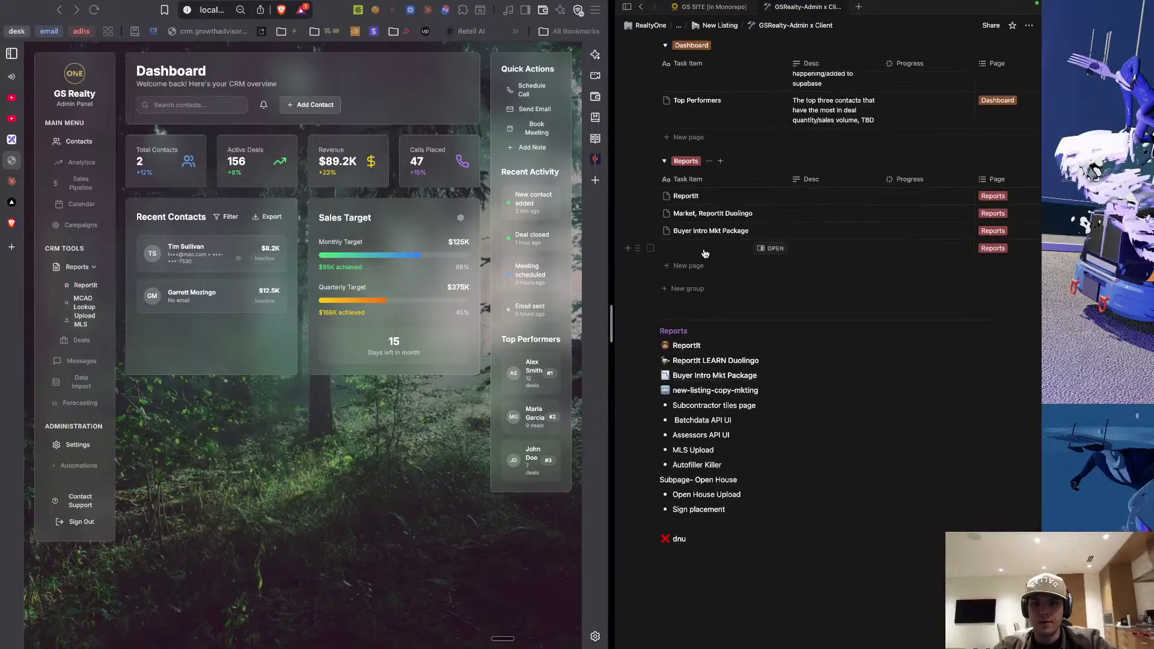
pyautogui.click(705, 250)
pyautogui.write('new-list')
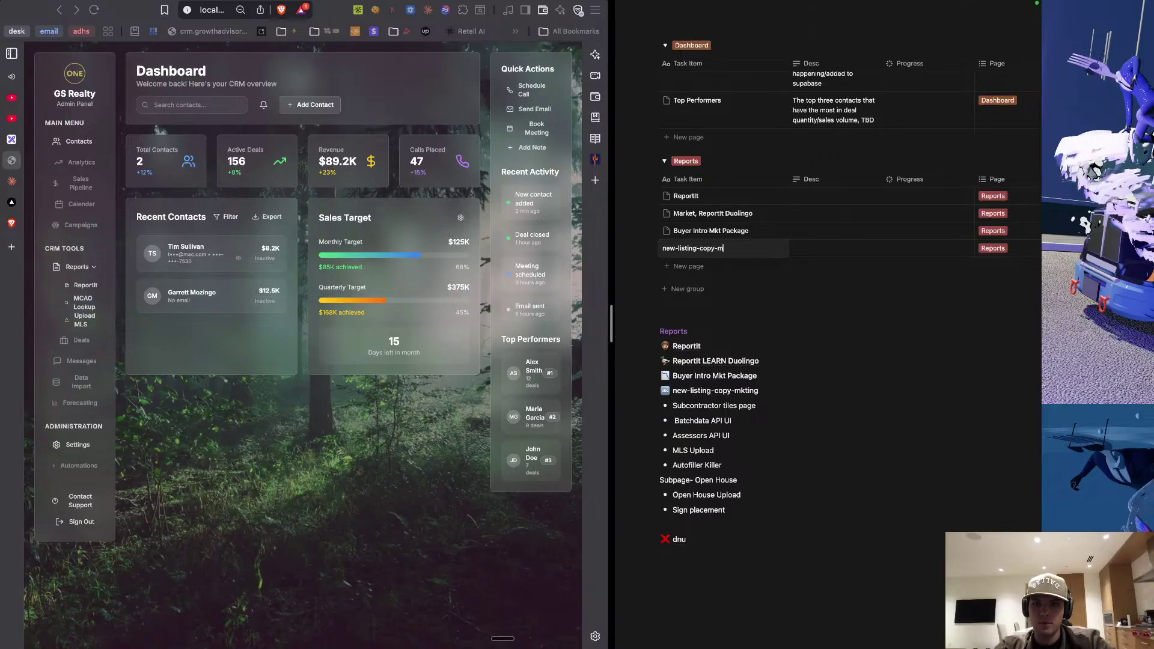
# Finish the fourth Reports row title as 'new-listing-copy-mkting' and start editing its description.
pyautogui.write('ing')
pyautogui.press('Return')
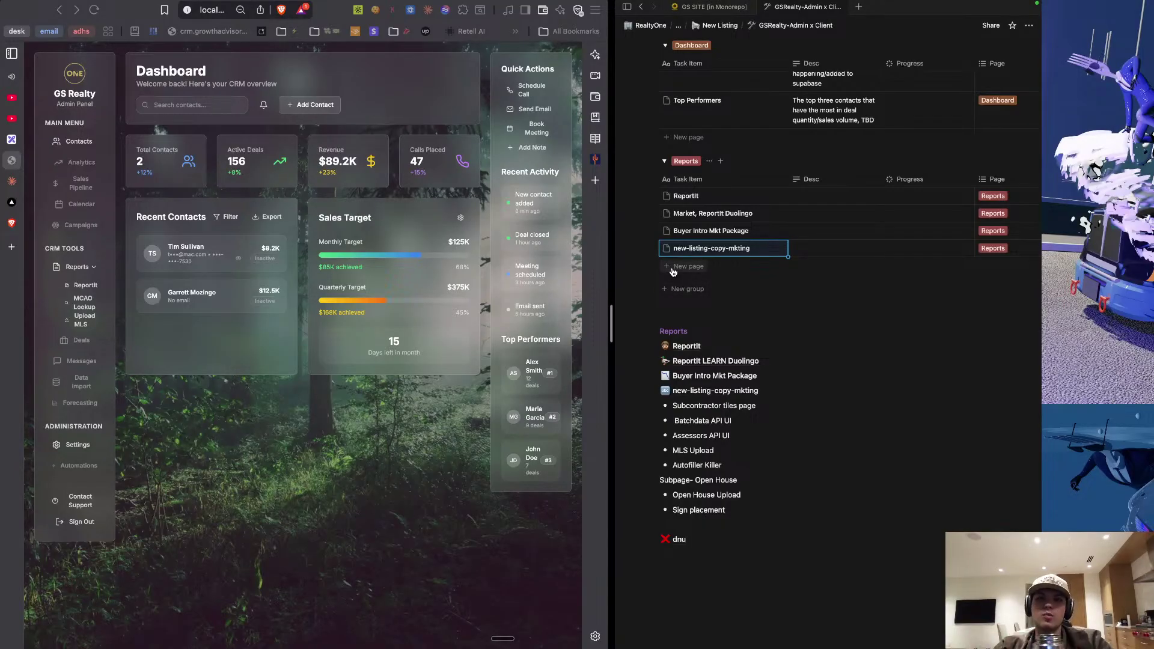
pyautogui.click(816, 247)
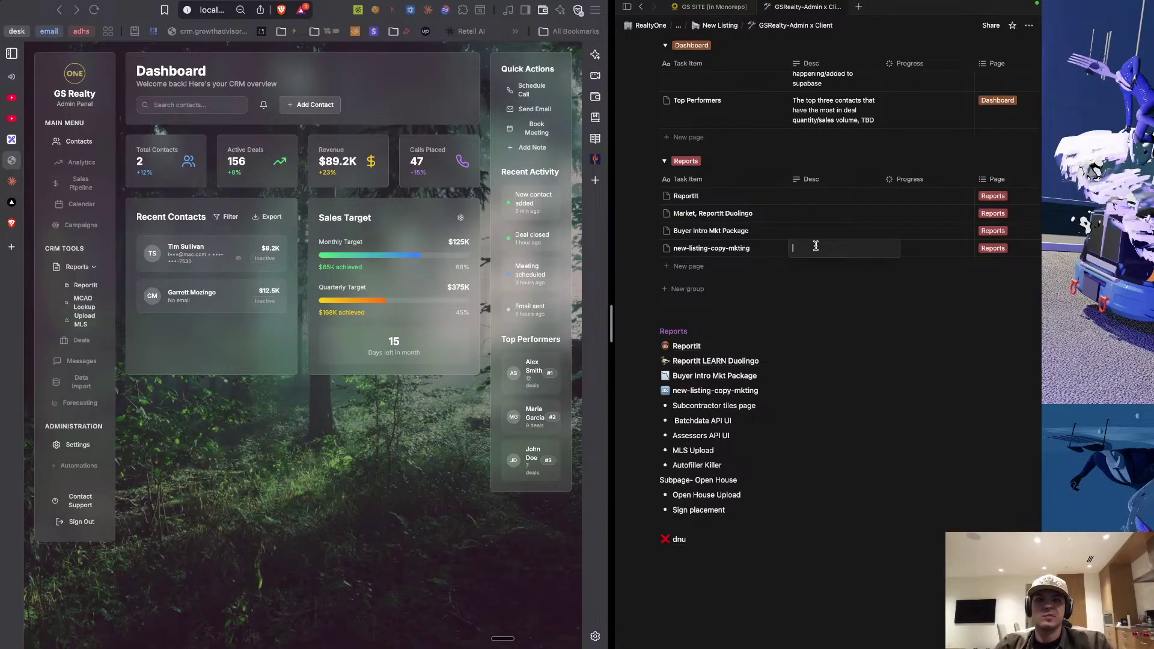
pyautogui.press('XF86MonBrightnessUp')
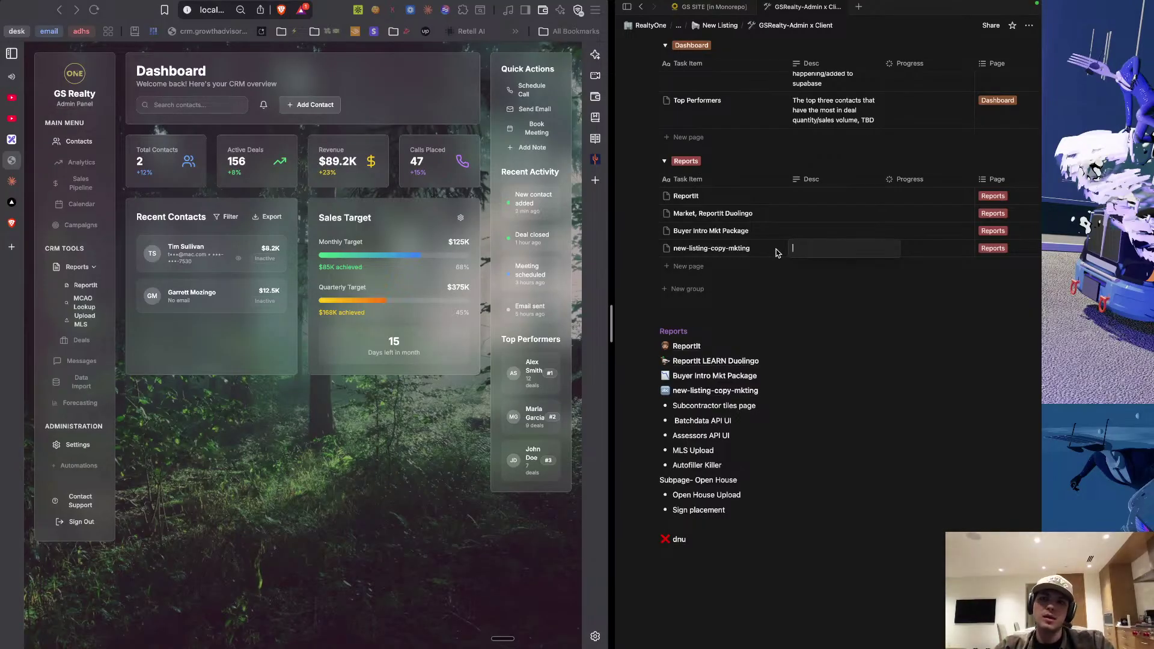
# Add a Reports row pasted from the bullet list, titled 'Subcontractor tiles report'.
pyautogui.click(806, 241)
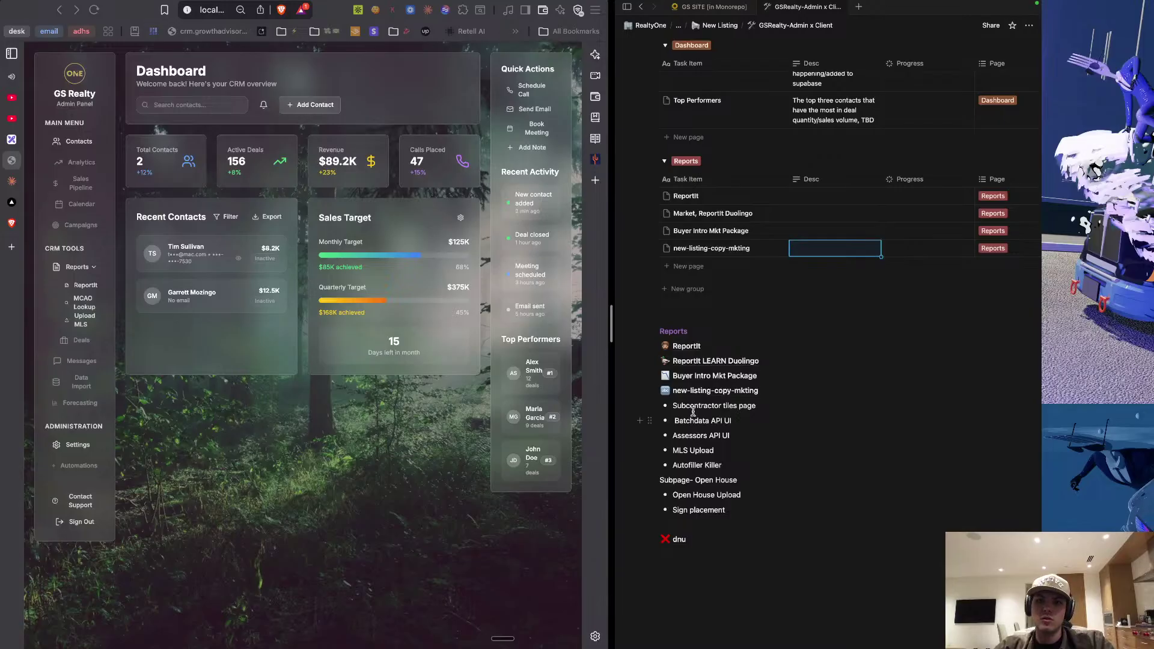
pyautogui.moveTo(673, 407); pyautogui.dragTo(754, 408)
pyautogui.press('cmd+c')
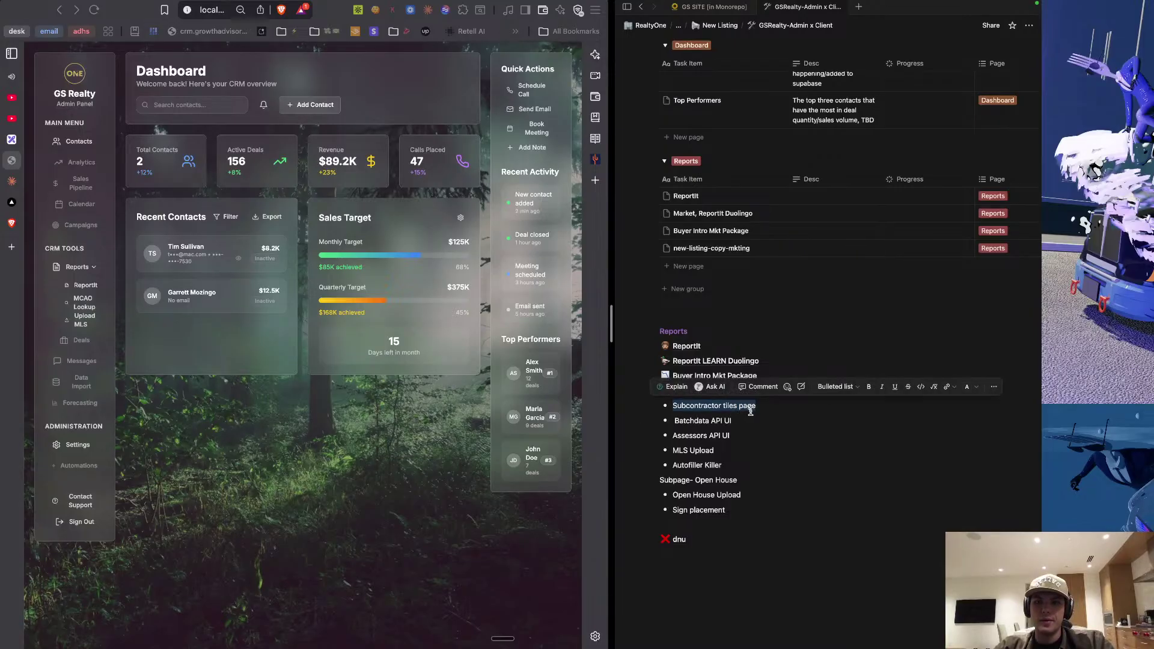
pyautogui.click(689, 266)
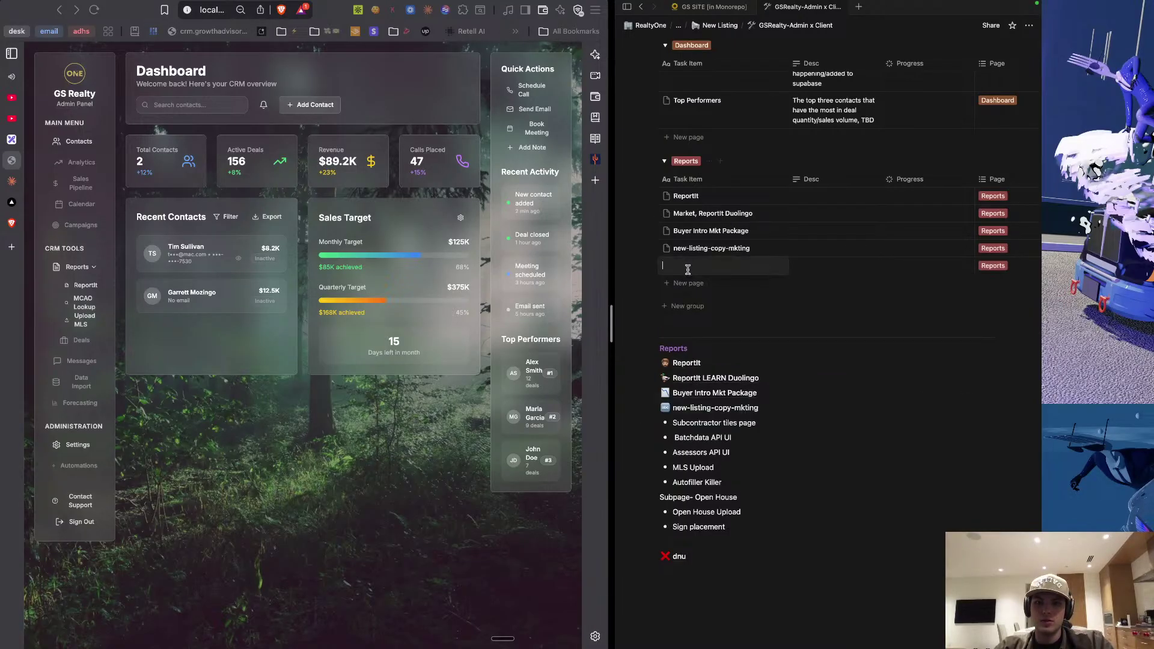
pyautogui.press('cmd+v')
pyautogui.press('Return')
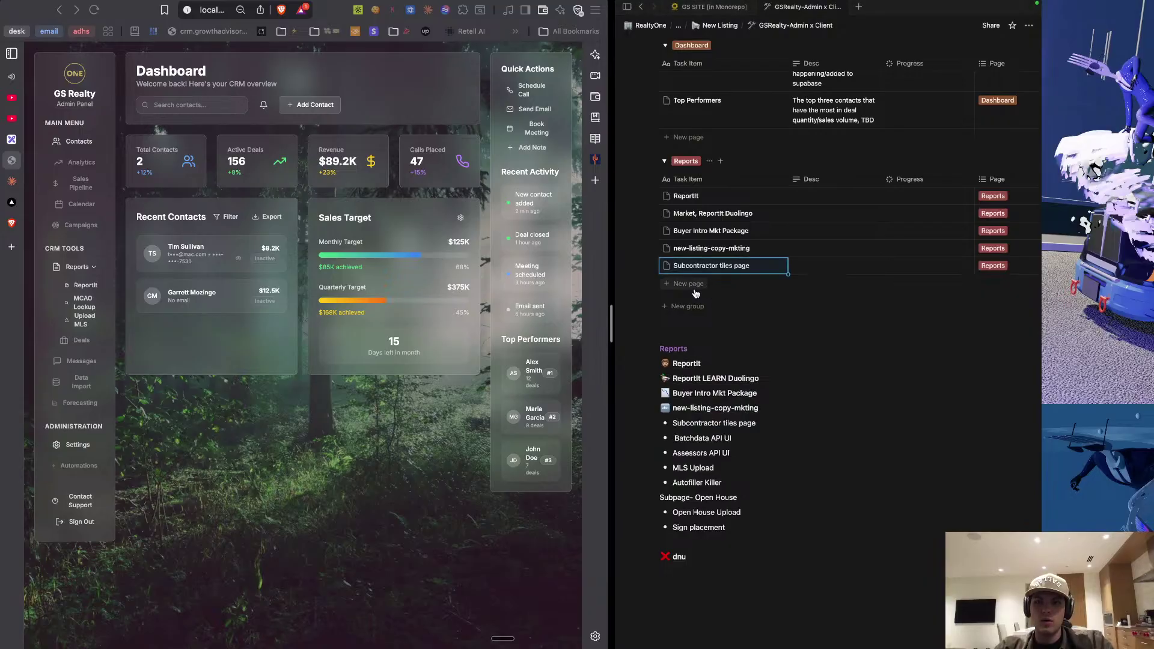
pyautogui.click(735, 266)
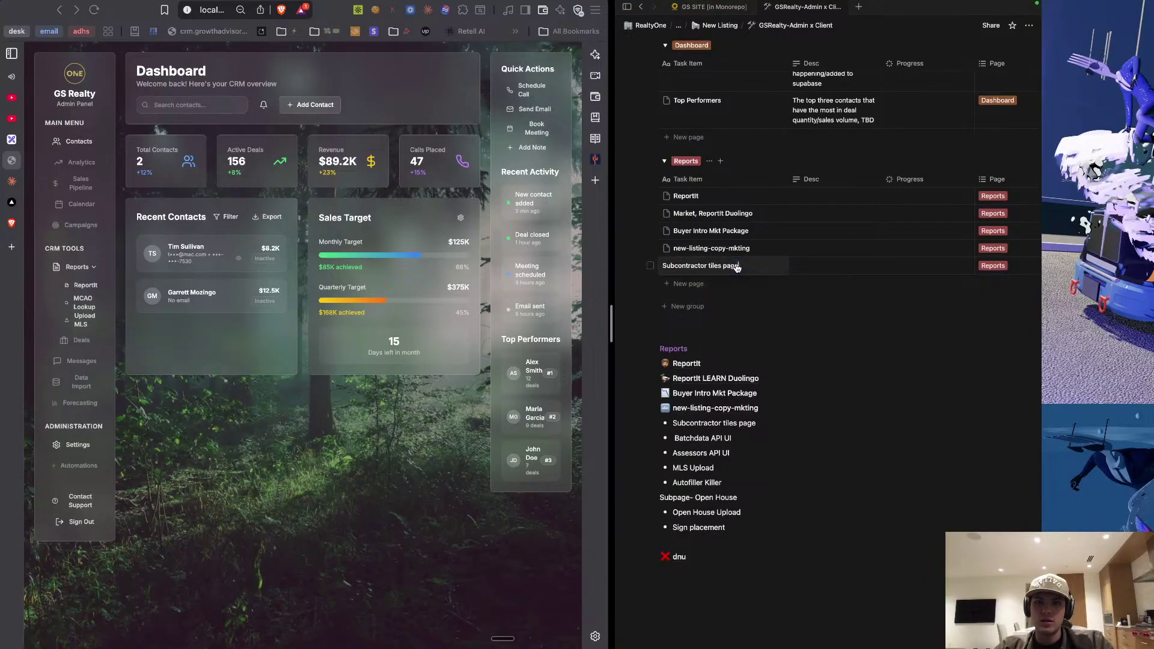
pyautogui.press('BackSpace')
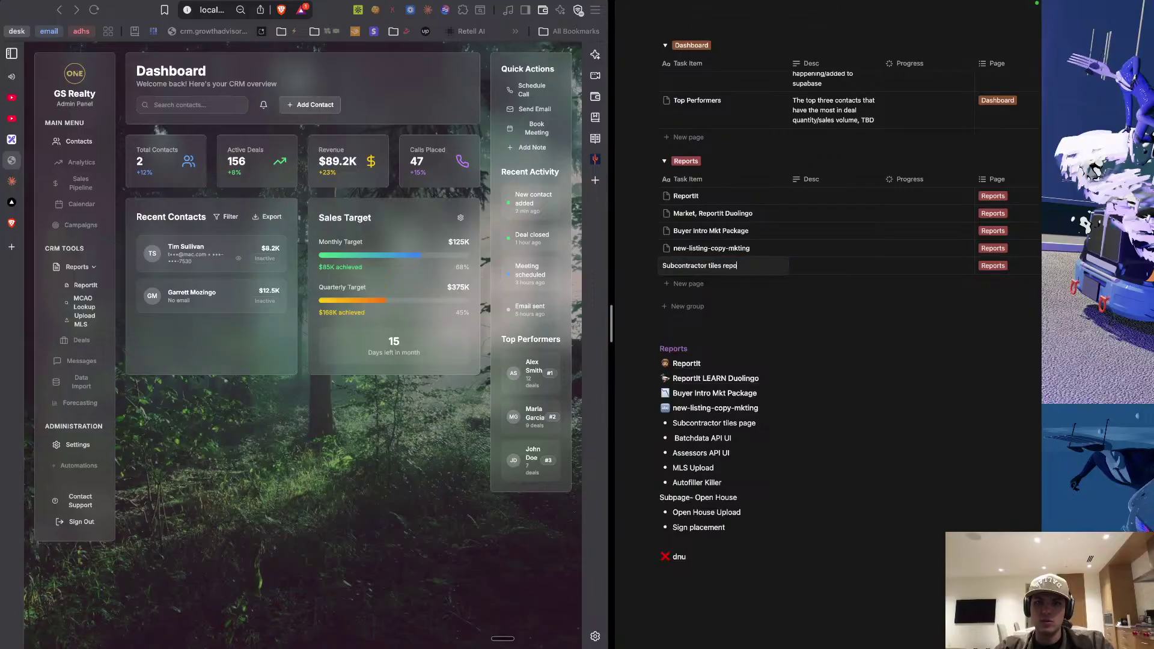
pyautogui.press('Return')
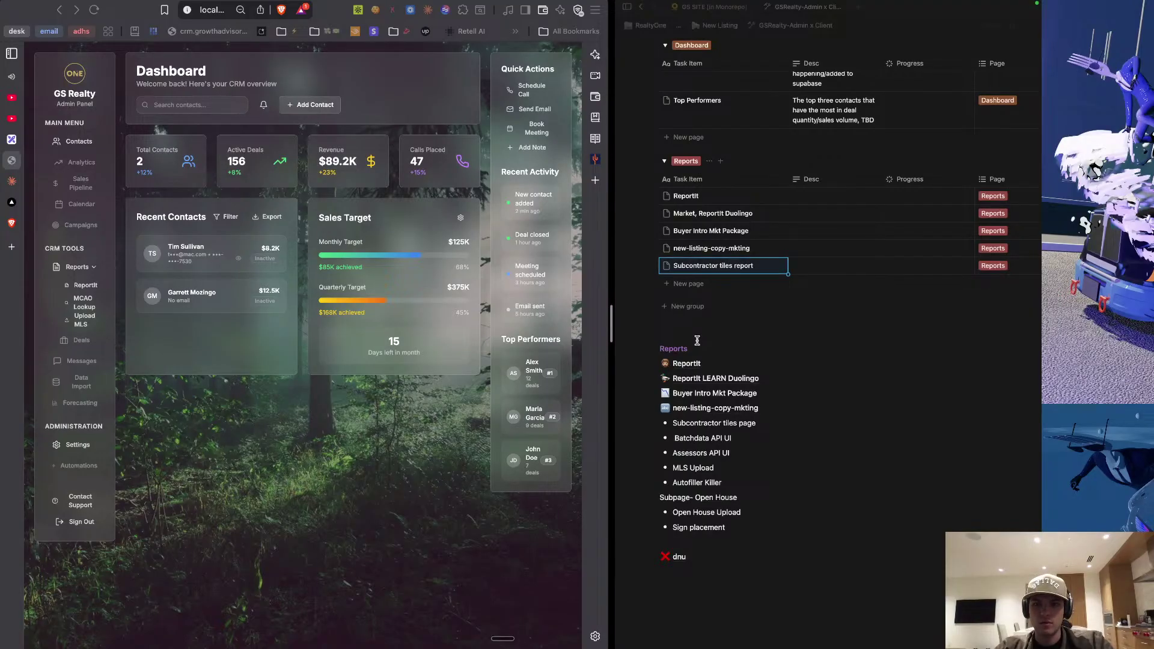
# Add a Reports row titled 'Batchdata API UI' copied from its bullet.
pyautogui.click(683, 291)
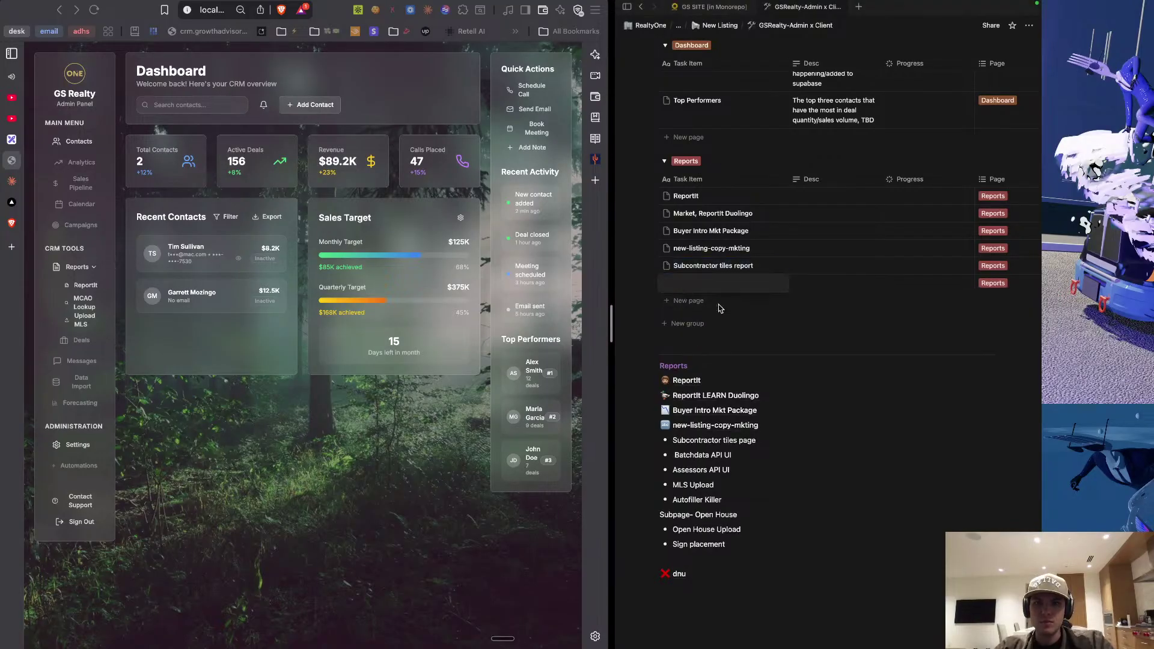
pyautogui.tripleClick(702, 457)
pyautogui.press('super+c')
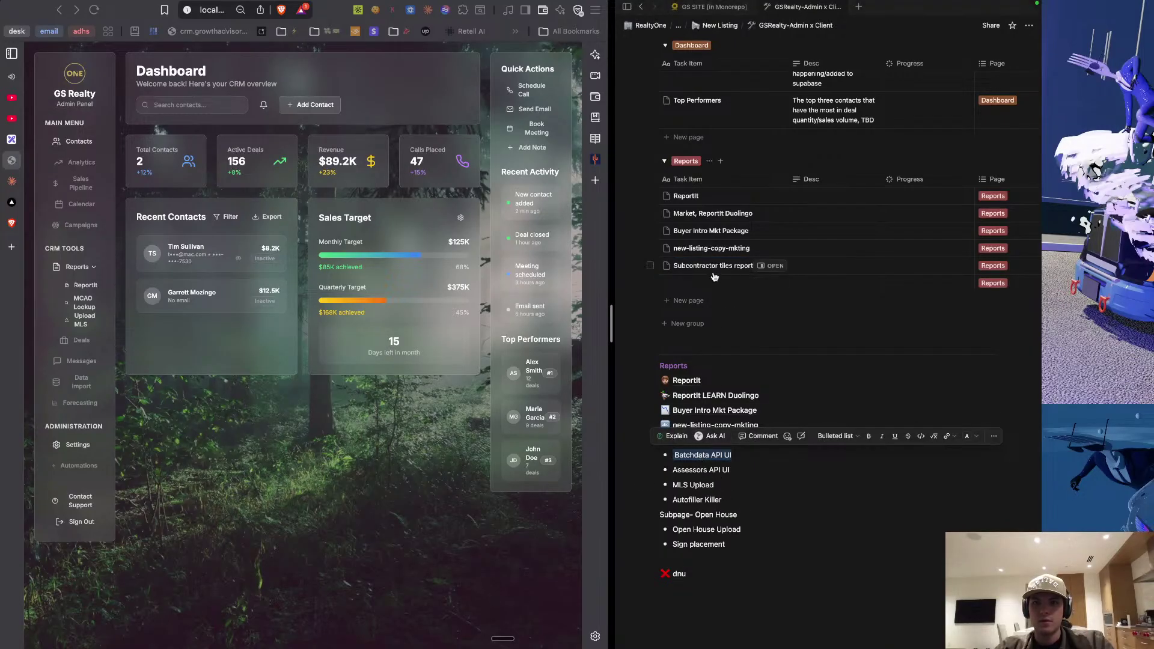
pyautogui.click(701, 281)
pyautogui.press('super+v')
pyautogui.press('Escape')
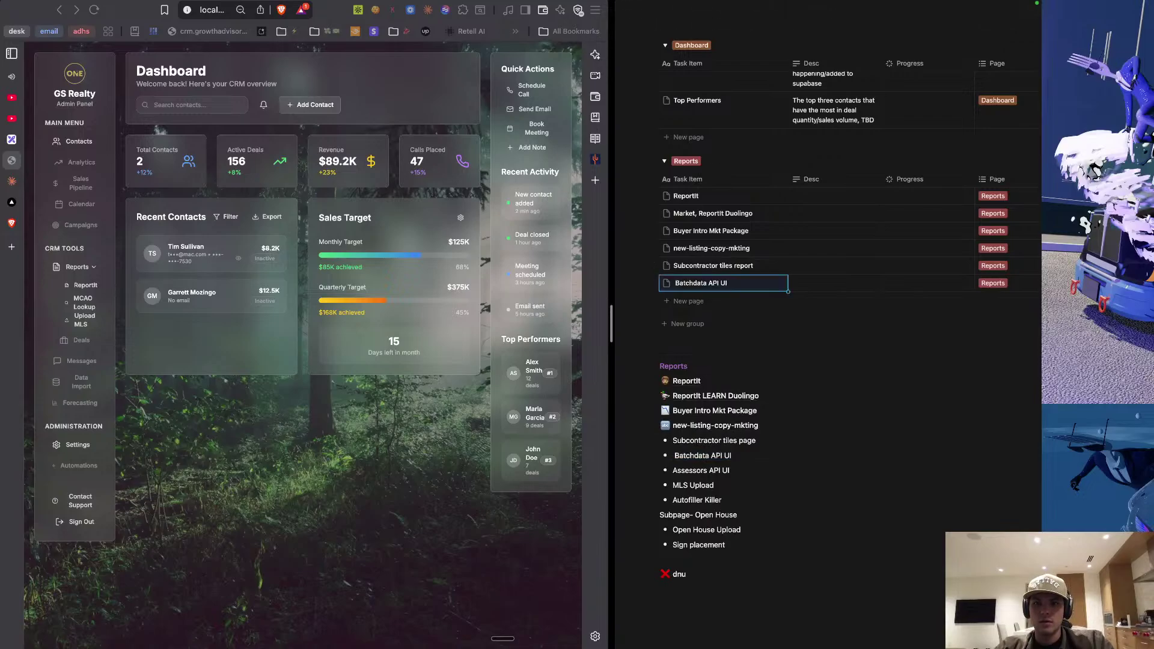
# Add a Reports row titled 'Assessors API UI' copied from its bullet.
pyautogui.click(690, 302)
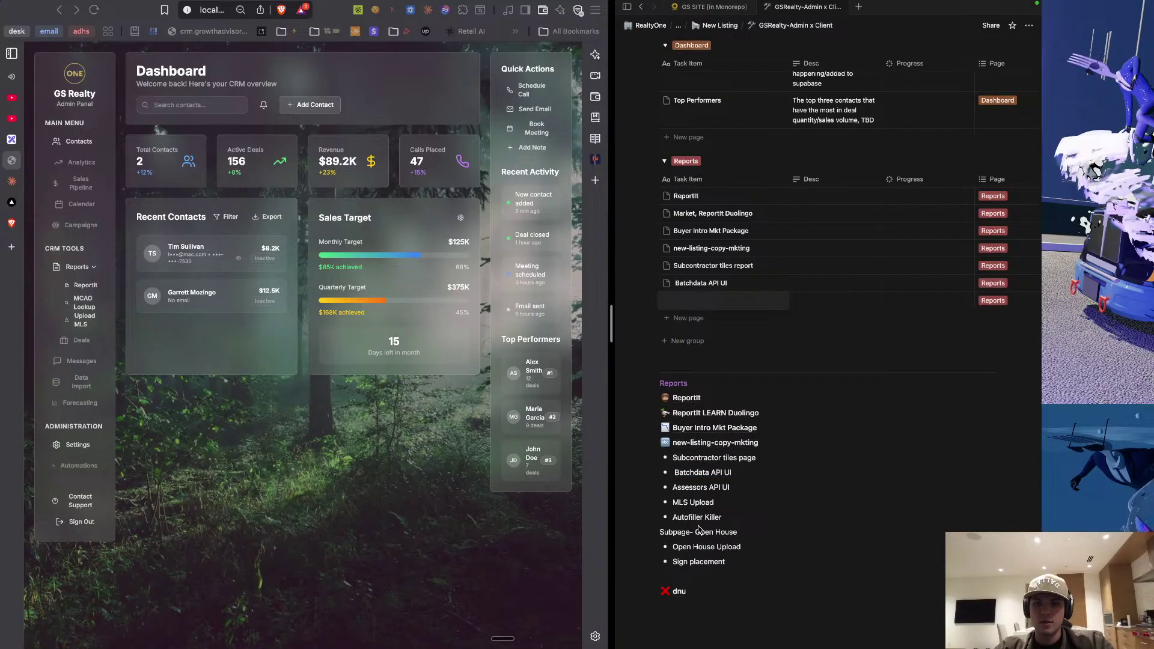
pyautogui.press('Escape')
pyautogui.tripleClick(702, 488)
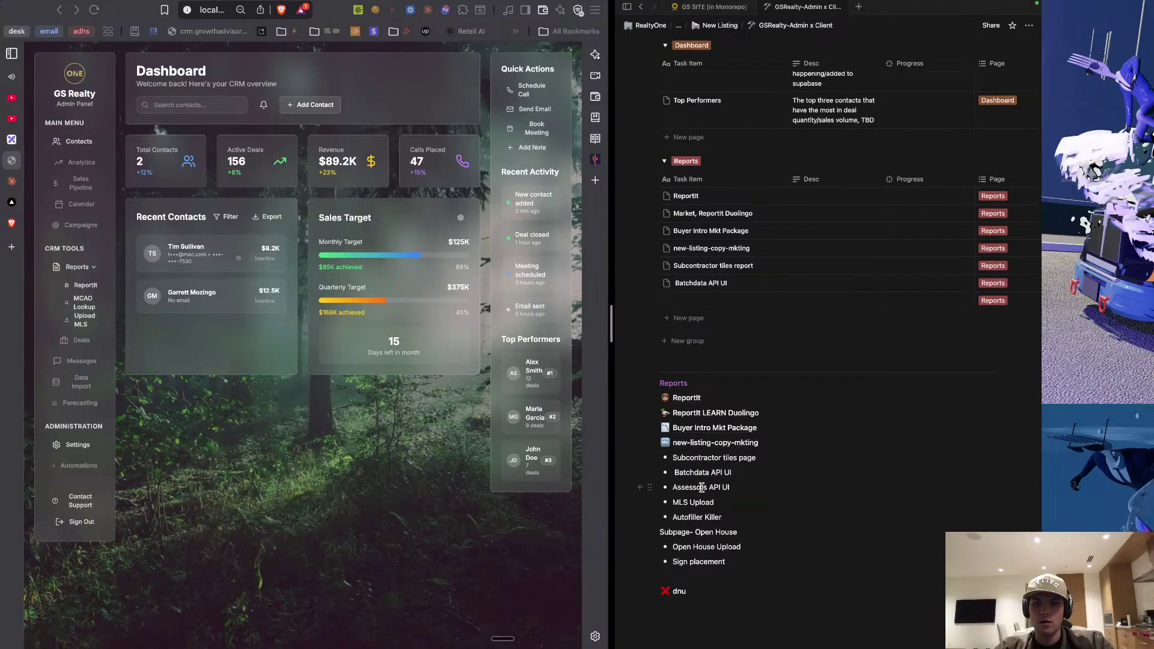
pyautogui.hotkey('ctrl', 'c')
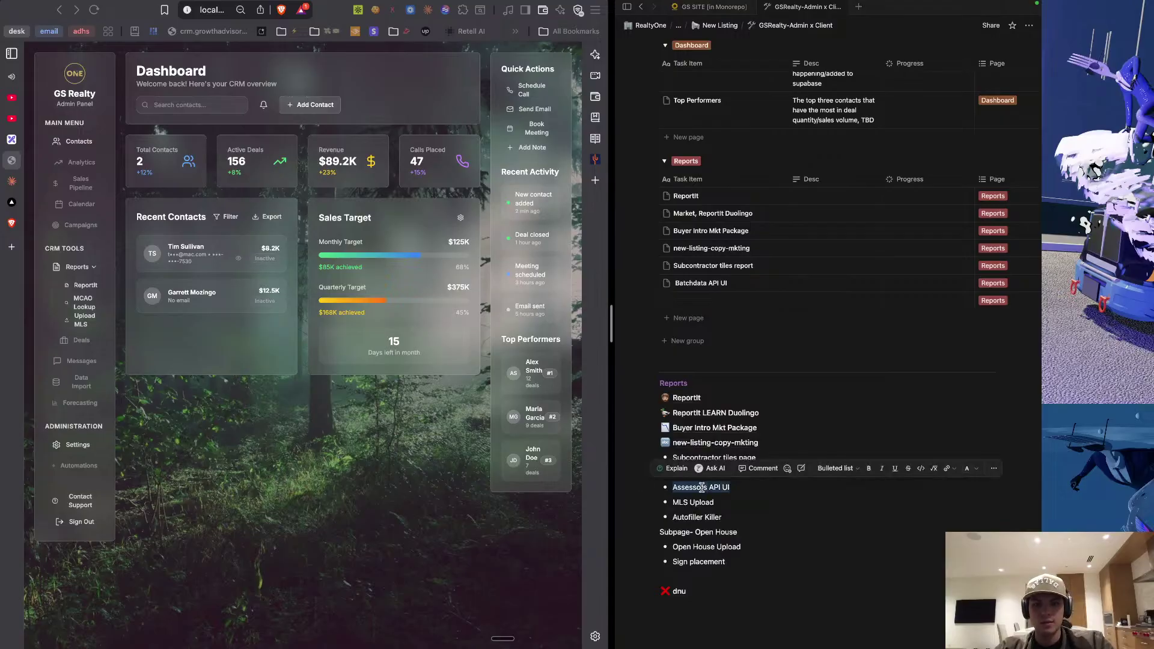
pyautogui.click(707, 301)
pyautogui.hotkey('ctrl', 'v')
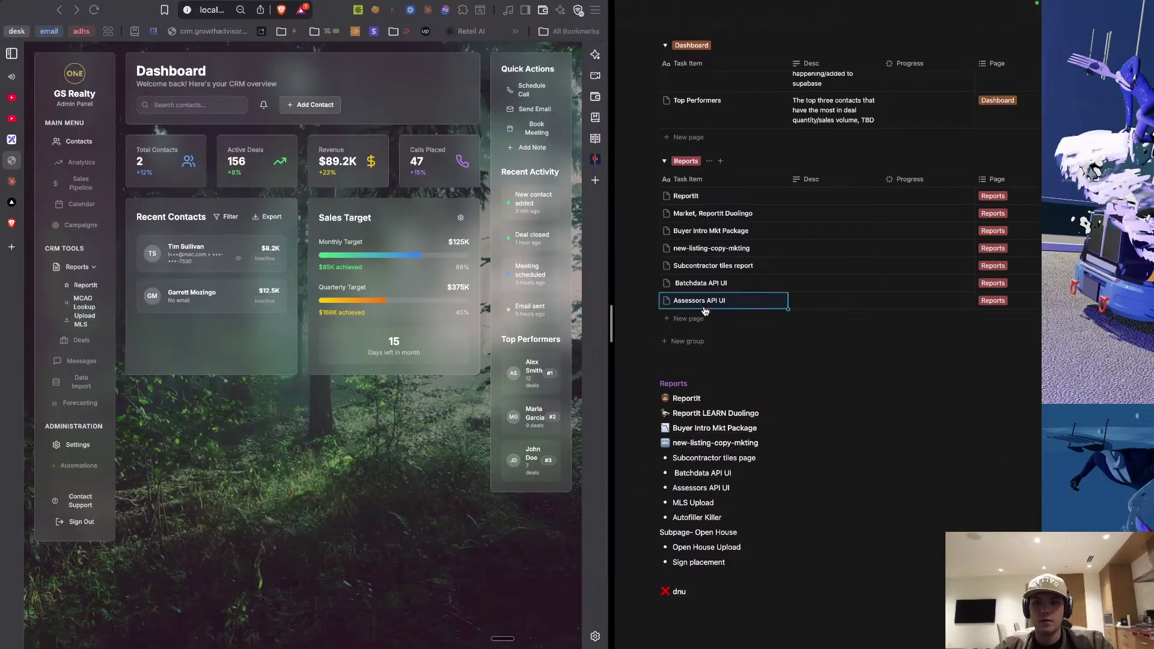
# Add a Reports row titled 'MLS Upload' copied from its bullet.
pyautogui.click(688, 319)
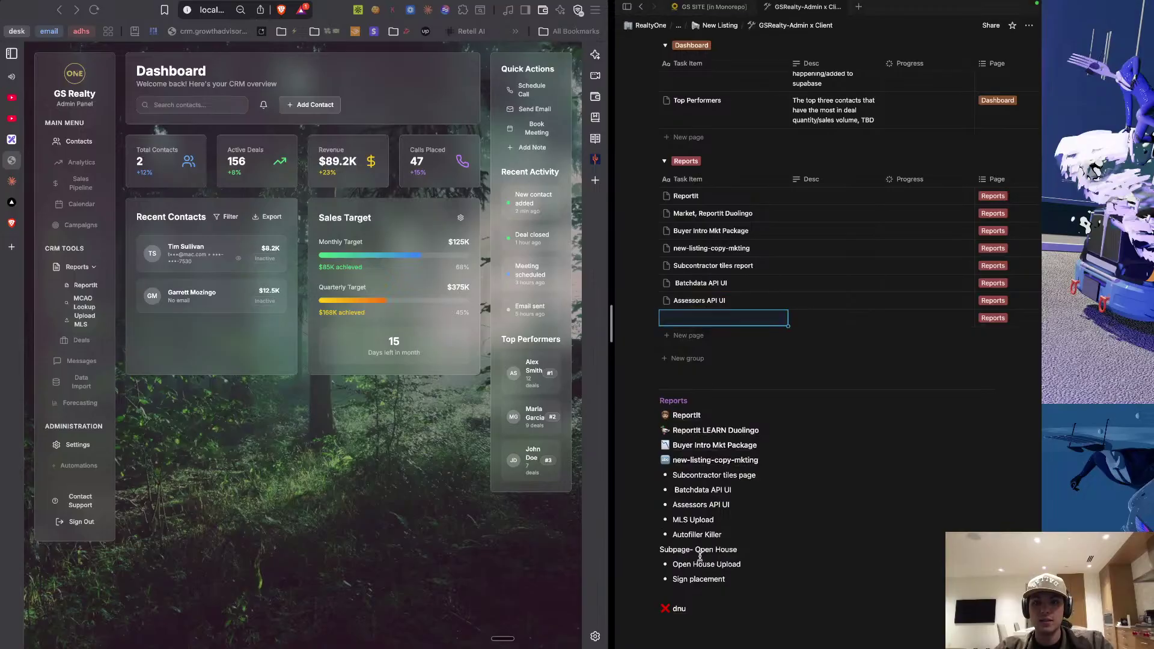
pyautogui.press('Escape')
pyautogui.click(695, 520)
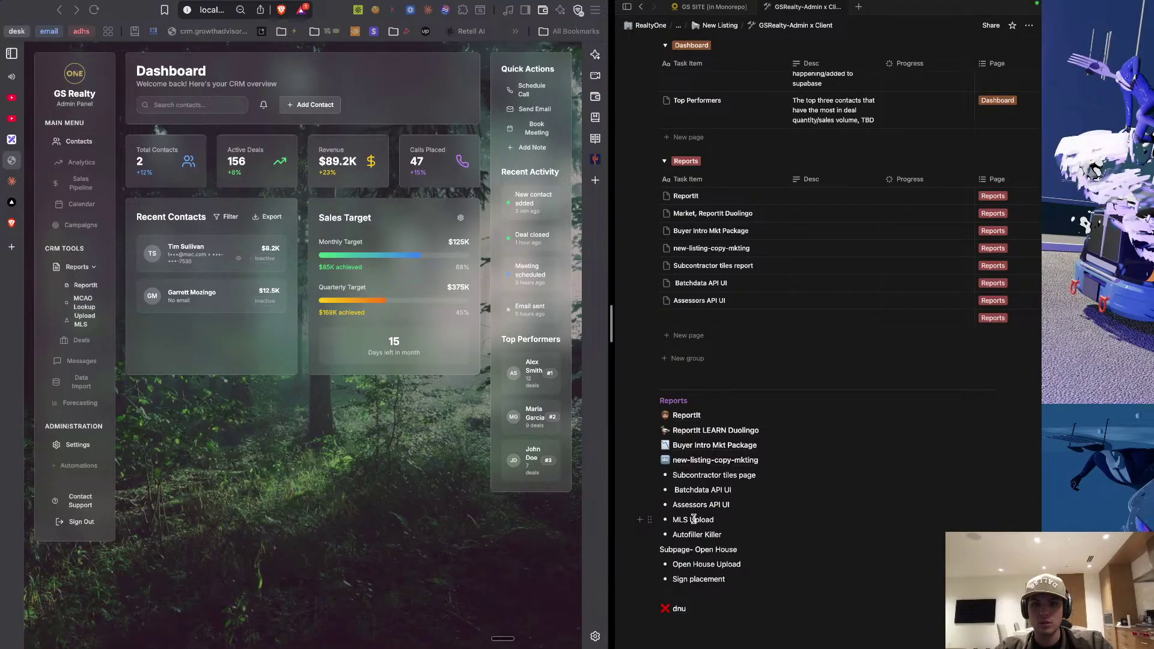
pyautogui.doubleClick(694, 519)
pyautogui.tripleClick(695, 519)
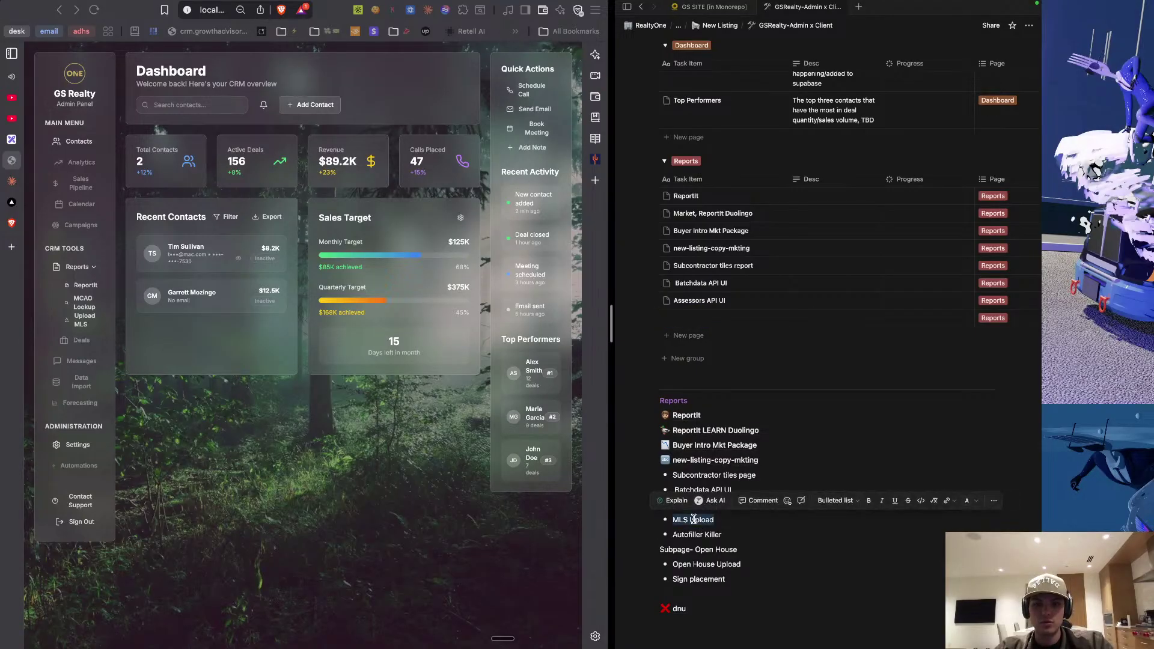
pyautogui.click(692, 325)
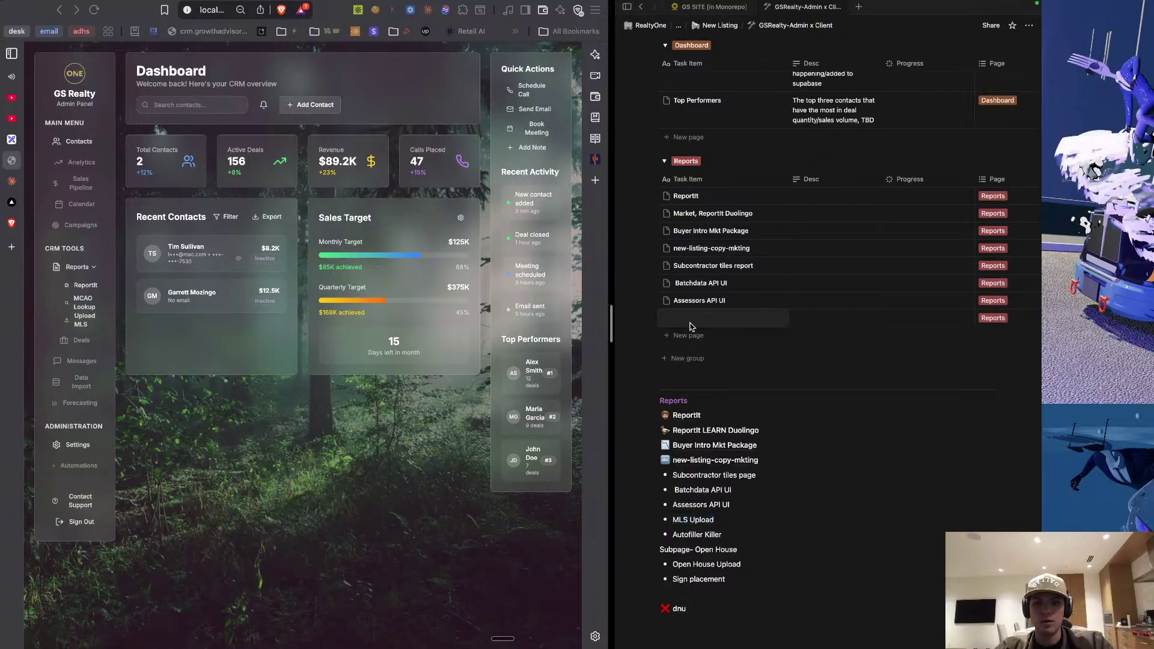
pyautogui.hotkey('ctrl', 'v')
# Add a Reports row titled 'Autofiller Killer' copied from its bullet.
pyautogui.click(689, 339)
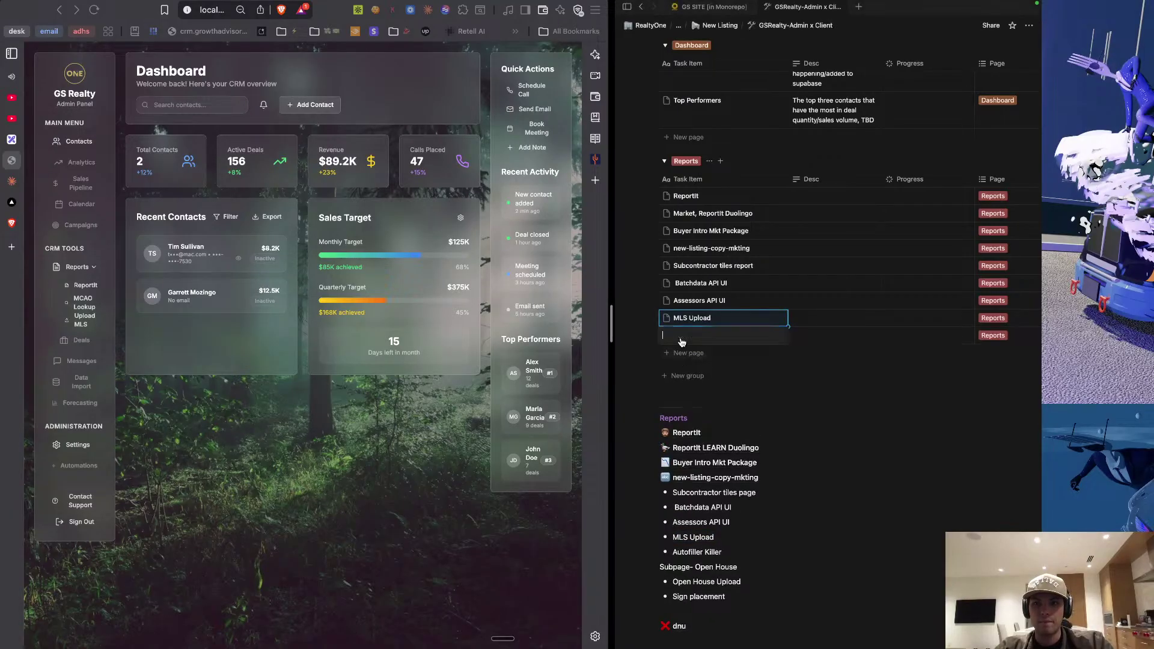
pyautogui.press('Escape')
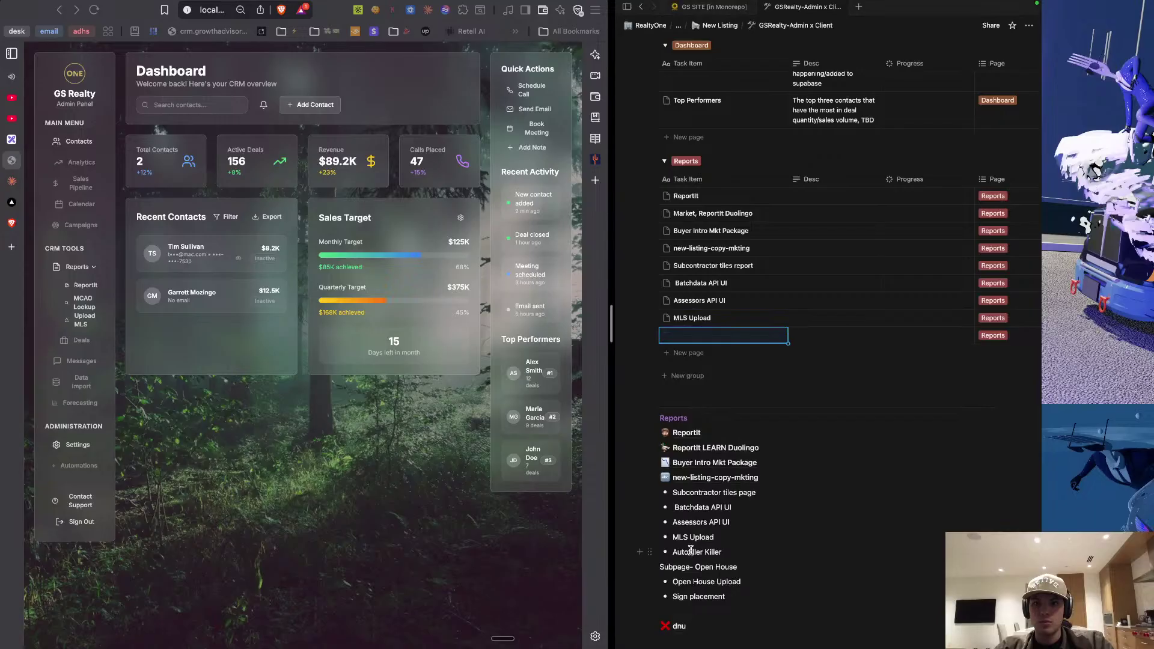
pyautogui.tripleClick(691, 551)
pyautogui.hotkey('ctrl', 'c')
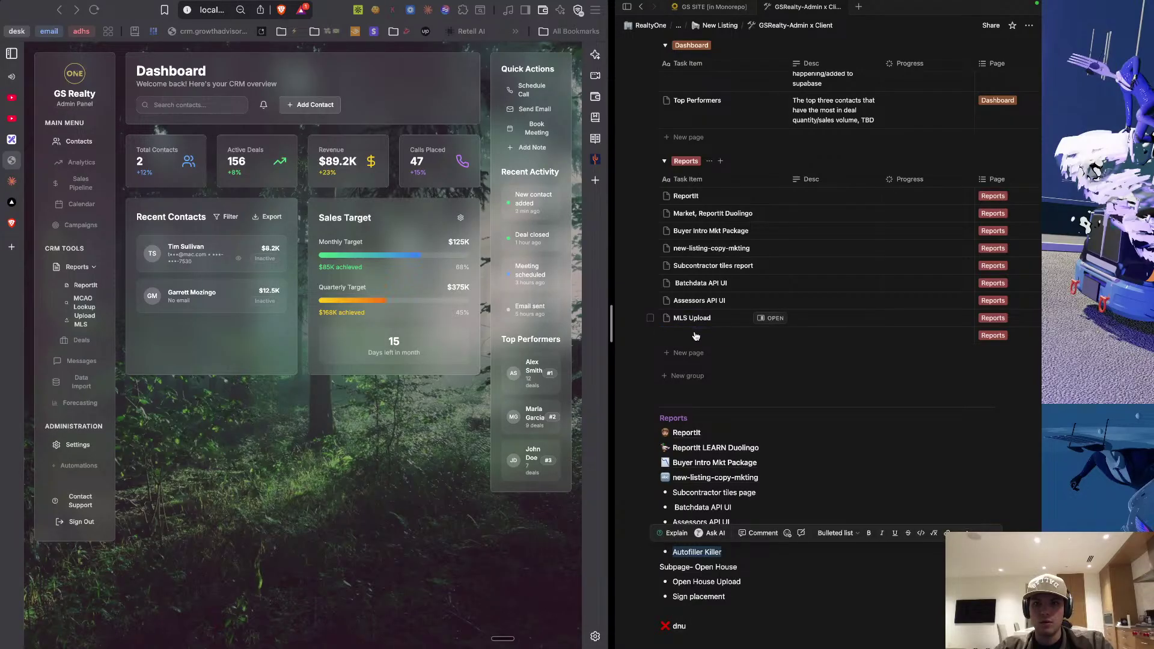
pyautogui.click(691, 336)
pyautogui.hotkey('ctrl', 'v')
pyautogui.press('Escape')
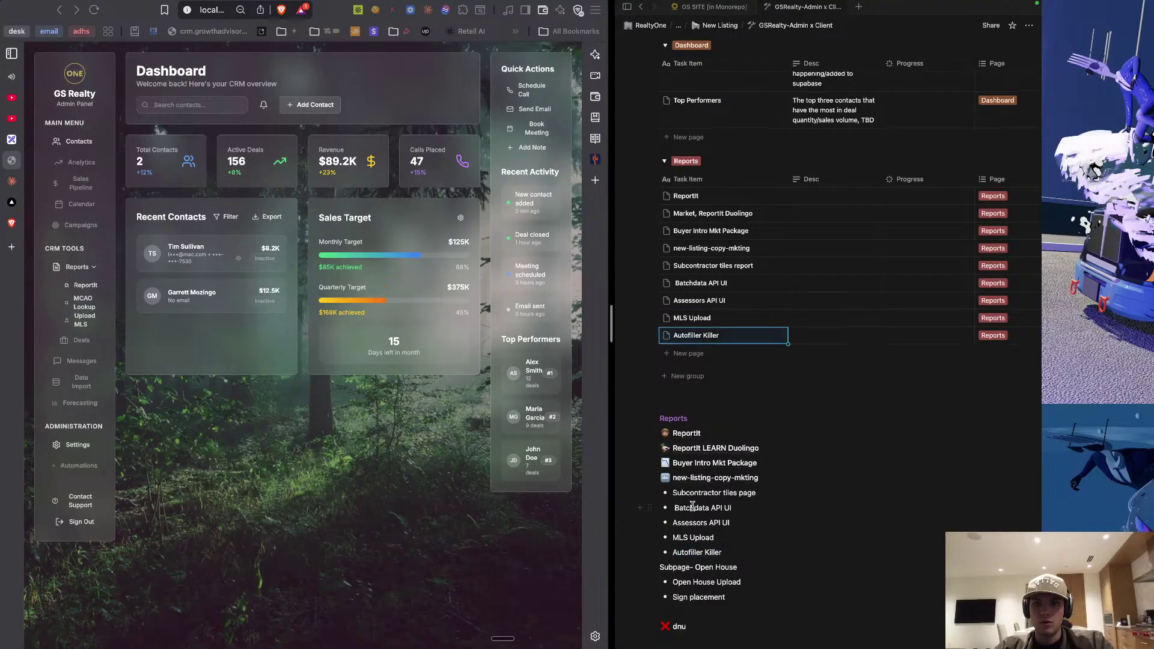
pyautogui.scroll(-1, 691, 445)
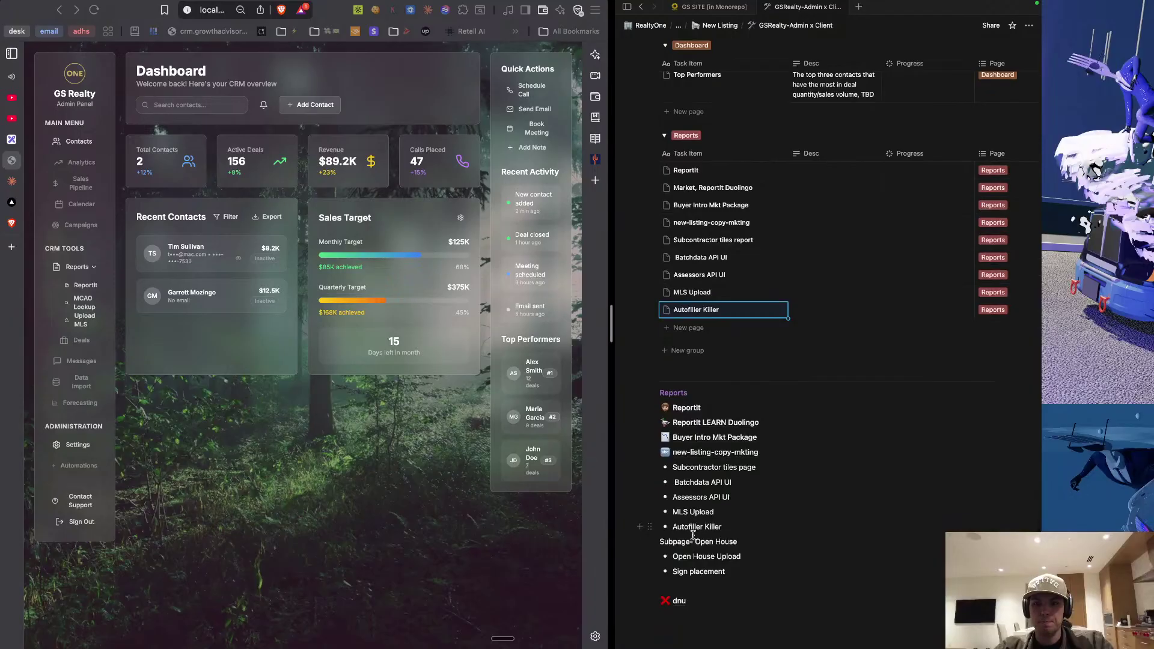
pyautogui.tripleClick(696, 545)
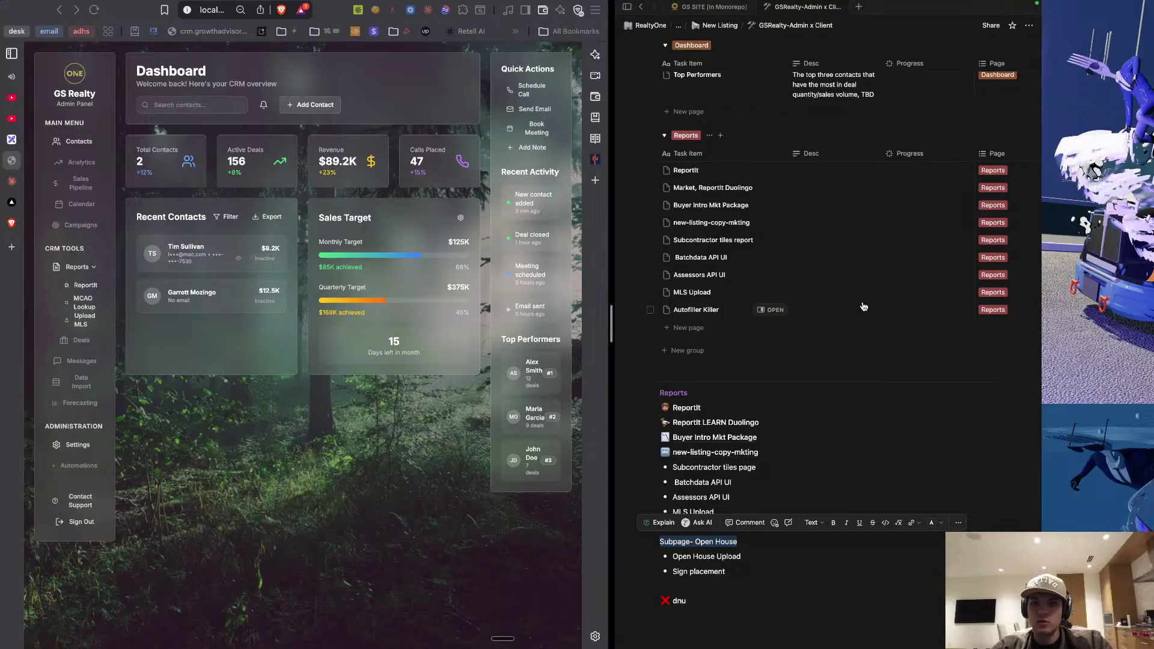
# Create a new 'Subpage- Open House' tag from the last Reports row's Tags cell.
pyautogui.hscroll(5, 864, 307)
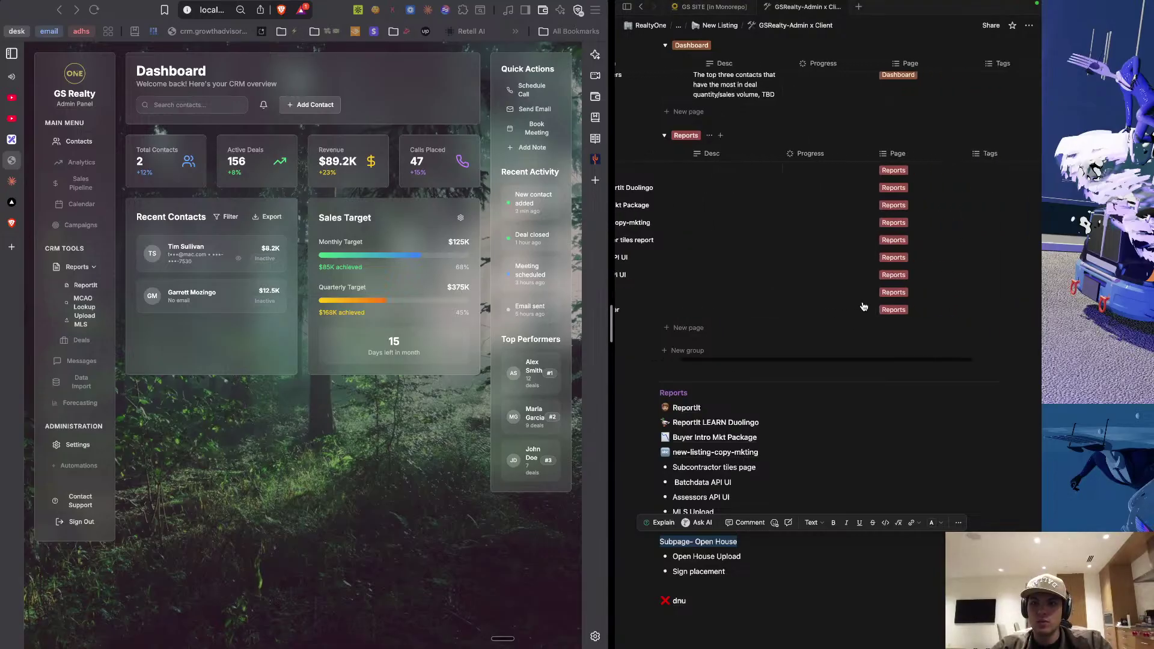
pyautogui.click(964, 315)
pyautogui.press('cmd+v')
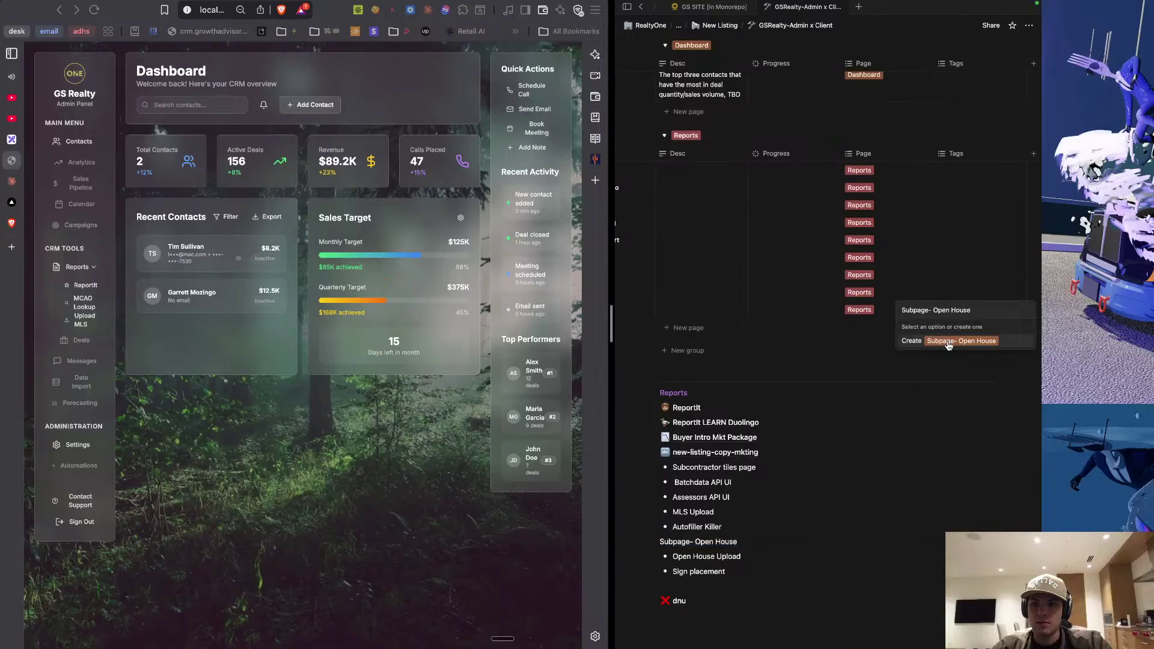
pyautogui.click(948, 343)
pyautogui.click(831, 310)
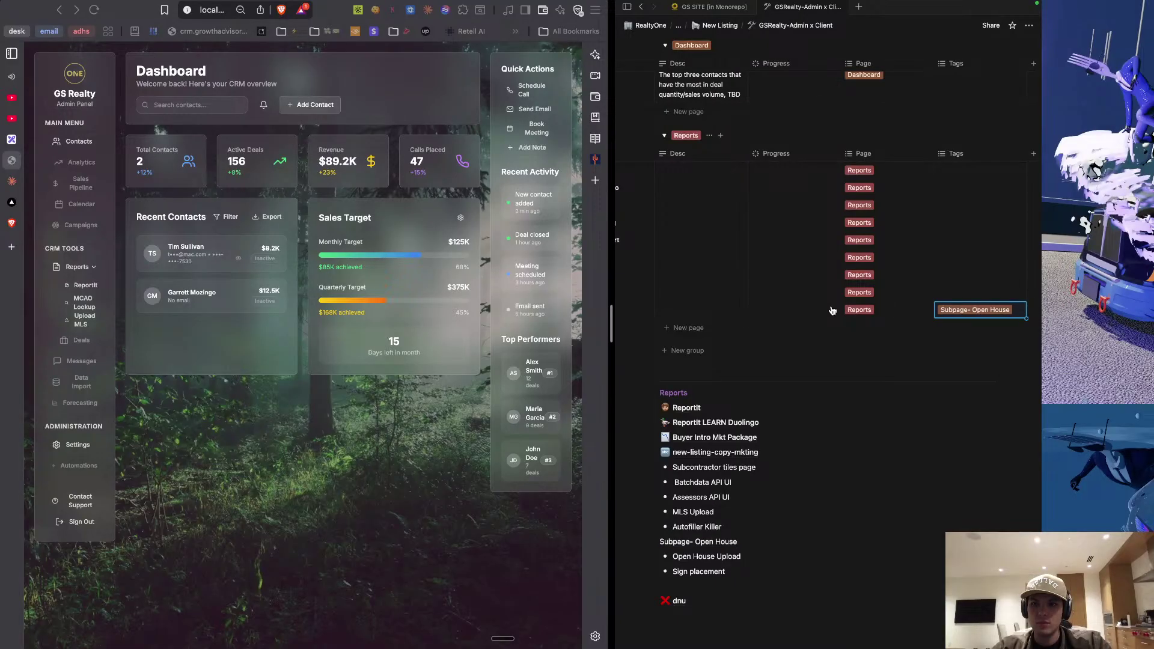
# Add 'Open House Upload' and 'Sign placement' rows to the Reports group from the copied bullets.
pyautogui.hscroll(-5, 830, 310)
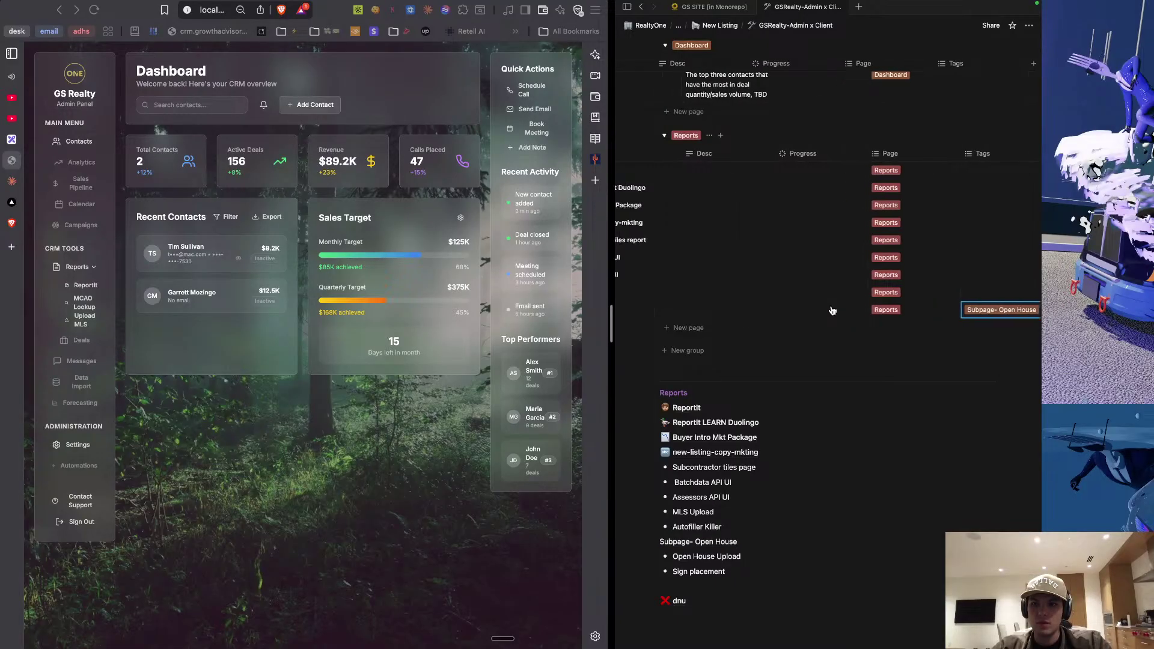
pyautogui.tripleClick(704, 558)
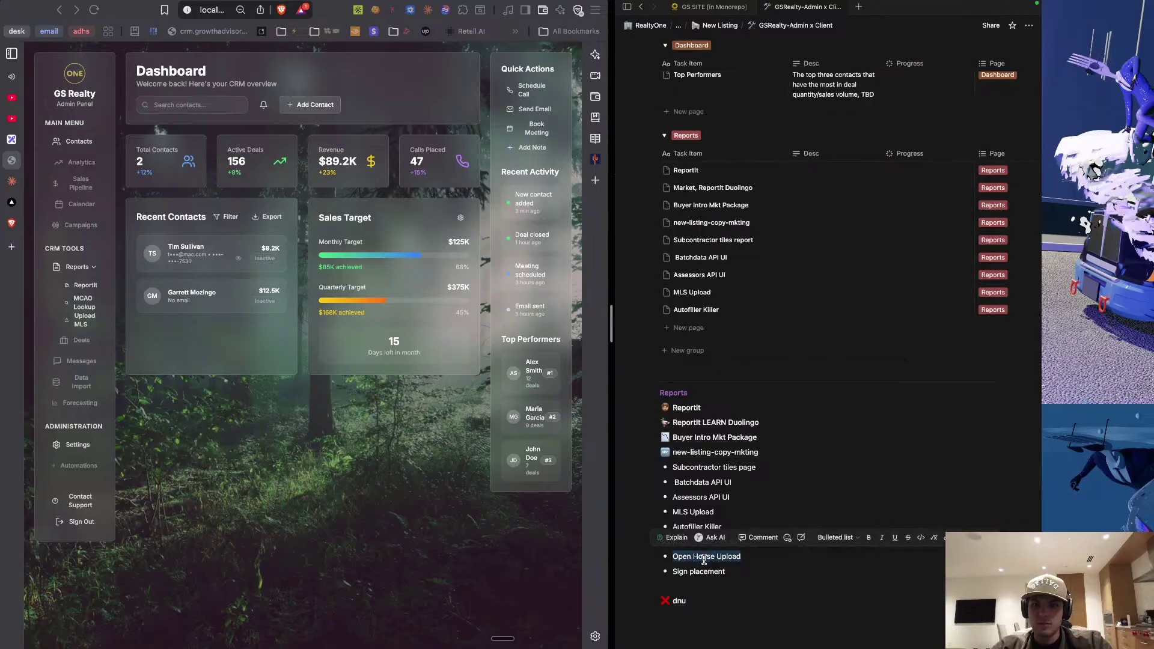
pyautogui.click(704, 559)
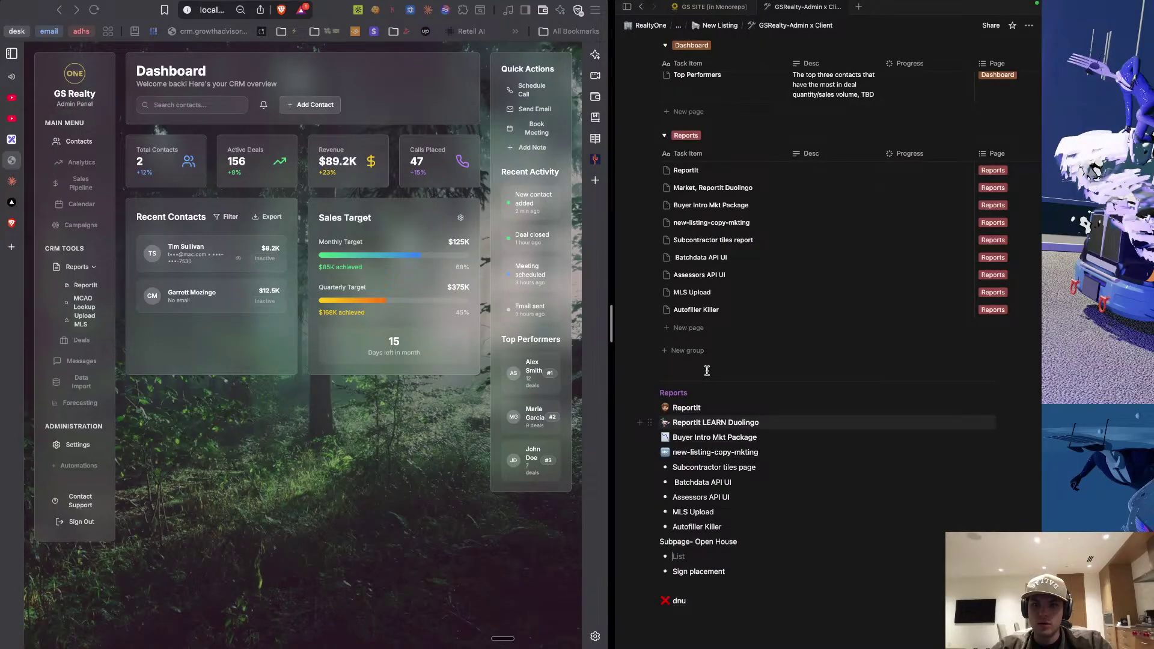
pyautogui.click(686, 326)
pyautogui.press('super+v')
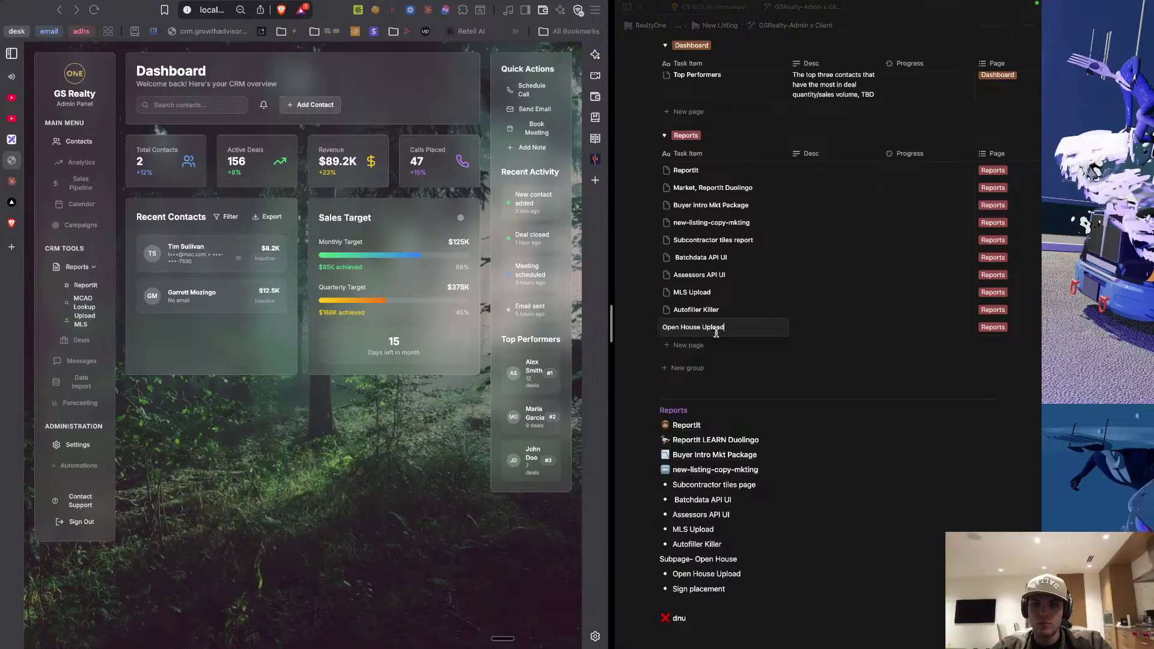
pyautogui.press('Return')
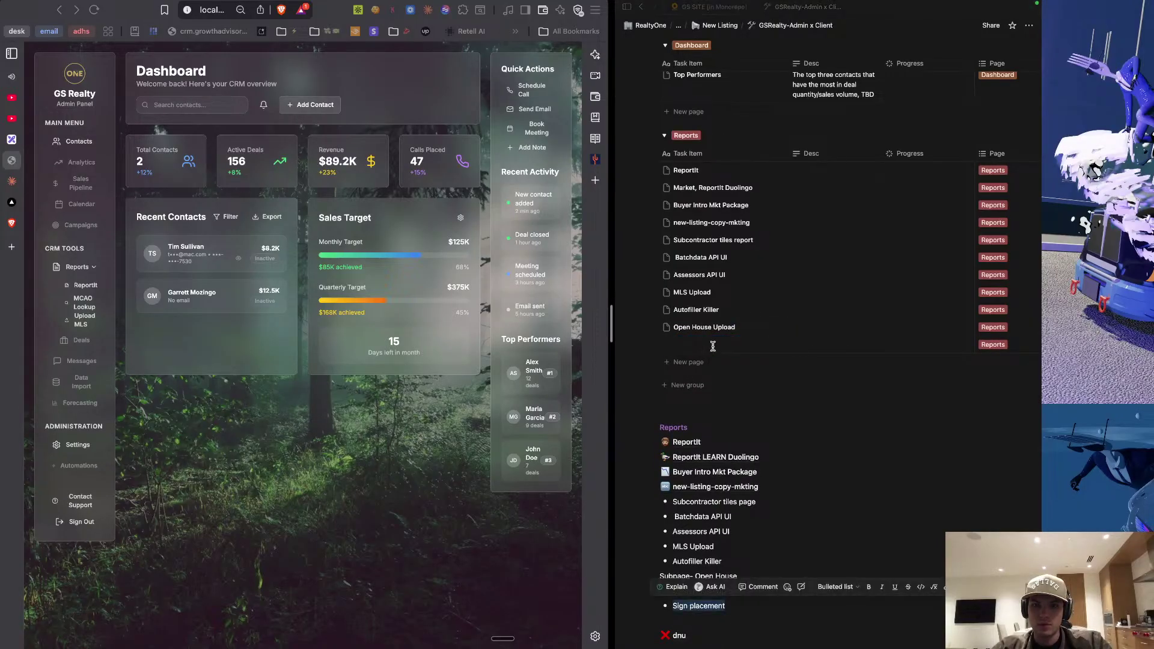
pyautogui.press('super+v')
pyautogui.press('Escape')
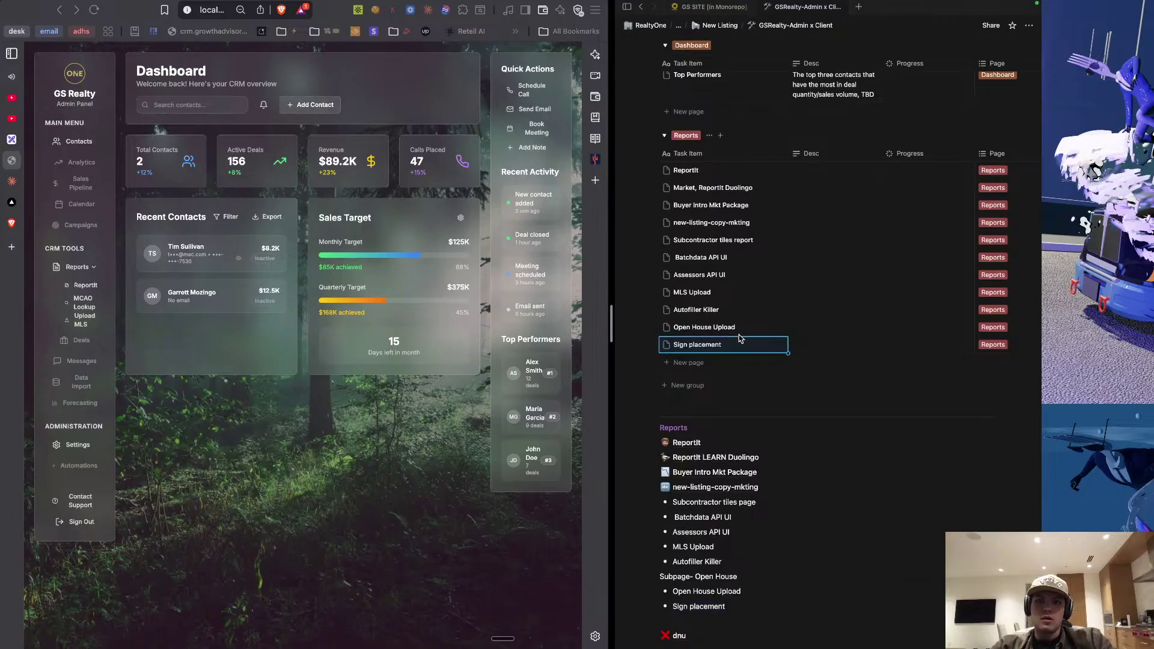
# Tag the Open House Upload row with 'Subpage- Open House'.
pyautogui.hscroll(5, 740, 337)
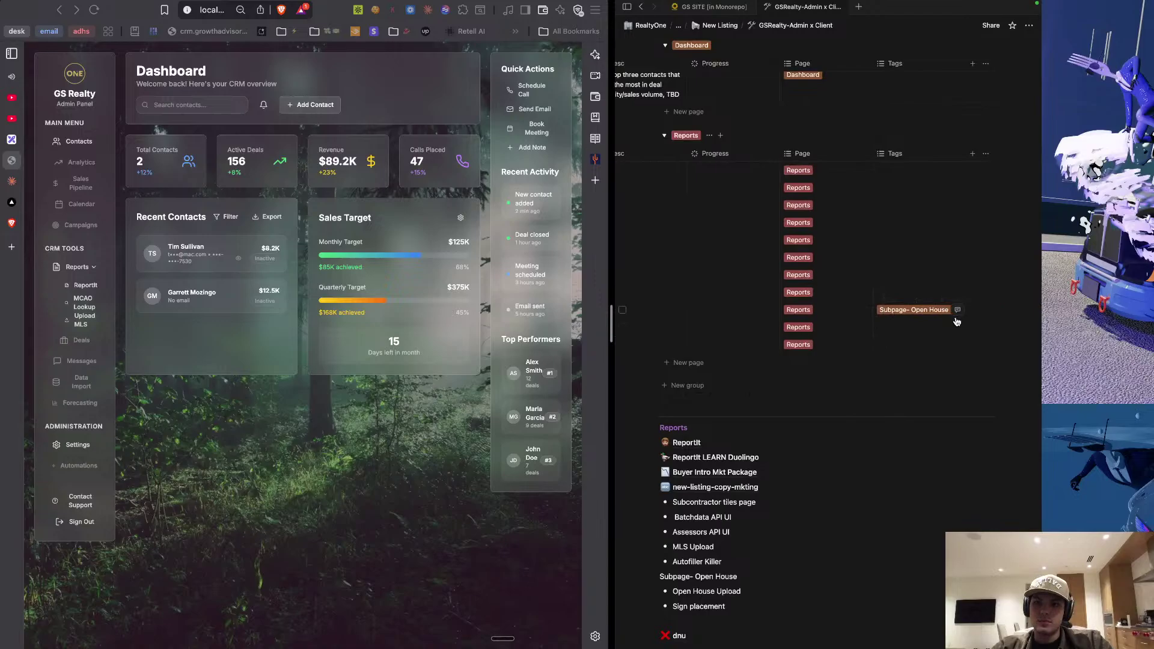
pyautogui.click(967, 319)
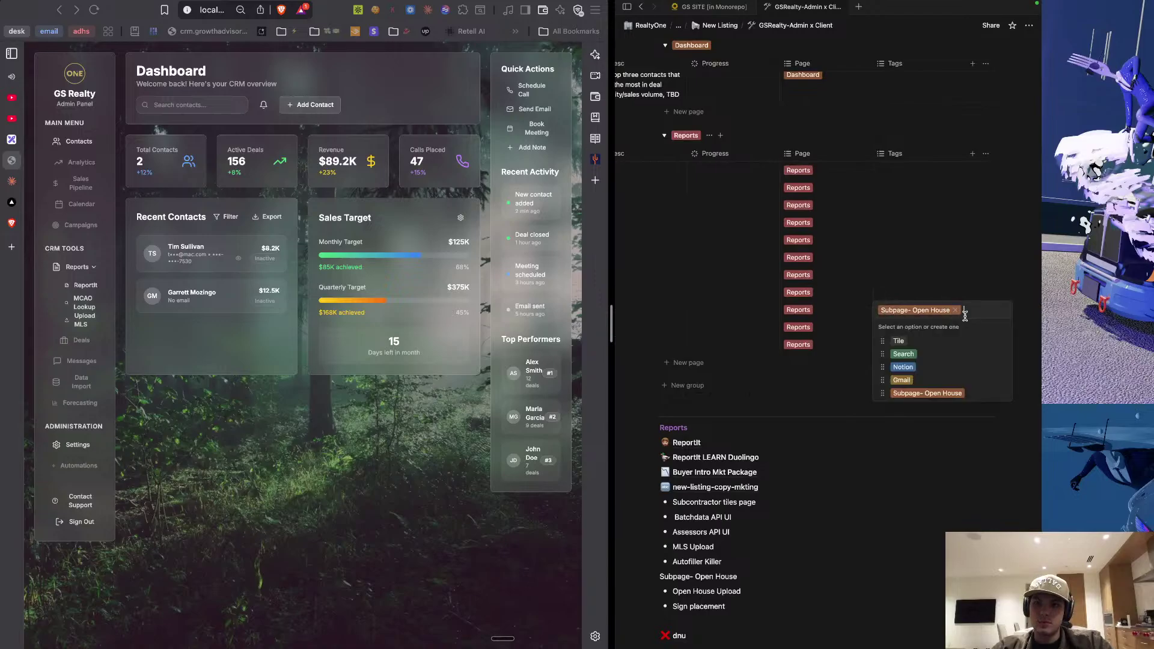
pyautogui.click(949, 287)
pyautogui.click(926, 334)
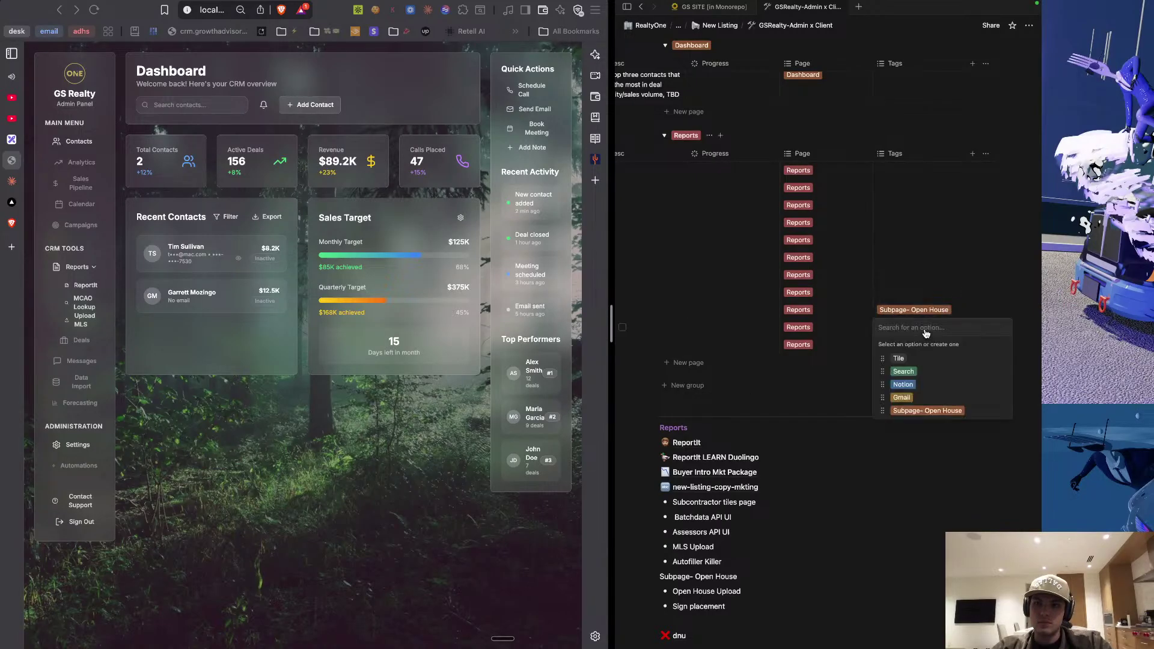
pyautogui.click(907, 412)
pyautogui.press('Escape')
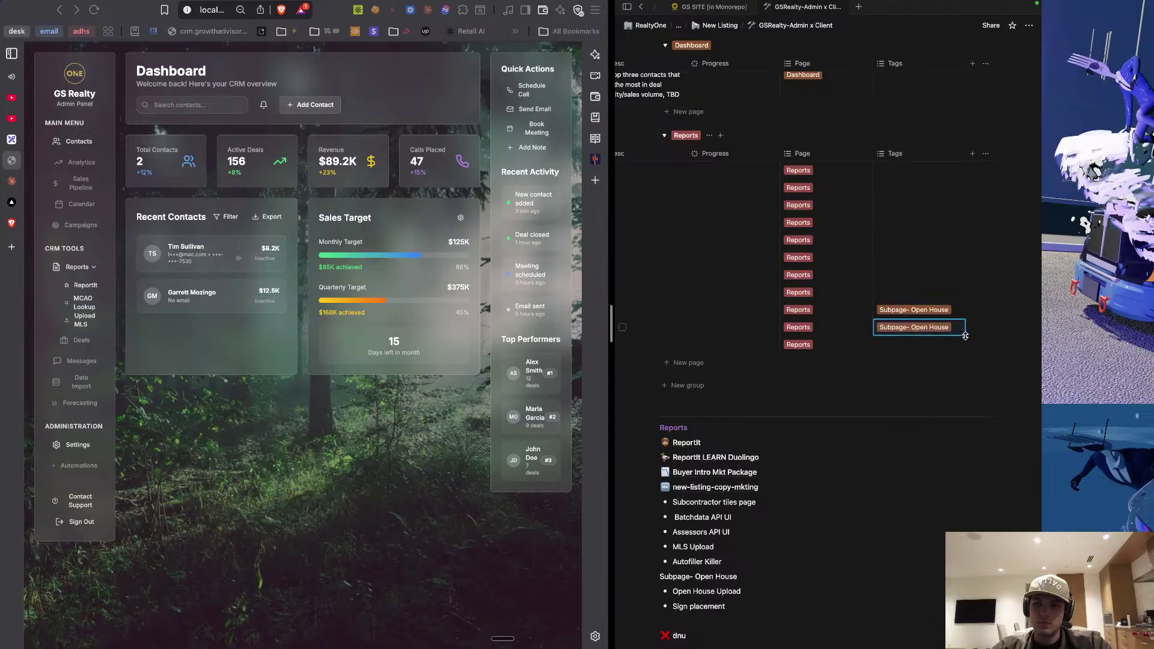
# Remove the 'Subpage- Open House' tag from the Autofiller Killer row.
pyautogui.click(924, 311)
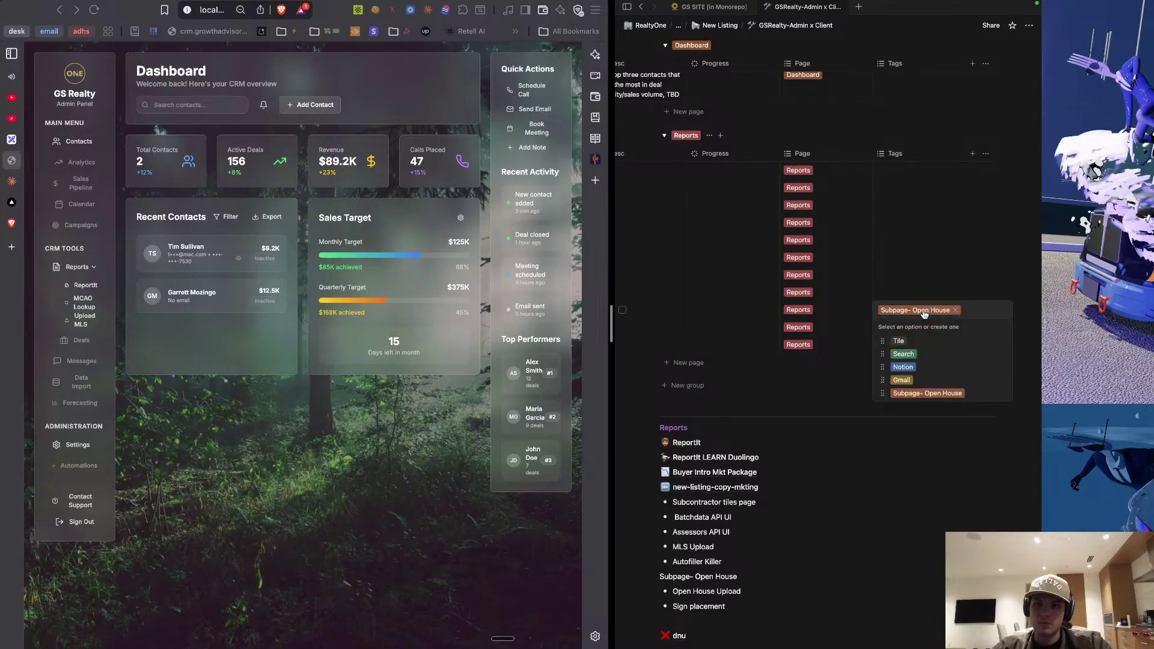
pyautogui.press('BackSpace')
pyautogui.press('Escape')
# Visit the dnu subpage and return to the GSRealty-Admin x Client page.
pyautogui.hscroll(-5, 842, 301)
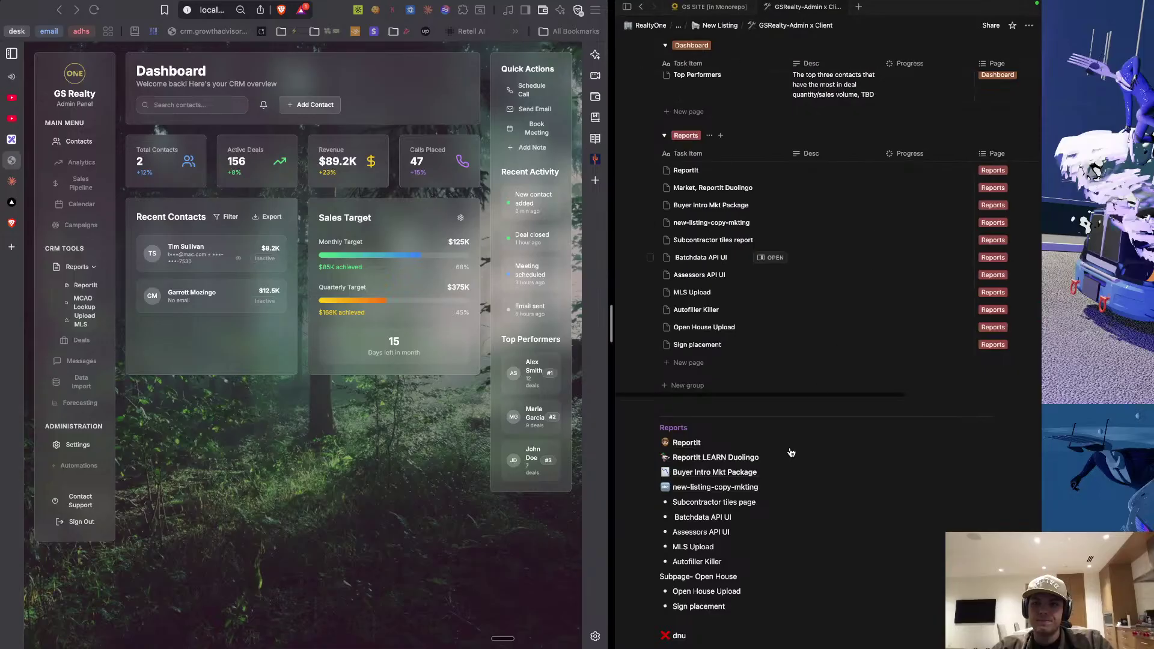
pyautogui.scroll(-3, 791, 451)
pyautogui.click(731, 537)
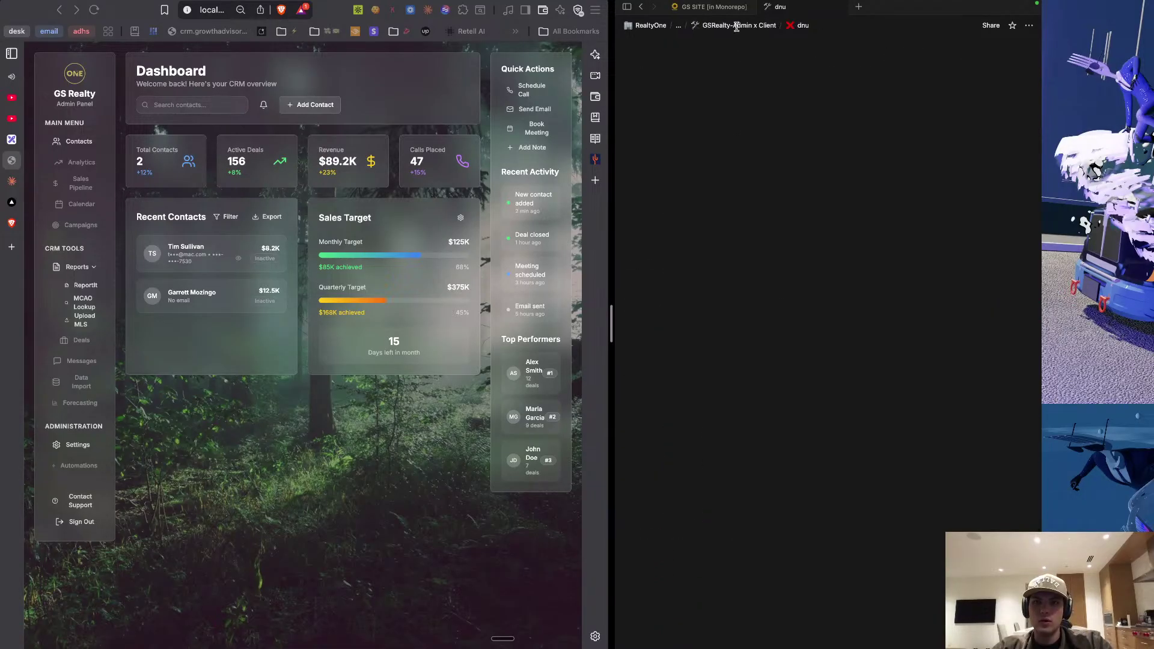
pyautogui.click(736, 26)
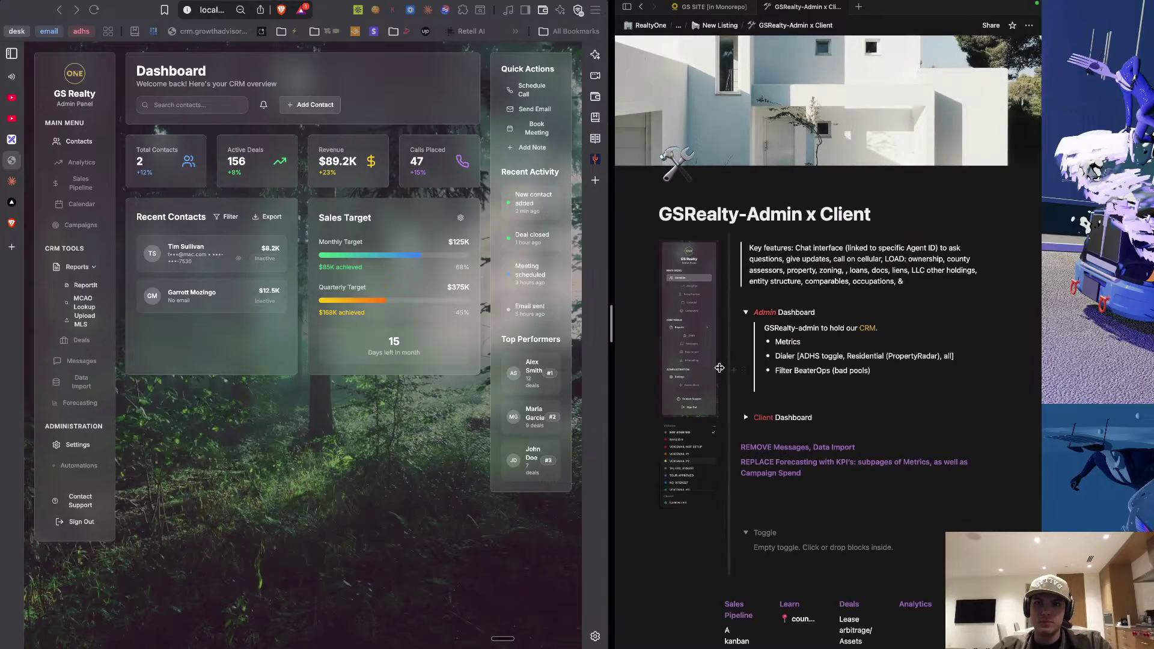
pyautogui.scroll(-5, 783, 475)
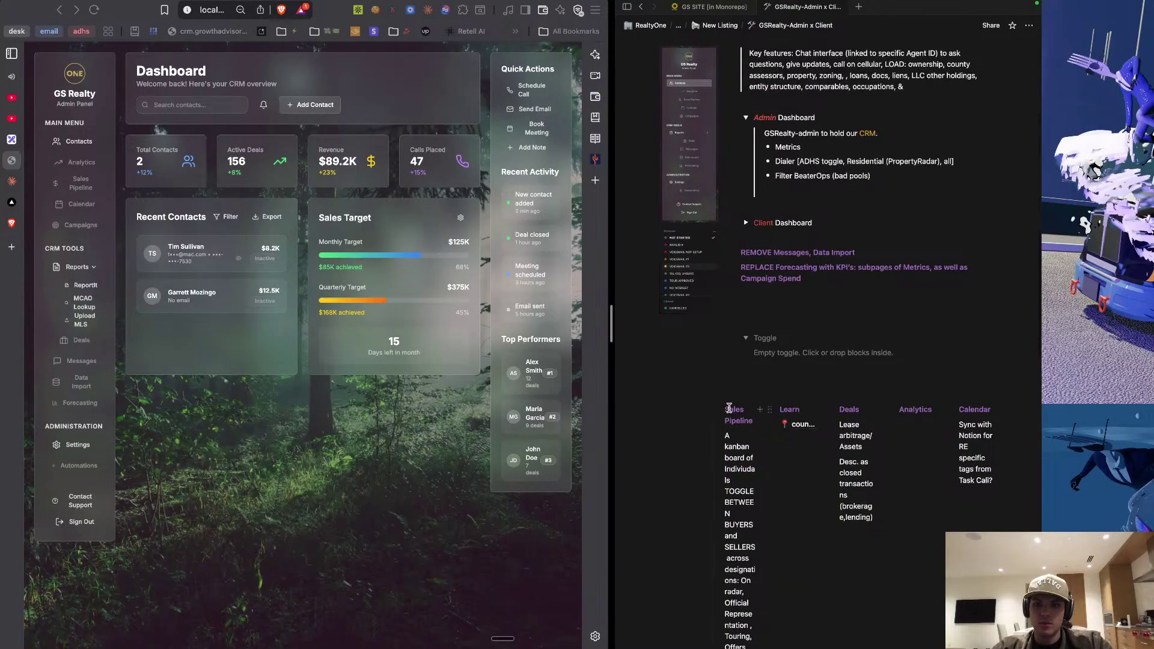
pyautogui.scroll(-2, 716, 404)
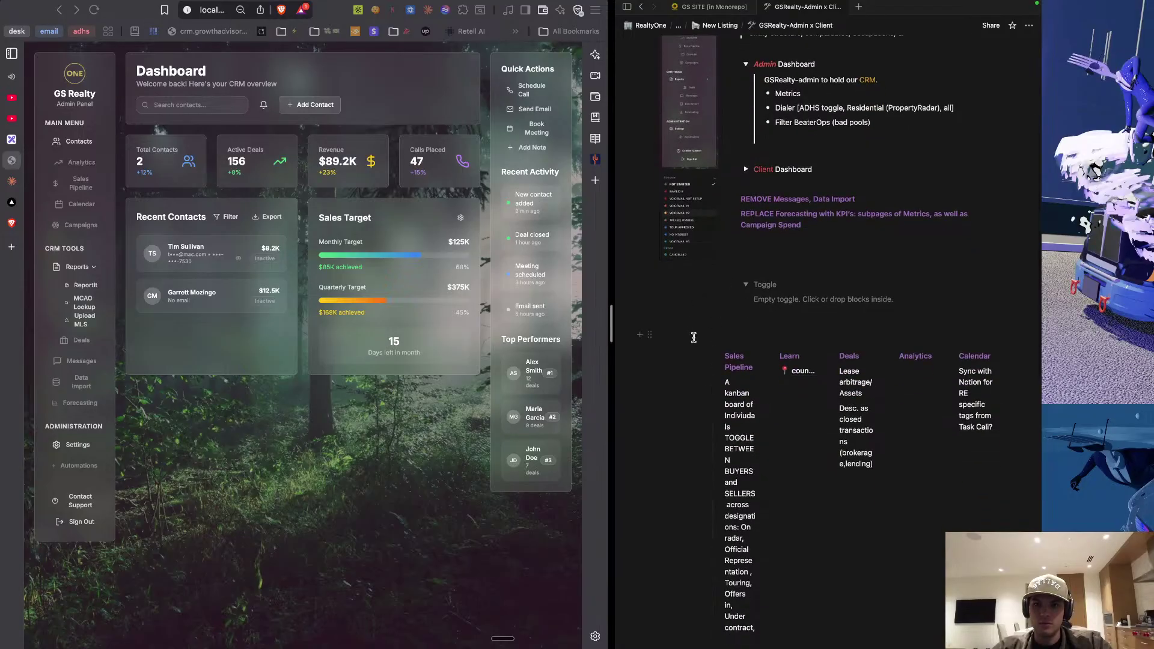
pyautogui.moveTo(694, 338); pyautogui.dragTo(754, 521)
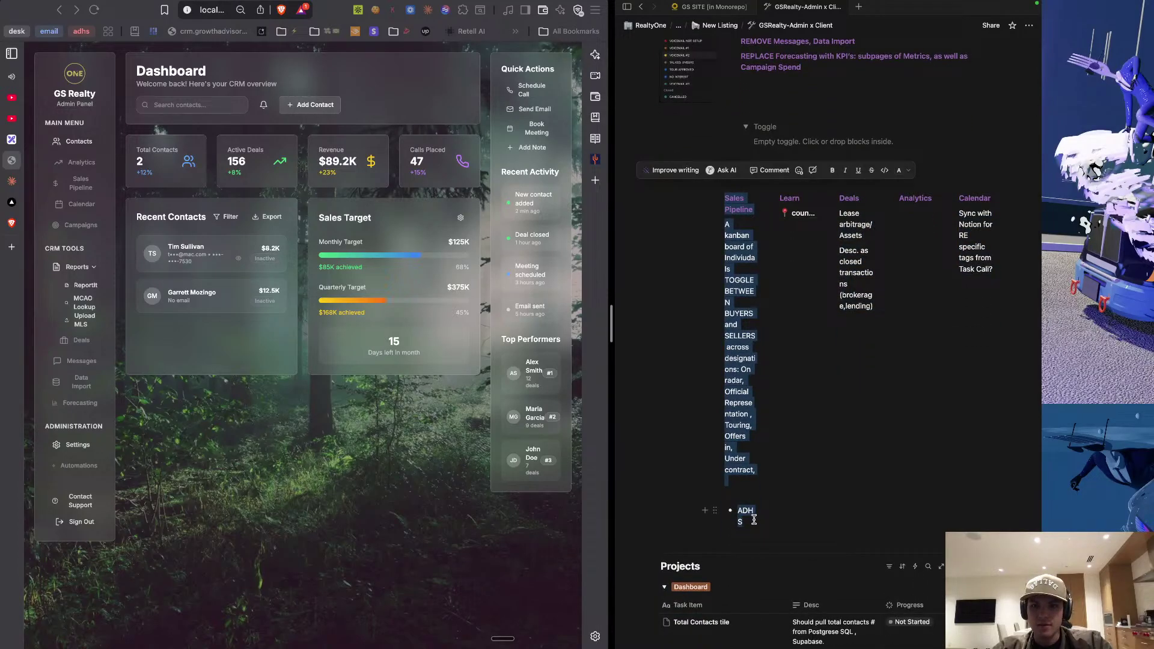
pyautogui.press('BackSpace')
pyautogui.scroll(-3, 769, 471)
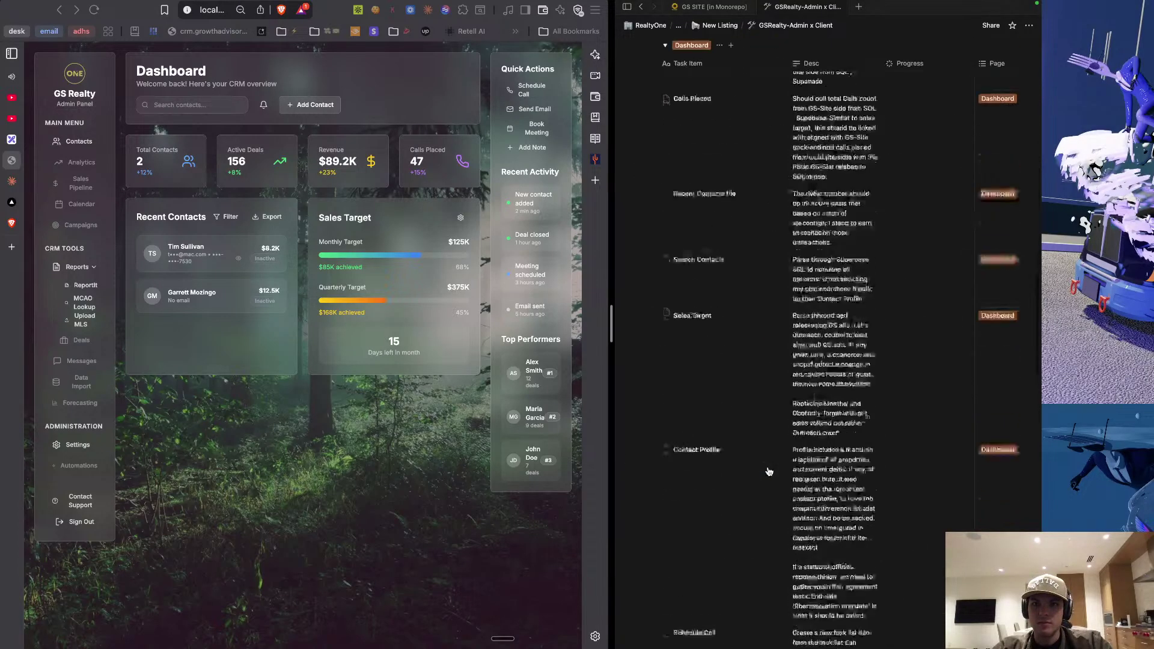
pyautogui.scroll(8, 769, 471)
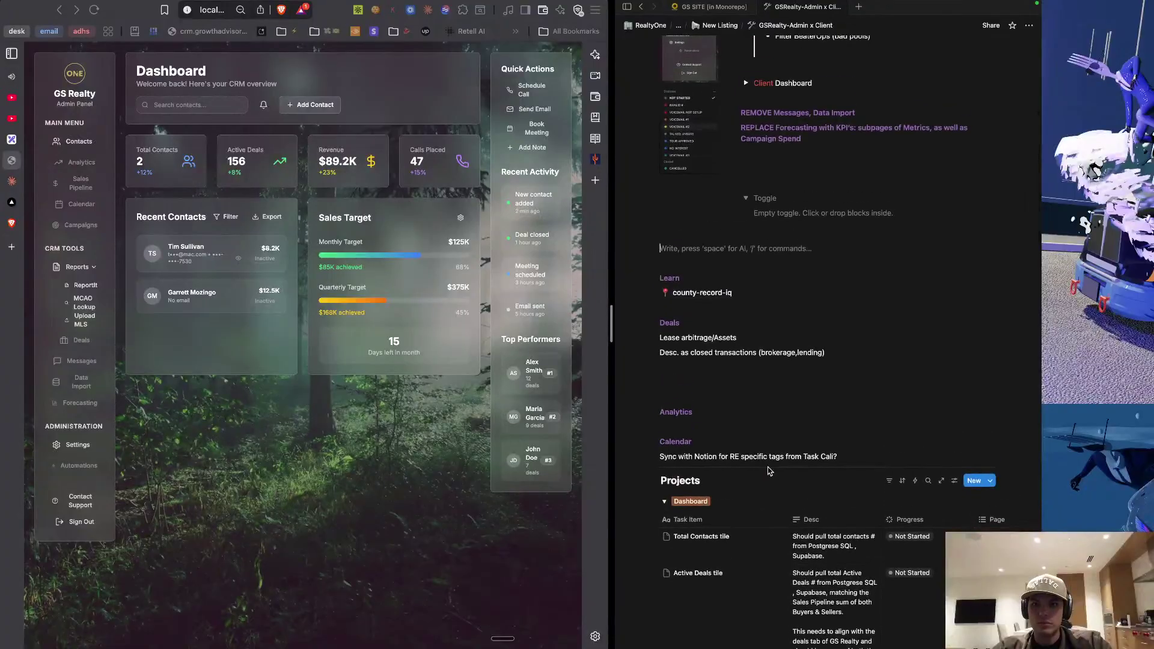
pyautogui.press('super+z')
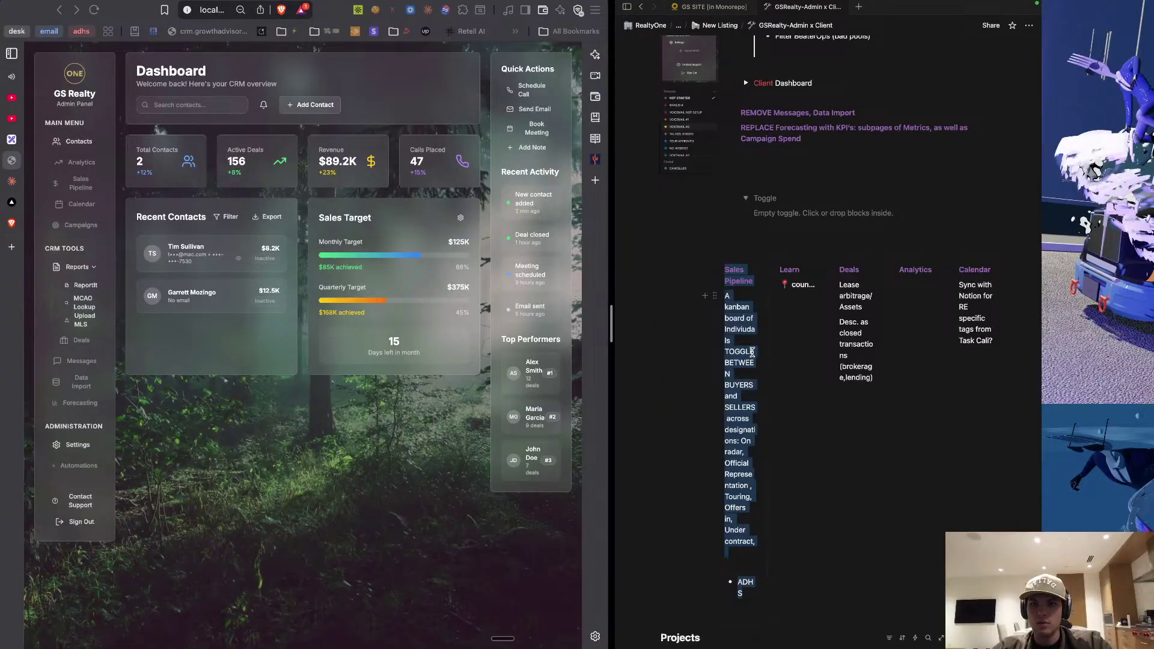
pyautogui.scroll(1, 732, 329)
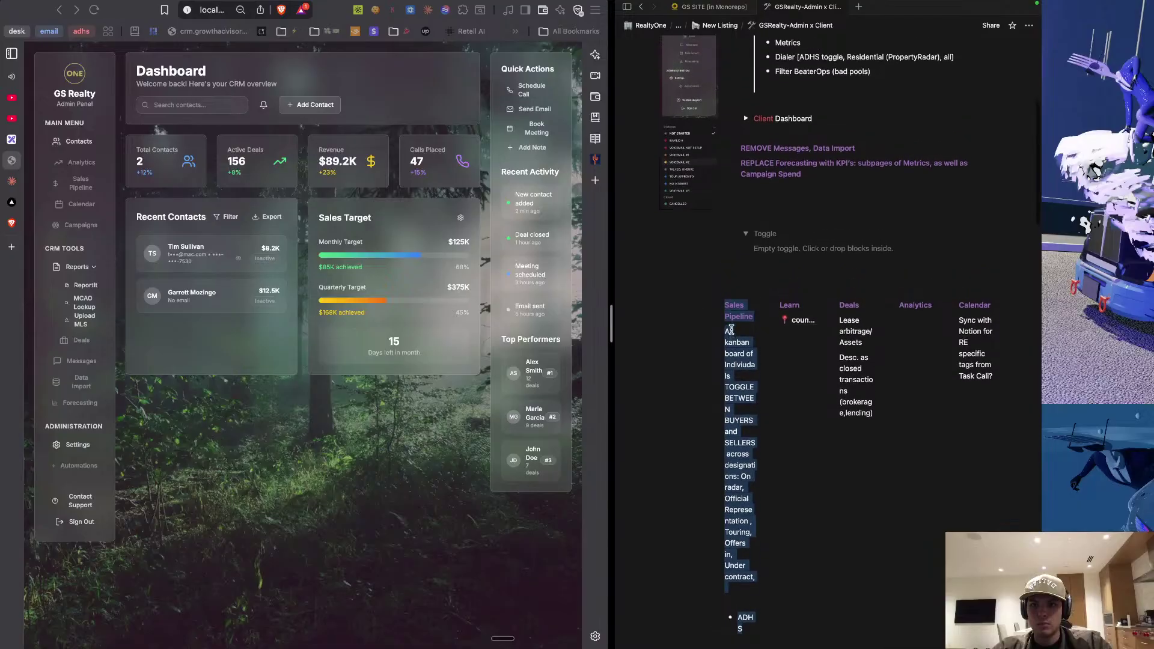
pyautogui.scroll(-10, 826, 406)
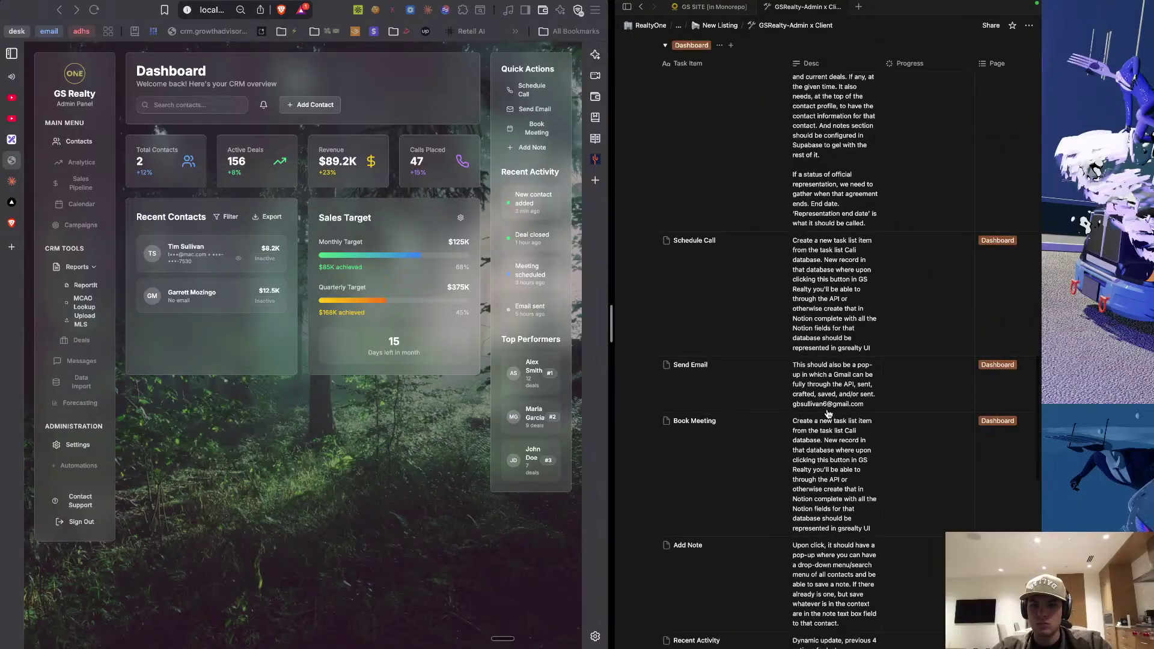
pyautogui.scroll(10, 829, 414)
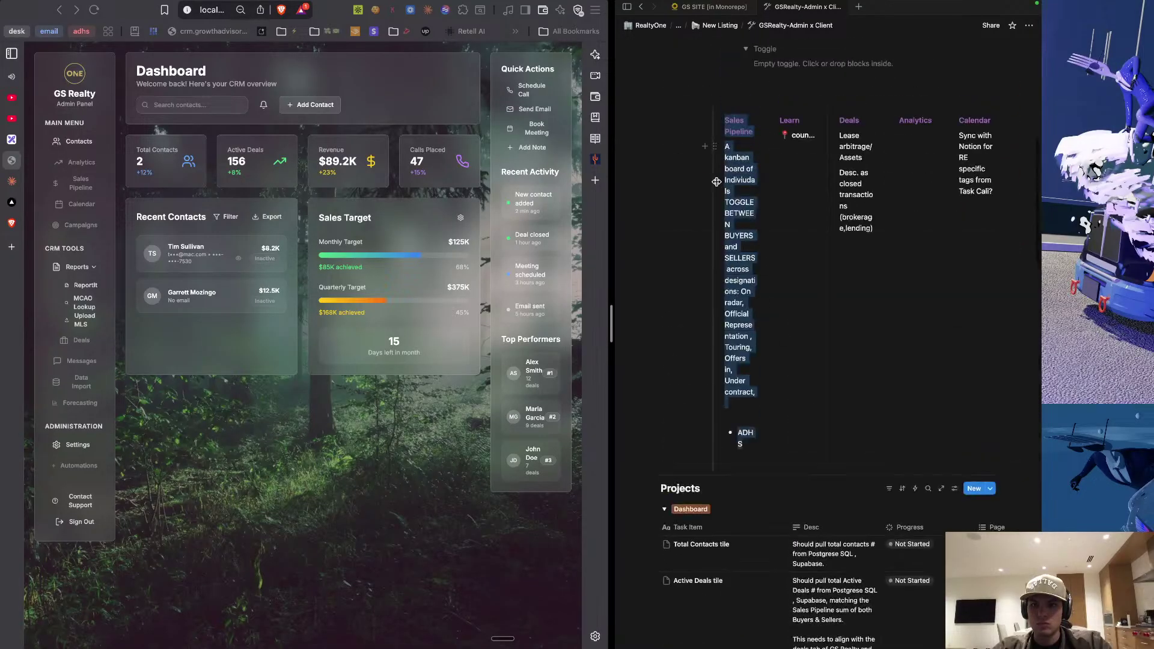
pyautogui.click(726, 147)
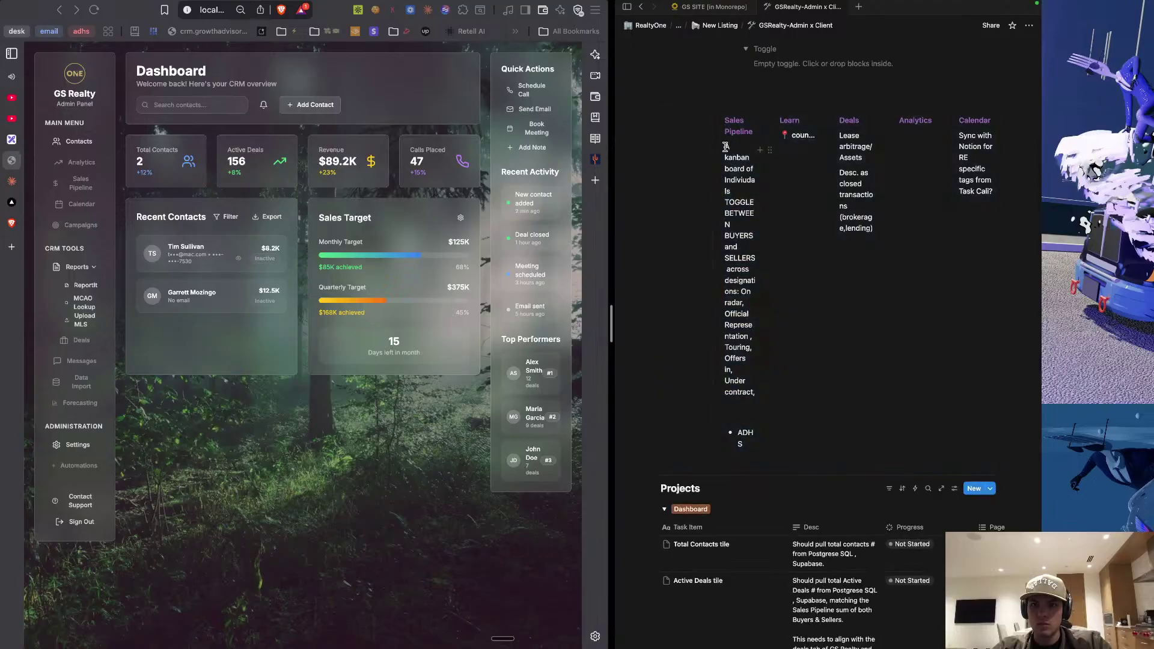
pyautogui.moveTo(726, 146); pyautogui.dragTo(755, 440)
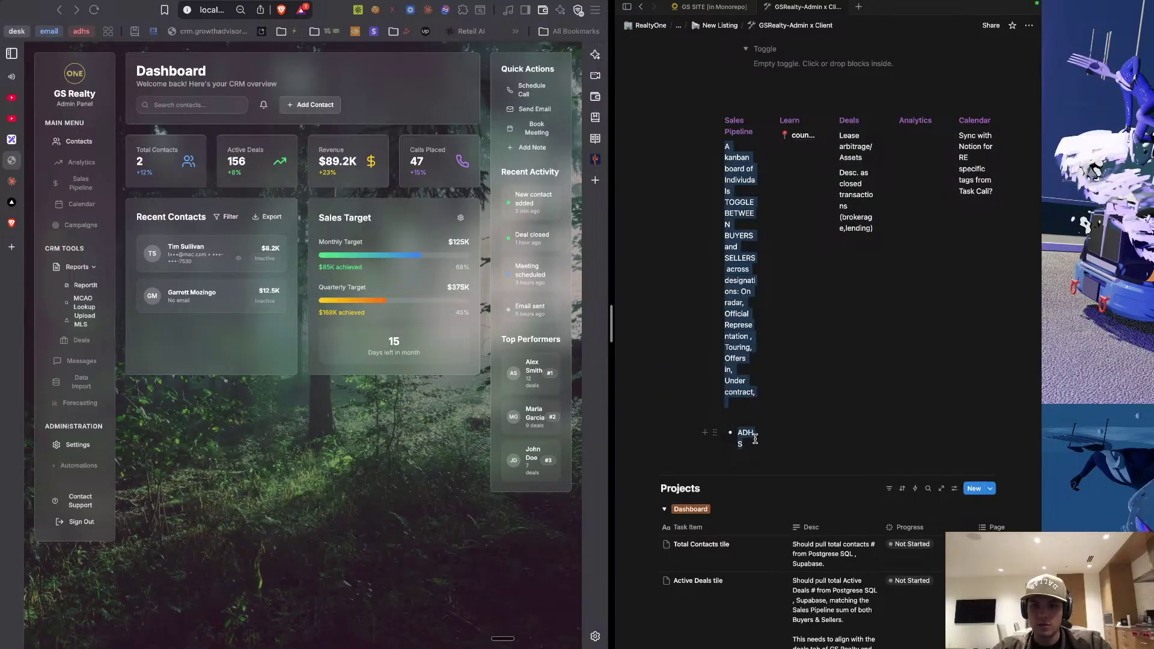
pyautogui.scroll(-20, 756, 444)
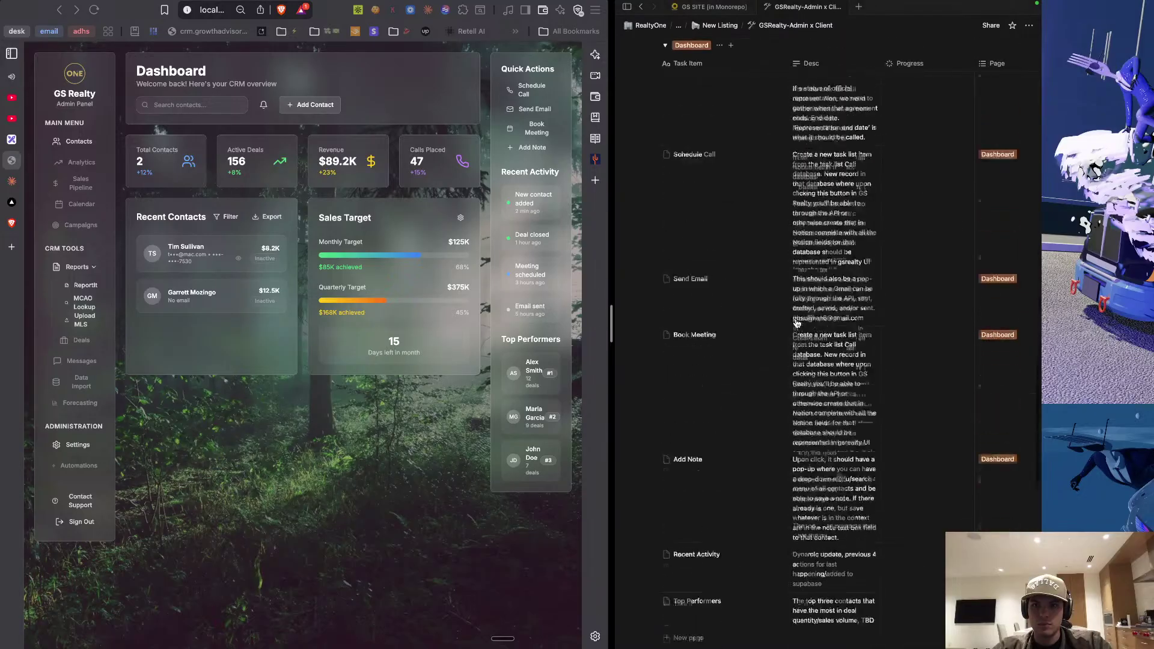
pyautogui.scroll(4, 796, 318)
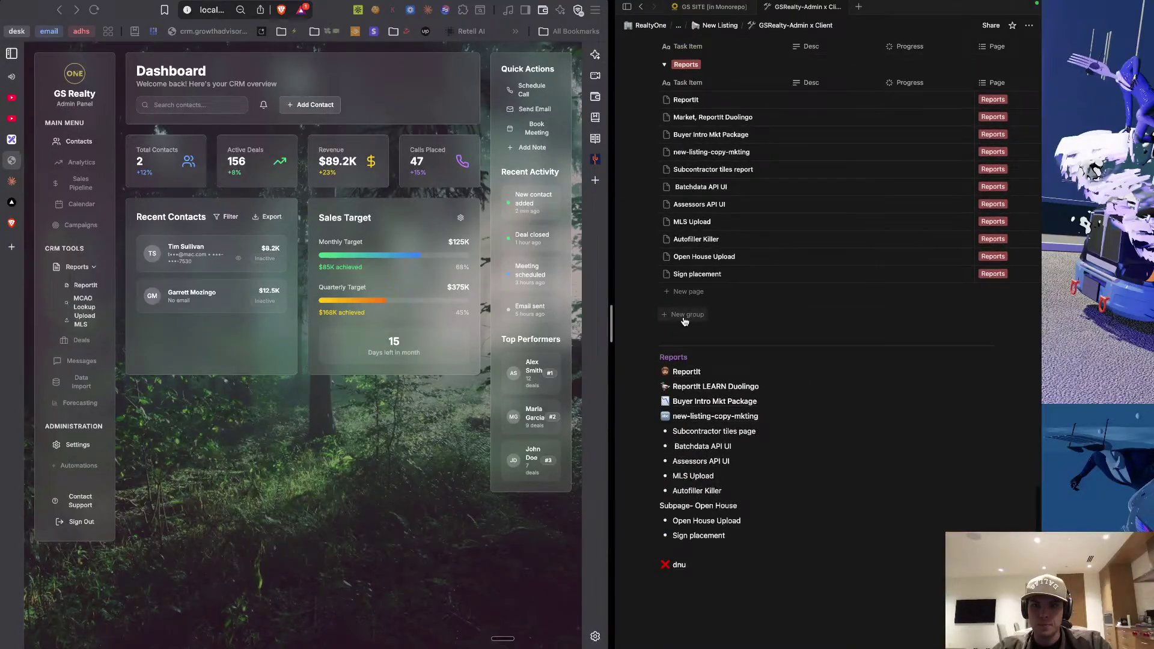
# Add a new Reports row and give it the Sales Pipeline tag as well.
pyautogui.click(685, 316)
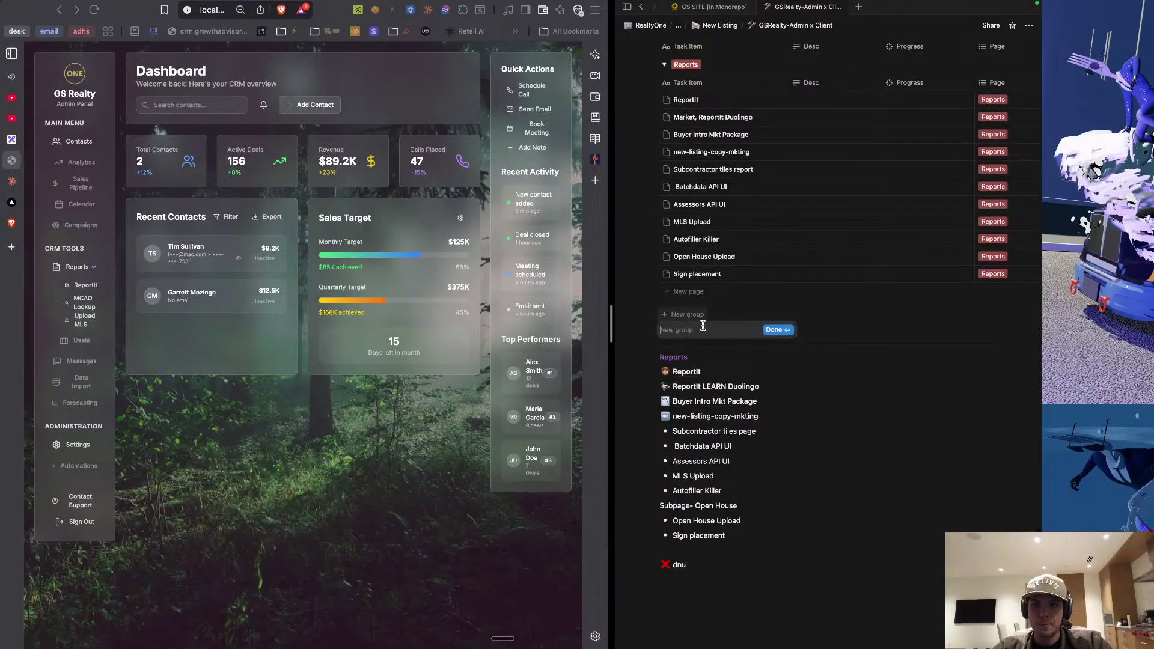
pyautogui.click(691, 294)
pyautogui.click(688, 292)
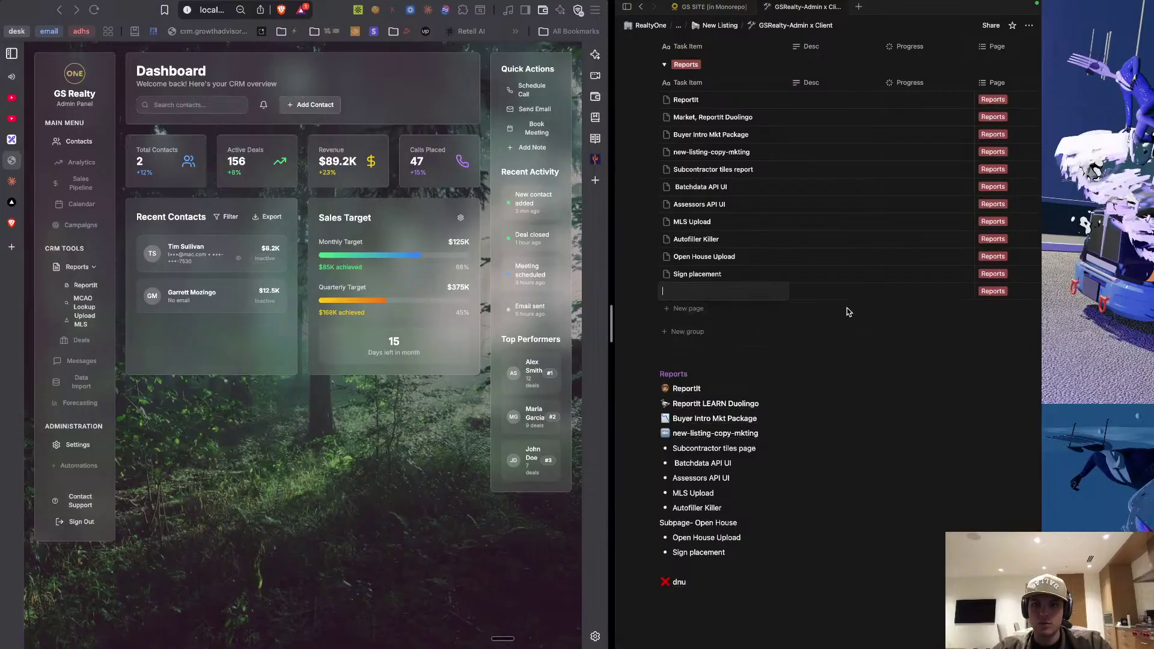
pyautogui.hscroll(2, 931, 298)
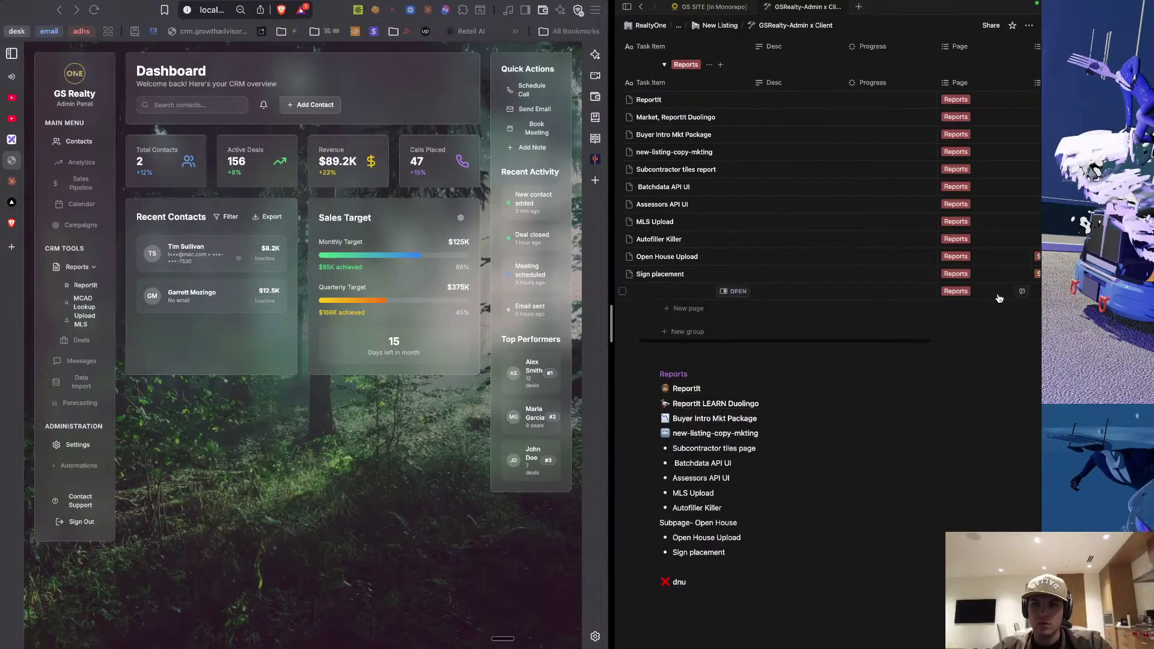
pyautogui.click(963, 293)
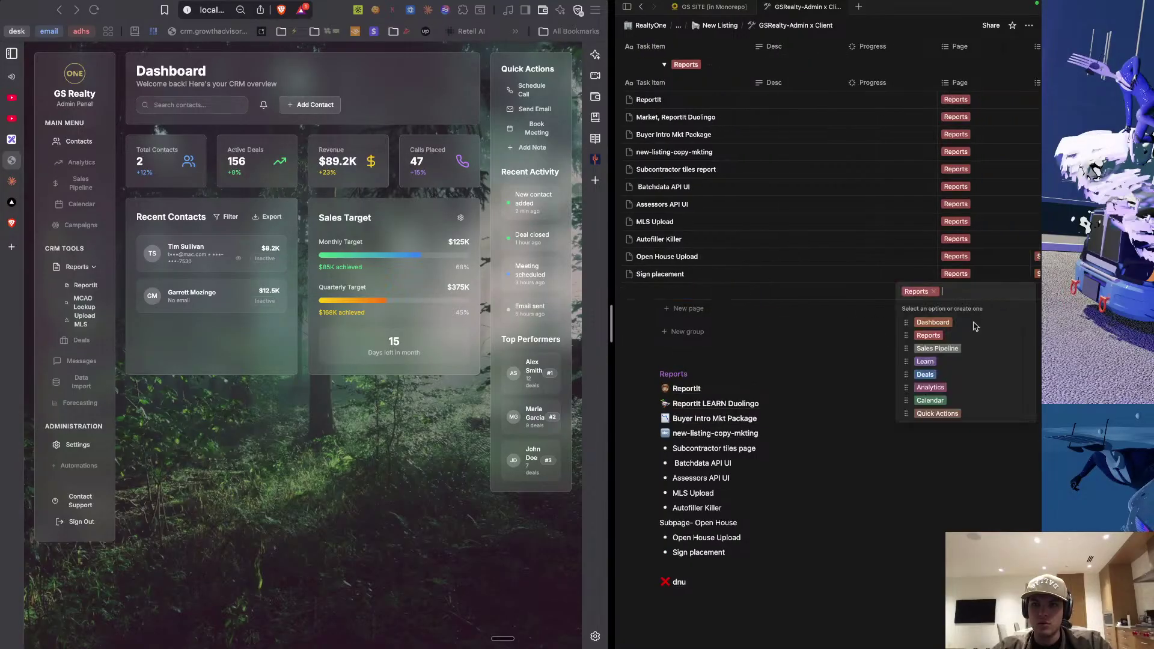
pyautogui.click(942, 349)
pyautogui.press('Escape')
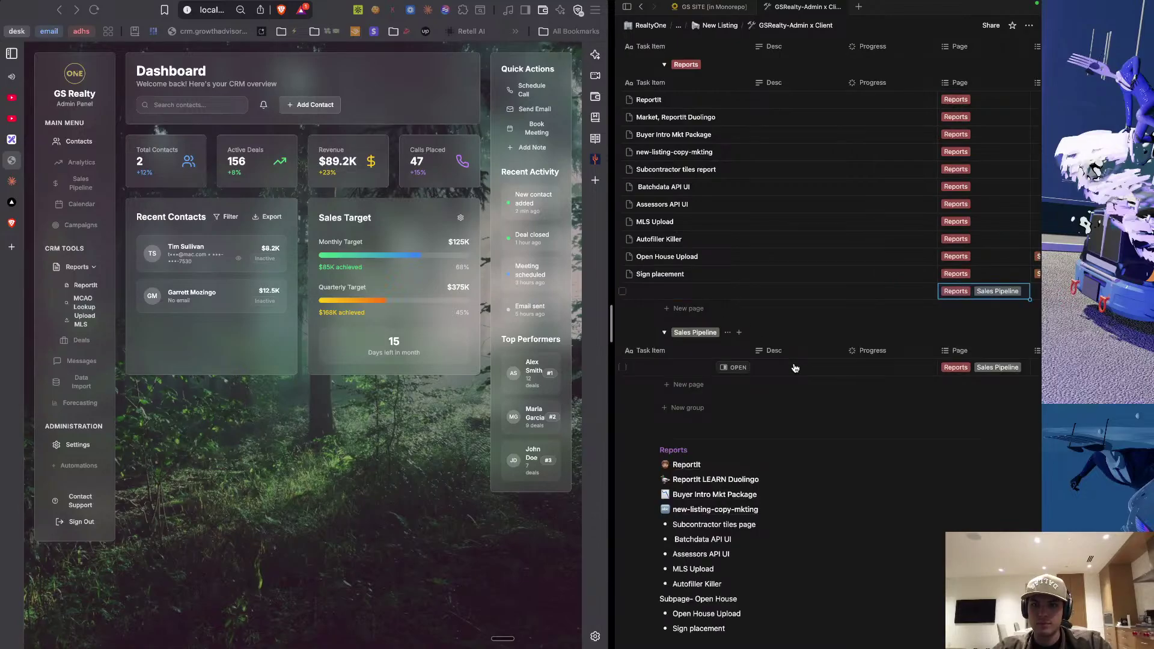
# Paste the buyers/sellers kanban-board description into the new row's Desc cell.
pyautogui.click(792, 368)
pyautogui.write('A kanban board of Indiviudals TOGGLE BETWEEN BUYERS and SELLERS across designations: On radar, Official Representation , Touring, Offers in, Under contract, • ADHS')
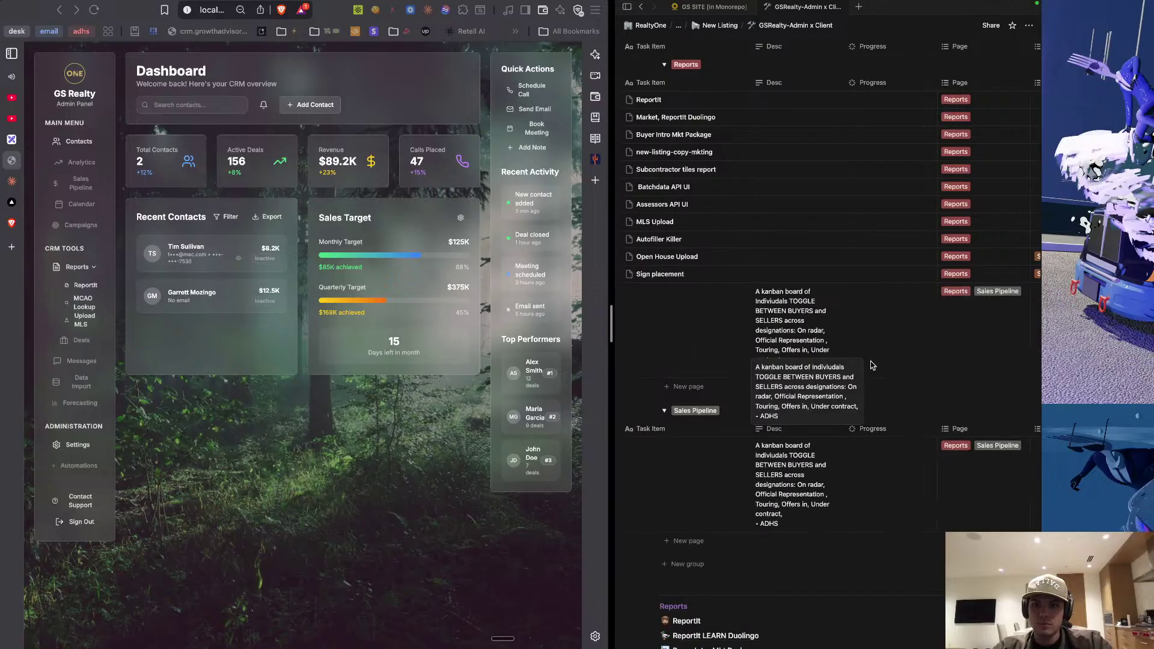
pyautogui.press('Escape')
pyautogui.hscroll(-1, 790, 377)
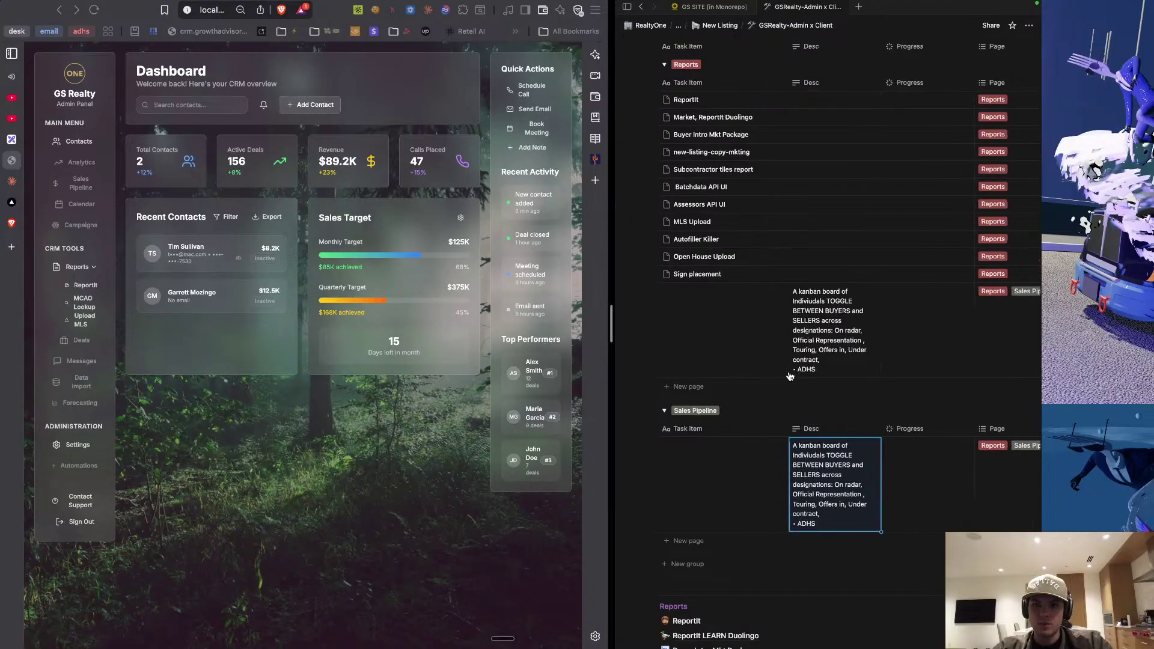
pyautogui.press('Tab')
# Title the new Reports/Sales Pipeline row 'Sales Pipeline'.
pyautogui.click(701, 481)
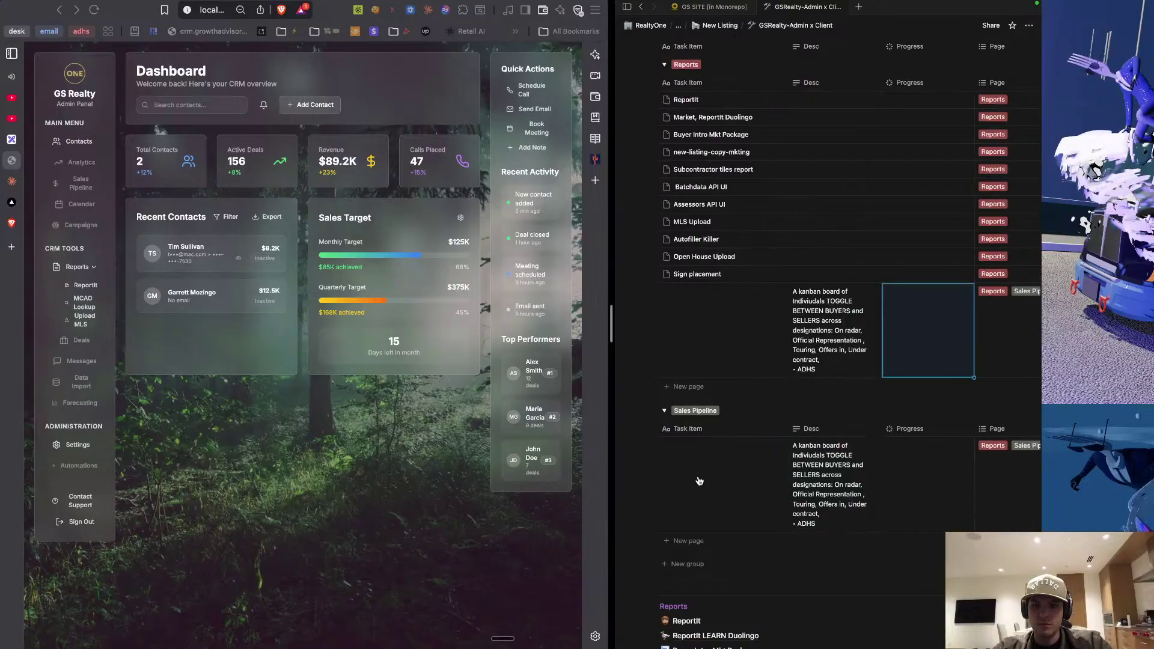
pyautogui.click(700, 470)
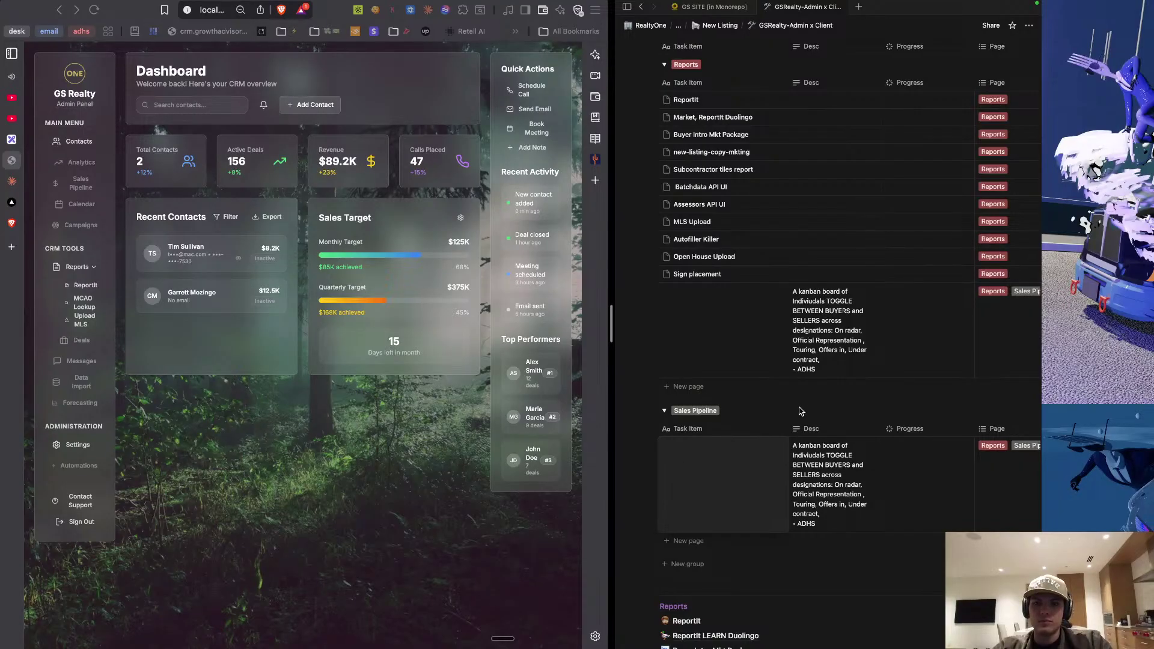
pyautogui.press('Escape')
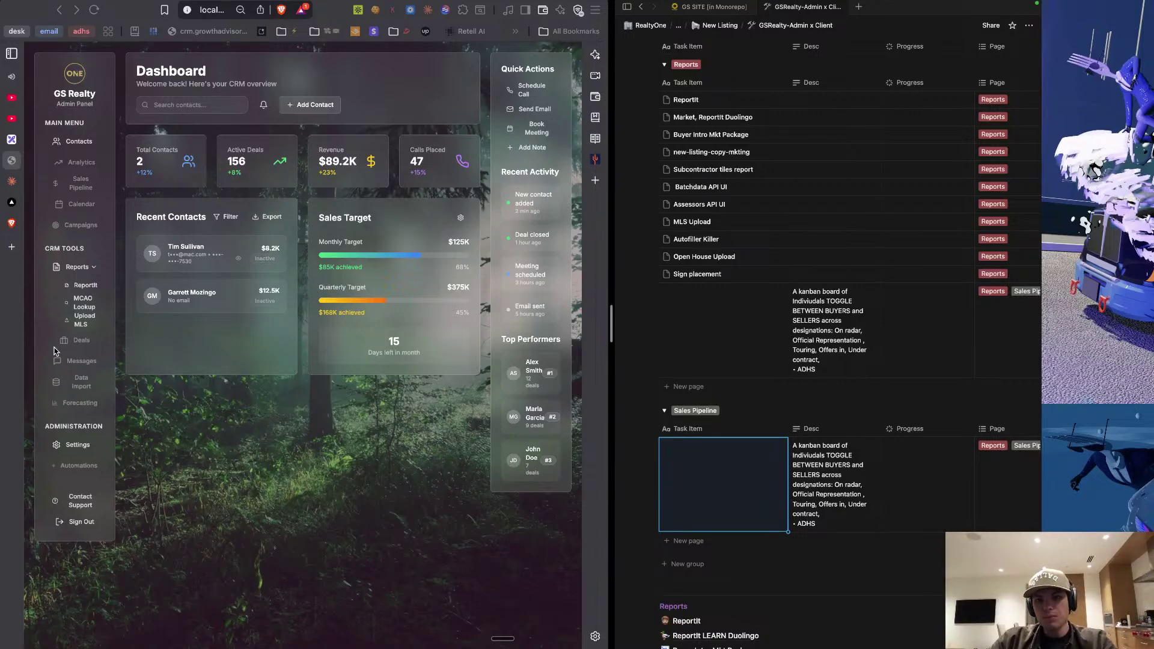
pyautogui.press('Escape')
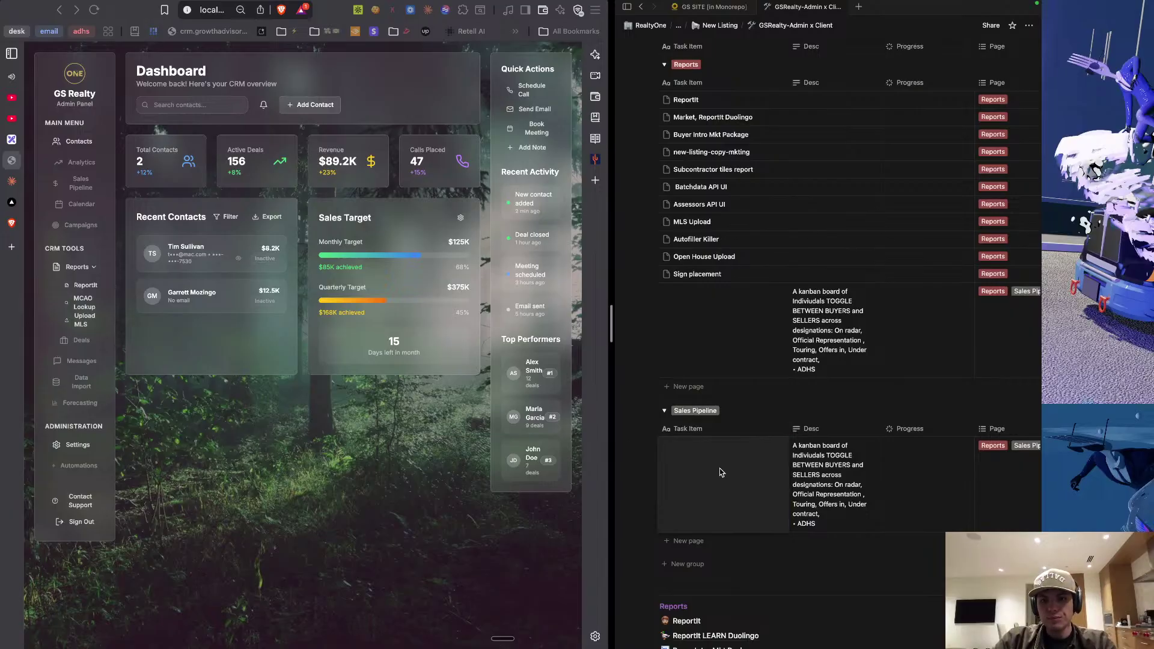
pyautogui.click(704, 462)
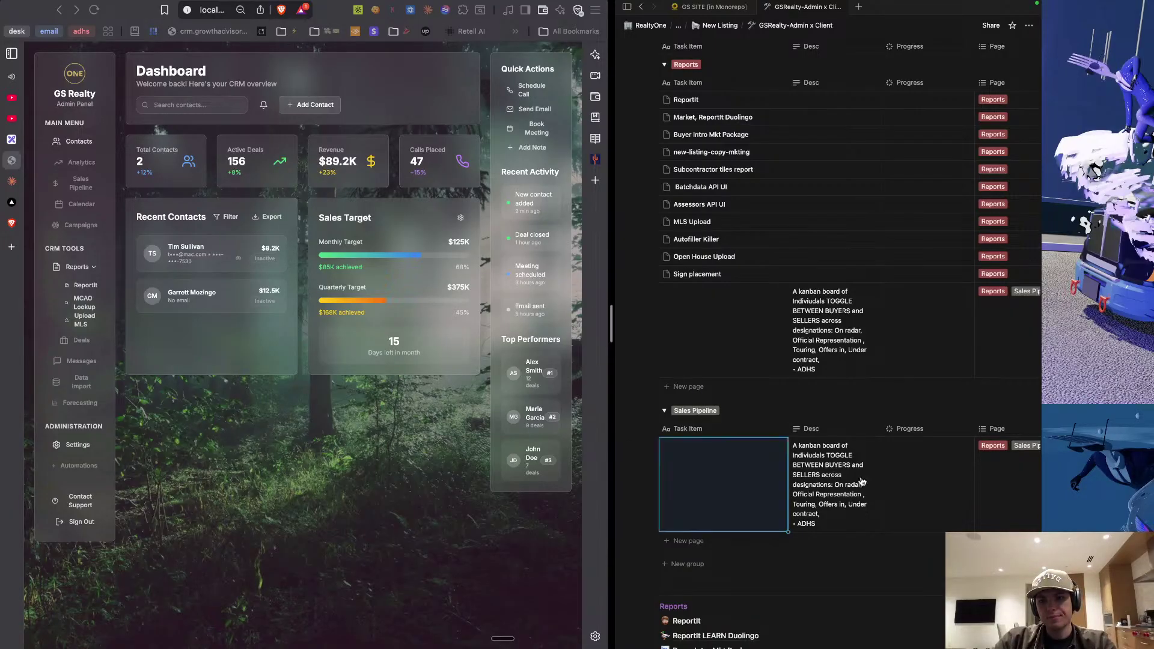
pyautogui.click(792, 490)
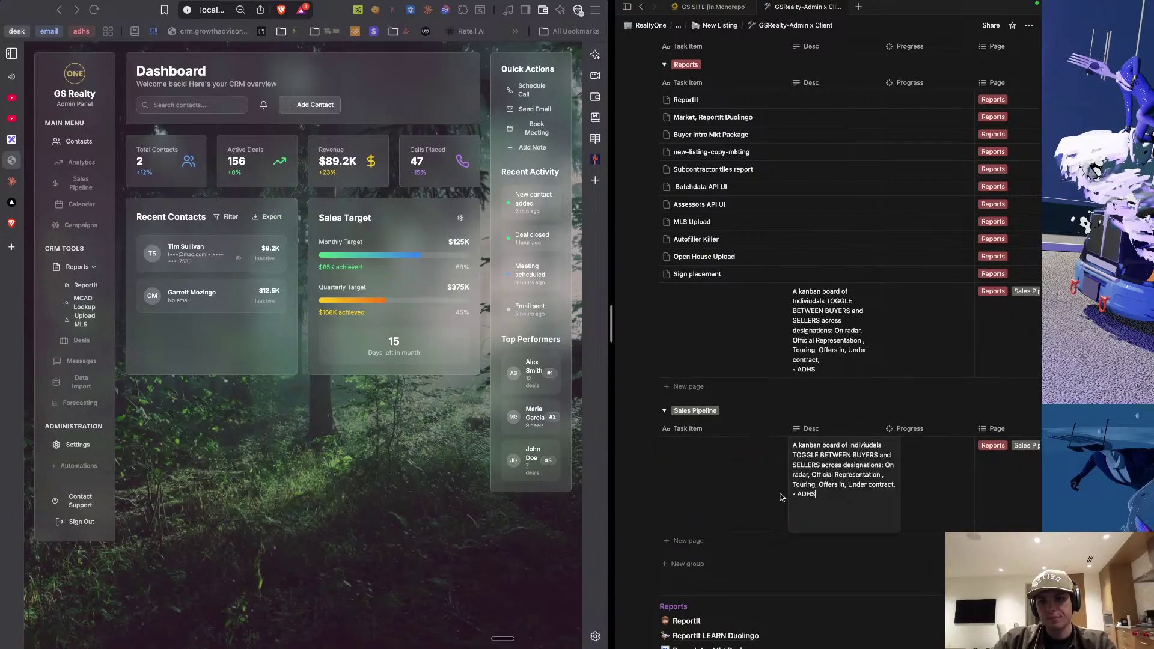
pyautogui.click(725, 484)
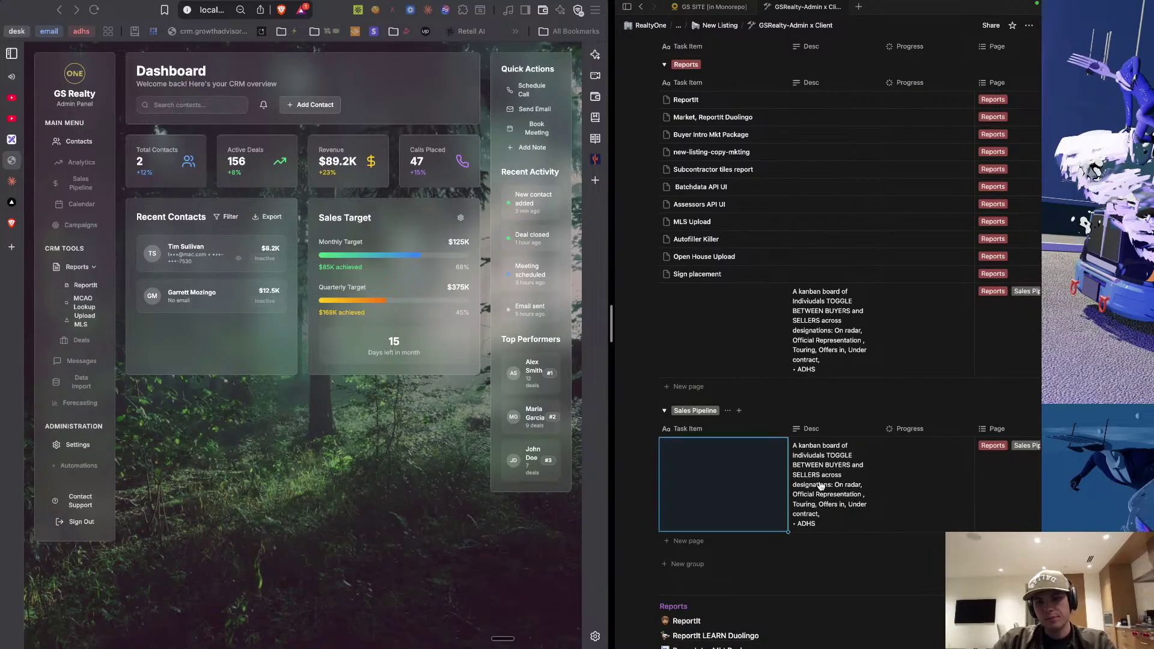
pyautogui.click(725, 485)
pyautogui.write('Sales Piepl')
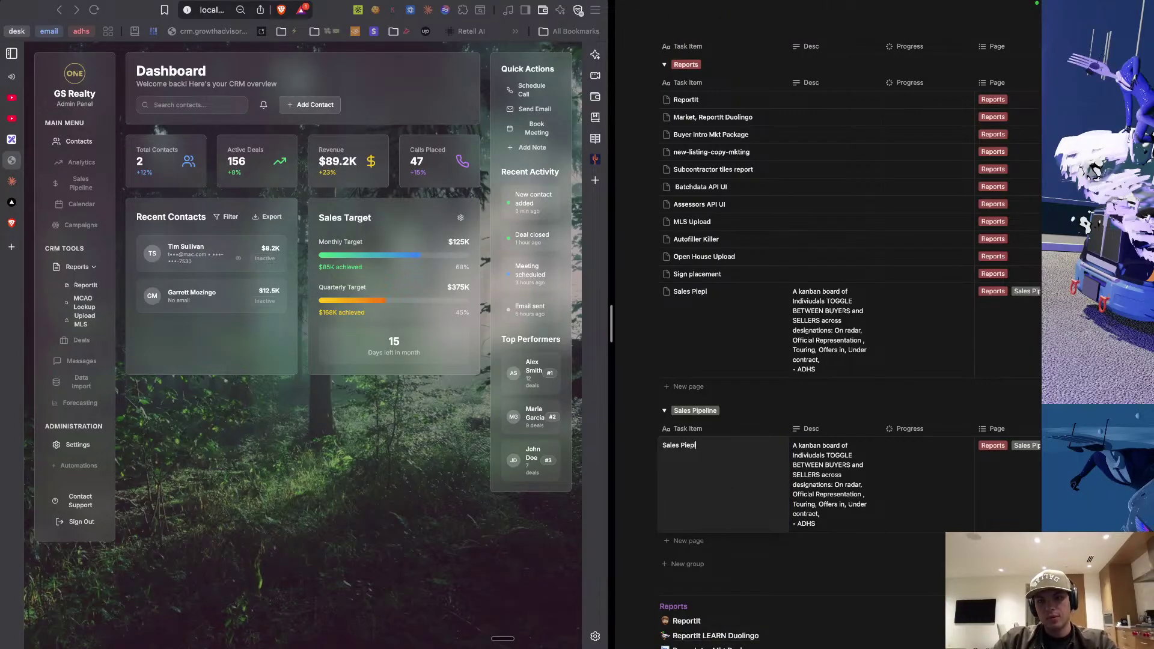
pyautogui.press('BackSpace')
pyautogui.press('BackSpace')
pyautogui.press('BackSpace')
pyautogui.write('peline')
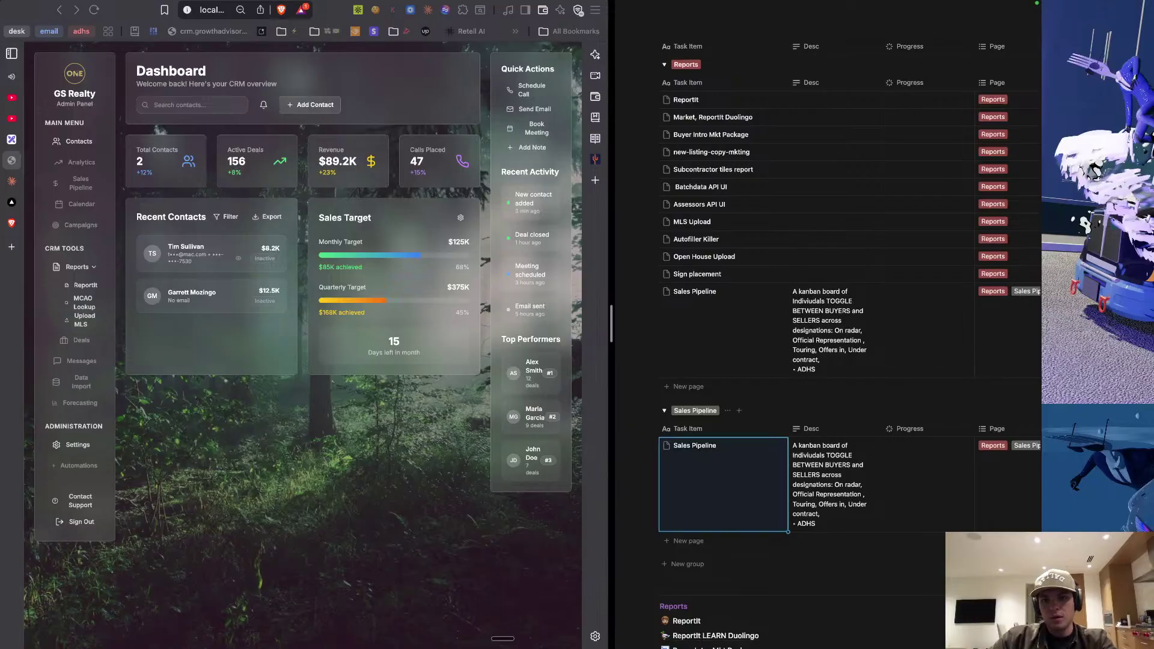
pyautogui.press('Escape')
pyautogui.scroll(-3, 774, 471)
pyautogui.scroll(-3, 736, 500)
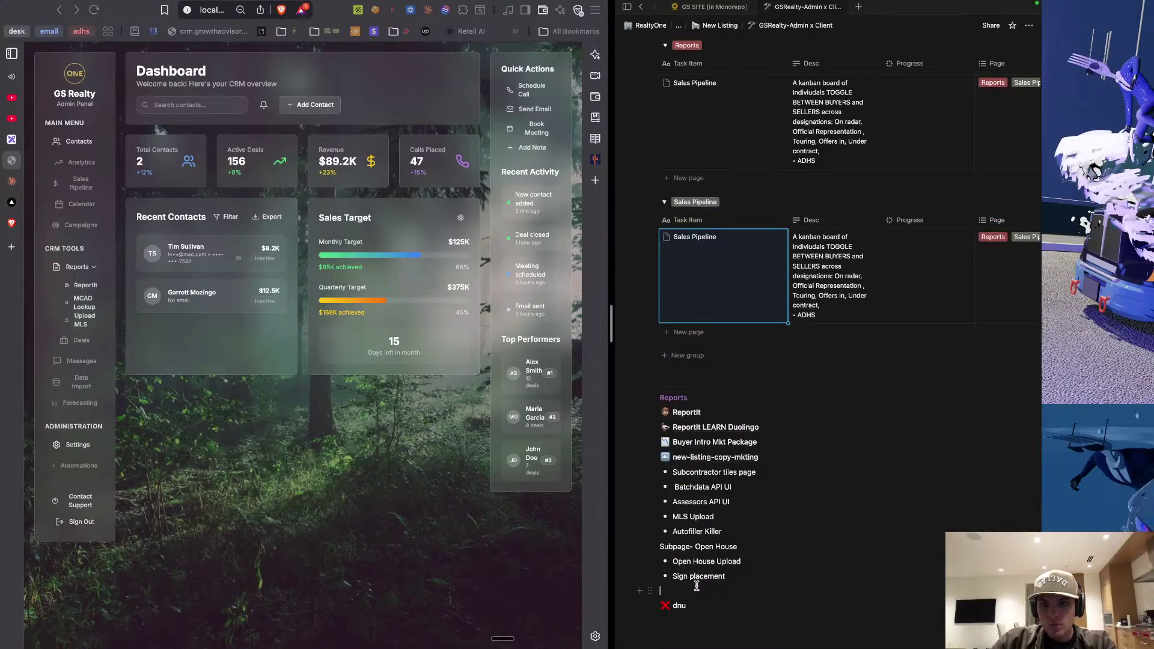
# Select and remove the Reports list from below the database.
pyautogui.moveTo(697, 587); pyautogui.dragTo(654, 397)
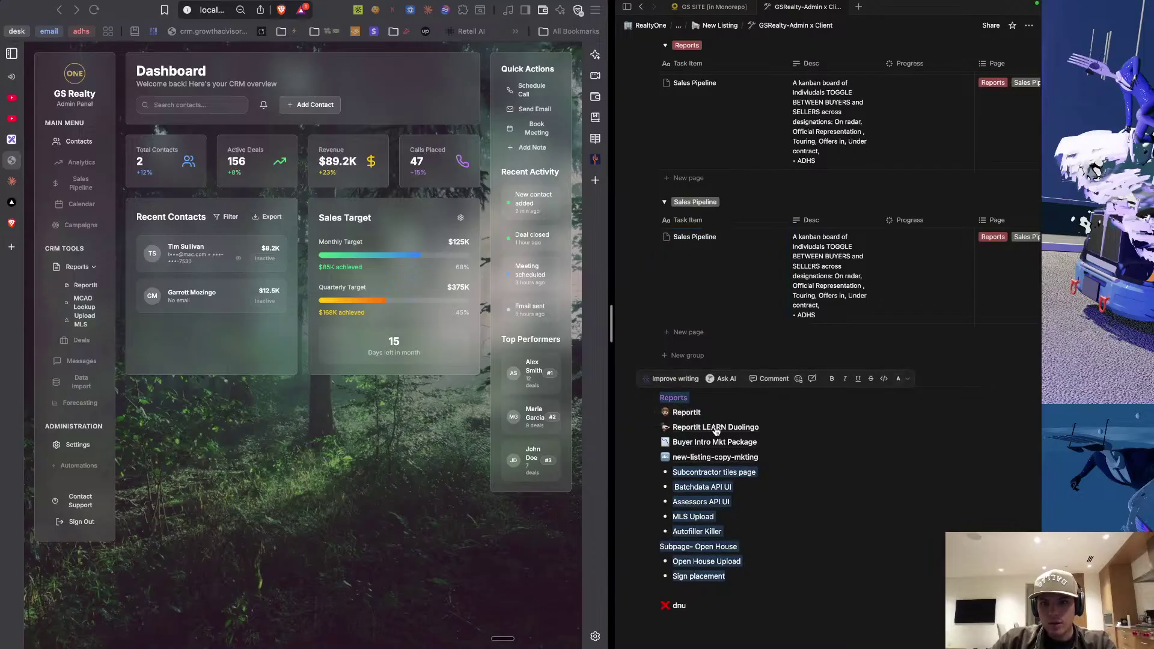
pyautogui.moveTo(717, 432)
pyautogui.press('BackSpace')
pyautogui.scroll(5, 750, 329)
pyautogui.scroll(10, 750, 329)
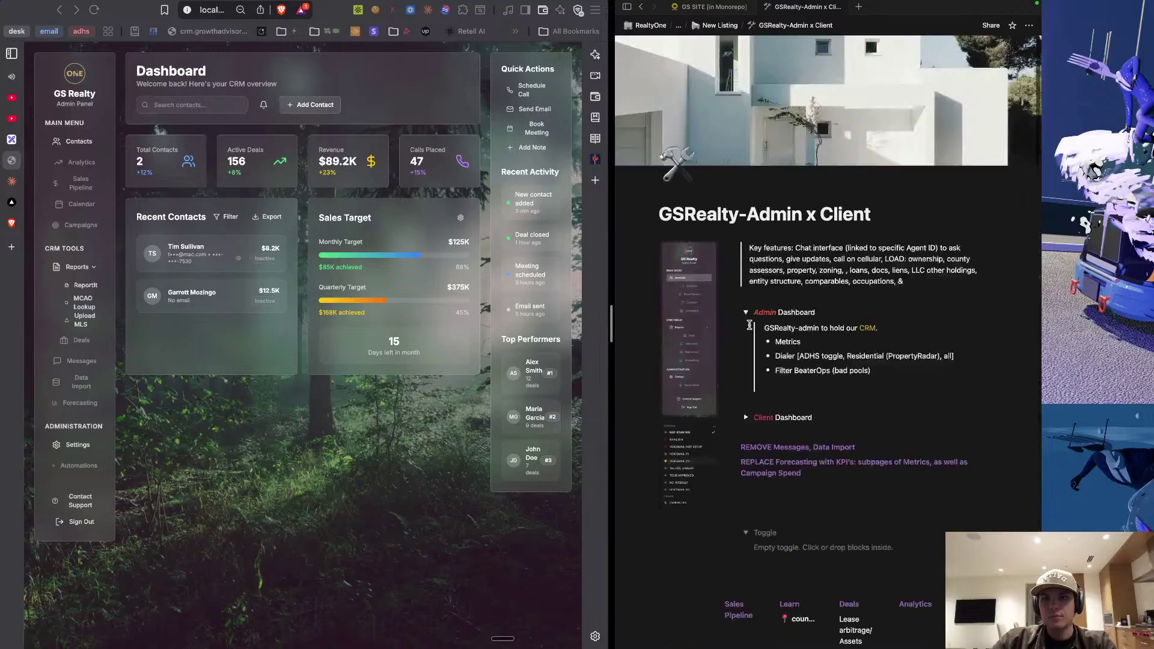
pyautogui.scroll(-2, 683, 518)
# Paste the Reports list into a block left of the Sales Pipeline column.
pyautogui.click(683, 517)
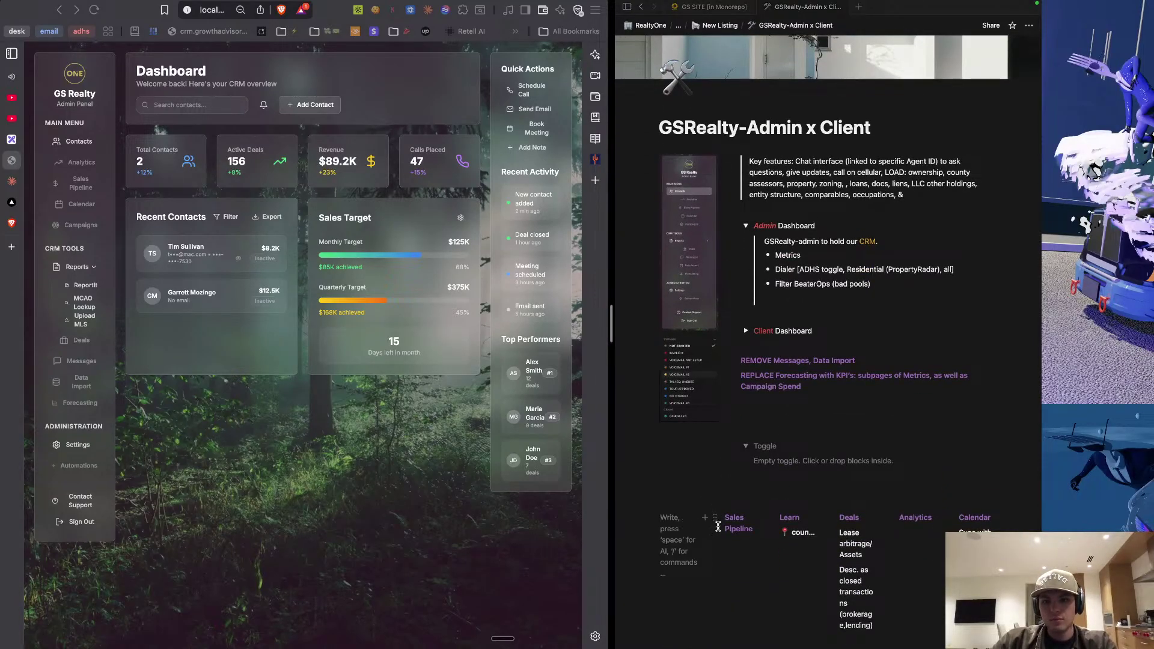
pyautogui.press('super+v')
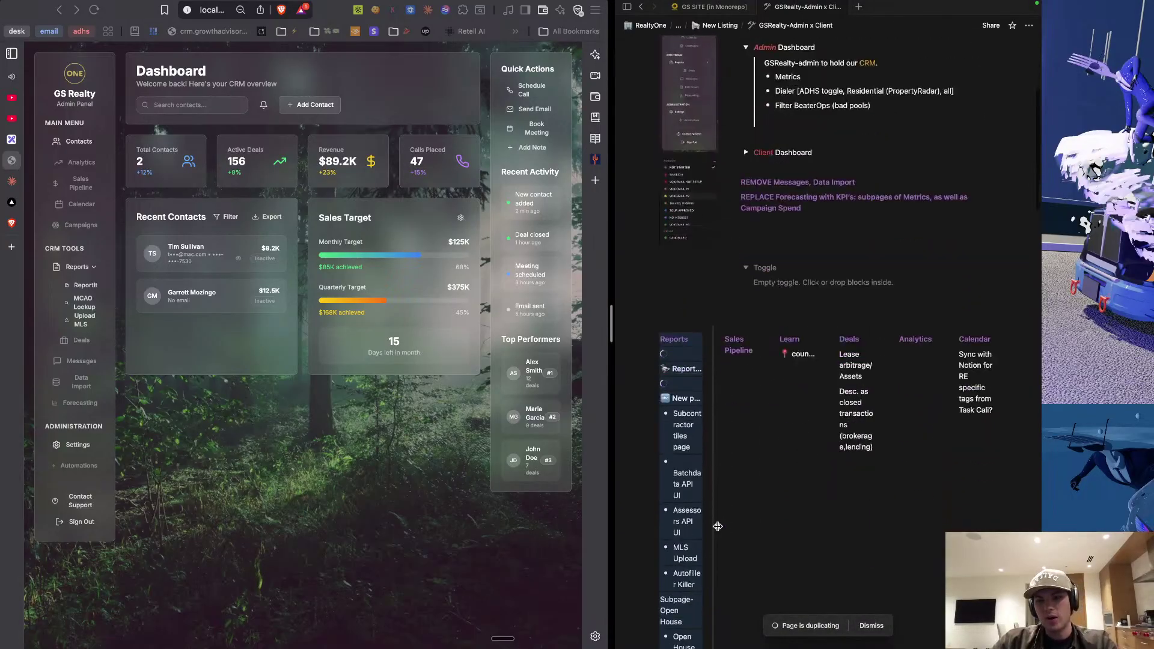
pyautogui.scroll(-3, 707, 499)
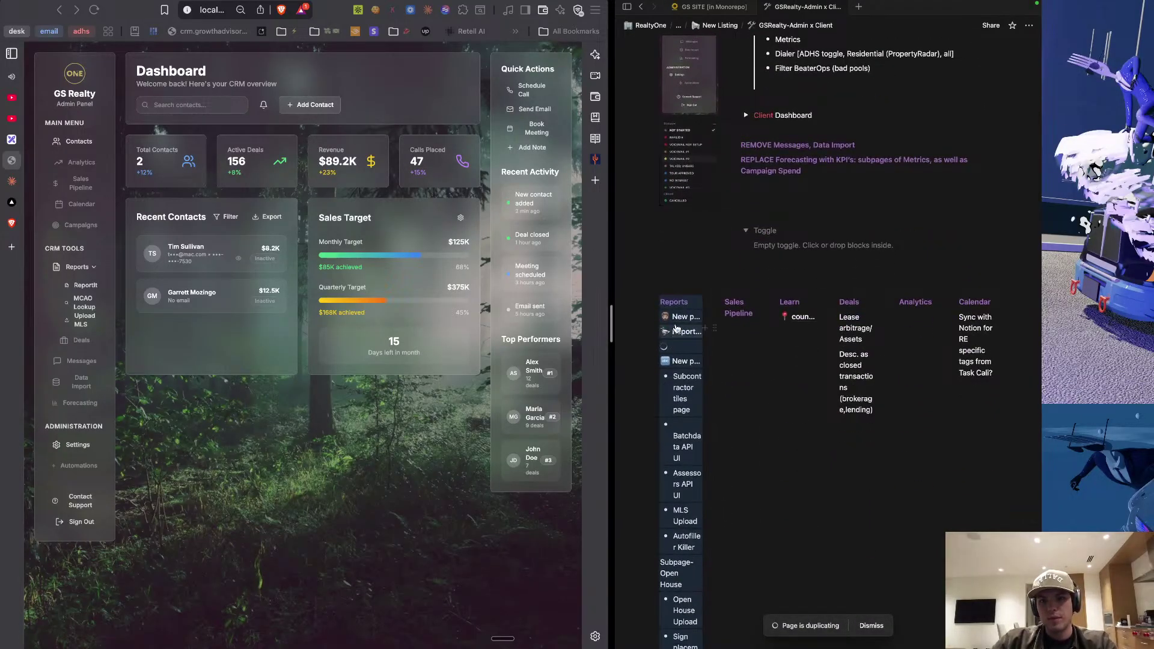
pyautogui.moveTo(684, 338)
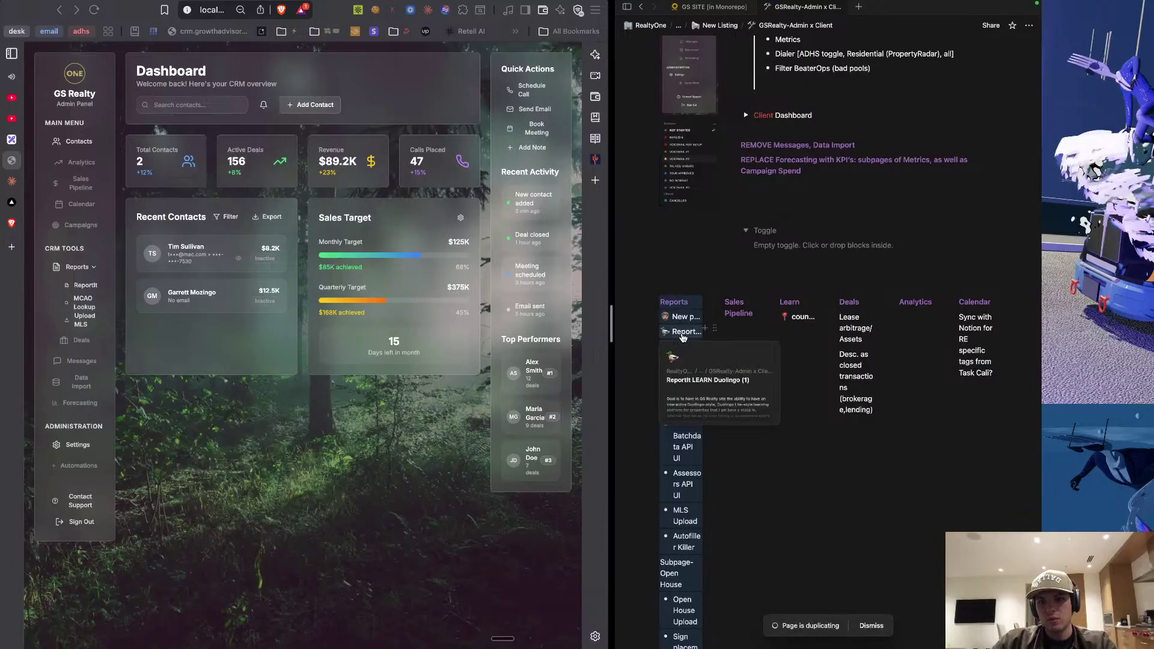
pyautogui.scroll(-10, 731, 482)
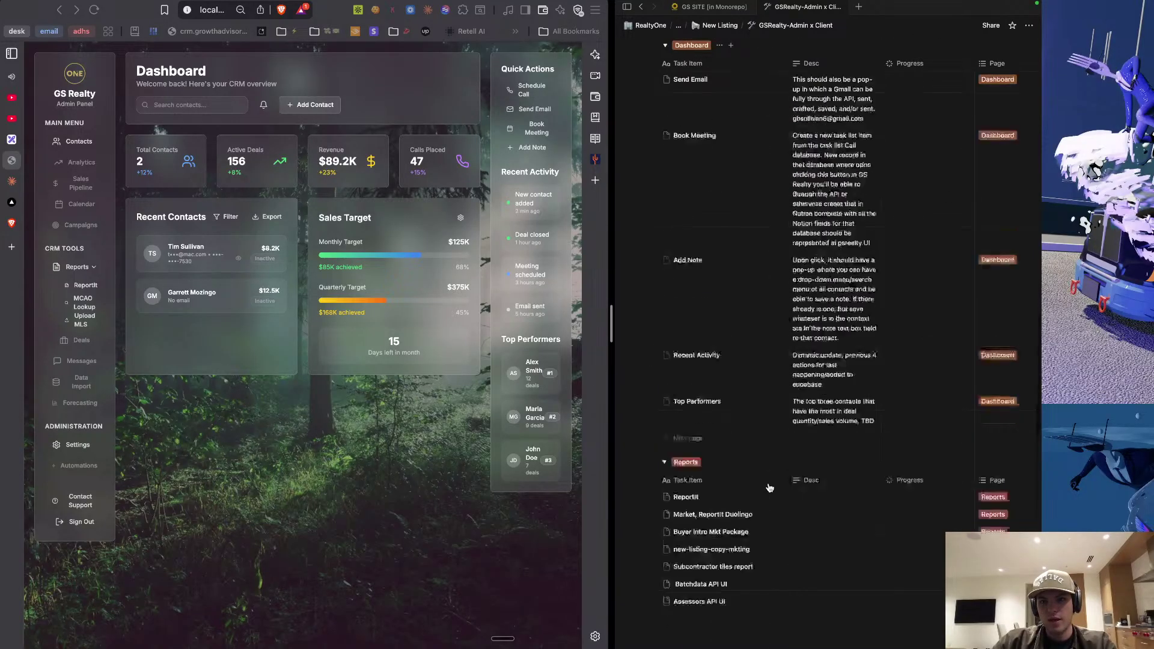
pyautogui.scroll(5, 768, 484)
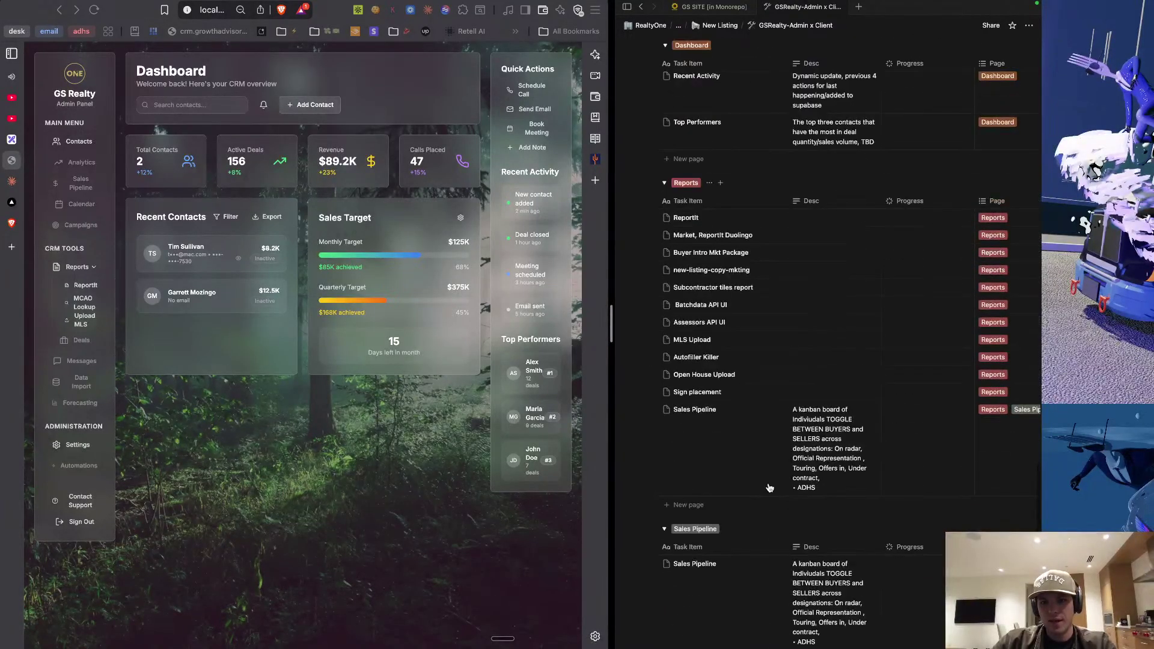
pyautogui.scroll(15, 769, 488)
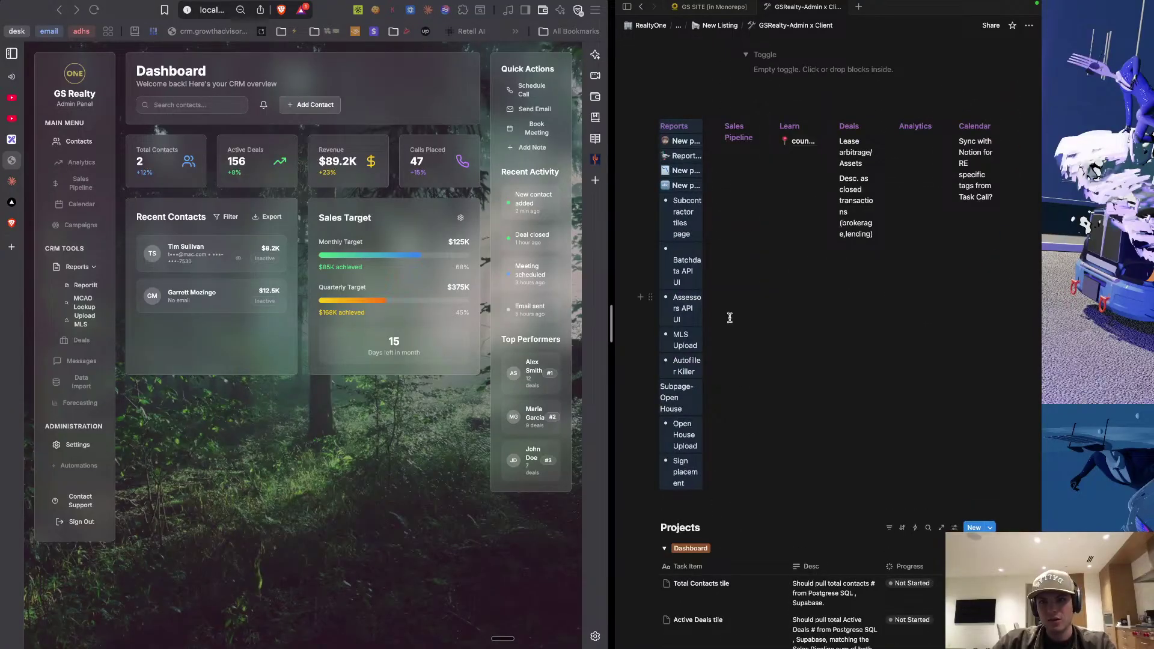
pyautogui.scroll(-20, 730, 318)
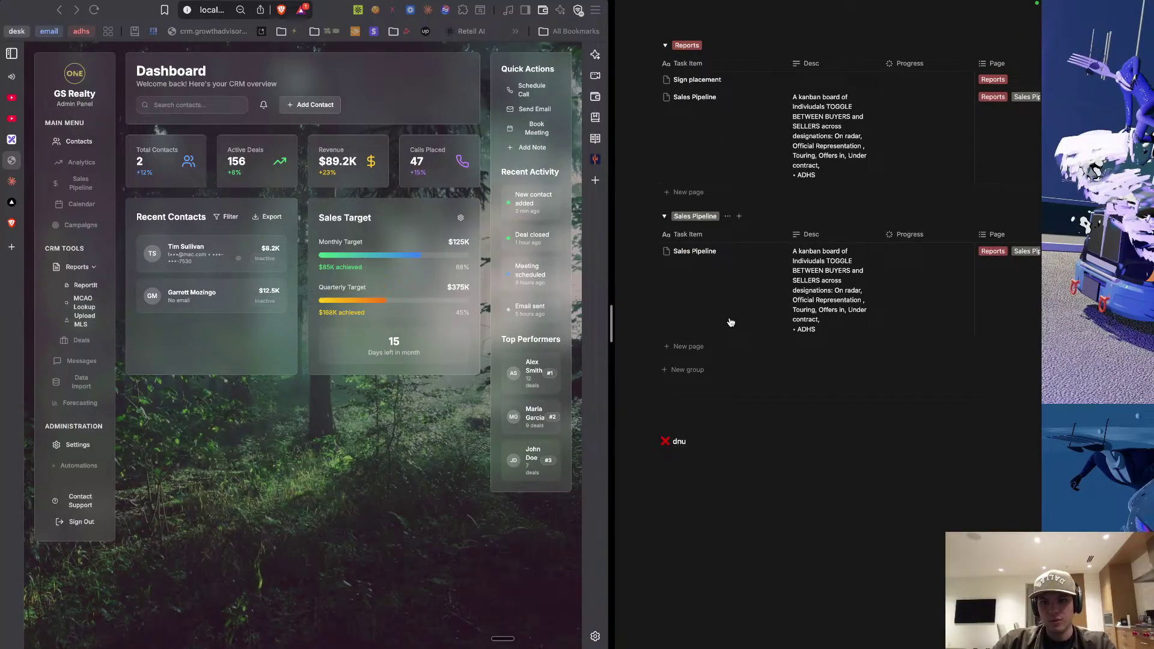
# Restore the Reports list as a full-width block beneath the database, just above dnu.
pyautogui.click(678, 604)
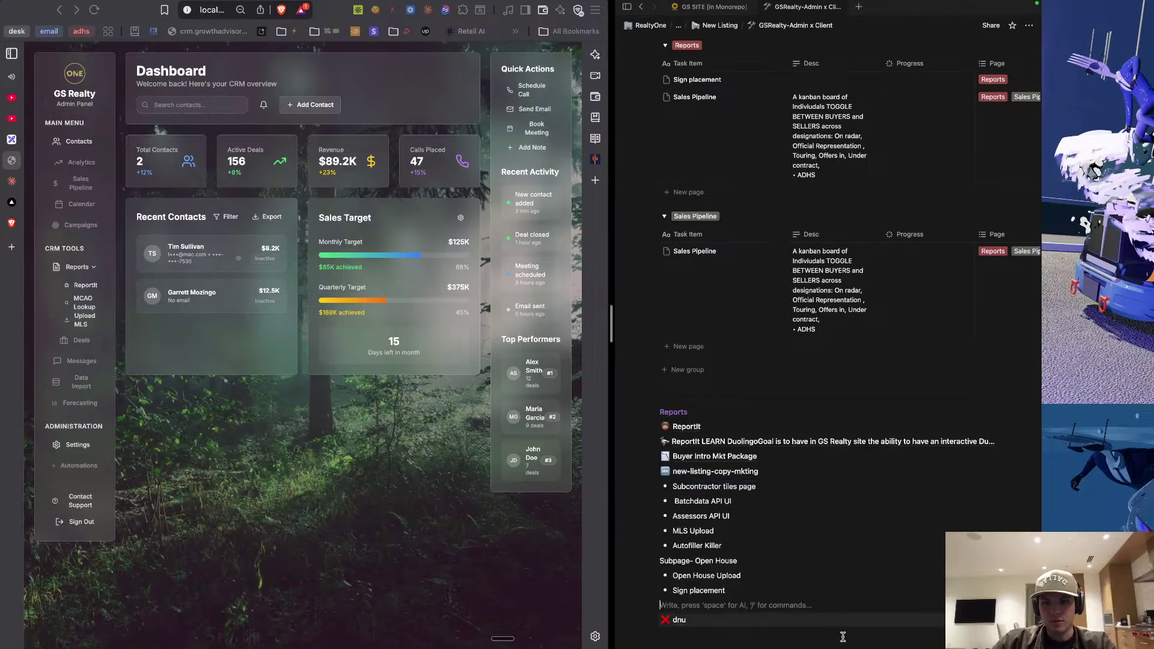
pyautogui.moveTo(843, 638); pyautogui.dragTo(672, 402)
pyautogui.click(737, 449)
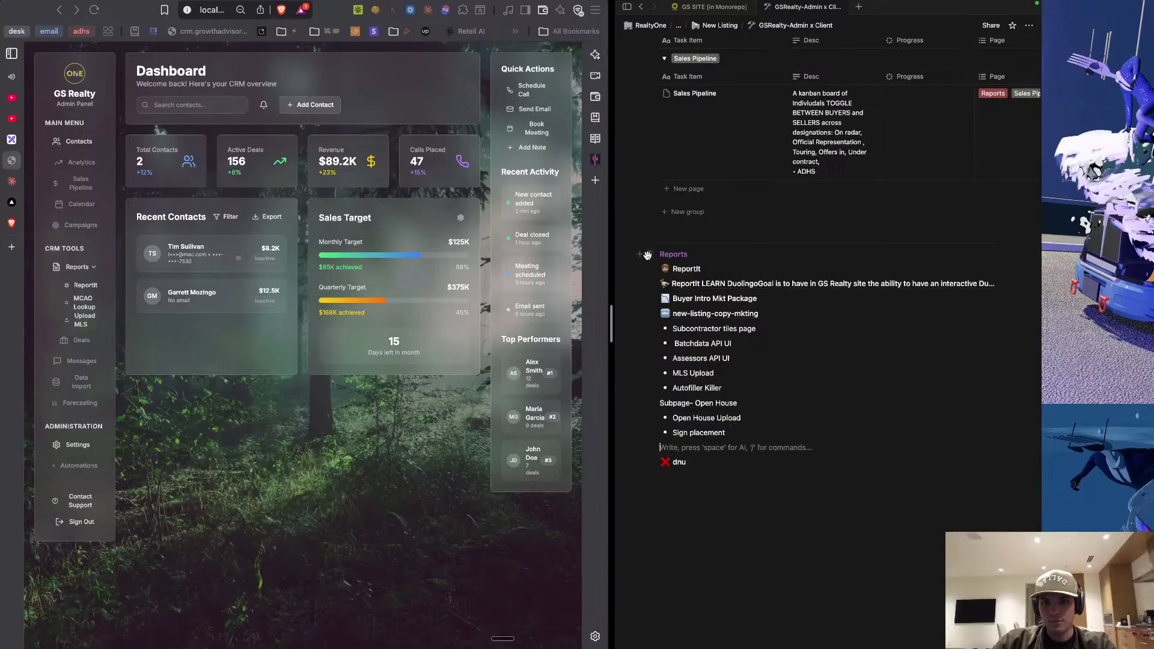
pyautogui.click(643, 320)
pyautogui.click(642, 321)
pyautogui.press('Escape')
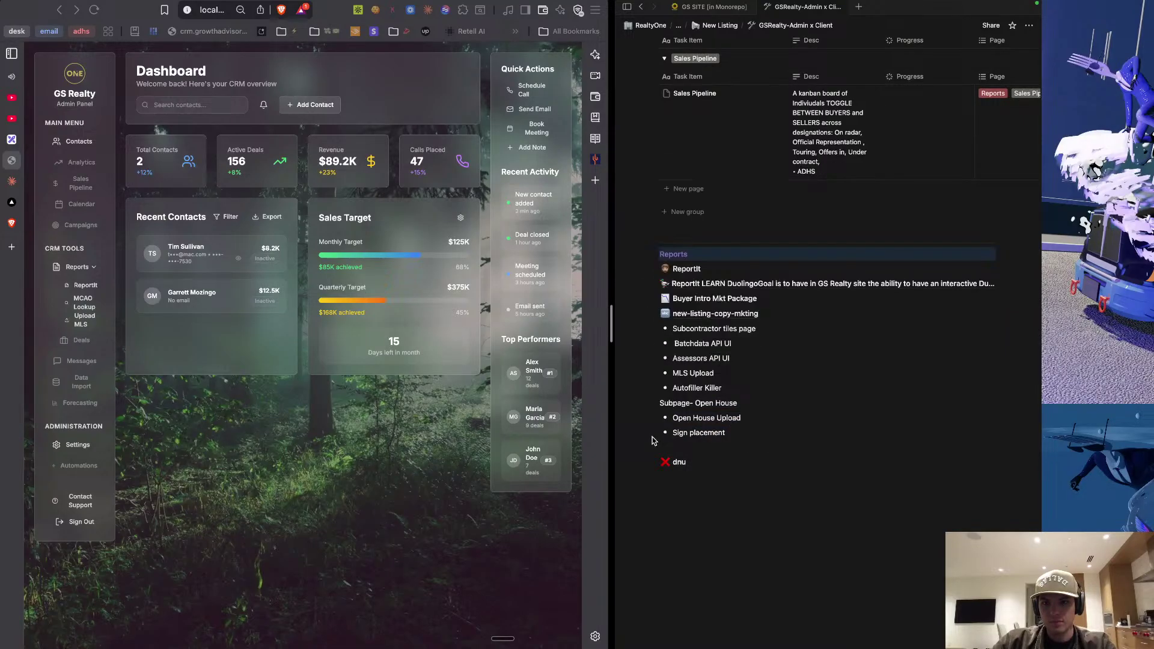
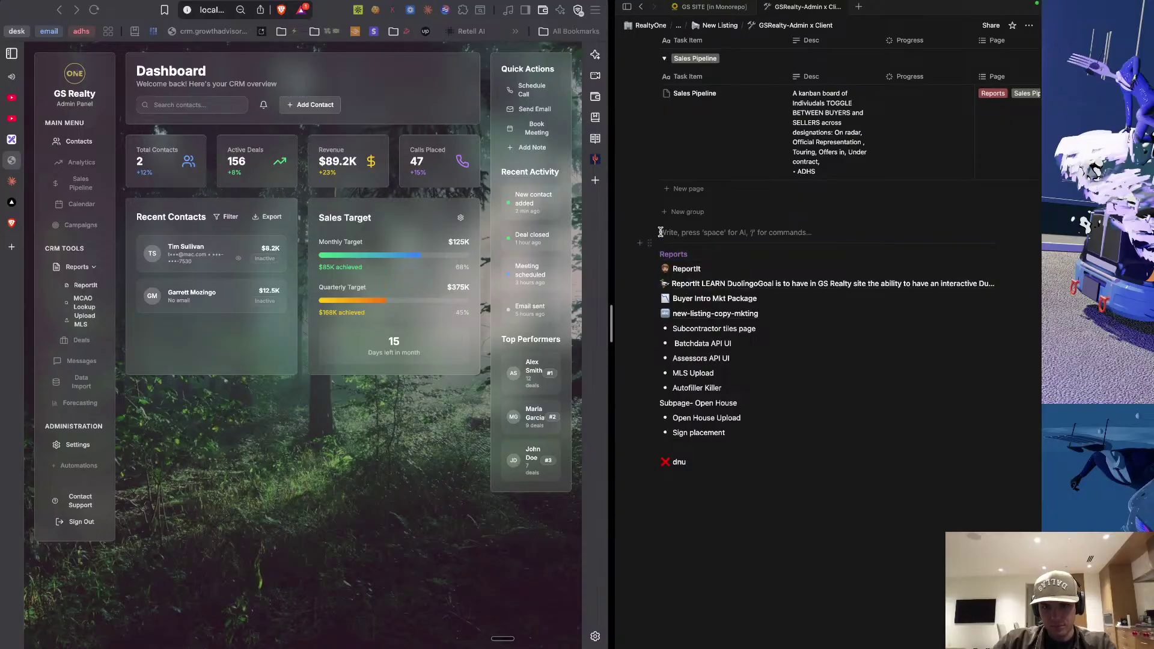
# Select the Reports blocks through Sign placement and drag them into a new column left of Sales Pipeline.
pyautogui.moveTo(662, 231); pyautogui.dragTo(832, 385)
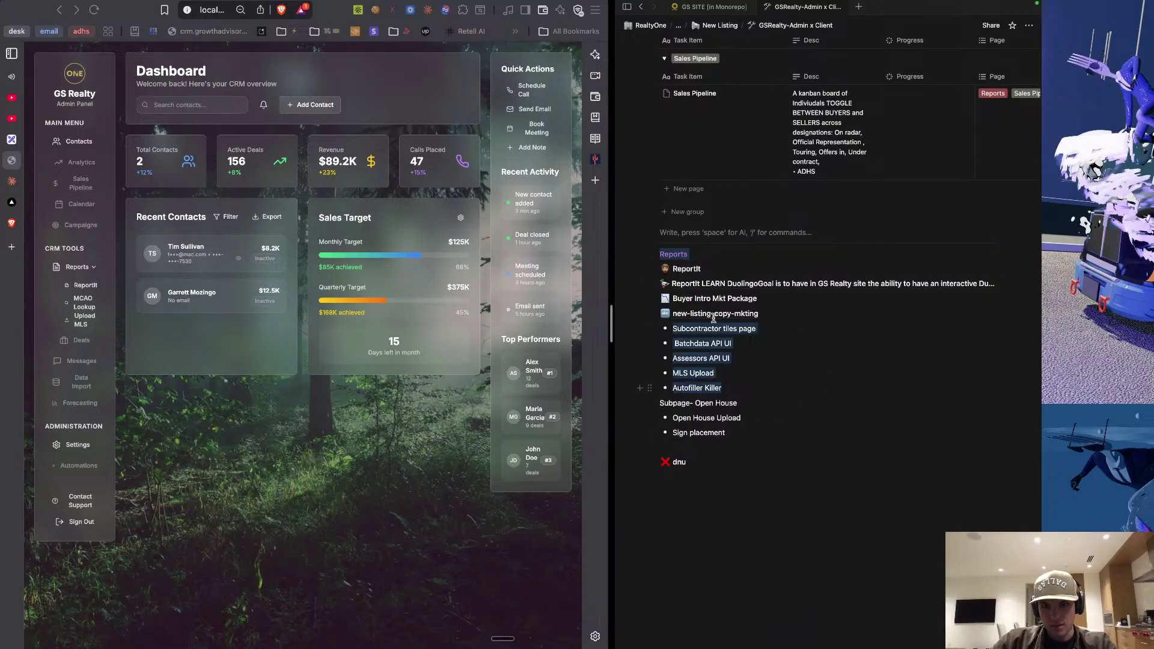
pyautogui.click(762, 461)
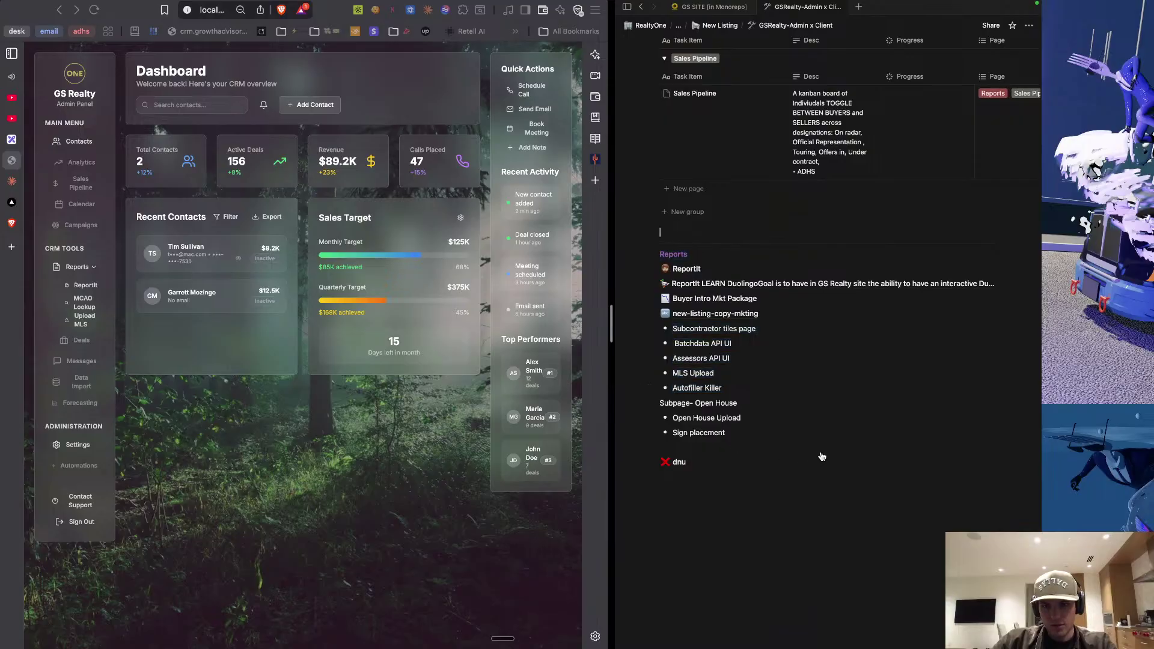
pyautogui.moveTo(729, 433); pyautogui.dragTo(624, 248)
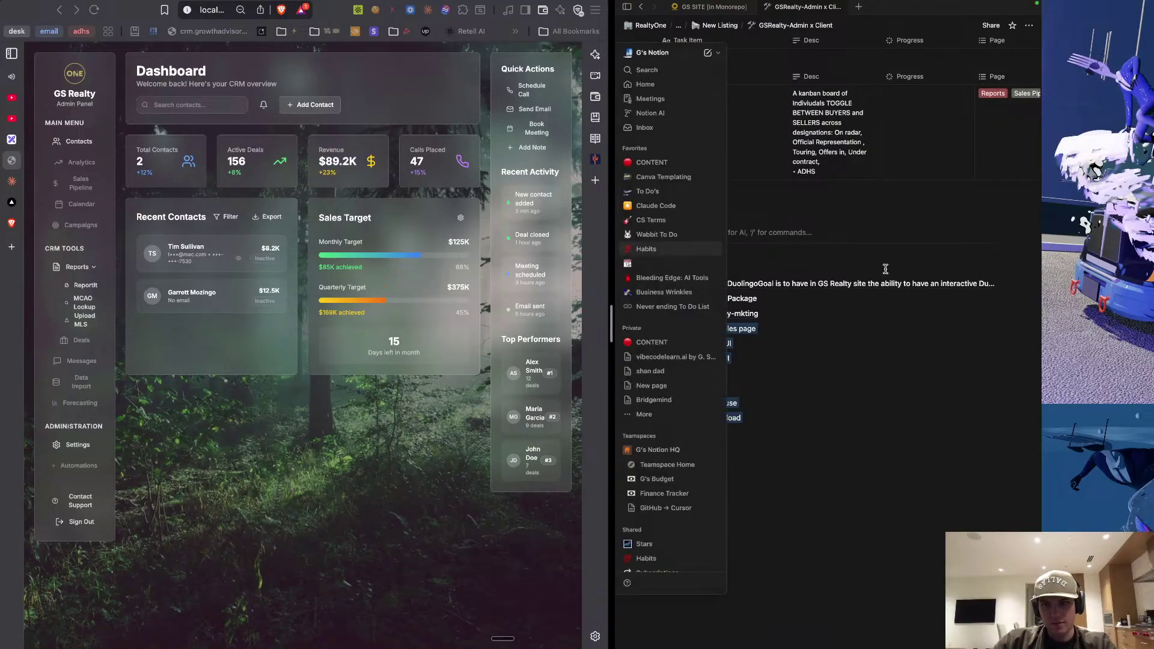
pyautogui.press('Escape')
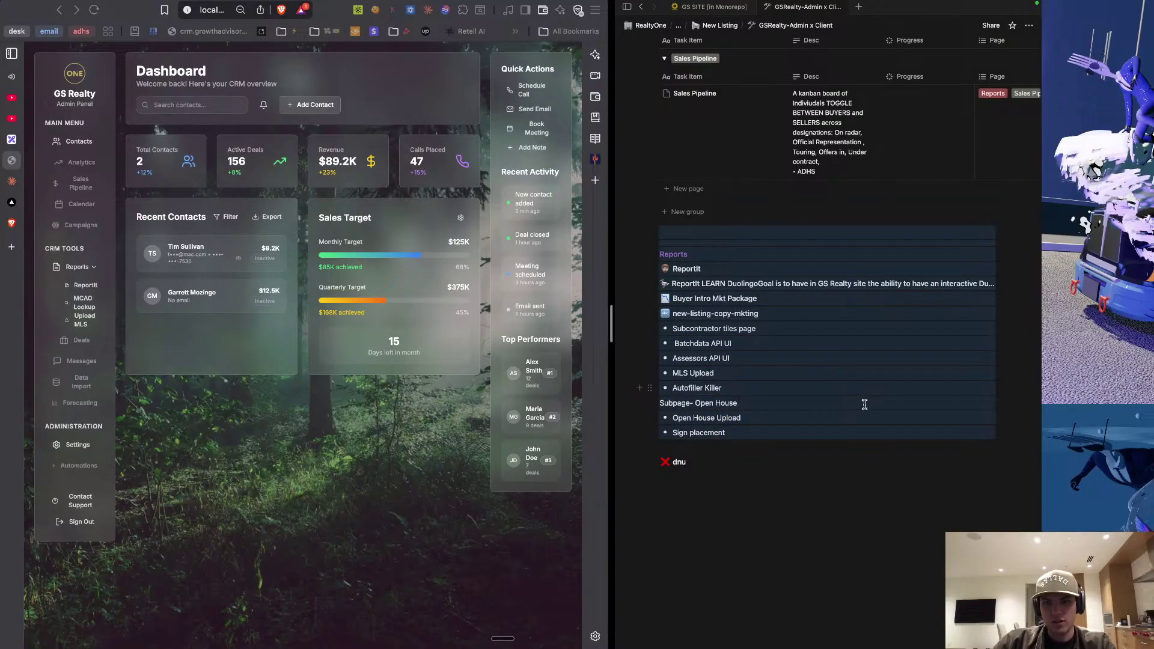
pyautogui.moveTo(708, 278); pyautogui.dragTo(718, 389)
pyautogui.scroll(10, 734, 304)
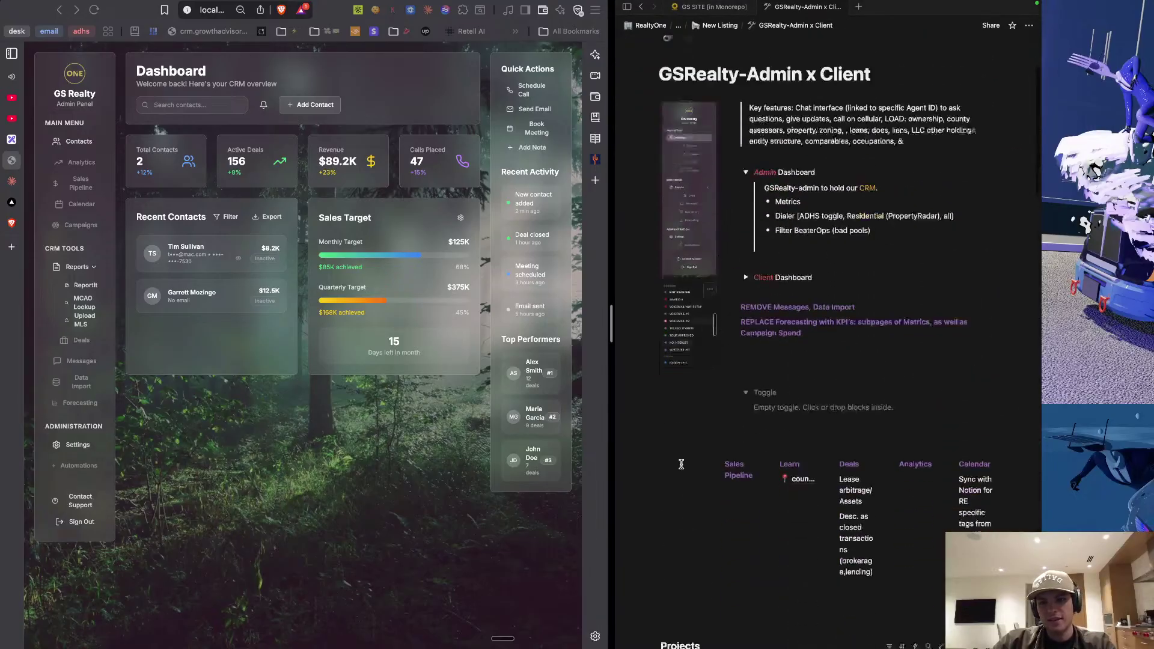
pyautogui.scroll(-4, 710, 409)
pyautogui.click(696, 431)
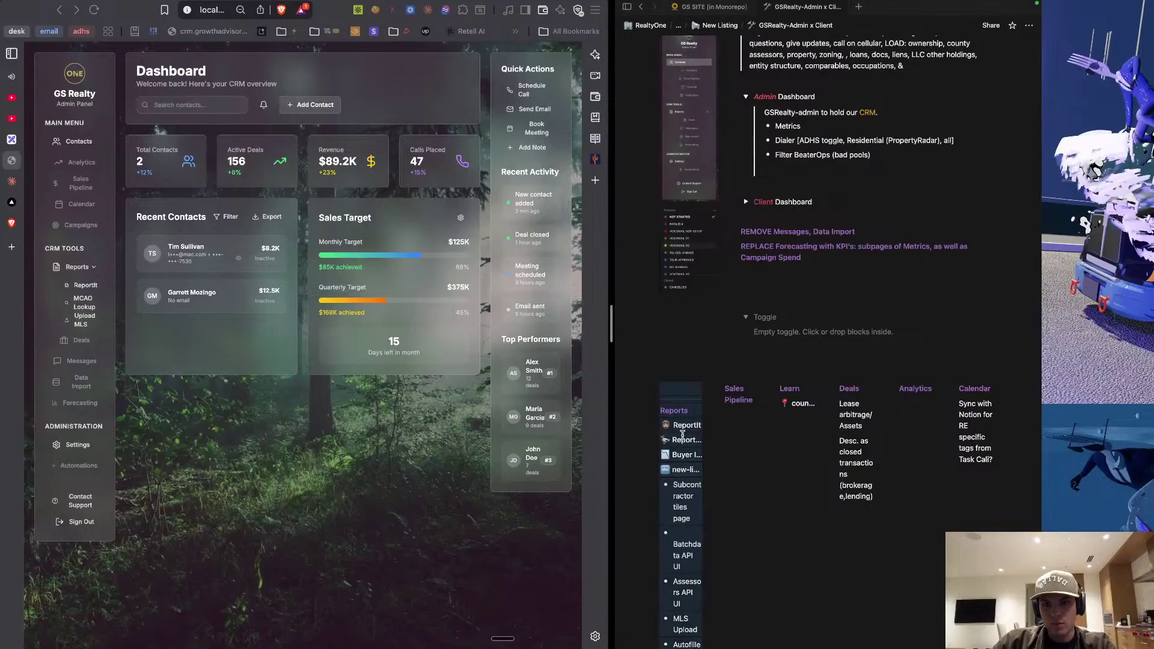
pyautogui.moveTo(684, 442)
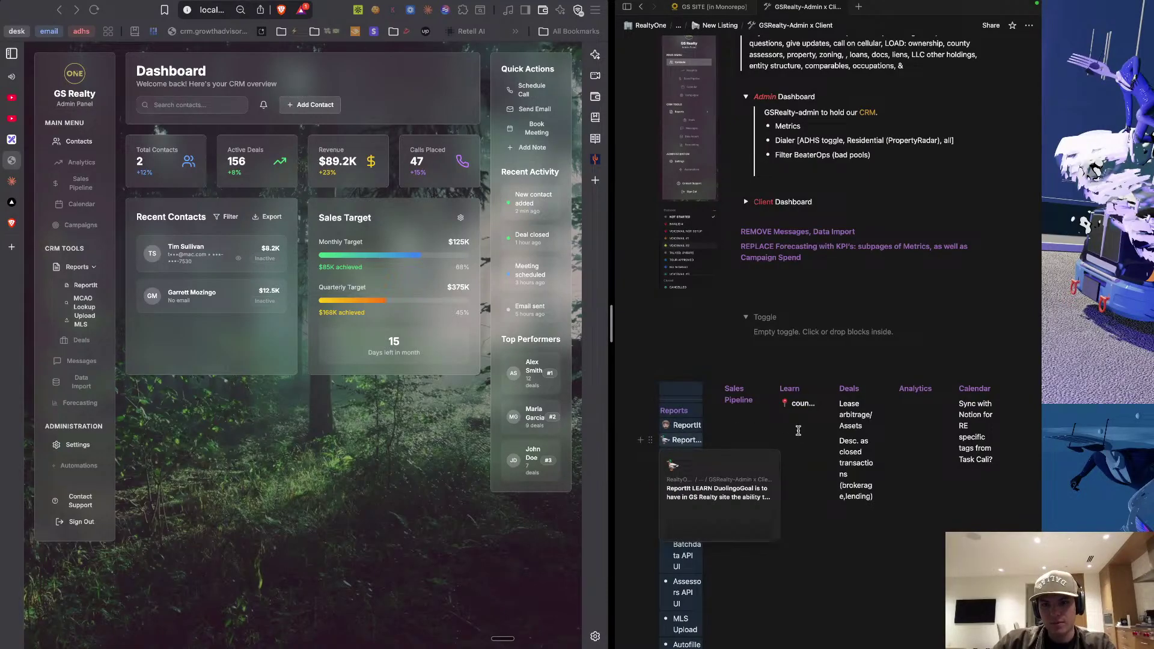
# Delete the empty block above the Reports heading.
pyautogui.click(681, 391)
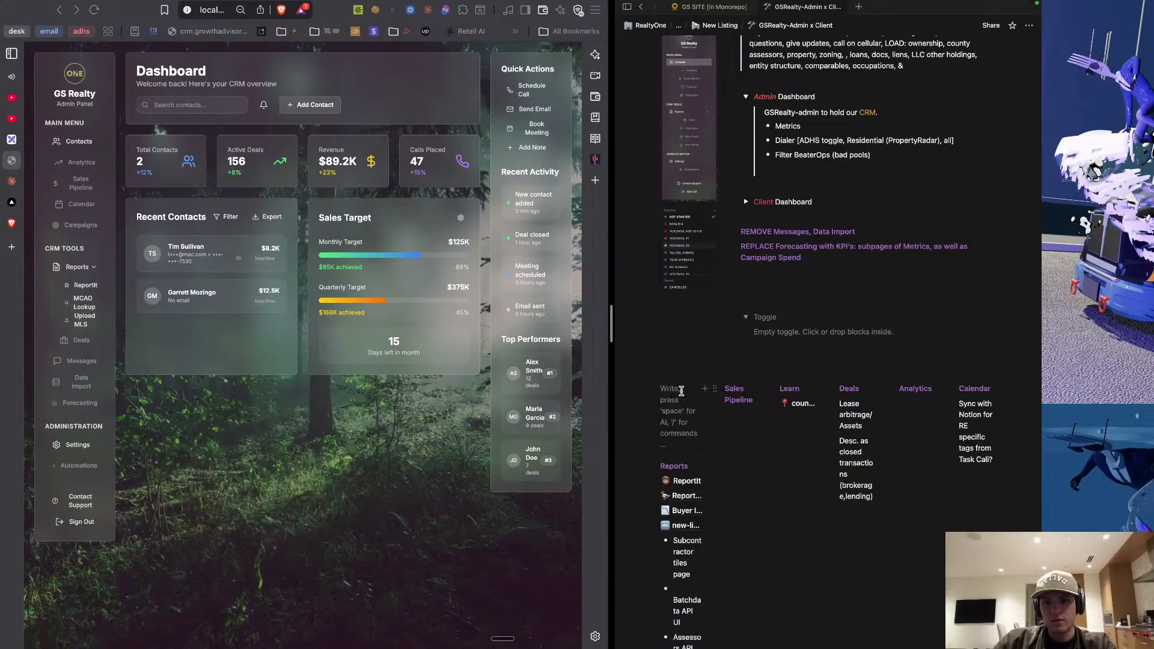
pyautogui.press('BackSpace')
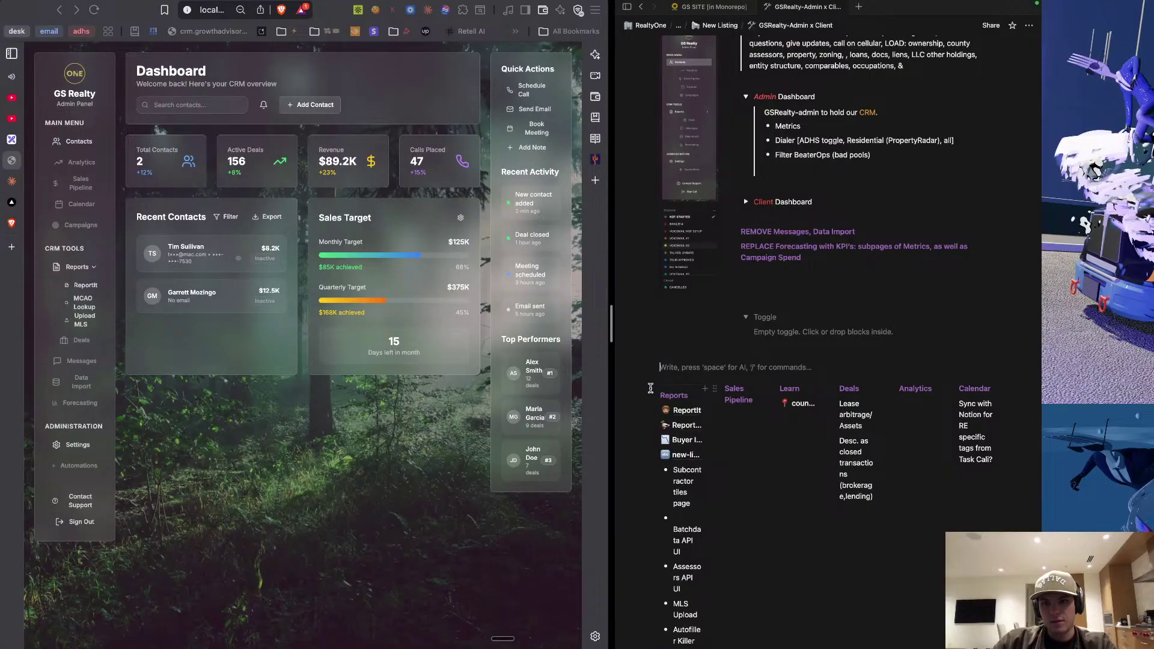
pyautogui.click(839, 411)
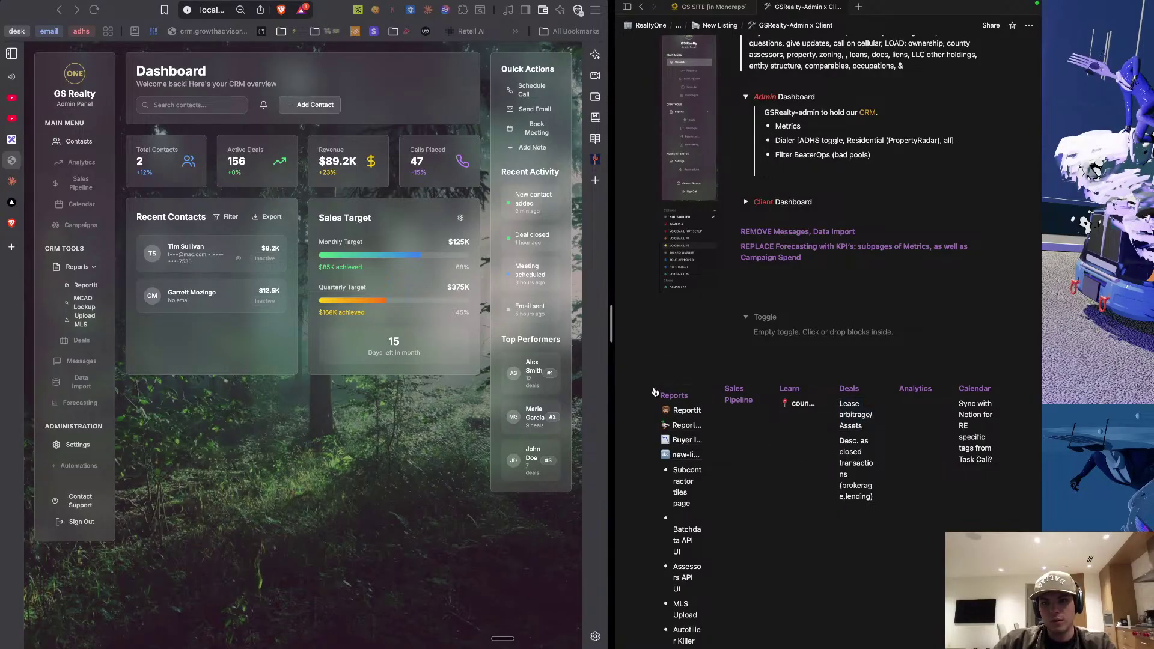
# Add a '> Reports' toggle under the heading, then delete the old Reports heading and leftover blank line.
pyautogui.click(687, 395)
pyautogui.press('Return')
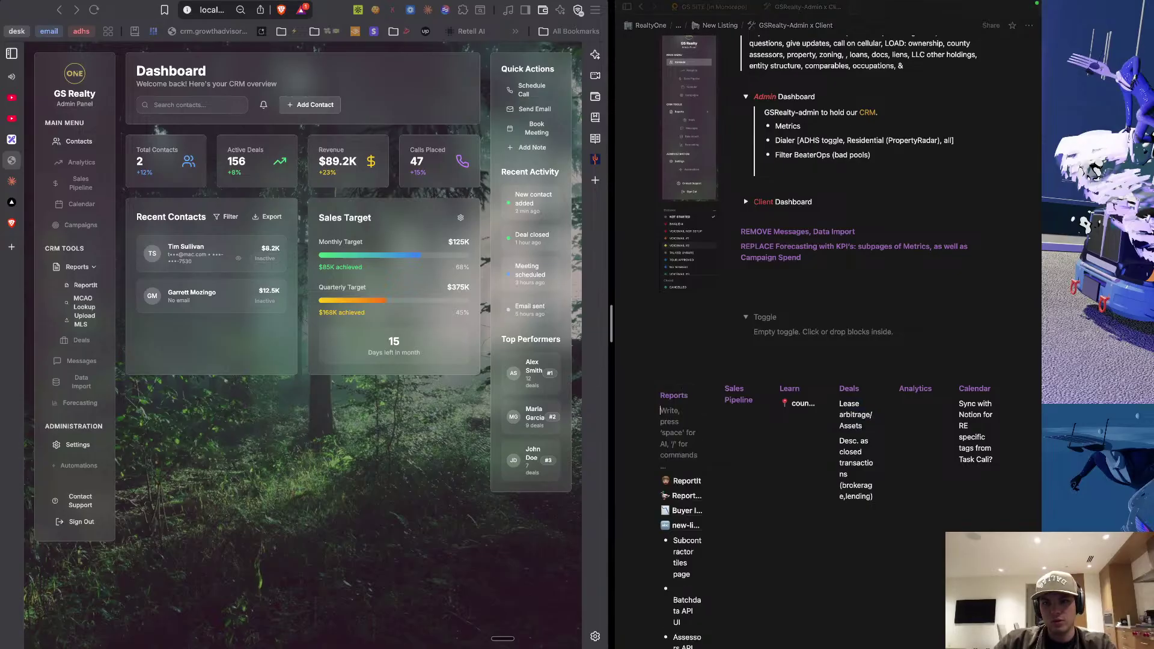
pyautogui.write('> R')
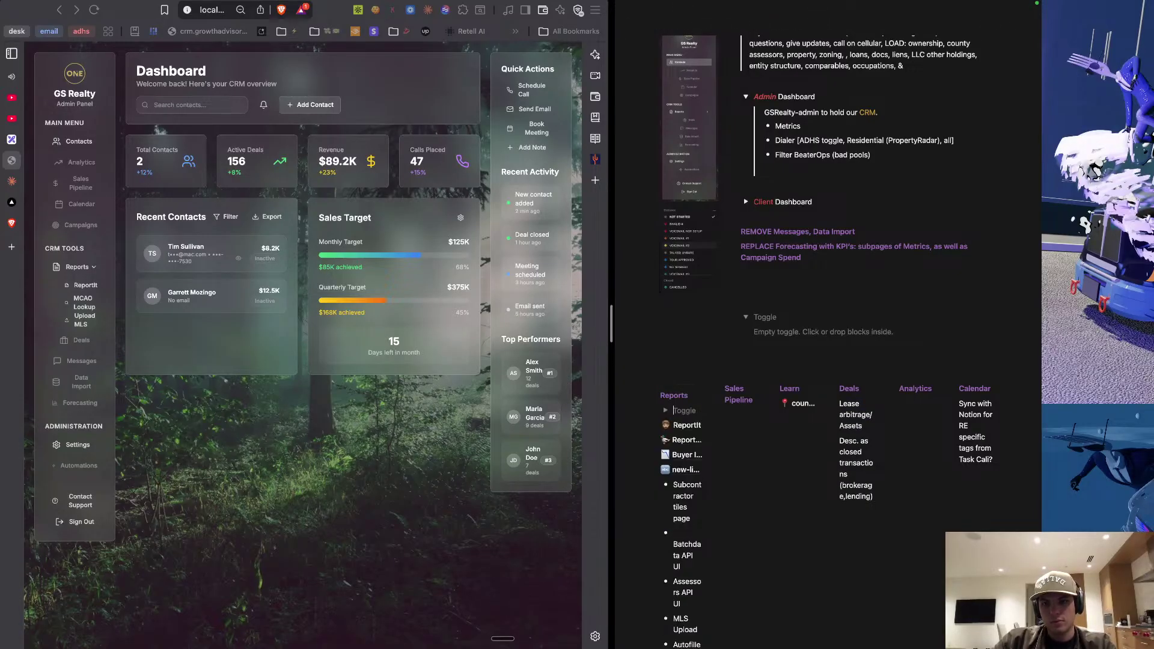
pyautogui.write('eports')
pyautogui.doubleClick(671, 396)
pyautogui.press('BackSpace')
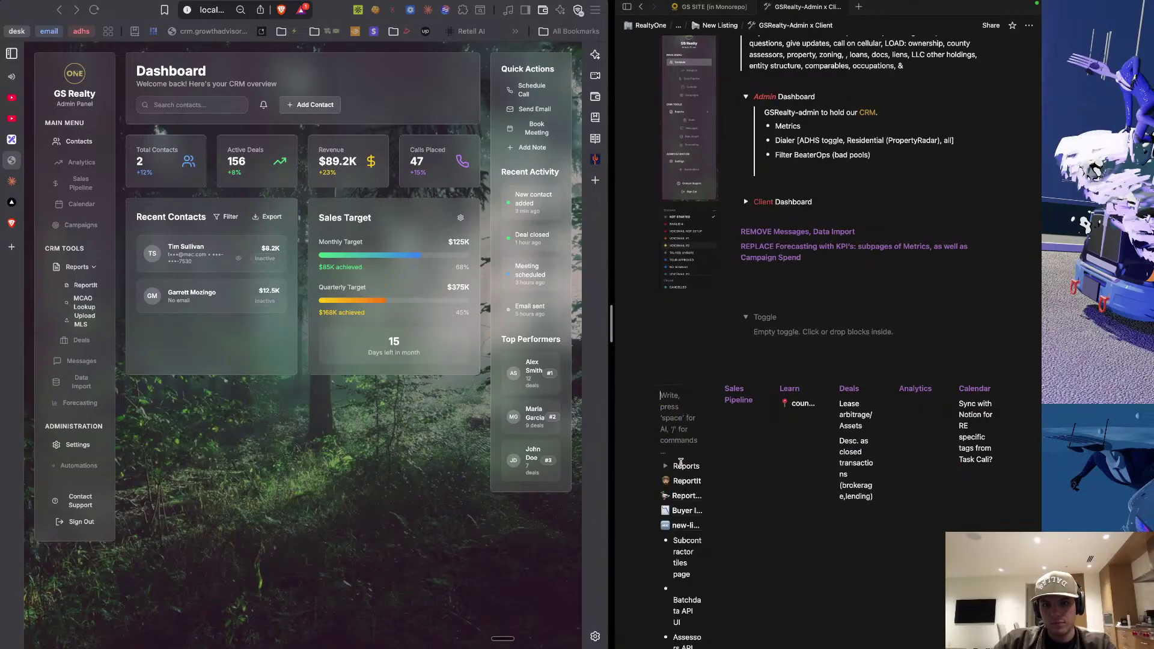
pyautogui.press('BackSpace')
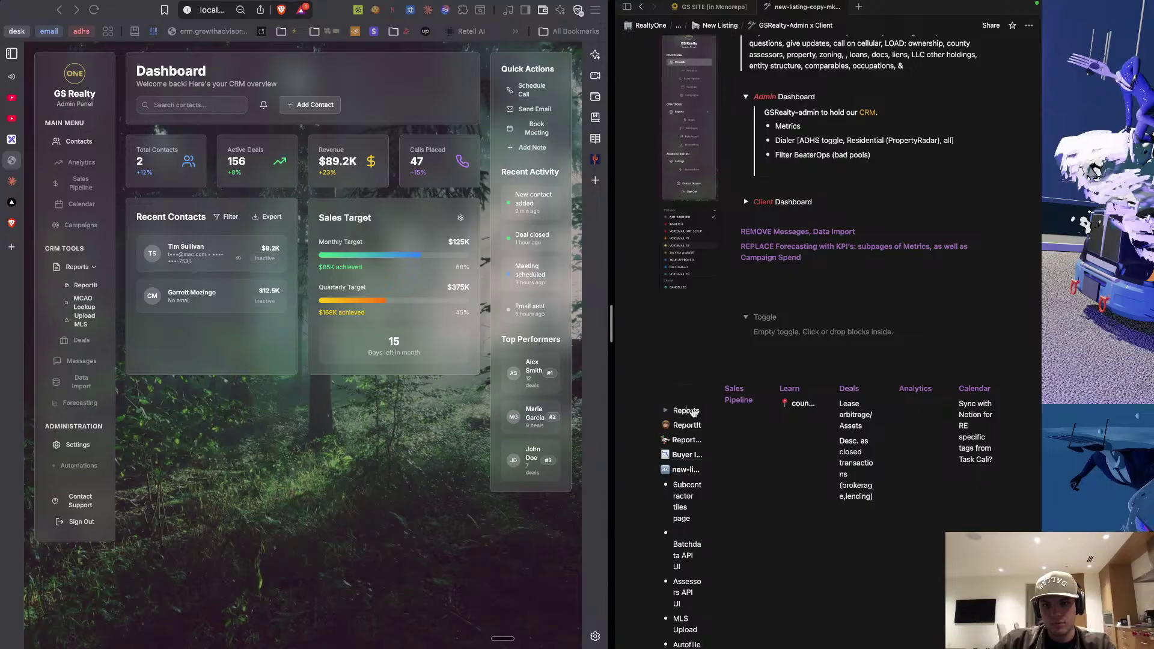
# Visit the new-listing-copy-mkting subpage and return to GSRealty-Admin x Client.
pyautogui.click(685, 415)
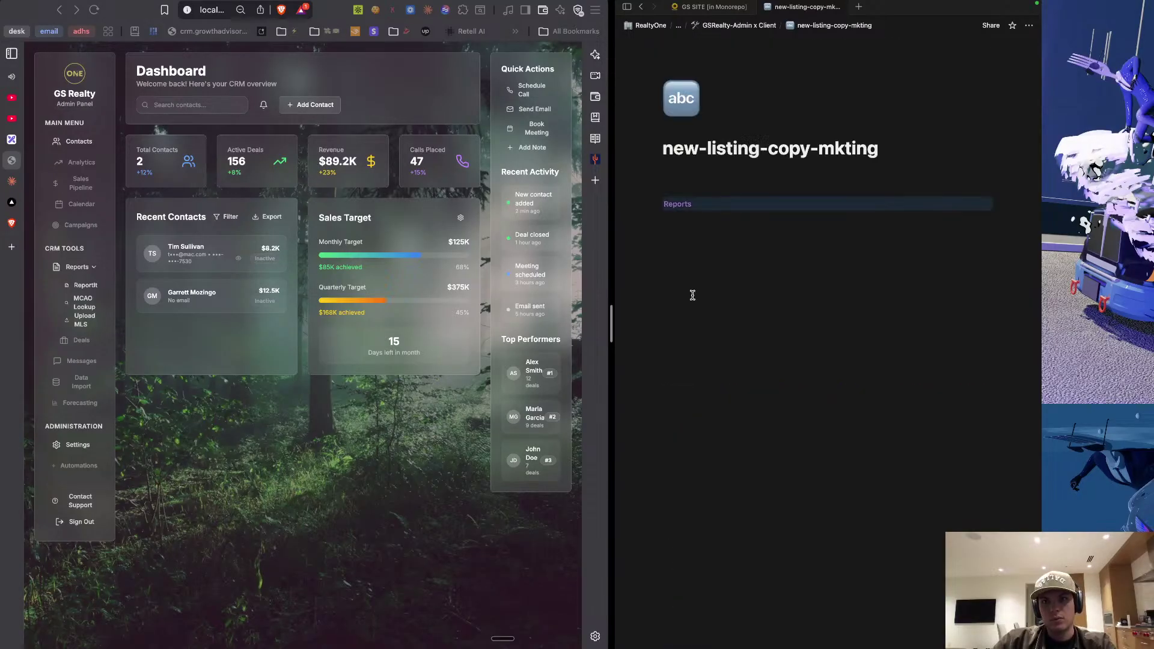
pyautogui.click(750, 27)
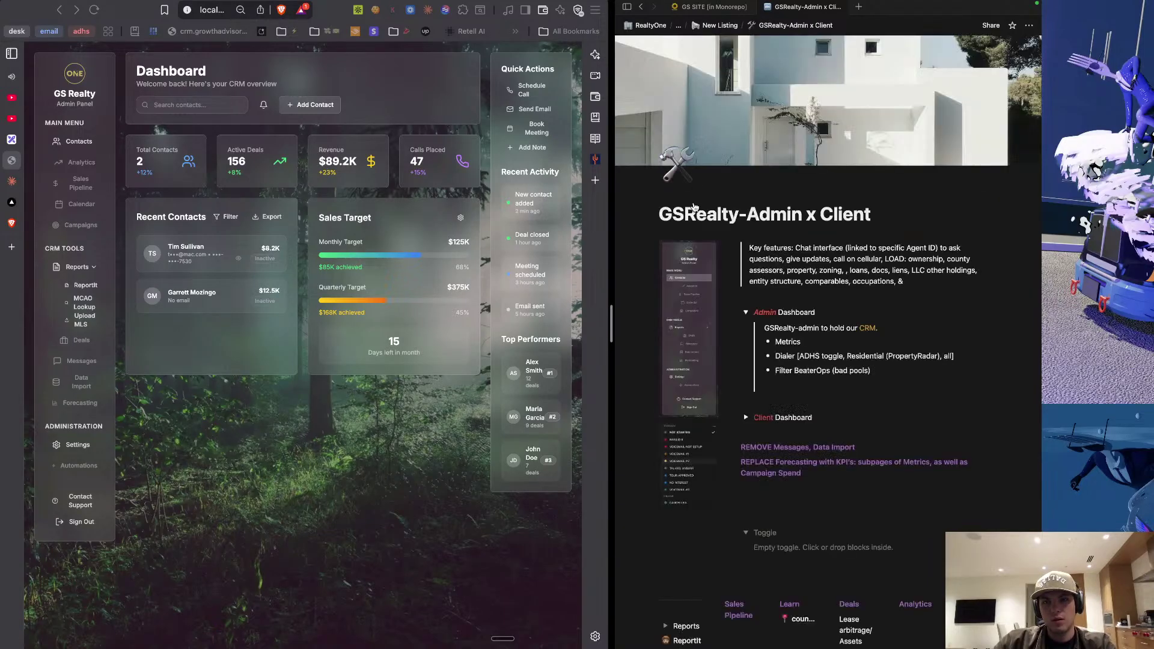
pyautogui.scroll(-3, 690, 421)
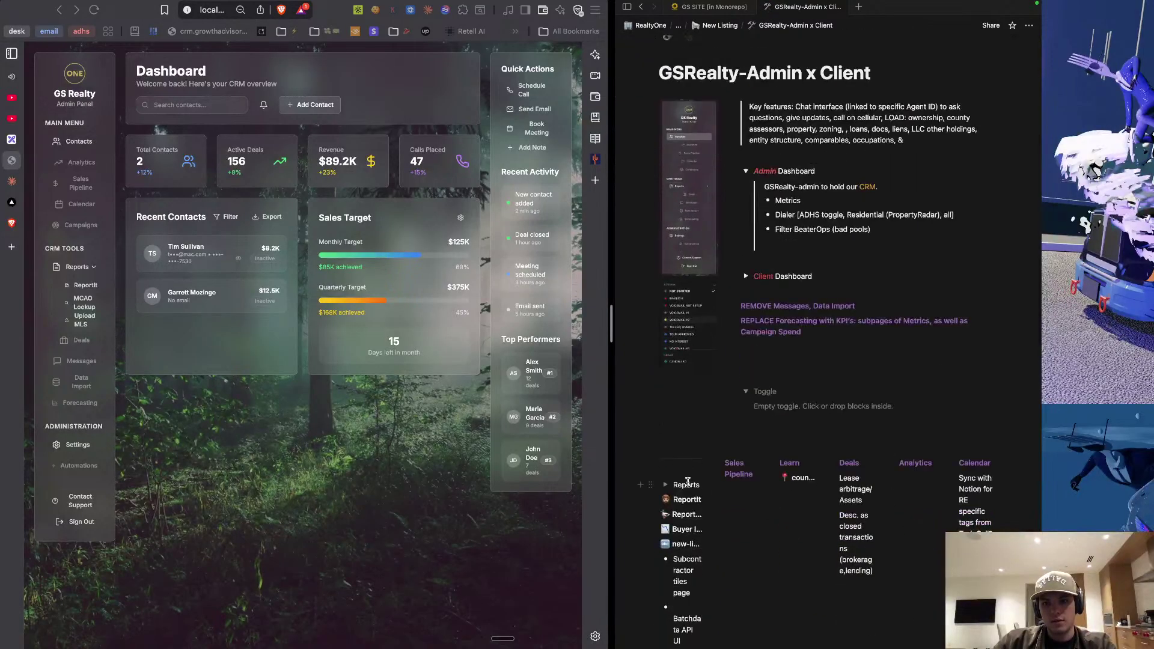
# Expand the Reports toggle and make its title bold and purple.
pyautogui.click(666, 484)
pyautogui.scroll(-1, 676, 498)
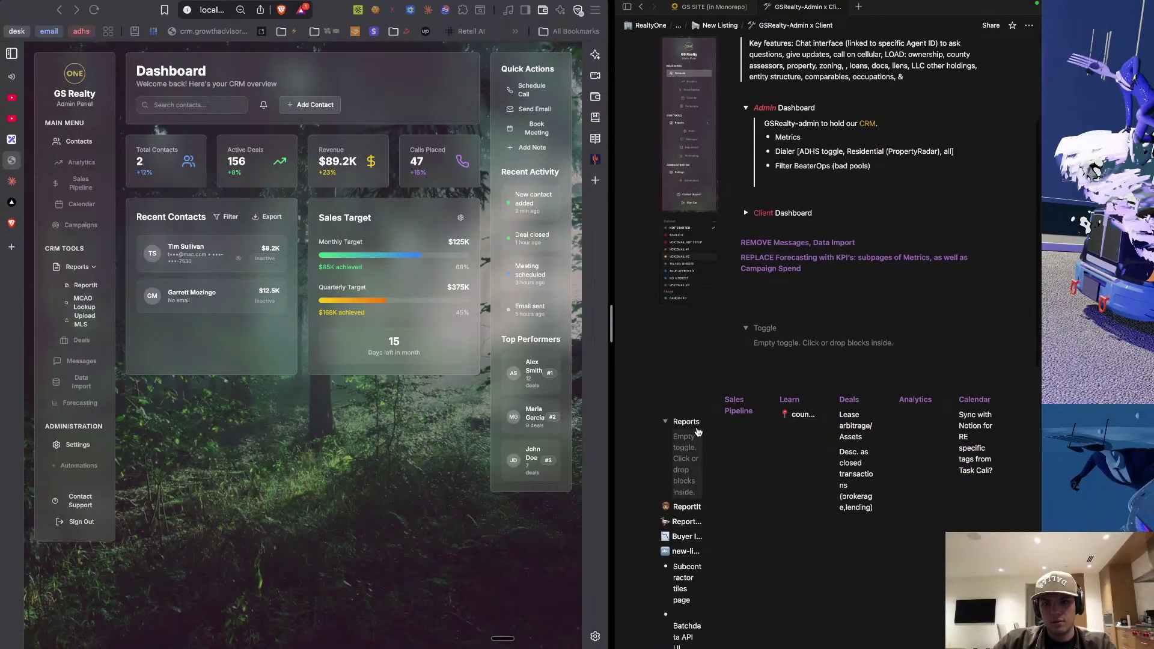
pyautogui.doubleClick(691, 422)
pyautogui.press('super+b')
pyautogui.press('super+shift+h')
pyautogui.press('Right')
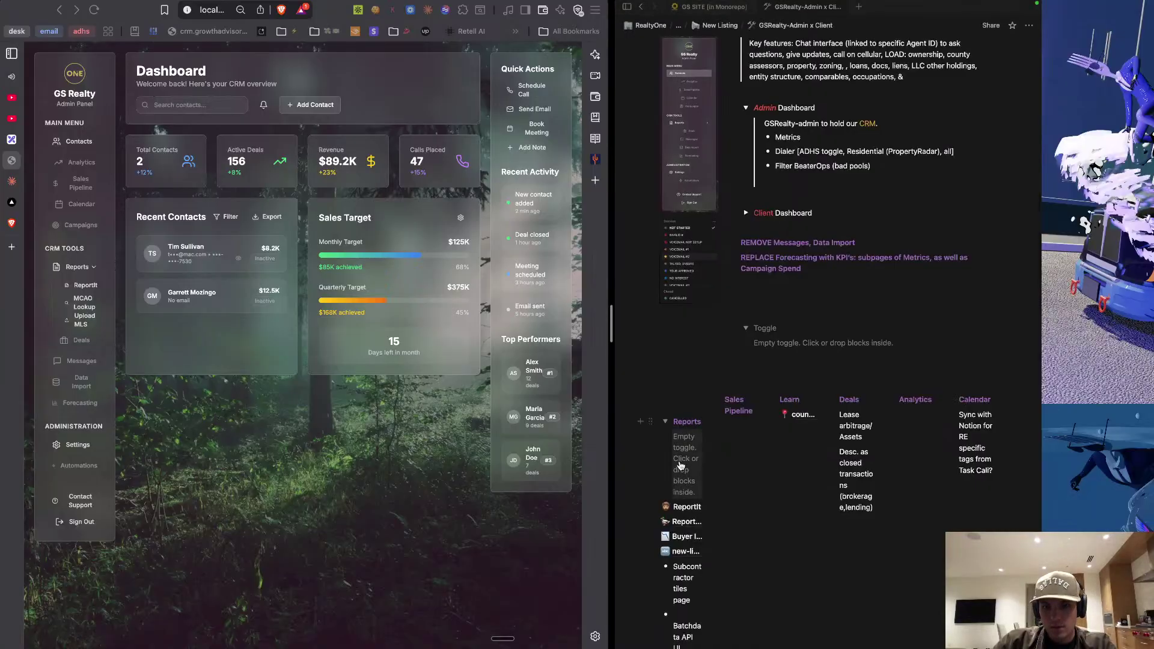
# Nest ReportIt and the remaining report items inside the Reports toggle.
pyautogui.scroll(-3, 698, 403)
pyautogui.scroll(-2, 698, 361)
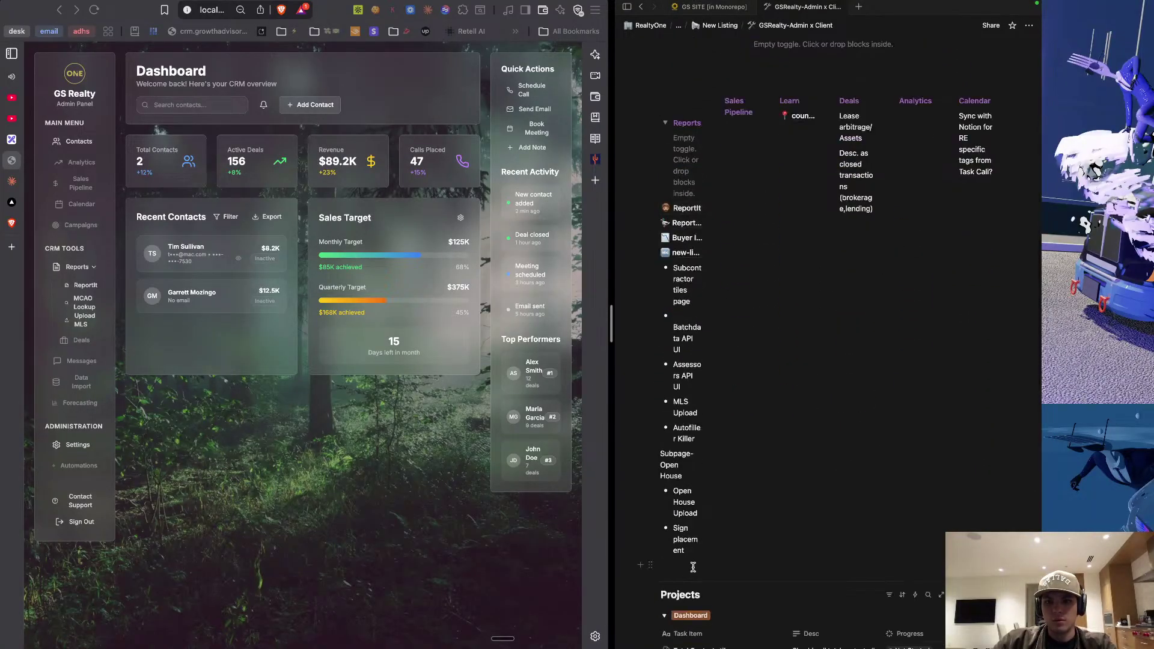
pyautogui.moveTo(701, 565); pyautogui.dragTo(665, 554)
pyautogui.scroll(-2, 664, 553)
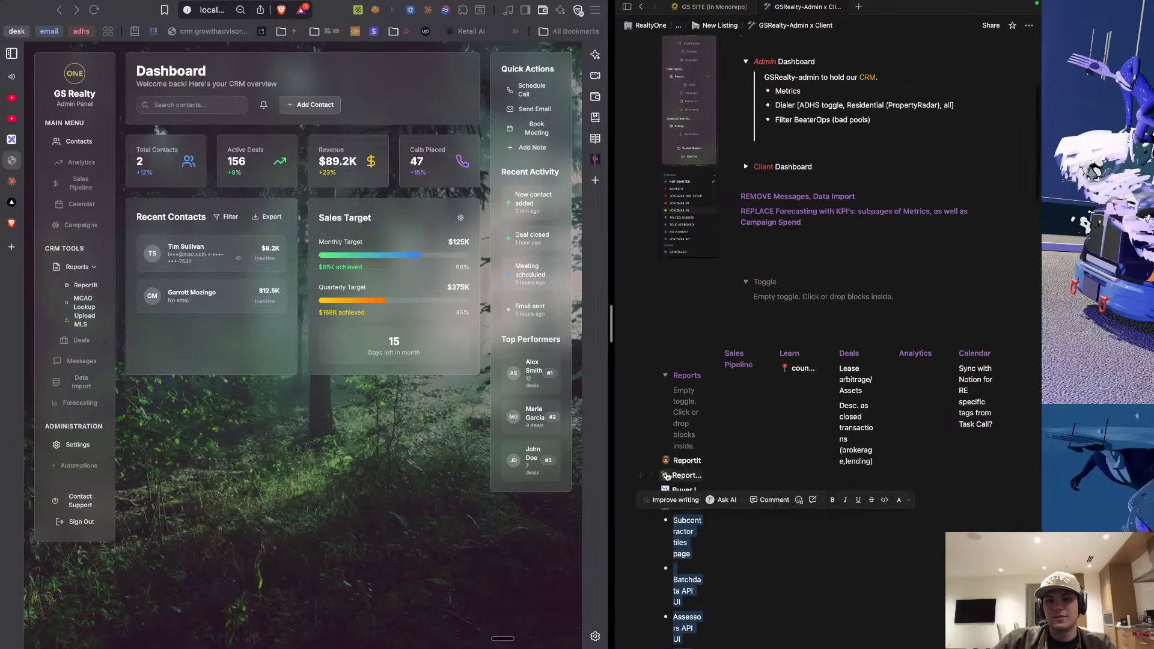
pyautogui.moveTo(650, 461); pyautogui.dragTo(687, 399)
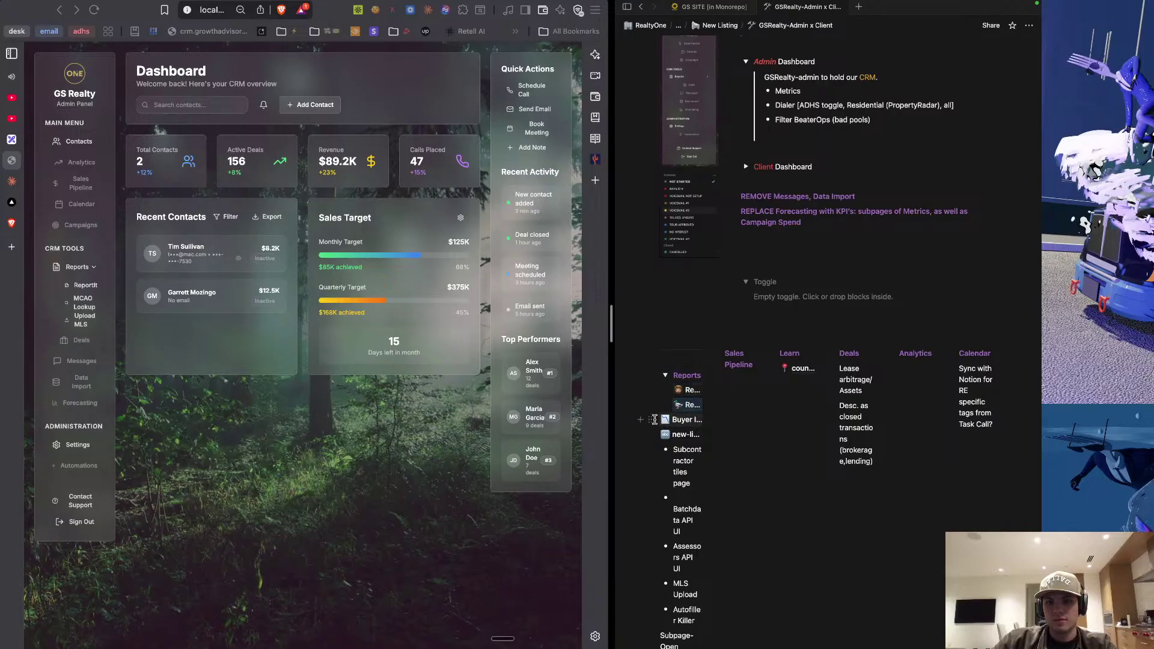
pyautogui.scroll(-2, 667, 373)
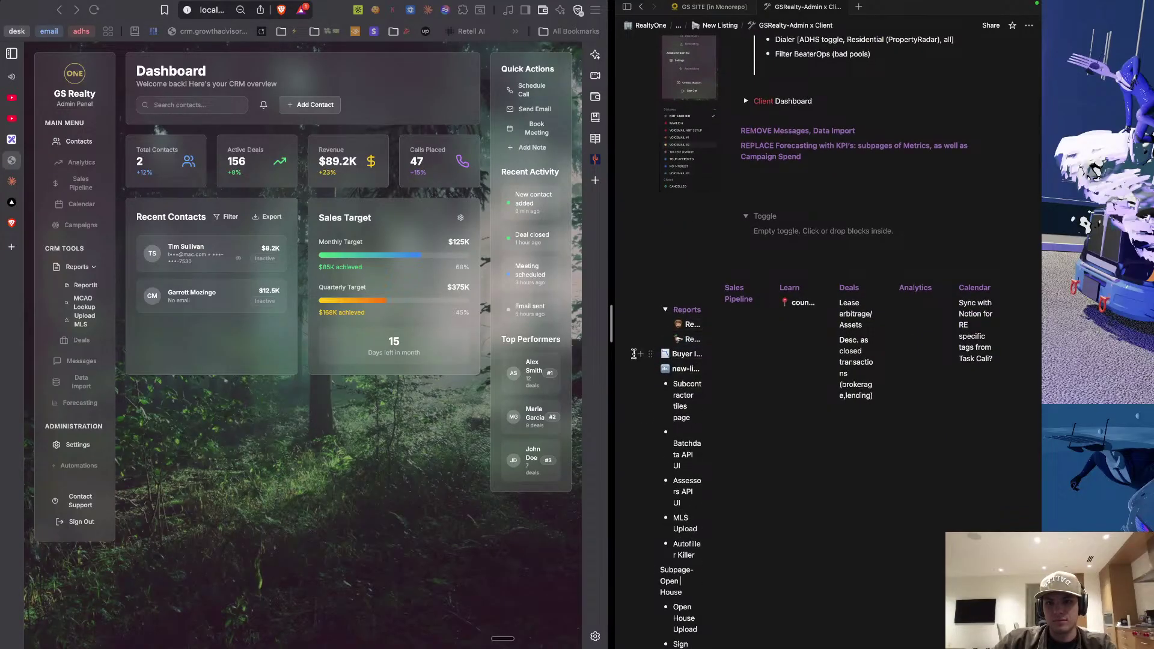
pyautogui.moveTo(627, 360); pyautogui.dragTo(700, 517)
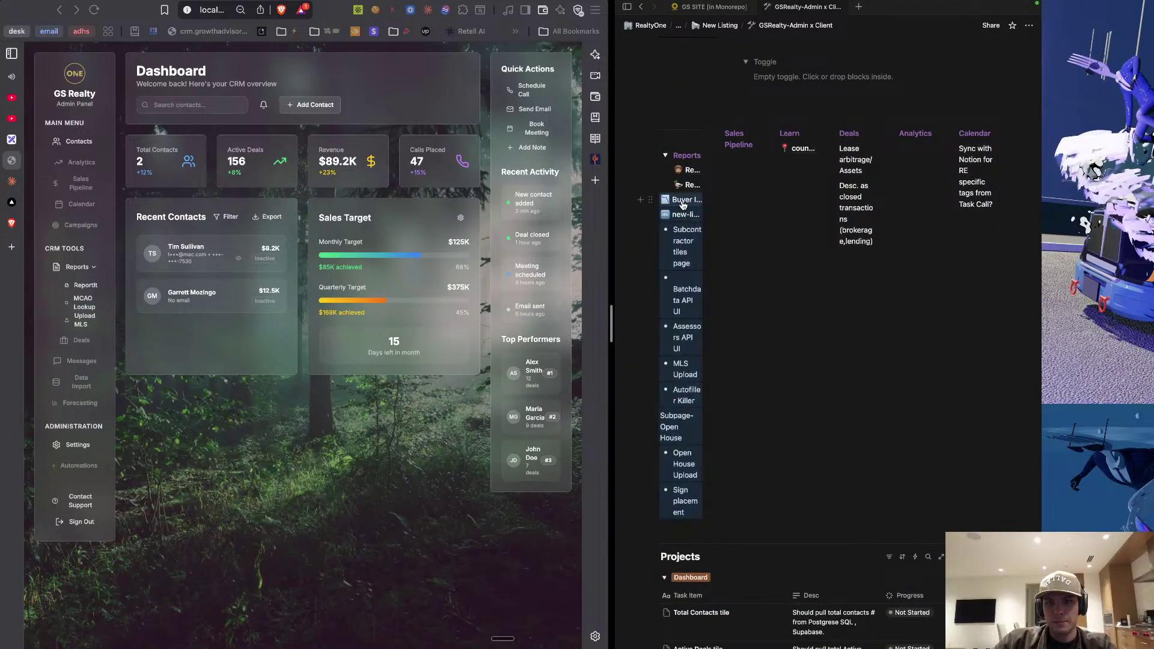
pyautogui.moveTo(680, 203); pyautogui.dragTo(694, 196)
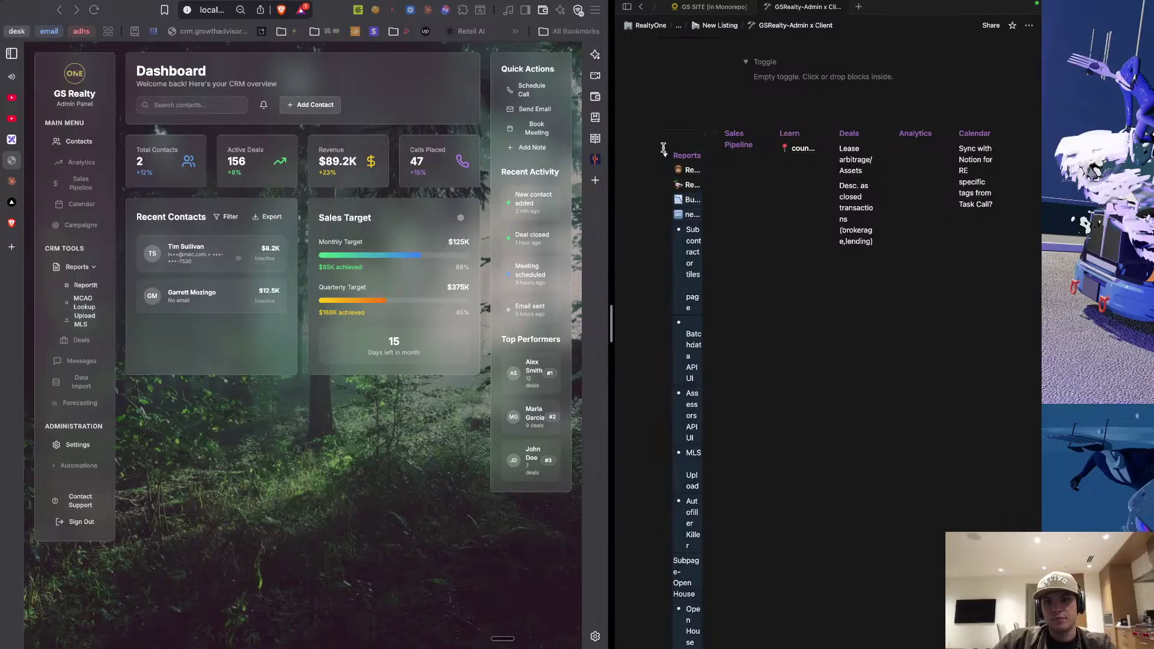
# Collapse Reports and add an empty toggle block beneath it.
pyautogui.click(666, 158)
pyautogui.click(682, 141)
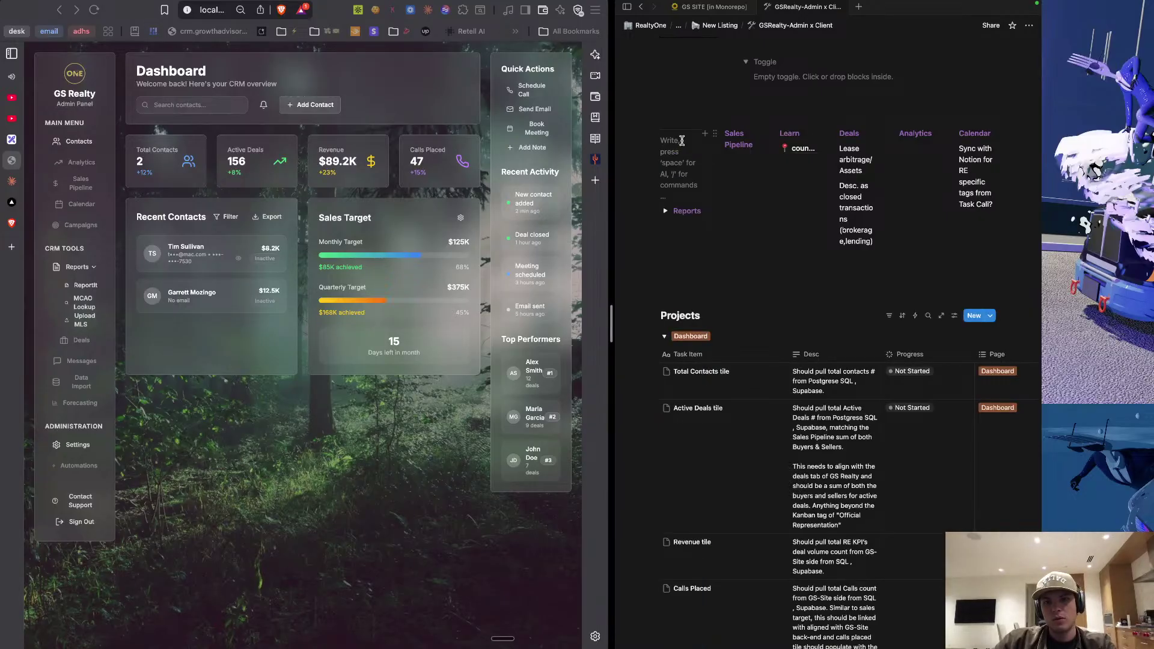
pyautogui.click(728, 172)
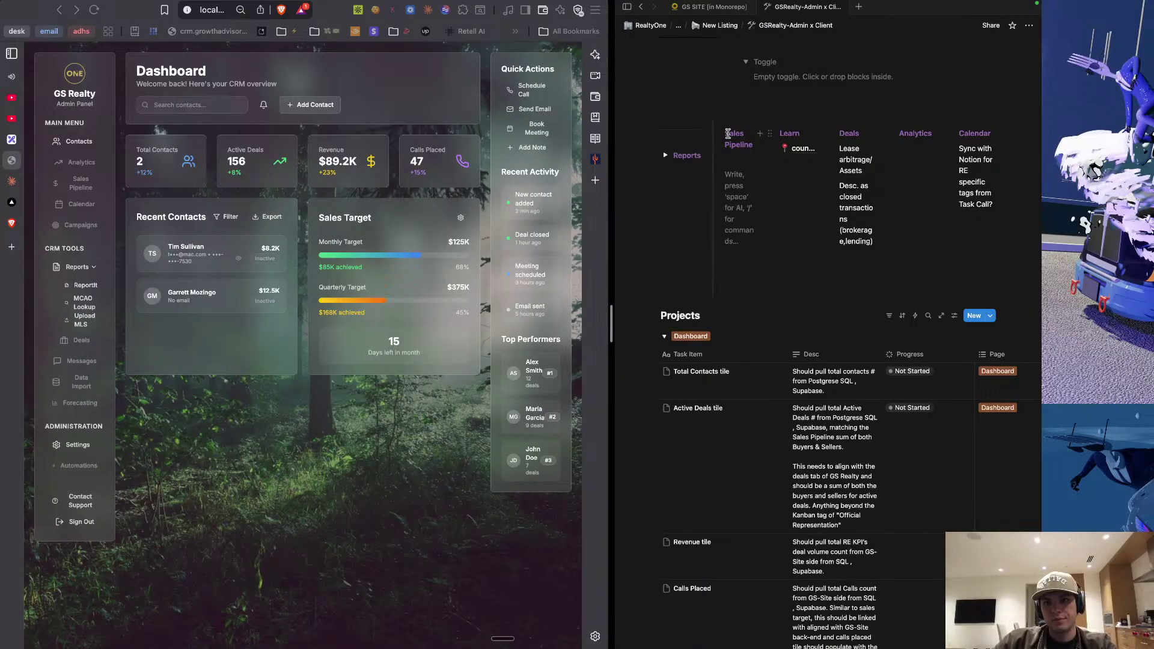
pyautogui.click(690, 165)
pyautogui.click(699, 163)
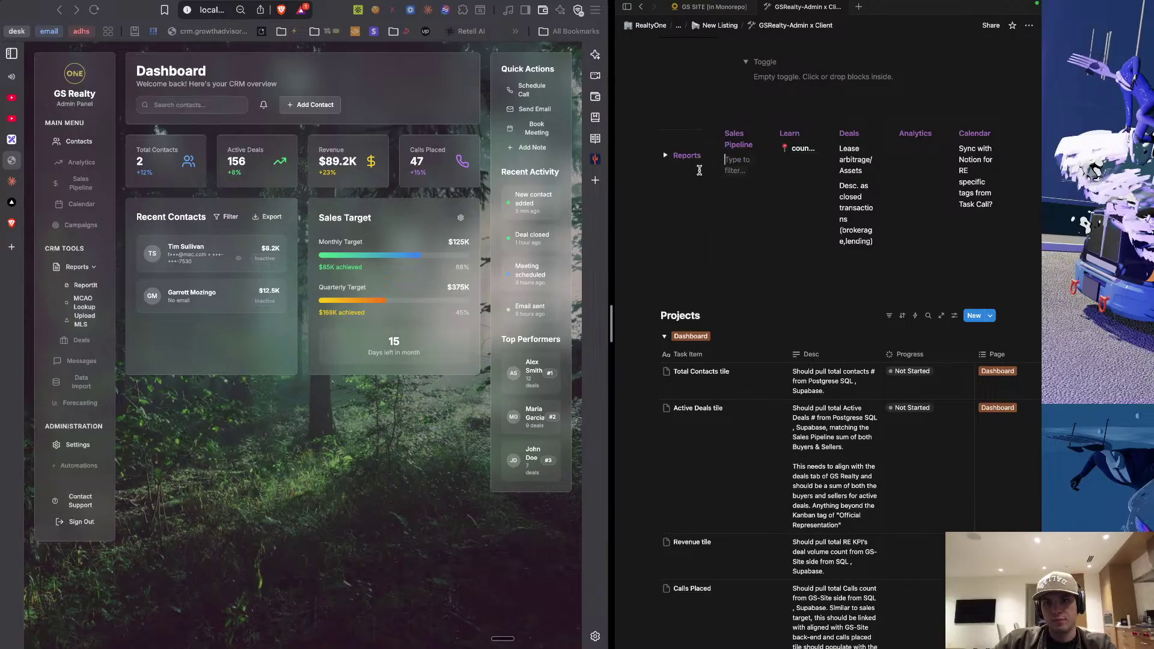
pyautogui.write('/')
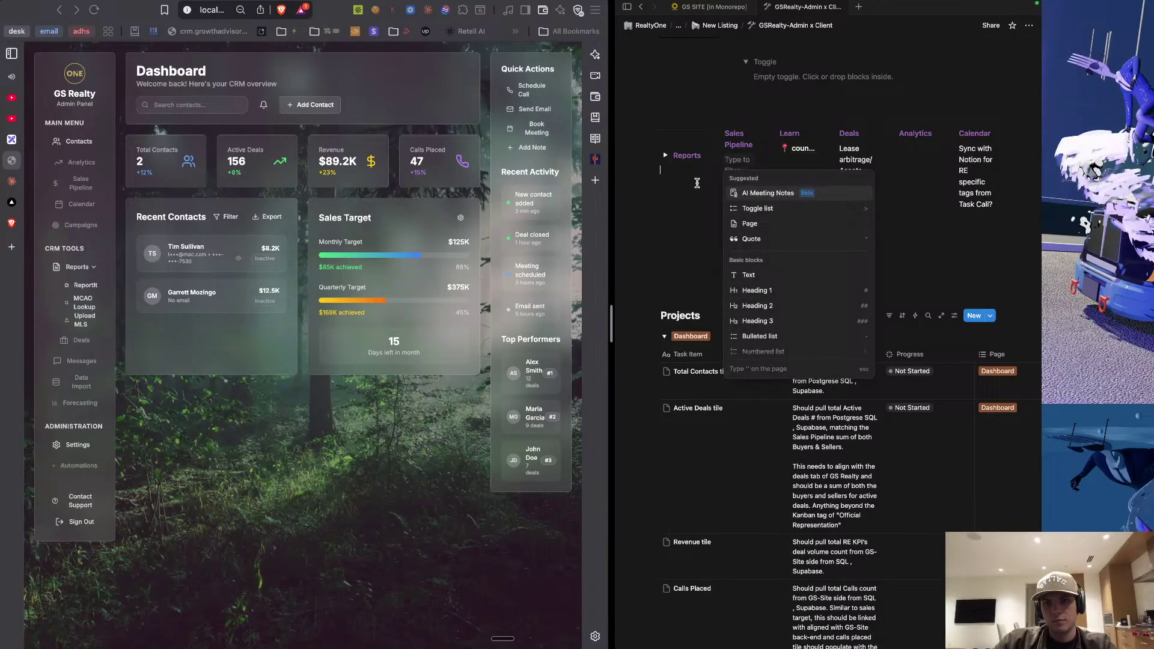
pyautogui.click(698, 155)
pyautogui.click(698, 155)
pyautogui.click(699, 156)
pyautogui.press('Return')
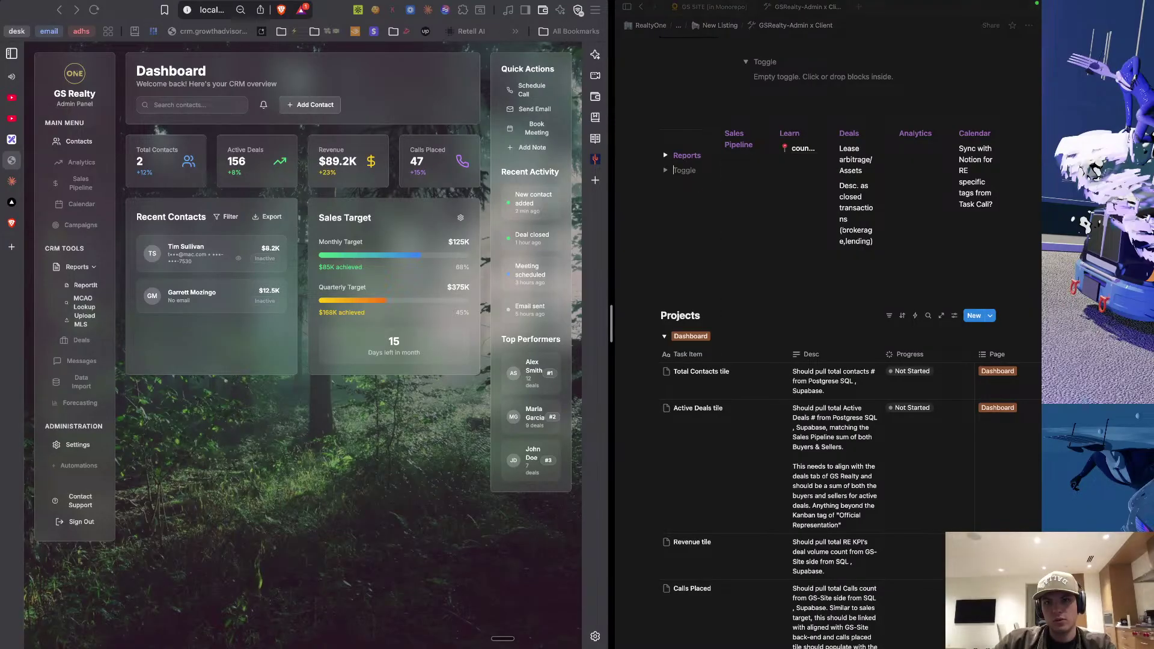
# Move the Sales Pipeline heading into the new toggle as its title.
pyautogui.doubleClick(732, 133)
pyautogui.tripleClick(733, 137)
pyautogui.hotkey('ctrl', 'c')
pyautogui.press('BackSpace')
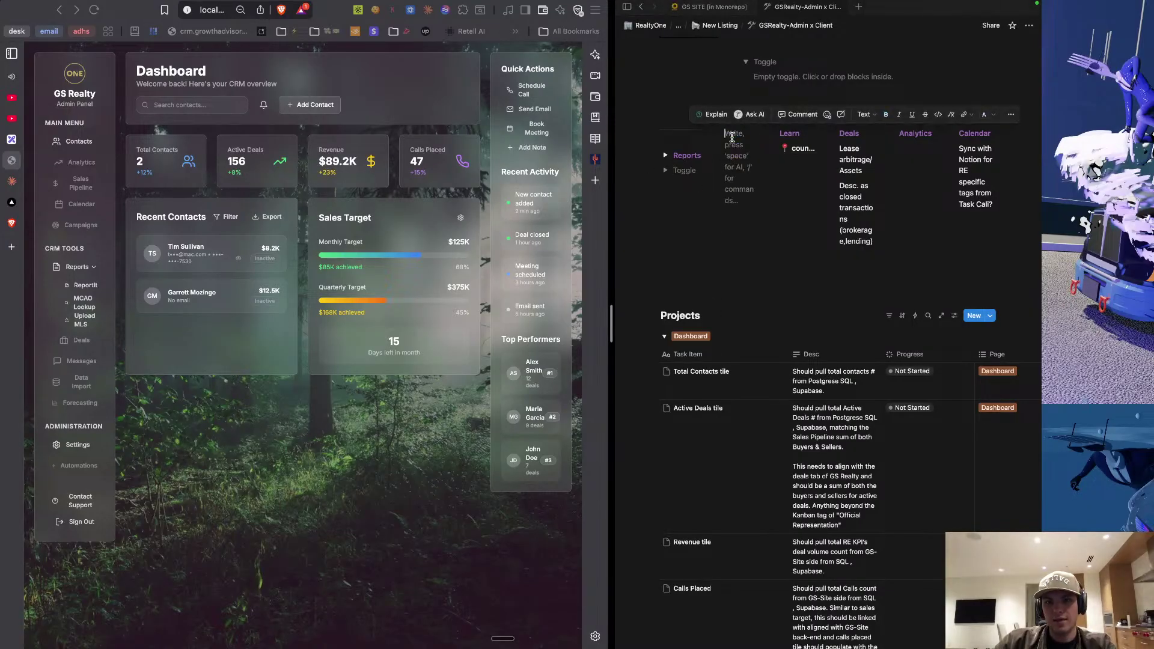
pyautogui.click(689, 172)
pyautogui.hotkey('ctrl', 'v')
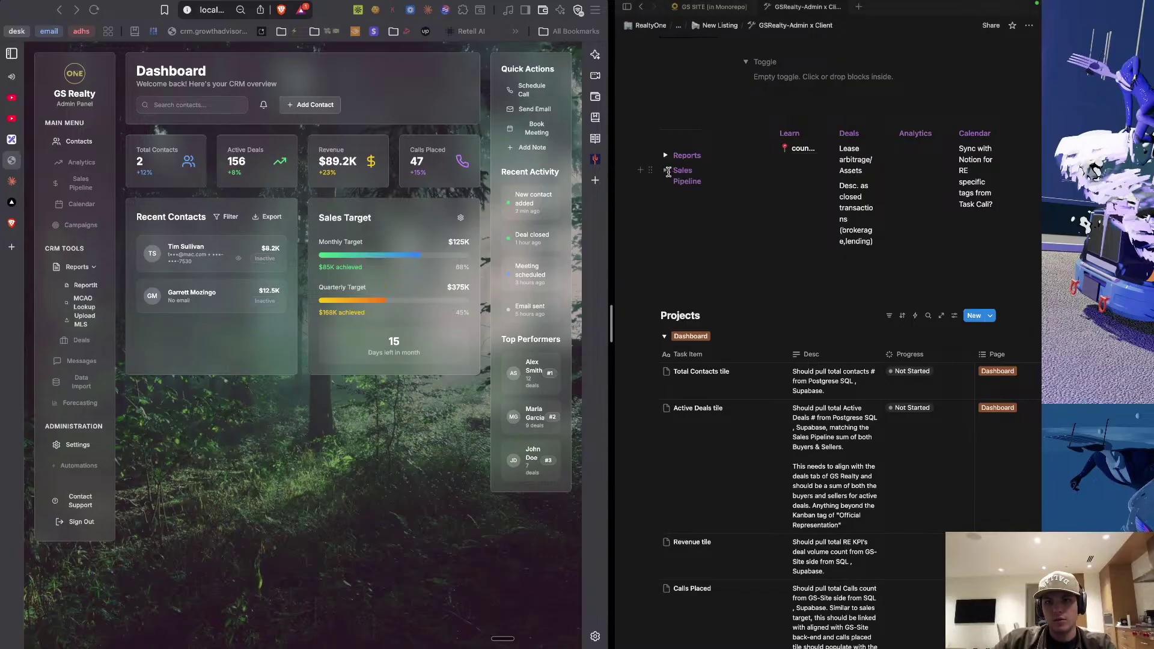
pyautogui.click(666, 171)
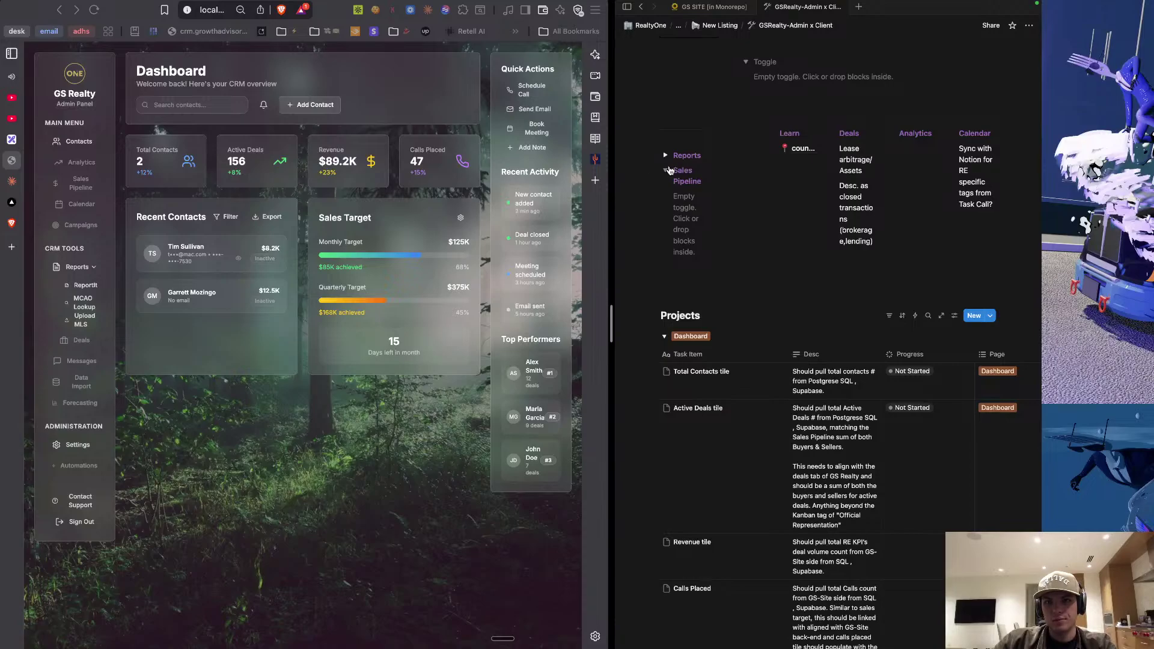
pyautogui.click(665, 171)
# Create a Learn toggle and move the Learn column's pinned note into it.
pyautogui.press('Return')
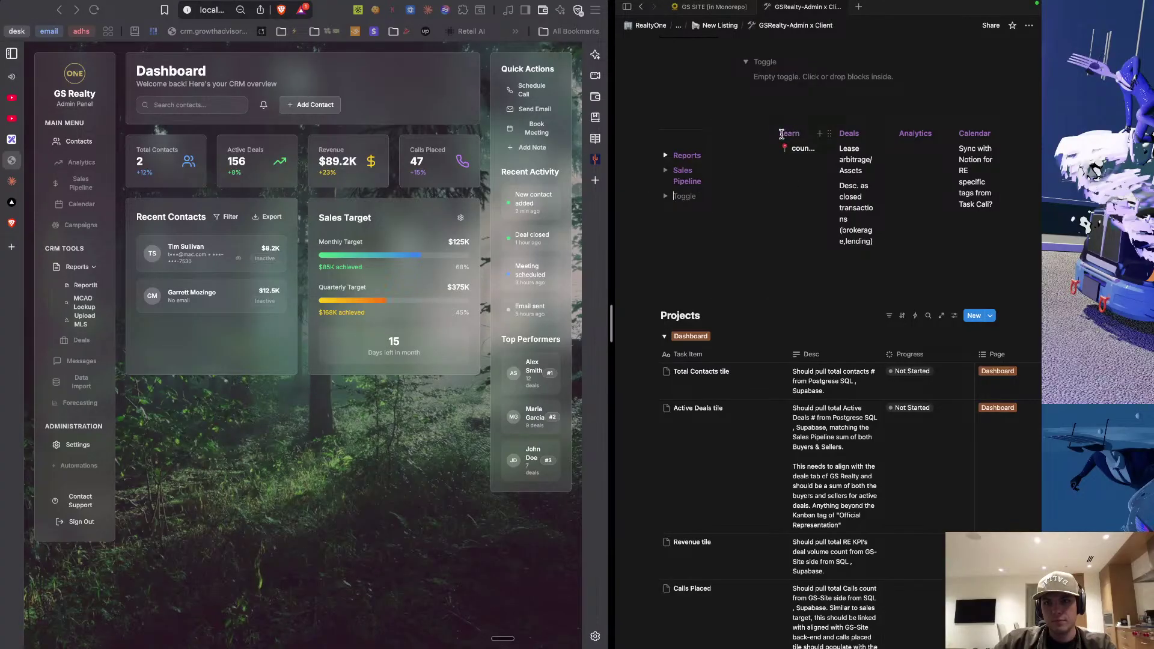
pyautogui.doubleClick(782, 133)
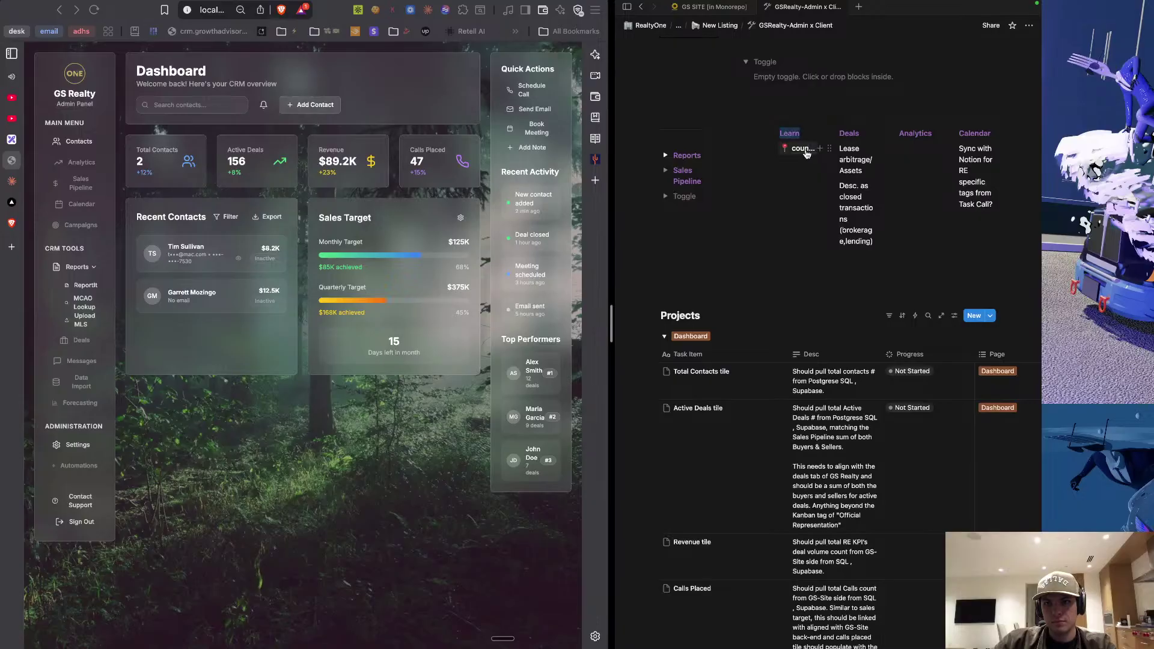
pyautogui.press('BackSpace')
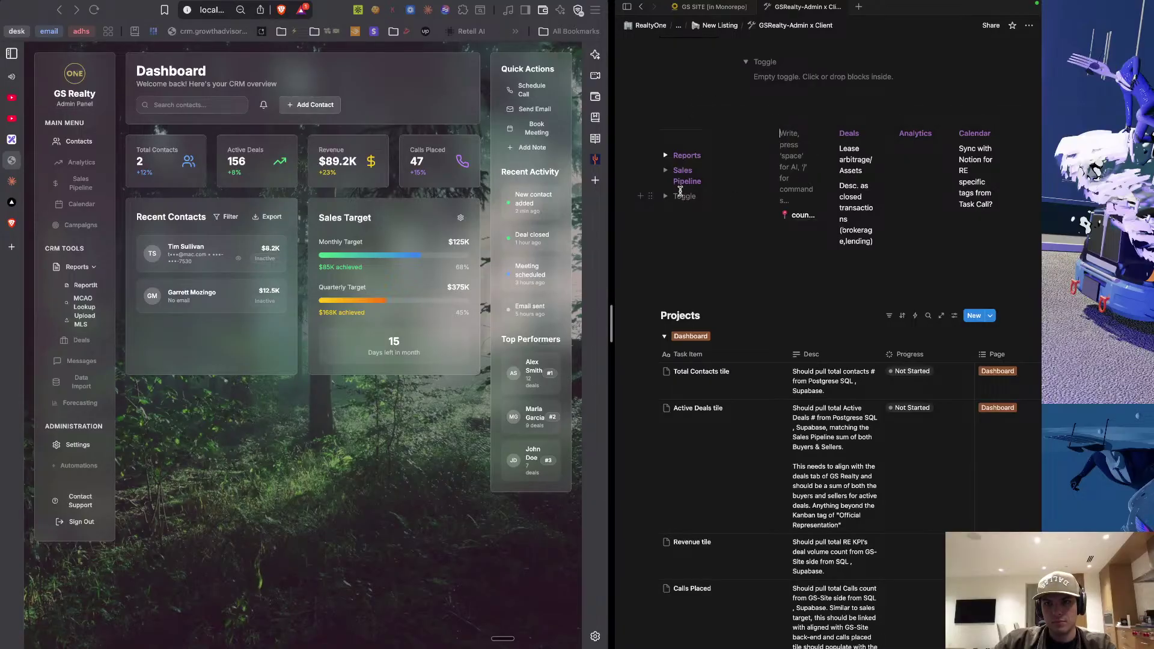
pyautogui.press('super+z')
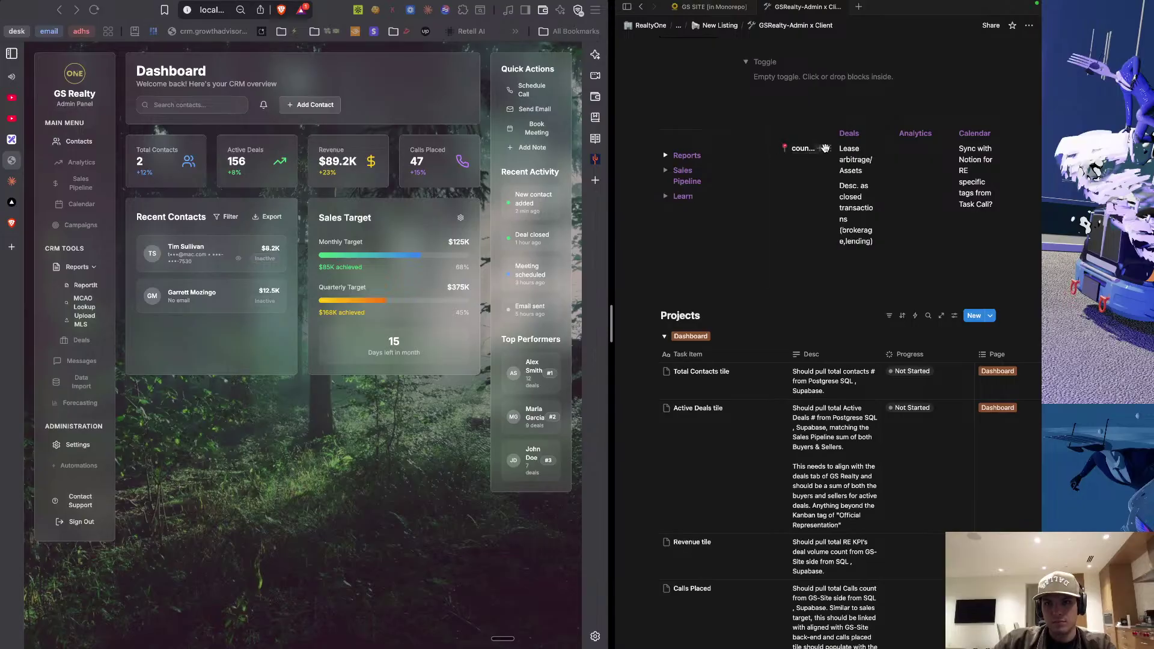
pyautogui.moveTo(758, 222); pyautogui.dragTo(685, 198)
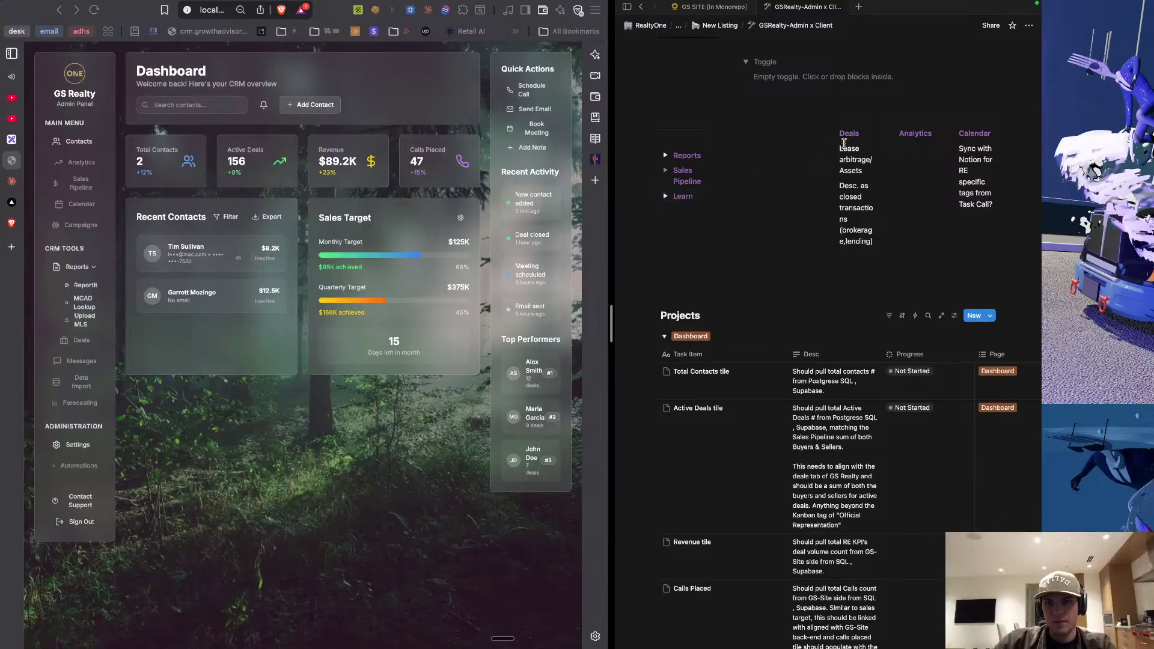
# Turn the Deals heading into a toggle holding its two notes, then collapse it.
pyautogui.click(690, 217)
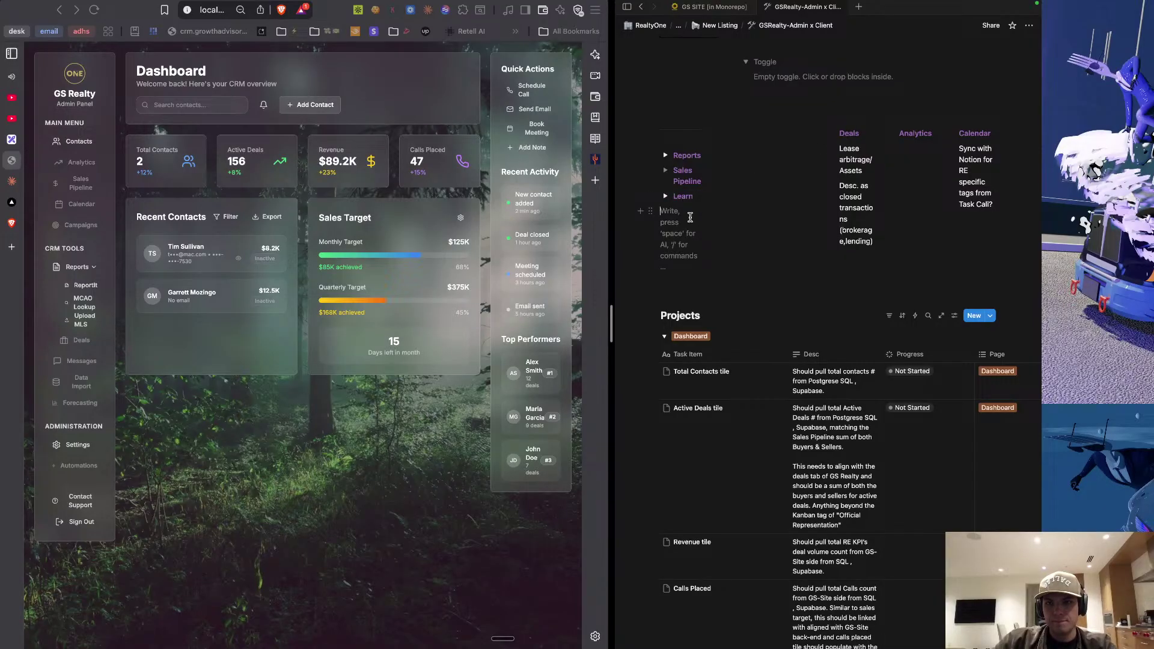
pyautogui.write('>')
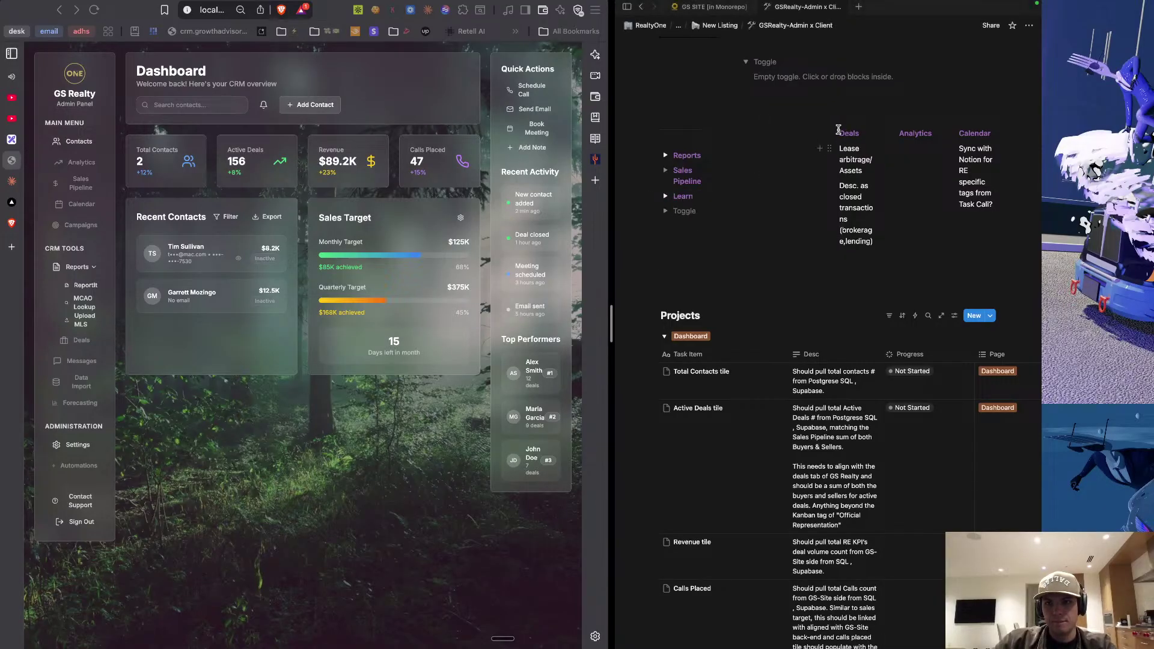
pyautogui.moveTo(840, 132); pyautogui.dragTo(875, 248)
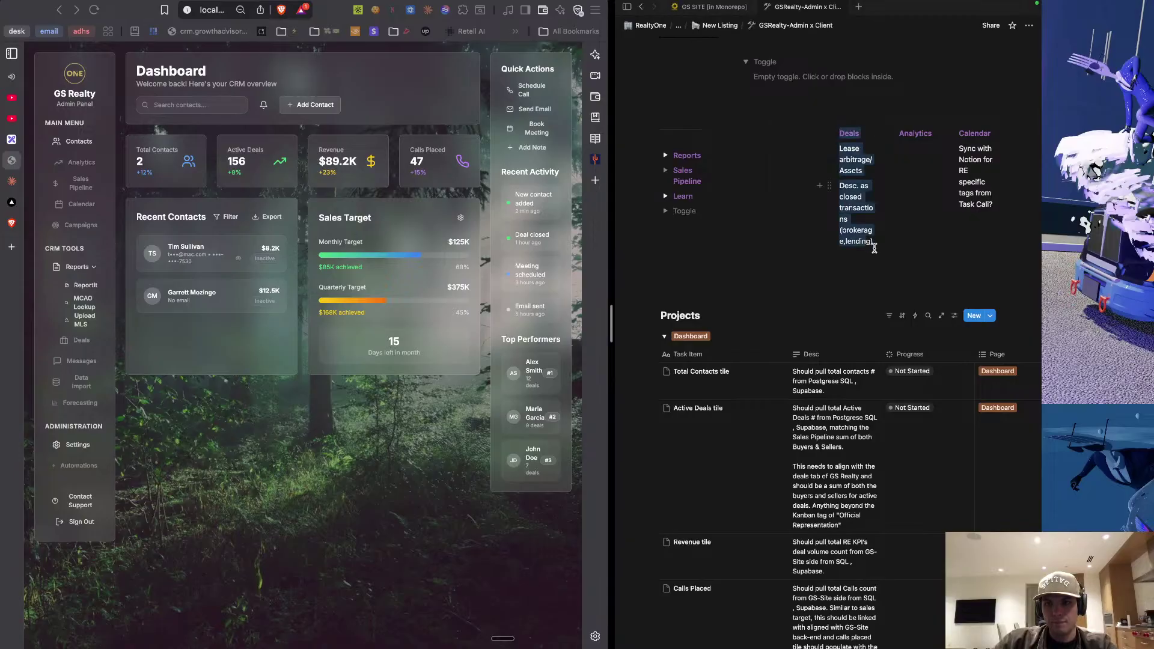
pyautogui.press('BackSpace')
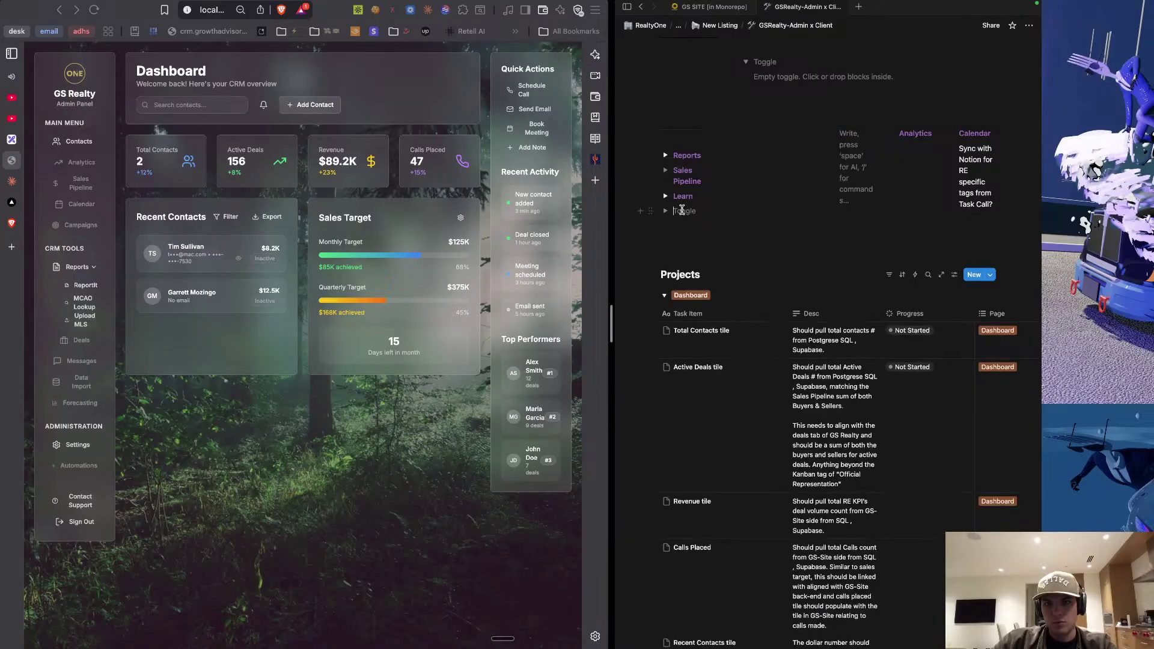
pyautogui.write('Deals Lease arbitrage/Assets Desc. as closed transactions (brokerage,lending)')
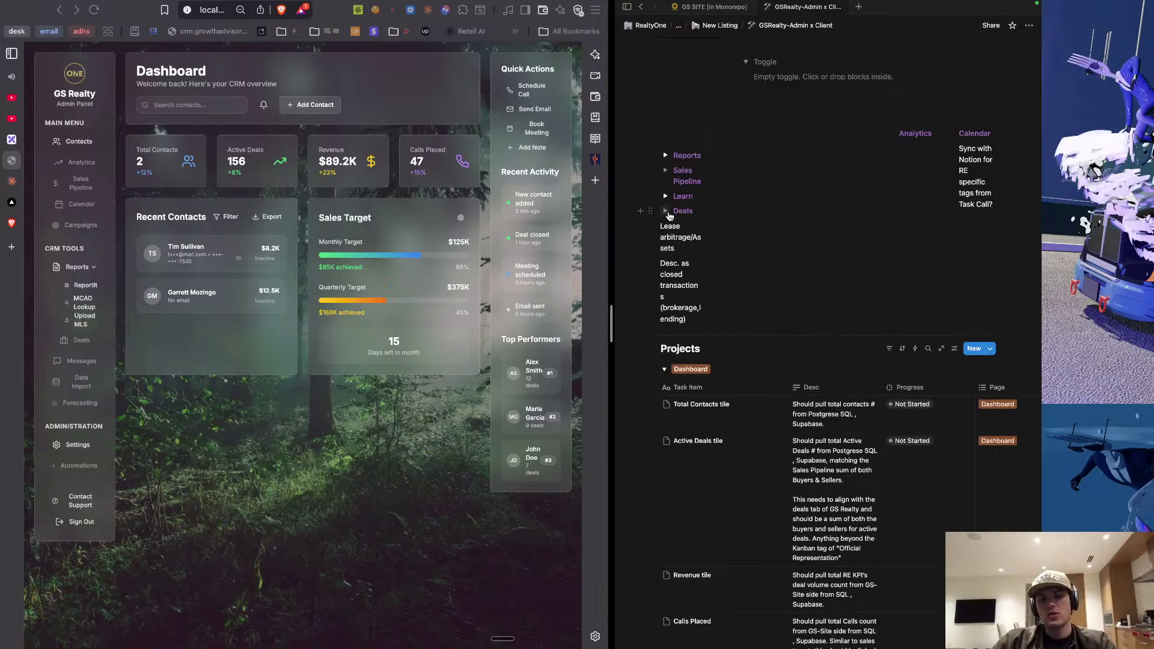
pyautogui.click(668, 213)
pyautogui.moveTo(696, 391); pyautogui.dragTo(683, 226)
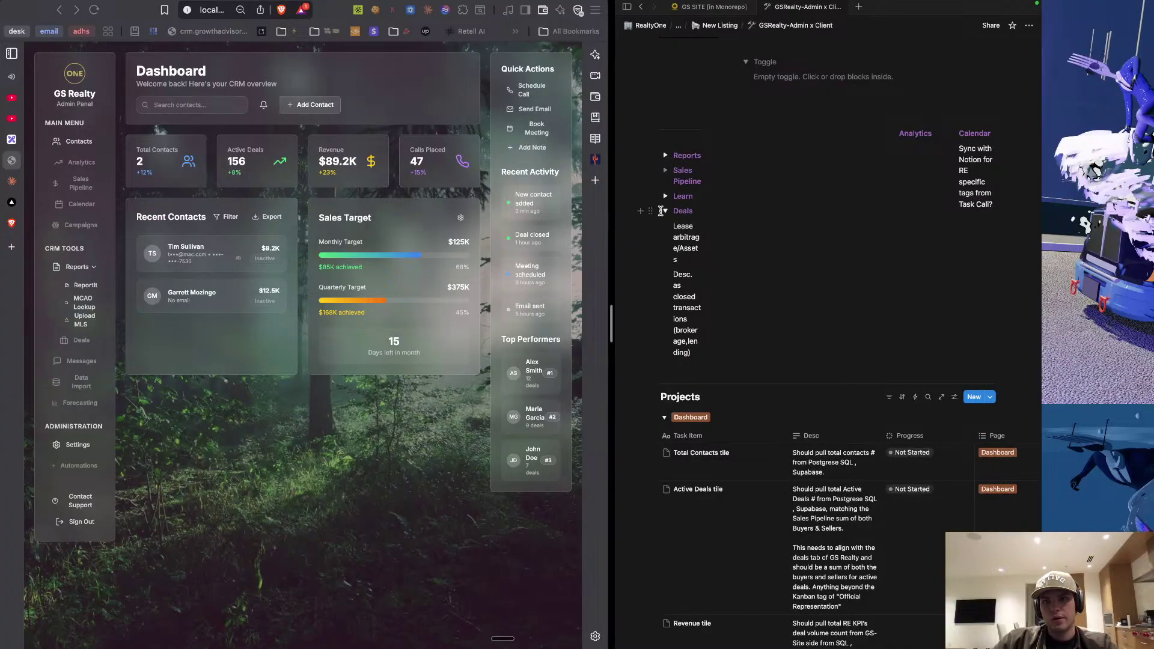
pyautogui.click(665, 212)
# Remove the Analytics column heading and add an Analytics toggle below Deals.
pyautogui.doubleClick(915, 132)
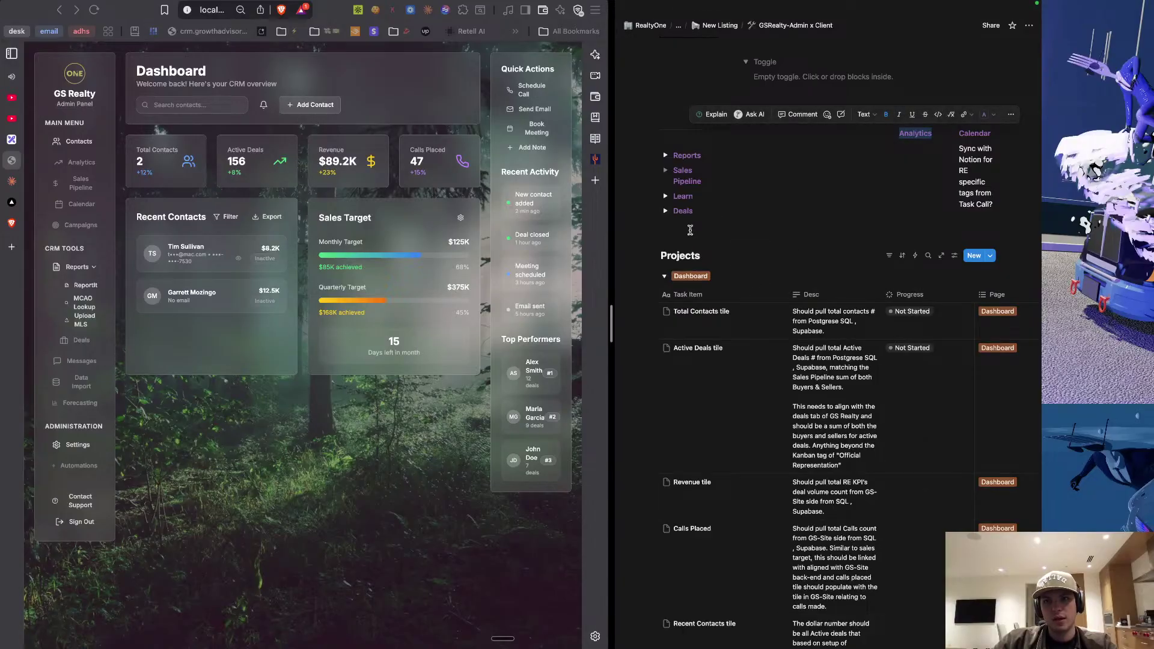
pyautogui.press('BackSpace')
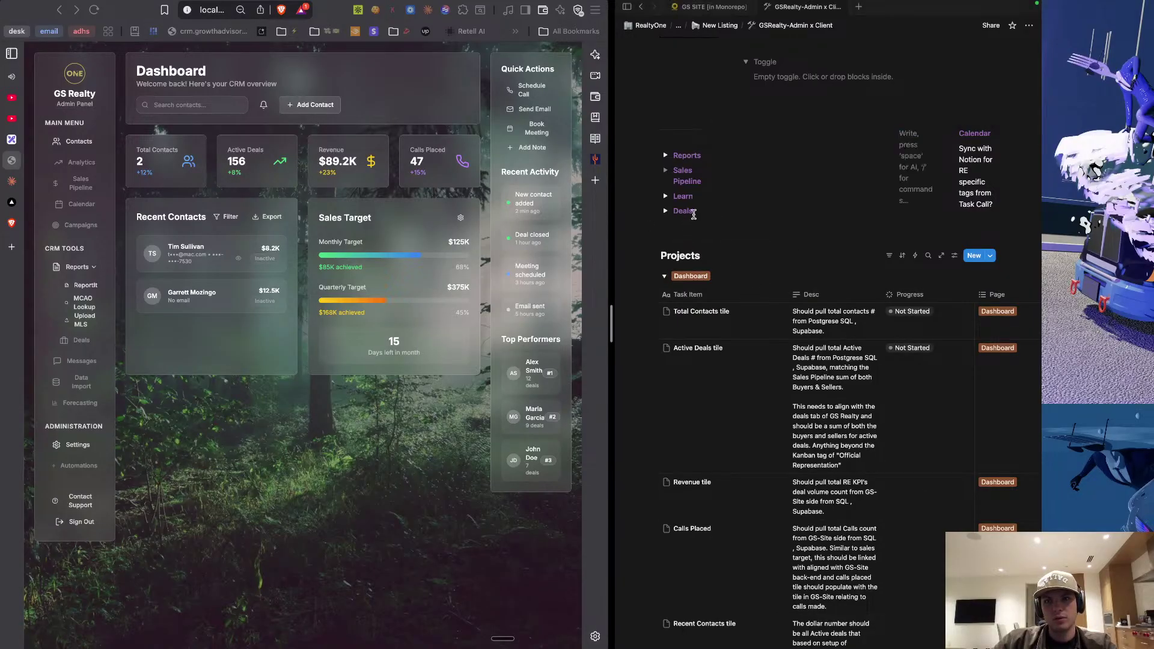
pyautogui.click(693, 213)
pyautogui.press('Return')
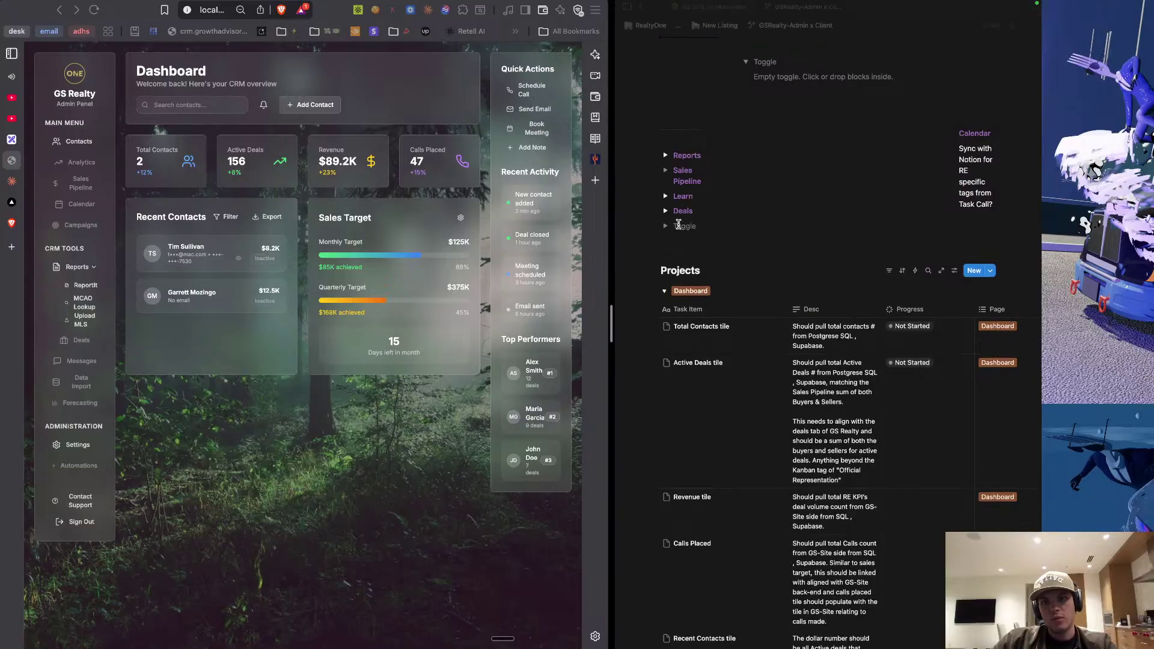
pyautogui.write('Analytics')
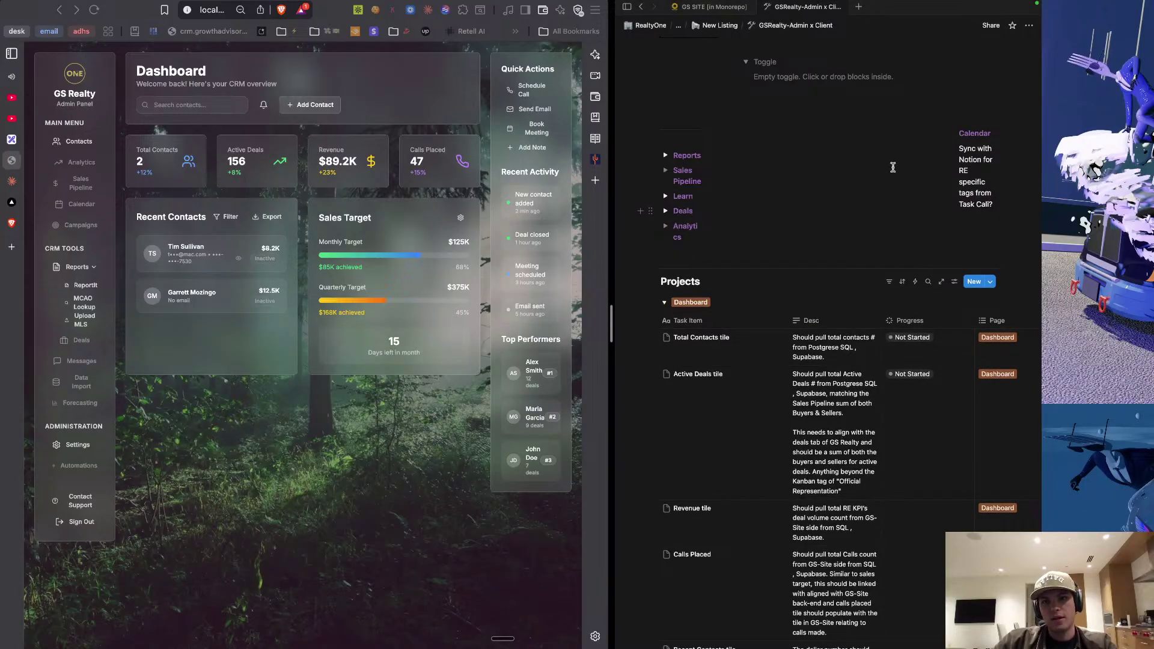
# Move the Calendar column blocks below Analytics and make Calendar a toggle title.
pyautogui.moveTo(993, 199); pyautogui.dragTo(964, 133)
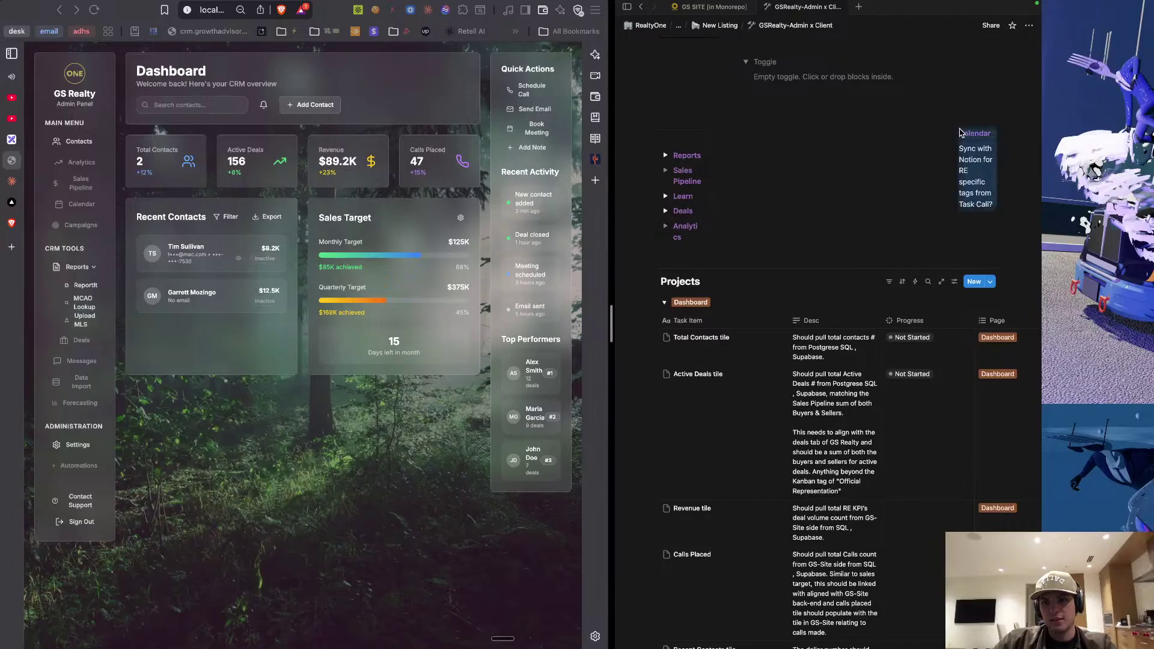
pyautogui.press('BackSpace')
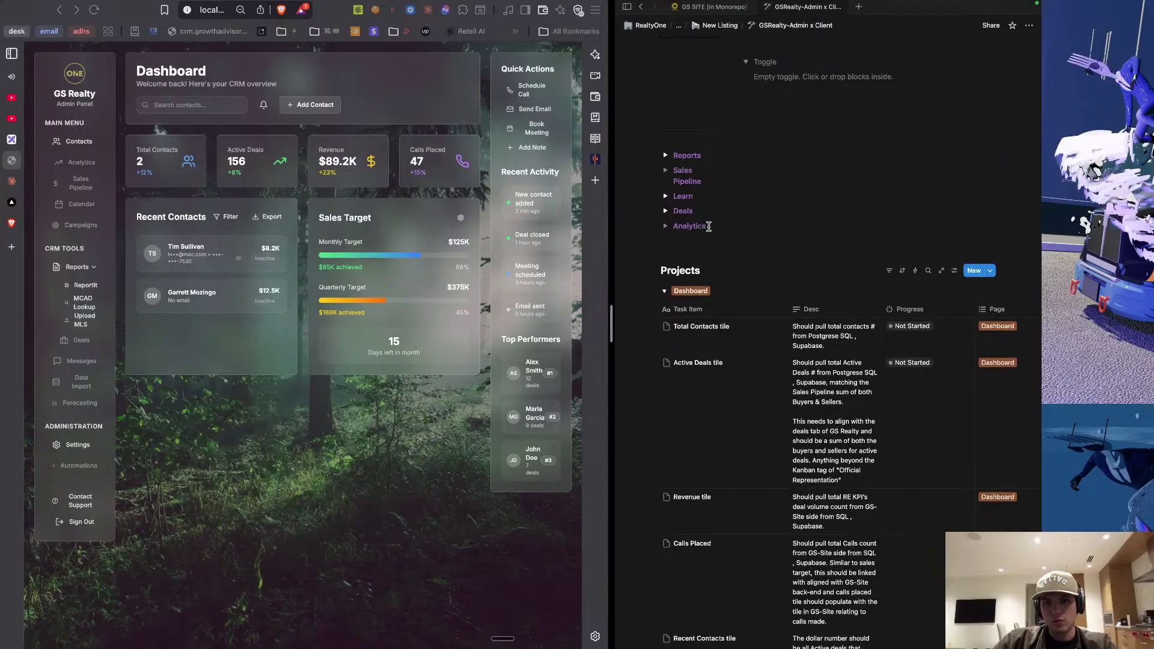
pyautogui.press('Return')
pyautogui.write('Calendar Sync with Notion for RE specific tags from Task Cali?')
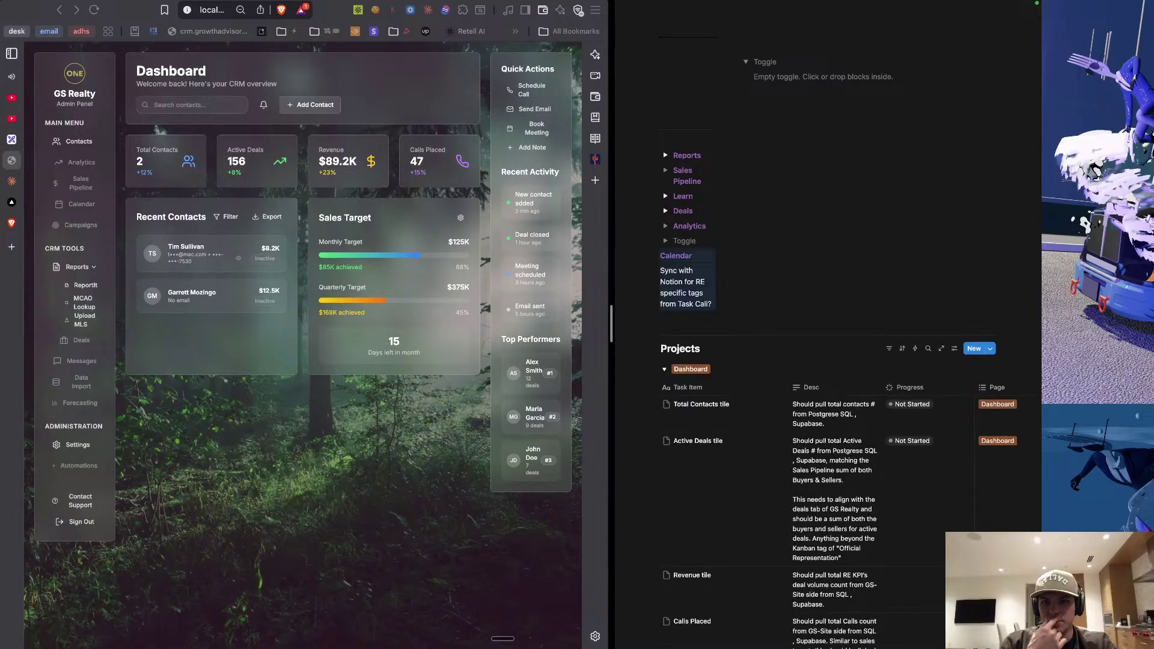
pyautogui.doubleClick(674, 254)
pyautogui.moveTo(674, 254); pyautogui.dragTo(678, 242)
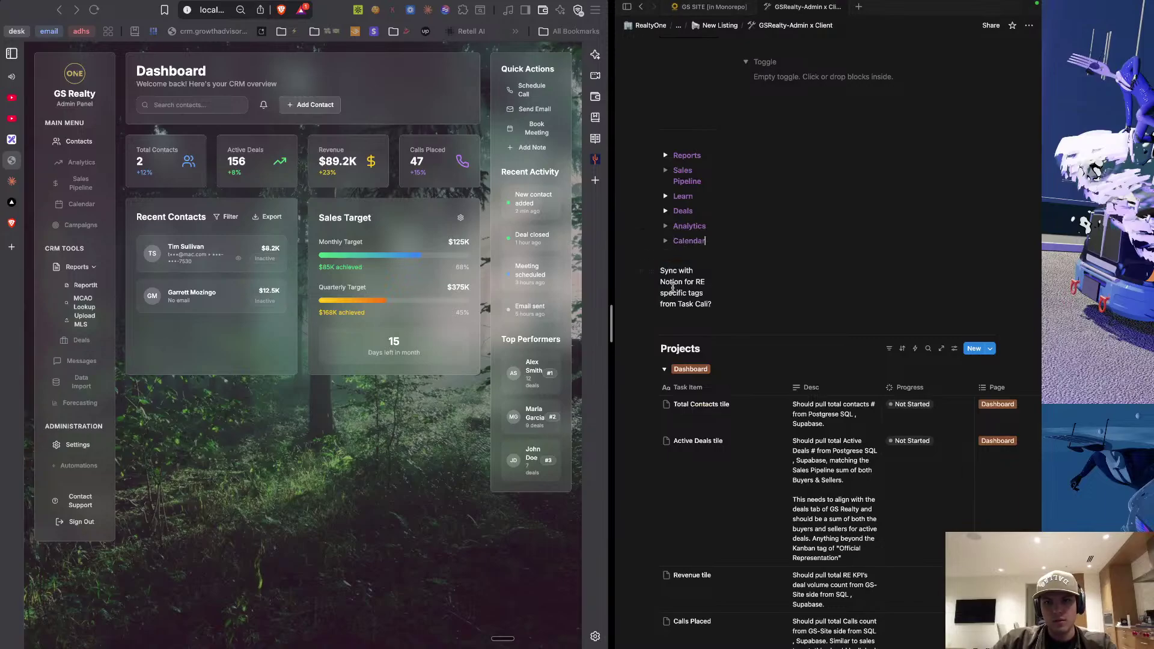
pyautogui.moveTo(672, 288); pyautogui.dragTo(672, 287)
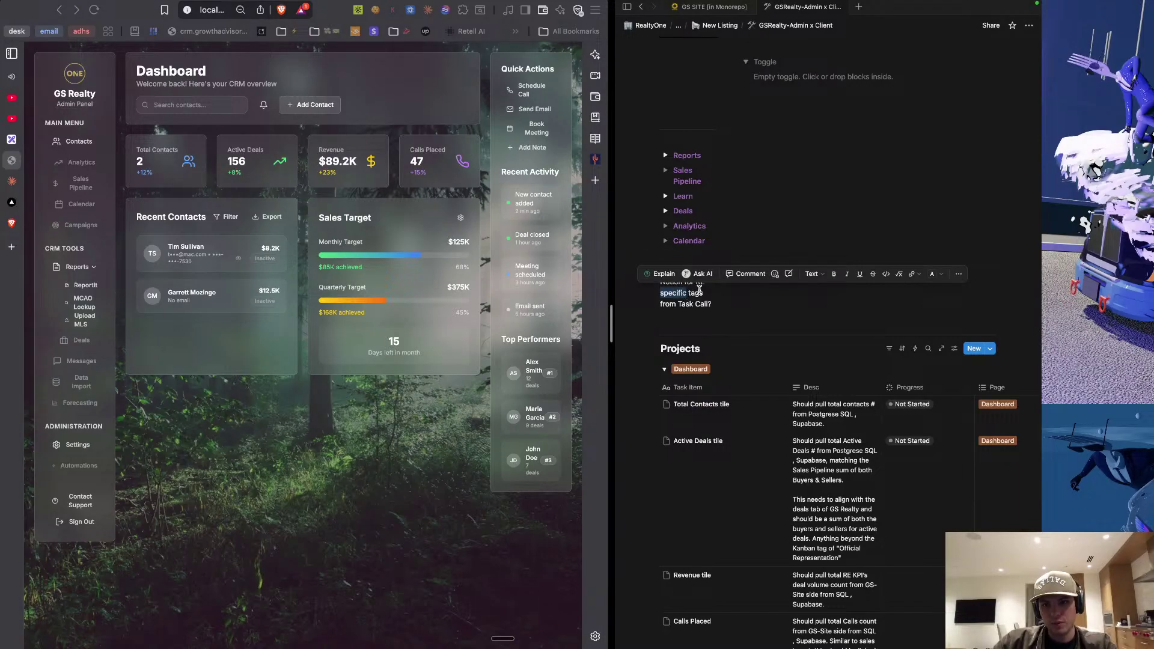
# Move the Task Call sync note inside the Calendar toggle and collapse it.
pyautogui.tripleClick(700, 291)
pyautogui.press('BackSpace')
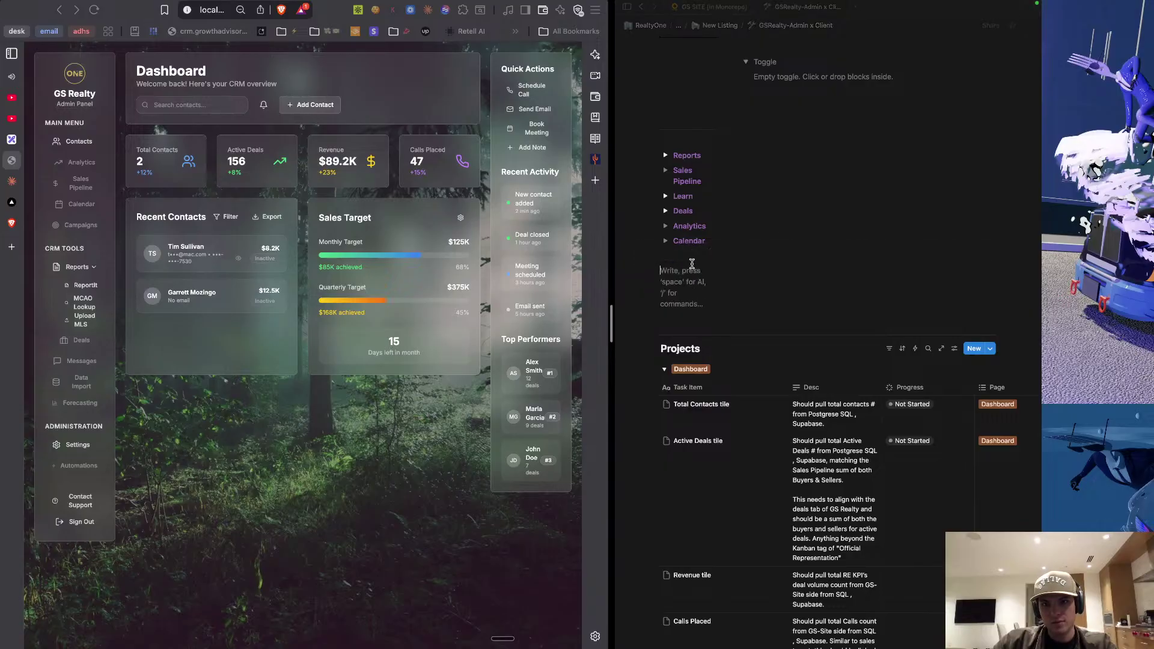
pyautogui.click(666, 241)
pyautogui.click(684, 260)
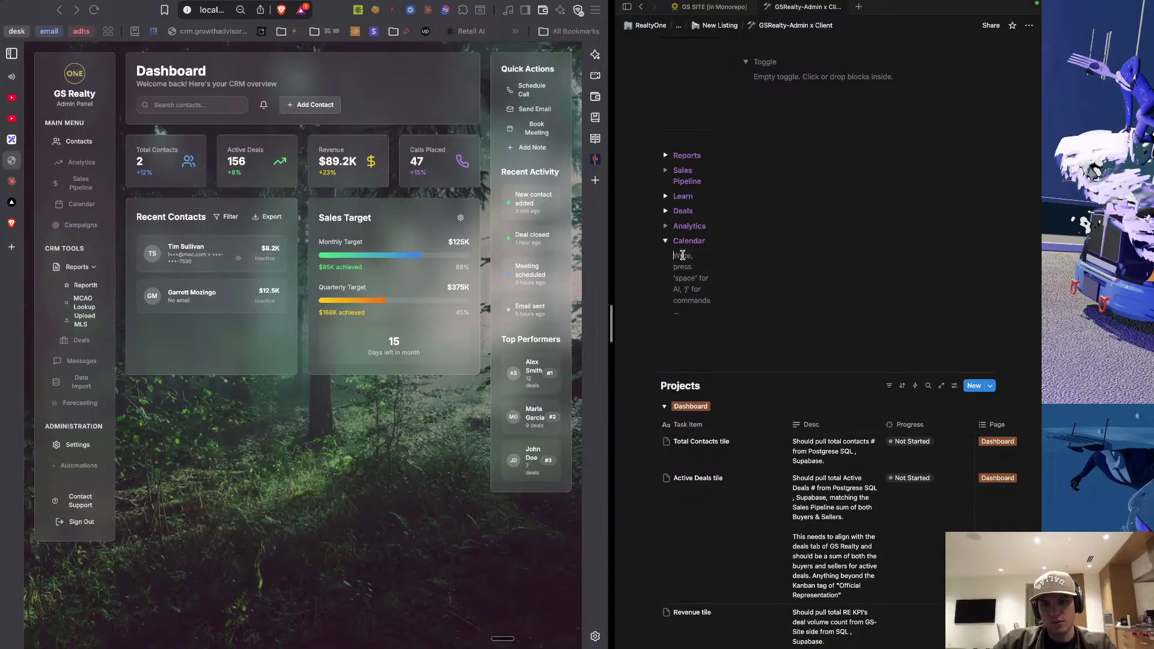
pyautogui.write('Sync with Notion for RE specific tags from Task Call?')
pyautogui.click(666, 240)
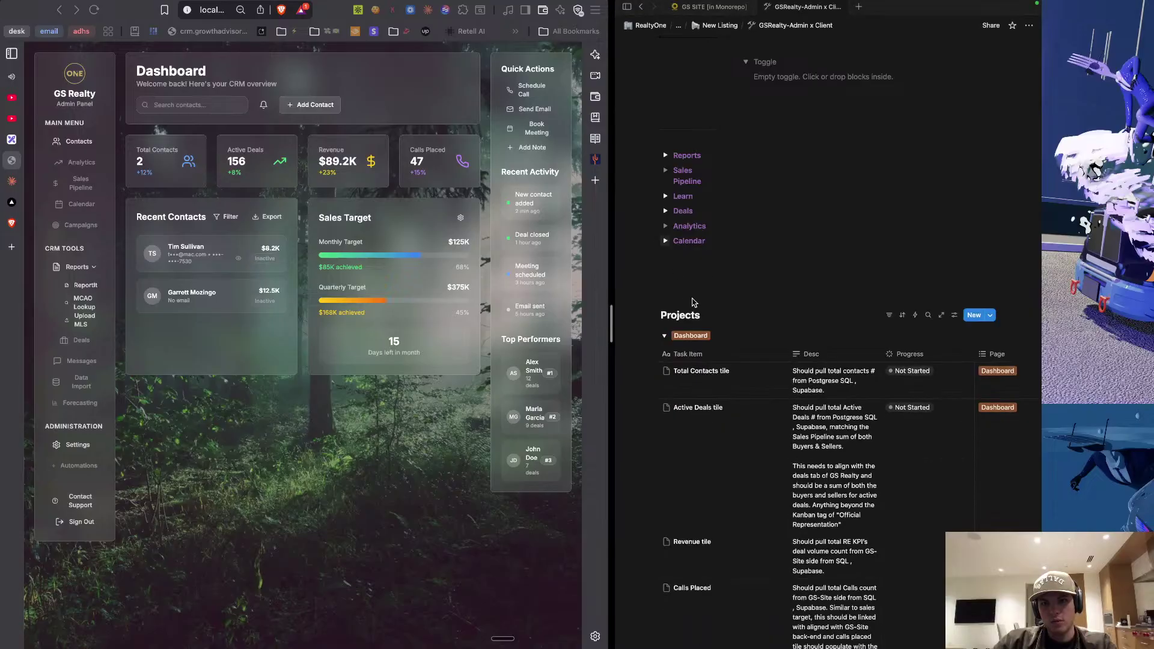
pyautogui.click(692, 284)
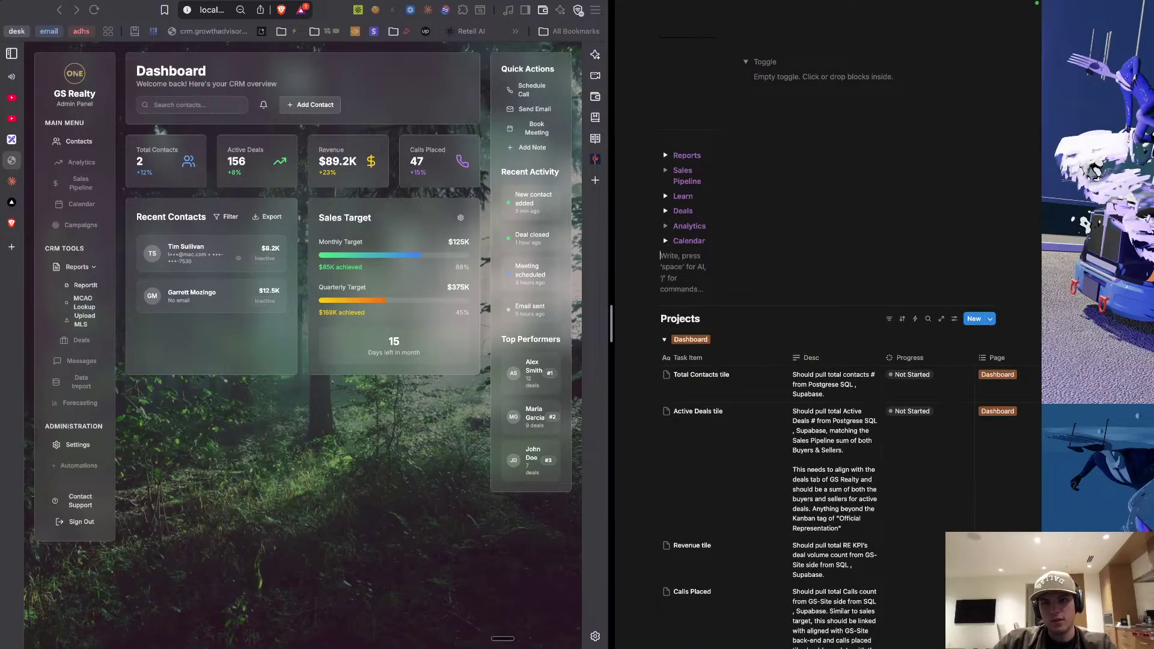
# Delete the empty placeholder block from its options menu.
pyautogui.scroll(3, 812, 190)
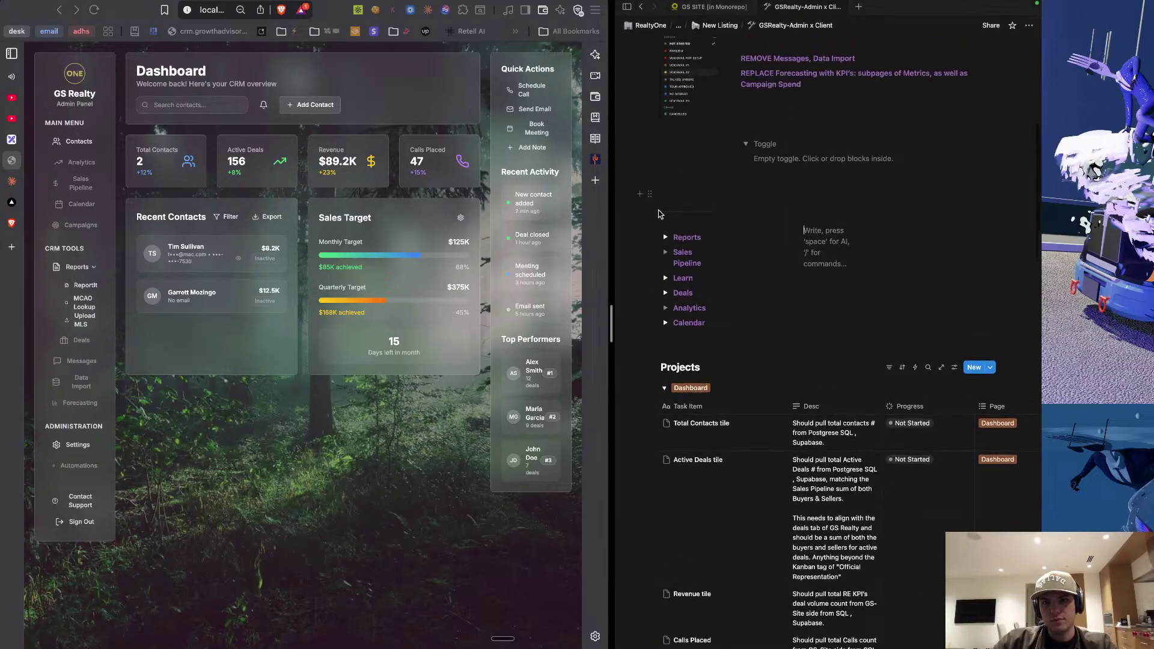
pyautogui.click(650, 211)
pyautogui.click(692, 229)
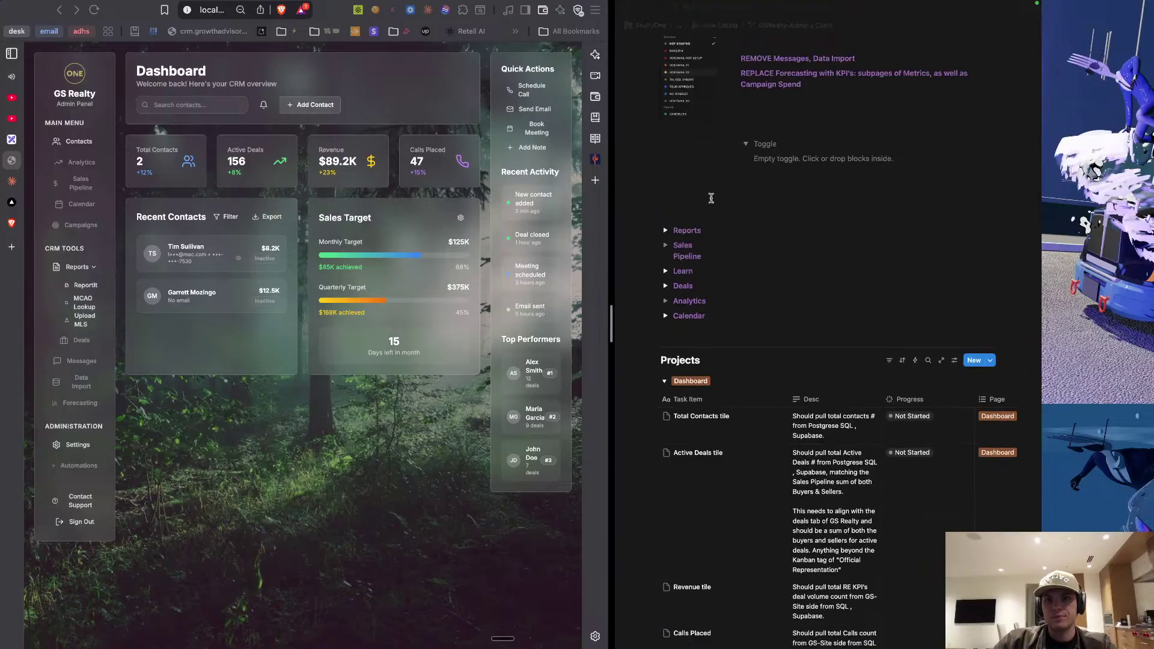
# Select the kanban-board description in the Sales Pipeline item's Desc cell.
pyautogui.scroll(3, 740, 199)
pyautogui.scroll(-4, 741, 198)
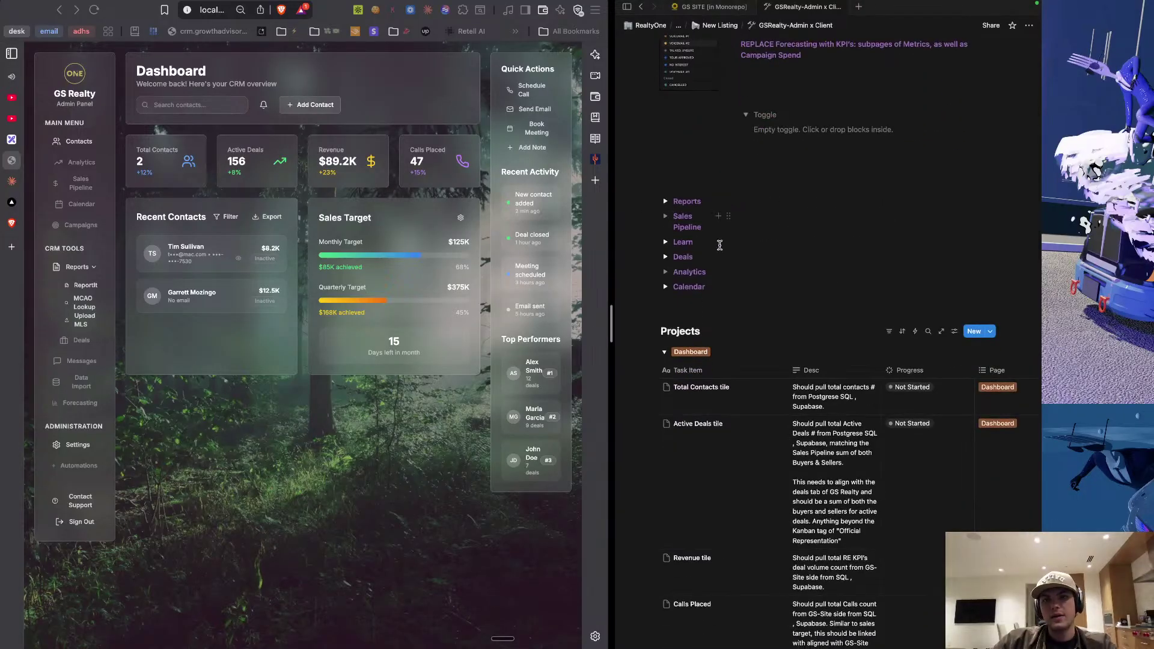
pyautogui.scroll(-15, 701, 355)
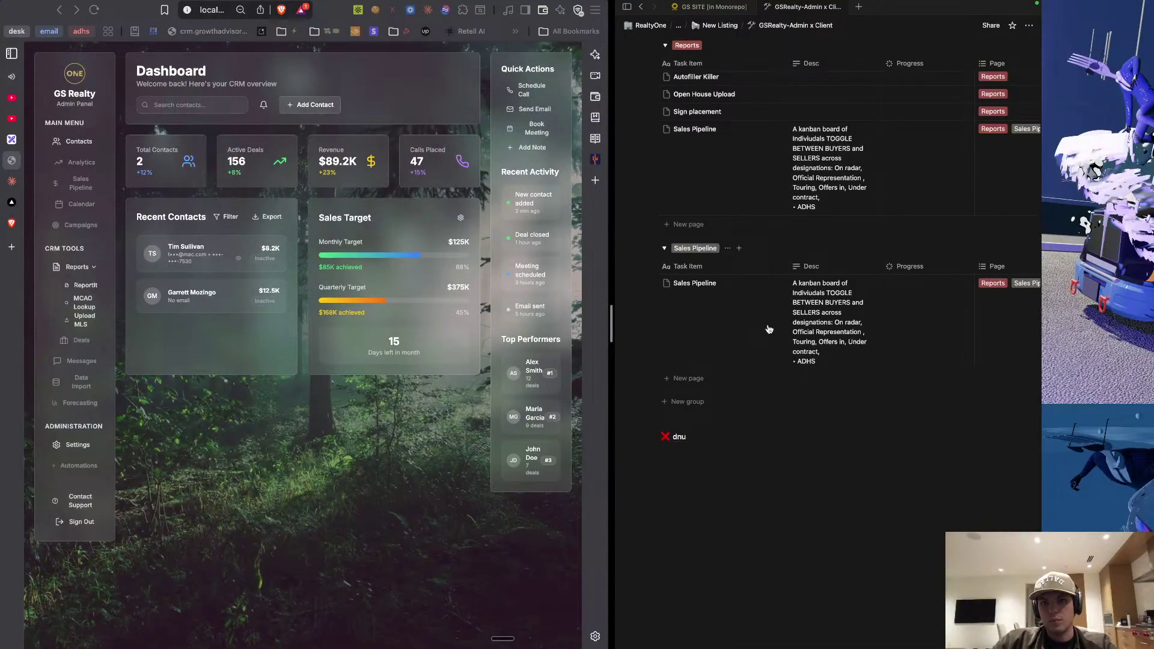
pyautogui.click(827, 299)
pyautogui.hotkey('ctrl', 'a')
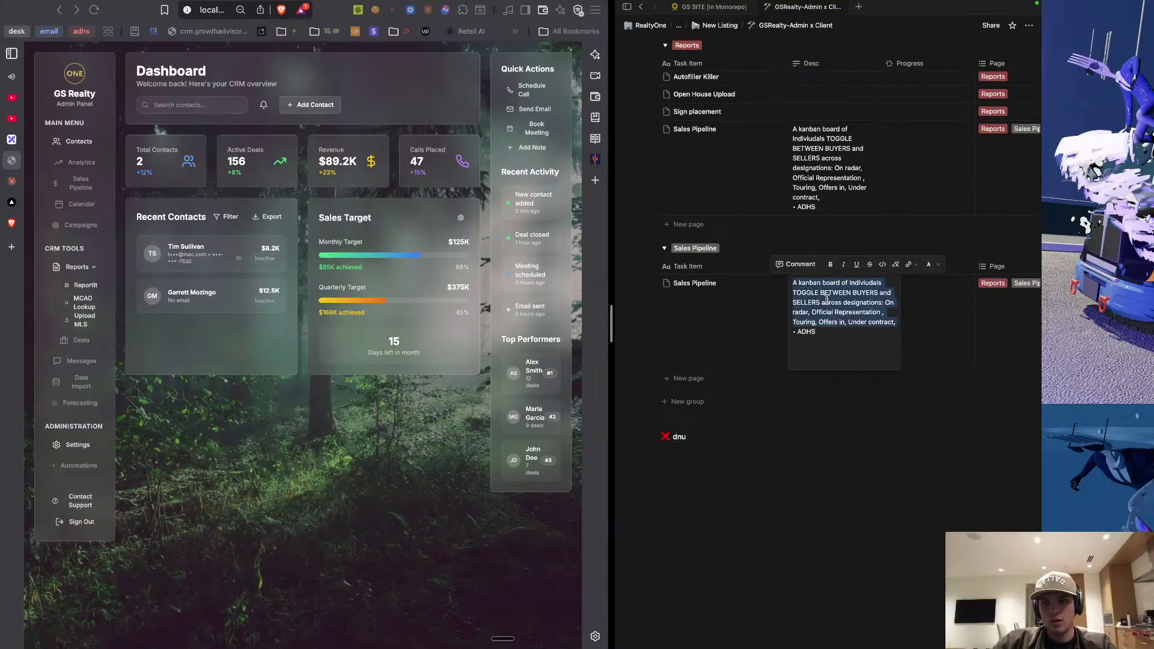
pyautogui.tripleClick(823, 309)
pyautogui.click(824, 358)
pyautogui.moveTo(821, 334); pyautogui.dragTo(784, 274)
pyautogui.press('super+c')
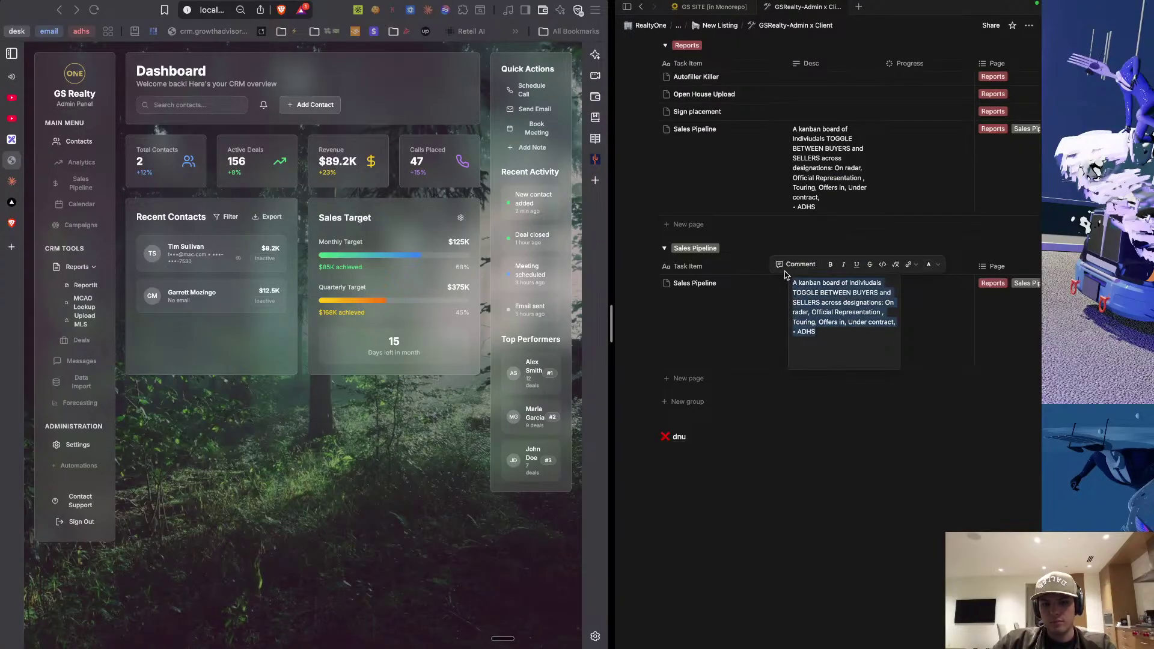
# Paste the kanban-board description into the Sales Pipeline toggle and collapse it.
pyautogui.scroll(15, 815, 435)
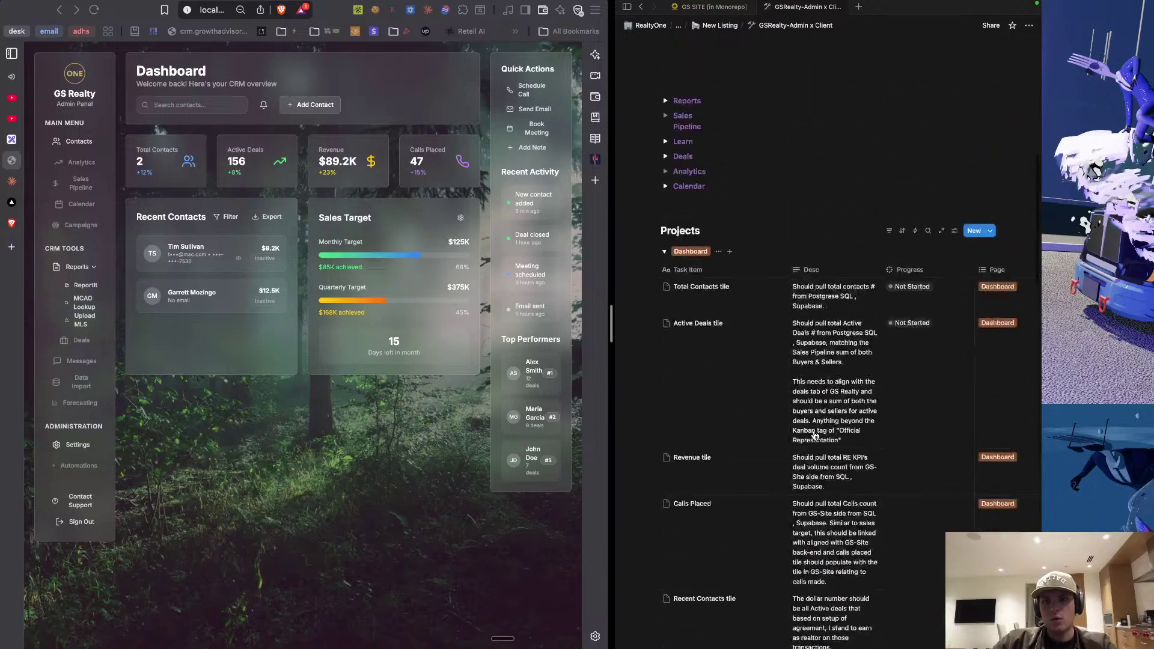
pyautogui.scroll(5, 816, 435)
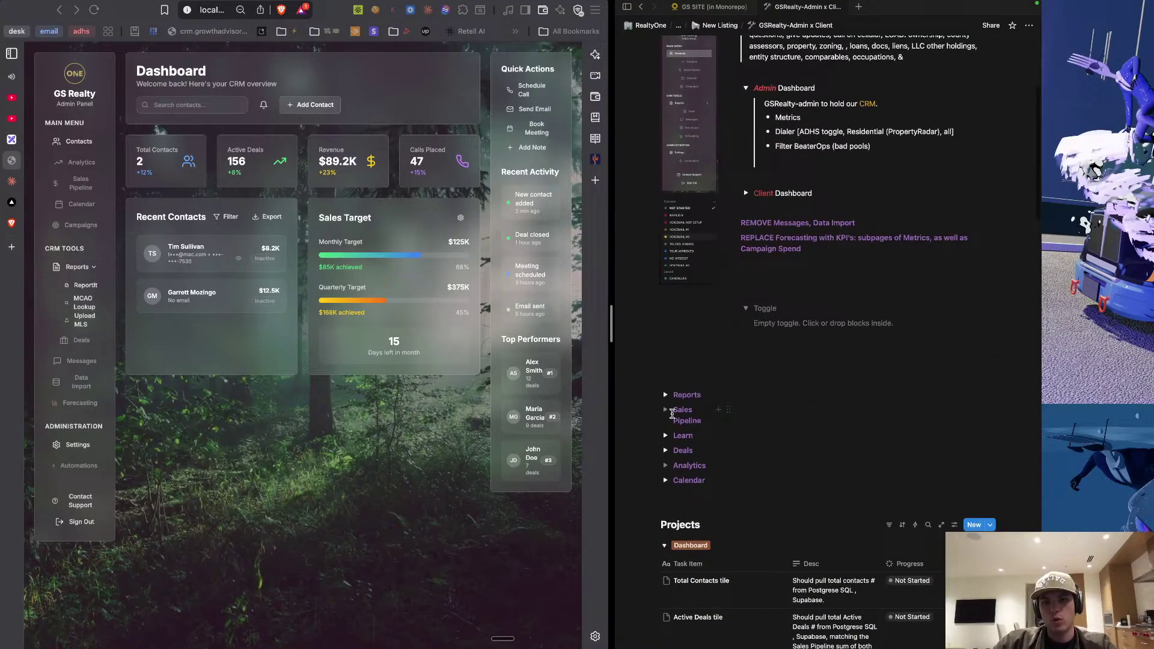
pyautogui.click(666, 410)
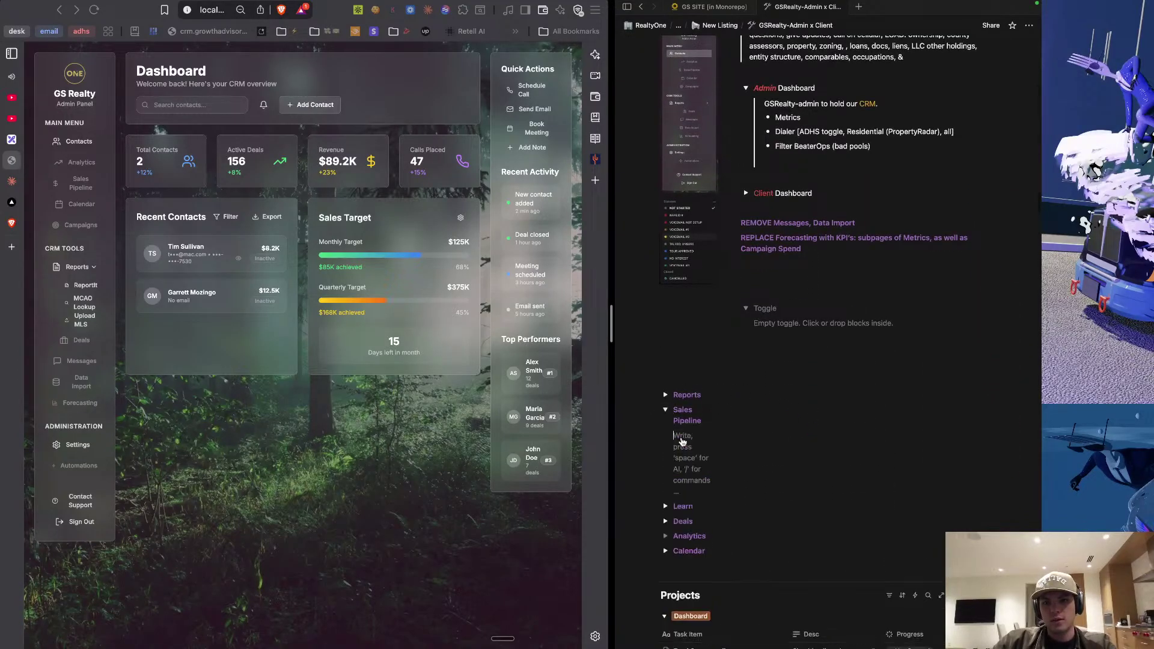
pyautogui.press('super+v')
pyautogui.click(665, 410)
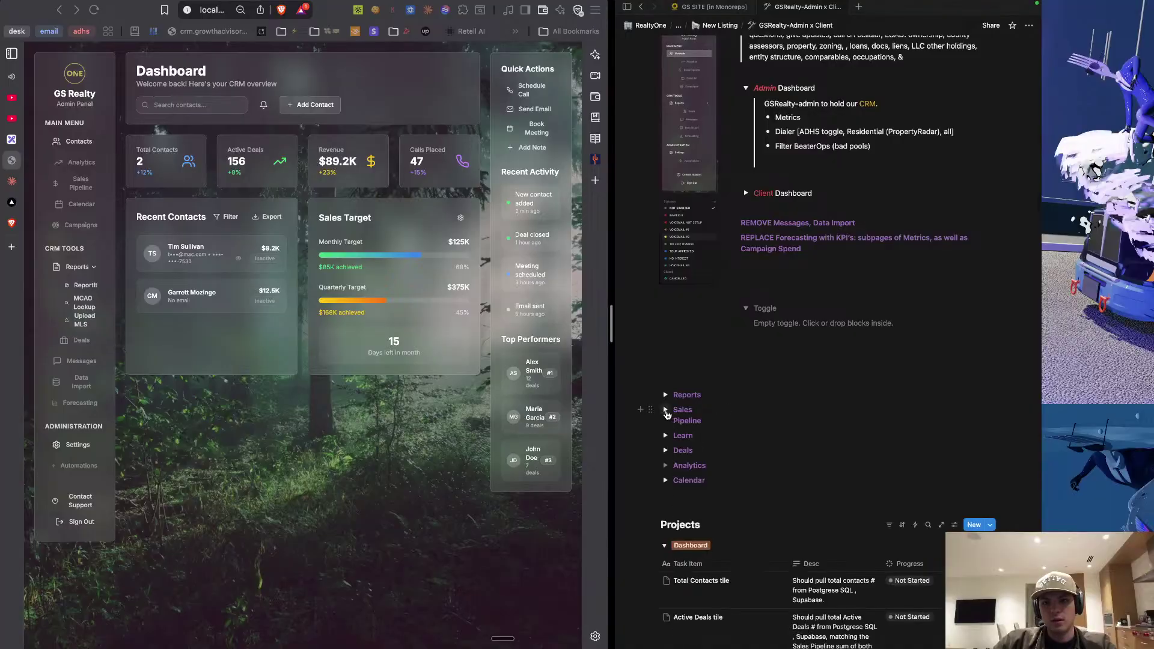
pyautogui.scroll(-5, 704, 430)
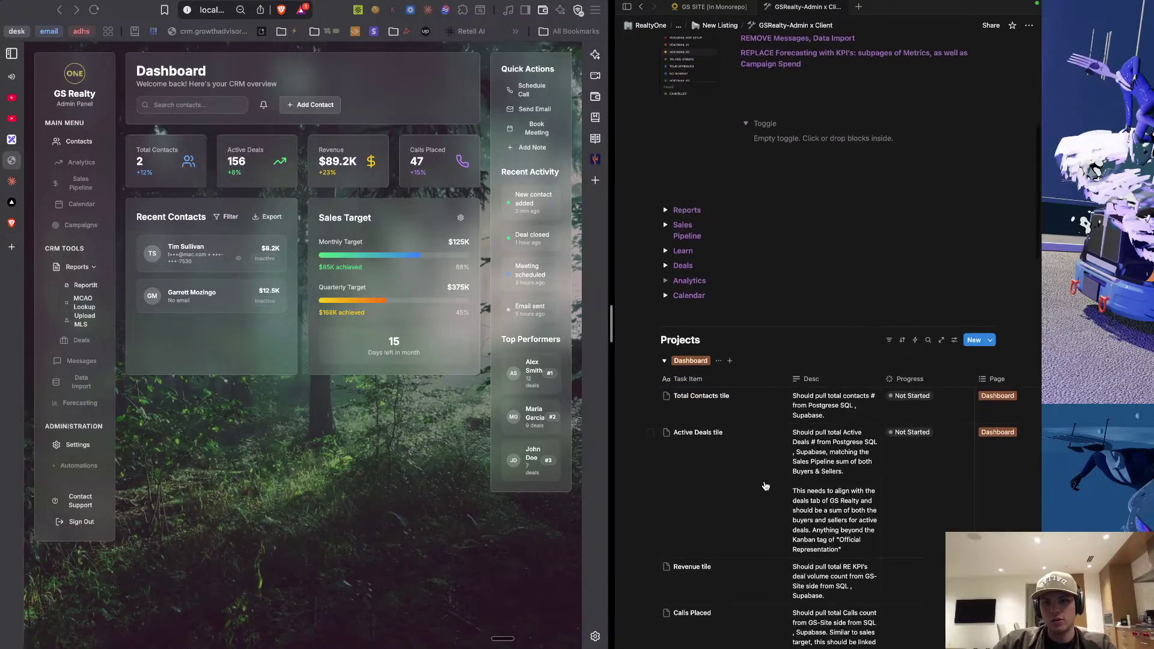
pyautogui.scroll(-15, 764, 499)
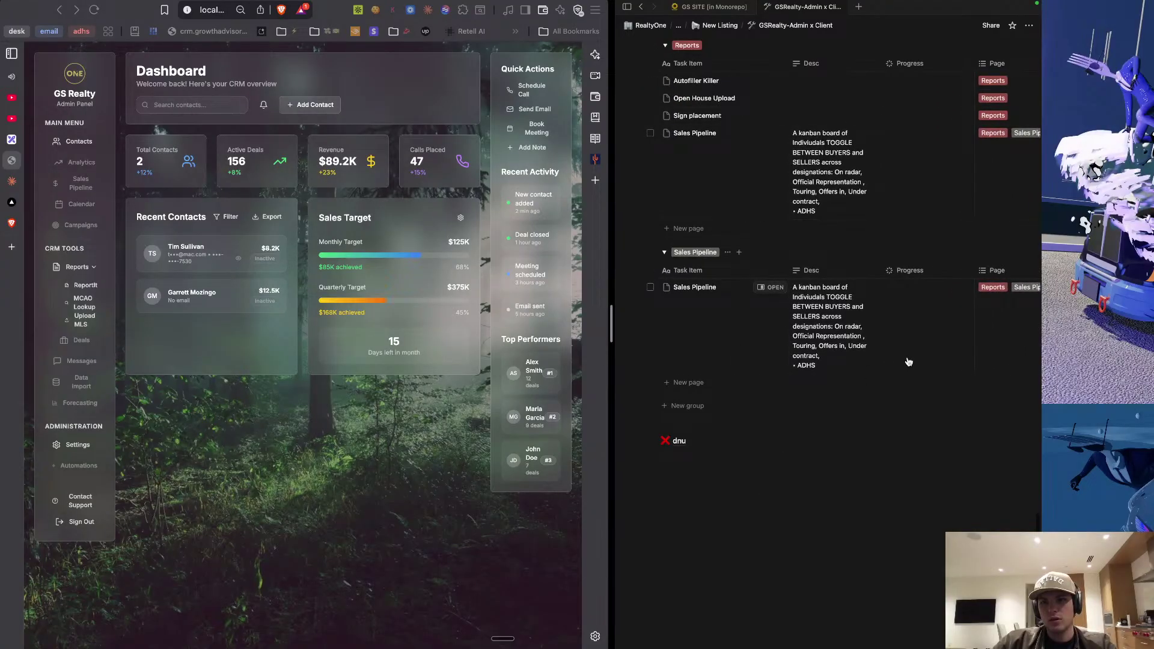
pyautogui.scroll(20, 908, 362)
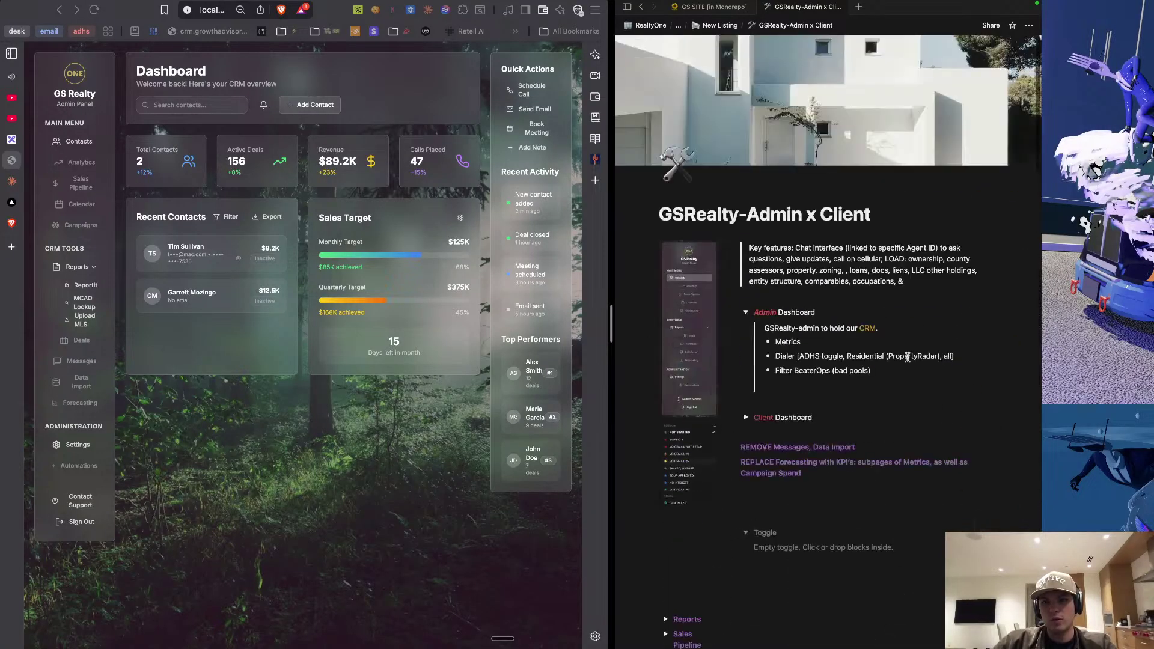
# Expand and collapse the Learn, Deals, Analytics and Calendar toggles to check their contents.
pyautogui.scroll(-5, 773, 435)
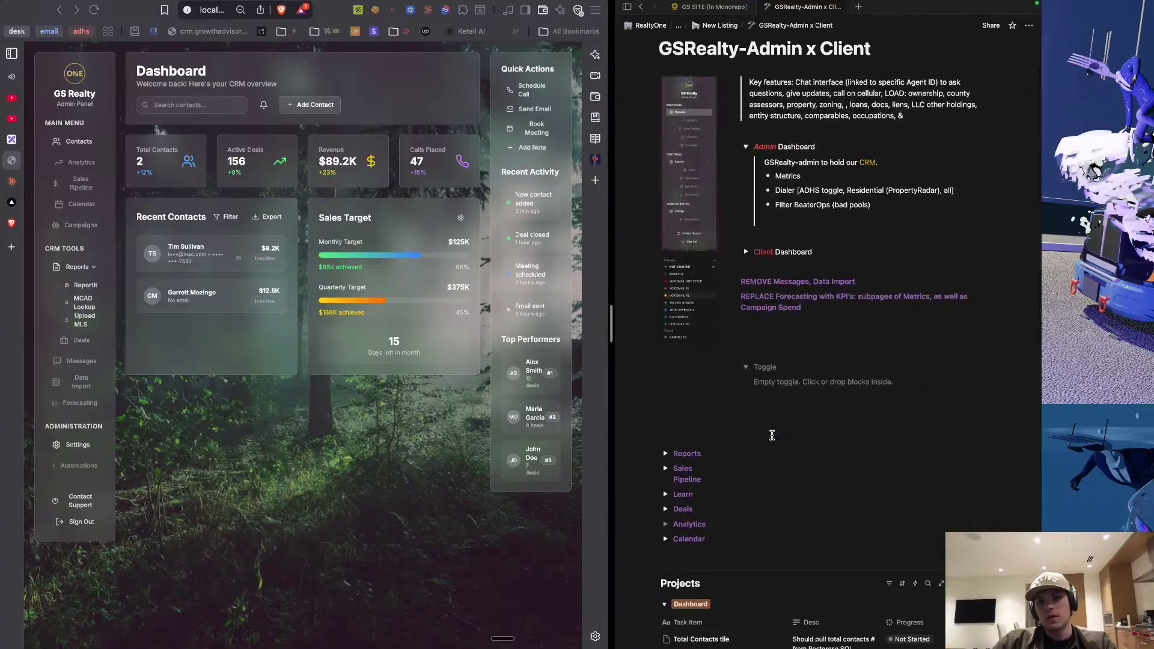
pyautogui.scroll(-2, 680, 514)
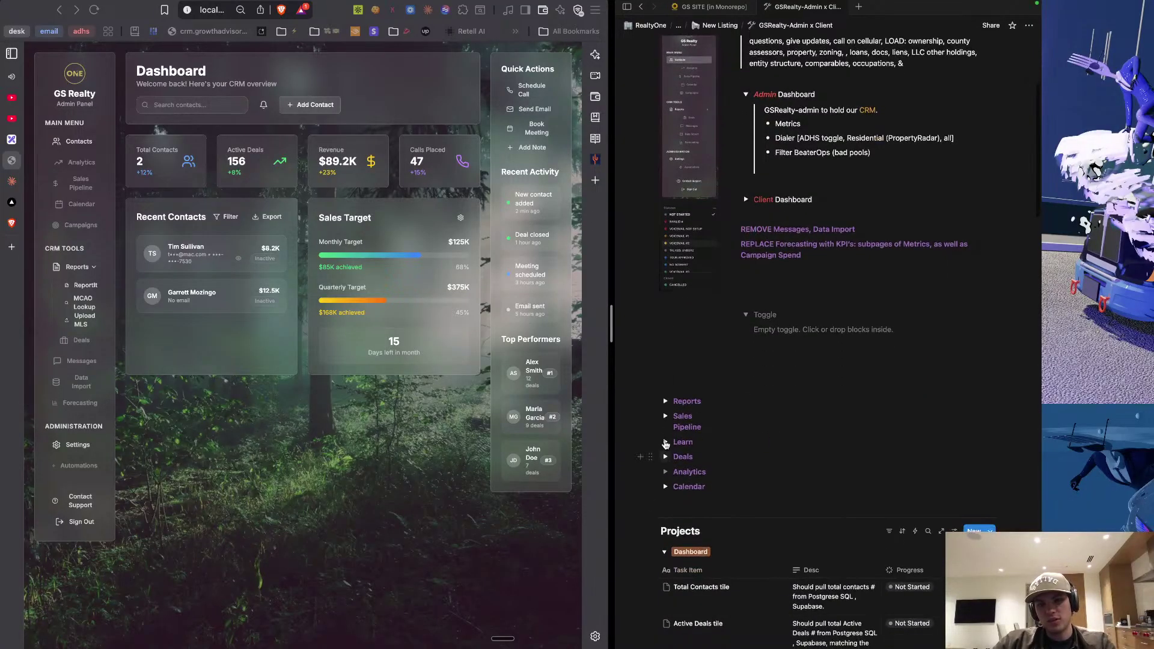
pyautogui.click(666, 442)
pyautogui.click(665, 443)
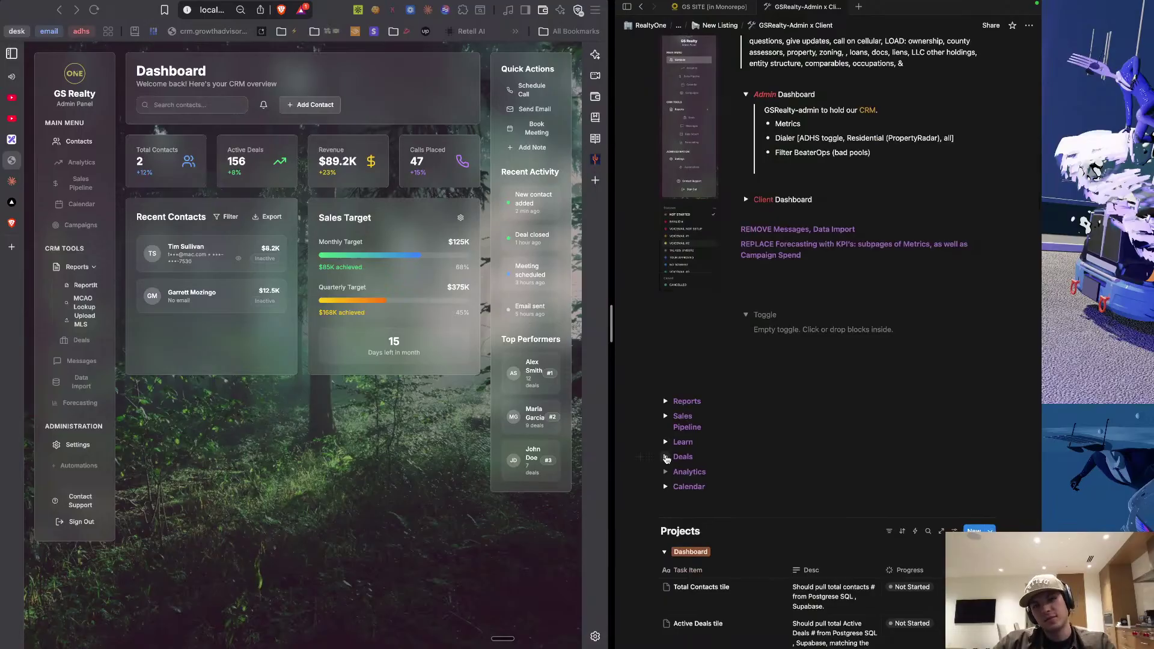
pyautogui.click(665, 458)
pyautogui.click(666, 458)
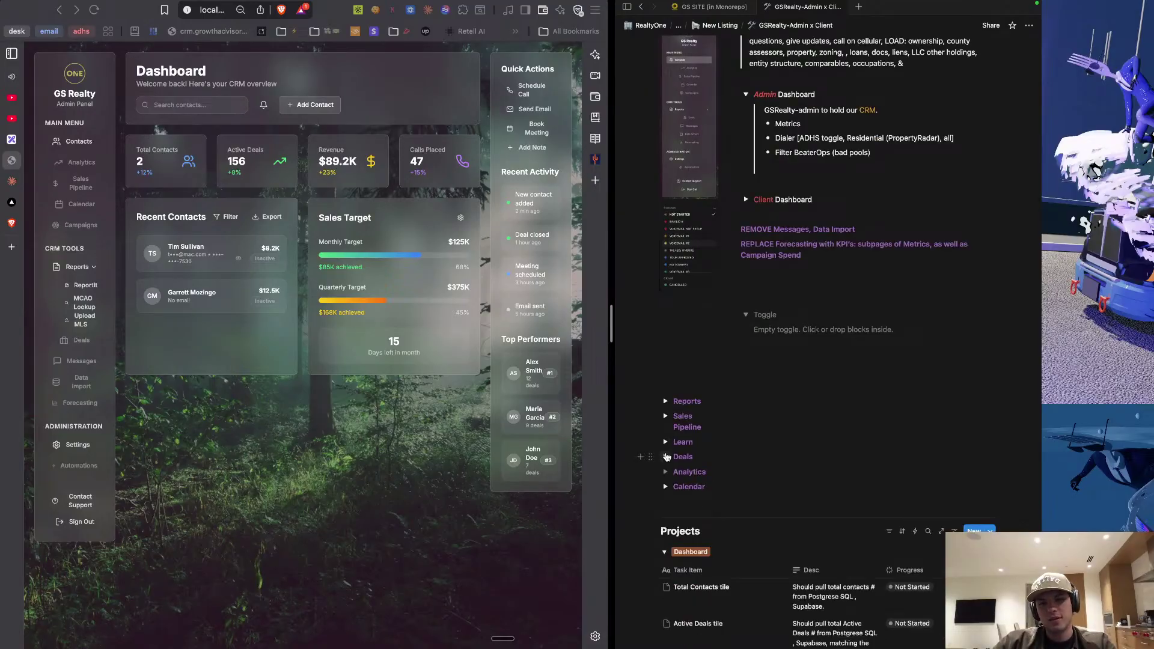
pyautogui.click(667, 473)
pyautogui.click(666, 473)
pyautogui.click(666, 487)
pyautogui.click(667, 487)
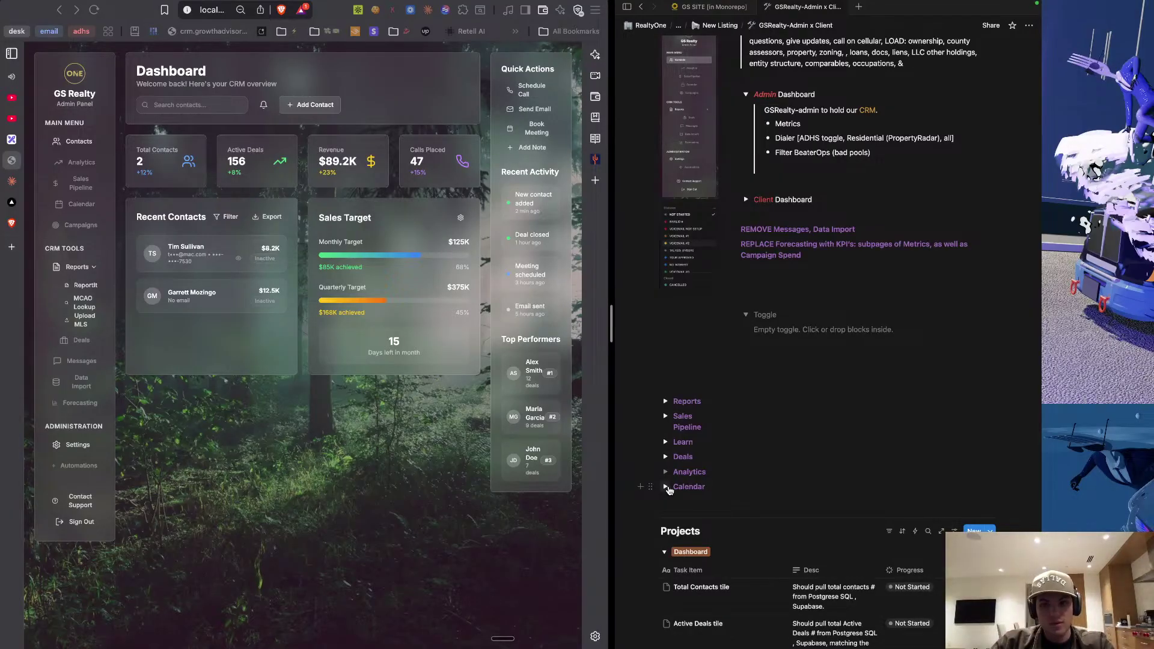
# Leave Calendar expanded and select its 'Sync with Notion for RE specific tags' note.
pyautogui.click(667, 488)
pyautogui.tripleClick(690, 508)
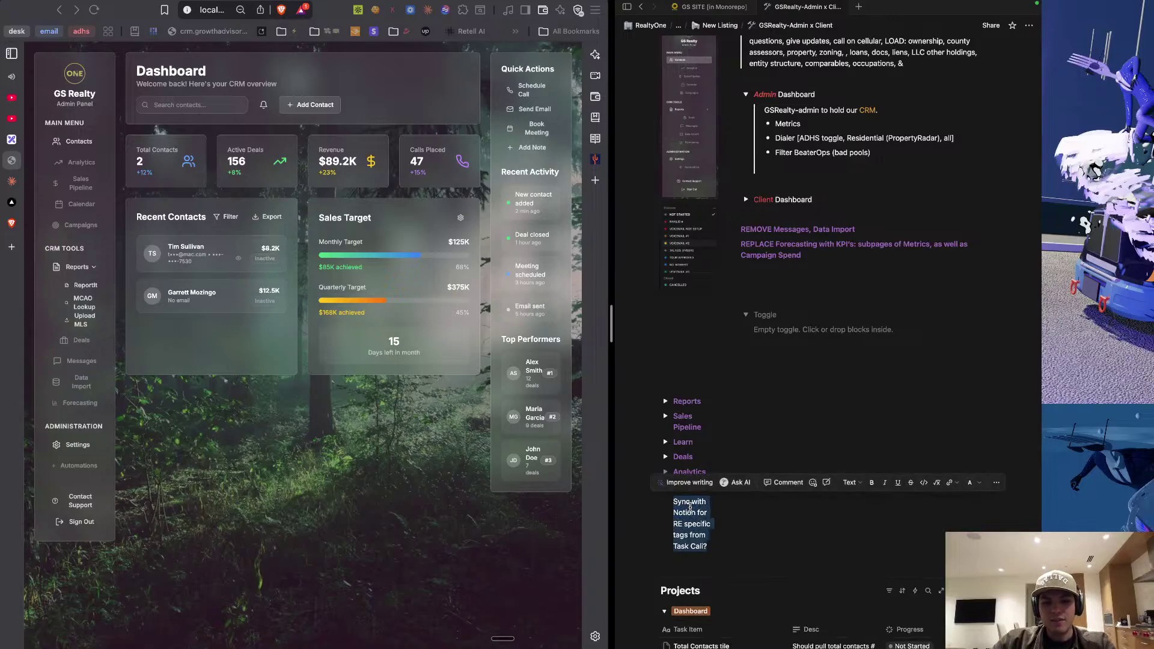
pyautogui.press('Escape')
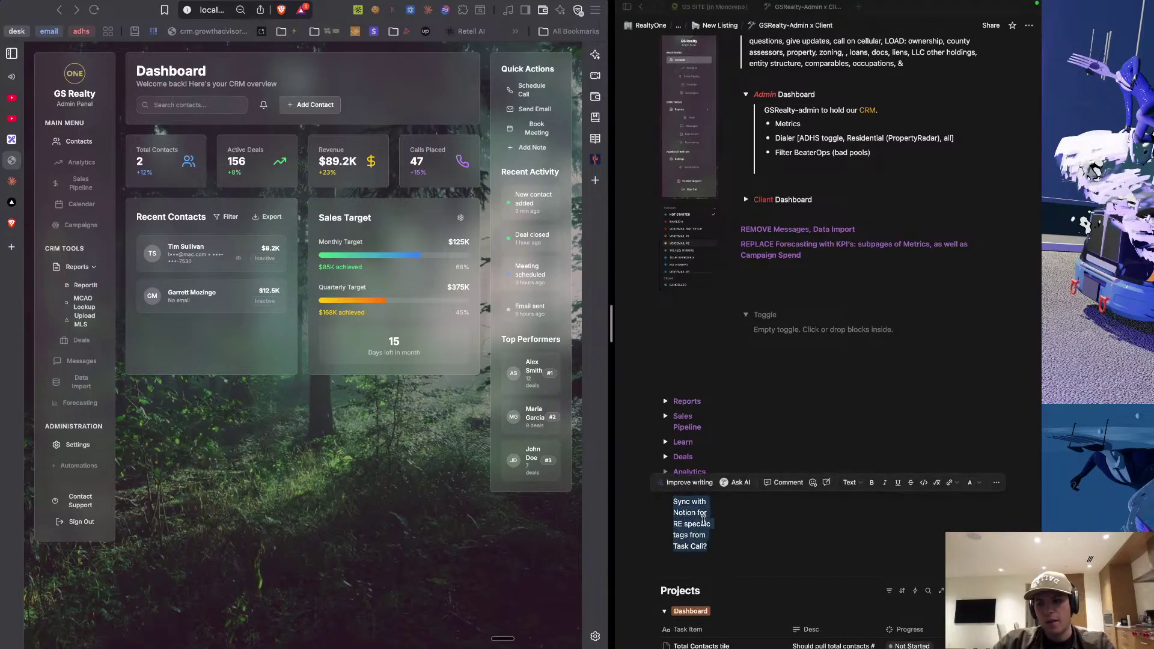
pyautogui.click(703, 521)
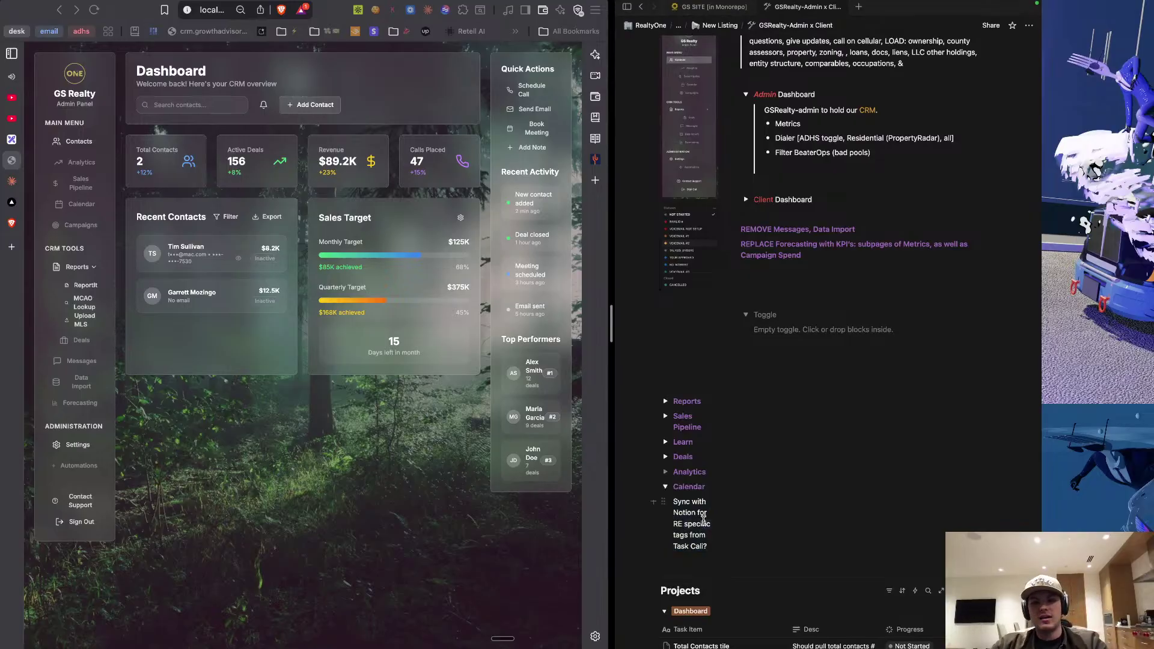
pyautogui.tripleClick(704, 521)
pyautogui.press('super+c')
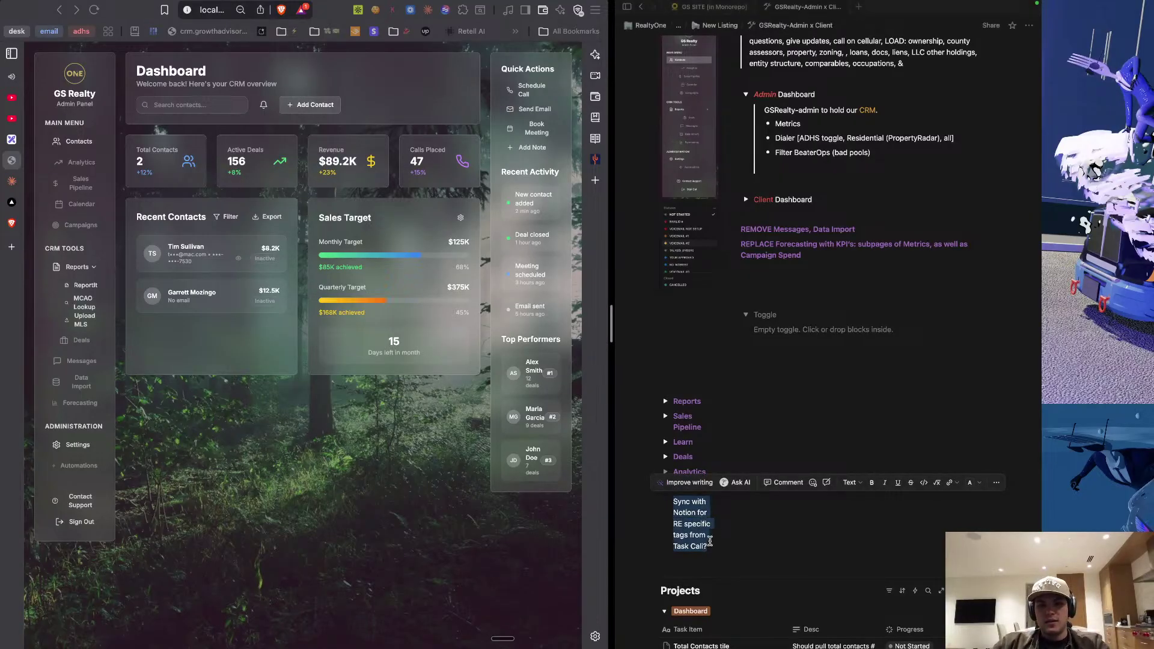
pyautogui.click(709, 549)
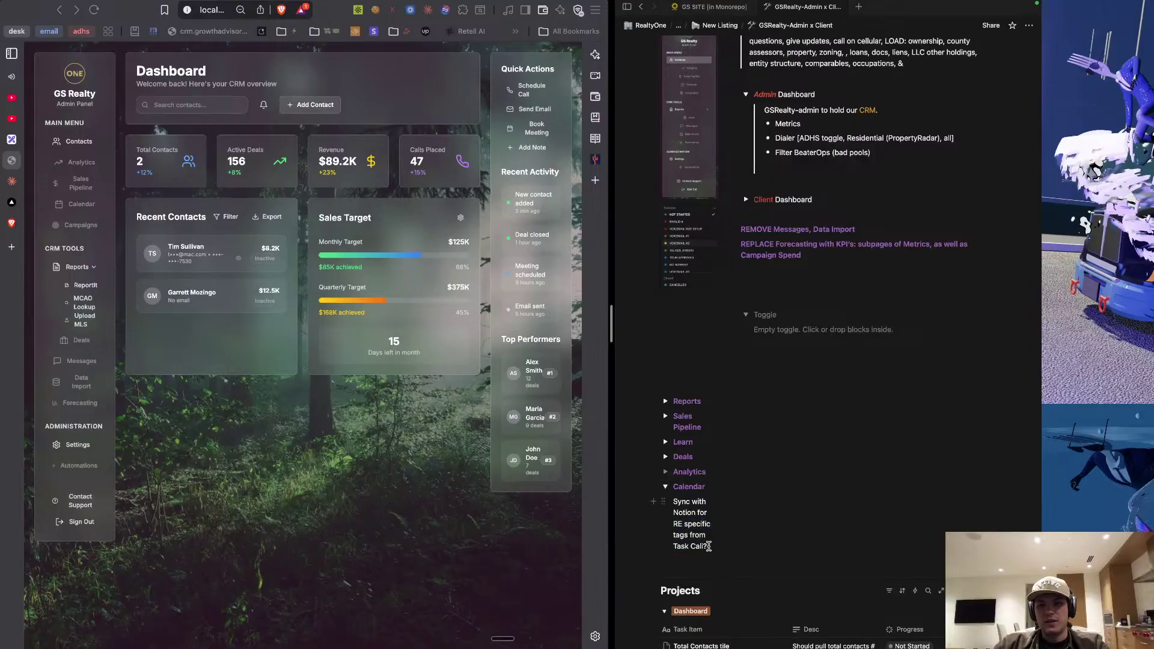
pyautogui.scroll(-20, 709, 546)
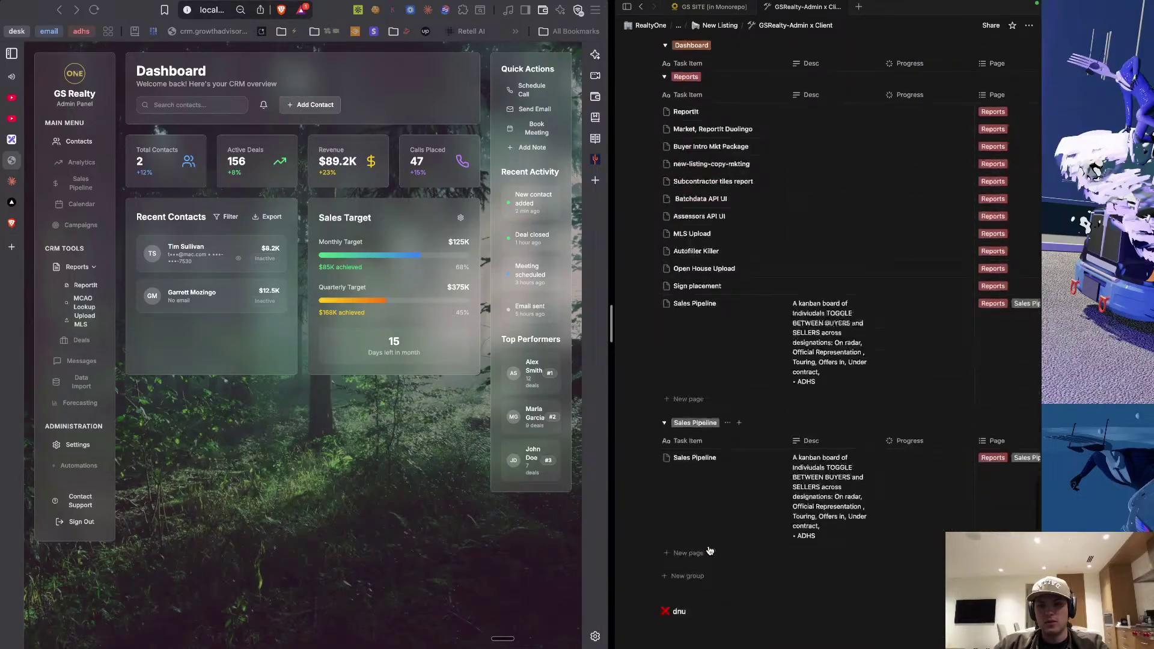
# Add a Sales Pipeline row titled Calendar with the pasted Task Call sync description.
pyautogui.scroll(-5, 710, 551)
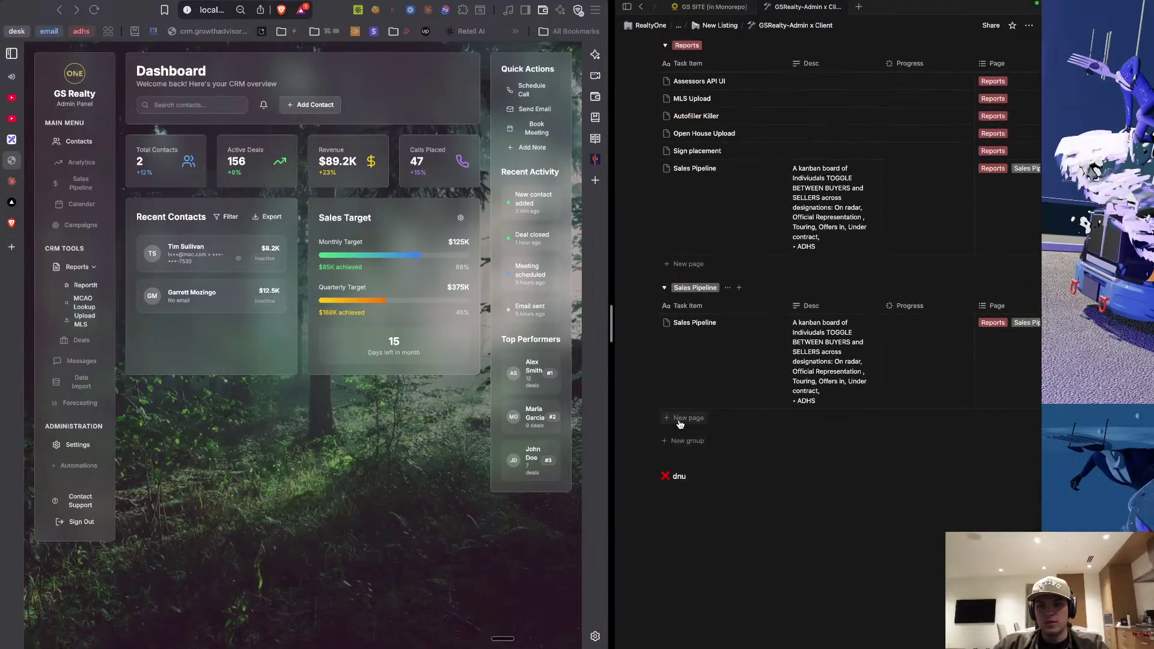
pyautogui.click(679, 420)
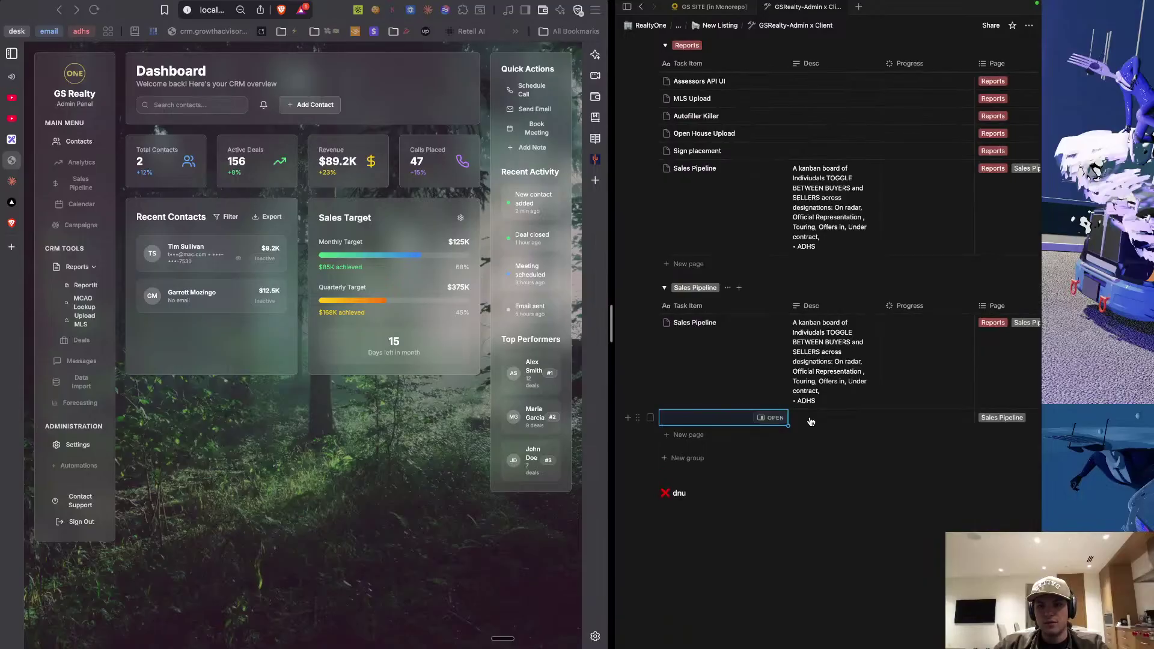
pyautogui.click(810, 418)
pyautogui.press('super+v')
pyautogui.click(720, 434)
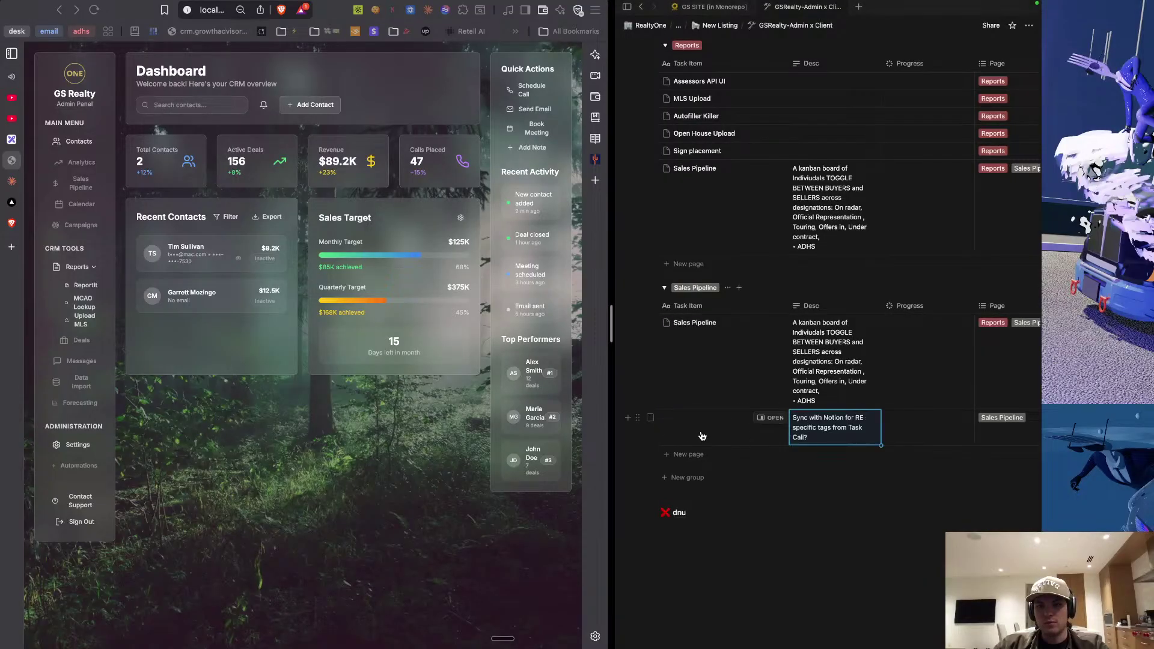
pyautogui.click(701, 431)
pyautogui.write('Calendar')
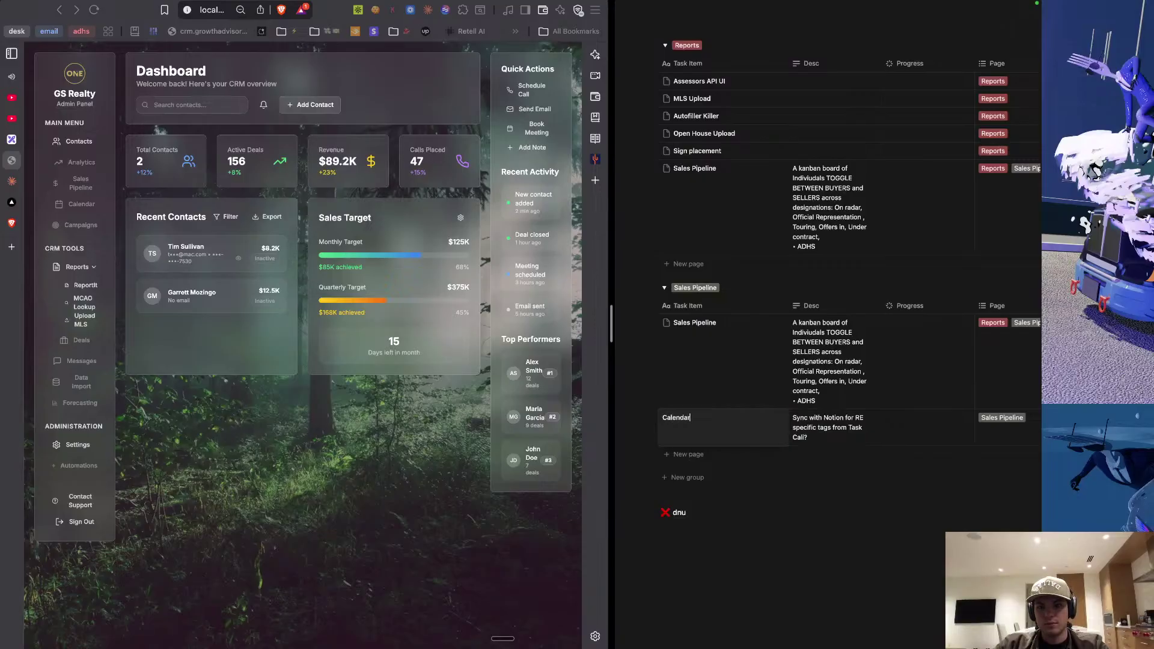
pyautogui.click(874, 513)
# Retag the Calendar row's Page from Sales Pipeline to Calendar.
pyautogui.hscroll(3, 876, 435)
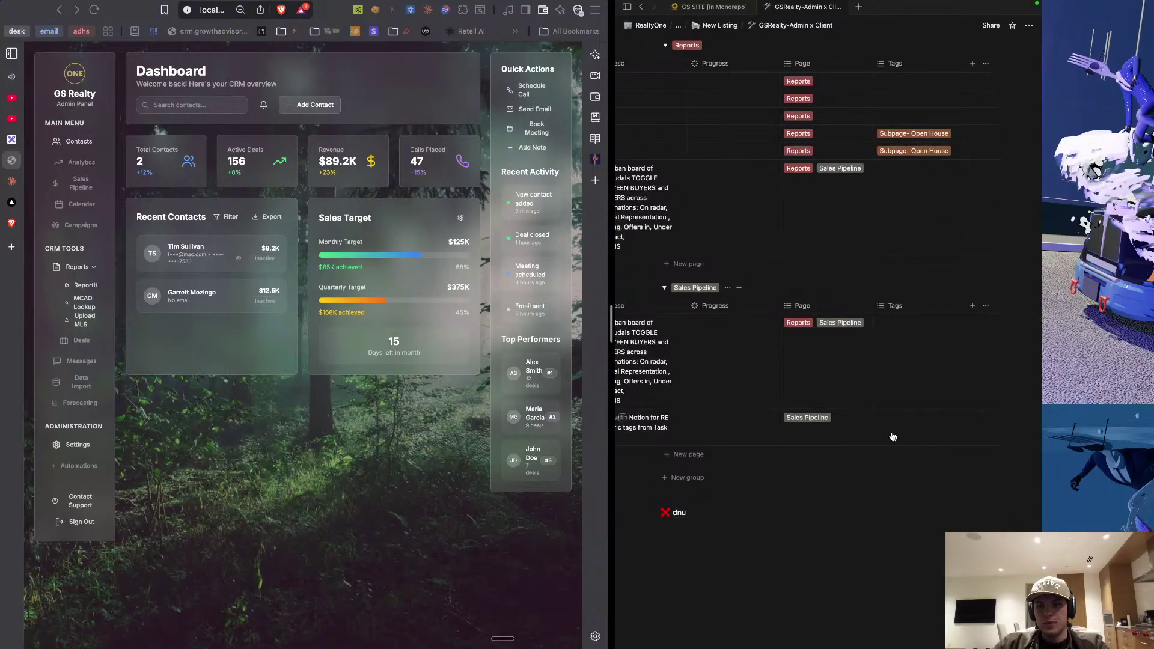
pyautogui.click(841, 433)
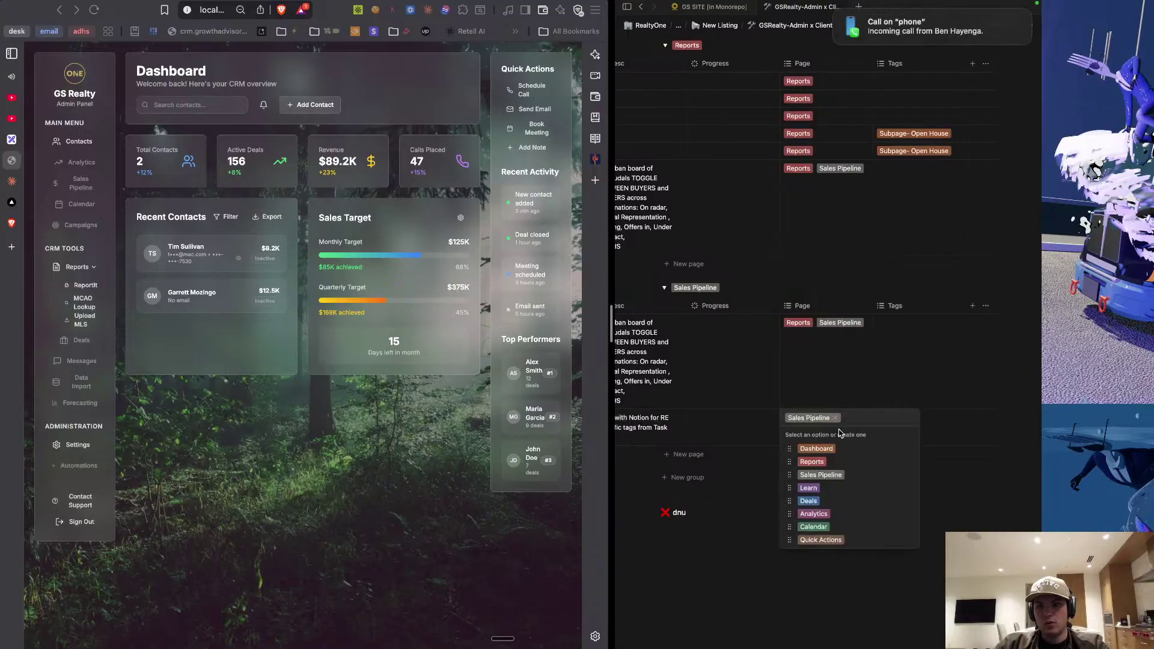
pyautogui.click(835, 418)
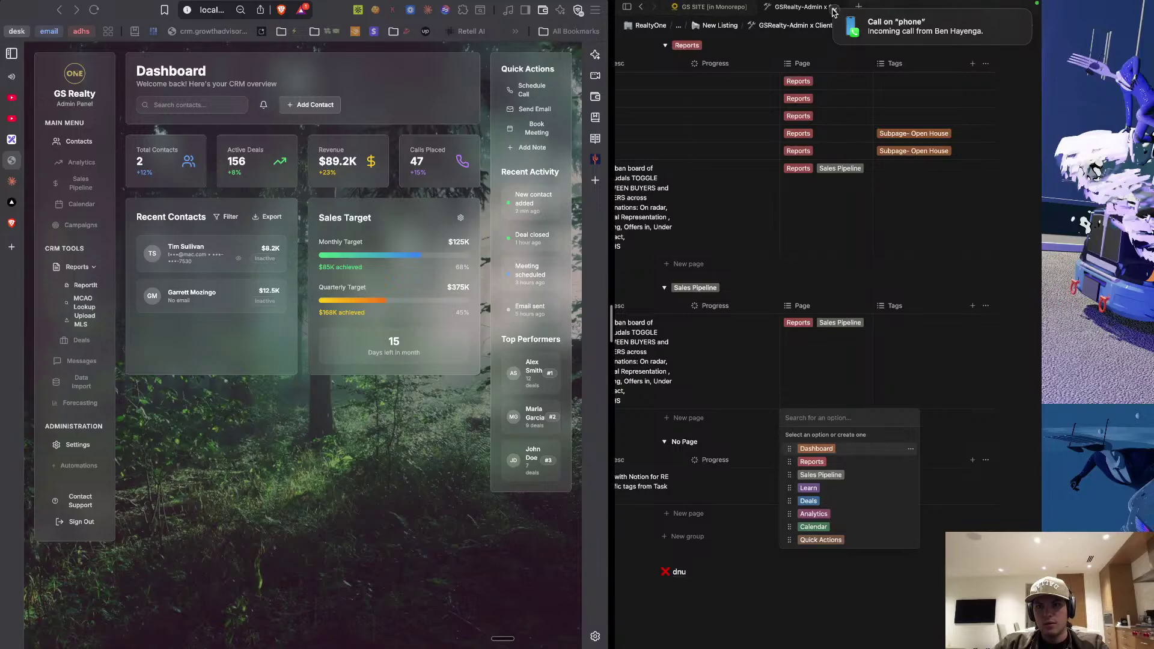
pyautogui.click(834, 12)
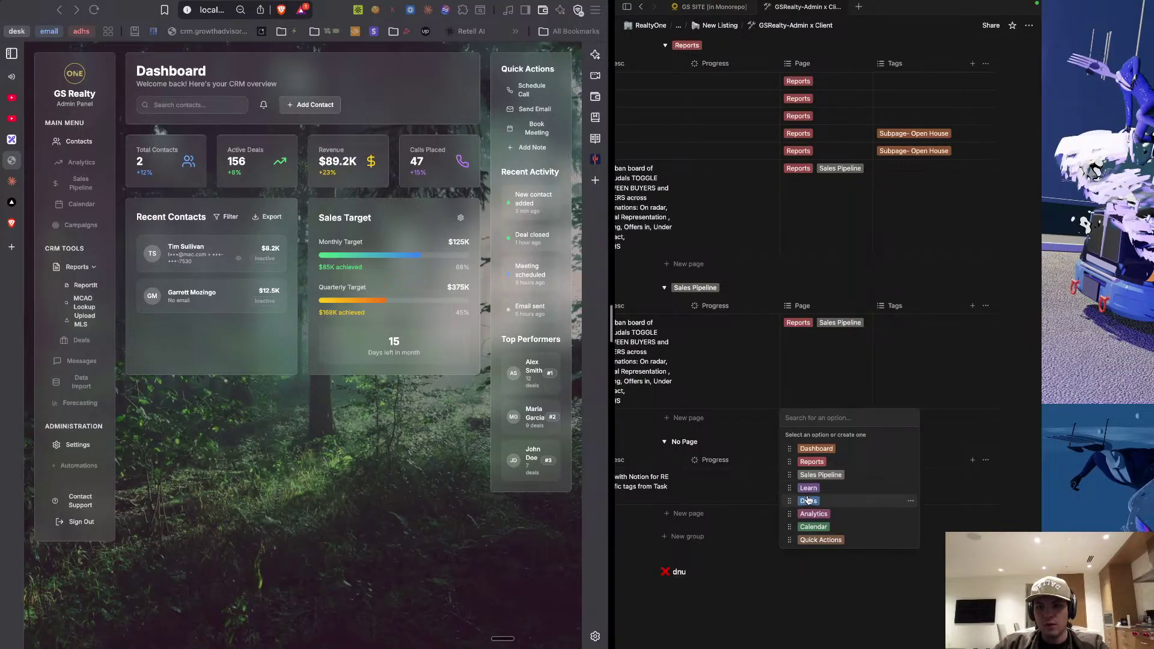
pyautogui.click(815, 527)
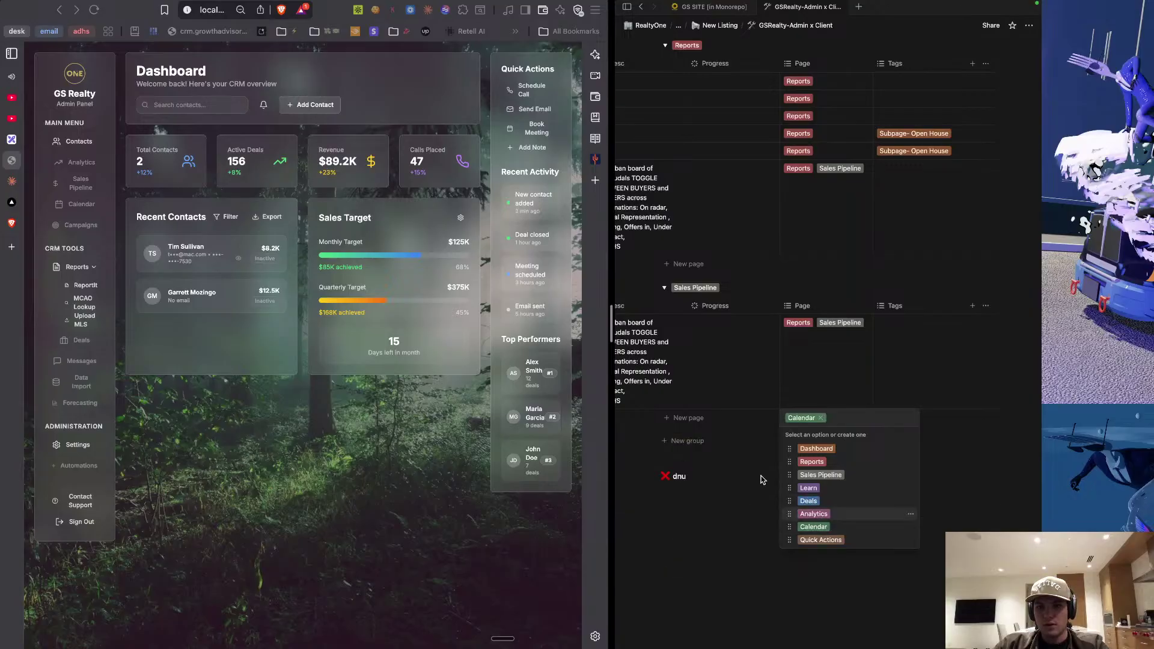
pyautogui.click(700, 529)
# Collapse the Calendar toggle and expand the Analytics toggle.
pyautogui.hscroll(-5, 770, 366)
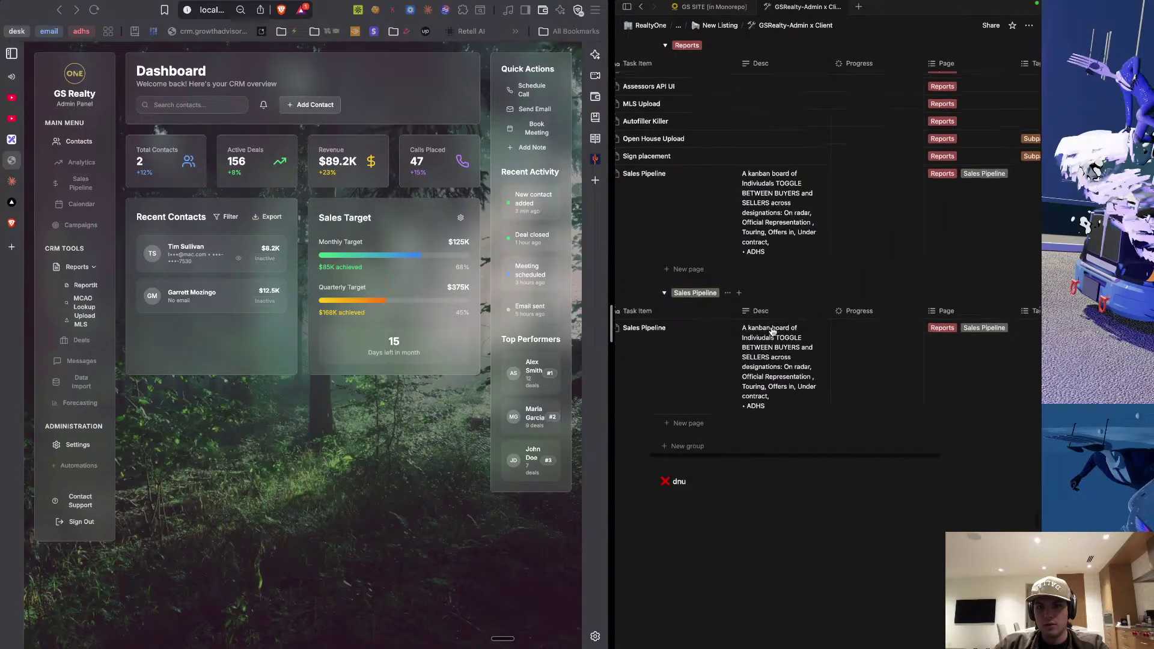
pyautogui.scroll(5, 773, 331)
pyautogui.scroll(15, 773, 331)
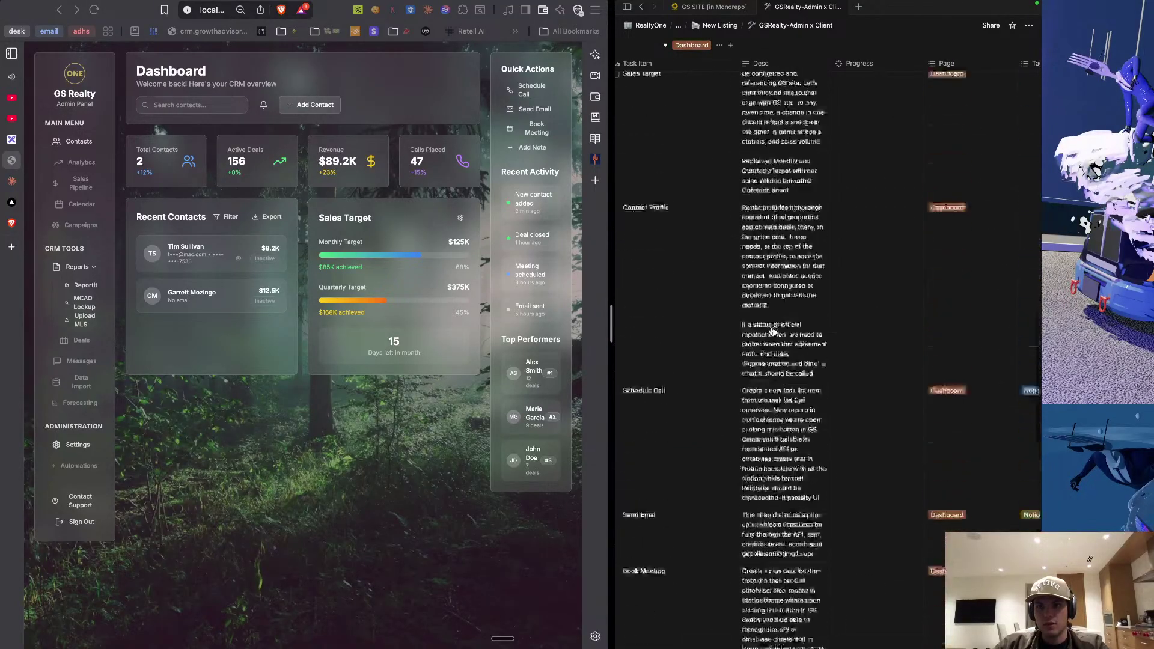
pyautogui.scroll(10, 773, 331)
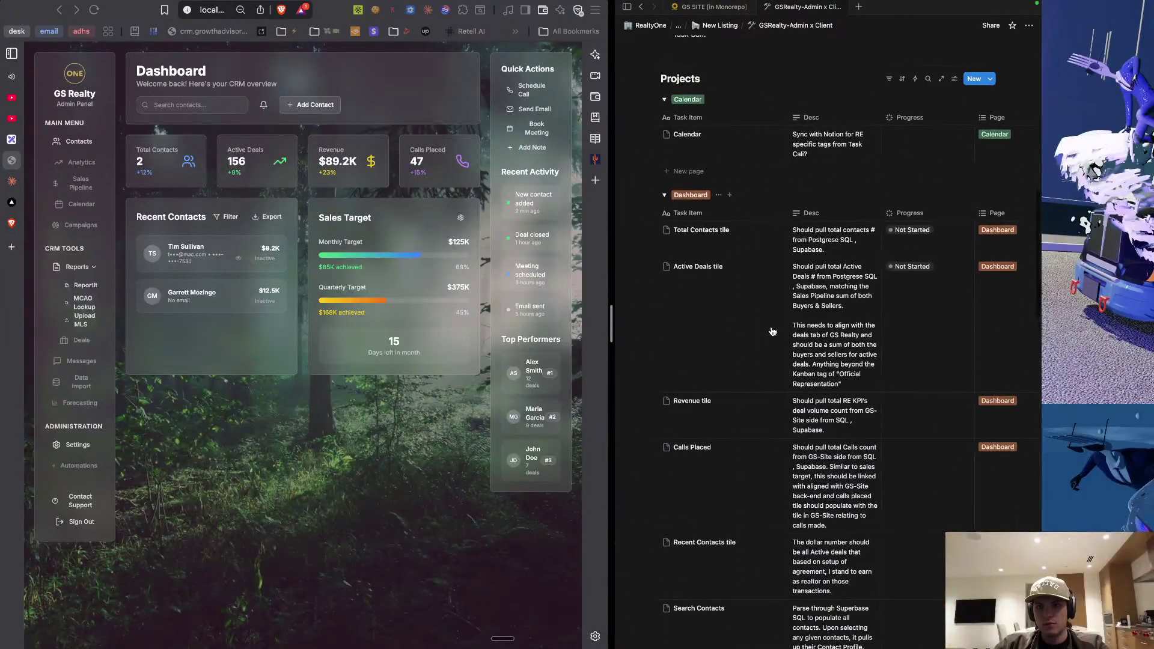
pyautogui.scroll(10, 772, 332)
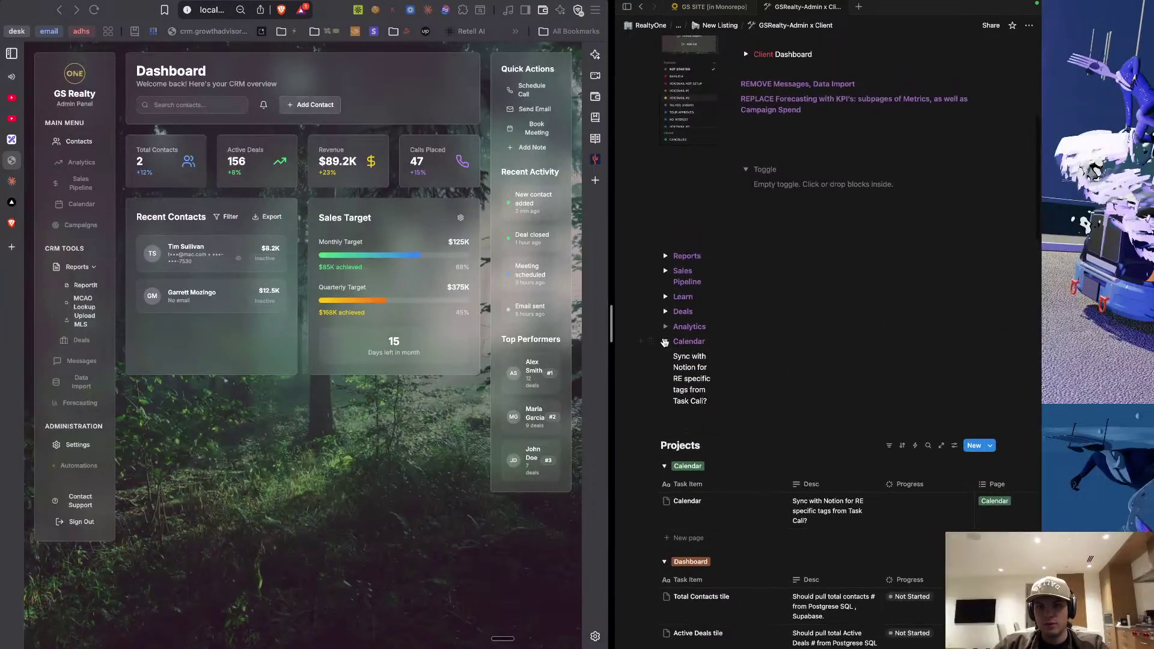
pyautogui.click(665, 342)
pyautogui.click(665, 329)
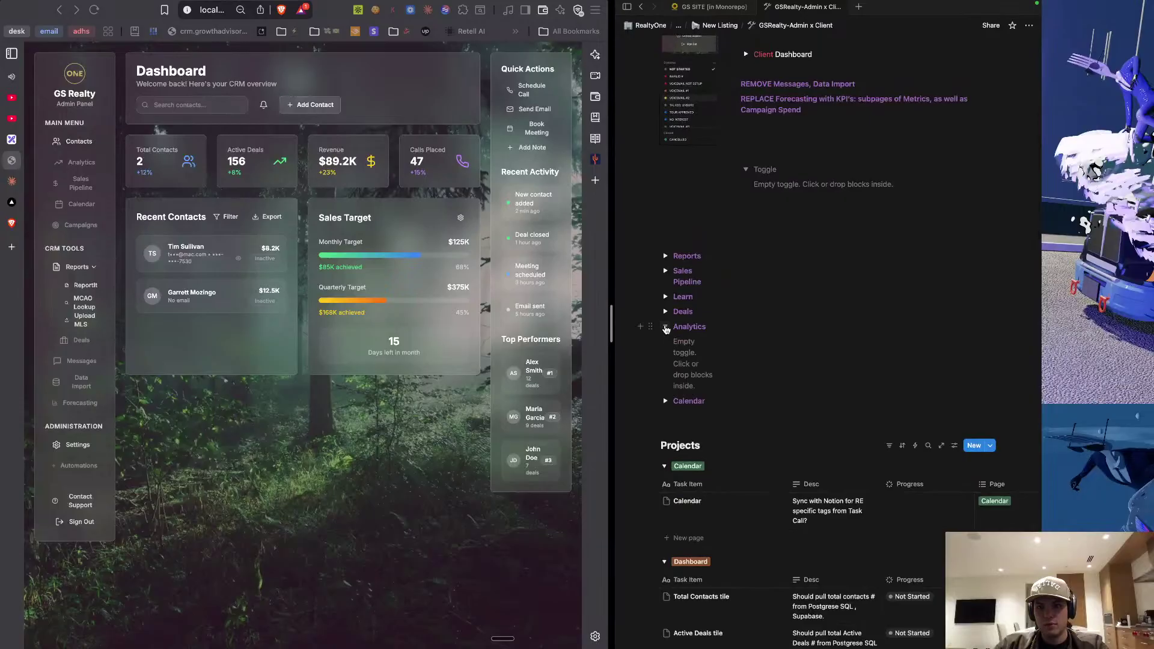
# Copy the notes inside the Deals toggle, collapsing the Analytics and Deals toggles.
pyautogui.click(666, 327)
pyautogui.click(665, 312)
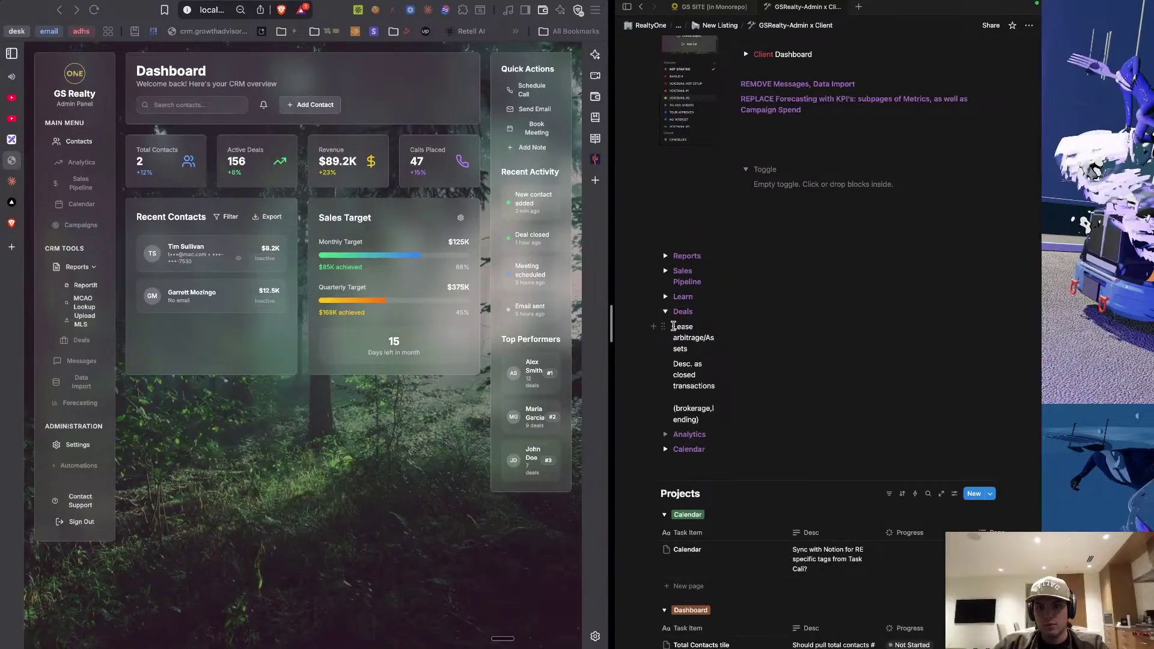
pyautogui.moveTo(672, 325); pyautogui.dragTo(702, 418)
pyautogui.press('super+c')
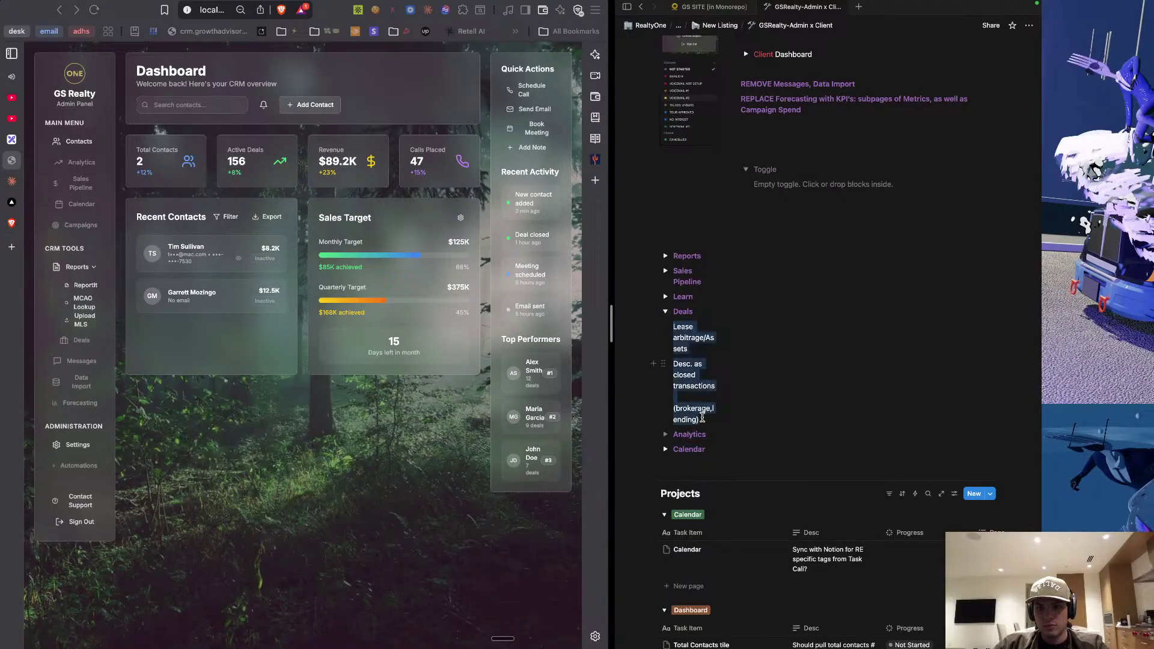
pyautogui.click(677, 326)
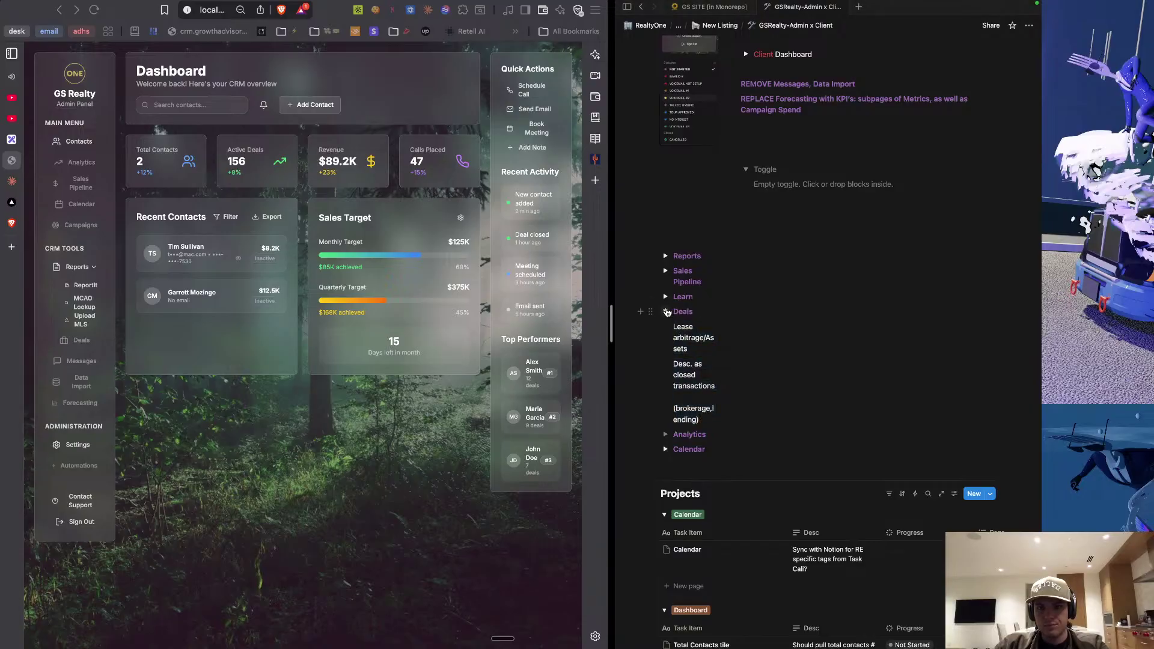
pyautogui.click(666, 312)
# Add a Sales Pipeline row titled Deals with the pasted Deals notes as its Desc.
pyautogui.scroll(-15, 717, 370)
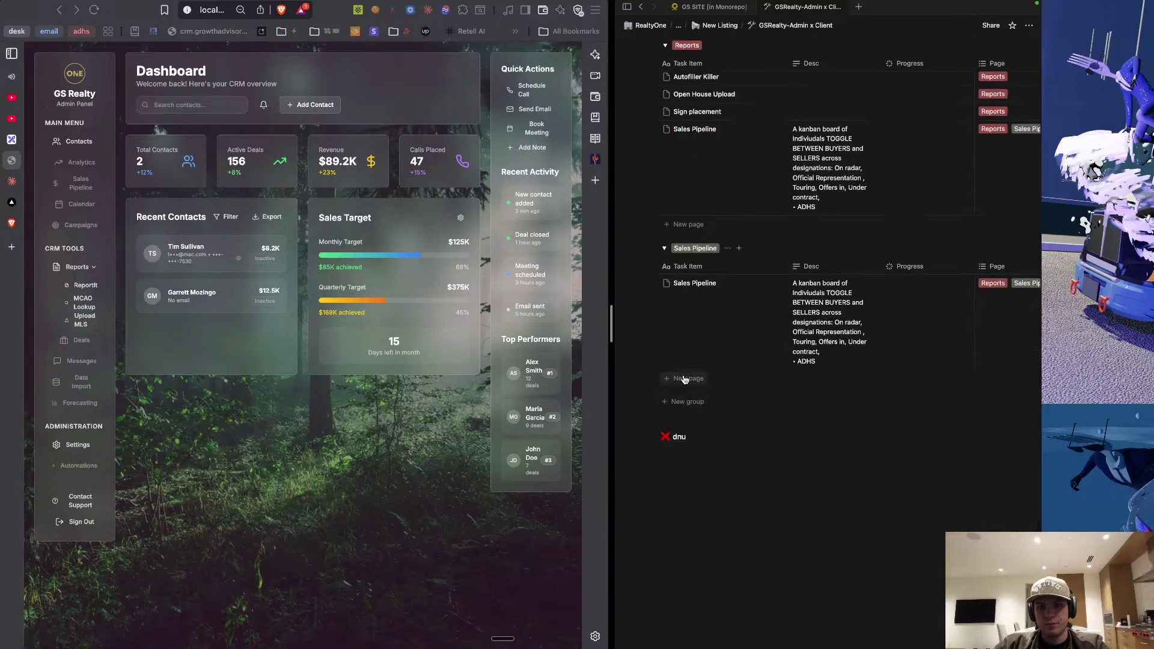
pyautogui.click(685, 379)
pyautogui.press('super+v')
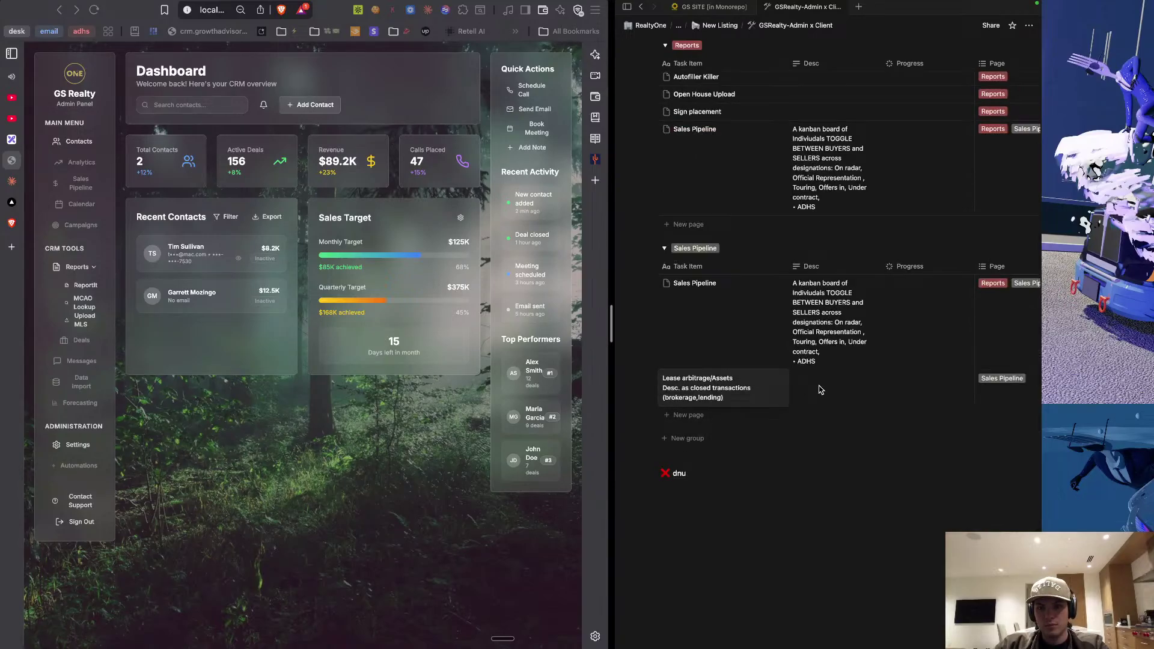
pyautogui.click(822, 390)
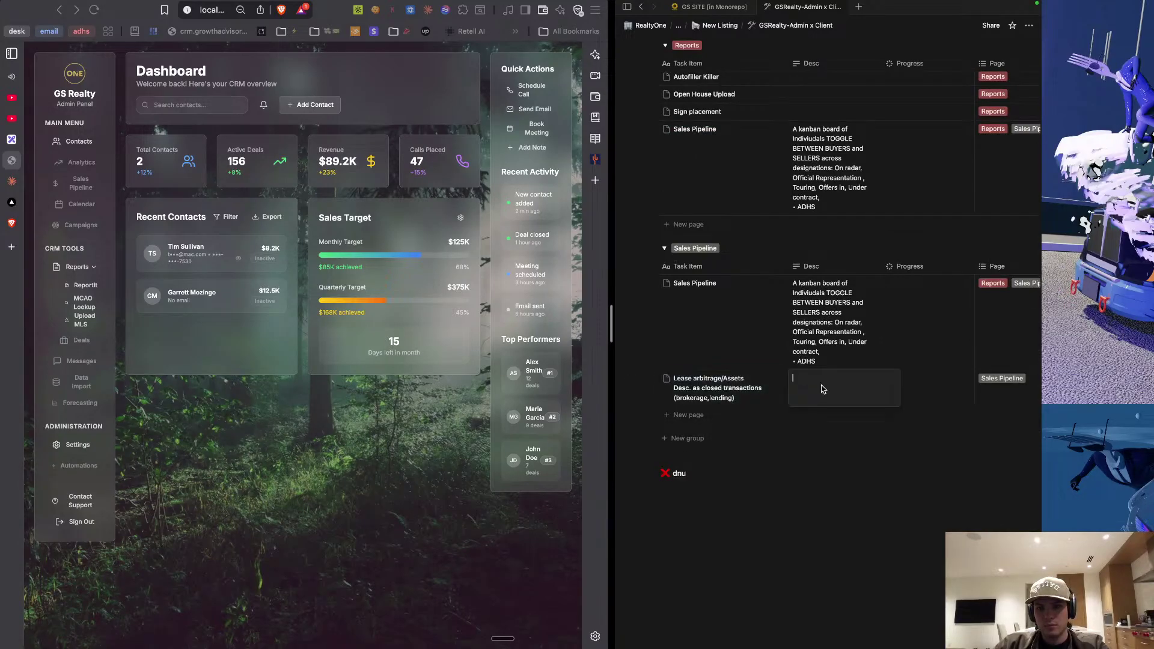
pyautogui.press('super+v')
pyautogui.click(722, 397)
pyautogui.moveTo(662, 388)
pyautogui.mouseDown()
pyautogui.moveTo(729, 397)
pyautogui.moveTo(655, 380)
pyautogui.mouseUp()
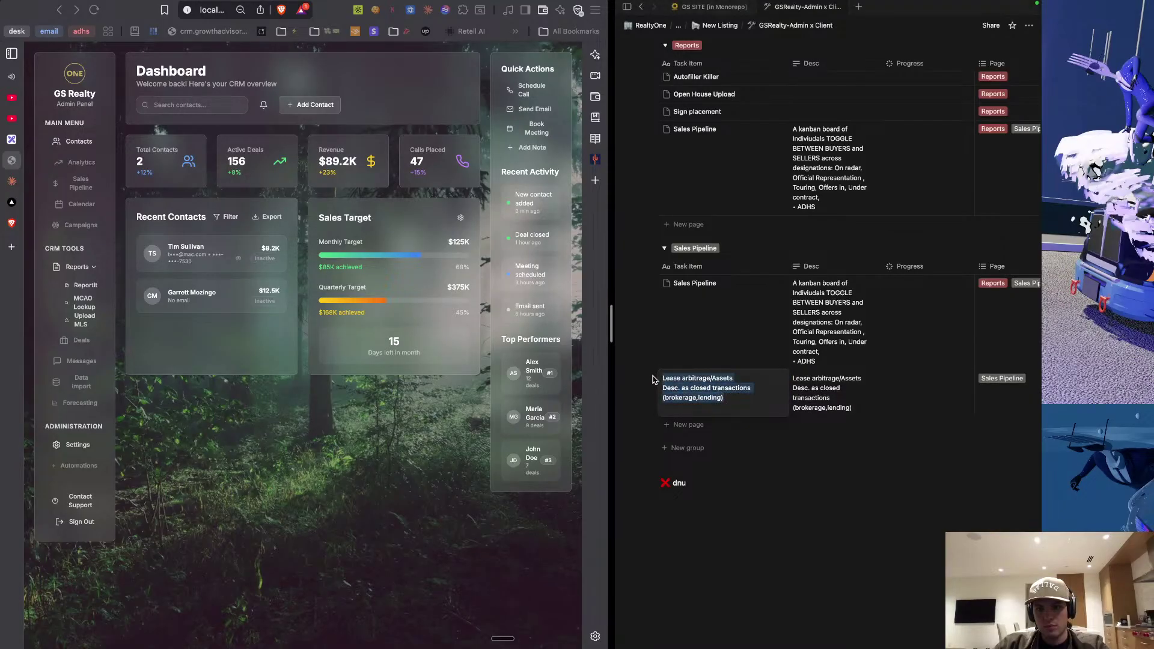
pyautogui.write('Deals')
pyautogui.press('Escape')
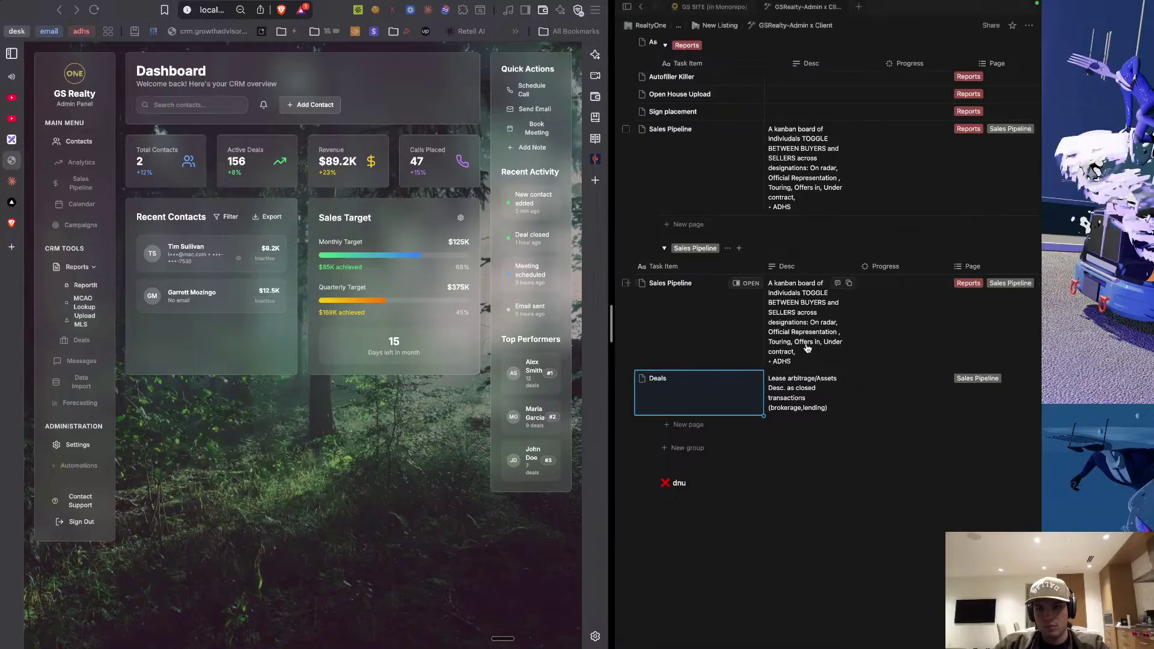
# Change the Deals row's Page from Sales Pipeline to Deals and drop Reports from the kanban row.
pyautogui.hscroll(4, 841, 361)
pyautogui.click(890, 401)
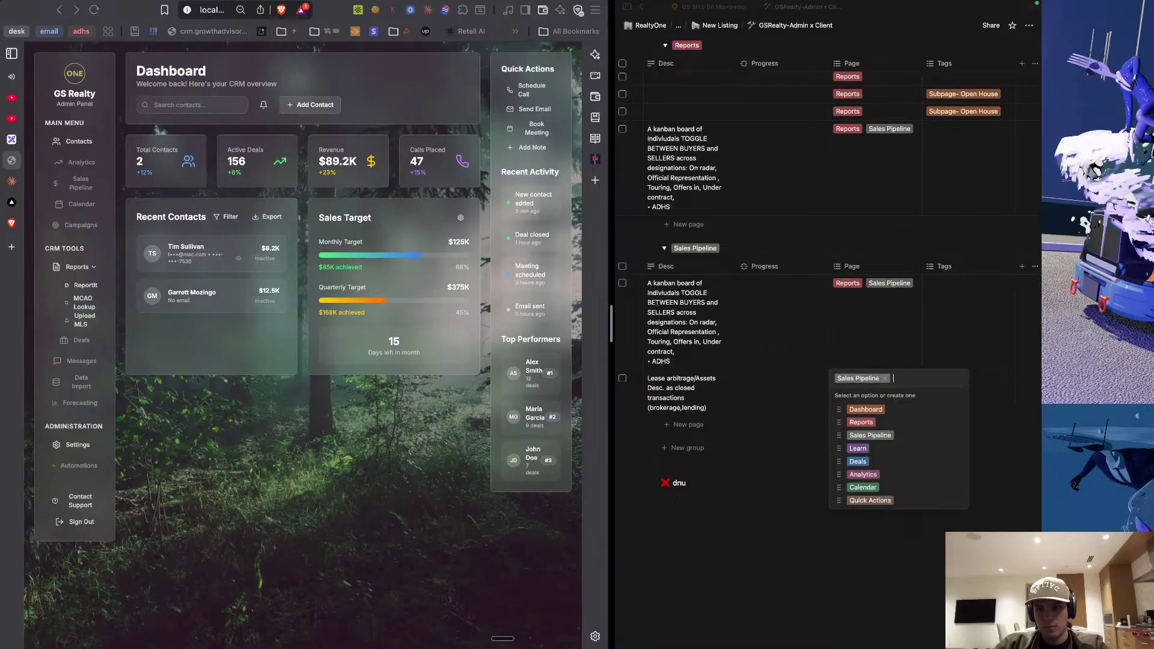
pyautogui.press('BackSpace')
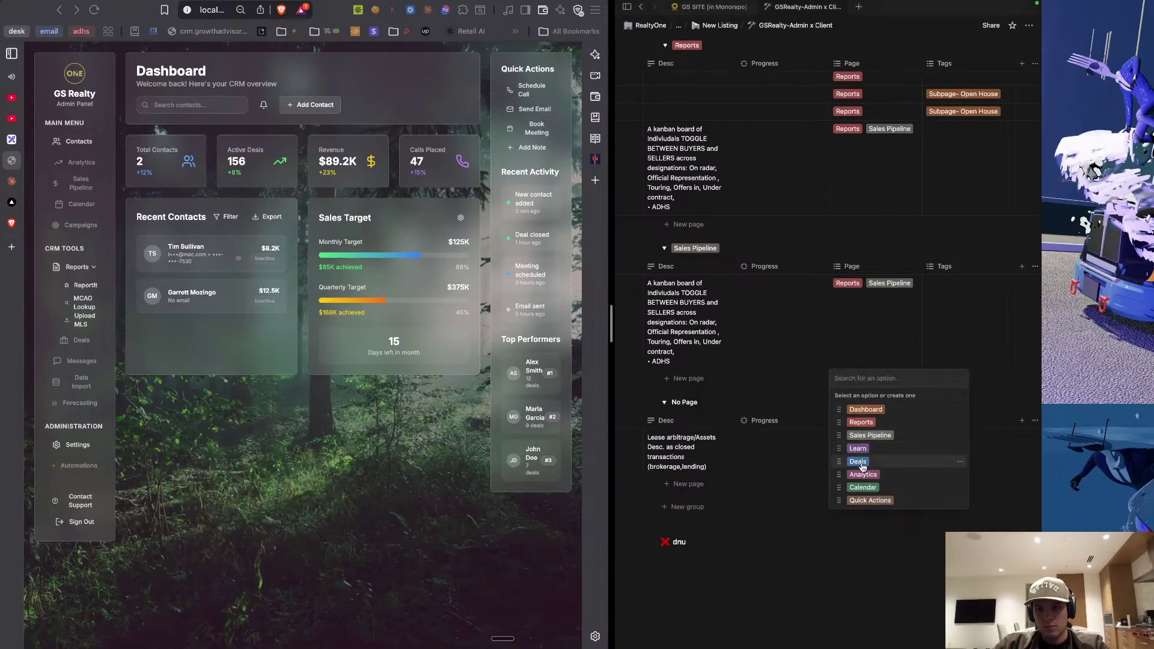
pyautogui.click(860, 309)
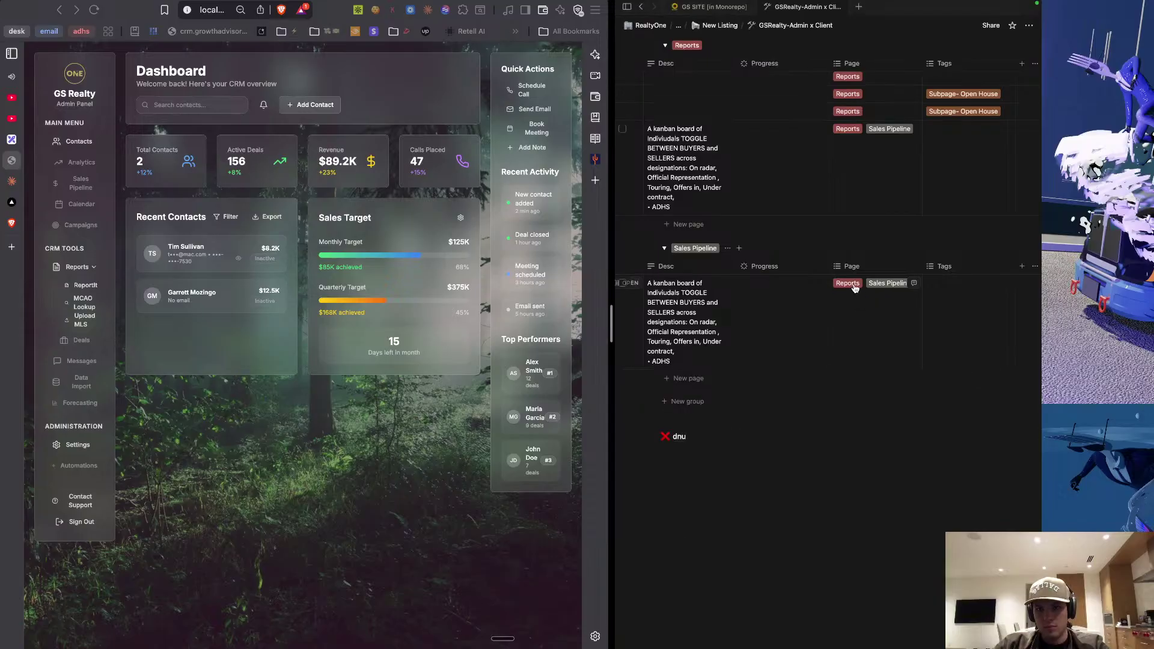
pyautogui.click(851, 286)
pyautogui.click(864, 284)
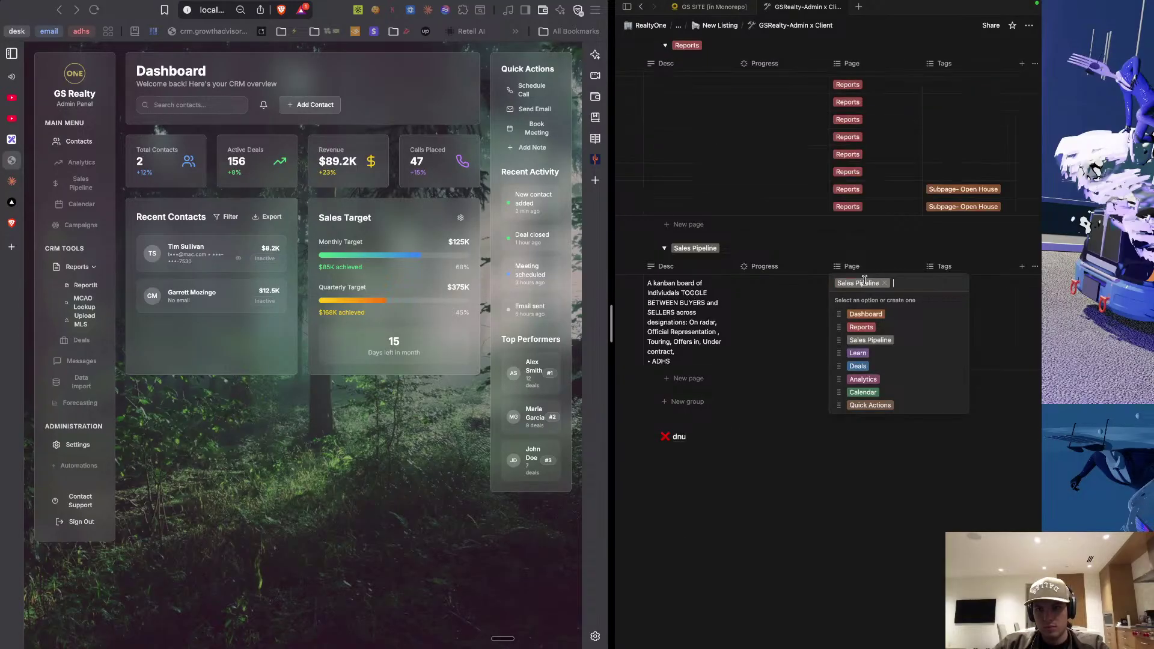
# Close the page tag picker and expand the Learn toggle.
pyautogui.click(772, 359)
pyautogui.scroll(-10, 771, 355)
pyautogui.scroll(15, 769, 349)
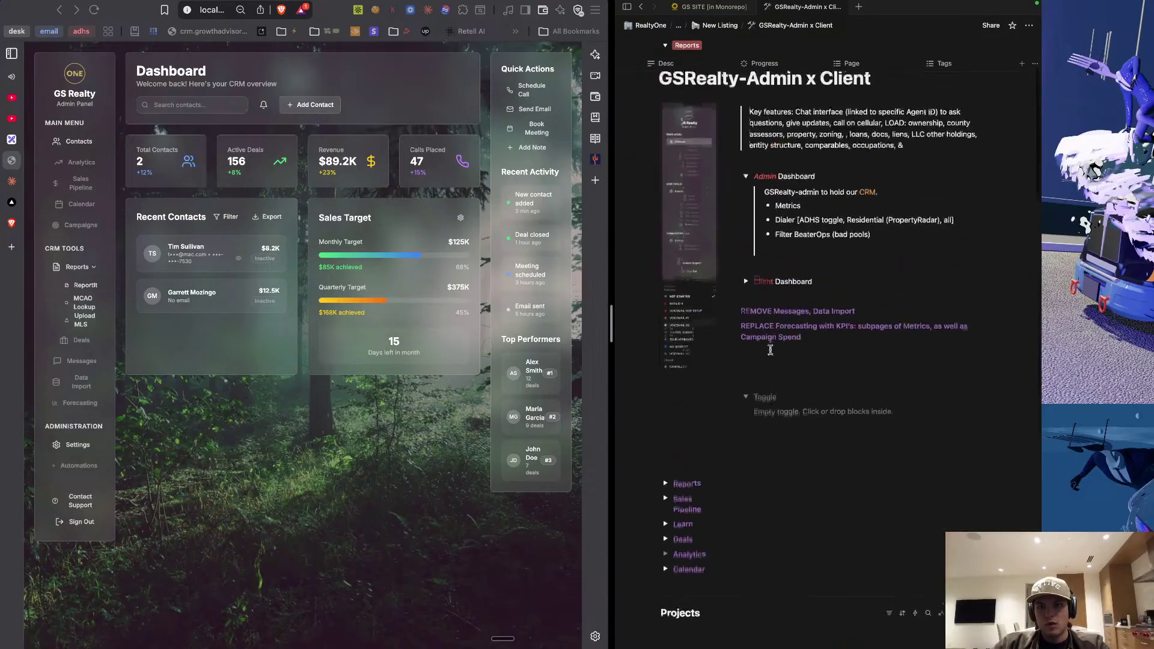
pyautogui.scroll(-2, 692, 481)
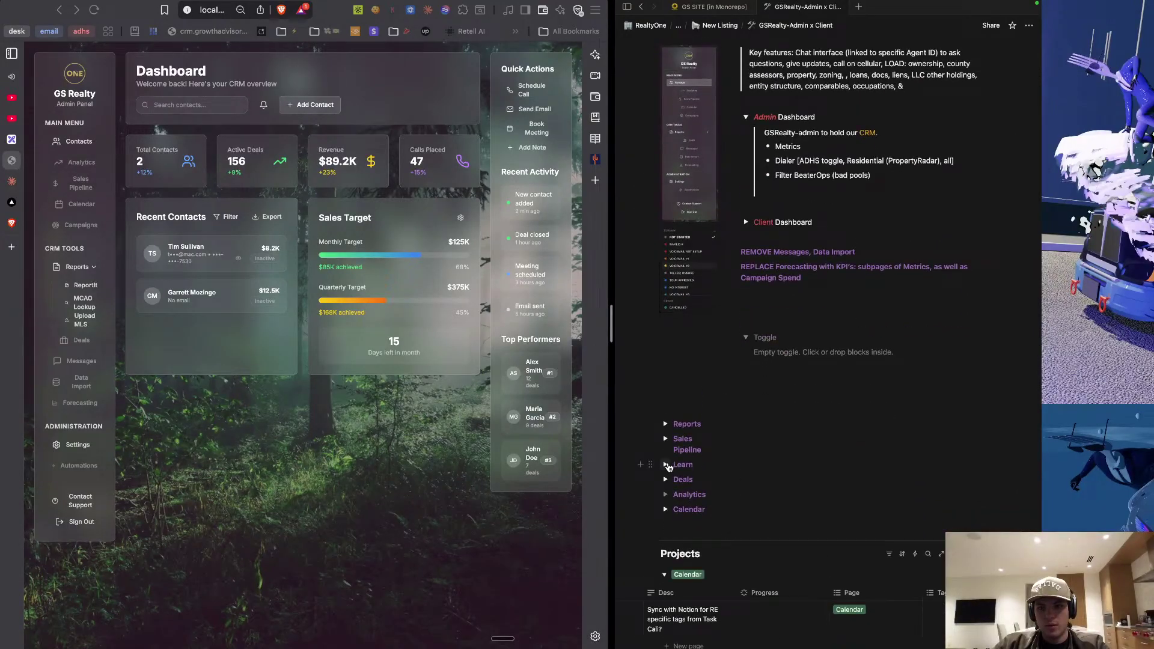
pyautogui.click(667, 465)
# Add the Learn page tag to Market, ReportIt Duolingo alongside Reports.
pyautogui.scroll(-15, 685, 487)
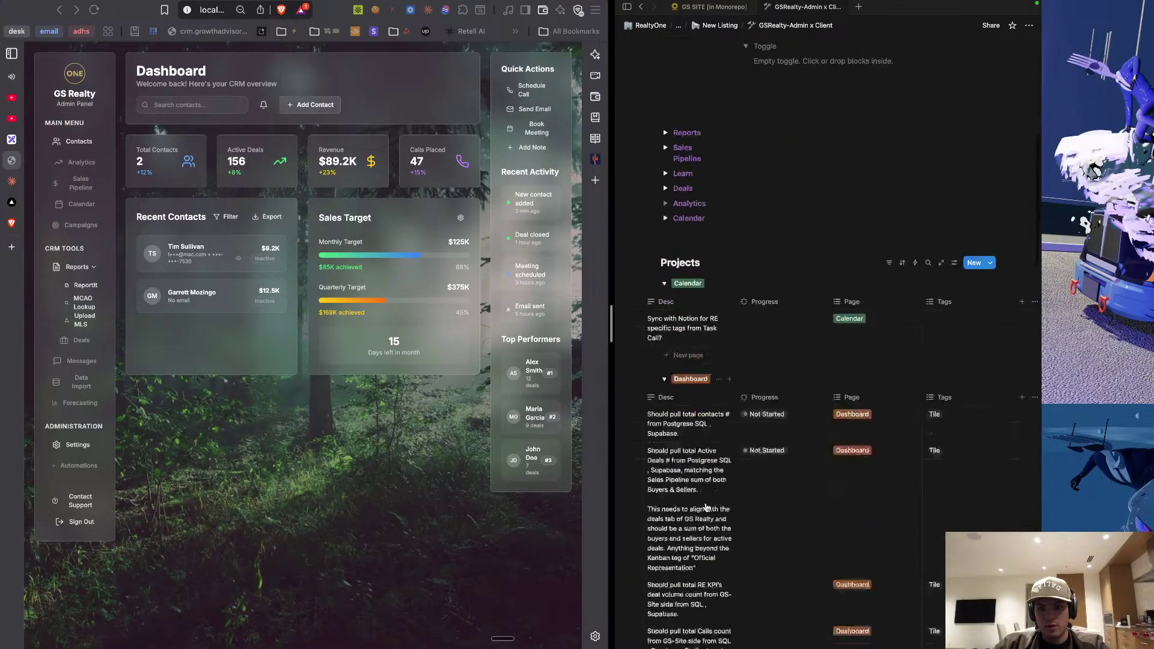
pyautogui.scroll(-10, 707, 509)
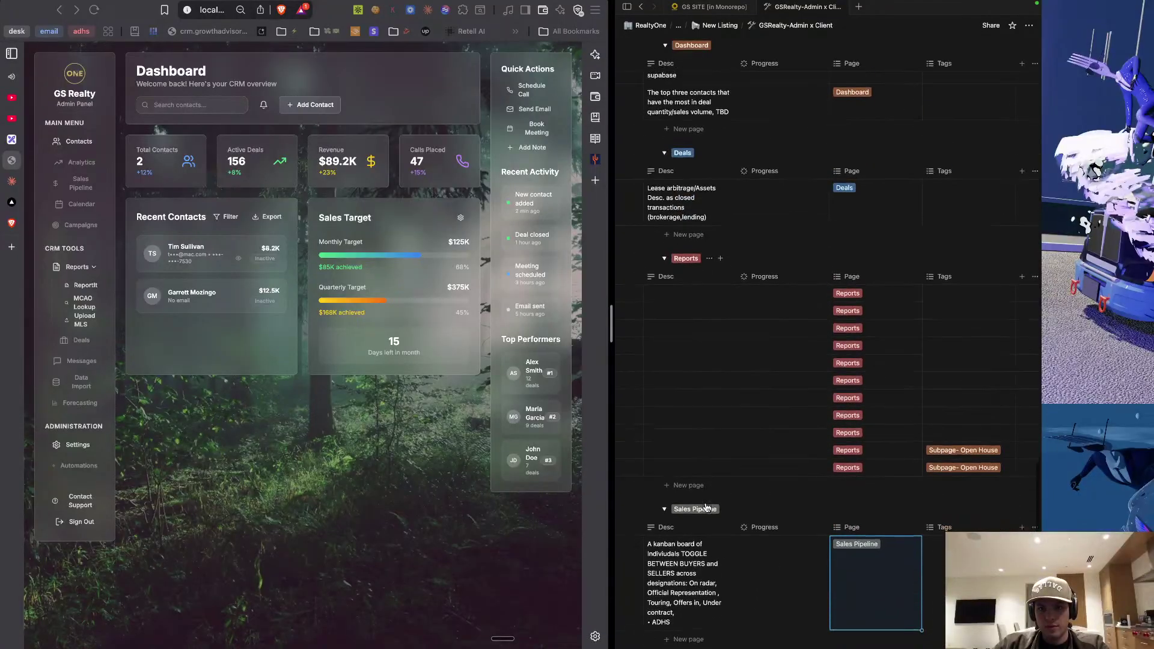
pyautogui.scroll(5, 708, 508)
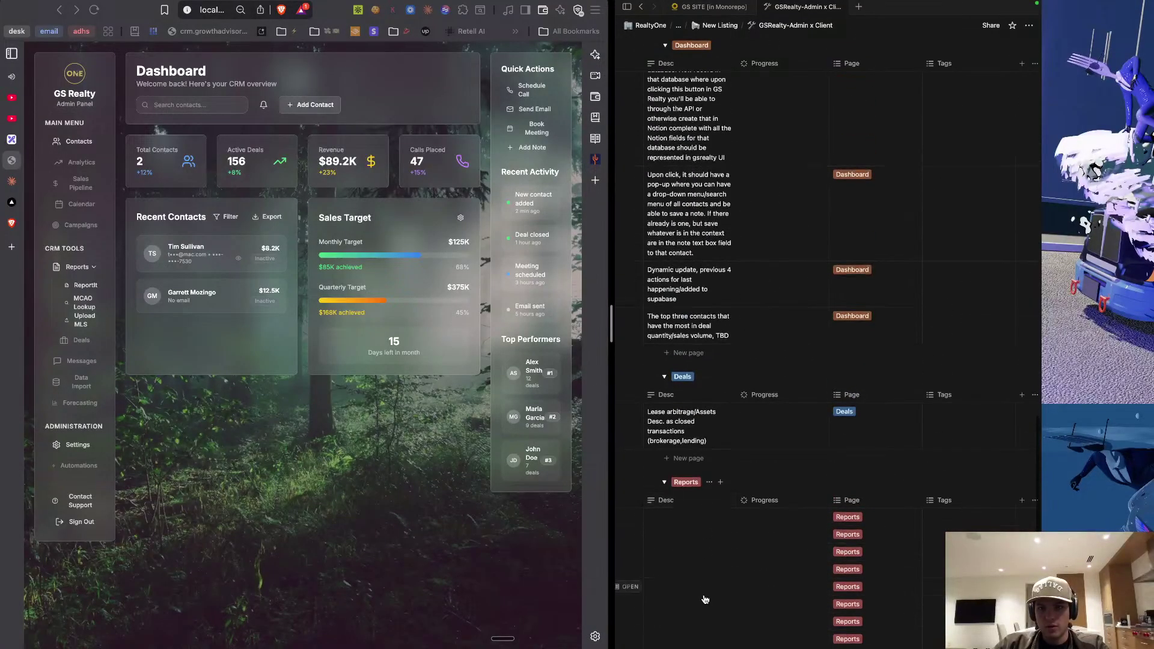
pyautogui.scroll(-5, 706, 598)
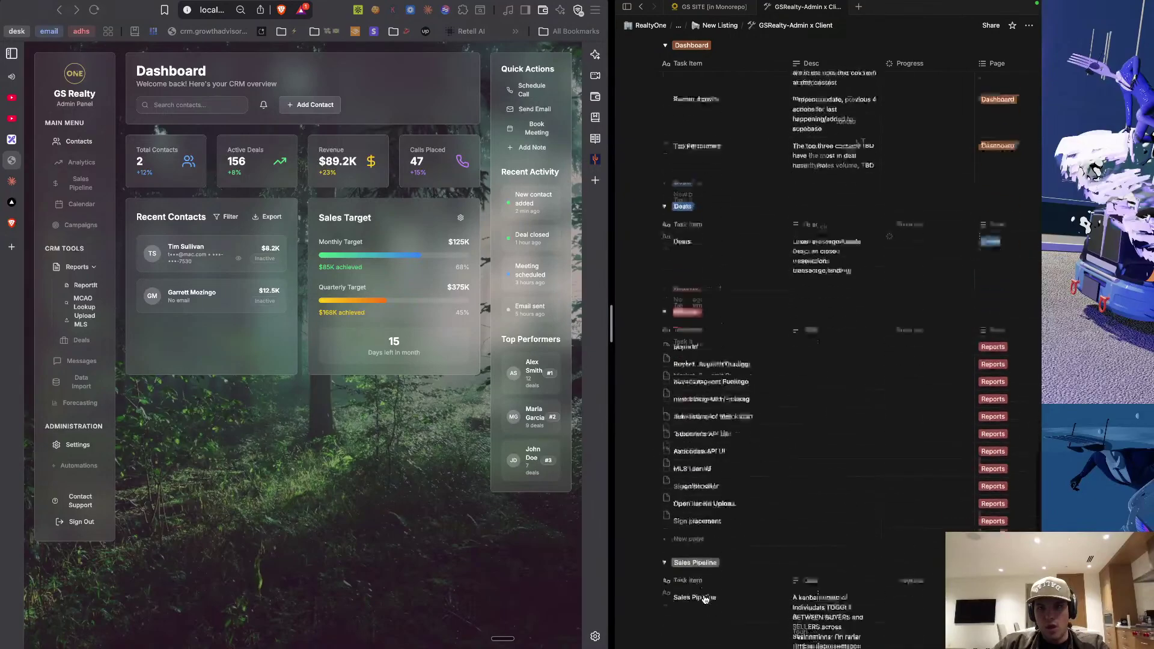
pyautogui.scroll(3, 715, 455)
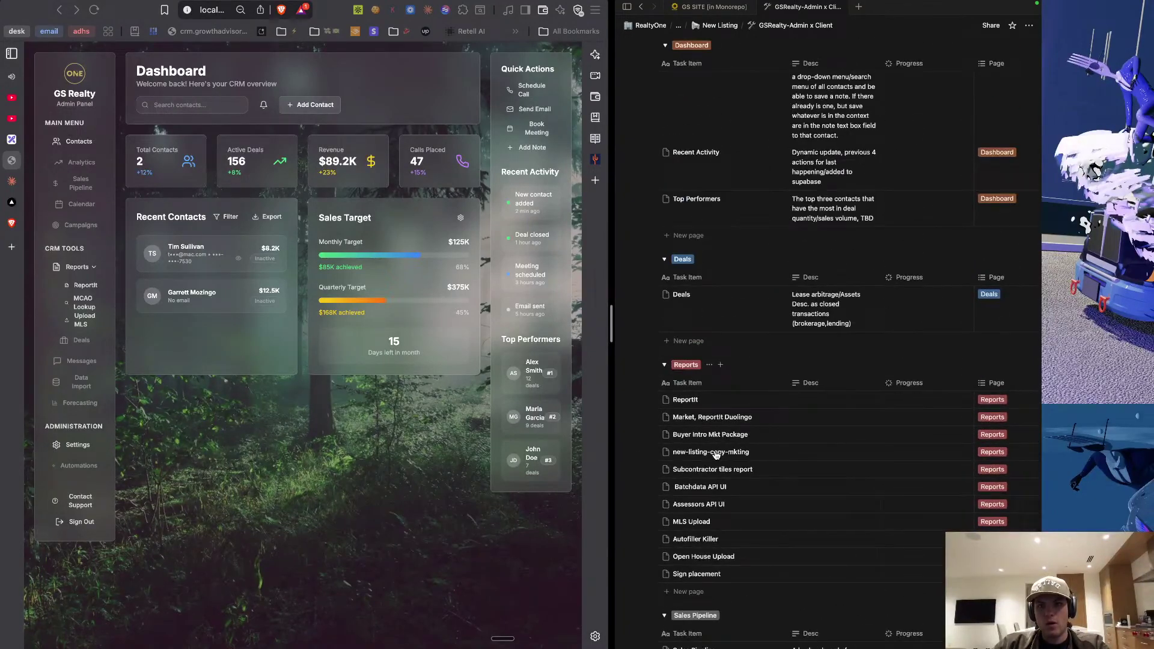
pyautogui.scroll(10, 716, 455)
pyautogui.scroll(15, 716, 455)
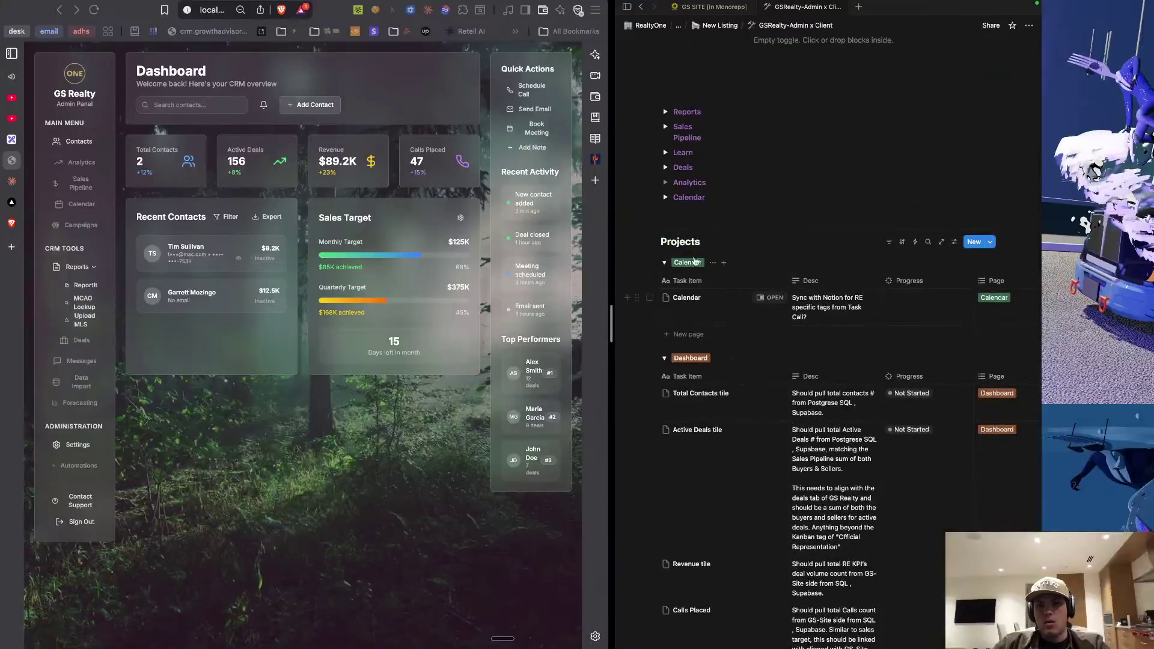
pyautogui.scroll(-10, 731, 366)
pyautogui.scroll(-15, 732, 370)
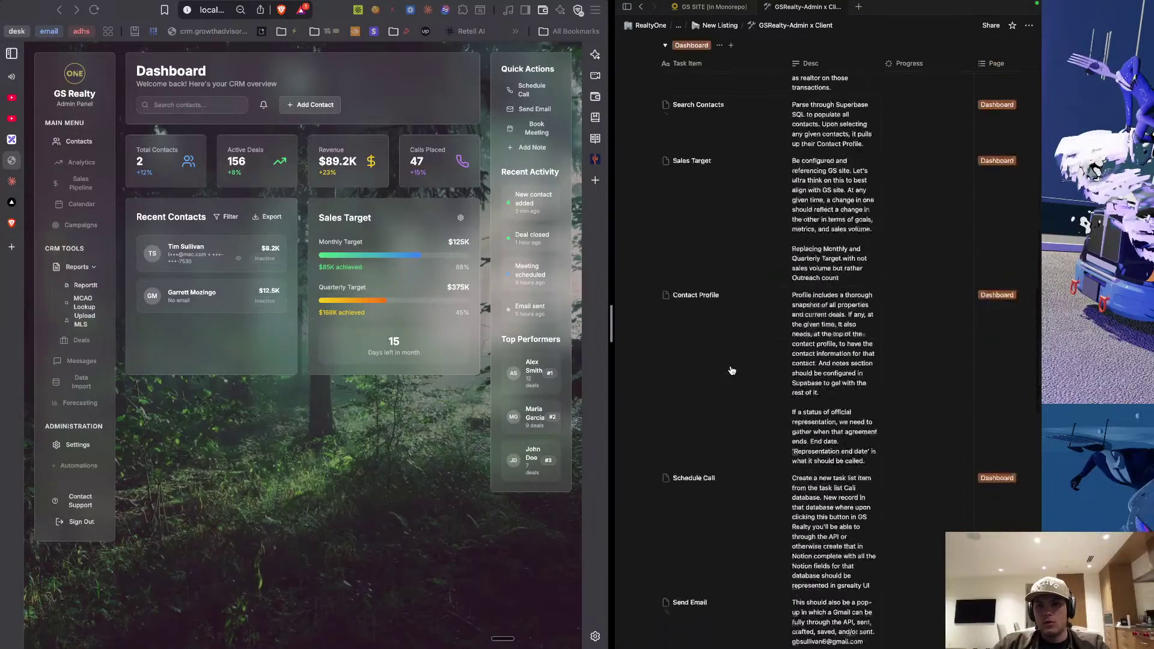
pyautogui.scroll(-5, 732, 370)
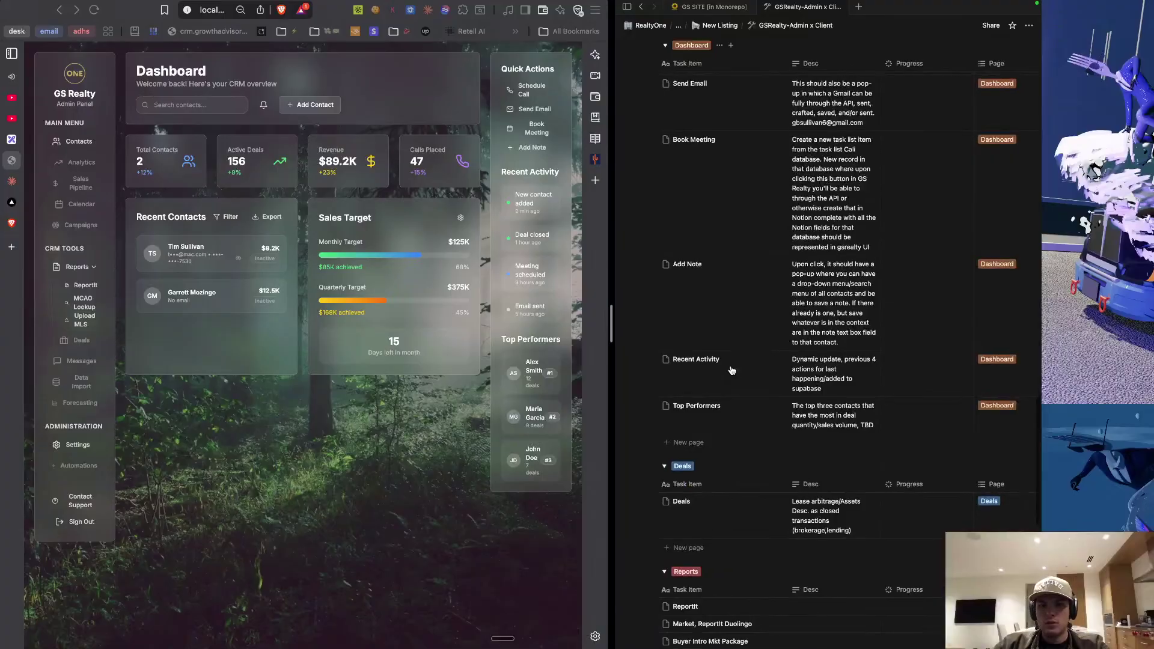
pyautogui.scroll(-5, 731, 367)
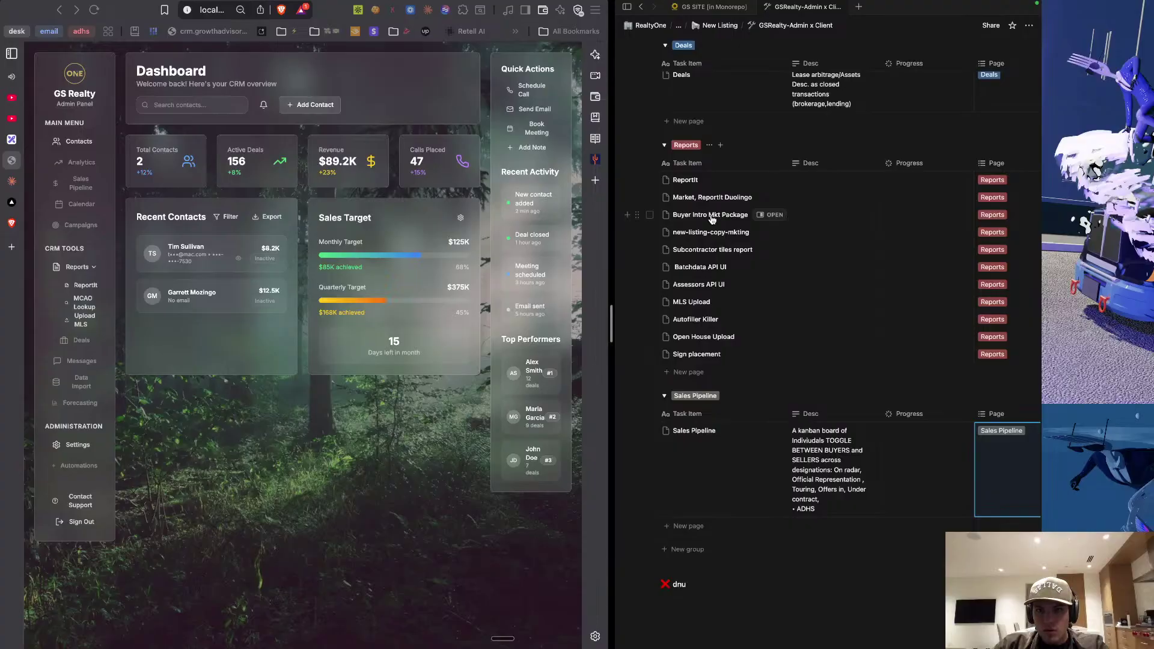
pyautogui.hscroll(1, 712, 220)
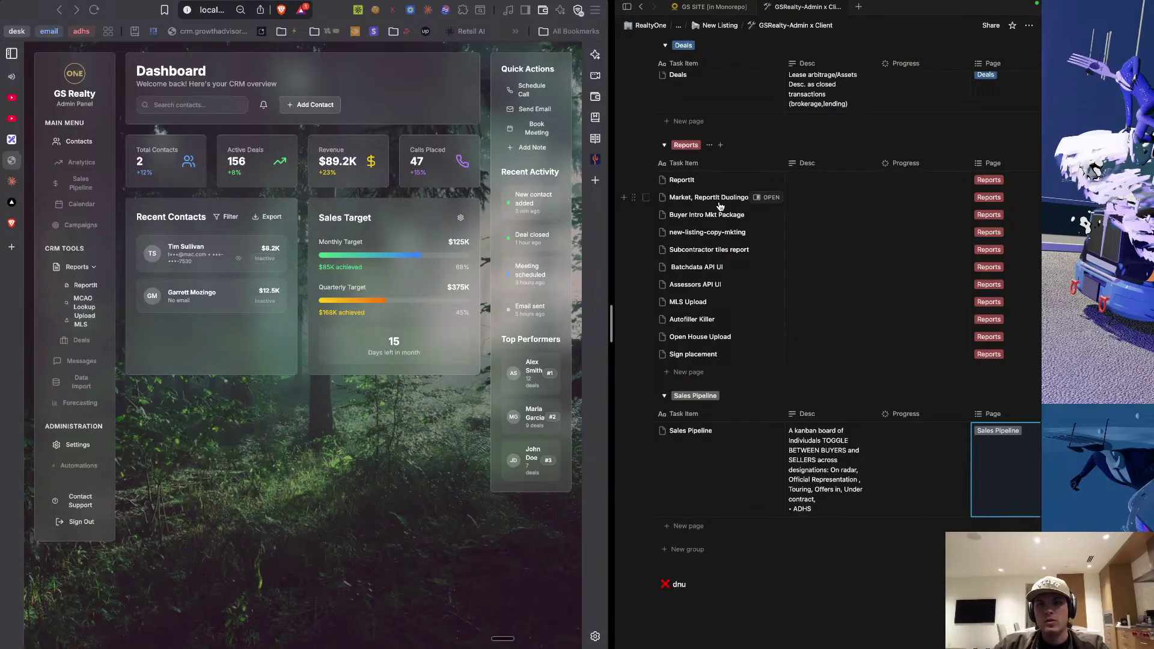
pyautogui.hscroll(5, 719, 206)
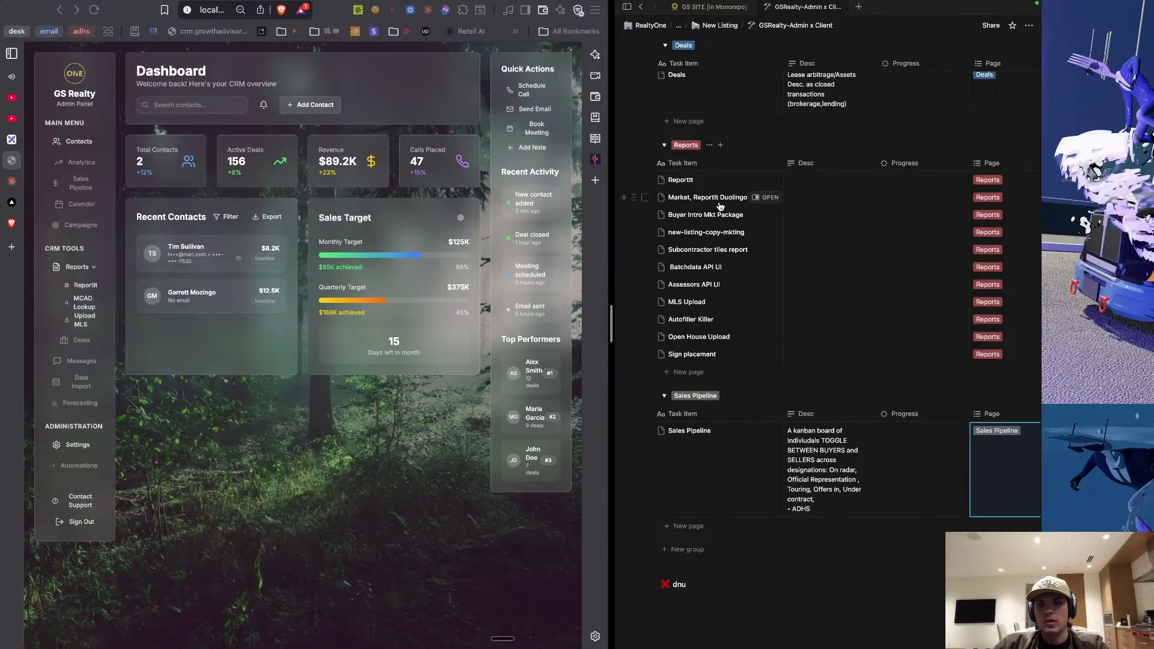
pyautogui.click(987, 197)
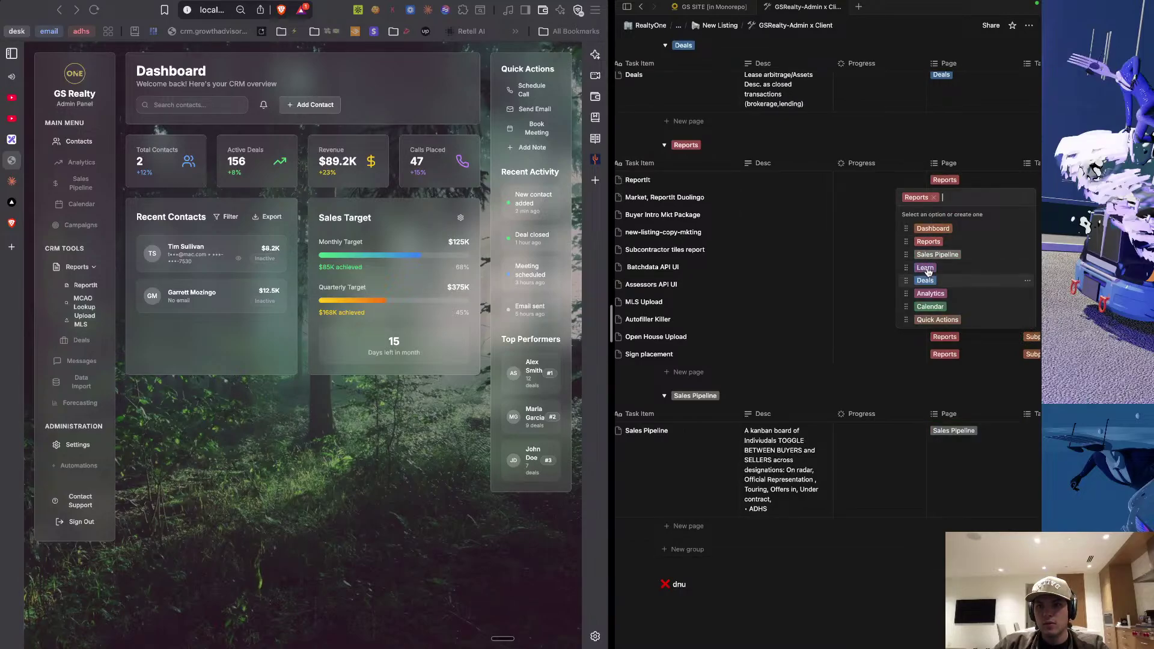
pyautogui.click(842, 247)
pyautogui.scroll(-10, 842, 246)
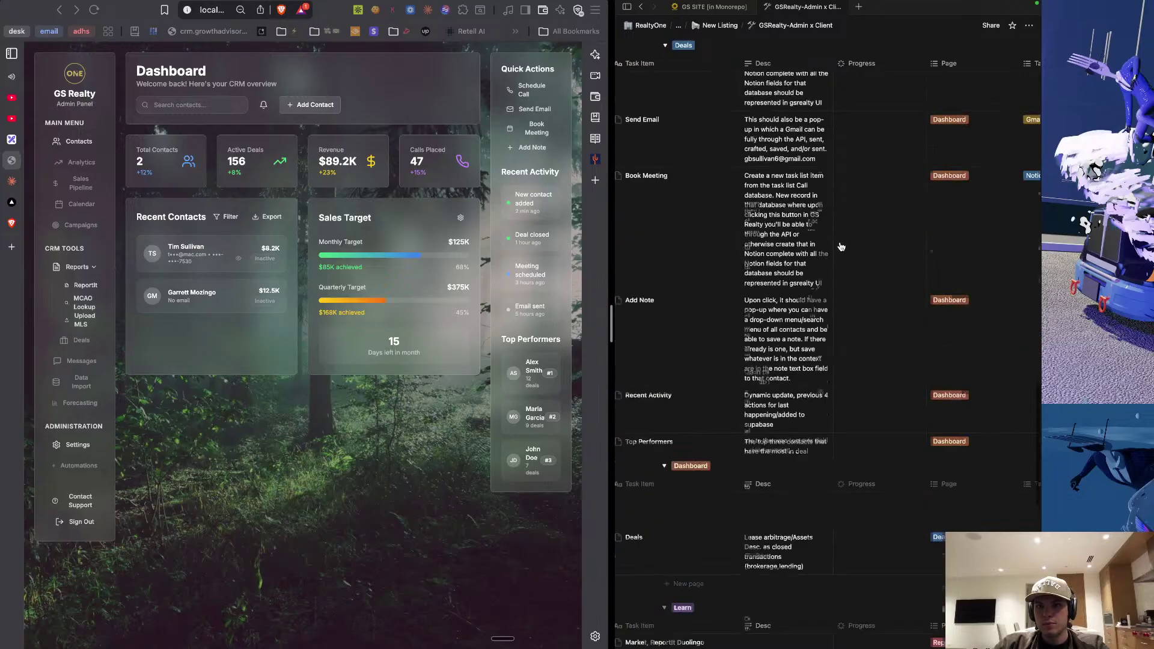
pyautogui.scroll(5, 841, 246)
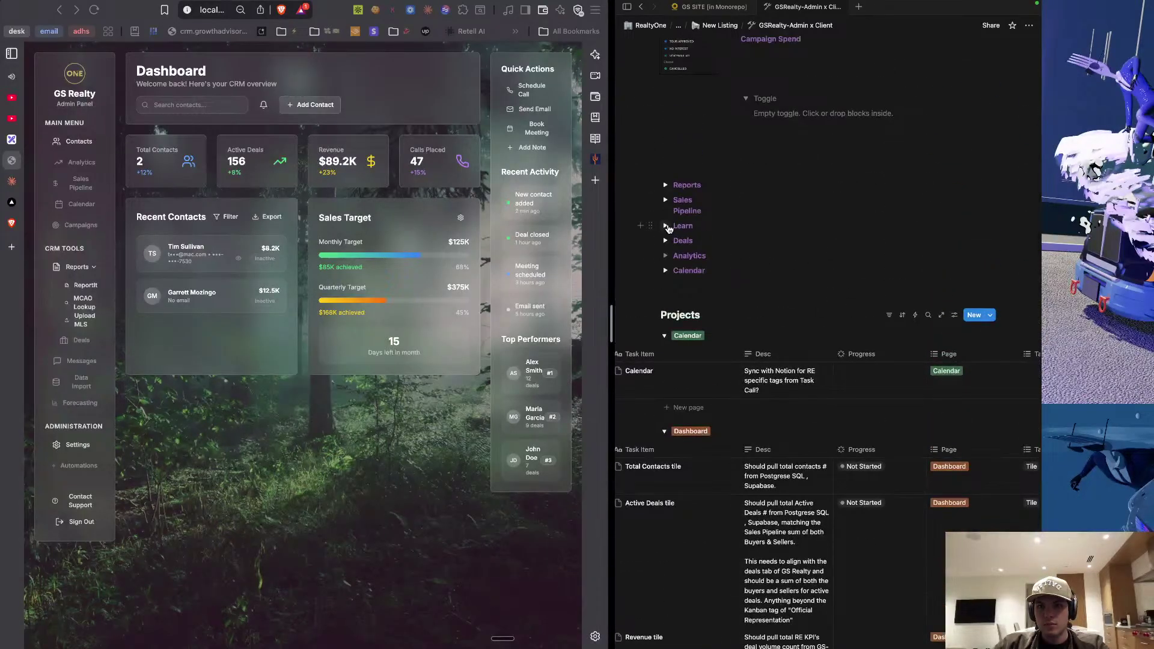
# Expand the Learn toggle to show the county-record-iq page link, then scroll down to the board.
pyautogui.click(666, 226)
pyautogui.moveTo(691, 244)
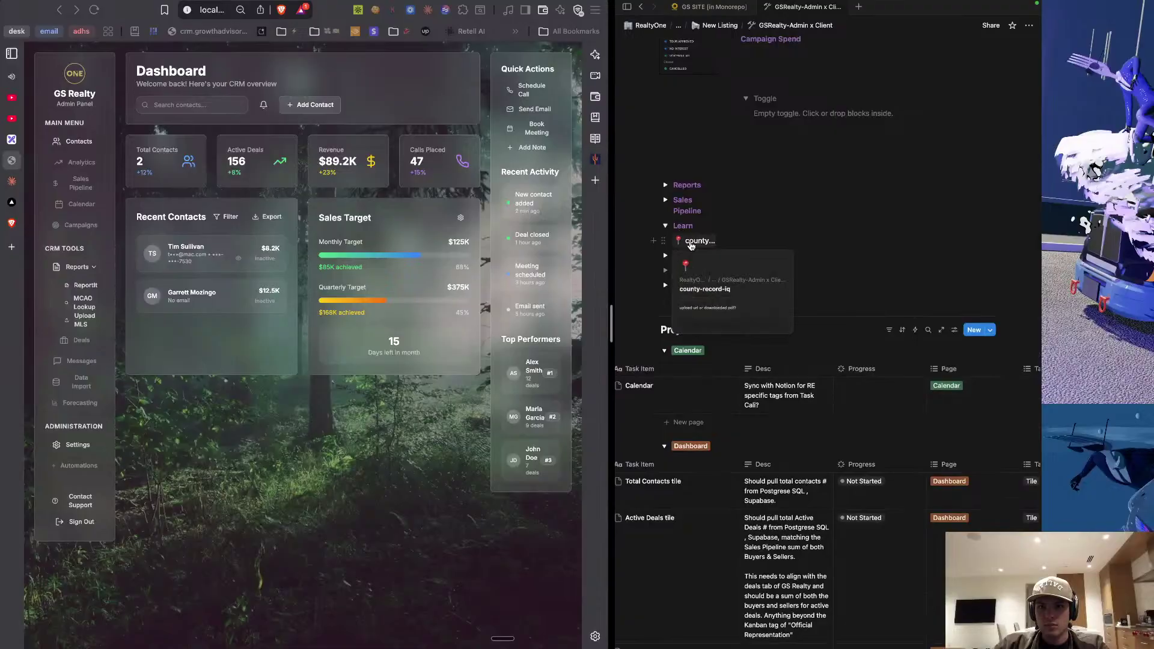
pyautogui.rightClick(691, 245)
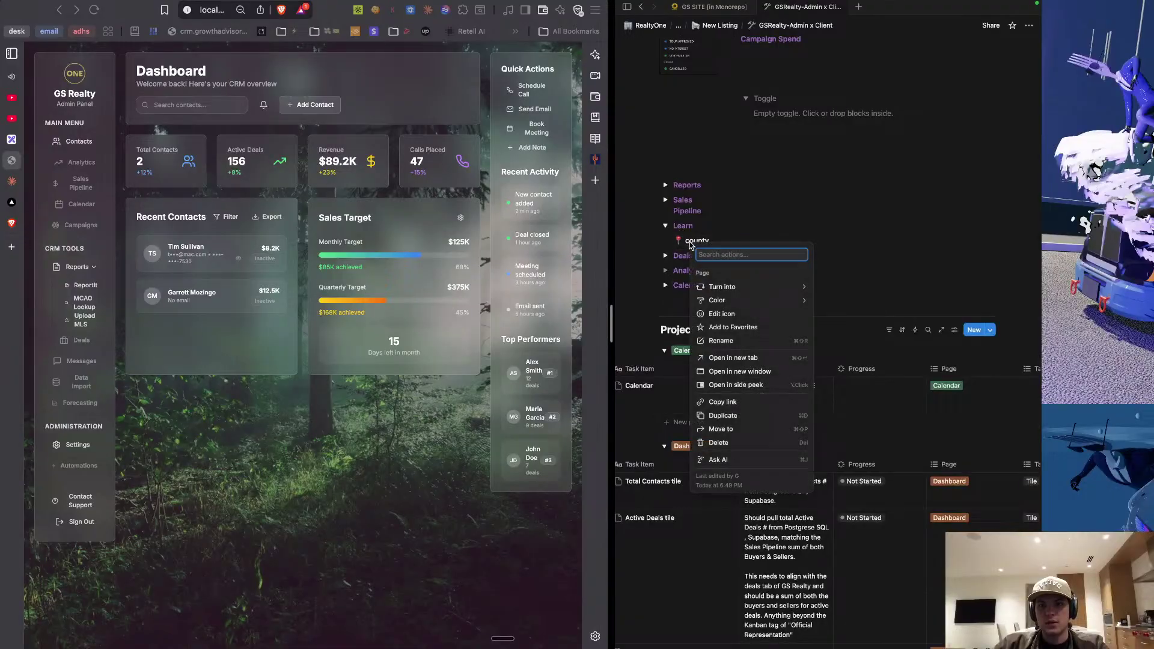
pyautogui.click(685, 243)
pyautogui.moveTo(692, 246)
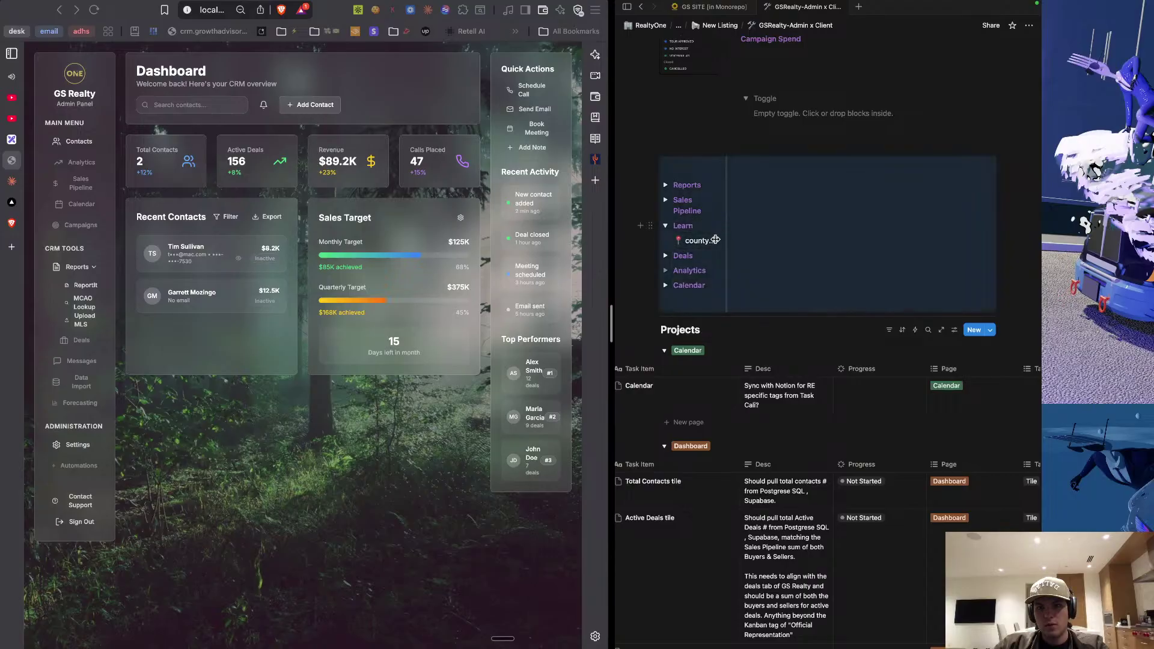
pyautogui.scroll(-3, 717, 275)
pyautogui.scroll(-10, 716, 277)
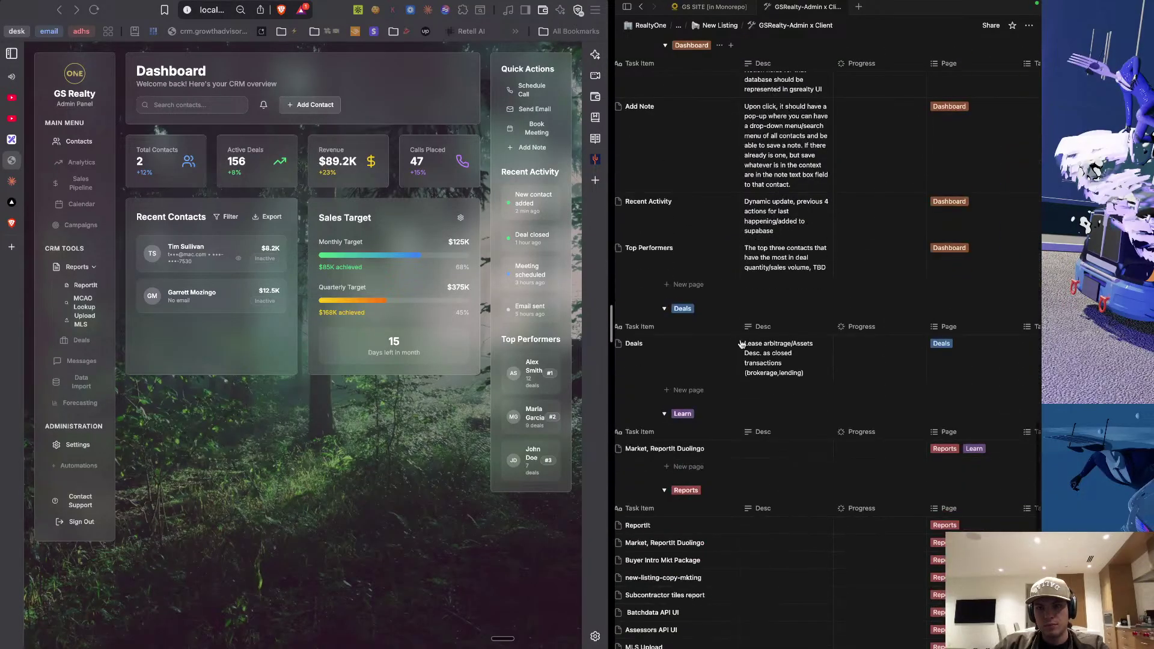
# Add a Learn task titled County-IQ, described as a file recall system with add-file and add-note options.
pyautogui.click(686, 468)
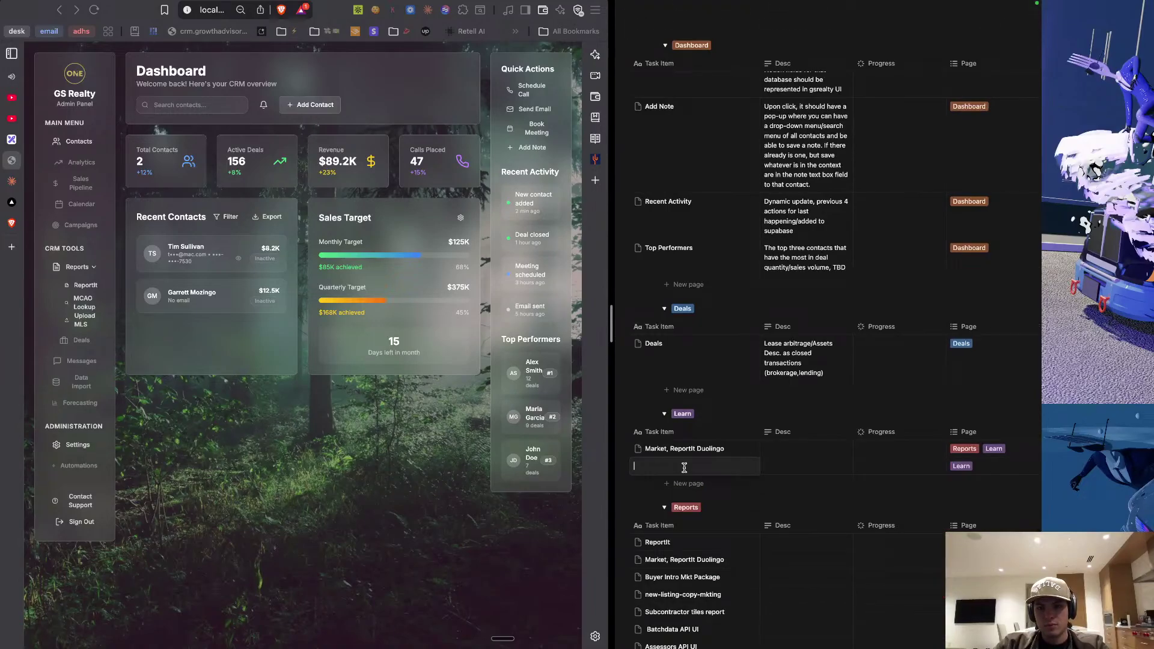
pyautogui.write('File')
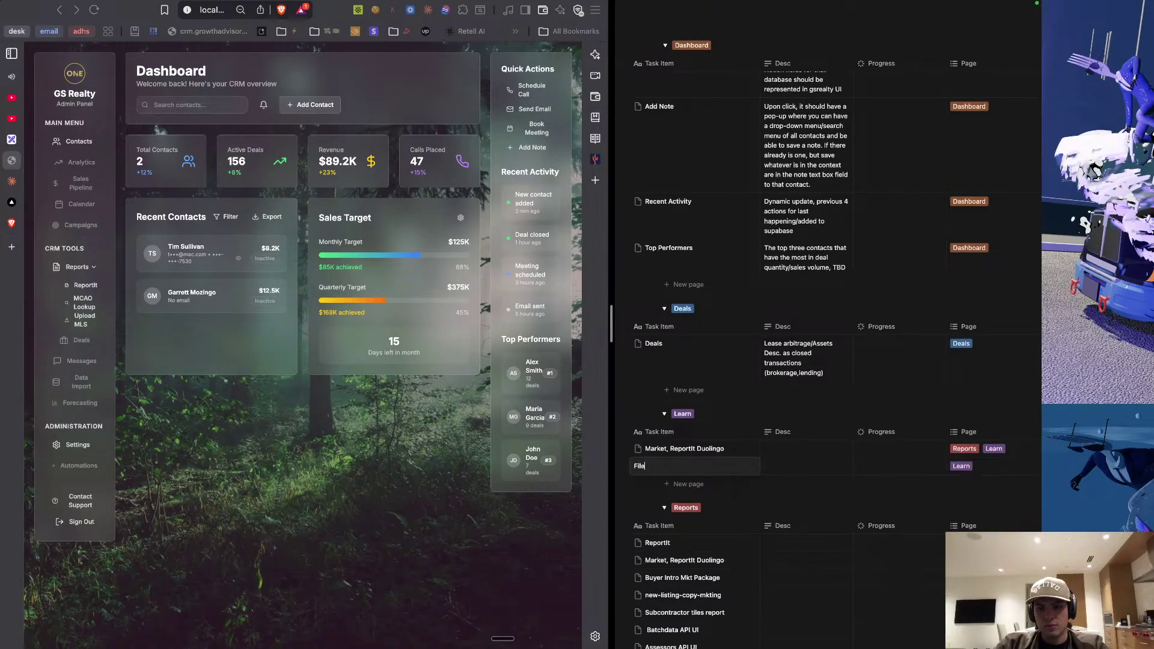
pyautogui.press('BackSpace')
pyautogui.press('BackSpace')
pyautogui.press('BackSpace')
pyautogui.press('BackSpace')
pyautogui.write('County-')
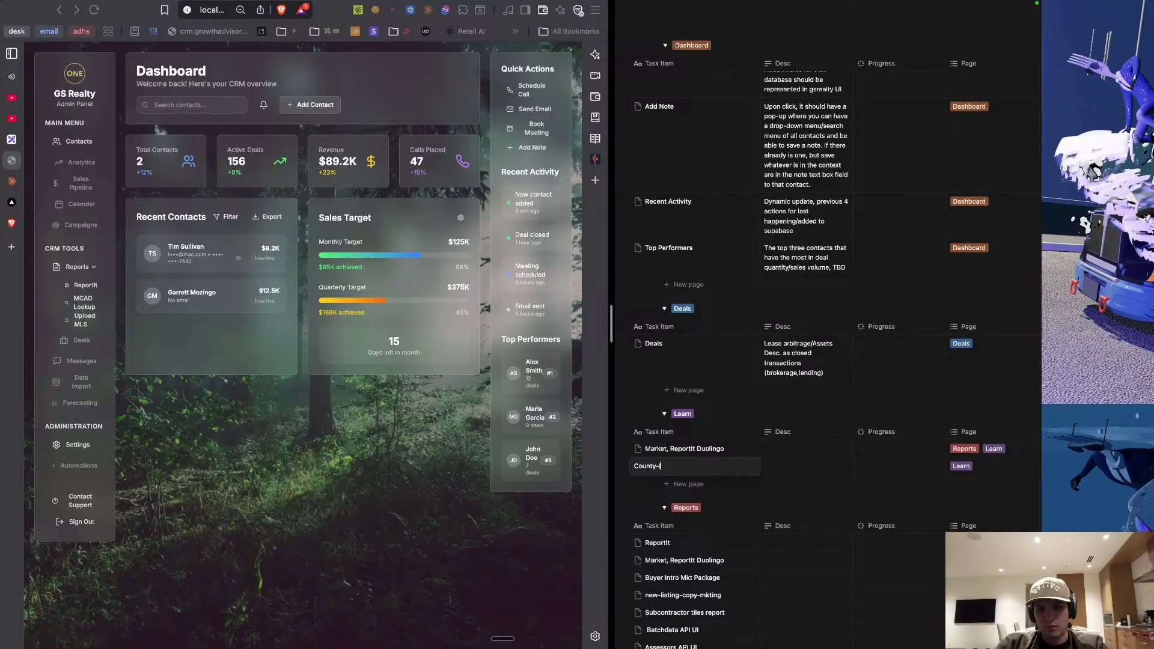
pyautogui.write('IQ')
pyautogui.click(787, 468)
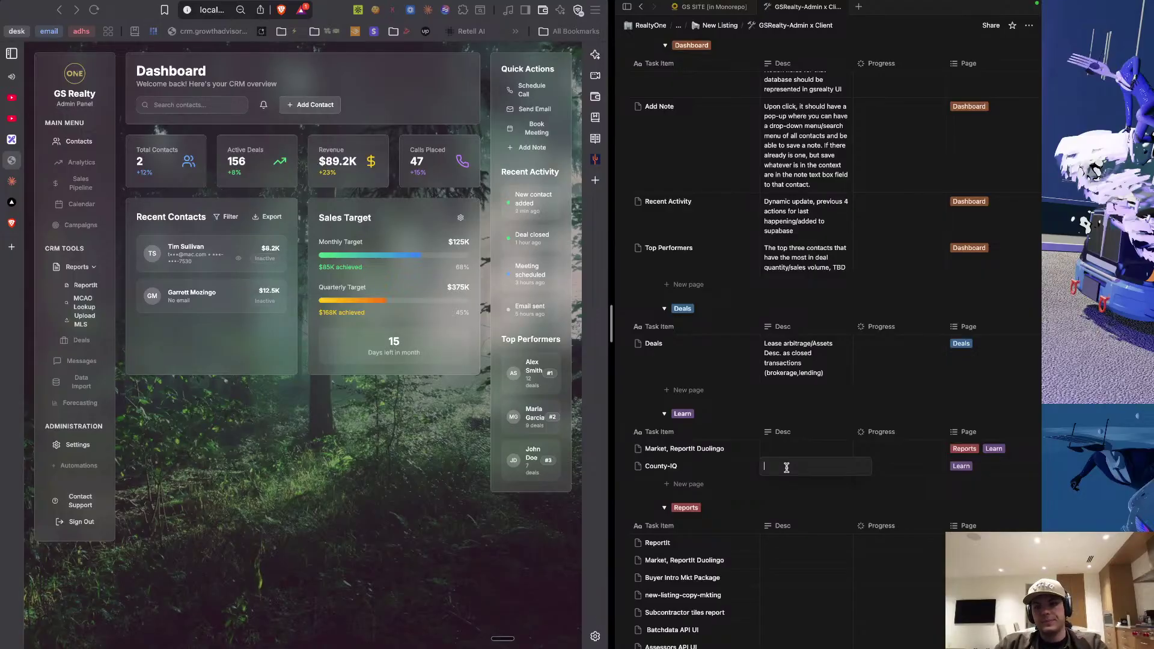
pyautogui.write('We want a file recall system here of all files that have been uploaded to this with this designation on this page on this pop-up should also be an ad file as well as add note options at the top.')
pyautogui.press('Escape')
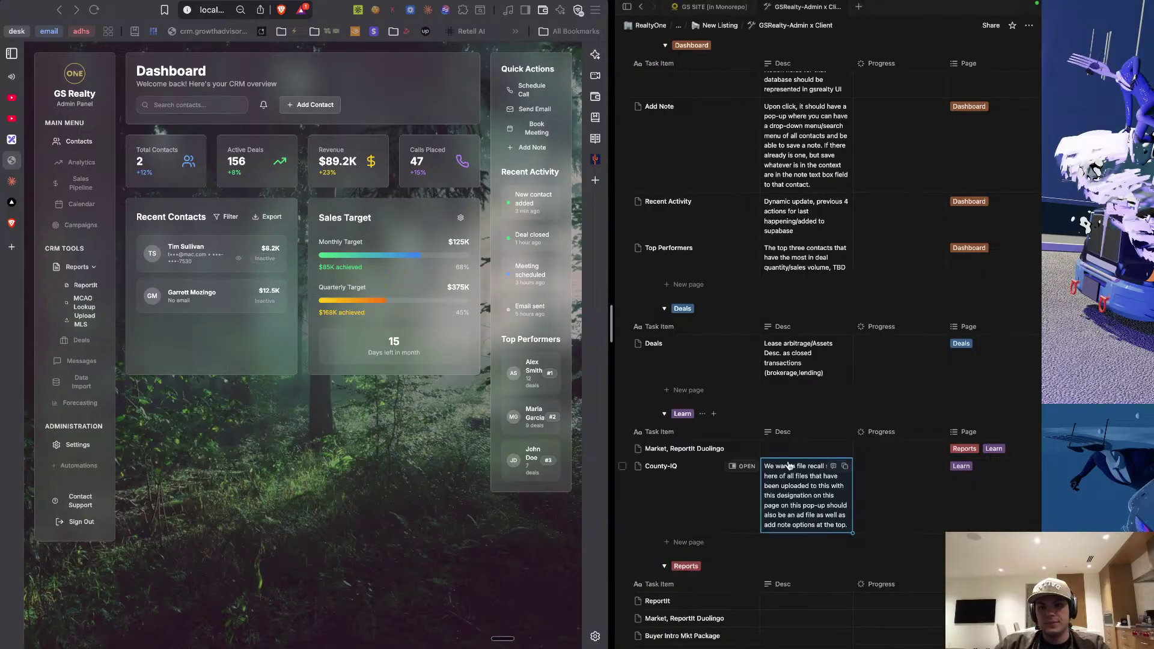
pyautogui.click(786, 451)
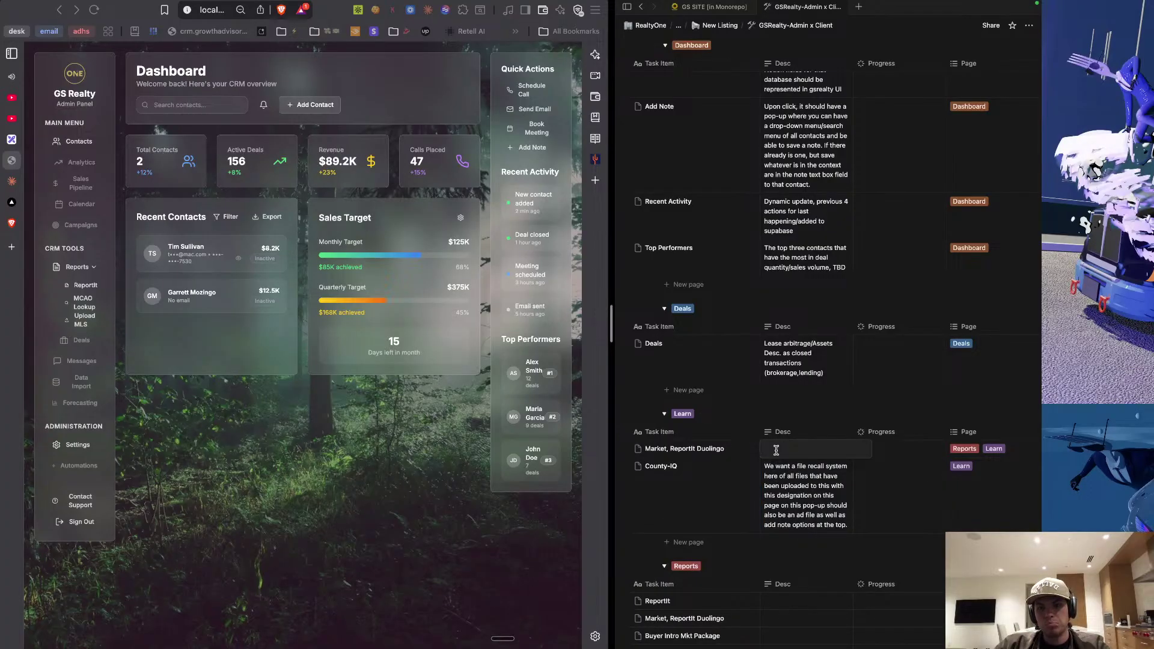
# Dictate the Market, ReportIt Duolingo description: copy GS site's Duolingo format to generate per-property questions.
pyautogui.press('fn')
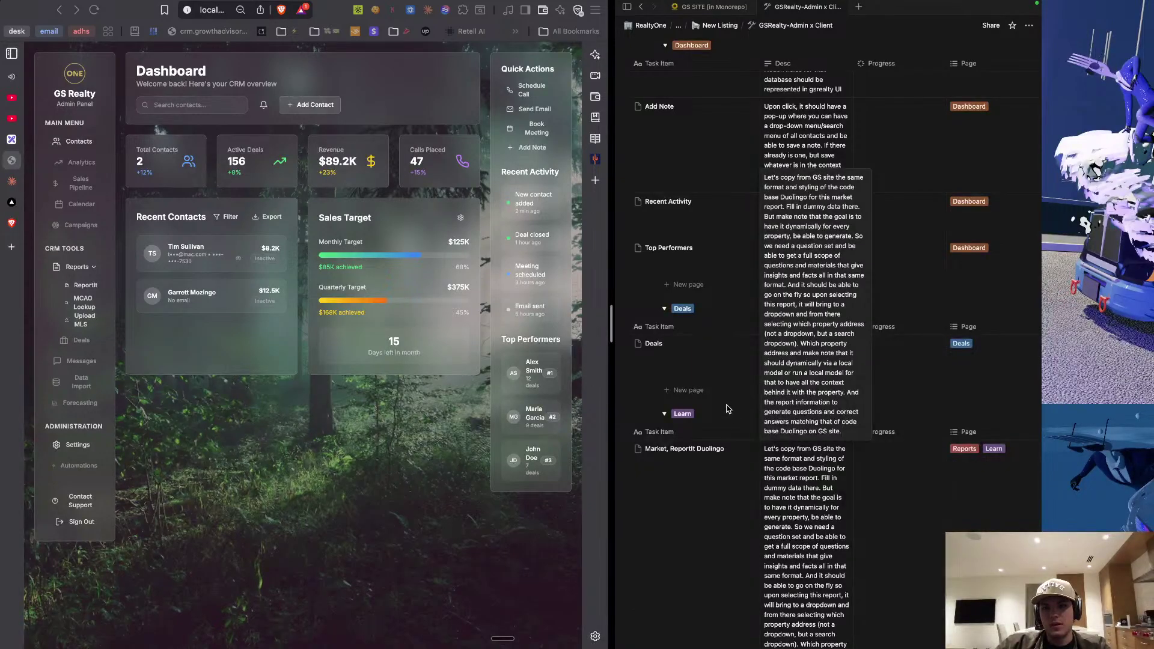
pyautogui.press('Escape')
# Collapse the Learn toggle and delete the empty Toggle block.
pyautogui.scroll(-5, 787, 489)
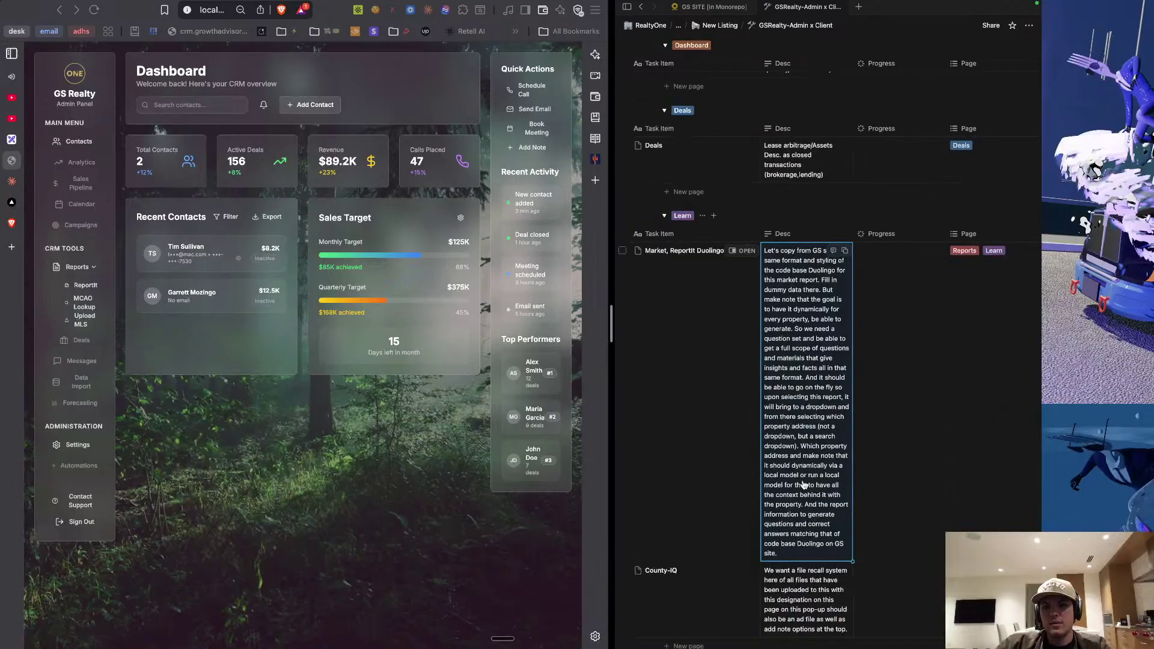
pyautogui.scroll(15, 803, 421)
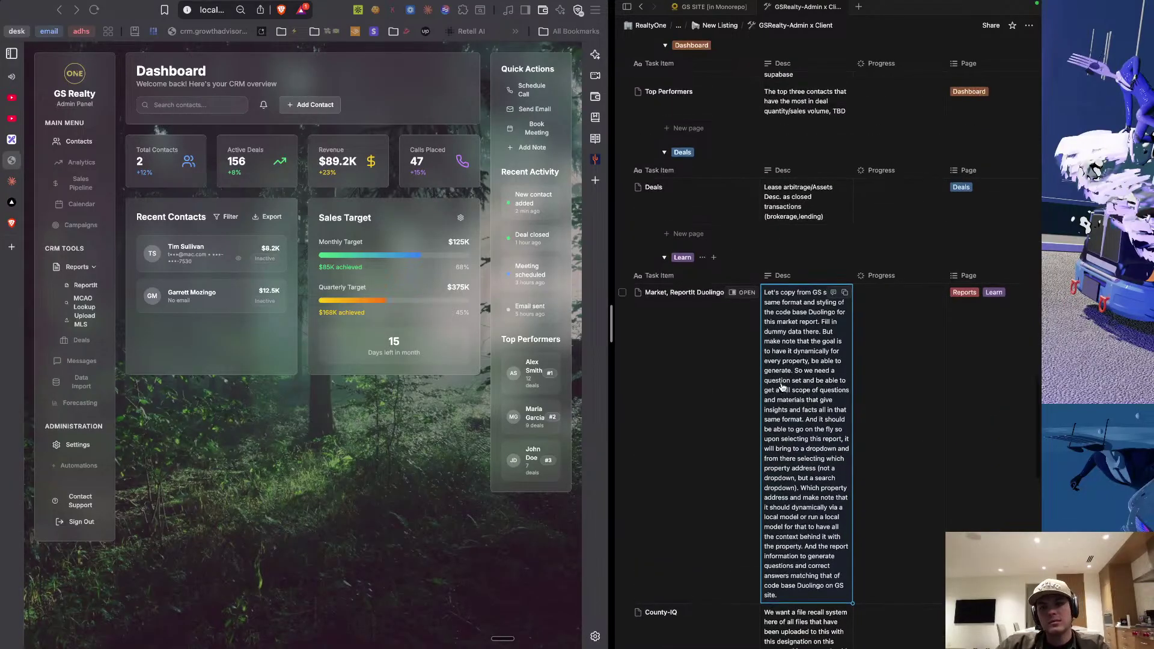
pyautogui.scroll(10, 782, 381)
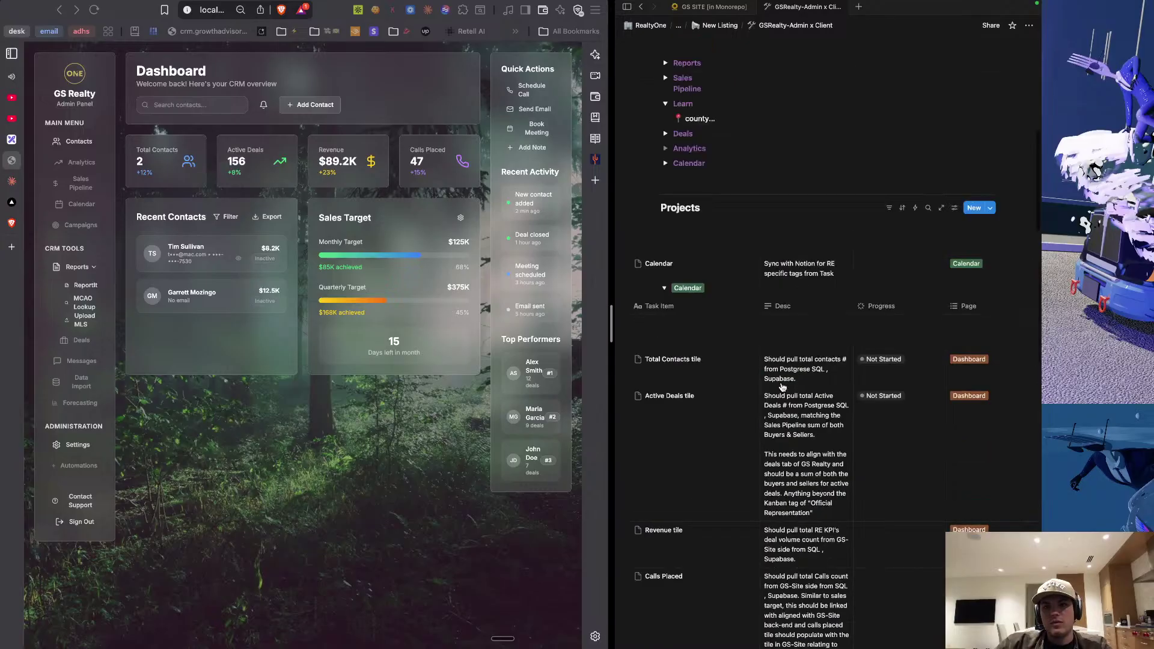
pyautogui.scroll(2, 783, 387)
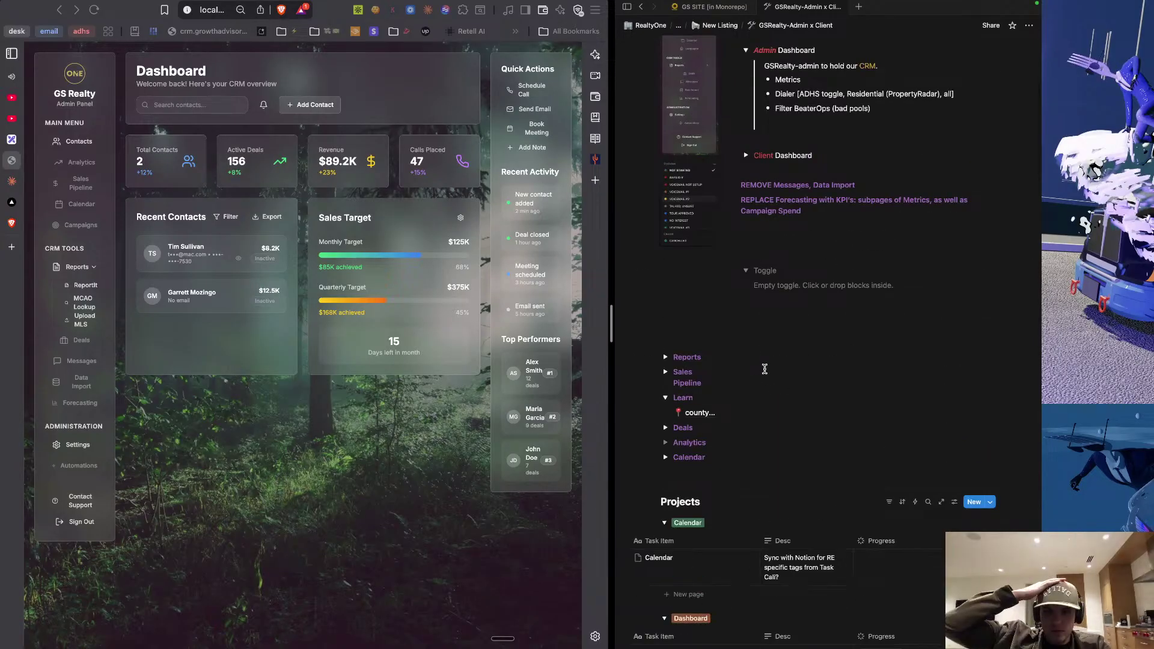
pyautogui.scroll(-3, 765, 369)
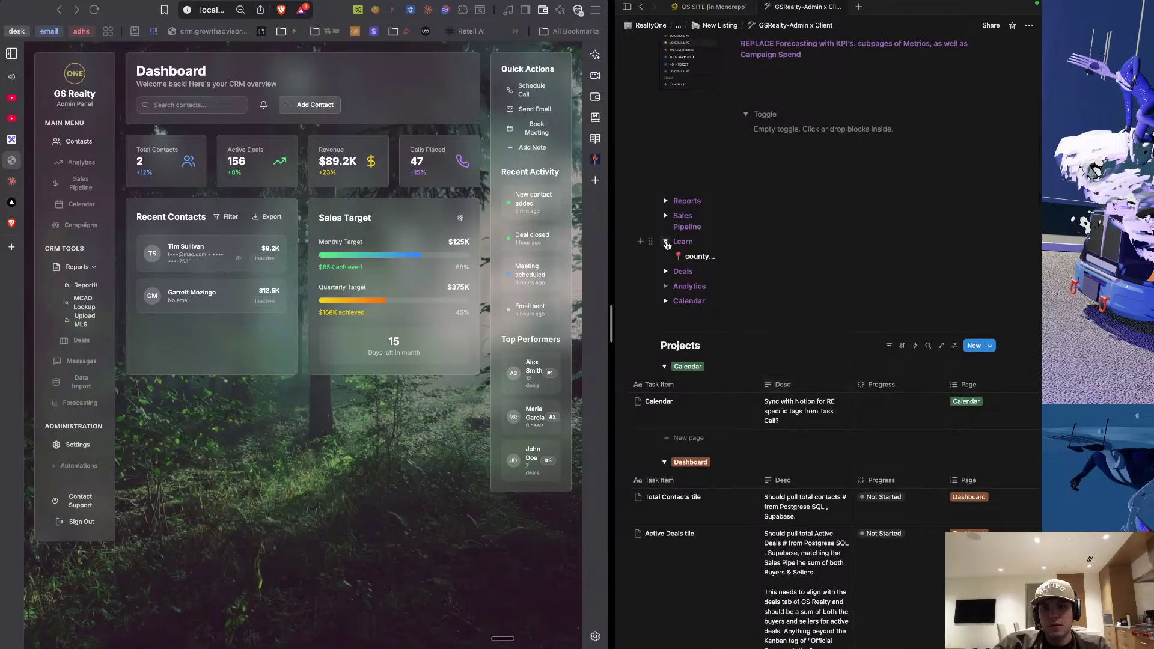
pyautogui.click(666, 241)
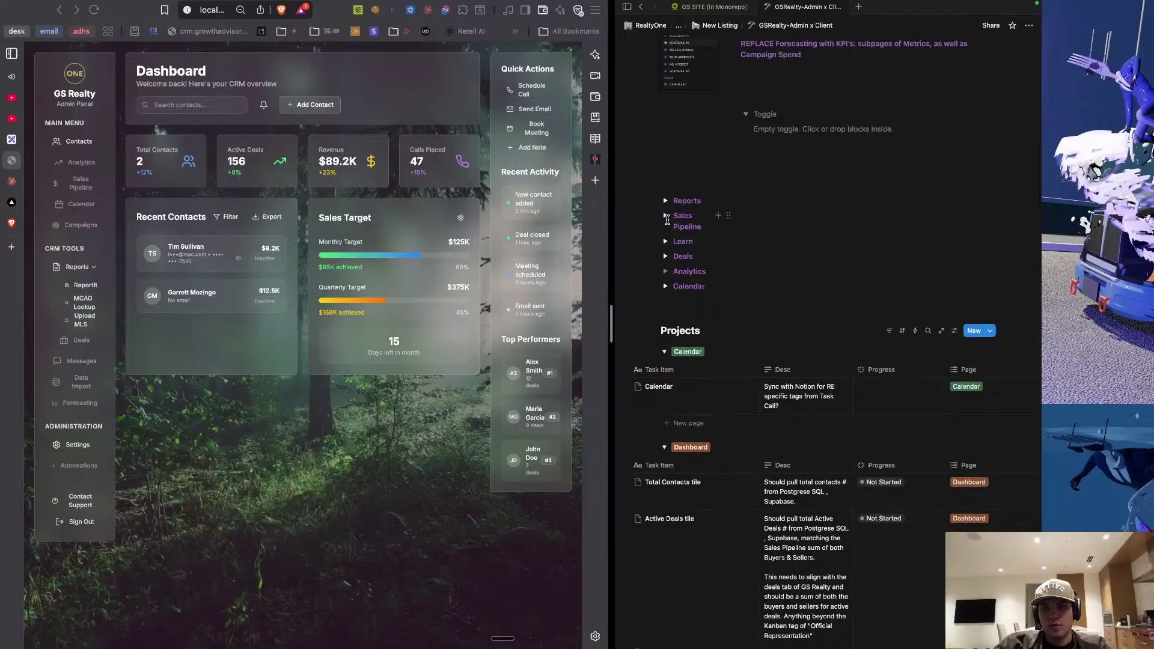
pyautogui.click(666, 216)
pyautogui.click(665, 217)
pyautogui.click(666, 272)
pyautogui.click(666, 272)
pyautogui.scroll(3, 757, 284)
pyautogui.click(757, 283)
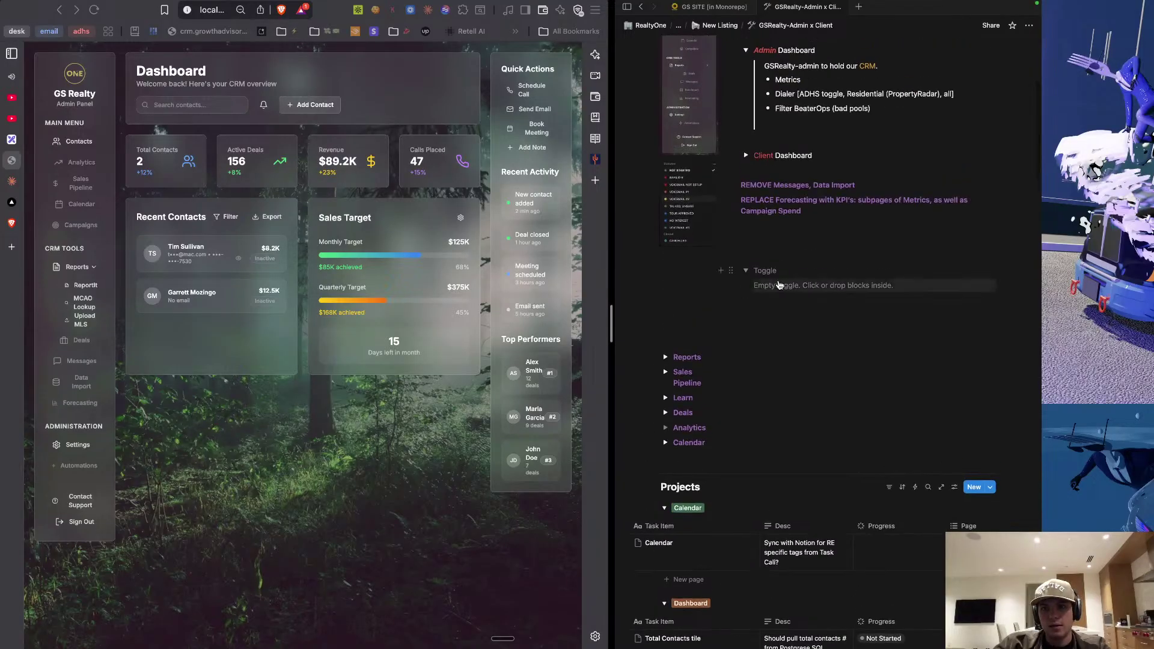
pyautogui.press('BackSpace')
pyautogui.press('BackSpace')
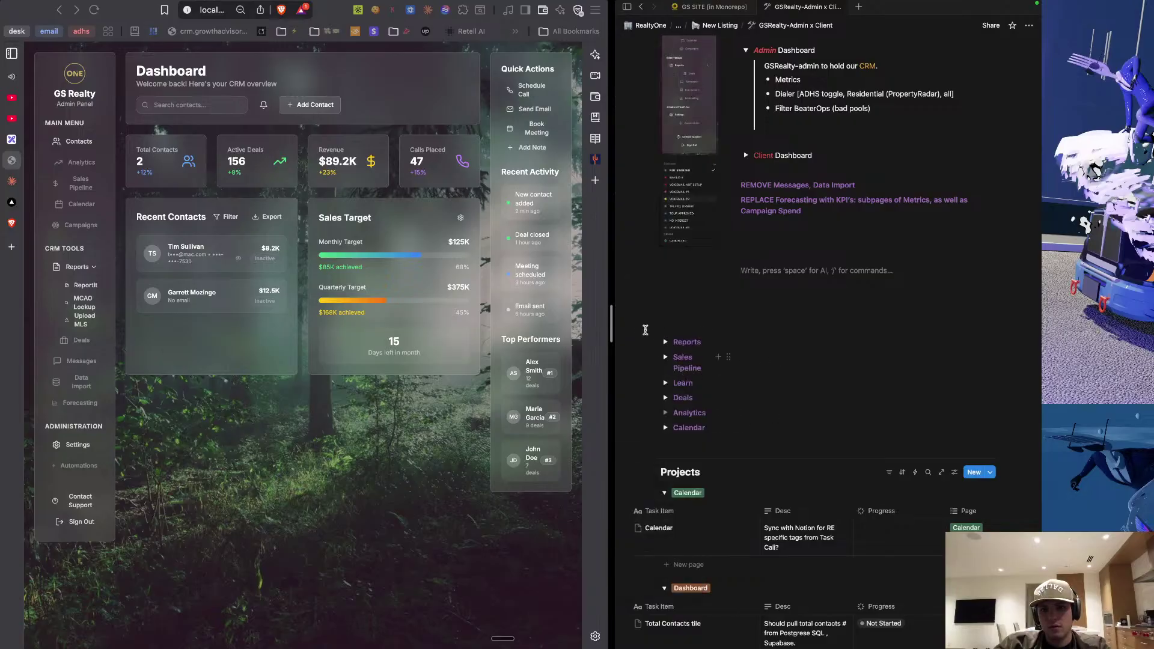
# Move the Reports through Calendar toggles up under Client Dashboard.
pyautogui.moveTo(628, 326); pyautogui.dragTo(715, 437)
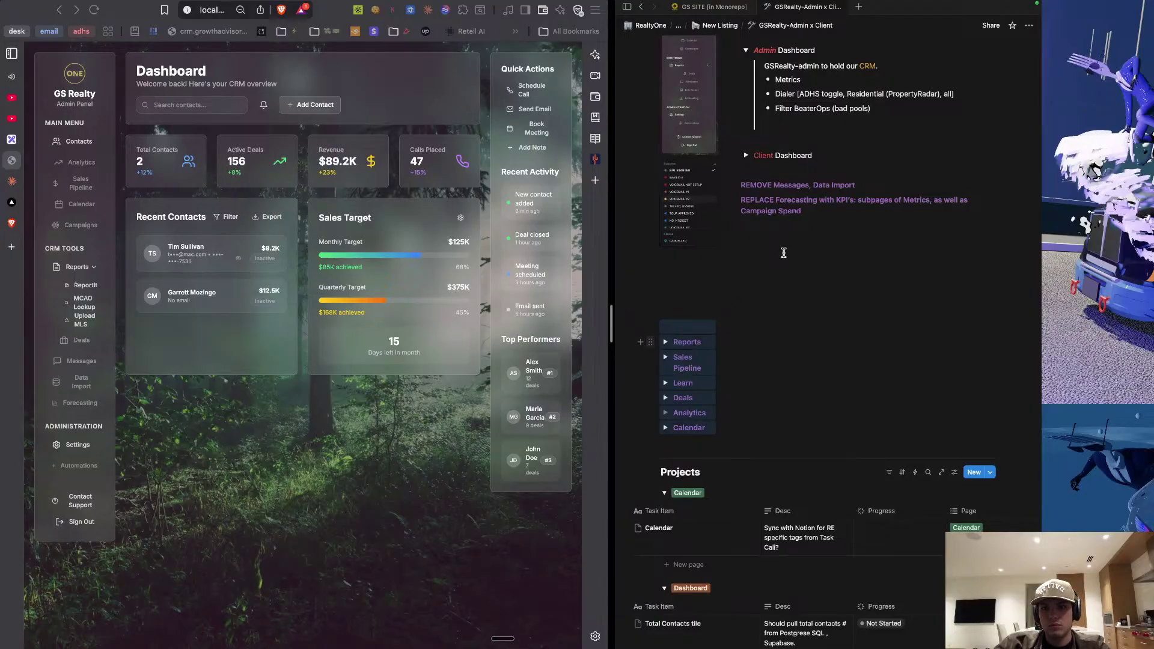
pyautogui.moveTo(651, 342); pyautogui.dragTo(693, 261)
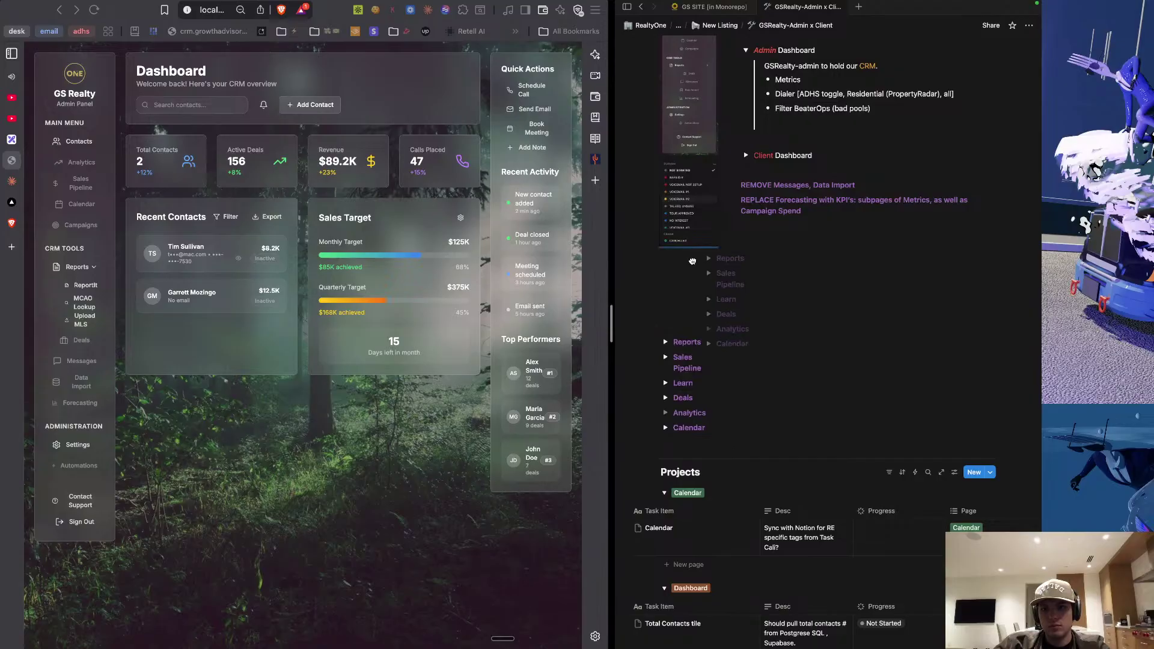
pyautogui.moveTo(693, 261); pyautogui.dragTo(775, 167)
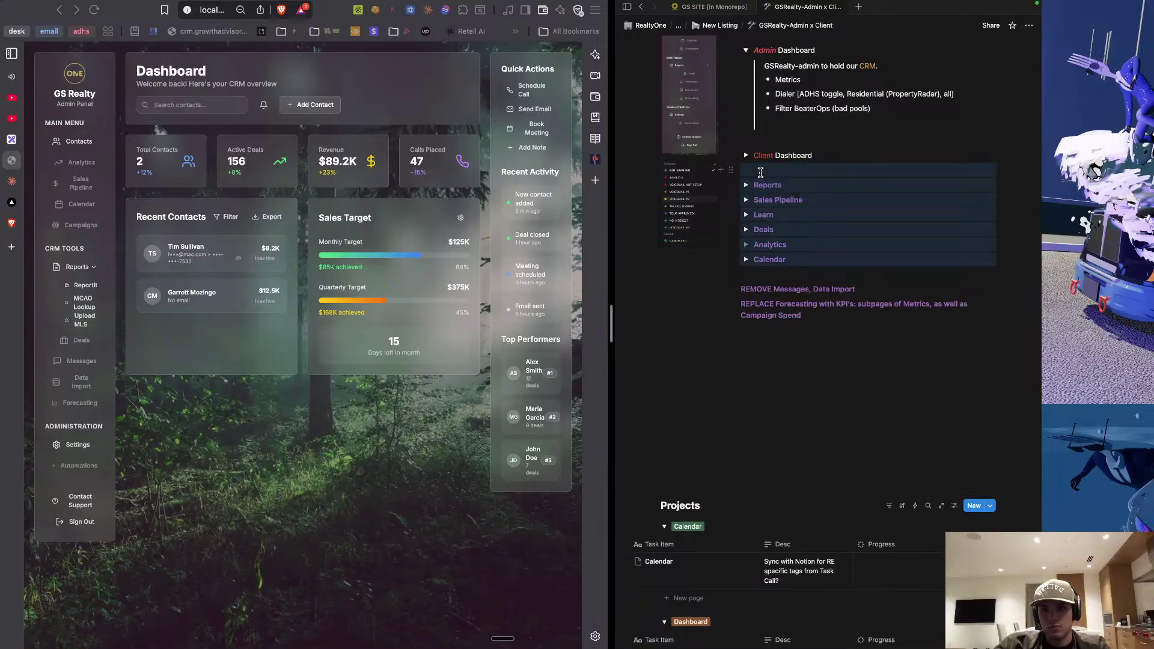
# Delete the leftover empty line near the Client Dashboard toggle.
pyautogui.click(775, 167)
pyautogui.press('BackSpace')
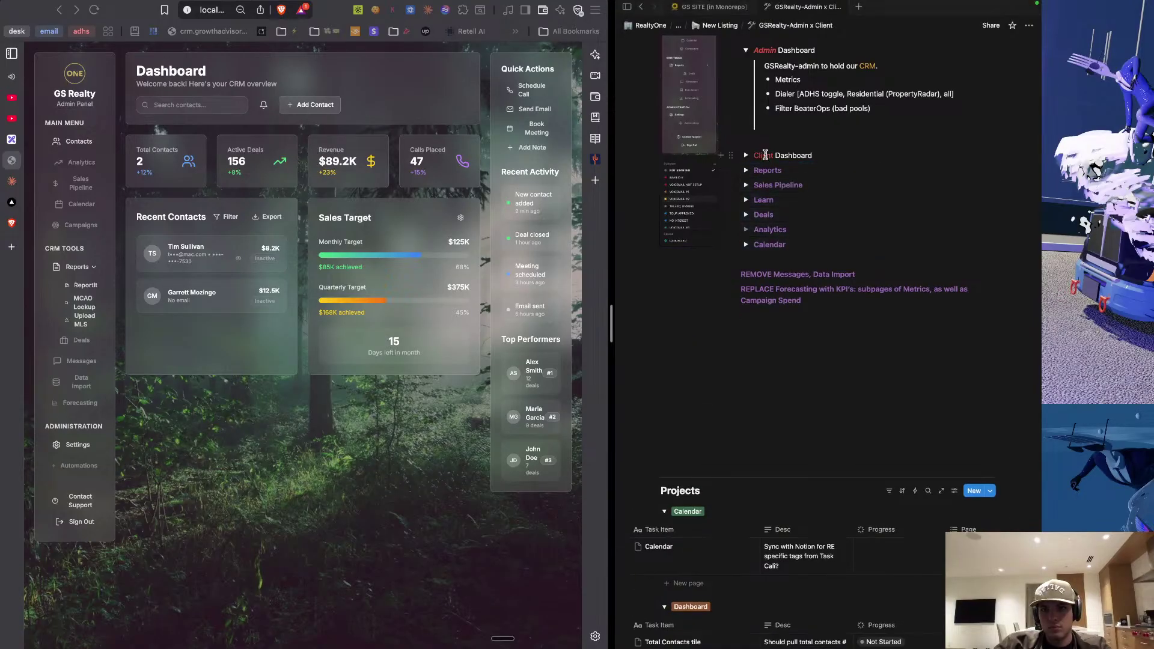
pyautogui.moveTo(754, 155); pyautogui.dragTo(771, 155)
pyautogui.doubleClick(794, 155)
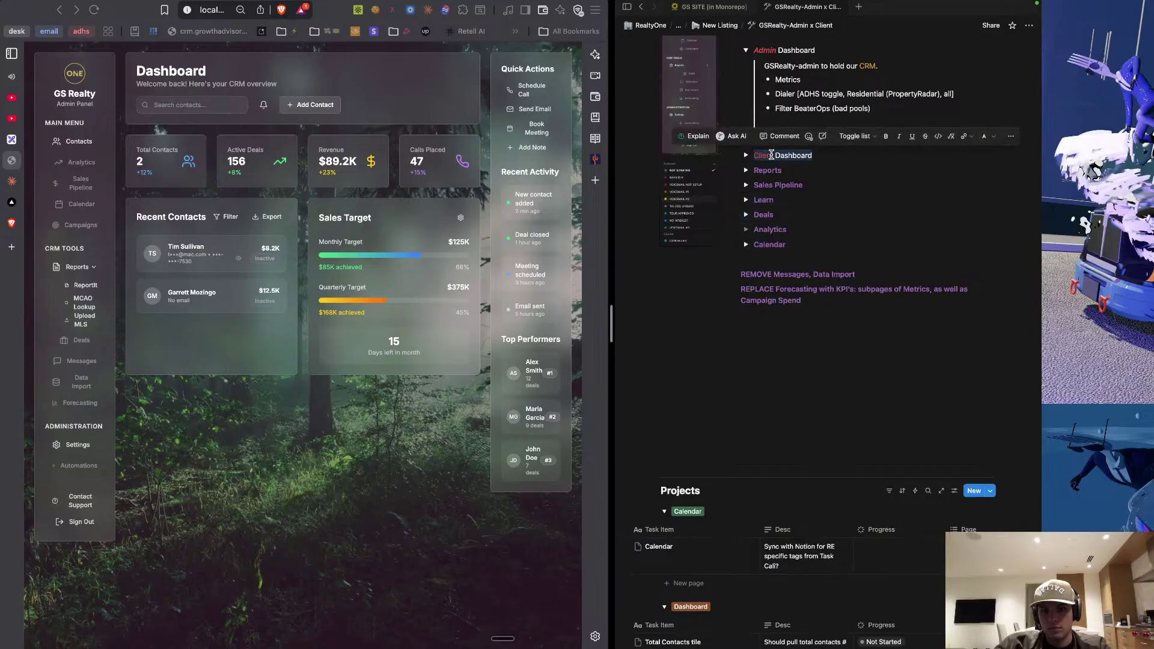
pyautogui.click(795, 218)
# Delete the blank lines above the REMOVE note and between Campaign Spend and Projects.
pyautogui.scroll(5, 796, 221)
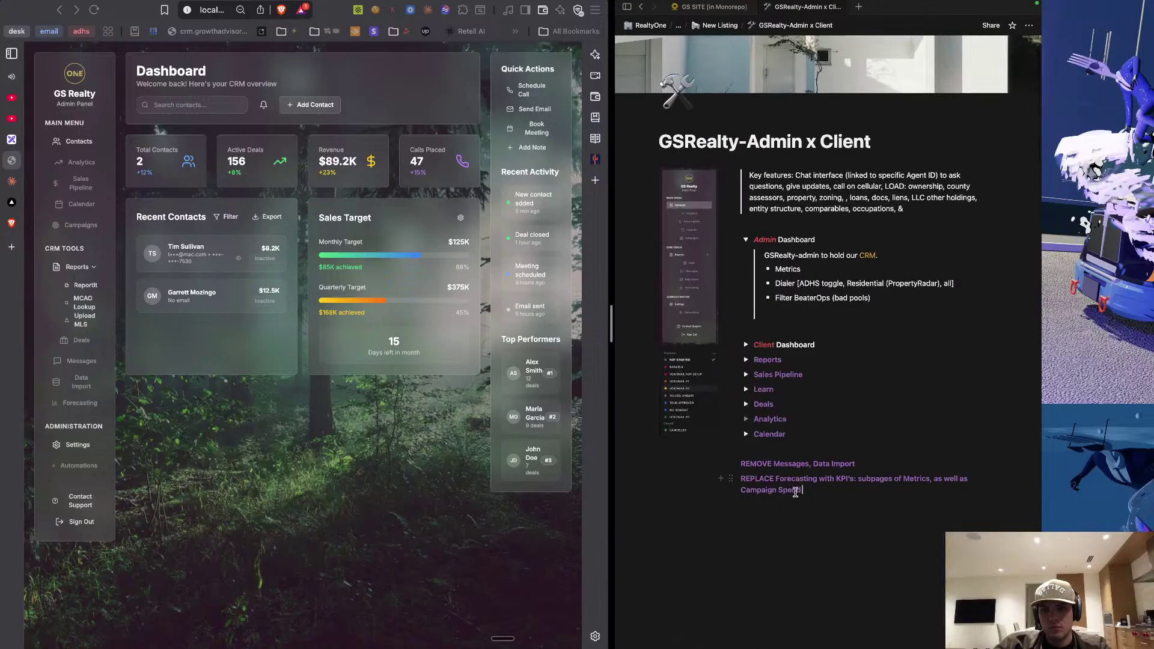
pyautogui.moveTo(802, 491); pyautogui.dragTo(746, 466)
pyautogui.click(760, 455)
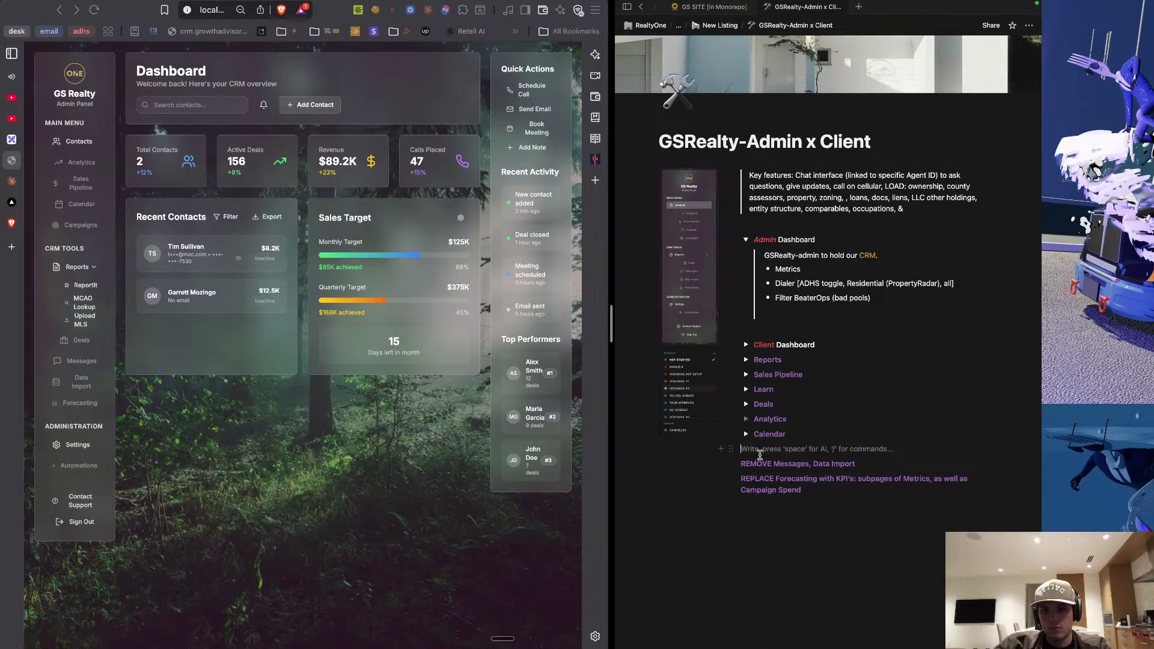
pyautogui.press('BackSpace')
pyautogui.scroll(-2, 830, 529)
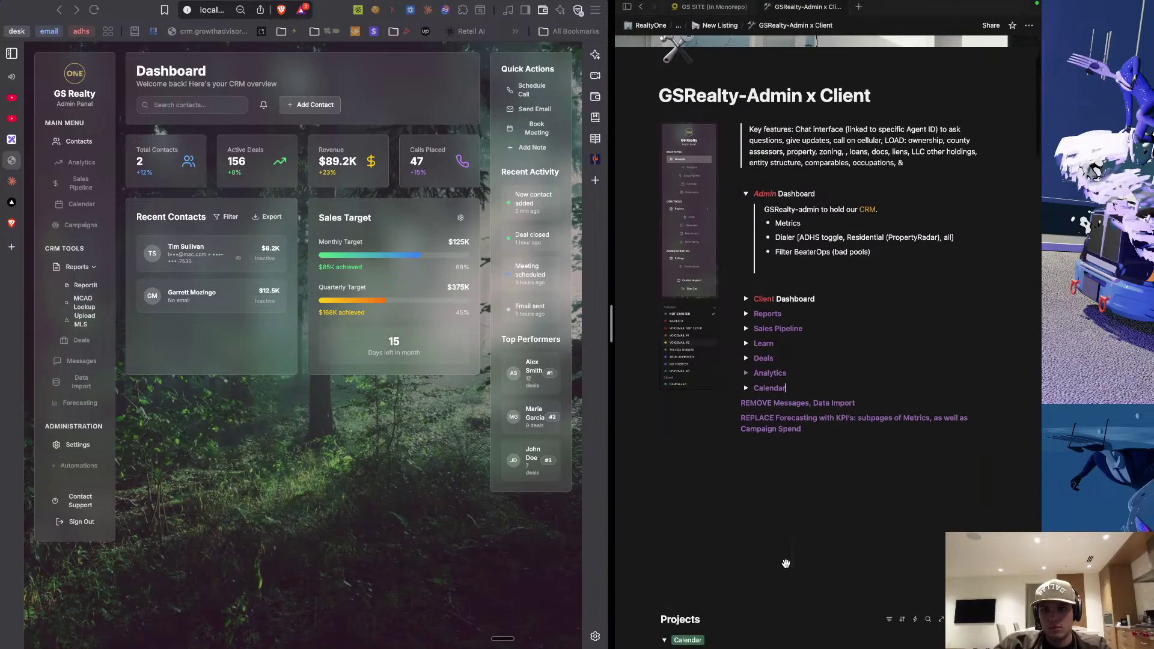
pyautogui.click(786, 563)
pyautogui.press('BackSpace')
pyautogui.press('BackSpace')
pyautogui.press('BackSpace')
pyautogui.press('BackSpace')
pyautogui.press('BackSpace')
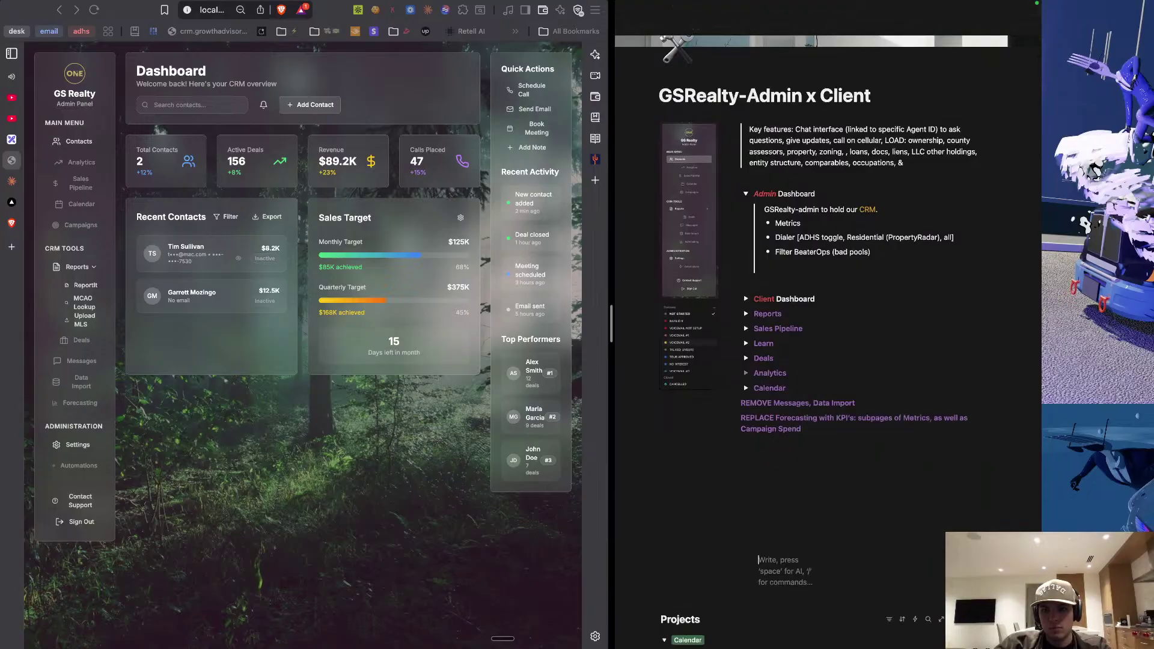
pyautogui.press('BackSpace')
pyautogui.press('BackSpace')
pyautogui.press('BackSpace')
pyautogui.press('BackSpace')
pyautogui.press('BackSpace')
pyautogui.press('BackSpace')
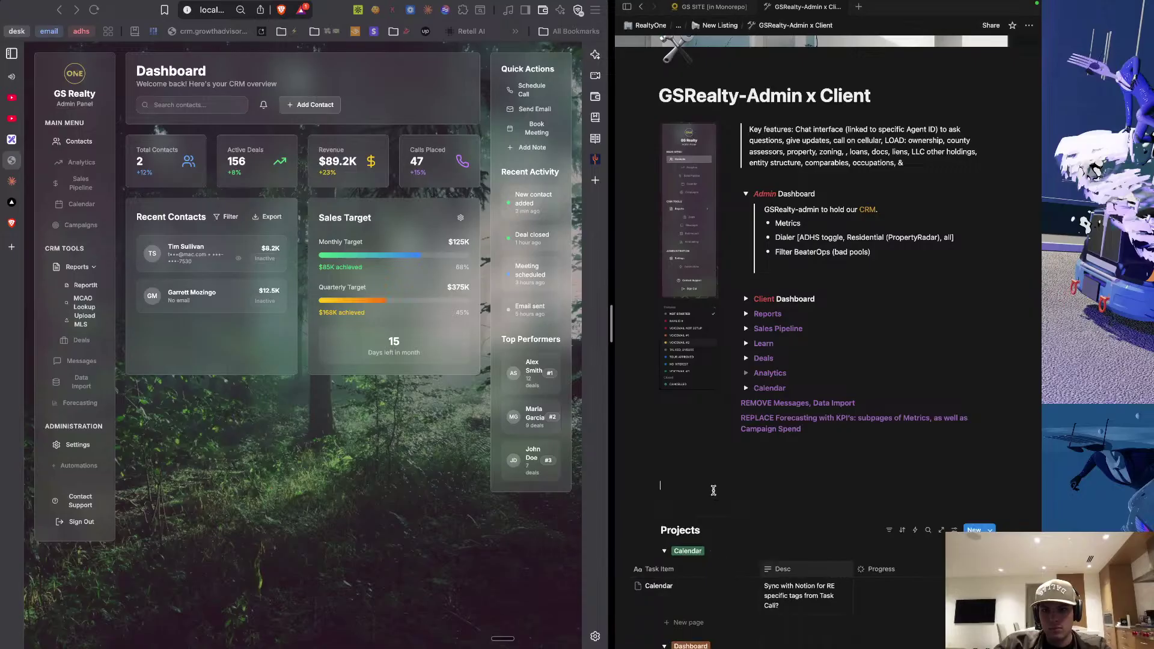
pyautogui.click(721, 486)
pyautogui.press('BackSpace')
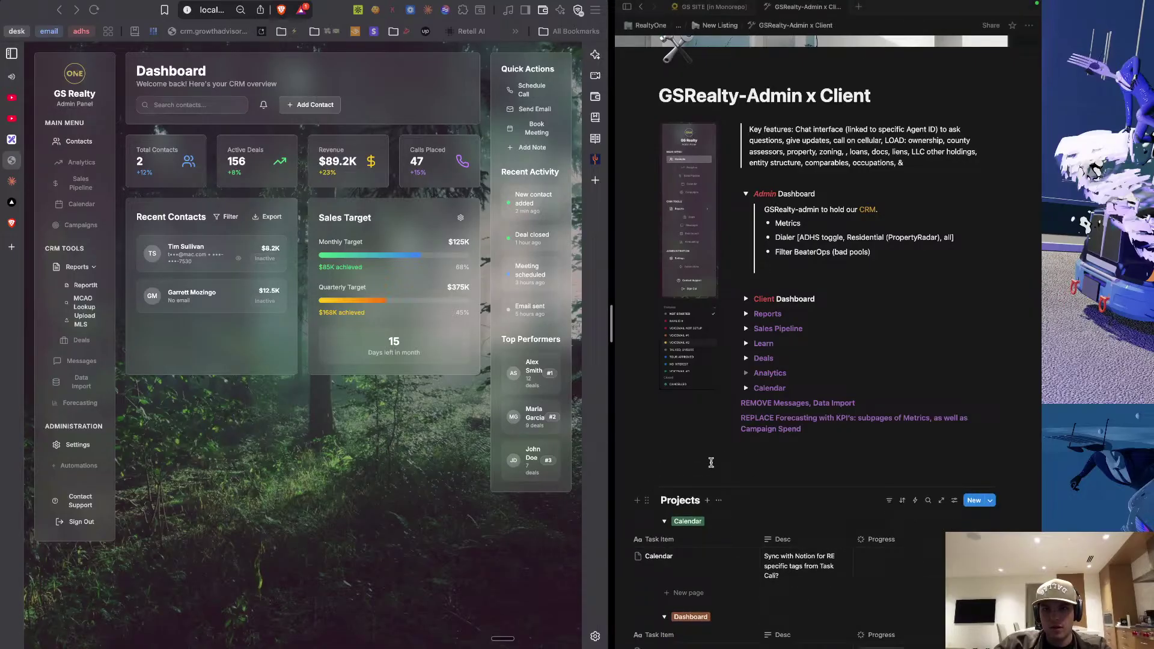
pyautogui.scroll(-1, 749, 180)
# Select the blocks from the Campaign Spend note up through the Sales Pipeline toggle.
pyautogui.click(746, 161)
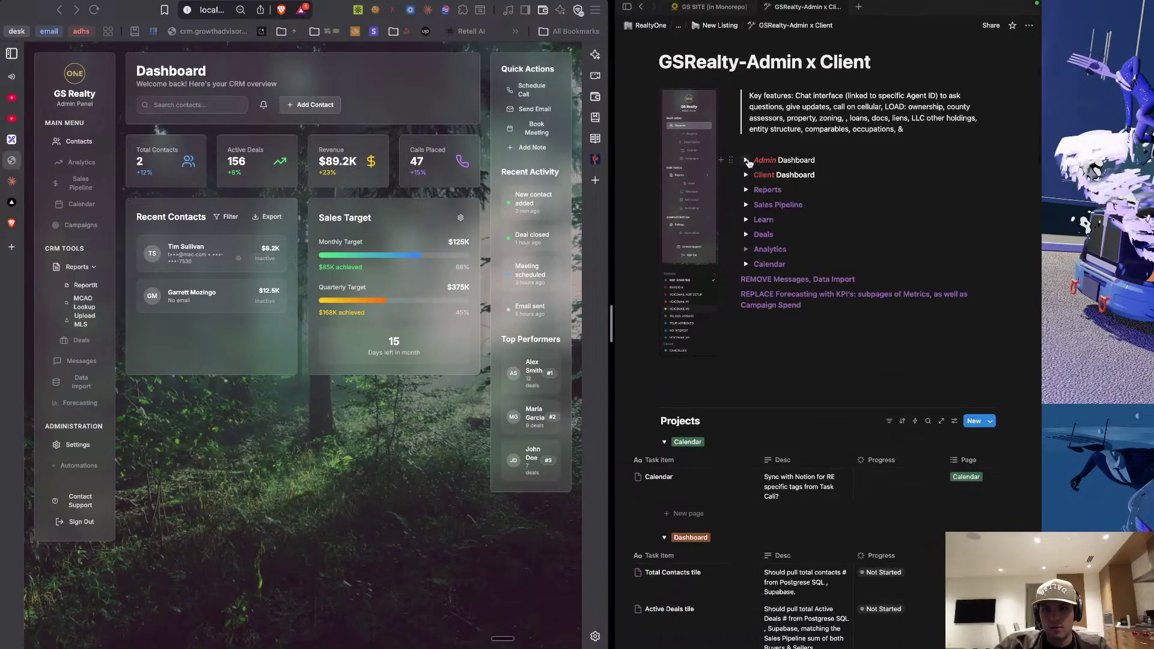
pyautogui.click(747, 161)
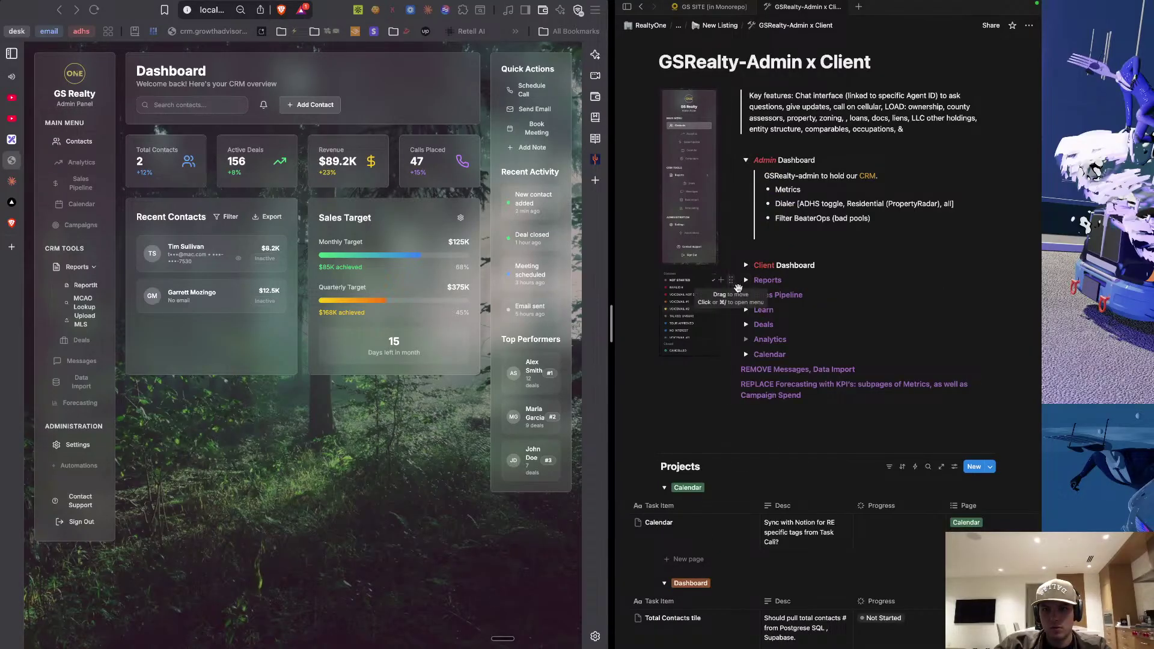
pyautogui.moveTo(1034, 409); pyautogui.dragTo(850, 407)
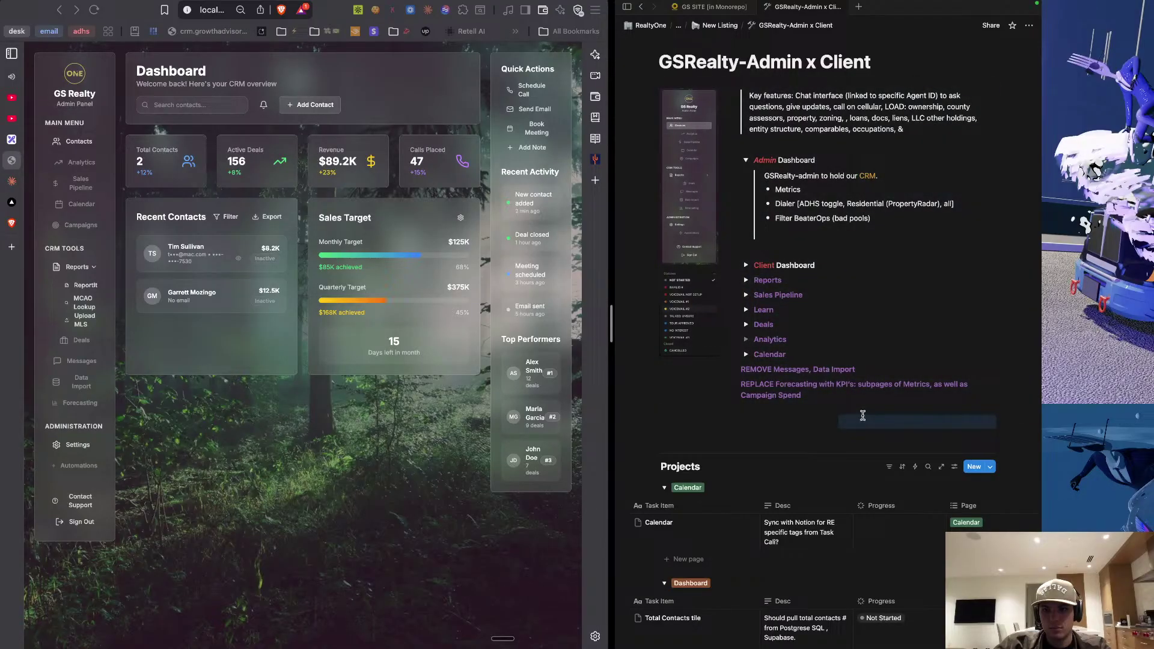
pyautogui.click(905, 404)
pyautogui.moveTo(964, 401); pyautogui.dragTo(782, 252)
pyautogui.click(780, 239)
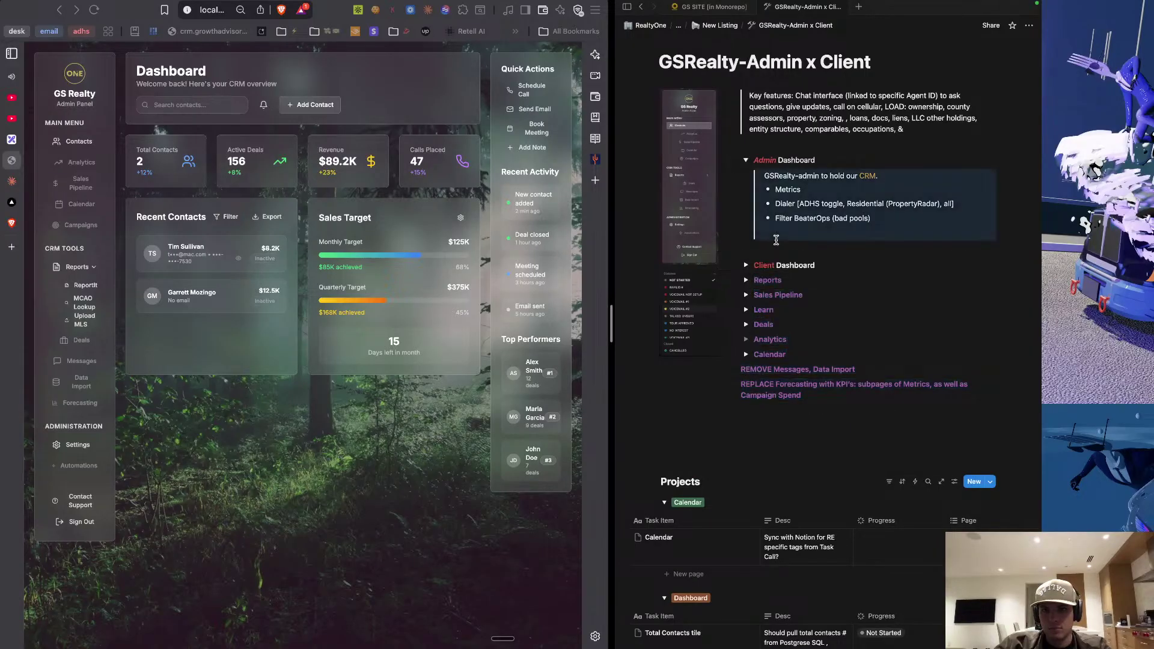
pyautogui.moveTo(809, 396); pyautogui.dragTo(751, 278)
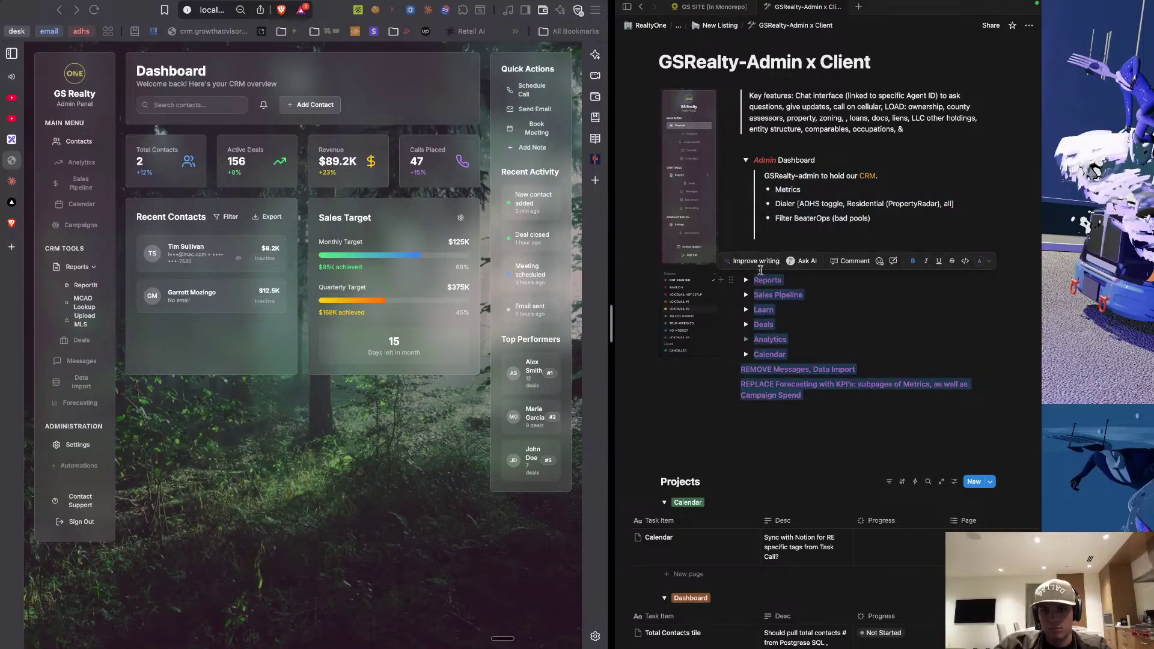
# Cut the selected blocks and paste them on a new line under the Admin Dashboard notes.
pyautogui.press('BackSpace')
pyautogui.click(778, 242)
pyautogui.hotkey('shift', 'Tab')
pyautogui.hotkey('shift', 'Tab')
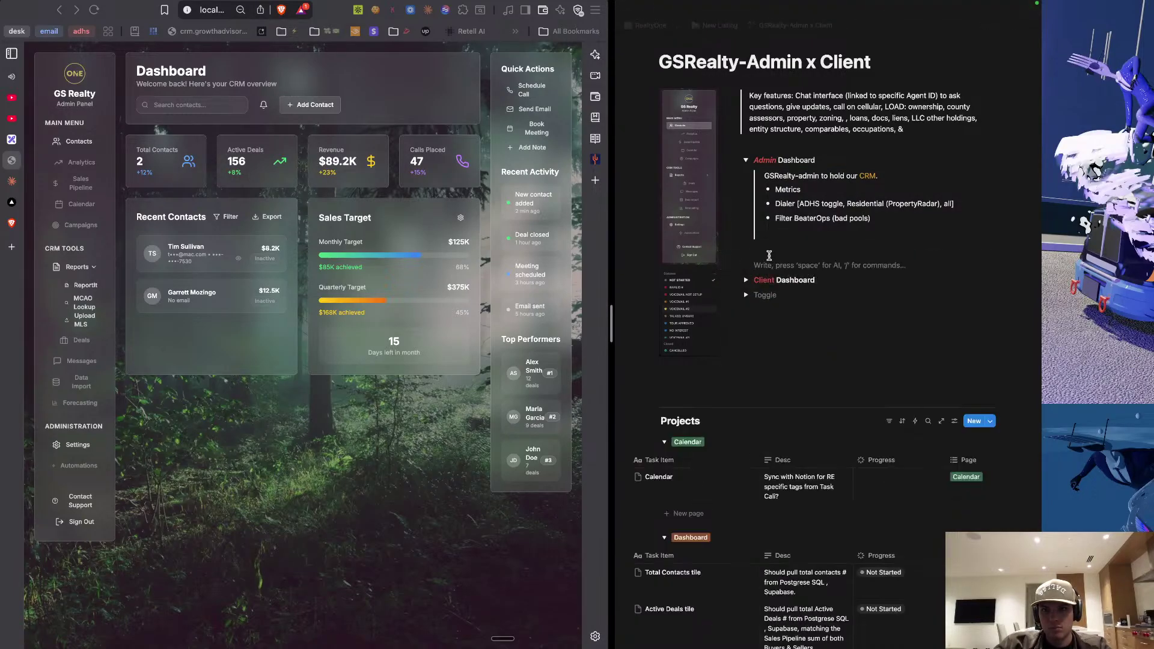
pyautogui.click(768, 251)
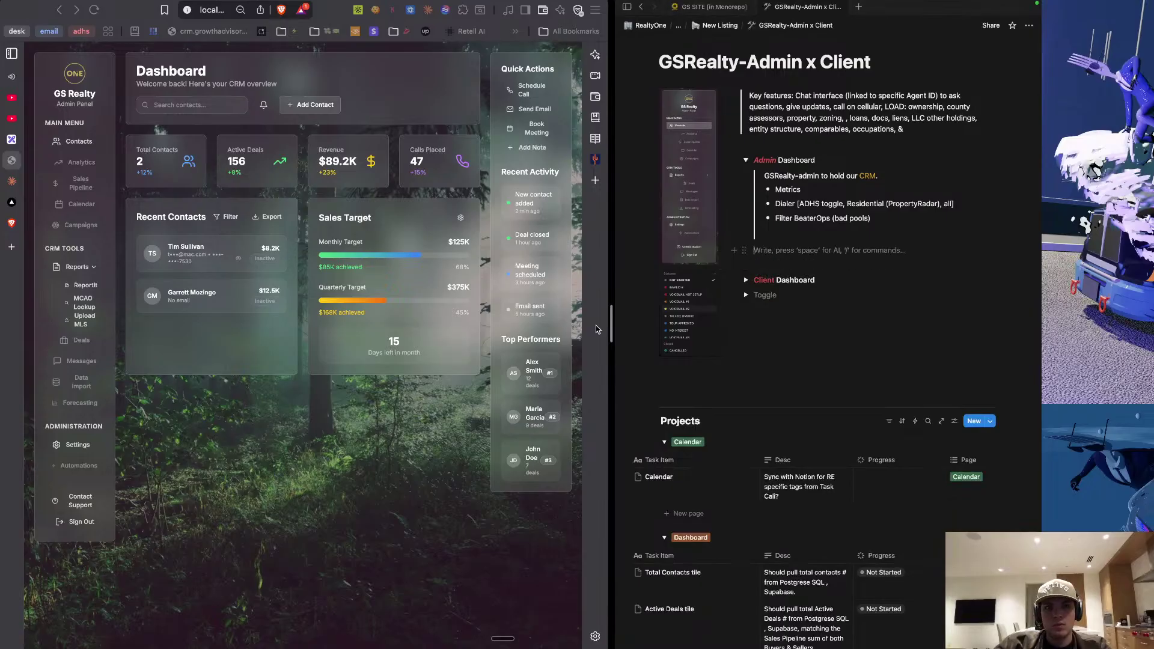
pyautogui.click(10, 84)
pyautogui.write("Sales Pipeline Deals Analytics Calendar REMOVE Messages, Data Import REPLACE Forecasting with KPI's: subpages of Metrics, as well as Campaign Spend")
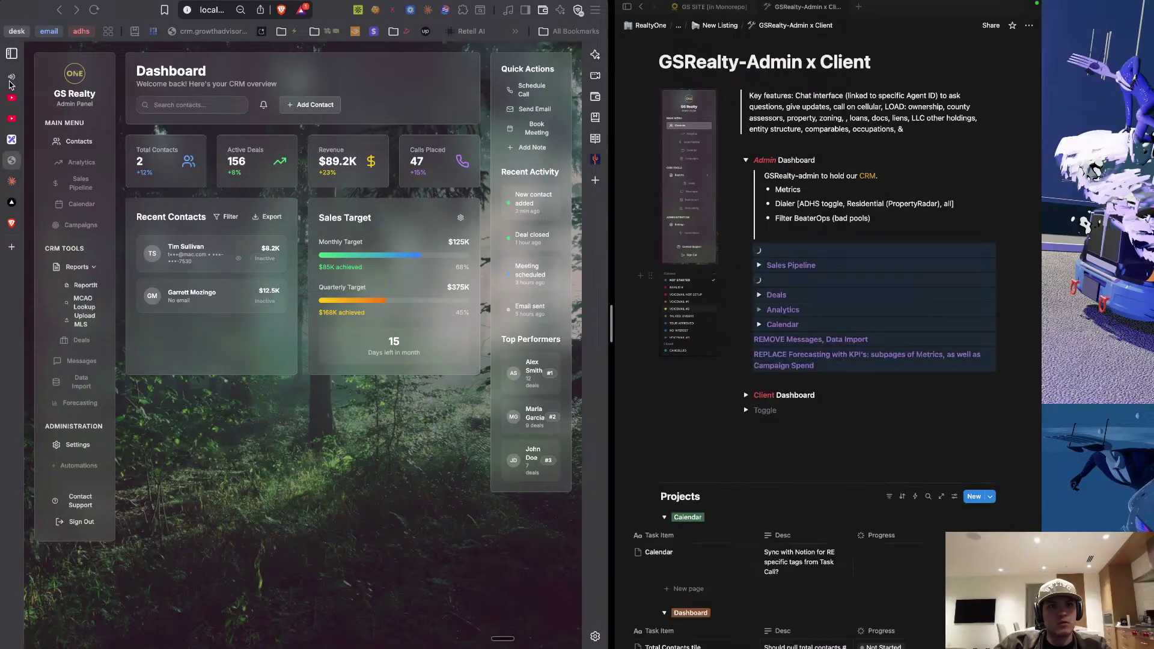
# Skip ahead in the YouTube music video, then return to the GS Realty CRM dashboard.
pyautogui.click(10, 80)
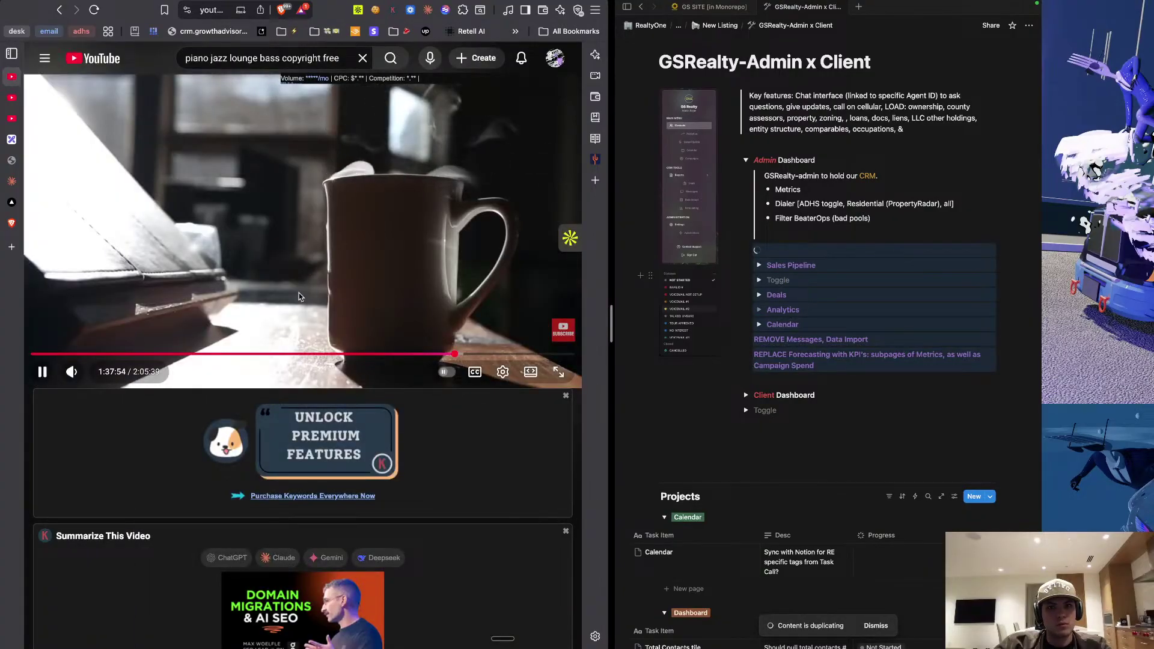
pyautogui.click(267, 356)
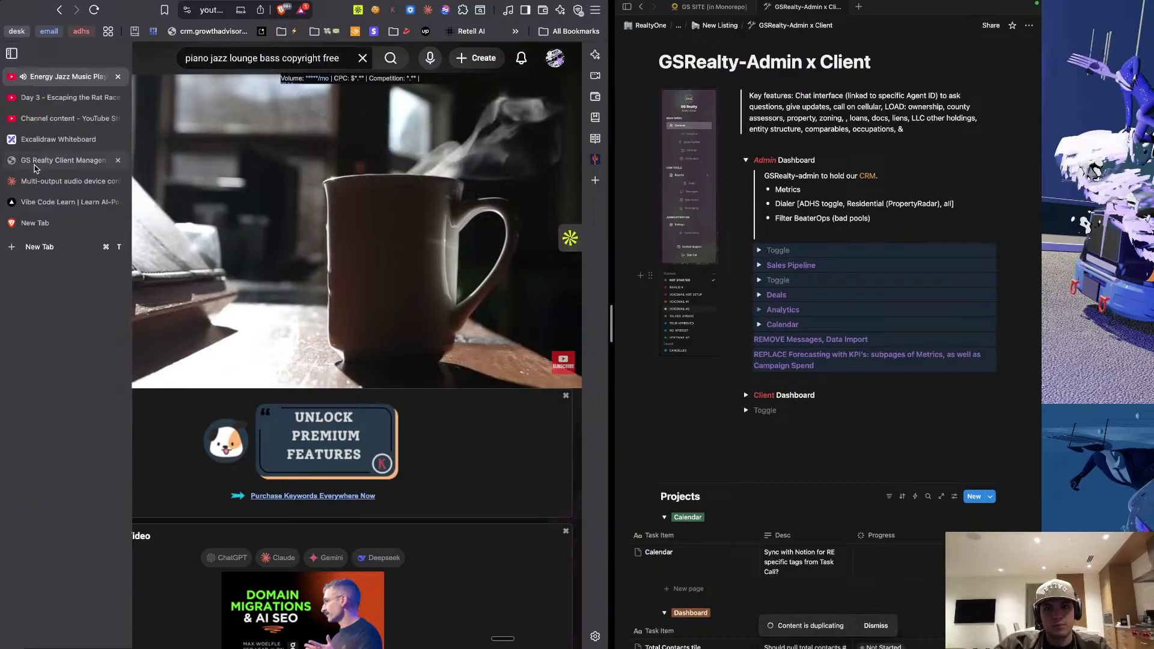
pyautogui.click(23, 161)
# Turn the empty toggle under Sales Pipeline into a plain line.
pyautogui.click(785, 286)
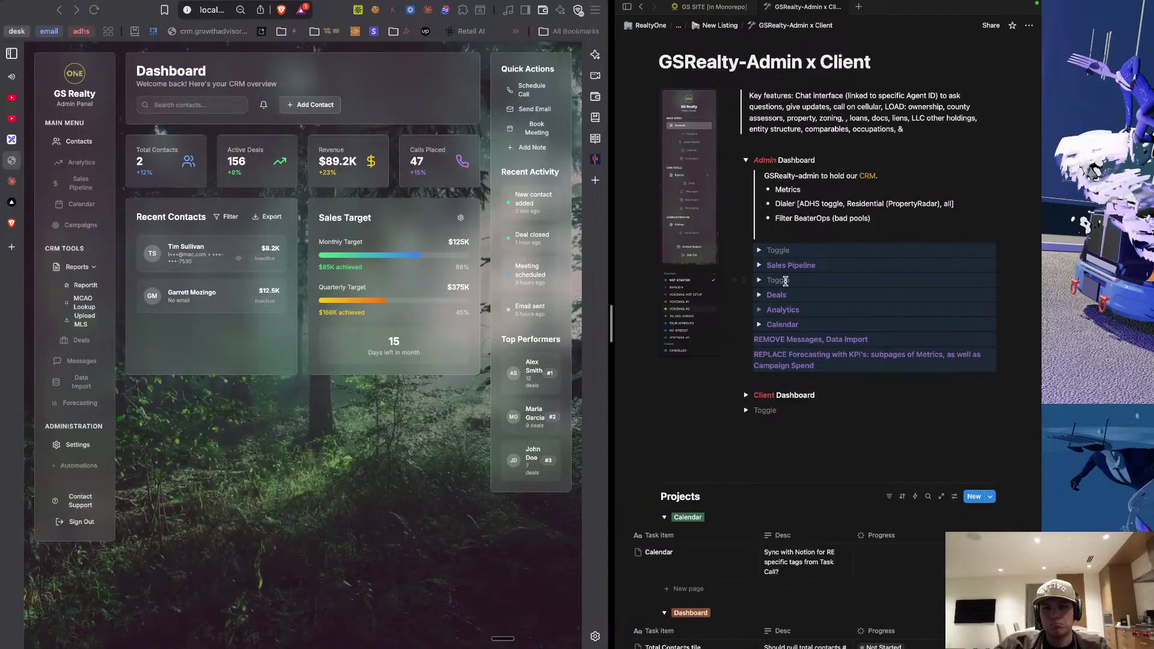
pyautogui.click(785, 281)
pyautogui.press('BackSpace')
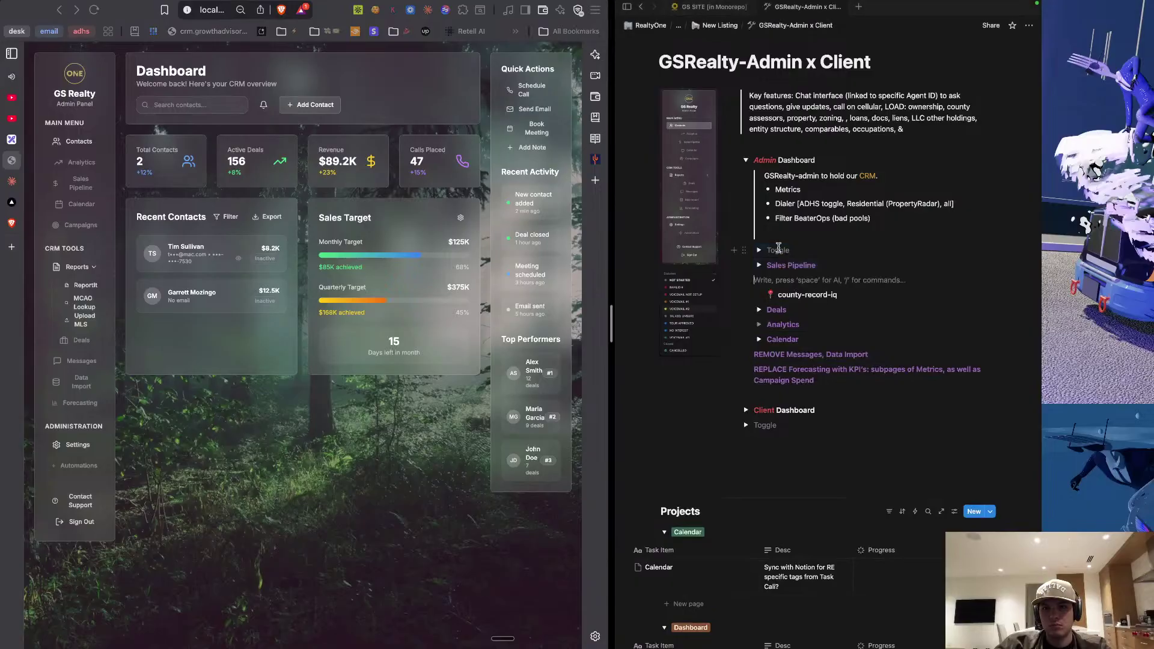
# Create a 'Learn' toggle under Sales Pipeline and colour its text purple.
pyautogui.write('> ')
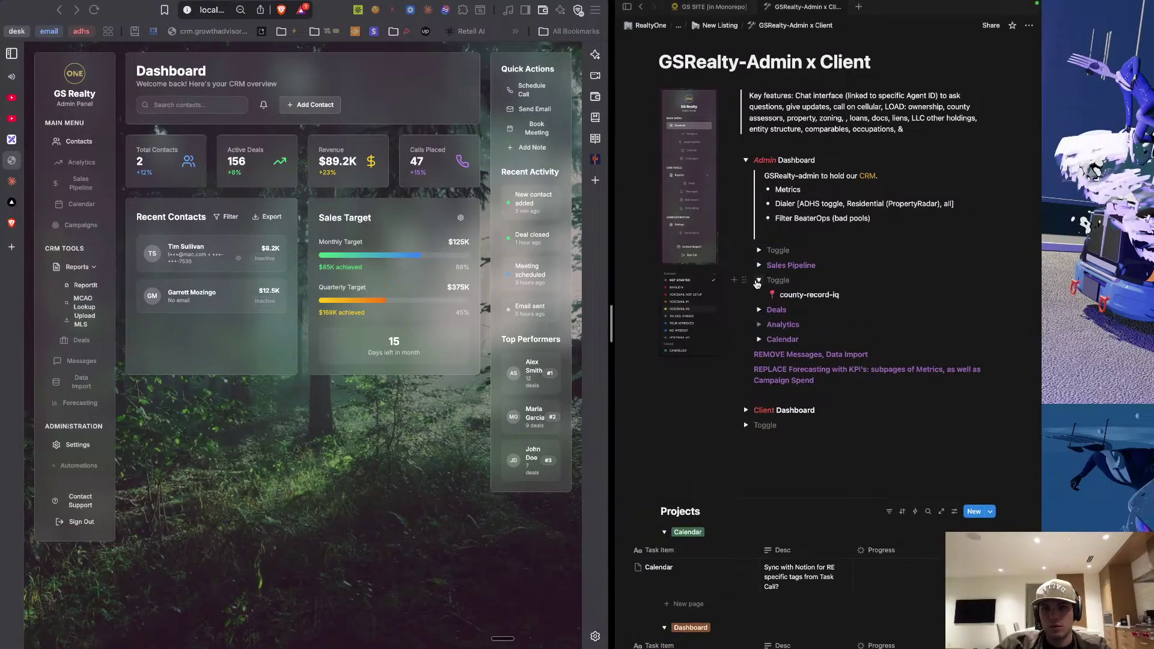
pyautogui.write('Learn')
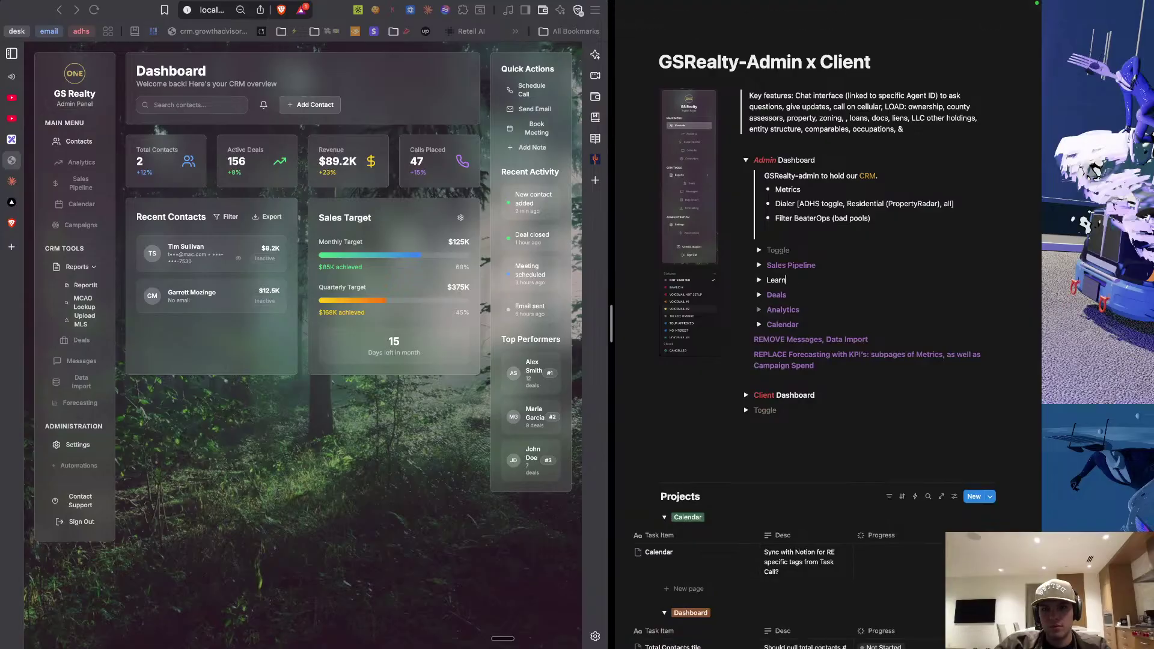
pyautogui.doubleClick(776, 280)
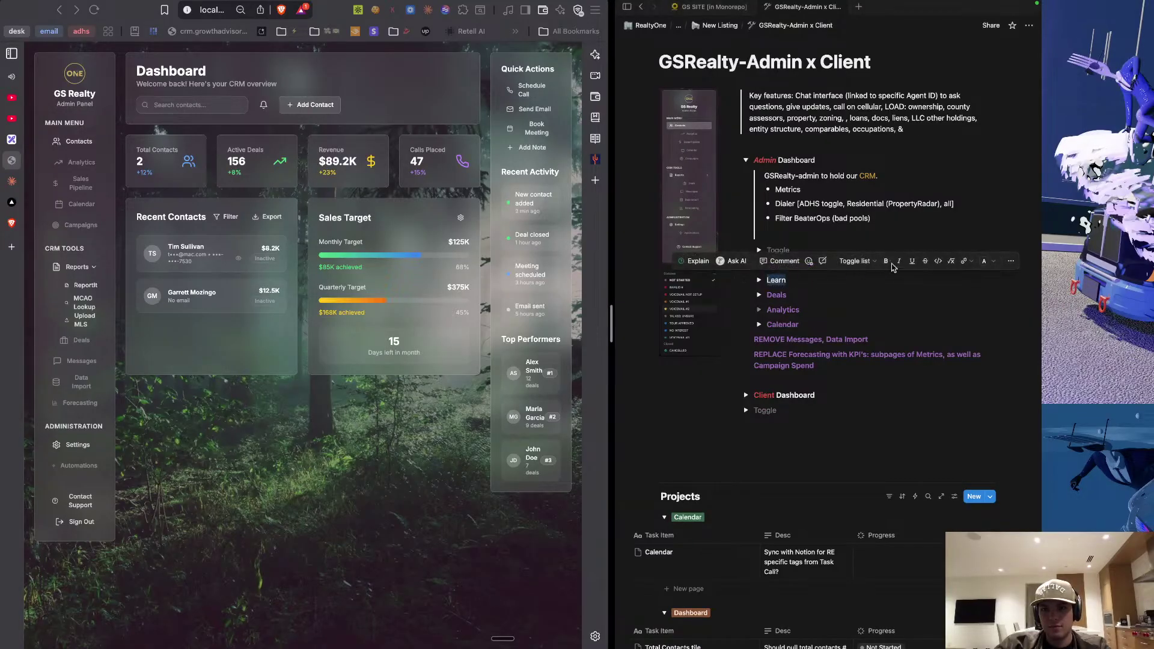
pyautogui.click(985, 265)
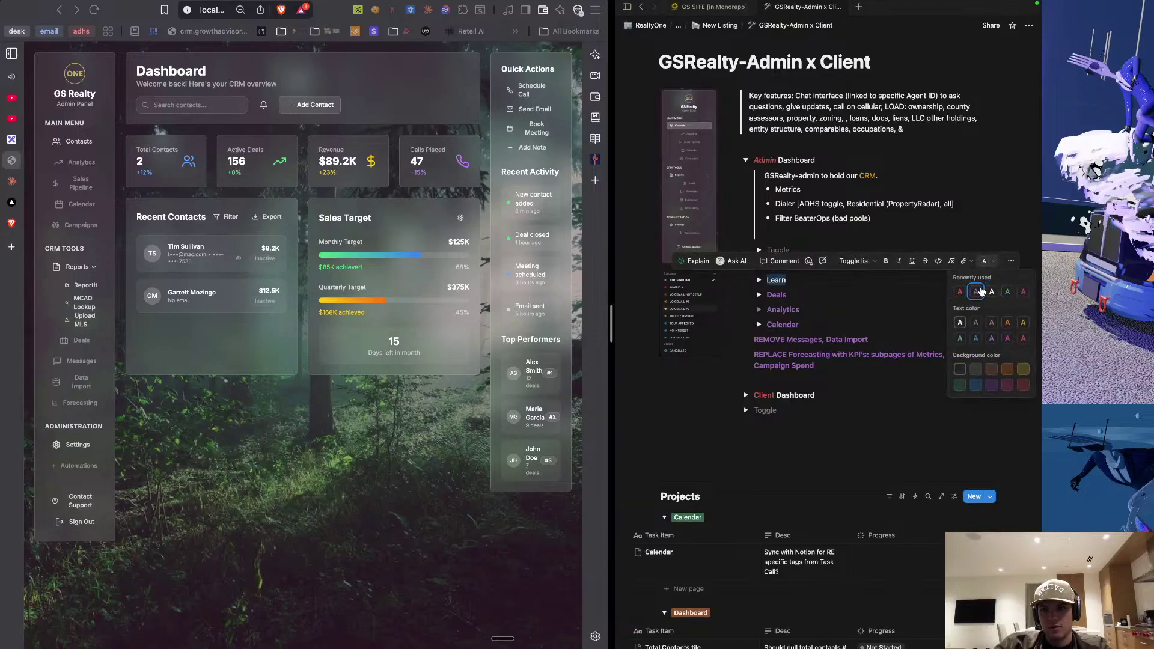
pyautogui.click(978, 292)
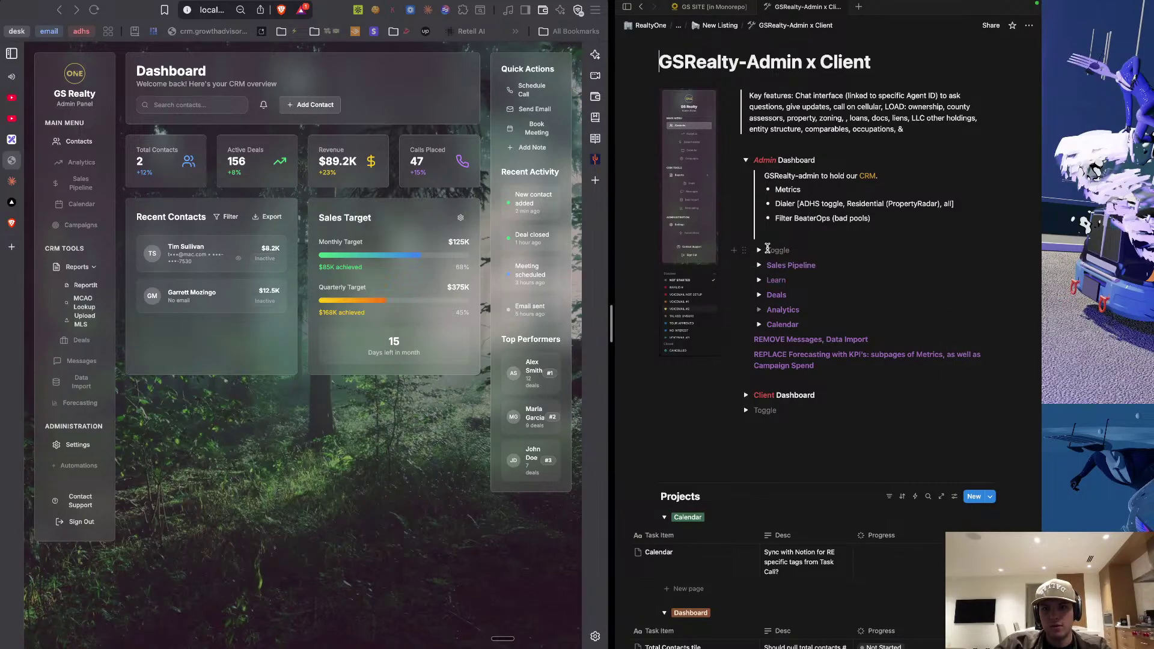
pyautogui.click(764, 250)
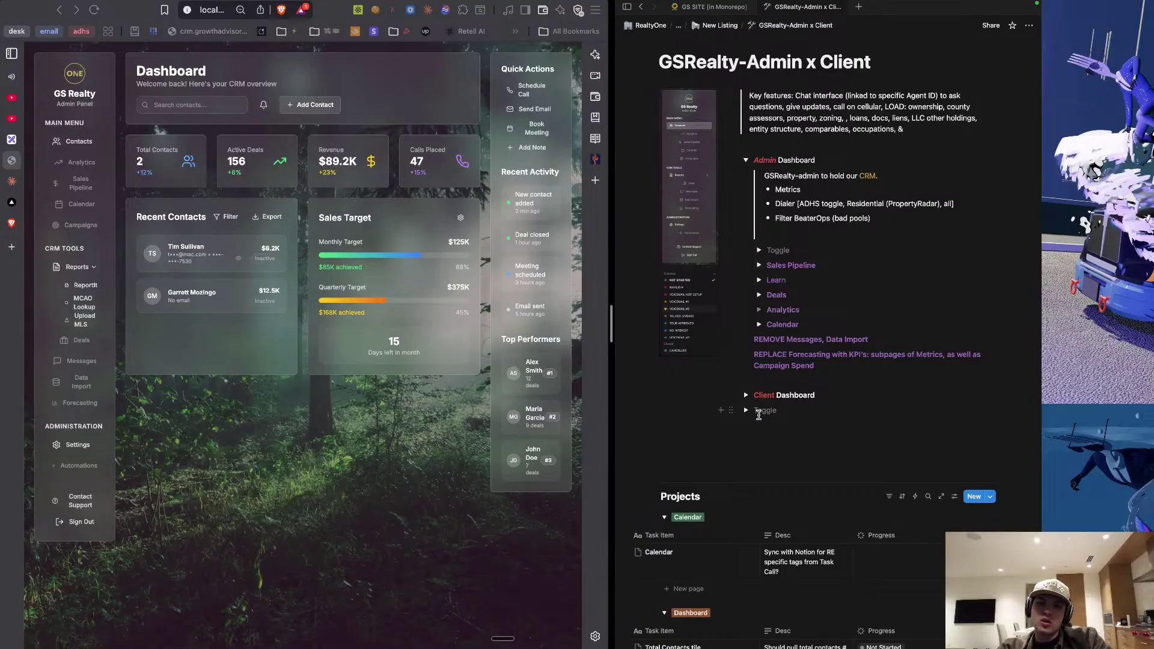
# Type 'Report' in the toggle below Client Dashboard, colour it purple, and drag it below Calendar.
pyautogui.click(747, 410)
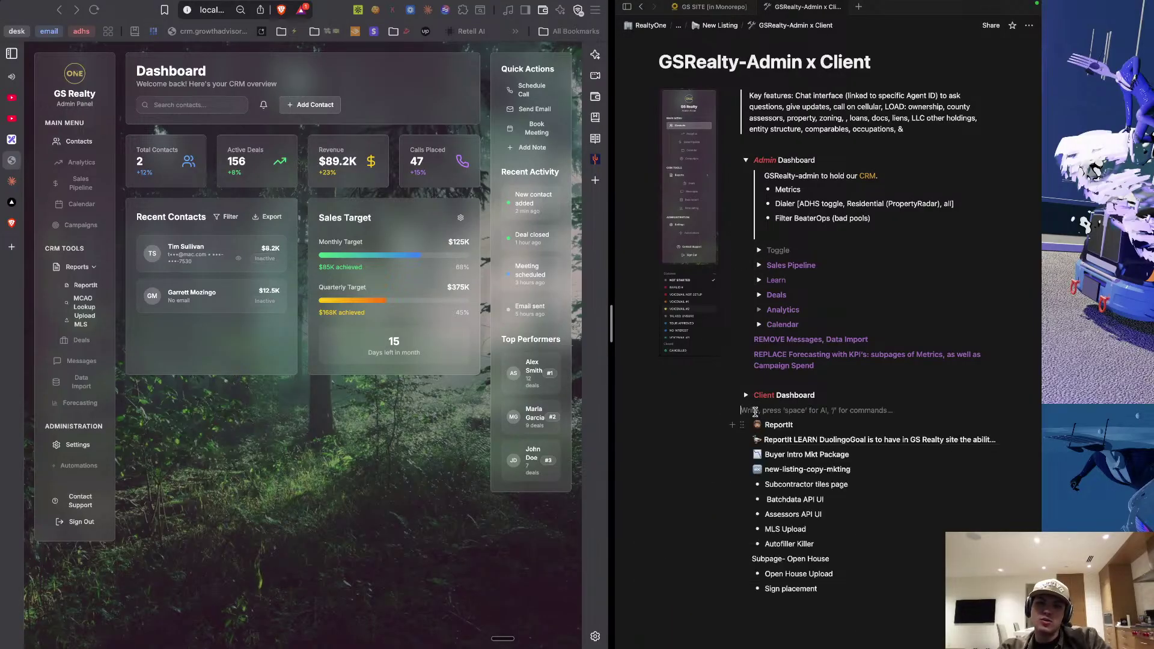
pyautogui.click(747, 411)
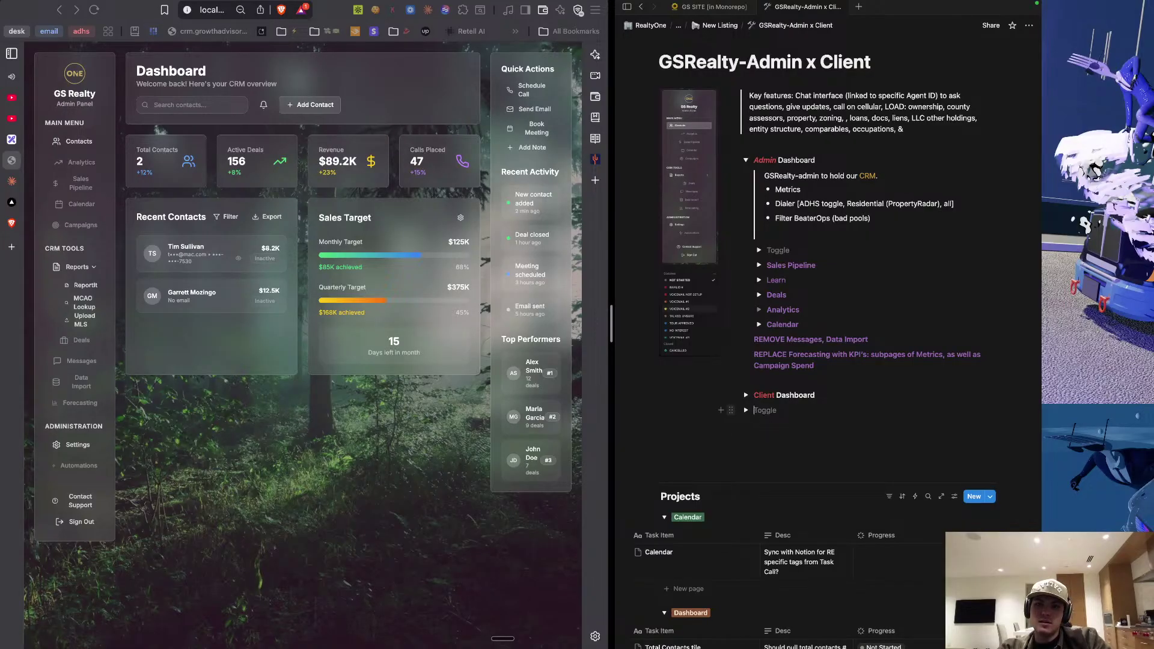
pyautogui.write('Report')
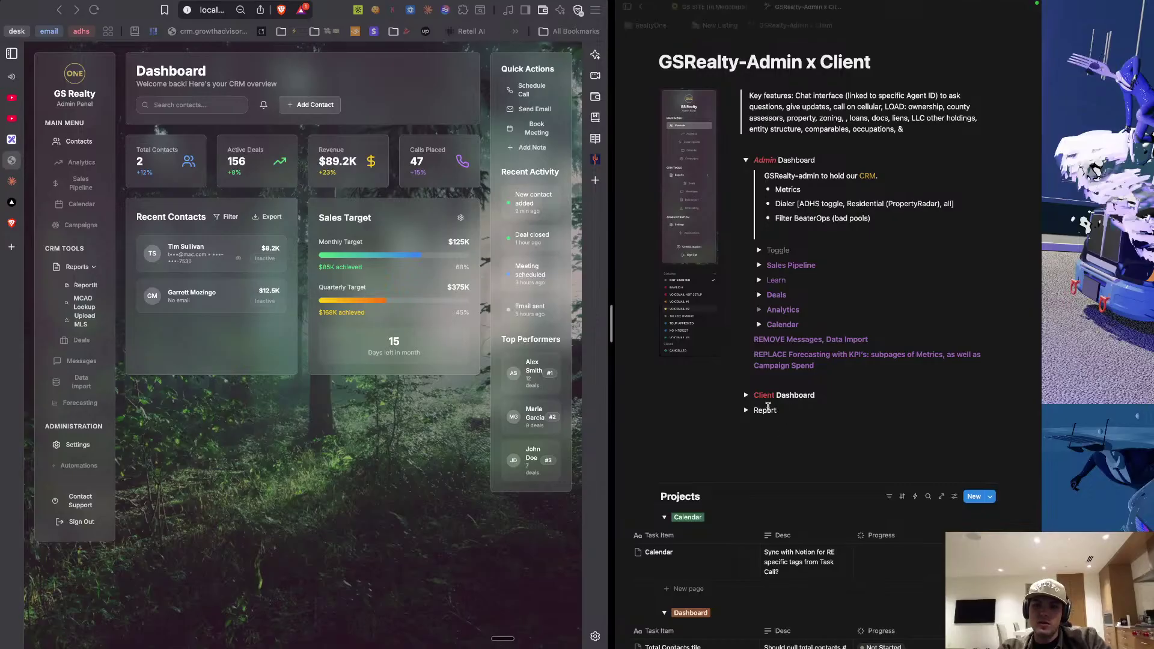
pyautogui.doubleClick(764, 410)
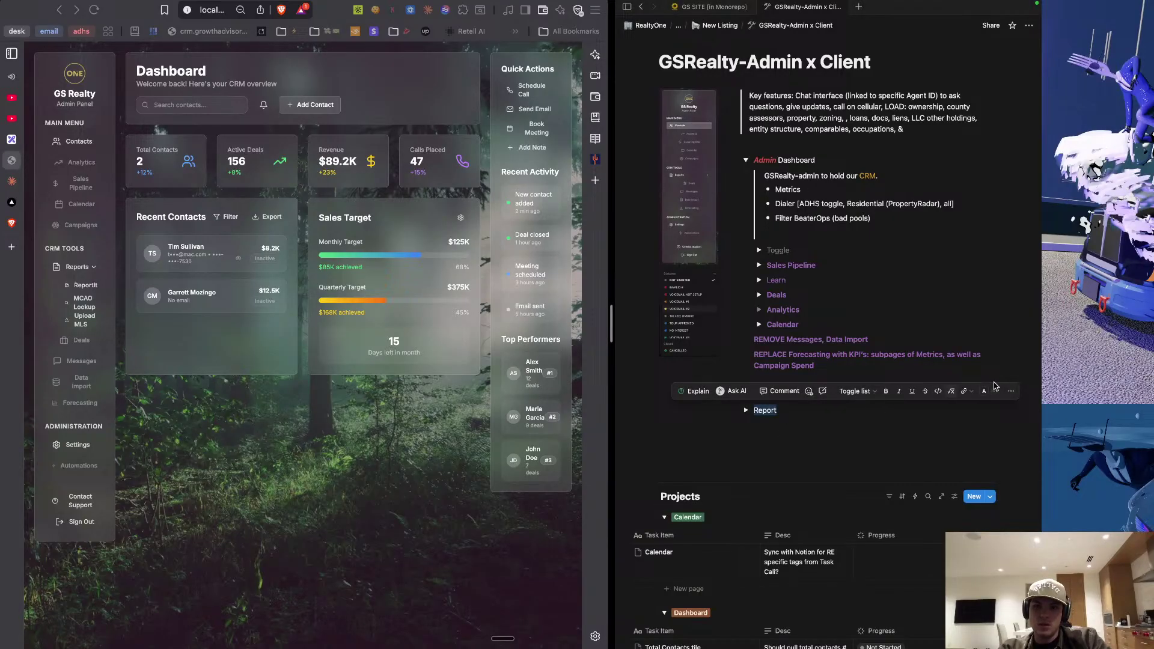
pyautogui.click(986, 394)
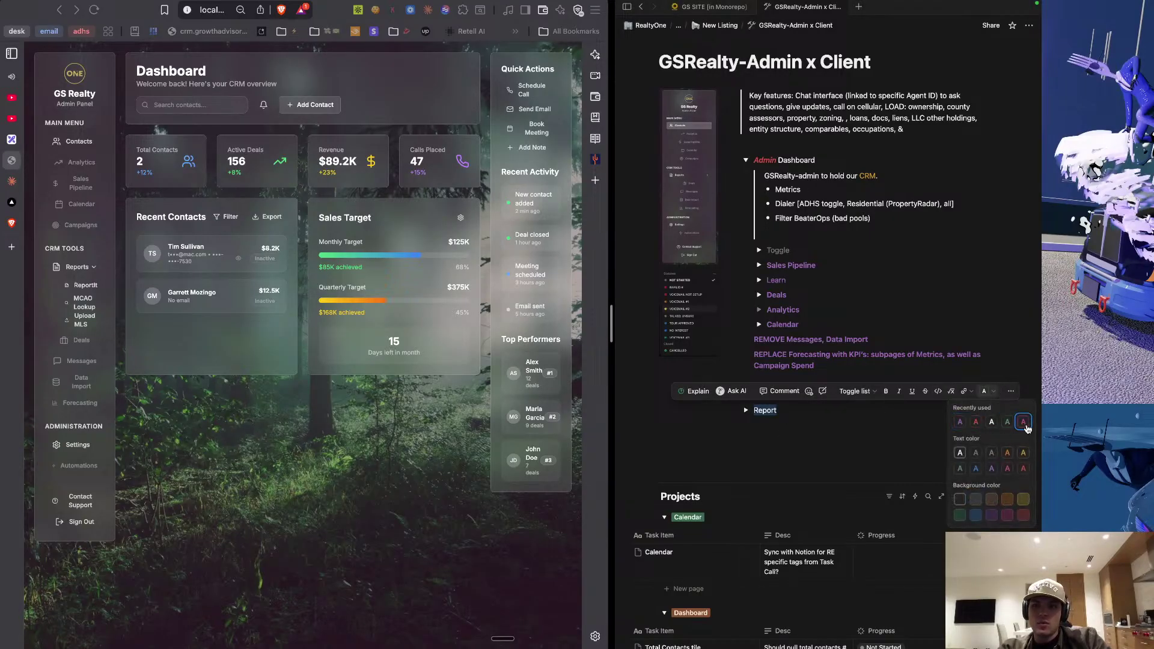
pyautogui.click(961, 423)
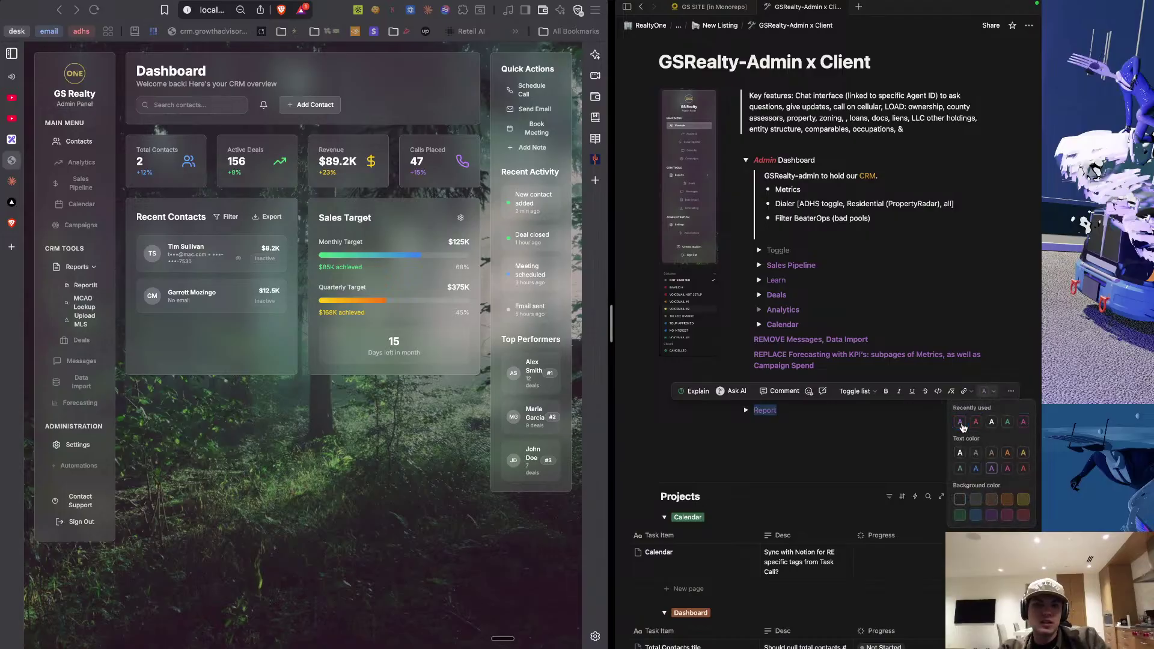
pyautogui.click(838, 425)
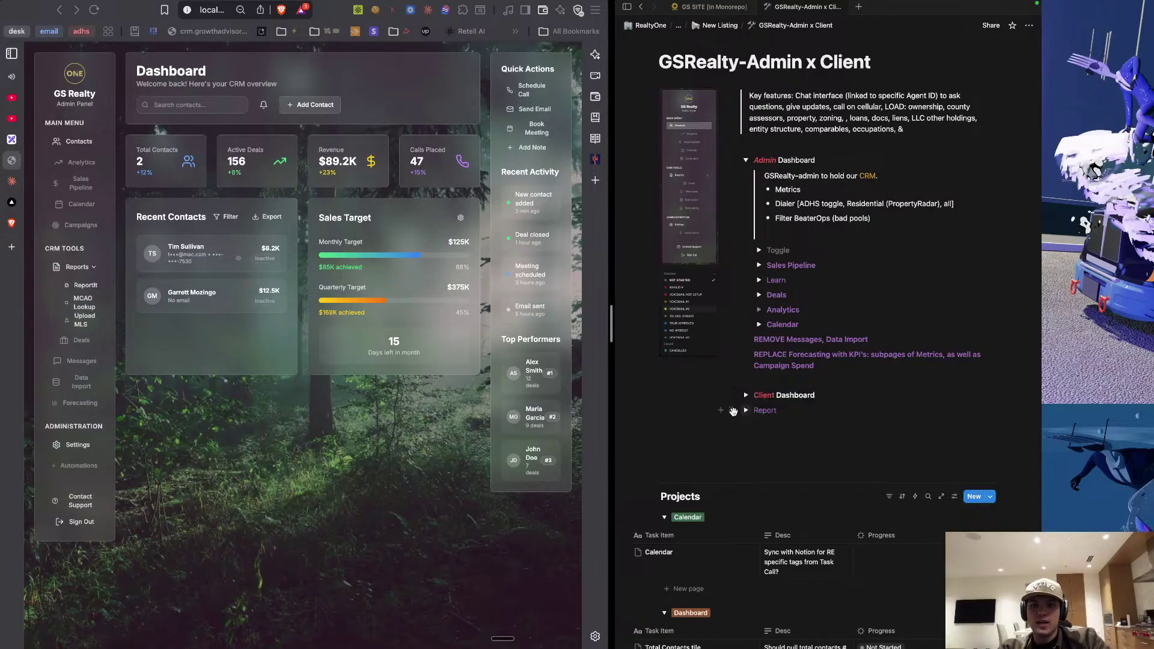
pyautogui.moveTo(733, 412); pyautogui.dragTo(780, 334)
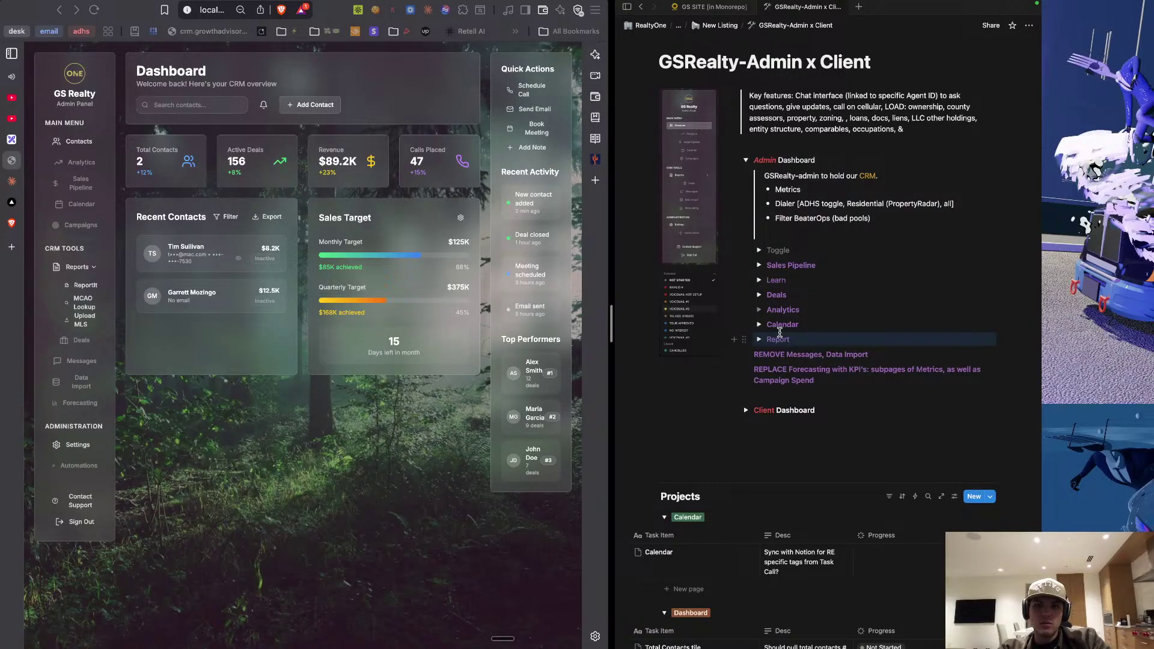
# Check the Toggle and Report blocks, then move Report above Sales Pipeline.
pyautogui.click(760, 251)
pyautogui.click(760, 251)
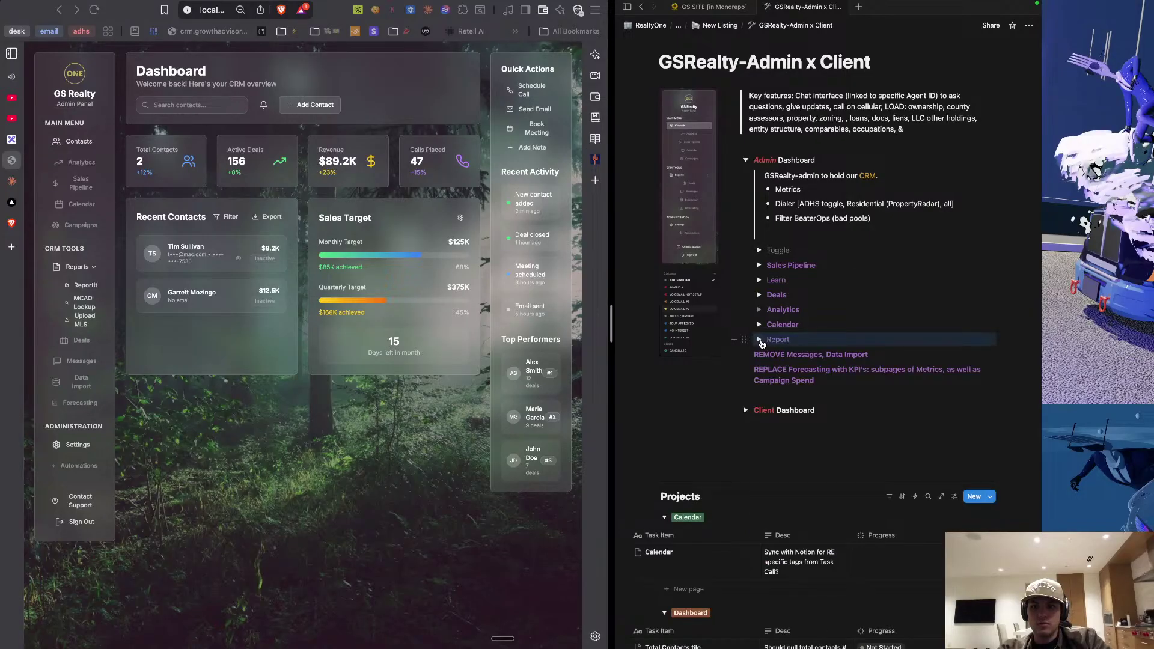
pyautogui.click(760, 341)
pyautogui.click(760, 341)
pyautogui.click(761, 250)
pyautogui.click(761, 251)
pyautogui.moveTo(746, 341); pyautogui.dragTo(760, 255)
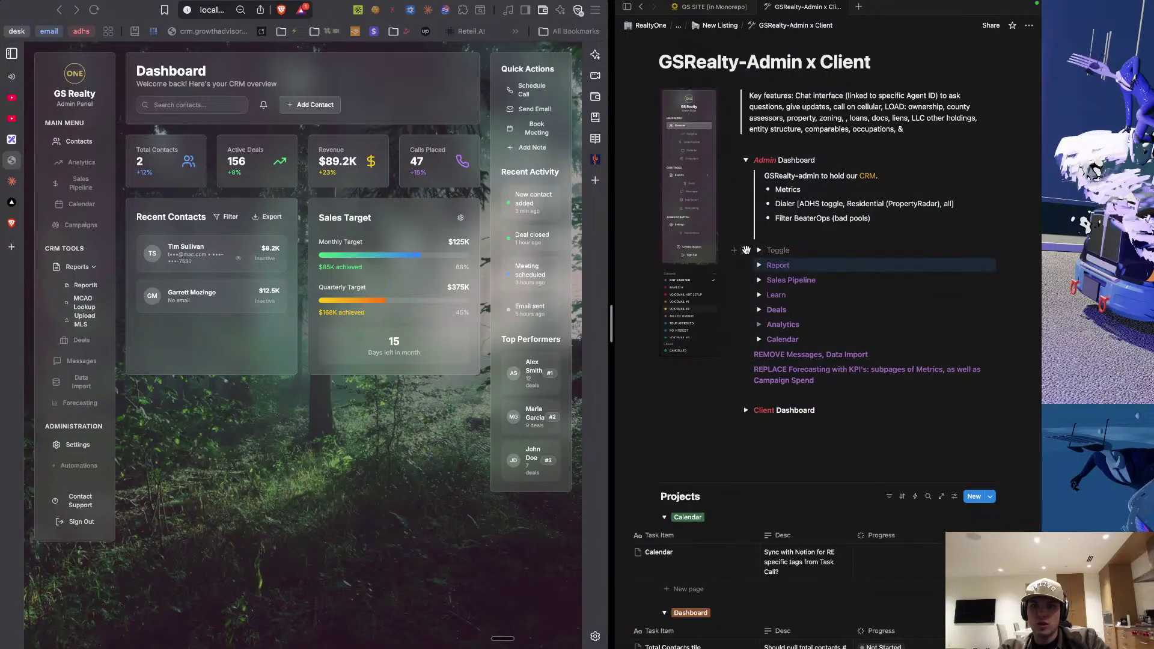
# Delete the empty Toggle block and collapse the Admin Dashboard toggle.
pyautogui.click(746, 251)
pyautogui.press('Delete')
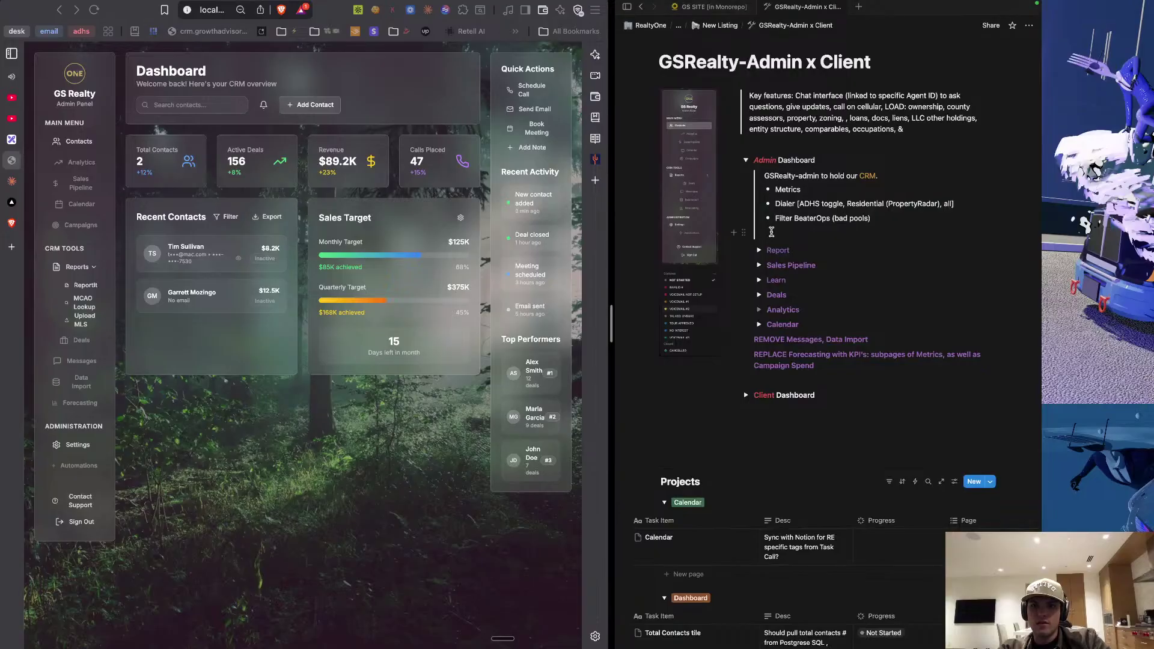
pyautogui.click(746, 161)
pyautogui.click(746, 160)
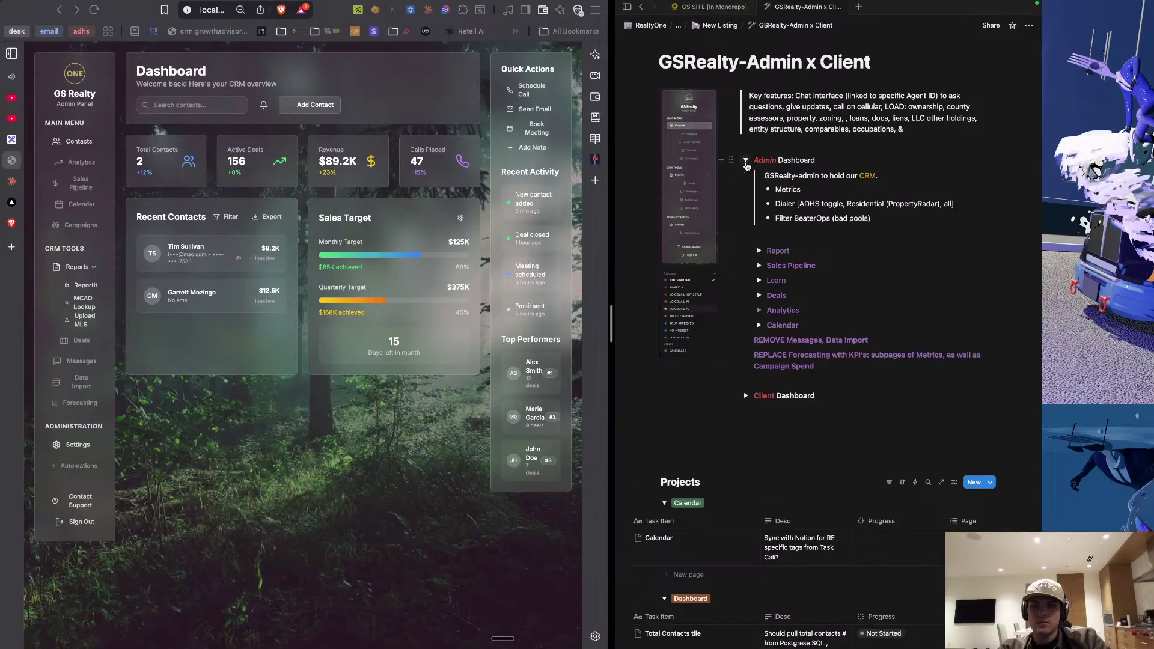
pyautogui.click(747, 160)
pyautogui.scroll(-8, 768, 279)
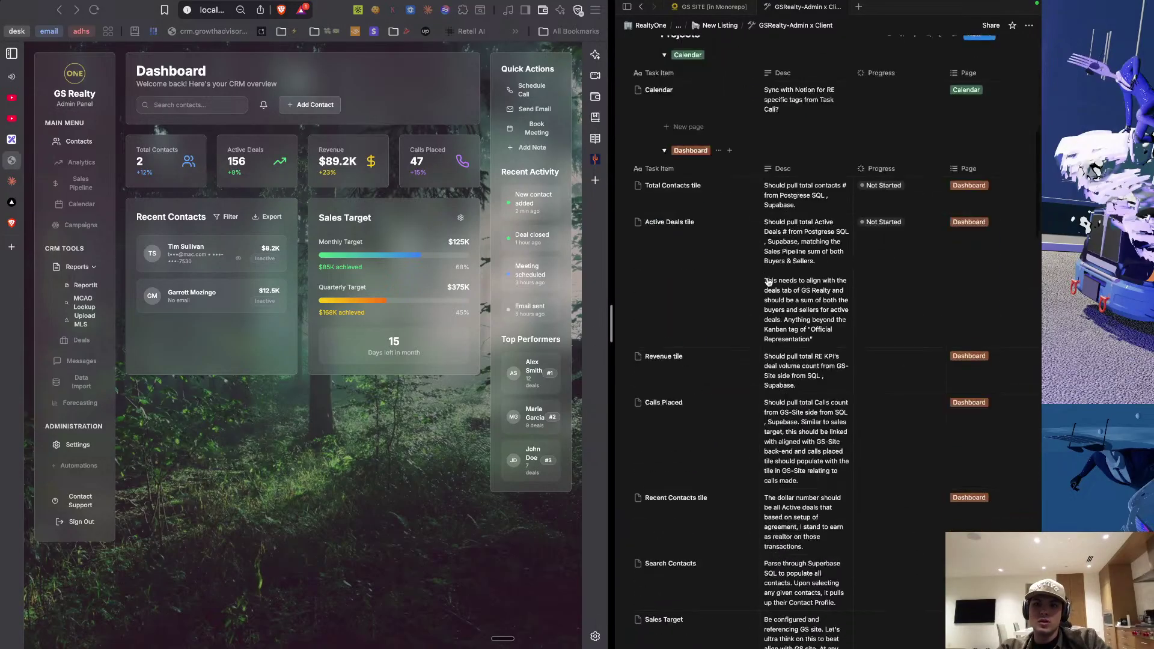
pyautogui.scroll(-10, 768, 281)
# Flip through the OBS and code editor desktops, then return to Notion.
pyautogui.hotkey('ctrl', 'Right')
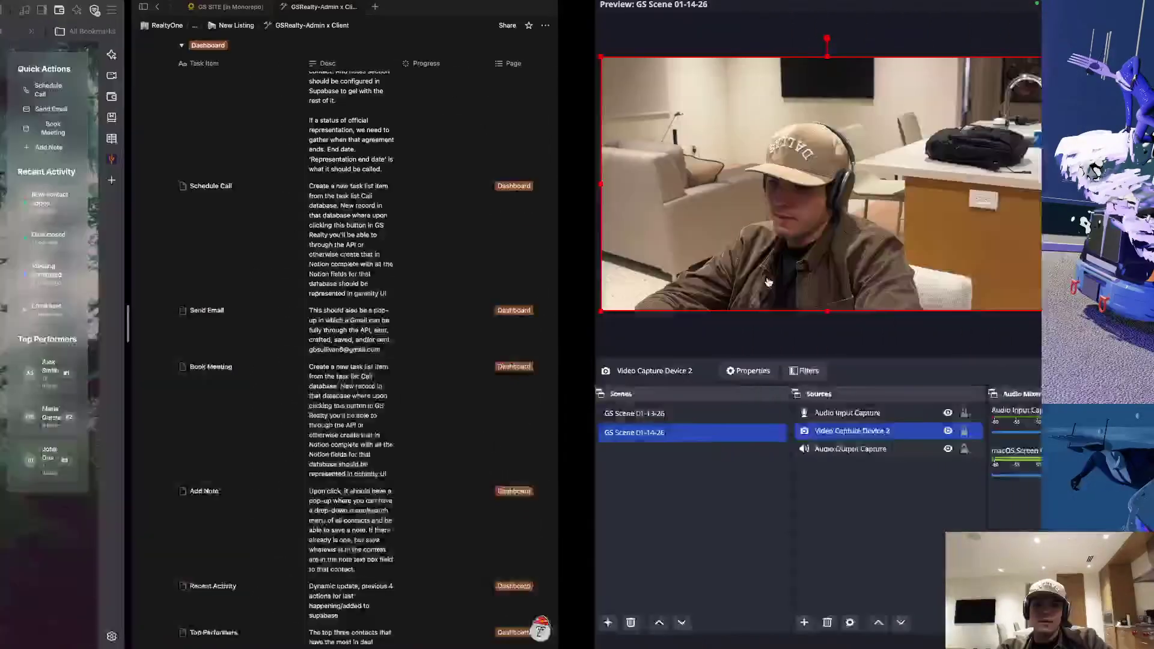
pyautogui.hotkey('ctrl', 'Left')
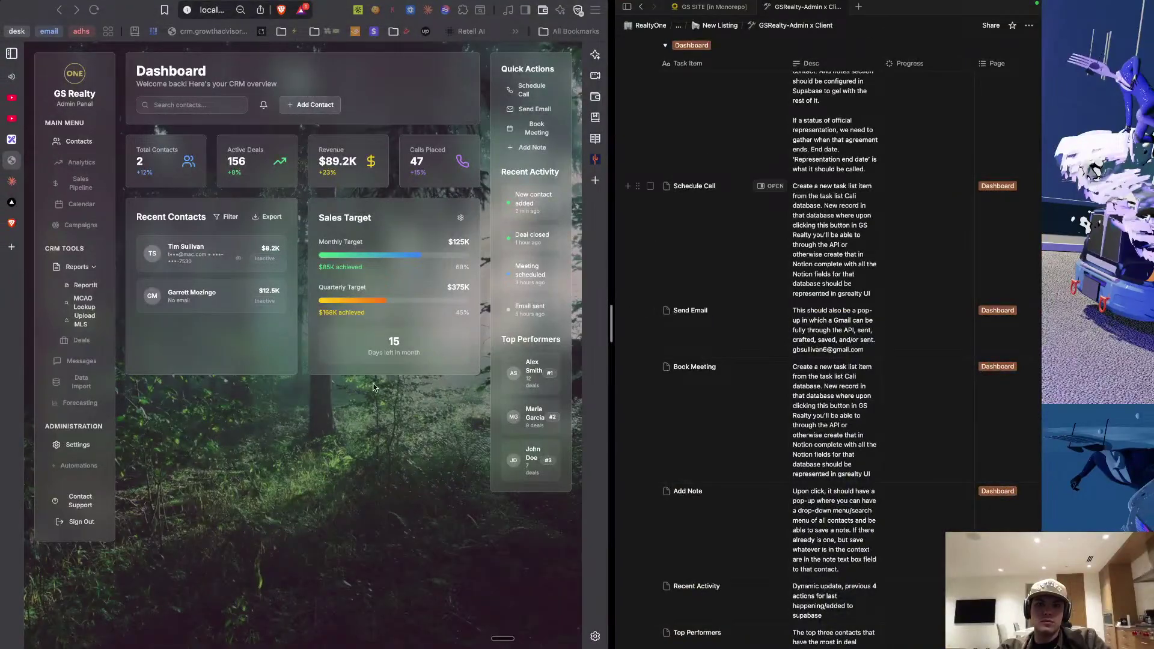
pyautogui.hotkey('ctrl', 'Right')
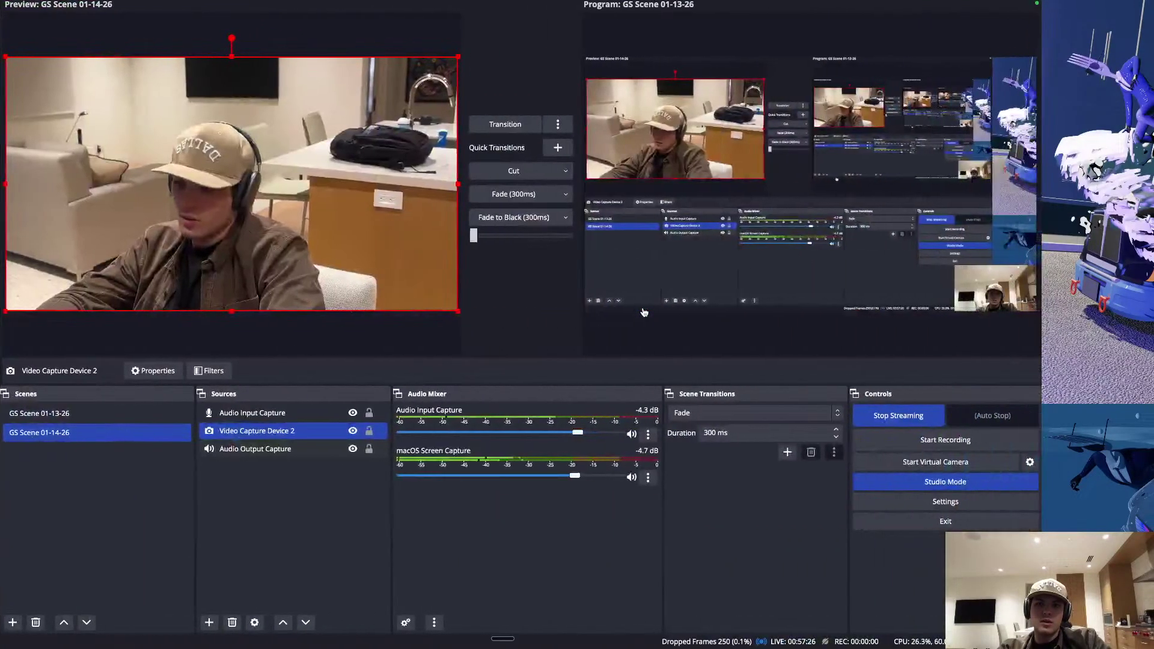
pyautogui.hotkey('ctrl', 'Right')
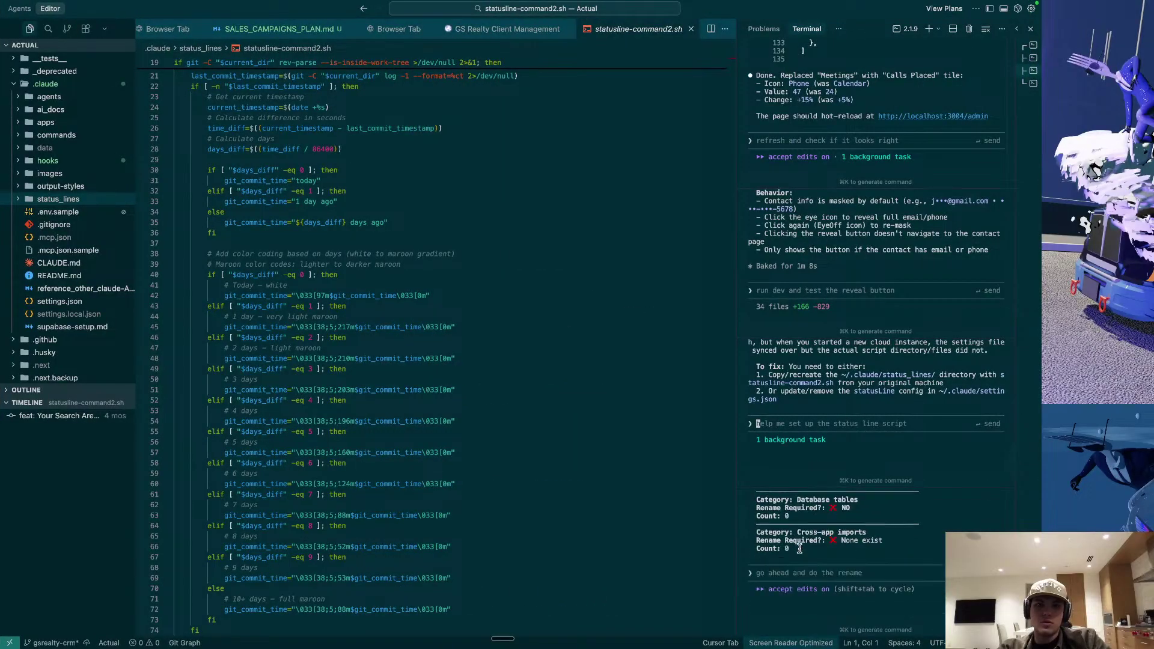
pyautogui.hotkey('ctrl', 'Left')
pyautogui.hotkey('ctrl', 'Left')
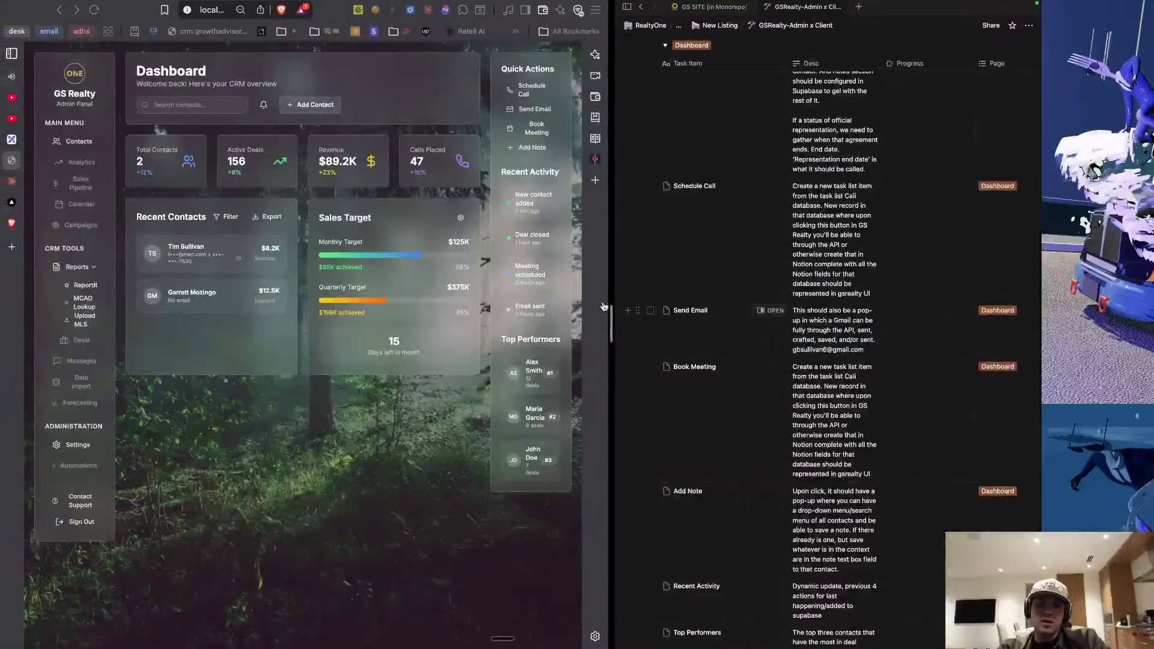
# Switch from Notion to the OBS Studio desktop with Ctrl+Right.
pyautogui.hotkey('ctrl', 'Right')
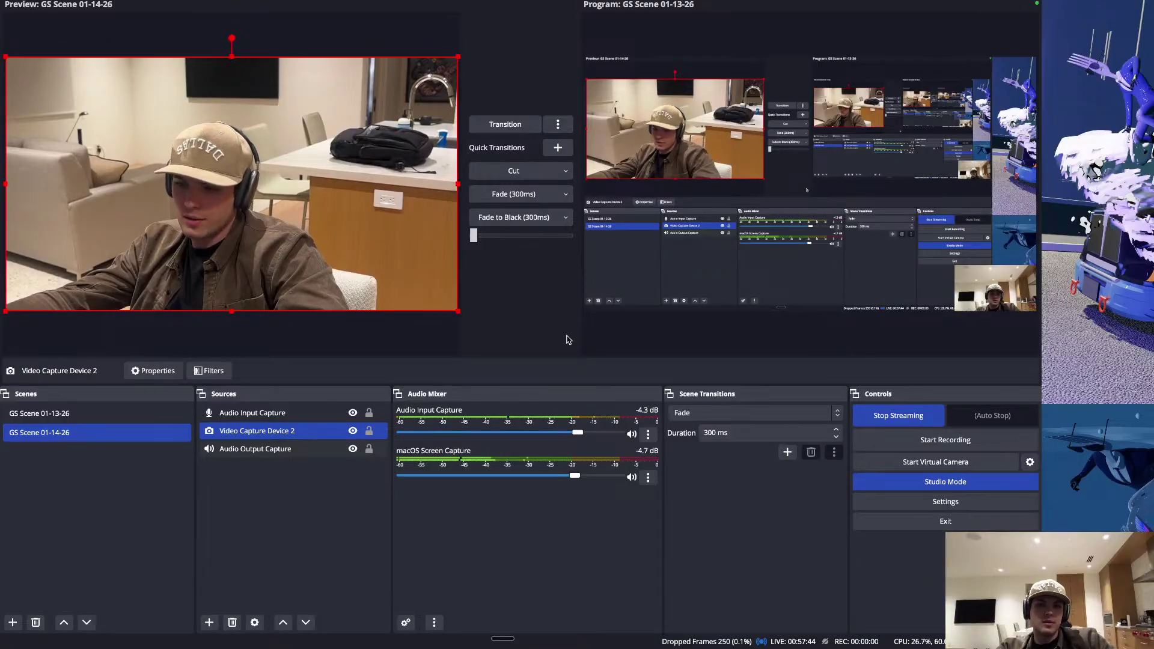
# Swipe between spaces from OBS back to the CRM dashboard and Notion task list.
pyautogui.hscroll(-3, 569, 340)
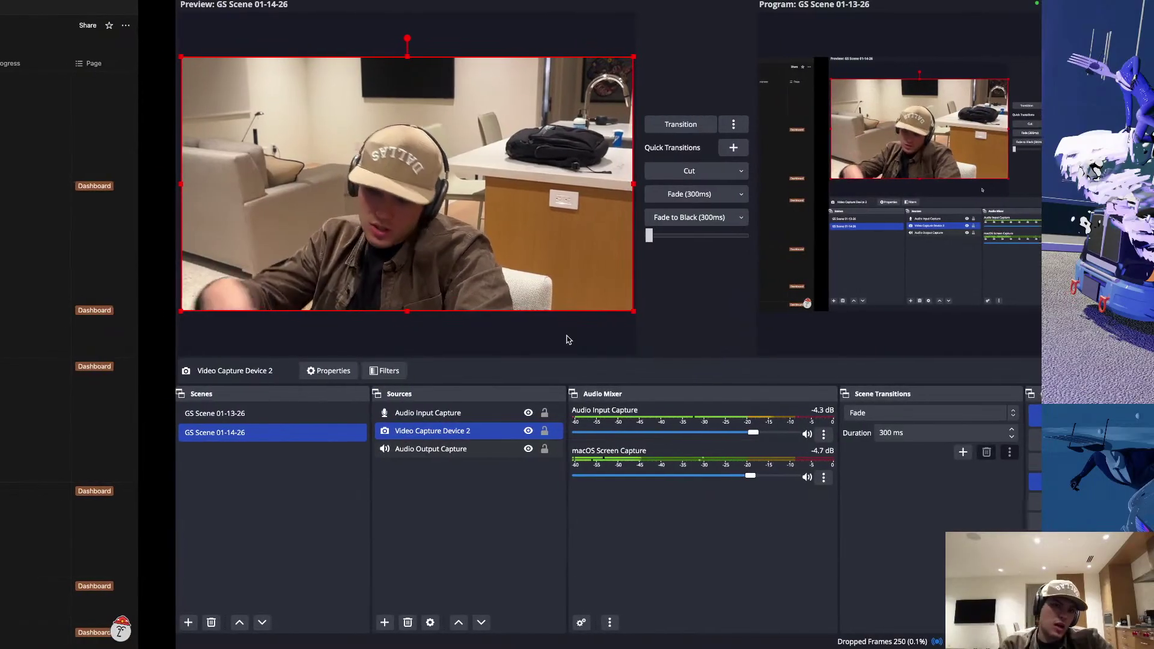
pyautogui.hscroll(2, 568, 339)
pyautogui.hscroll(3, 569, 340)
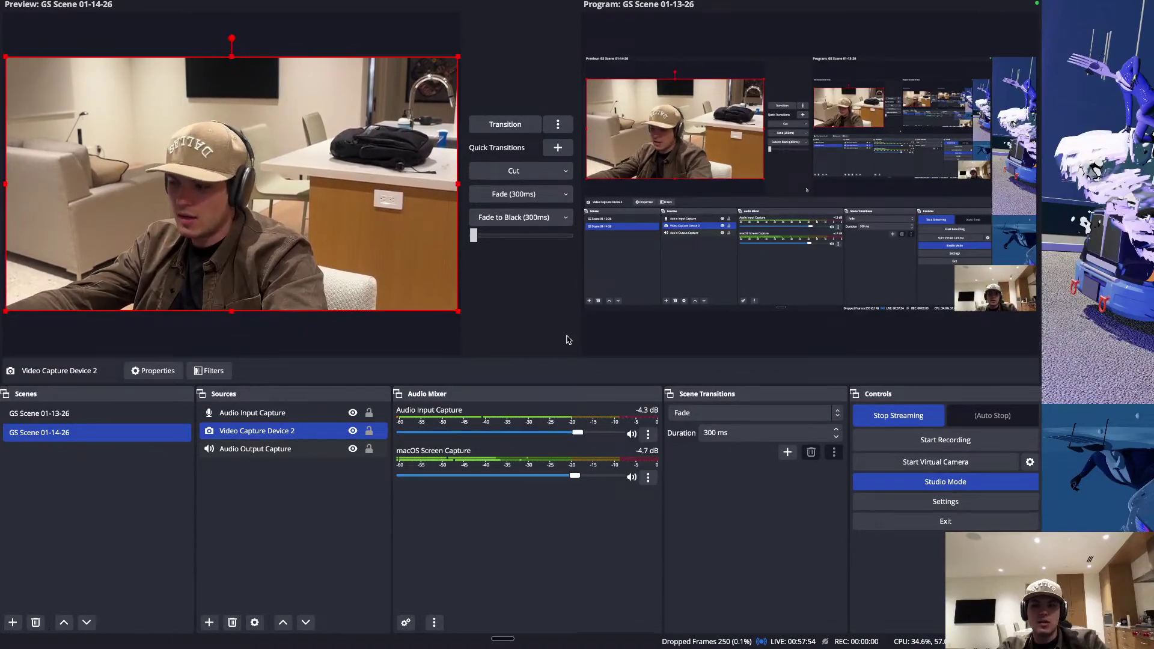
pyautogui.hscroll(-5, 580, 335)
pyautogui.hscroll(10, 581, 336)
pyautogui.hscroll(-10, 582, 335)
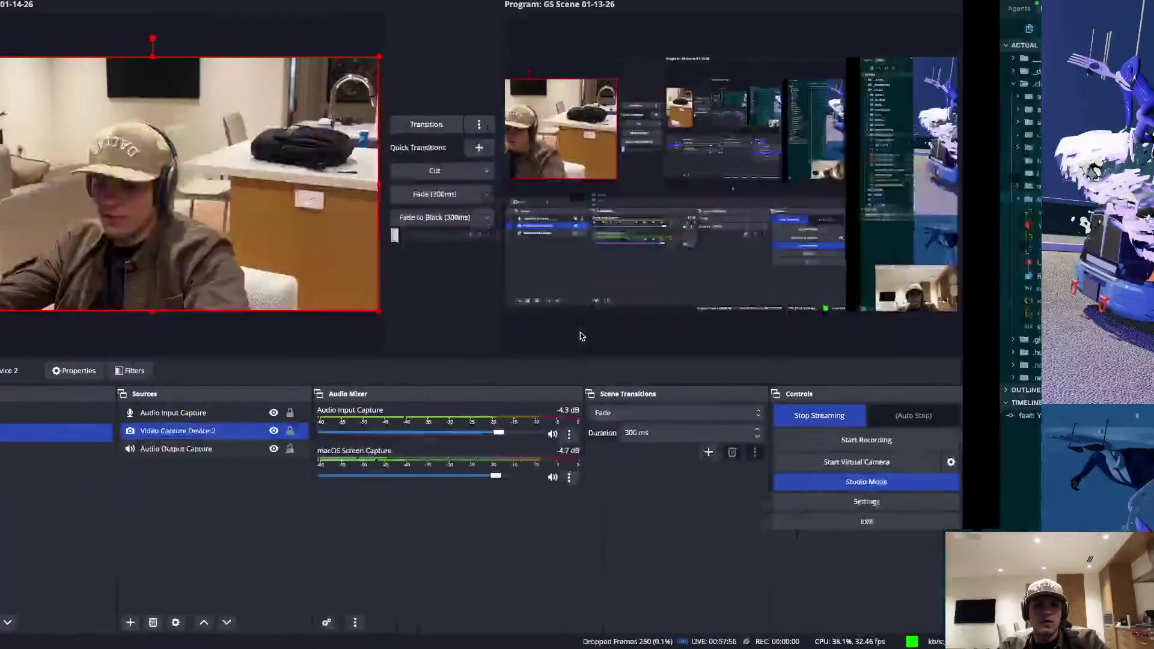
pyautogui.hscroll(-10, 582, 336)
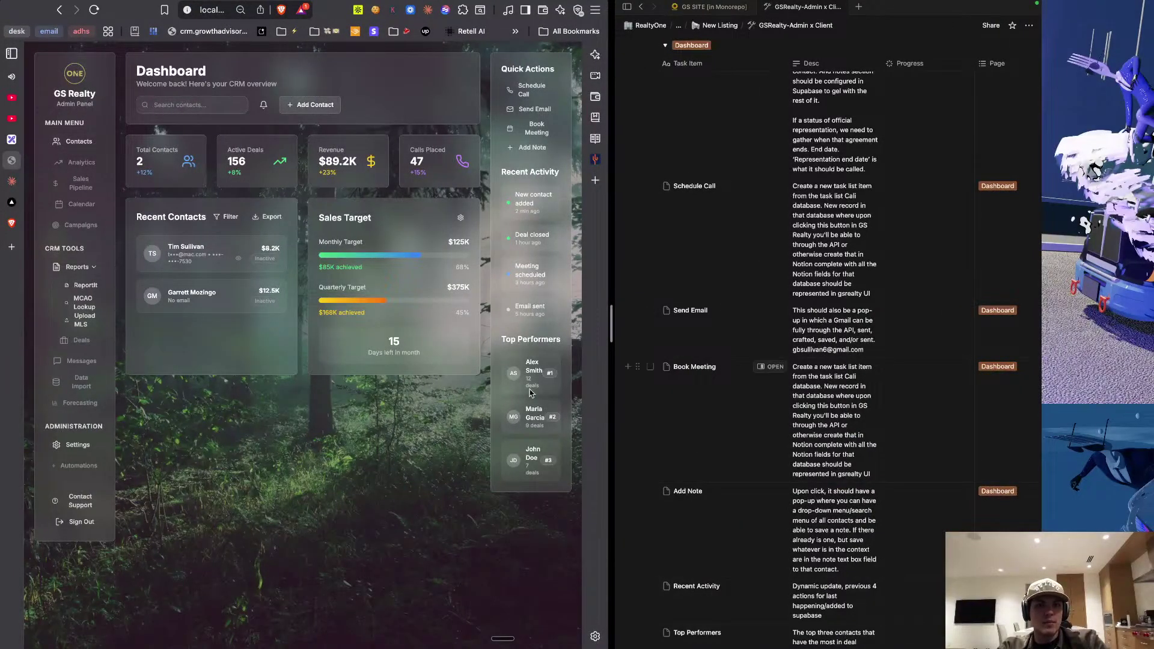
pyautogui.moveTo(560, 494); pyautogui.dragTo(590, 478)
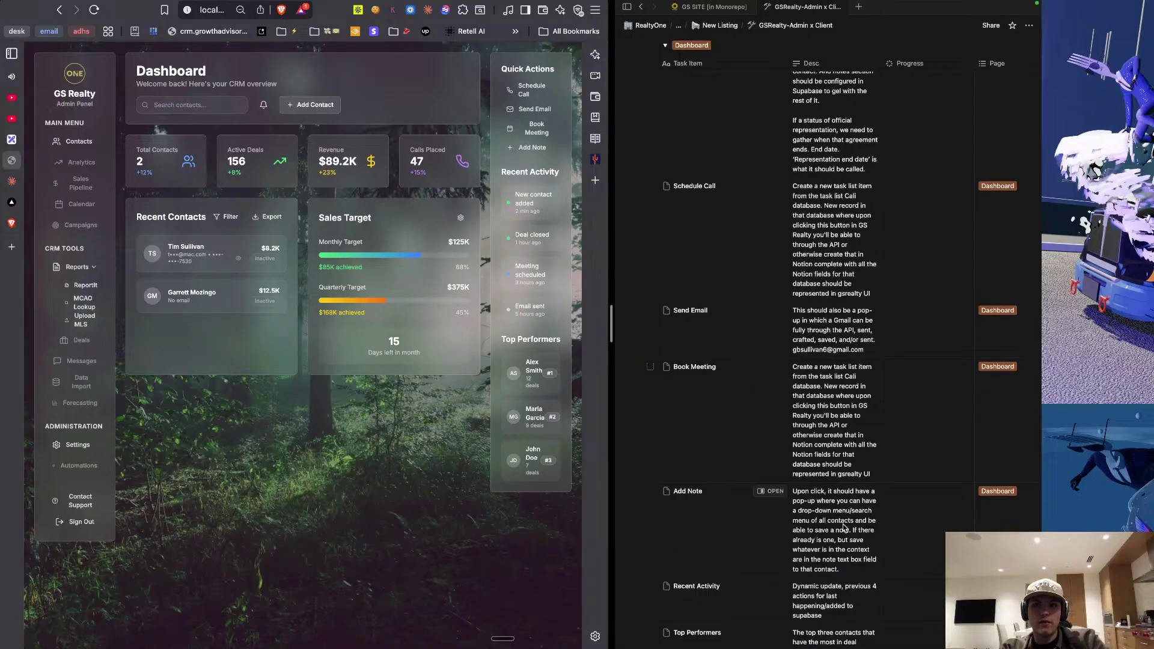
pyautogui.scroll(-15, 837, 383)
pyautogui.scroll(15, 837, 382)
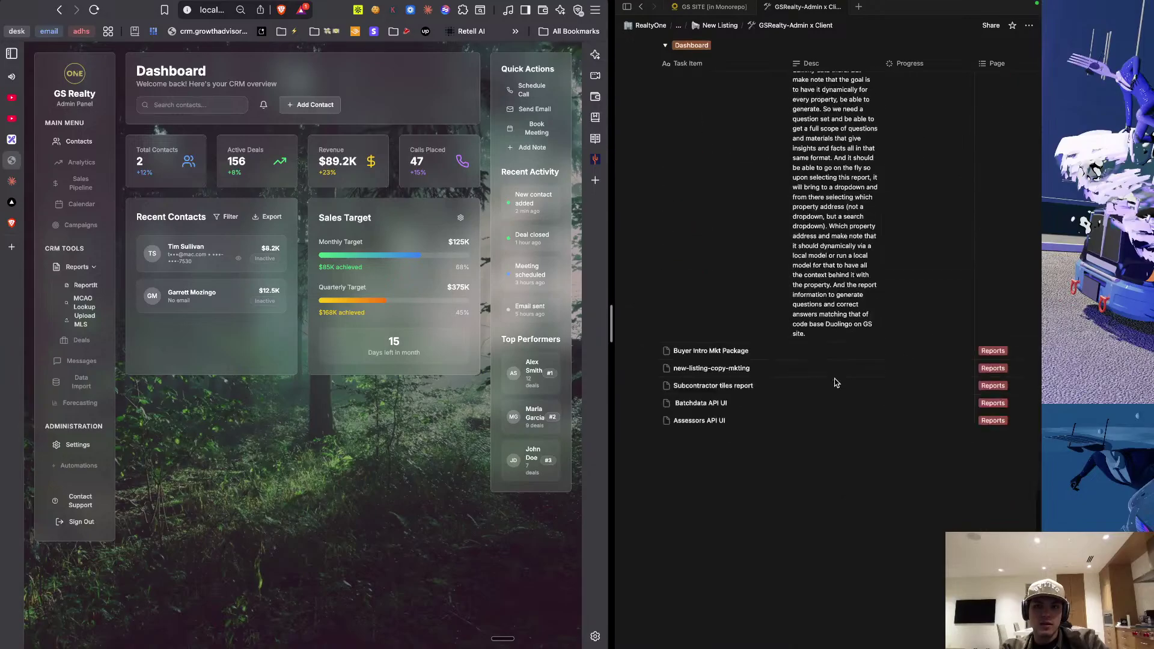
pyautogui.scroll(10, 837, 383)
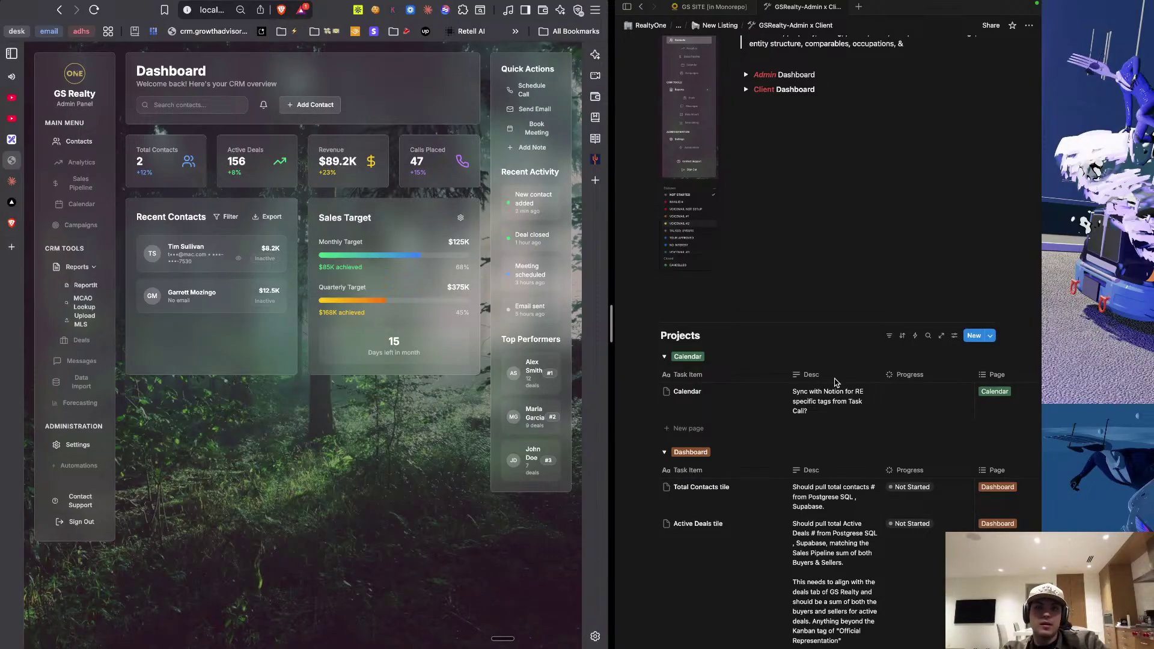
pyautogui.scroll(2, 835, 382)
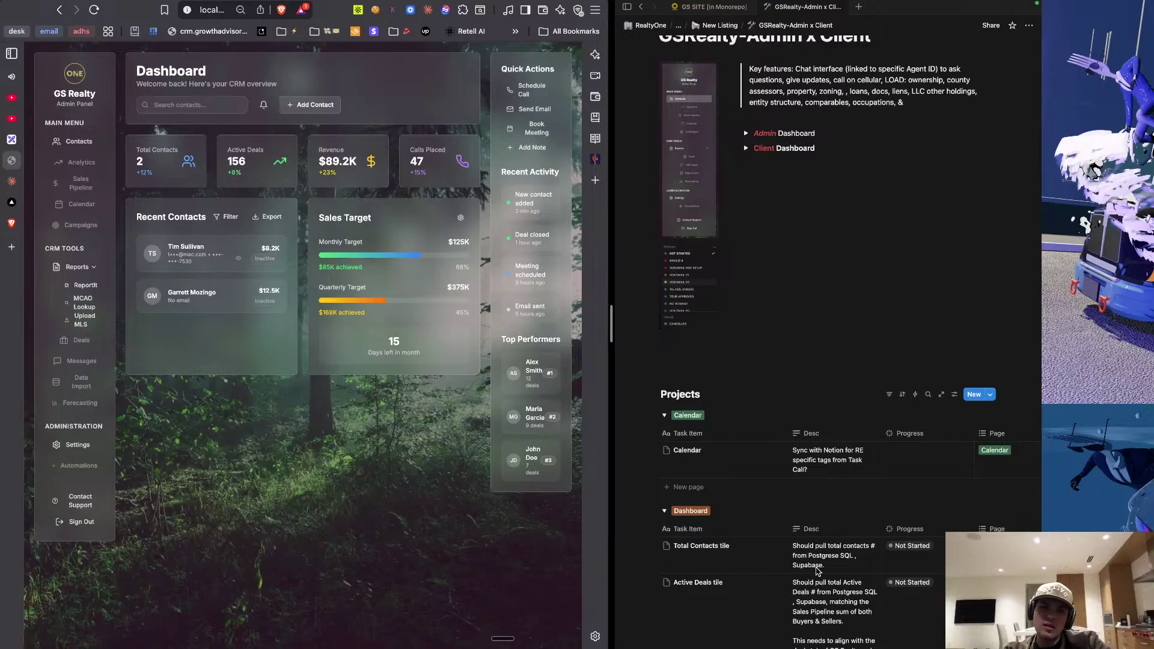
pyautogui.scroll(5, 816, 356)
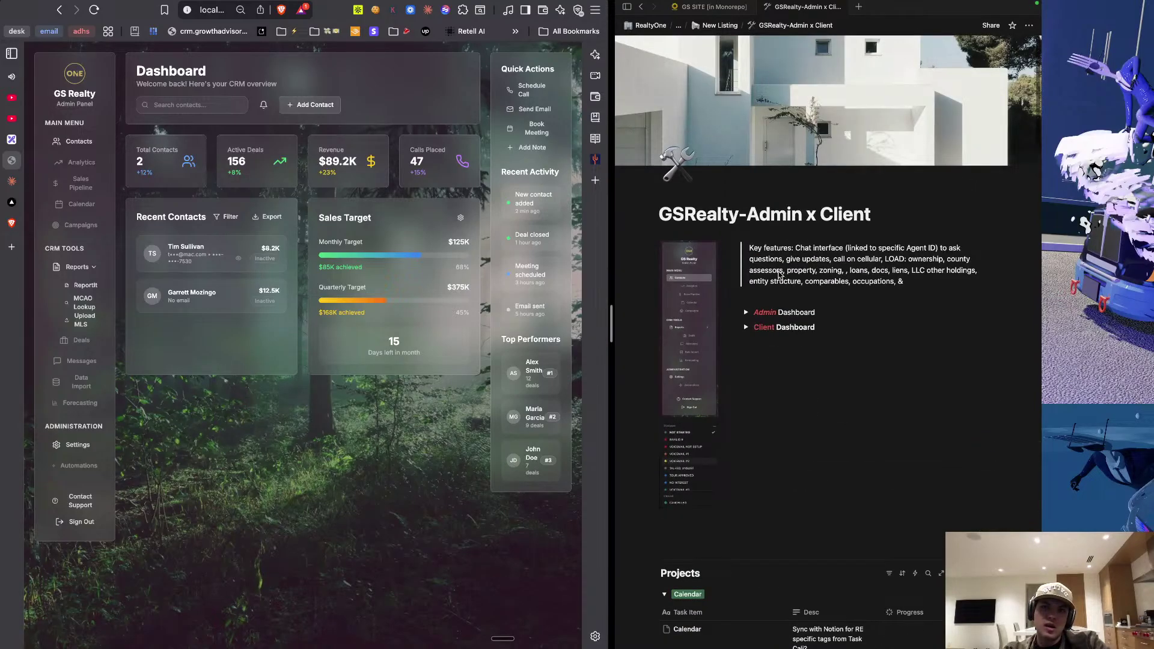
pyautogui.scroll(-8, 808, 476)
pyautogui.hscroll(3, 808, 476)
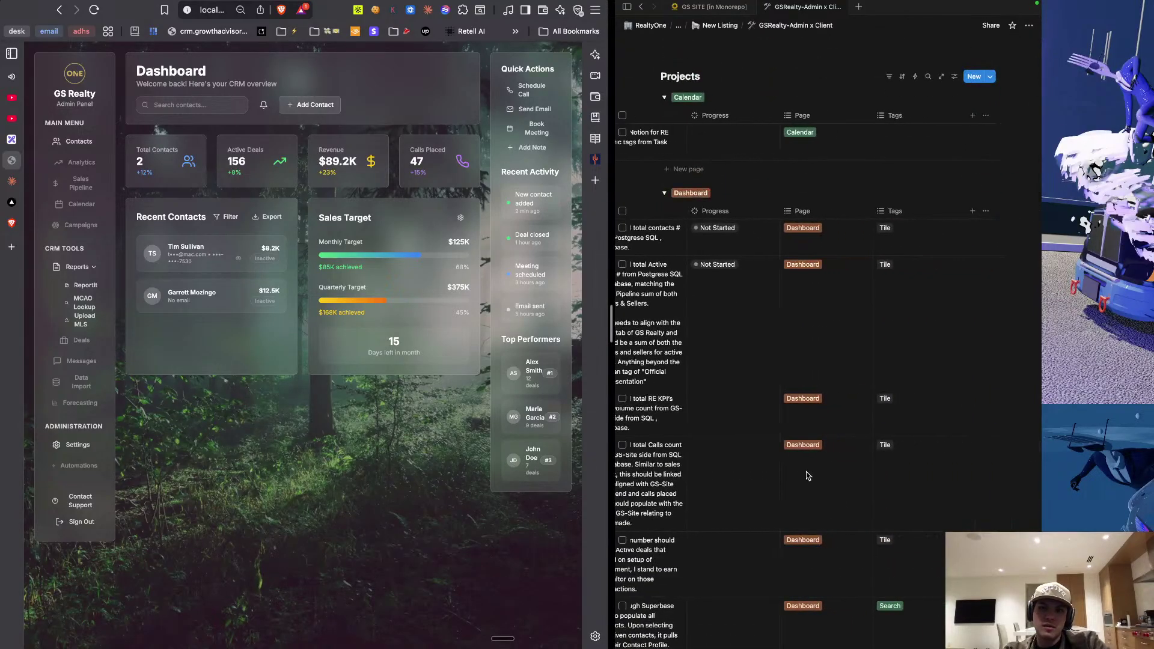
pyautogui.hscroll(-3, 808, 476)
pyautogui.scroll(-10, 807, 476)
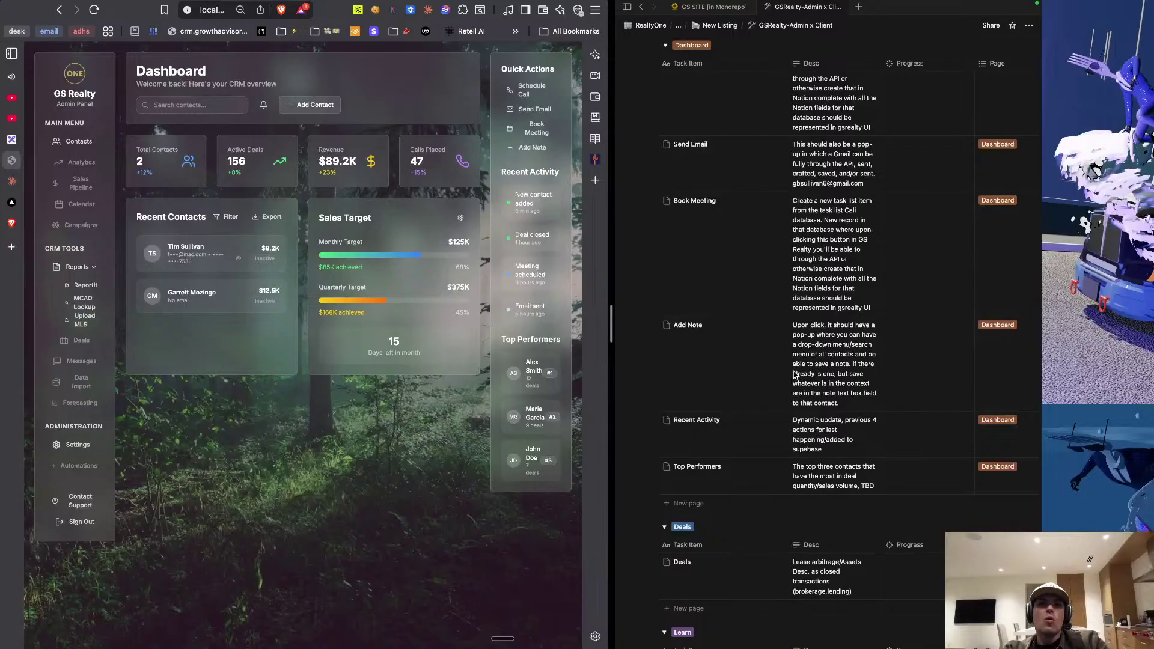
pyautogui.scroll(7, 795, 376)
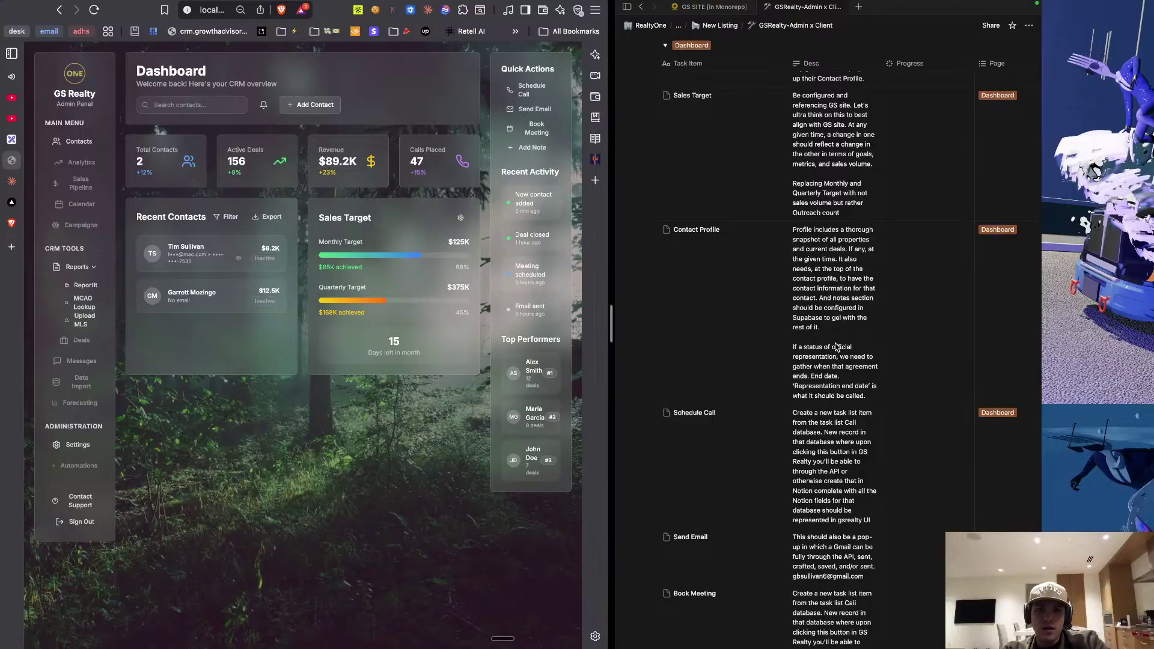
pyautogui.scroll(9, 837, 347)
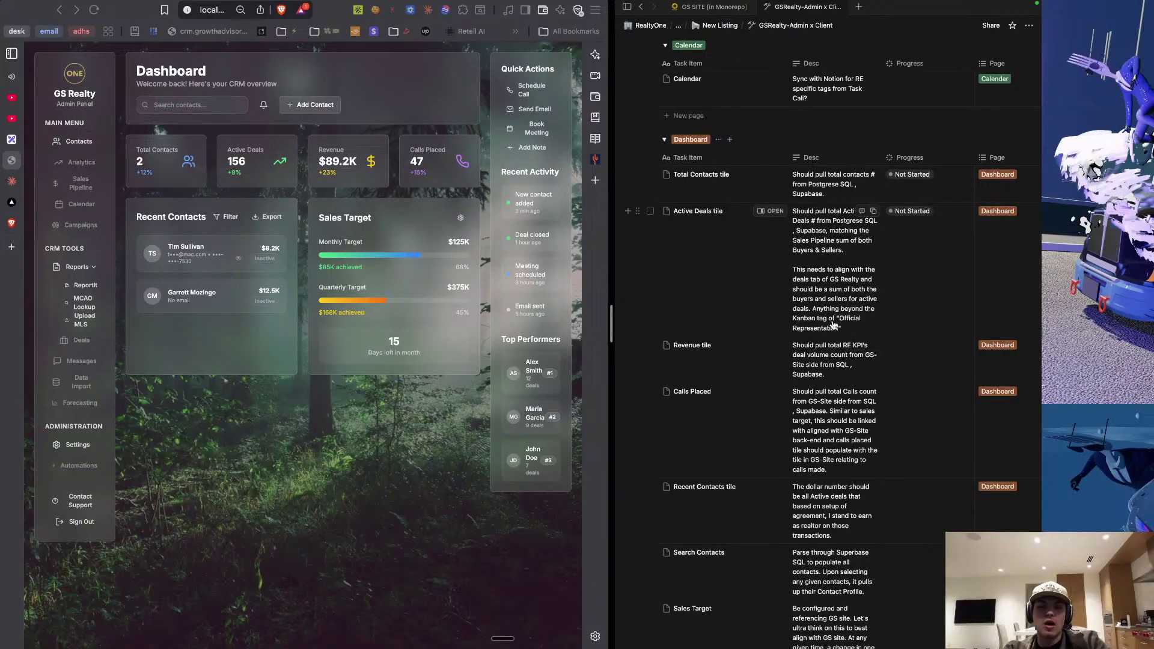
pyautogui.click(956, 189)
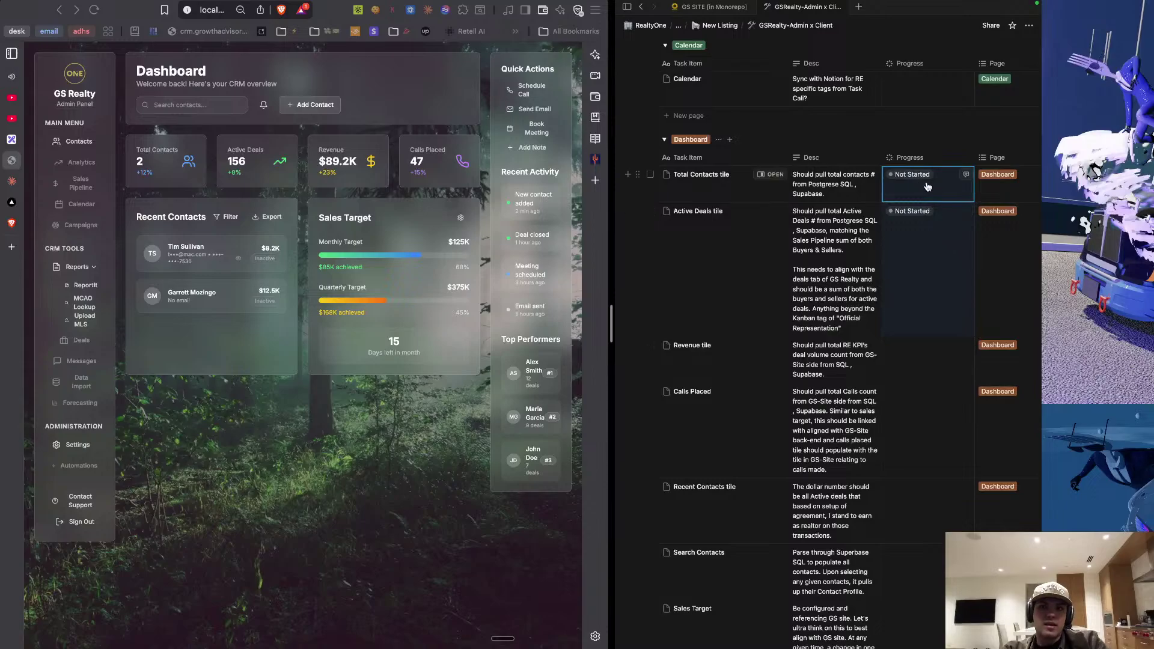
pyautogui.click(911, 207)
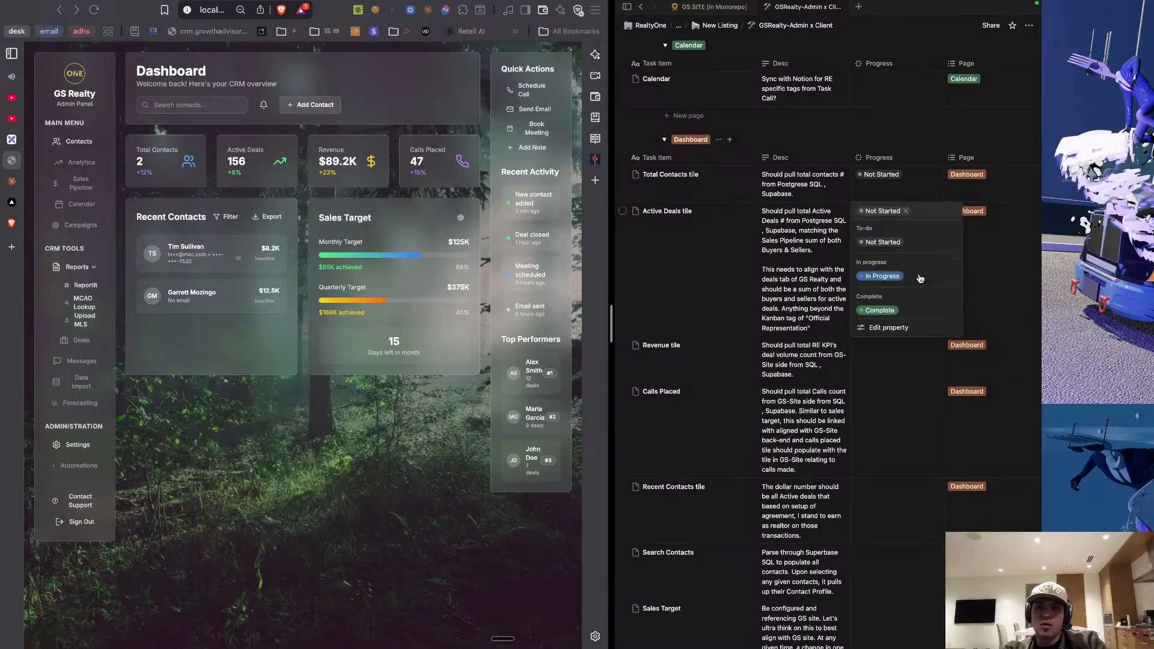
pyautogui.click(919, 194)
pyautogui.click(919, 192)
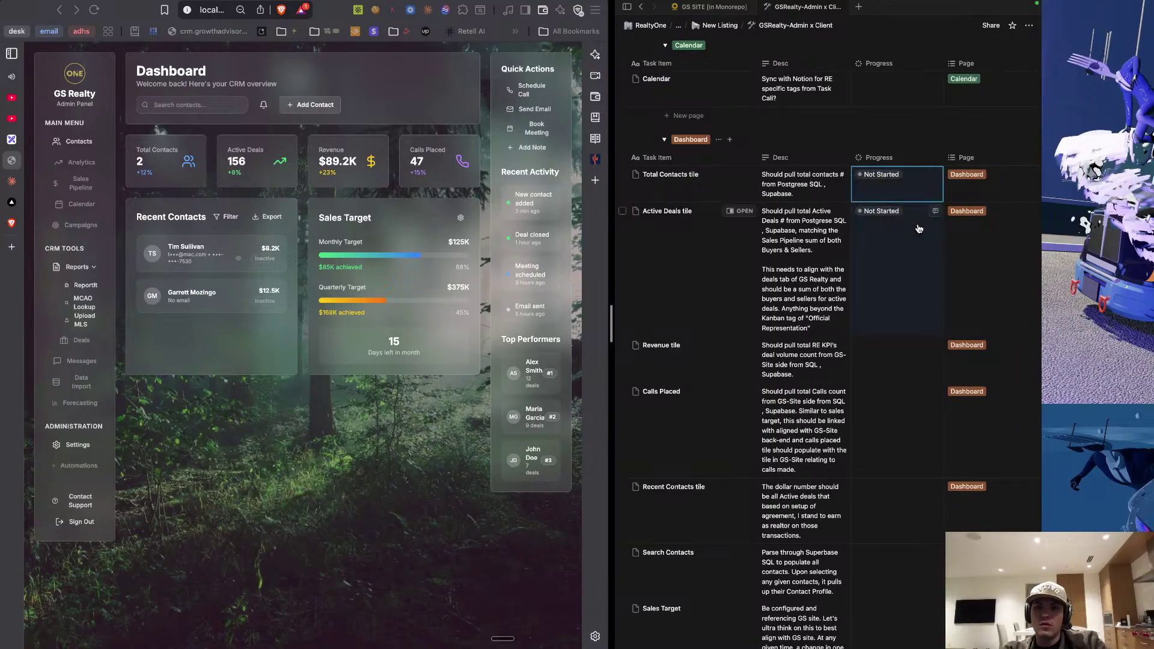
pyautogui.click(944, 328)
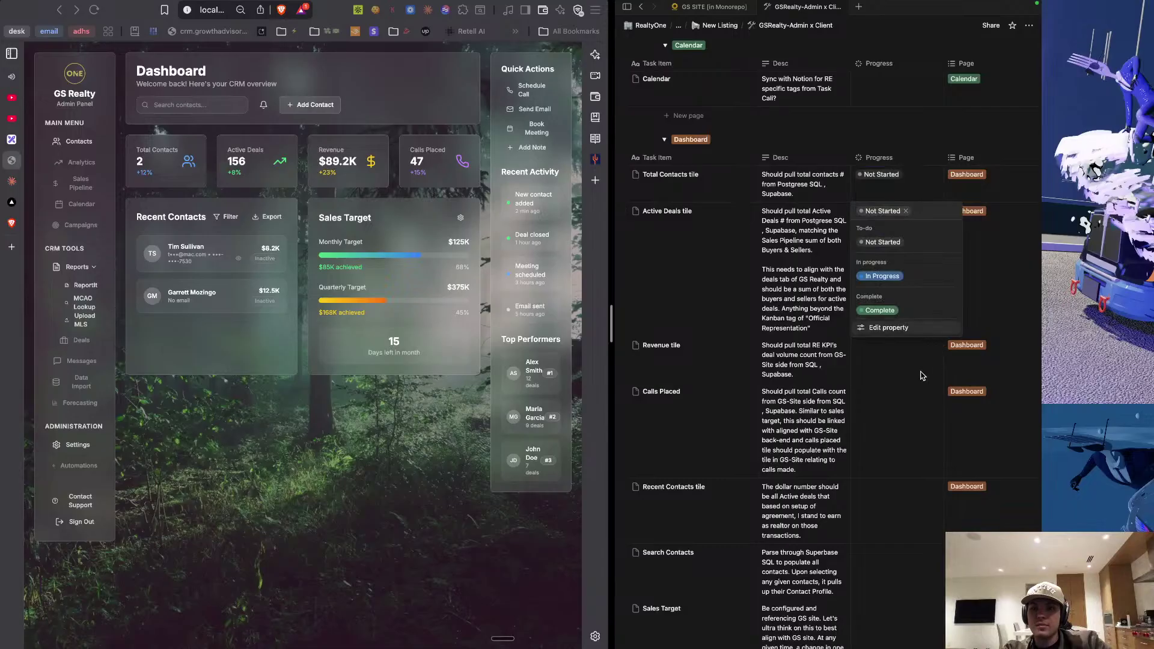
pyautogui.click(901, 362)
pyautogui.click(901, 361)
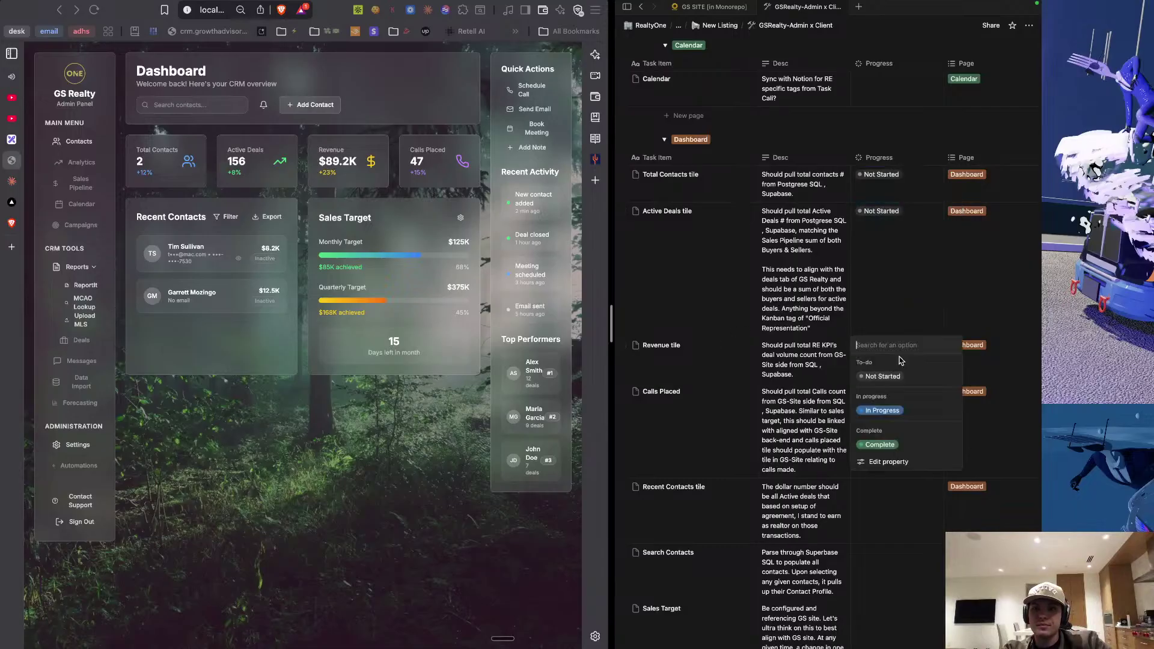
pyautogui.click(898, 231)
pyautogui.click(896, 243)
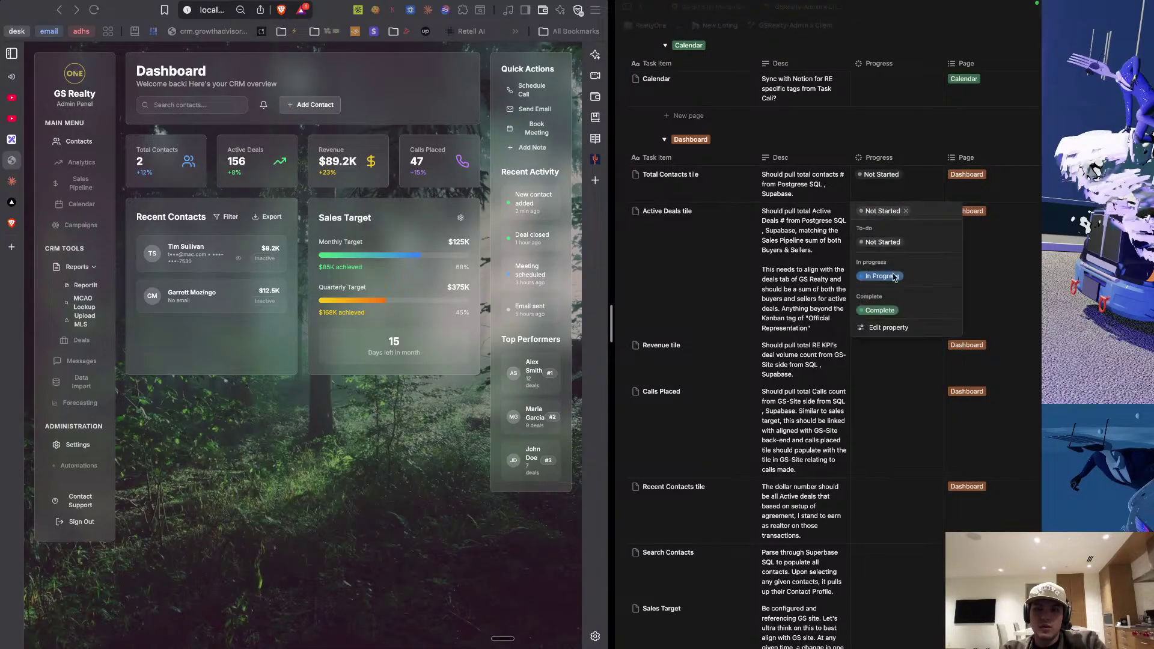
pyautogui.click(886, 401)
pyautogui.press('super+v')
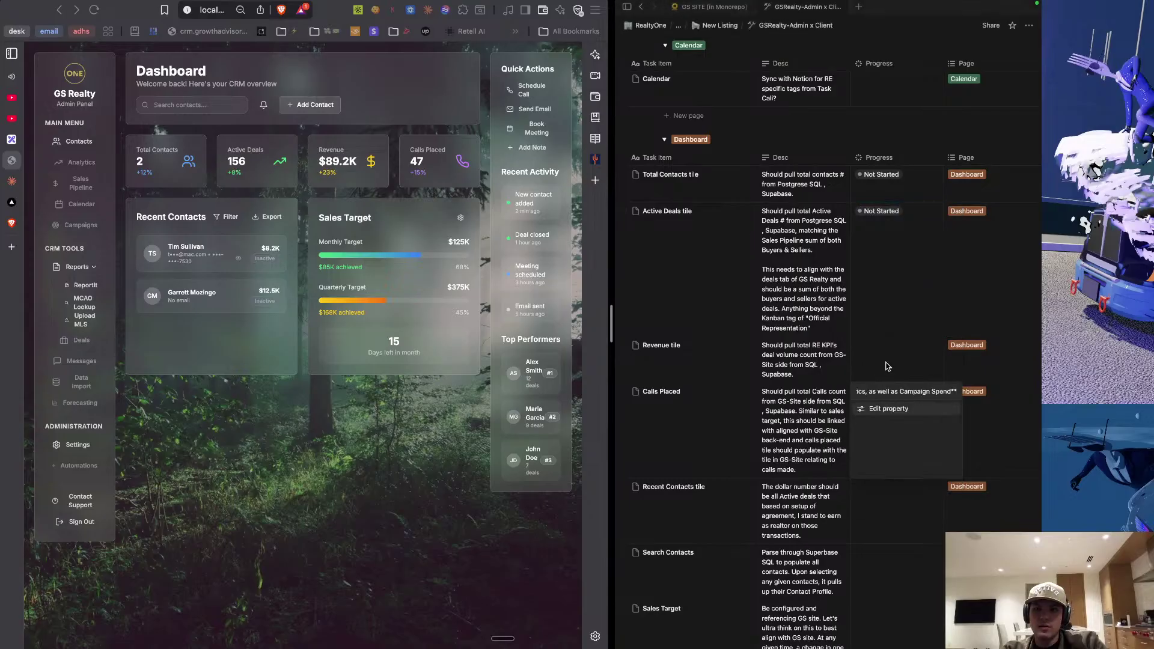
pyautogui.click(890, 392)
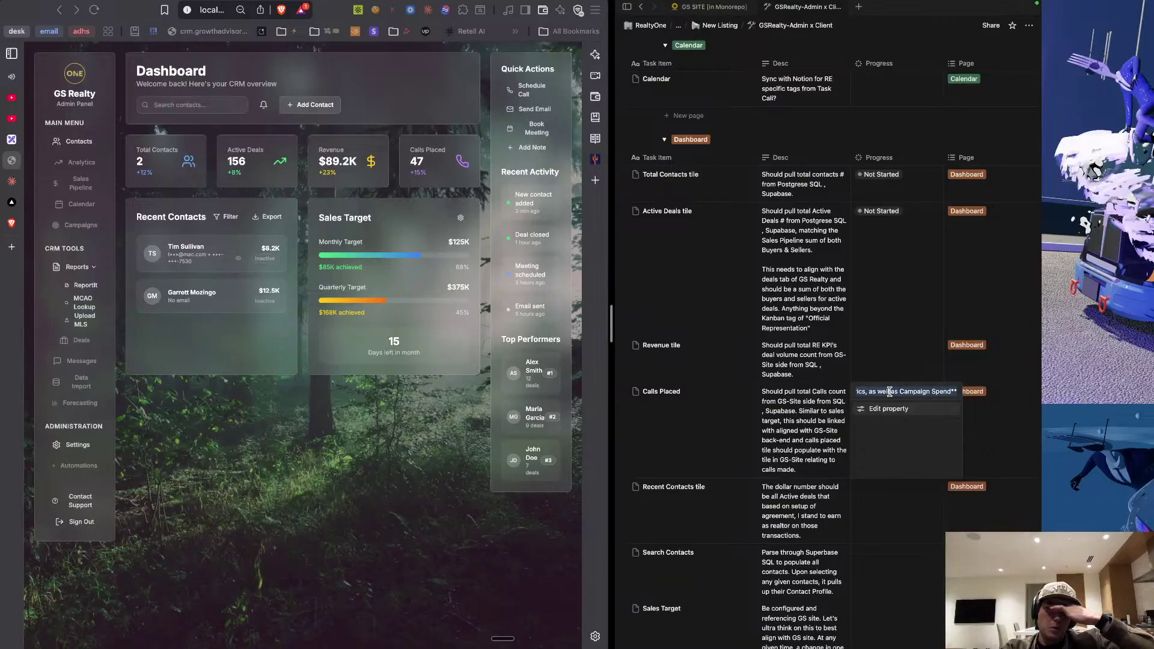
pyautogui.press('BackSpace')
pyautogui.press('Escape')
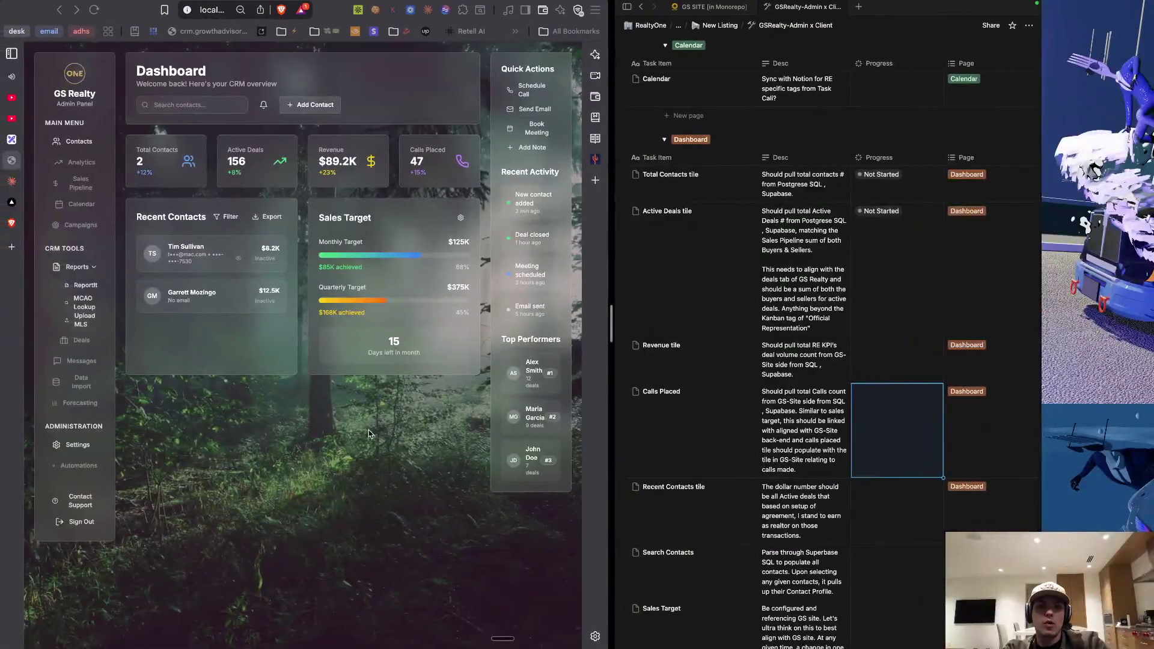
# Scroll the Projects board to review the Calendar task and the Dashboard group's statuses.
pyautogui.scroll(-2, 369, 431)
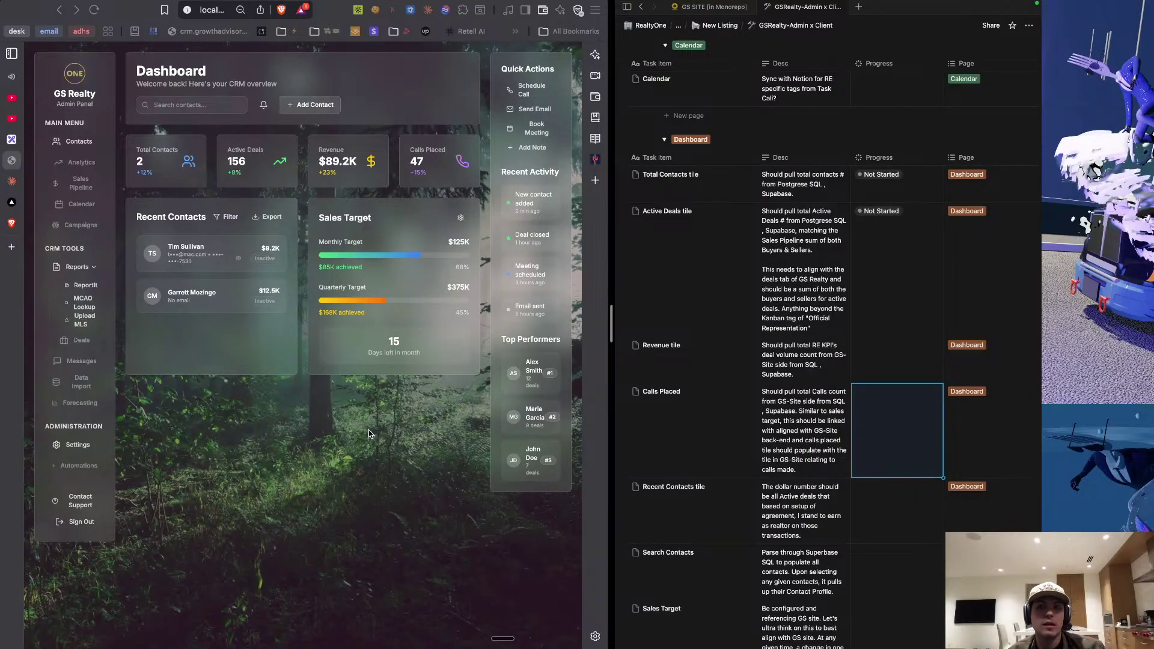
pyautogui.scroll(5, 770, 310)
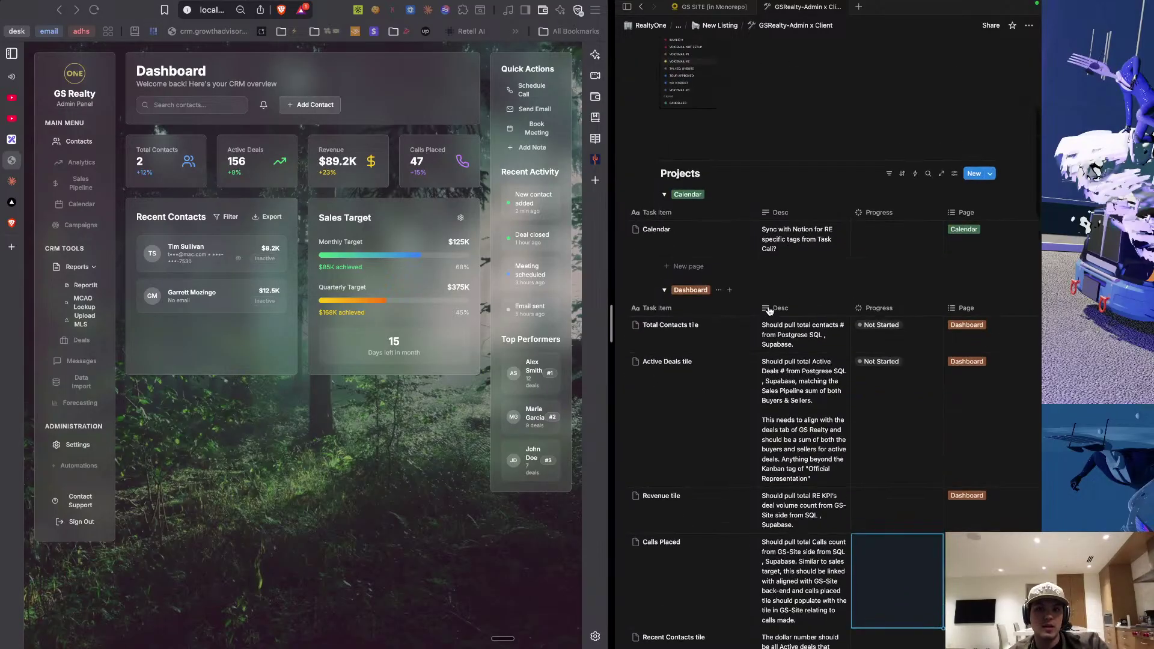
pyautogui.scroll(1, 768, 307)
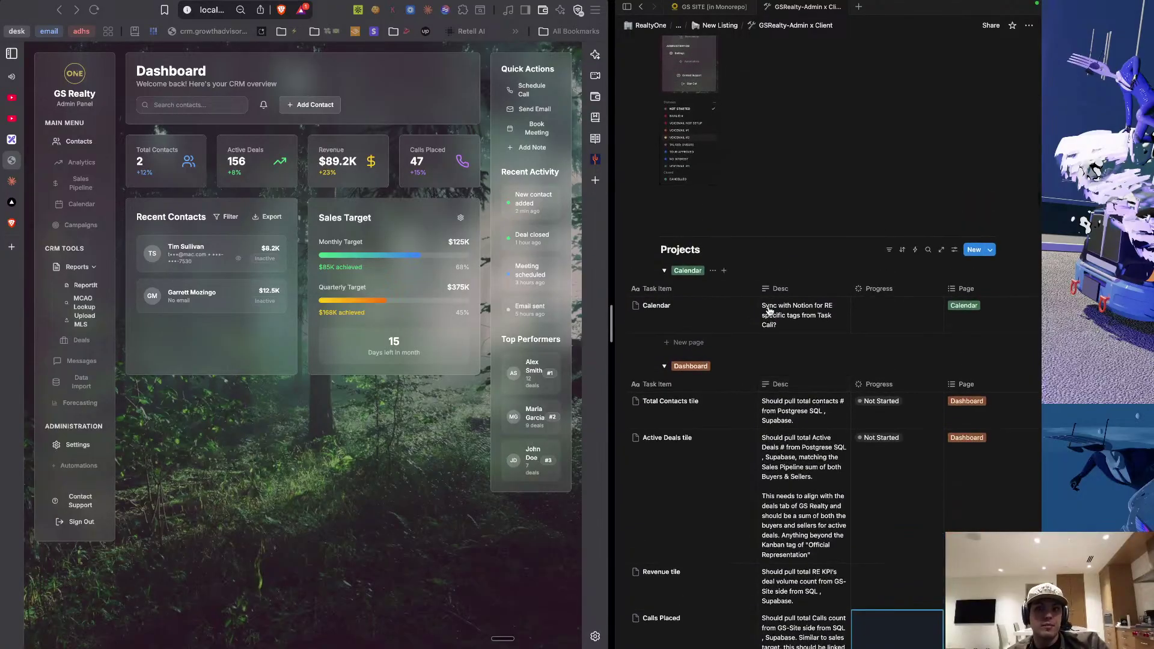
pyautogui.scroll(-1, 769, 310)
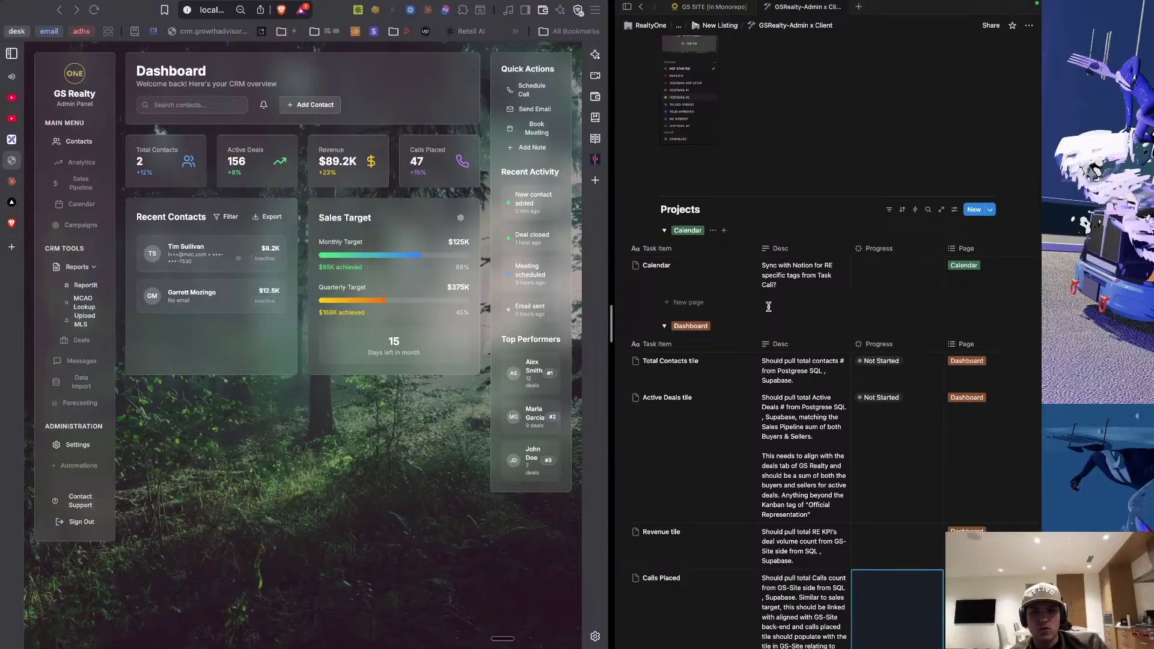
pyautogui.scroll(-3, 769, 306)
pyautogui.scroll(-6, 769, 311)
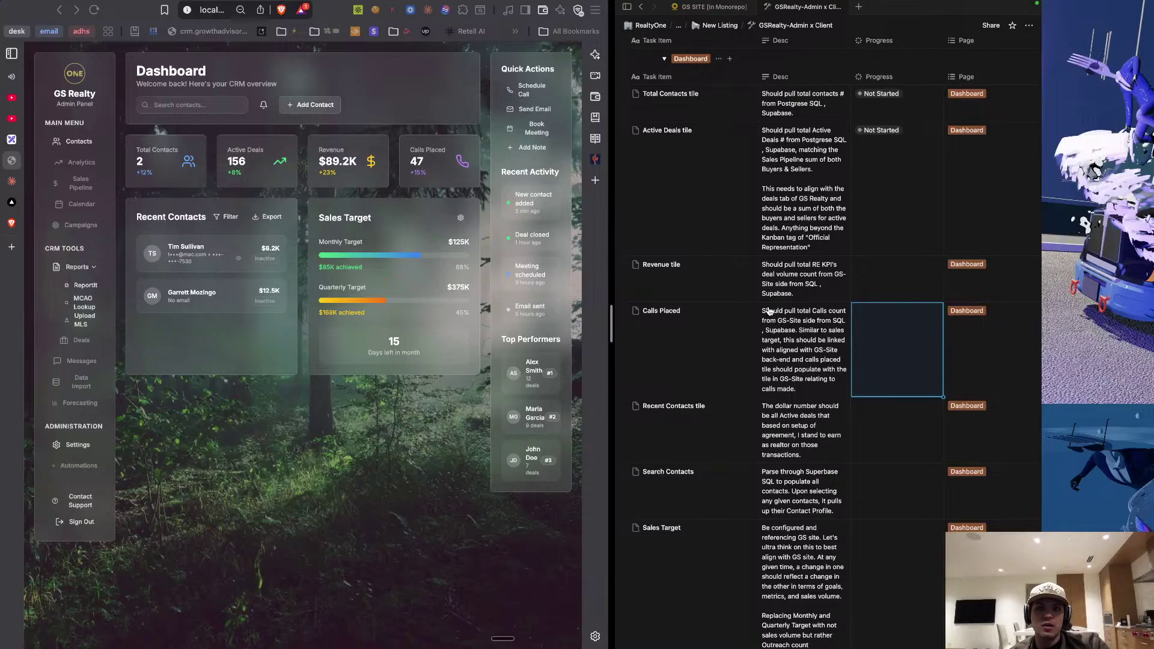
pyautogui.scroll(-5, 895, 332)
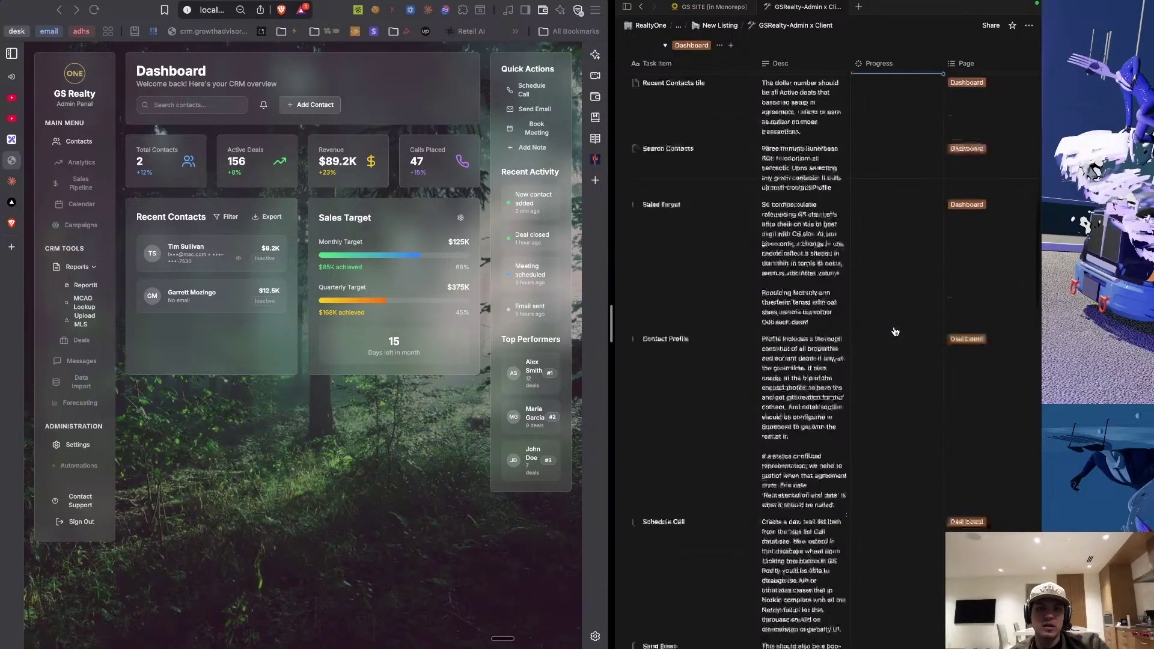
pyautogui.scroll(-5, 896, 331)
pyautogui.scroll(10, 895, 332)
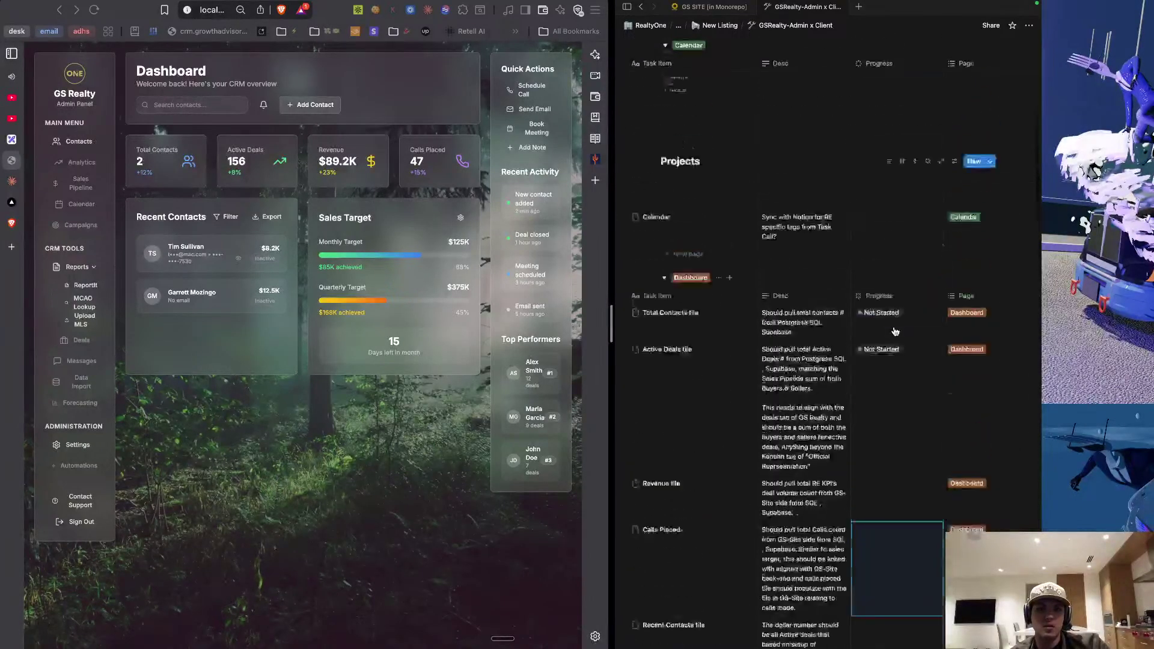
pyautogui.scroll(5, 895, 332)
pyautogui.scroll(-6, 896, 361)
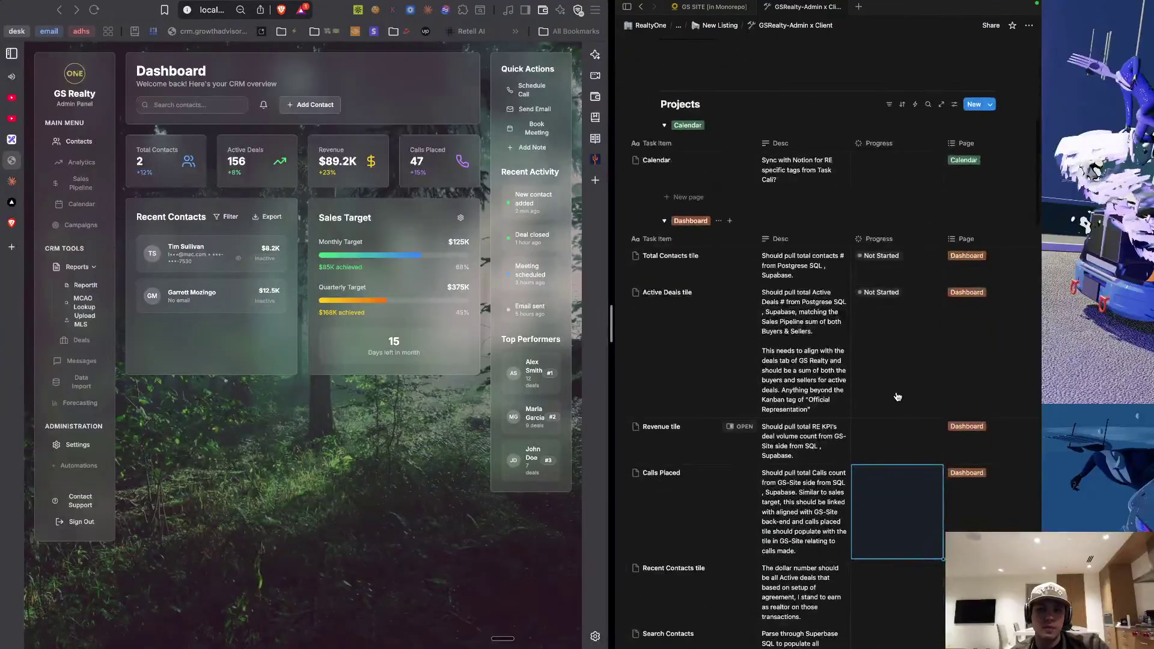
# Read the Cursor agent's reply about testing the reveal button, then return to Notion.
pyautogui.press('super+Tab')
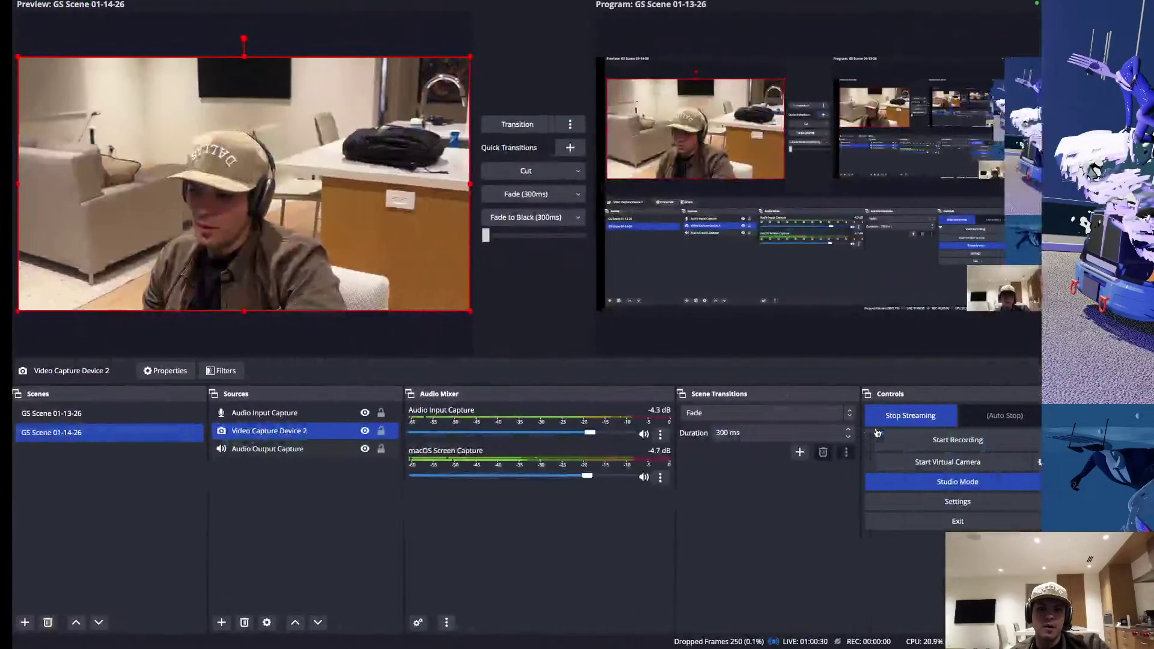
pyautogui.press('super+Tab')
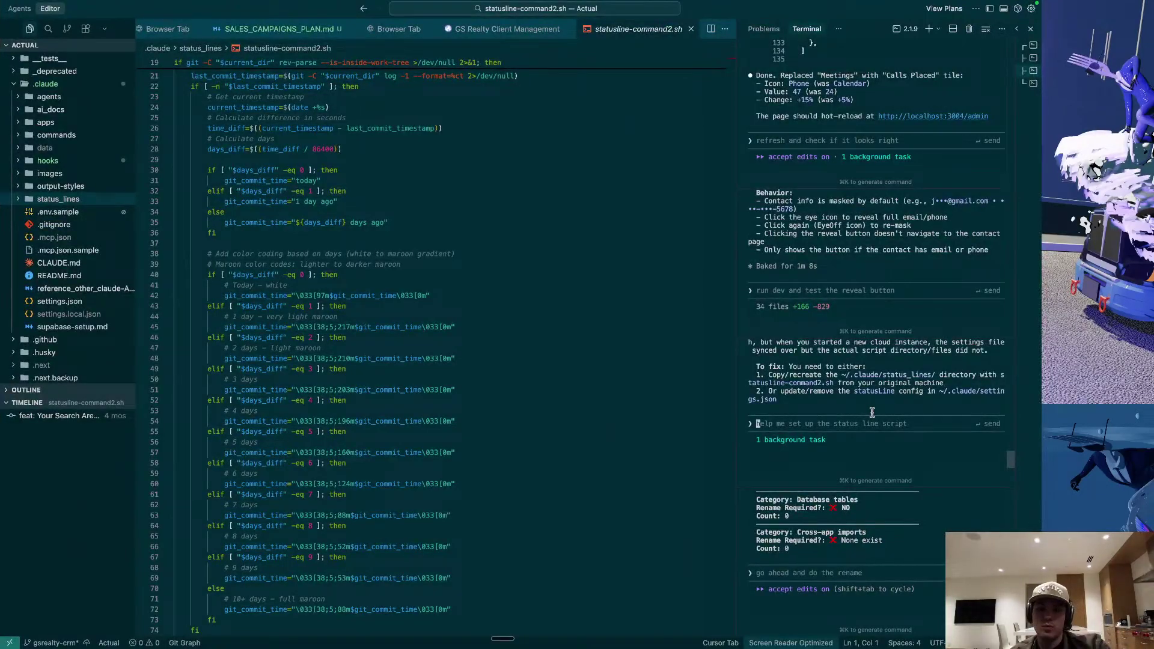
pyautogui.click(830, 266)
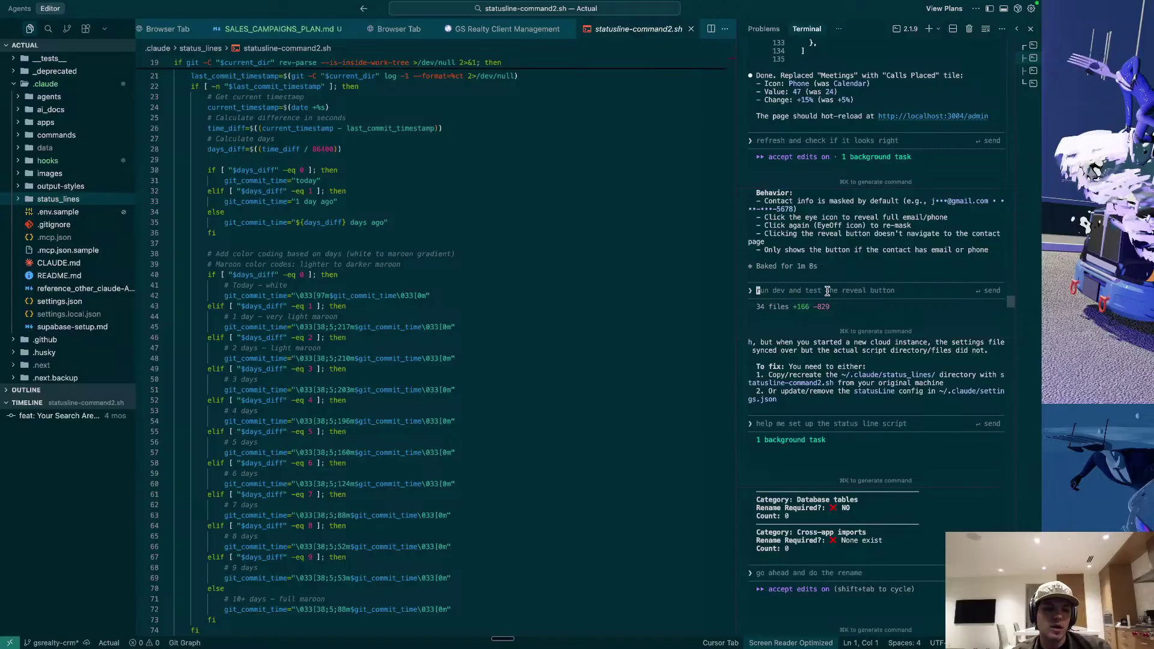
pyautogui.press('XF86MonBrightnessUp')
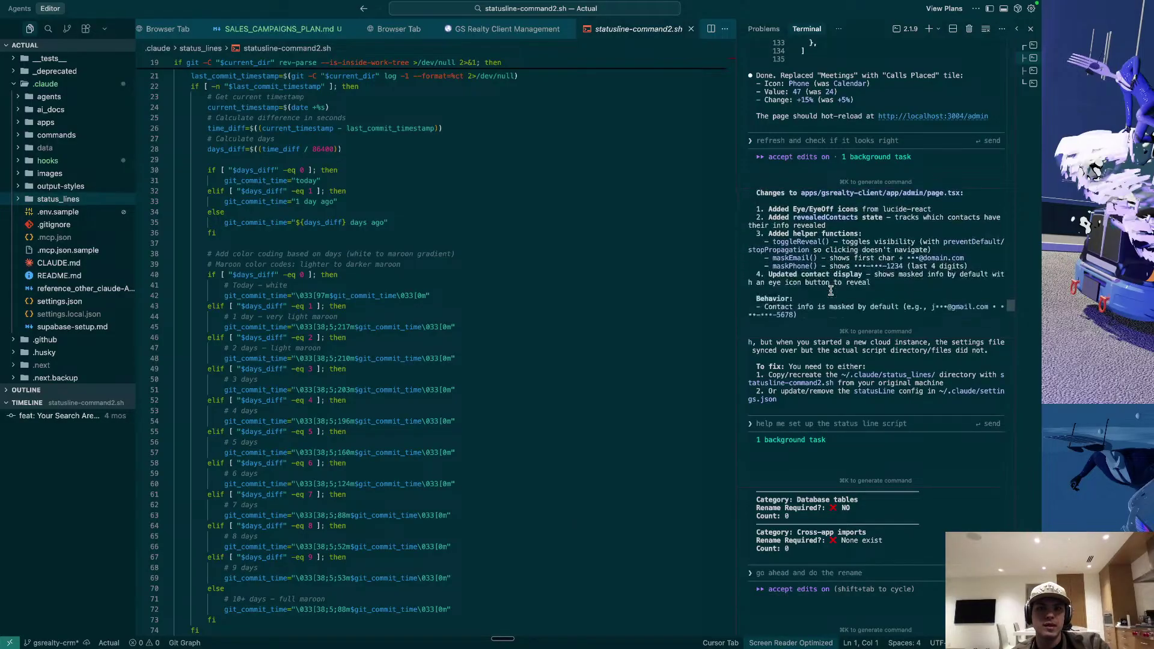
pyautogui.hotkey('ctrl', 'Left')
pyautogui.hotkey('ctrl', 'Left')
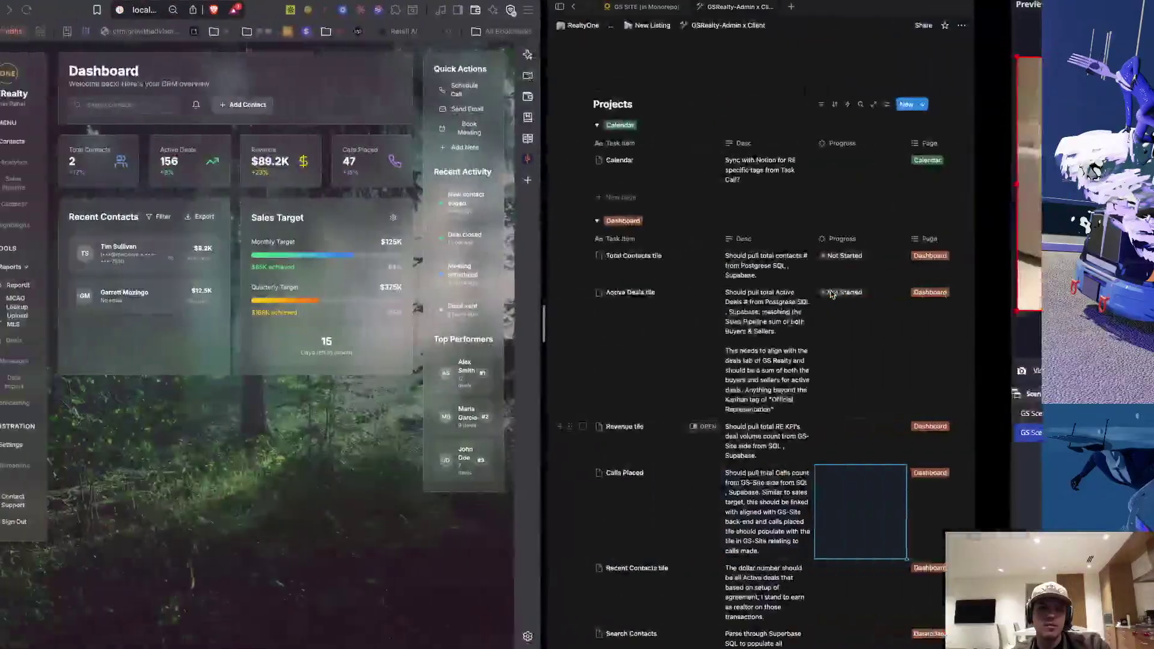
# Scroll the Projects groups from Learn and Reports to Sales Pipeline, then switch to OBS.
pyautogui.scroll(-15, 797, 236)
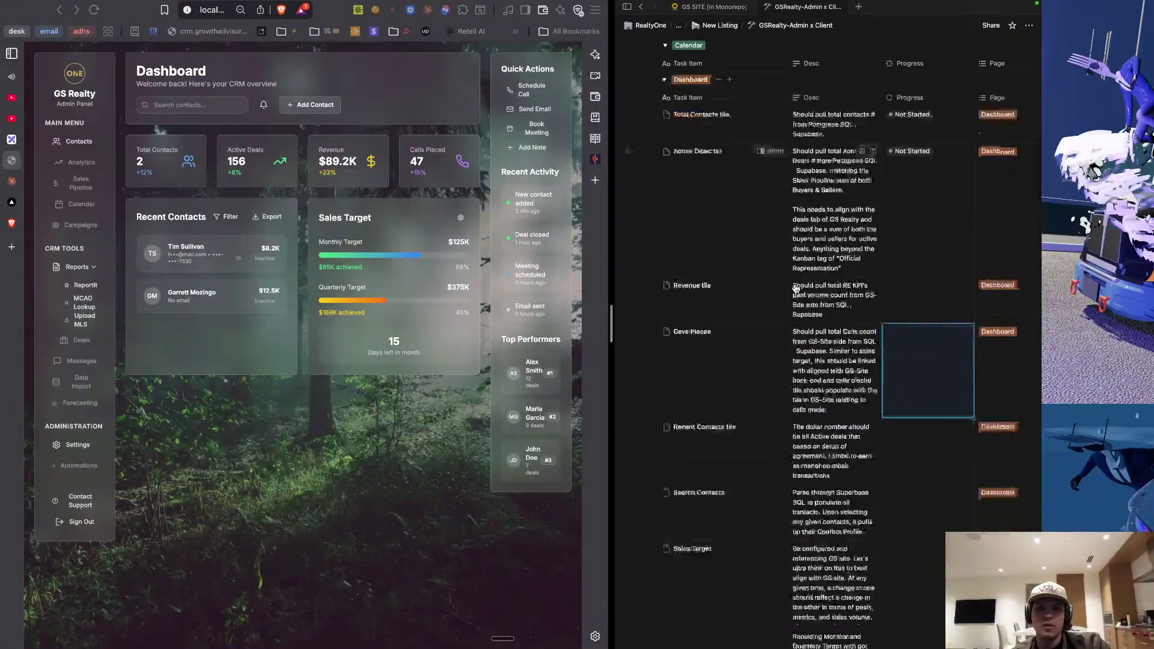
pyautogui.scroll(-20, 797, 288)
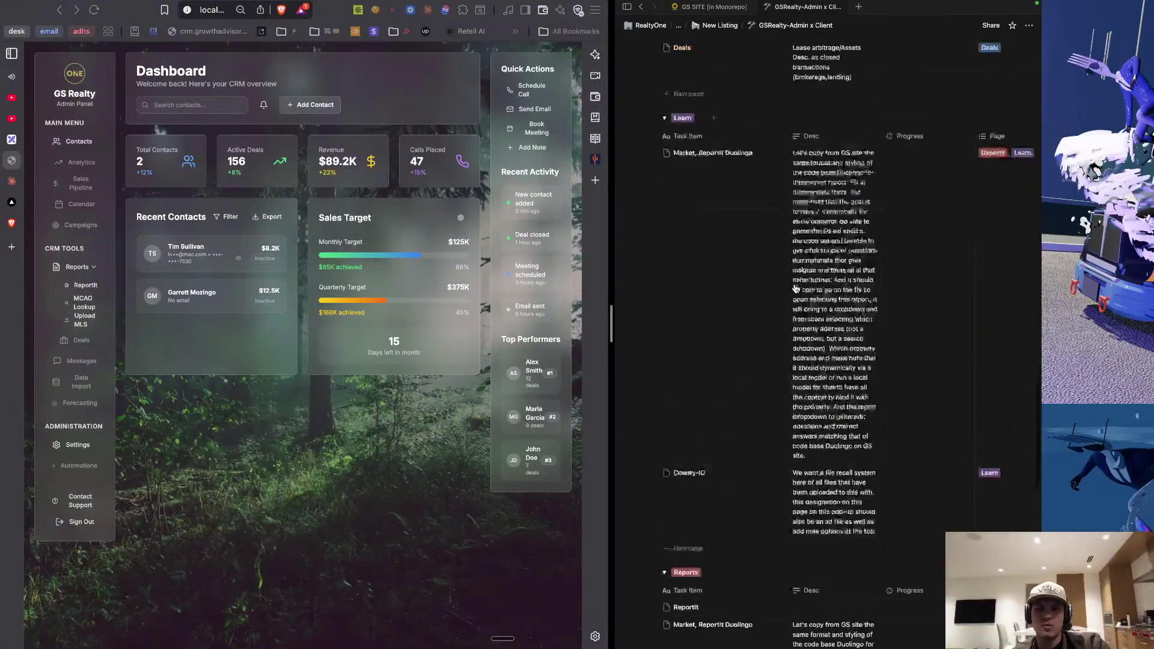
pyautogui.scroll(20, 796, 288)
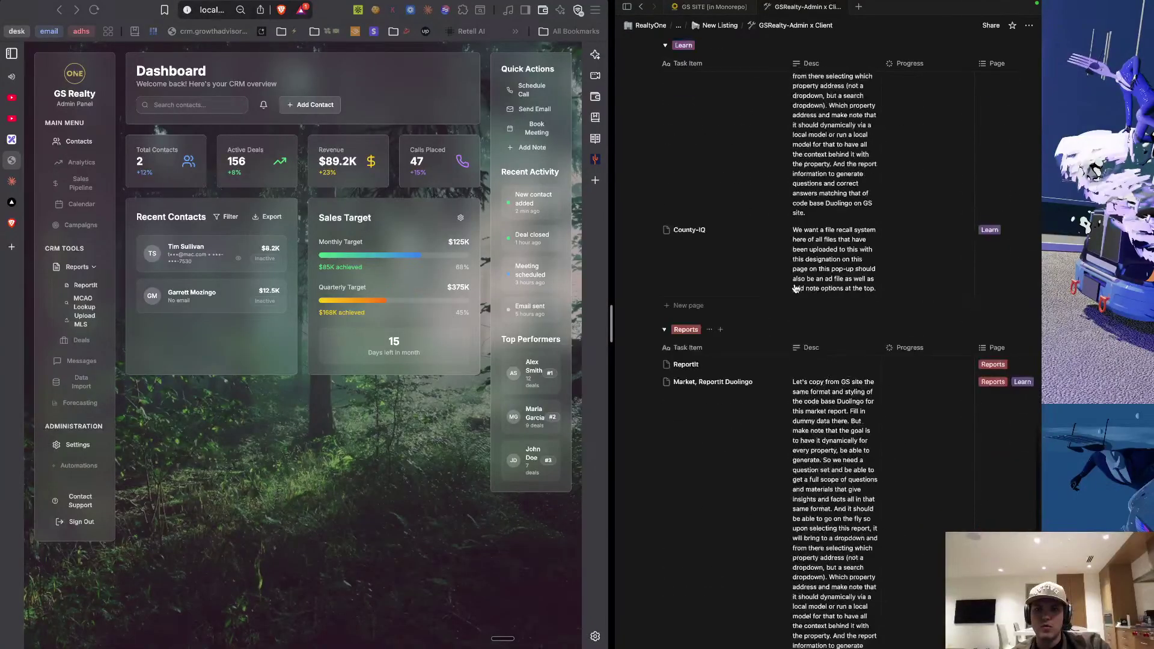
pyautogui.scroll(3, 796, 289)
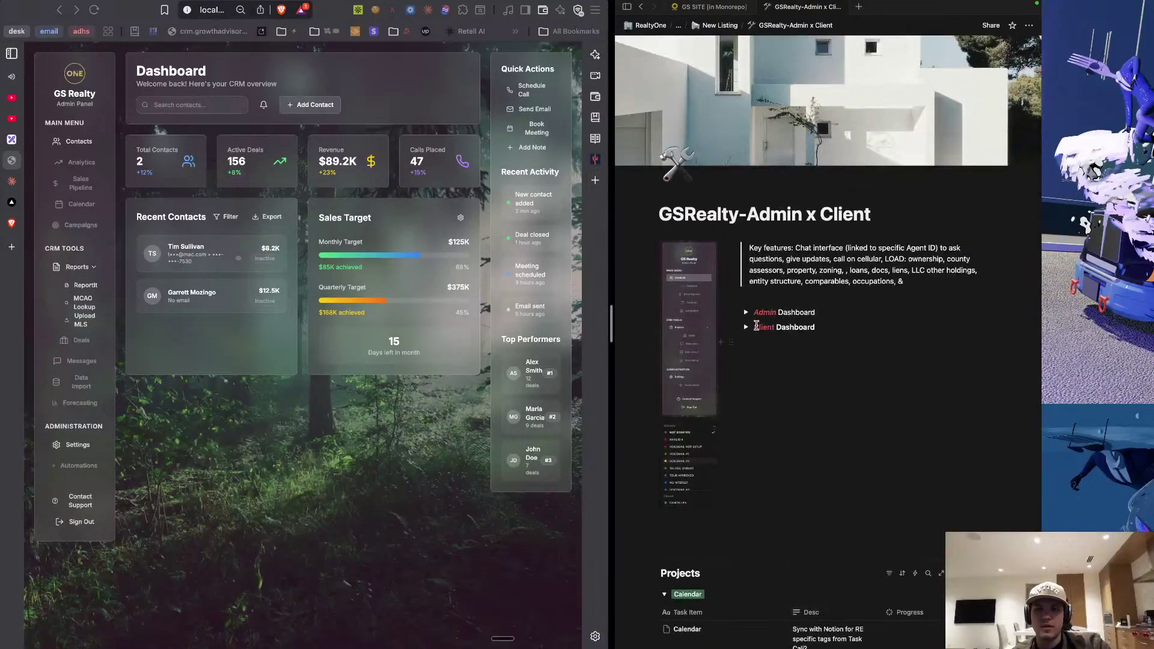
pyautogui.scroll(-3, 754, 280)
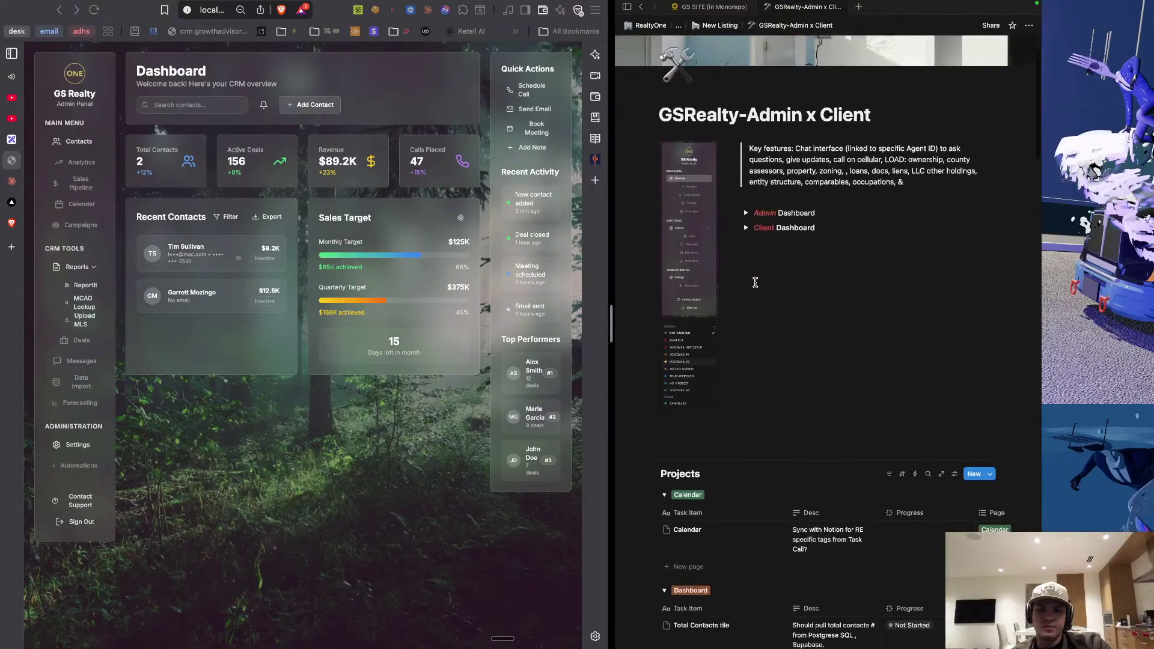
pyautogui.scroll(-4, 755, 283)
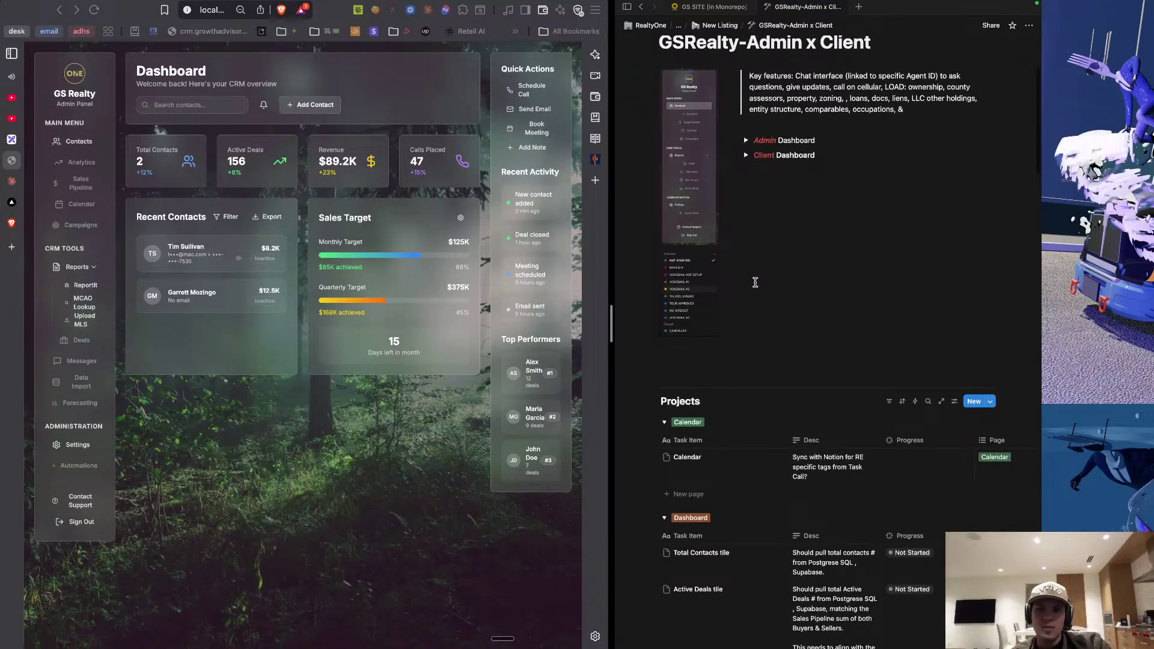
pyautogui.scroll(2, 755, 283)
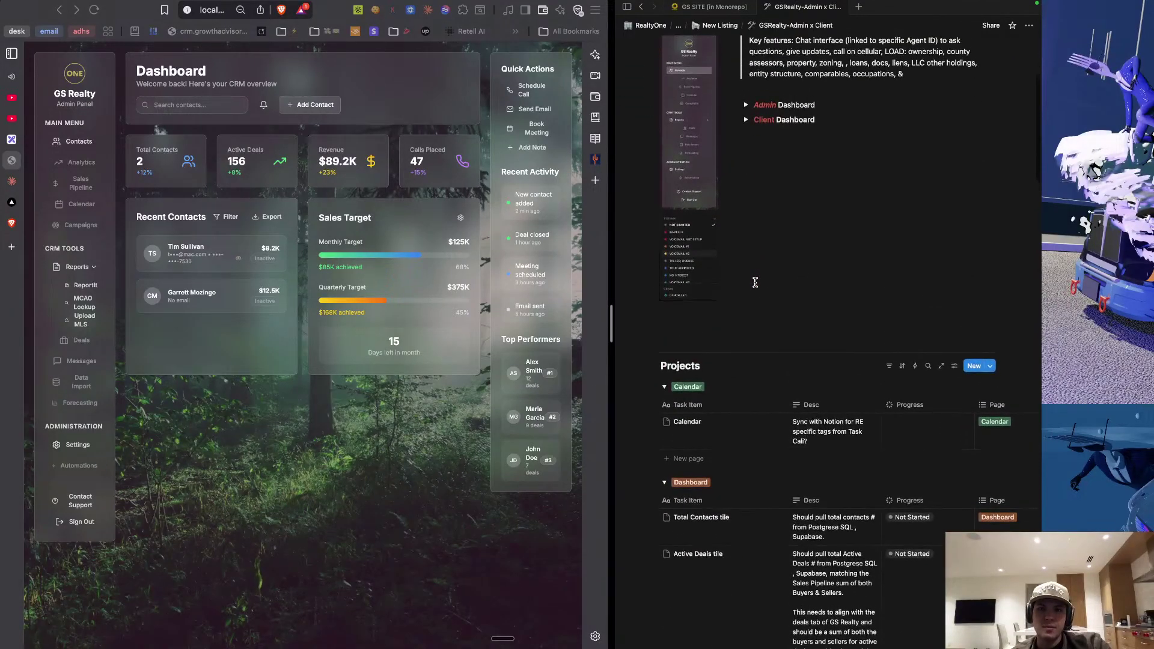
pyautogui.scroll(-10, 756, 283)
pyautogui.scroll(-20, 755, 282)
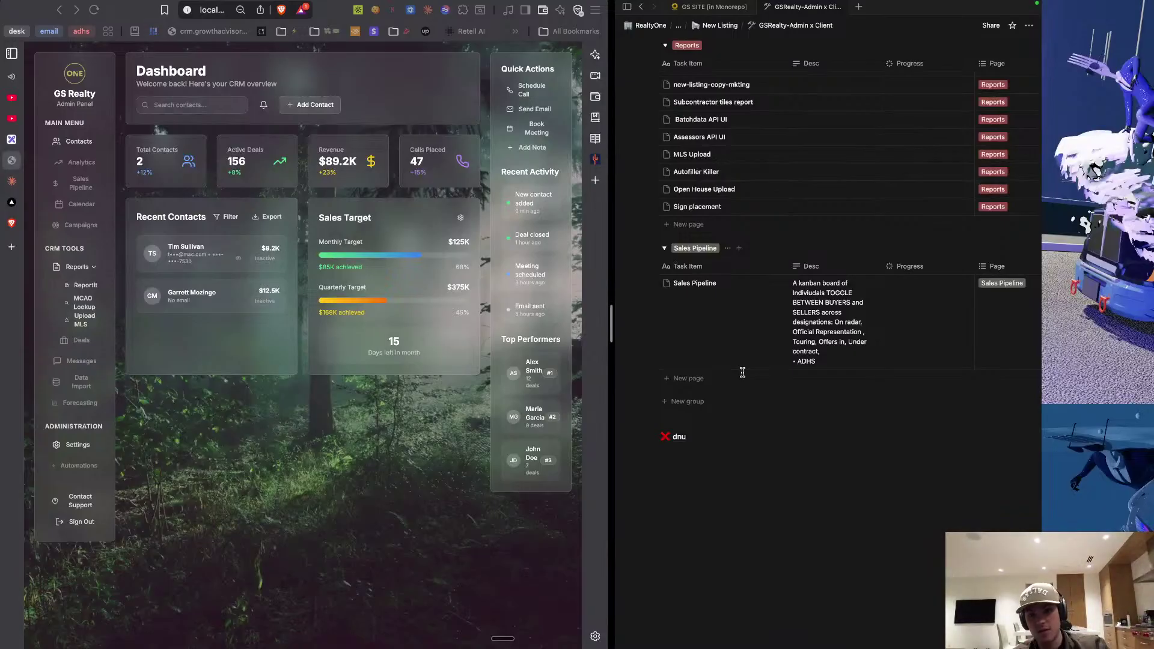
pyautogui.hotkey('ctrl', 'Right')
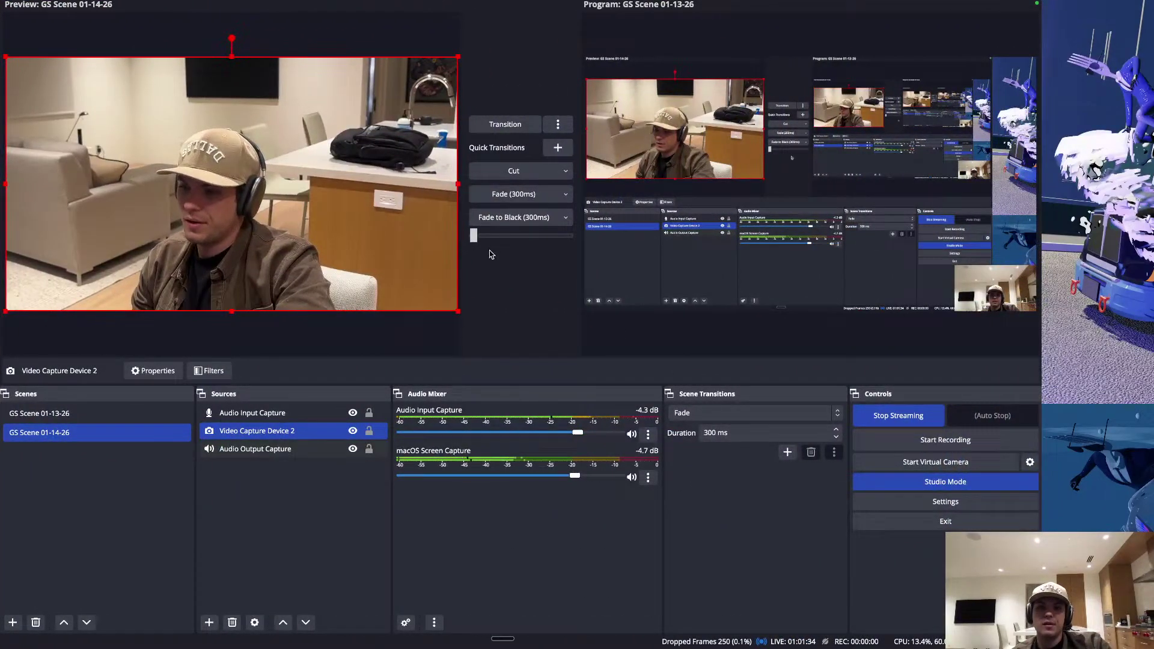